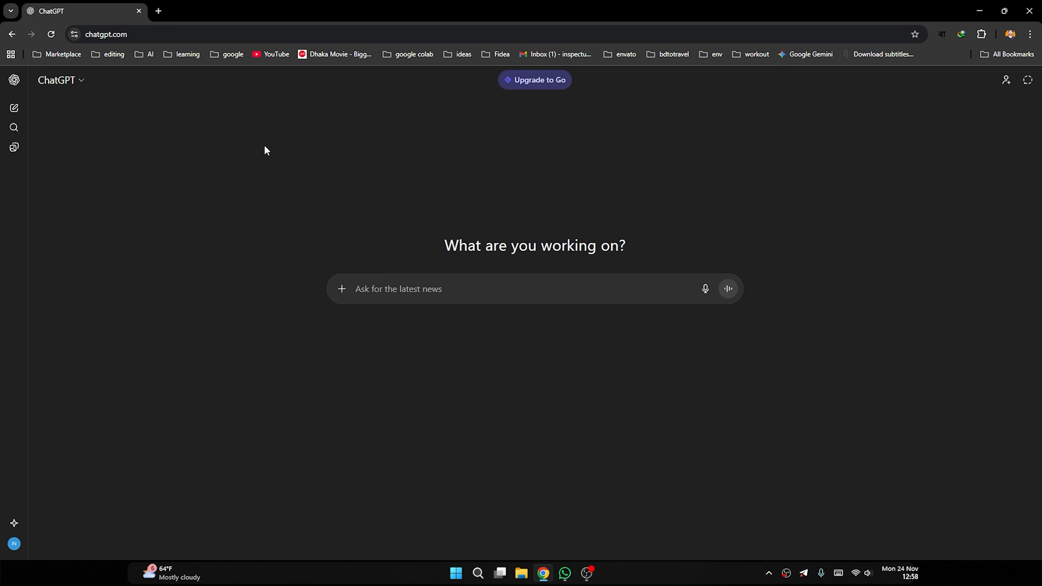
Open the page for exploring GPTs and search it for "documentary".
click(13, 80)
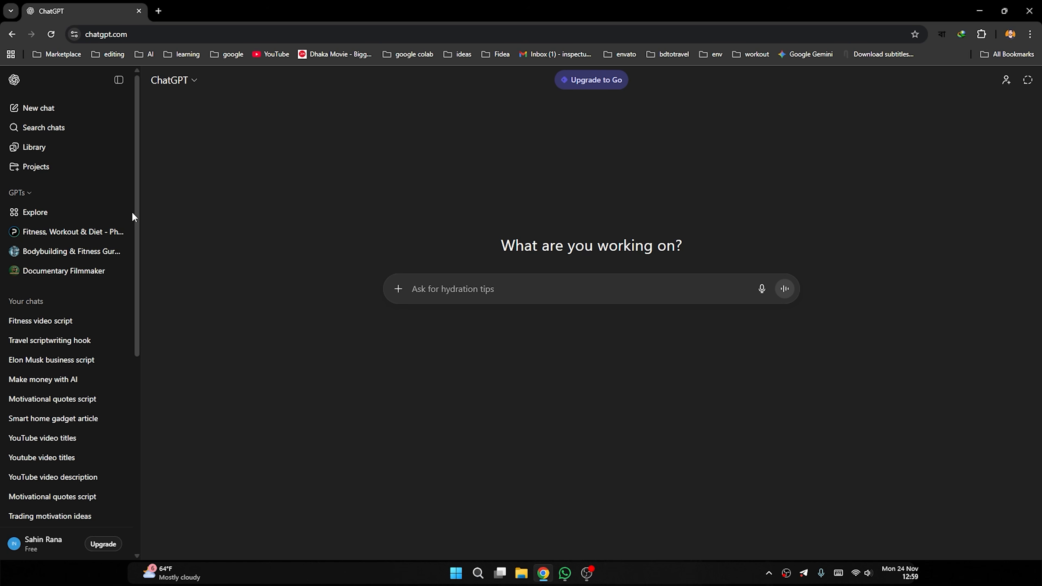
click(43, 220)
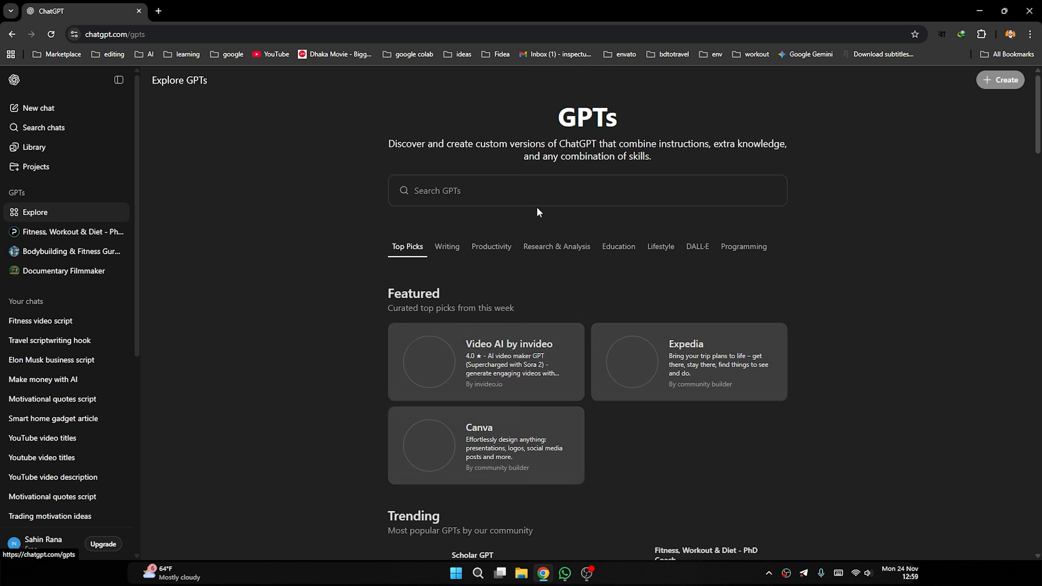
click(568, 204)
text(d)
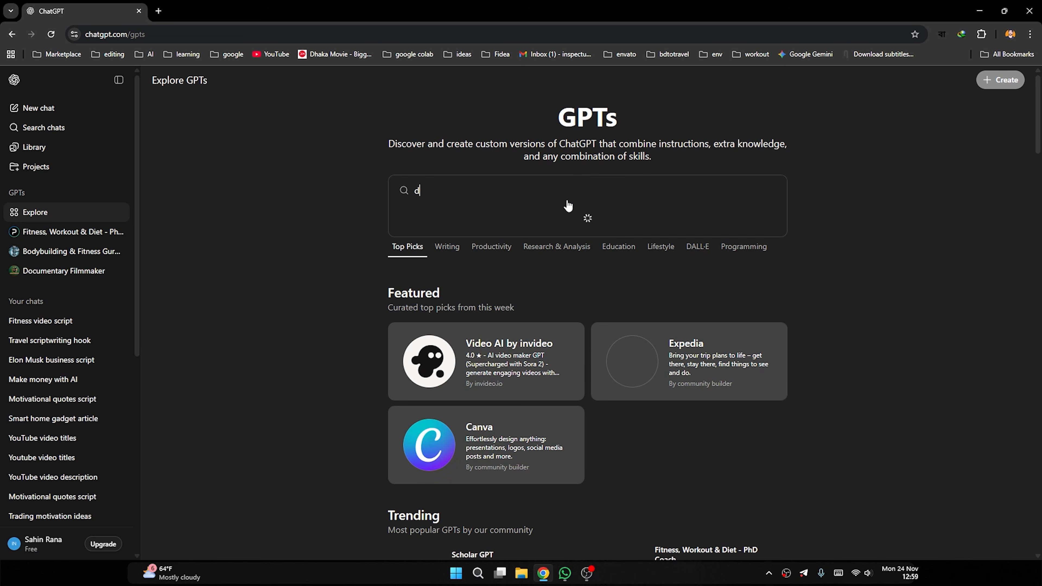
text(ocum)
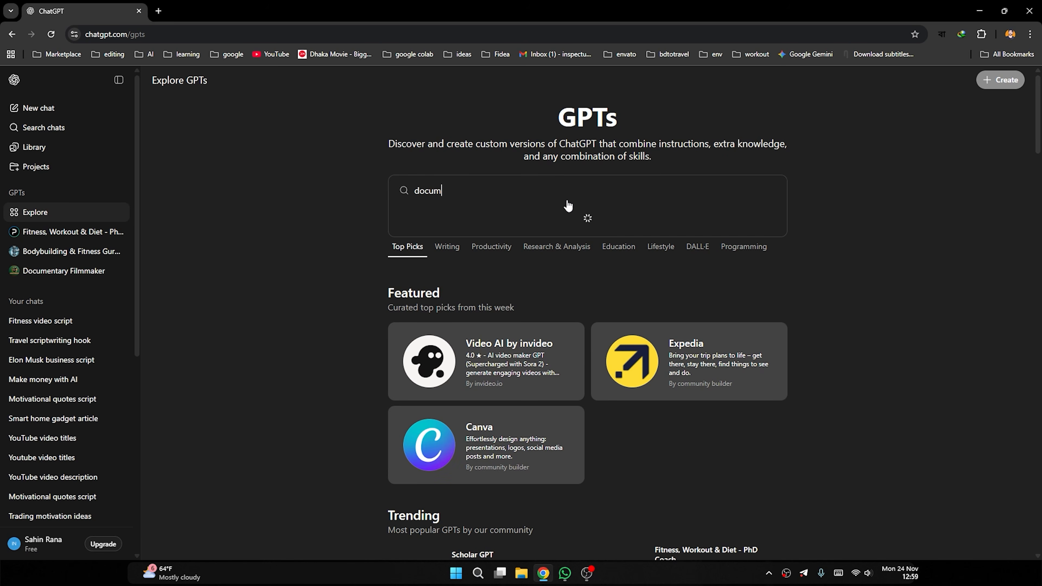
text(ne)
text(btary)
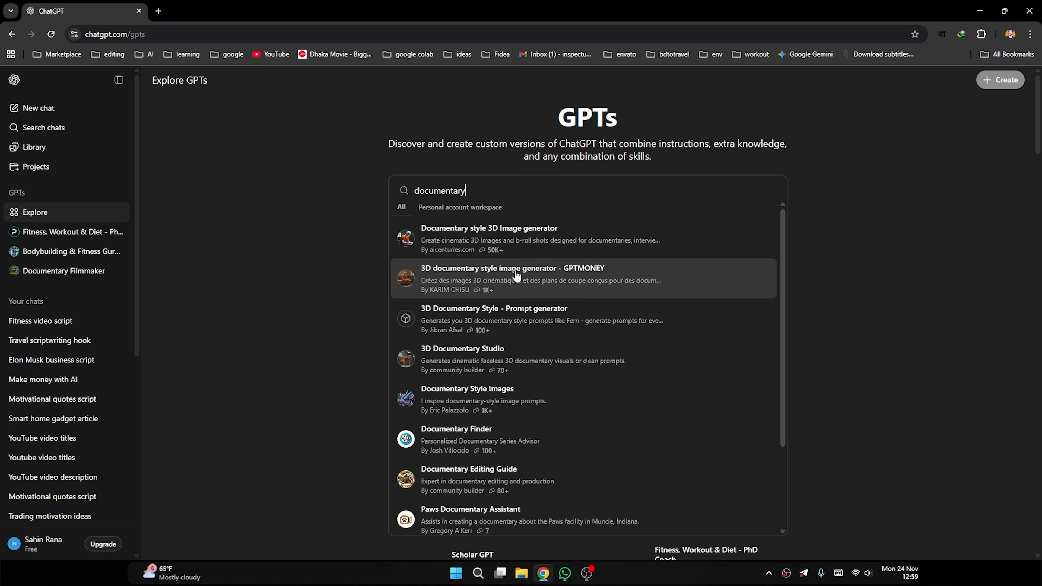
Look through the list of documentary GPTs for one suited to writing documentary scripts.
scroll(528, 322, down, 2)
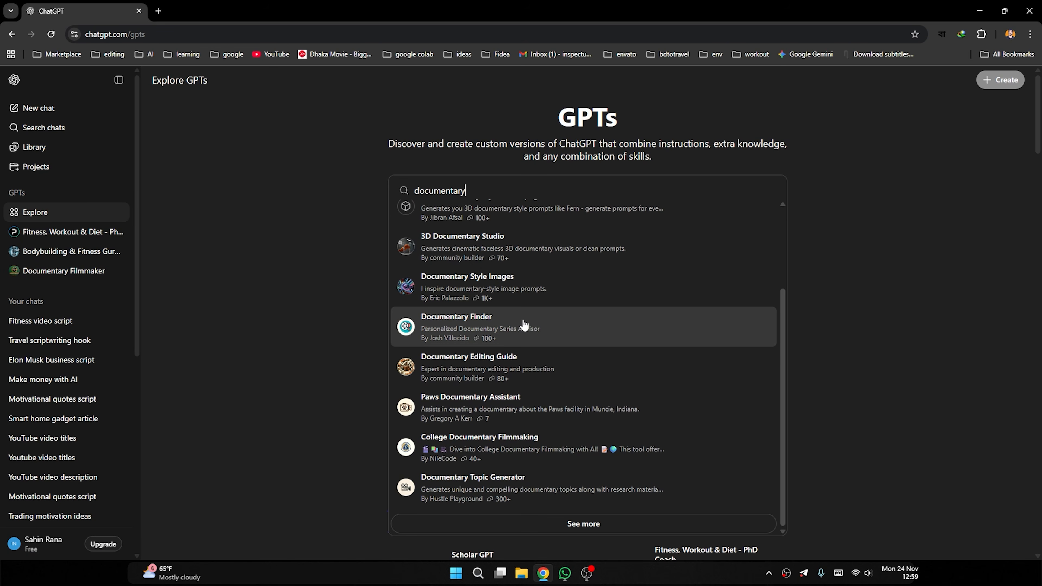
scroll(468, 376, up, 3)
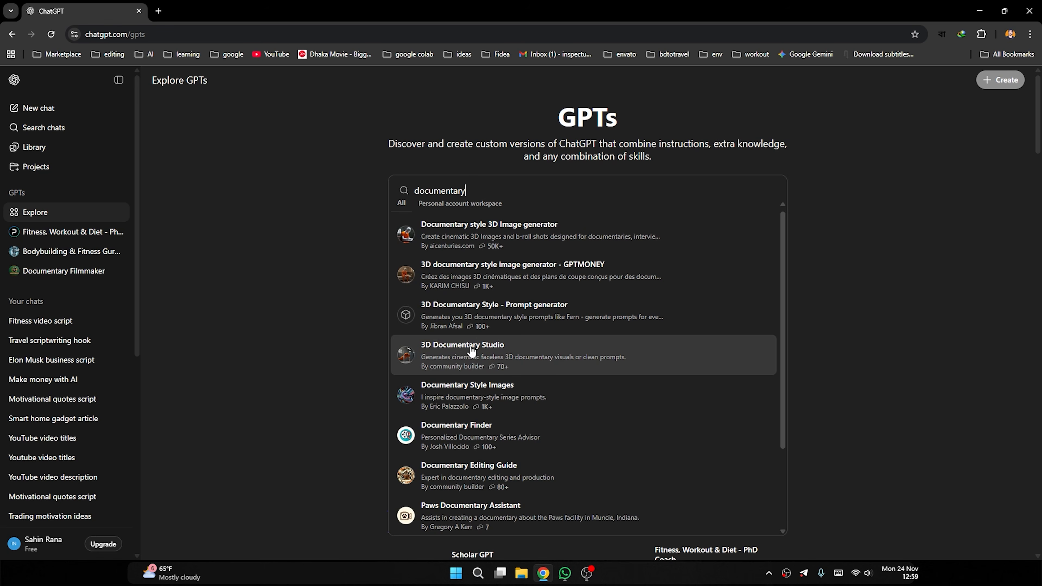
scroll(536, 367, down, 3)
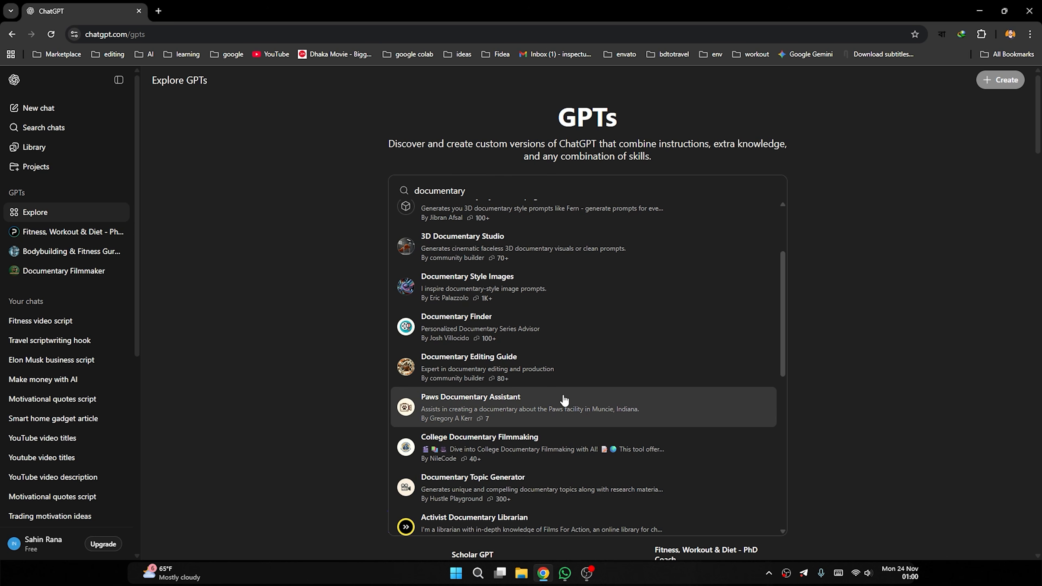
scroll(566, 398, down, 4)
scroll(525, 402, down, 5)
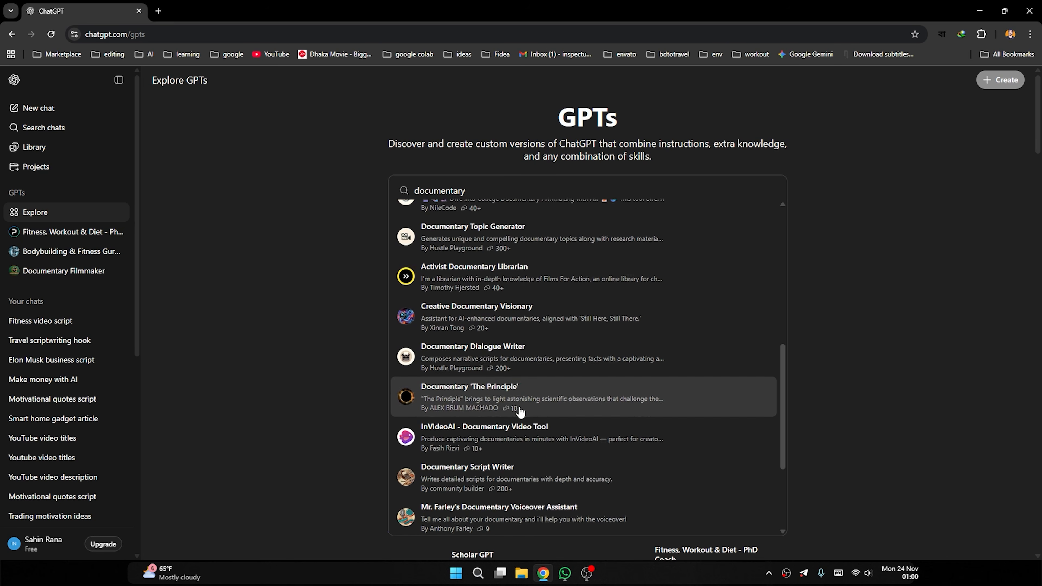
scroll(517, 413, down, 1)
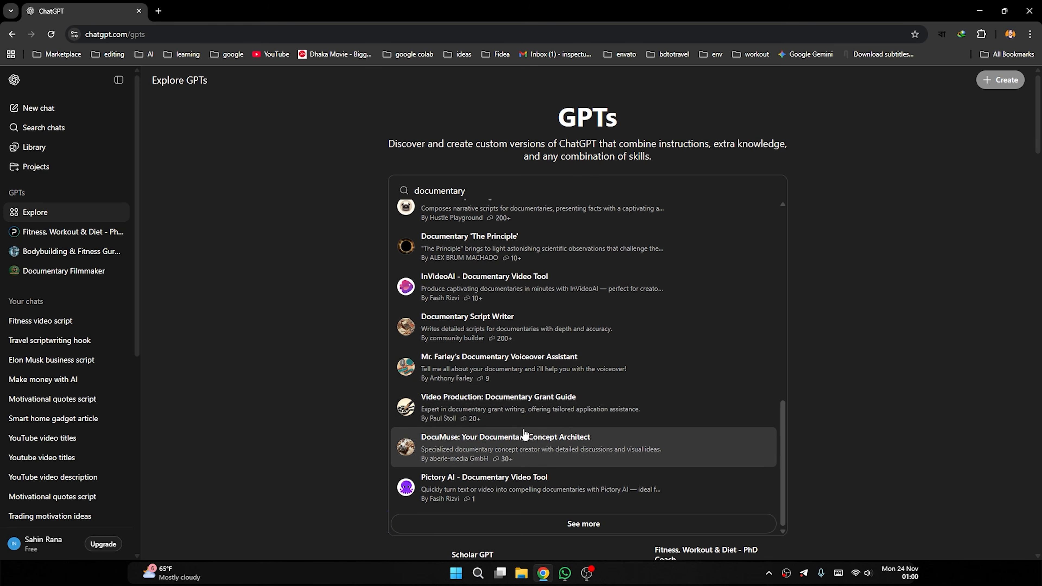
scroll(516, 418, up, 5)
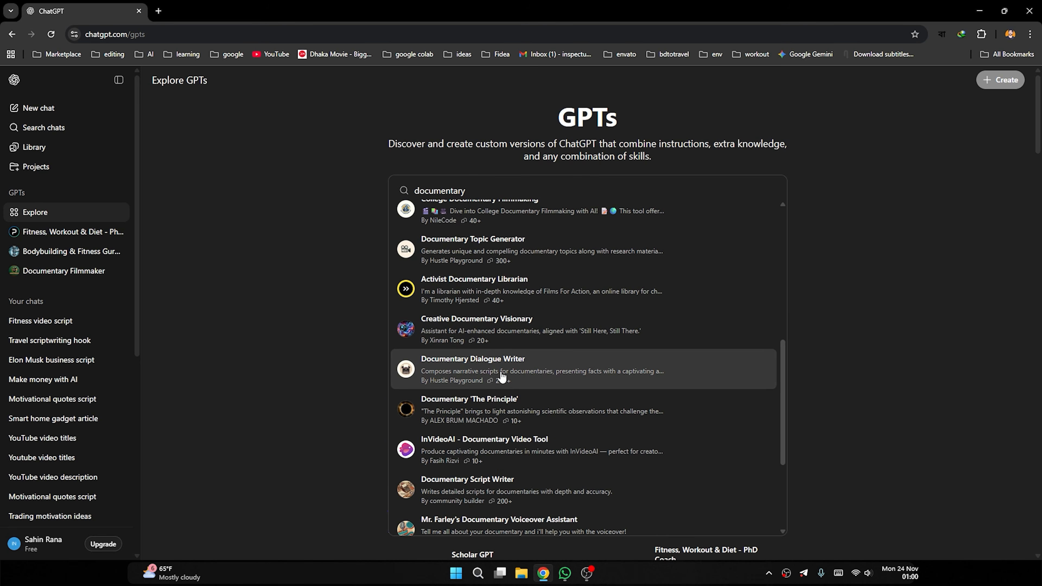
scroll(530, 375, up, 1)
scroll(530, 375, up, 8)
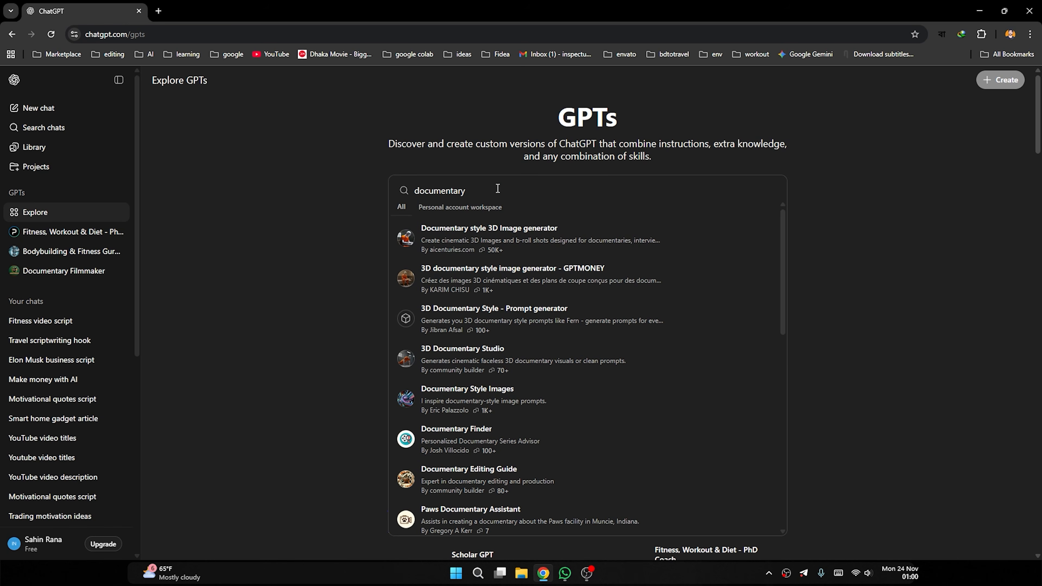
Refine the GPT search to "documentary filmmaker" and start a chat with the Documentary Filmmaker GPT by cureai.co.uk.
text(filmmaker)
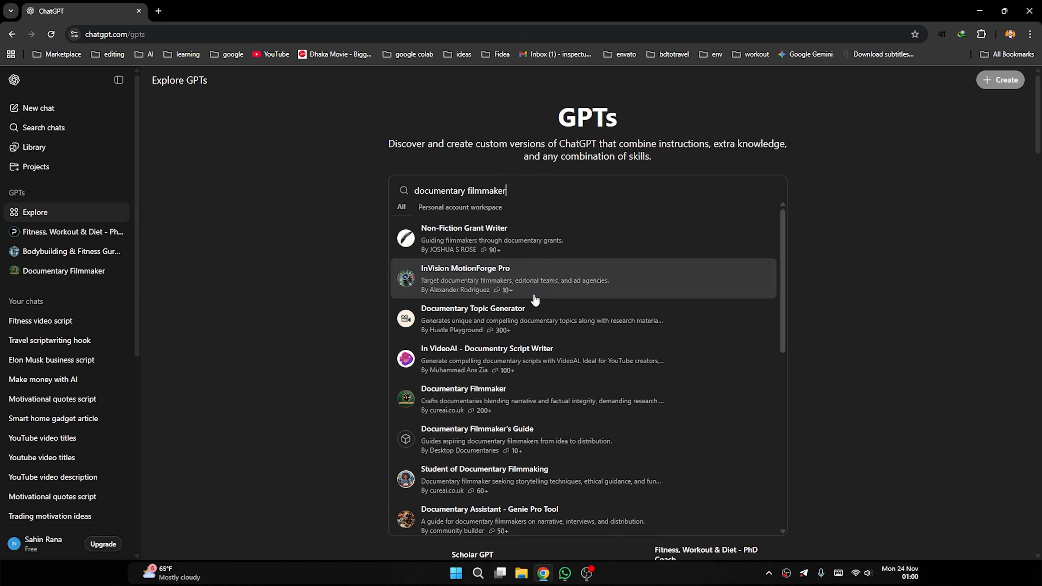
click(509, 405)
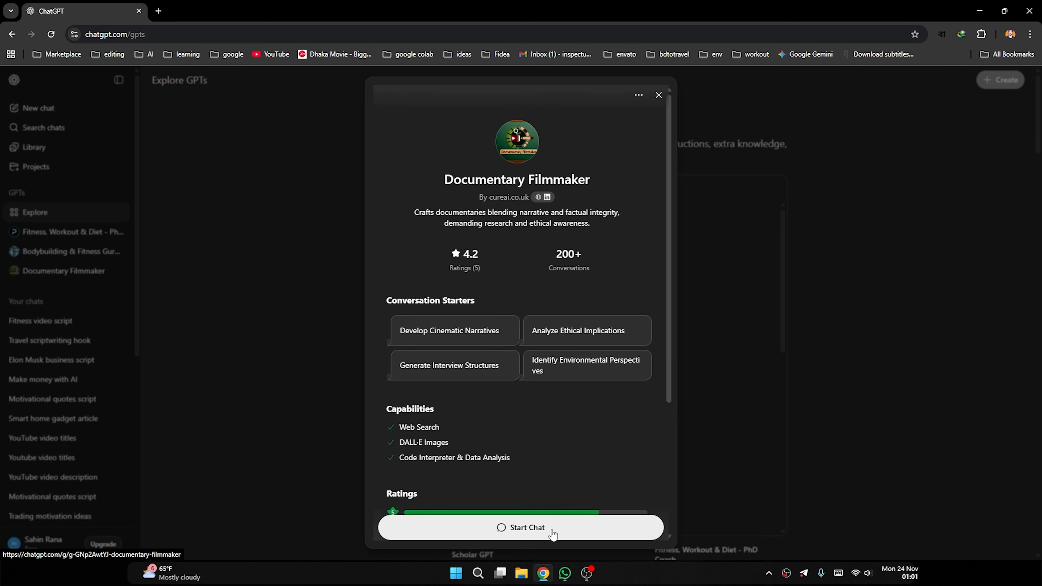
click(518, 528)
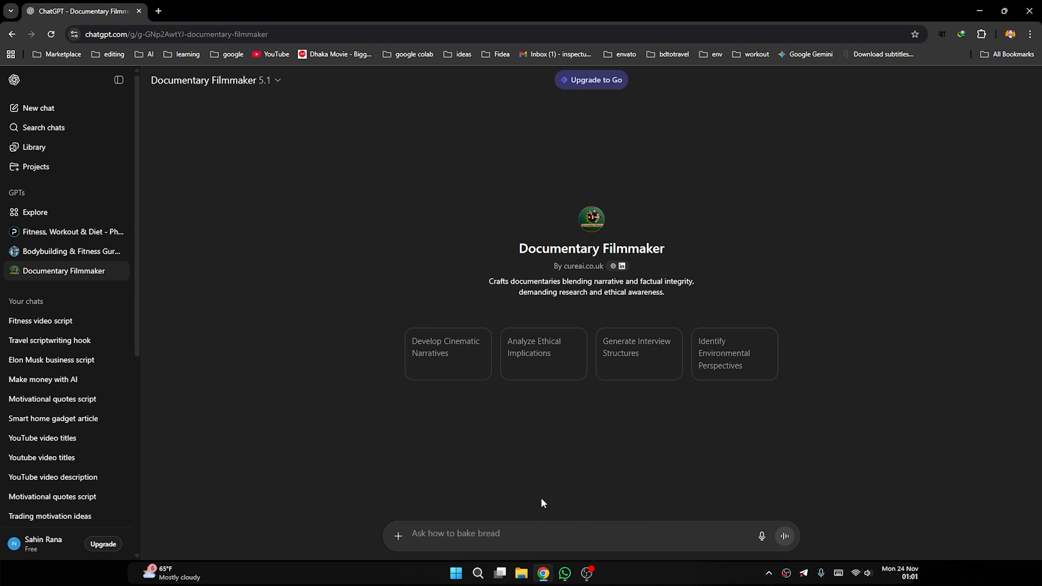
Enter the prompt "write an youtube video script for Elon Musk's Business lfie" without sending it.
text(w)
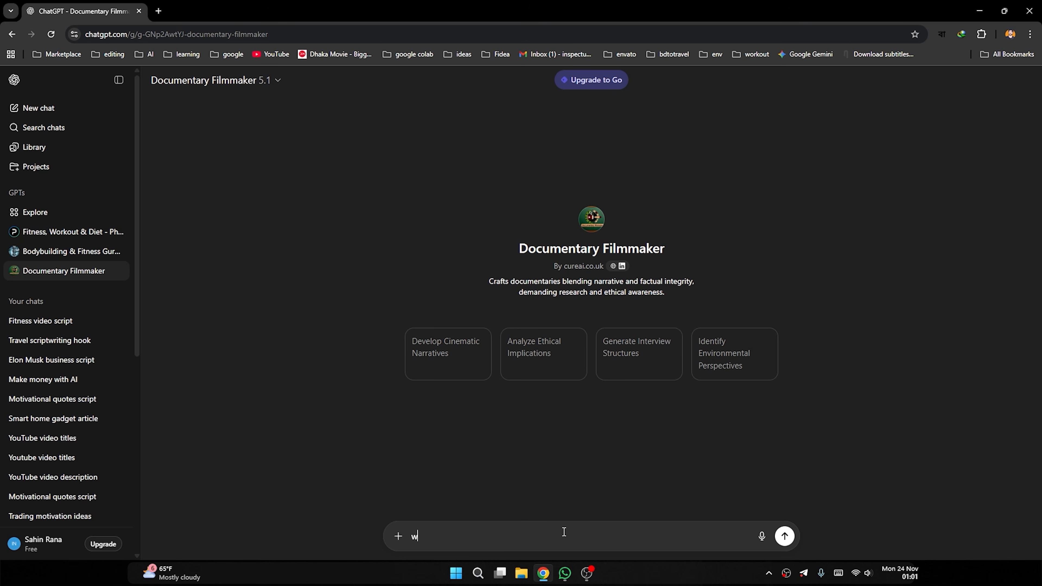
text(rite an youtube )
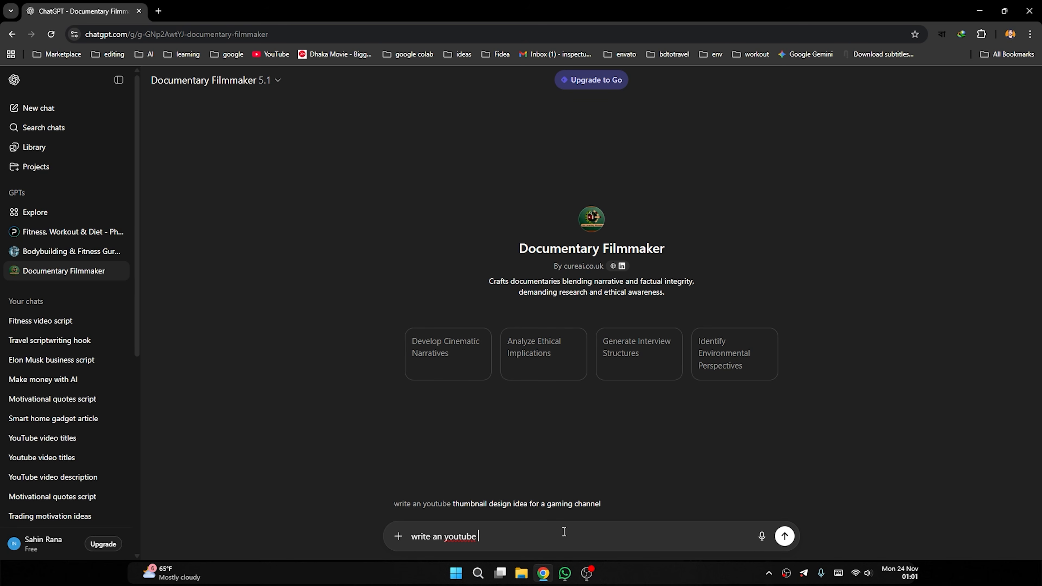
text(video scr)
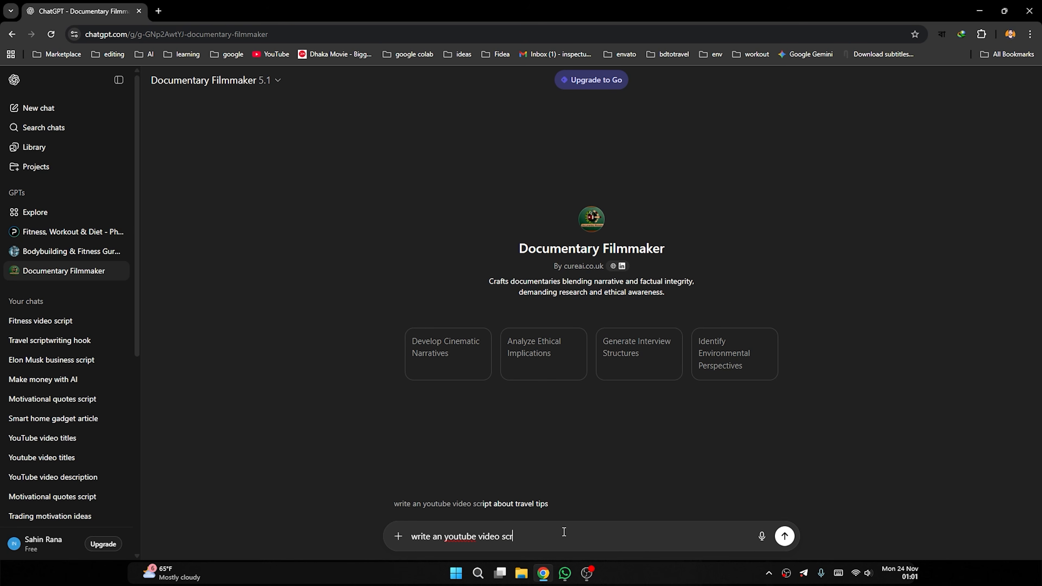
text(ipt for E)
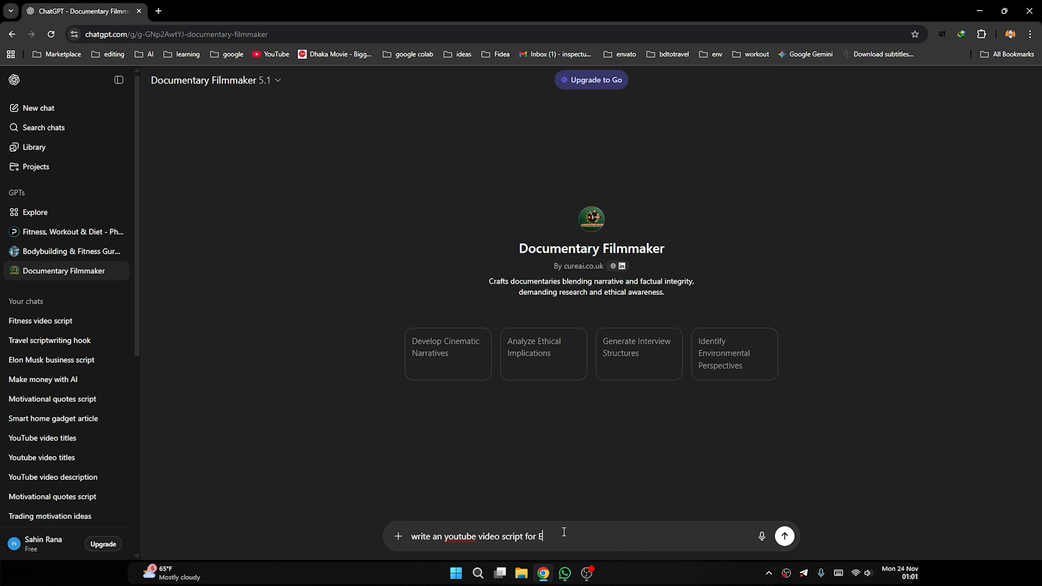
text(lon Musk's Business lfie)
Insert the correctly spelled word "Documentary" before "youtube" in the prompt and send it.
click(444, 536)
text(Documne)
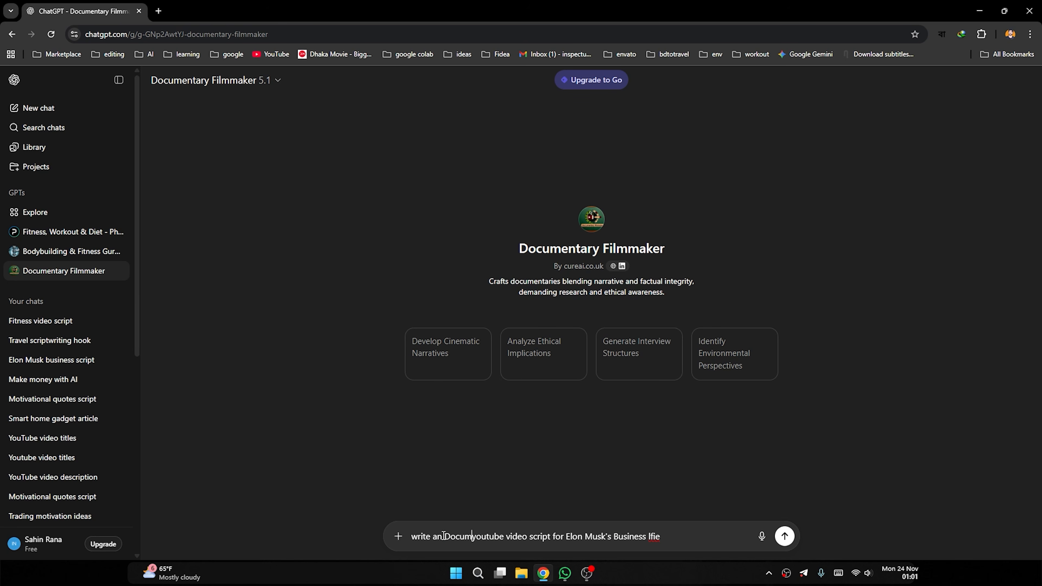
text(tary)
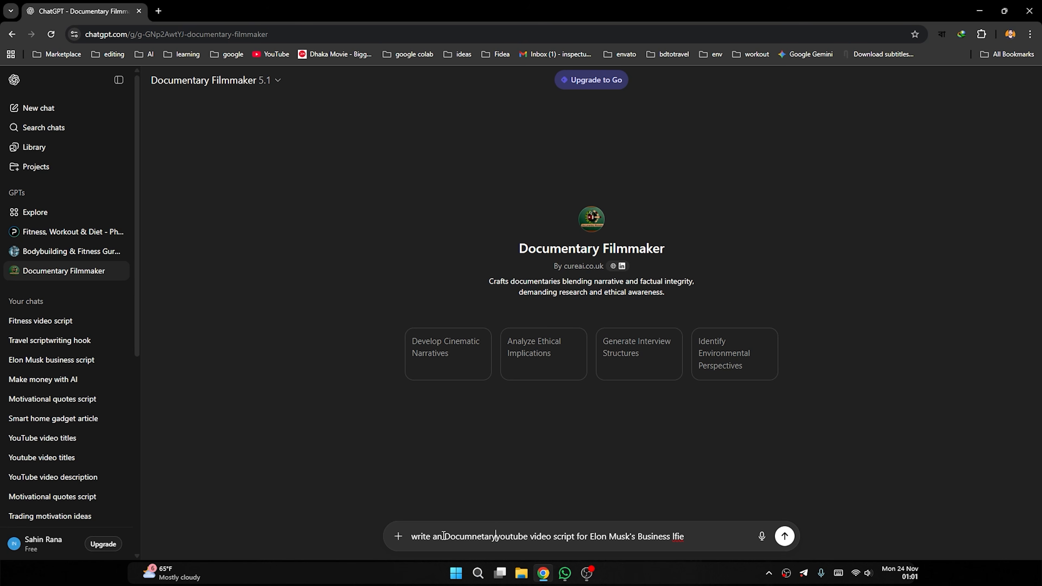
right_click(485, 536)
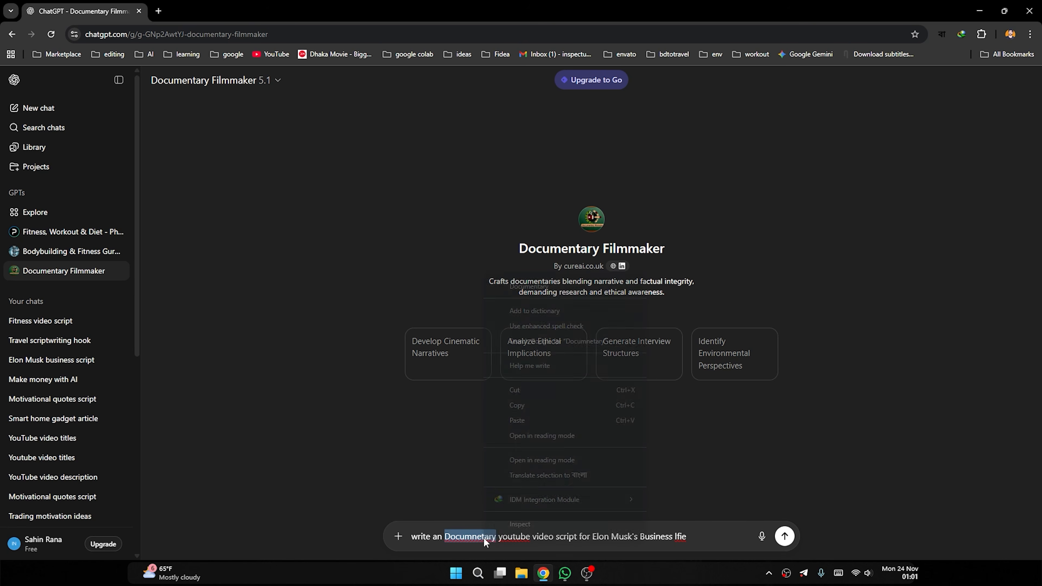
click(551, 287)
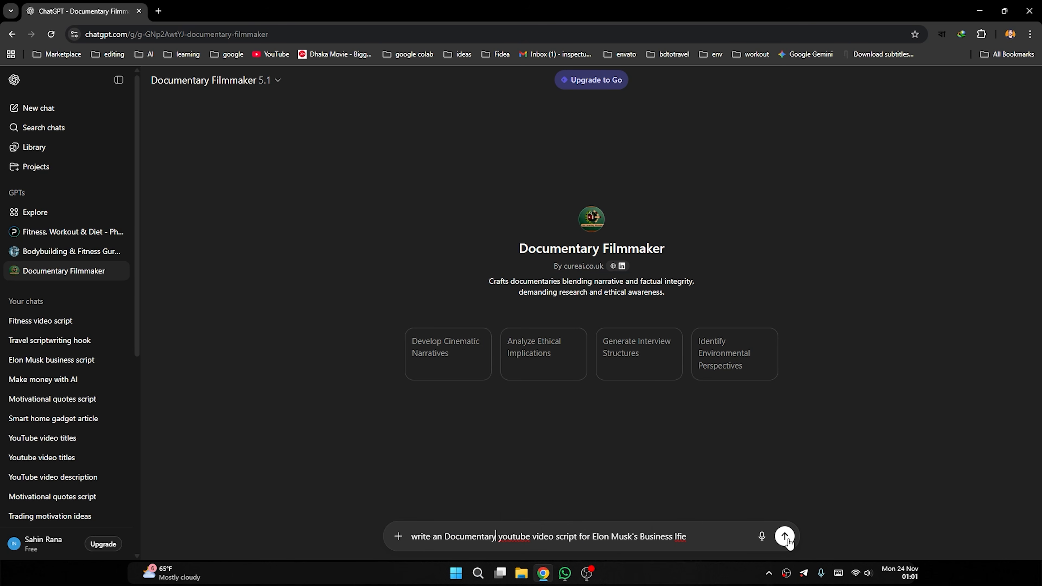
key(Return)
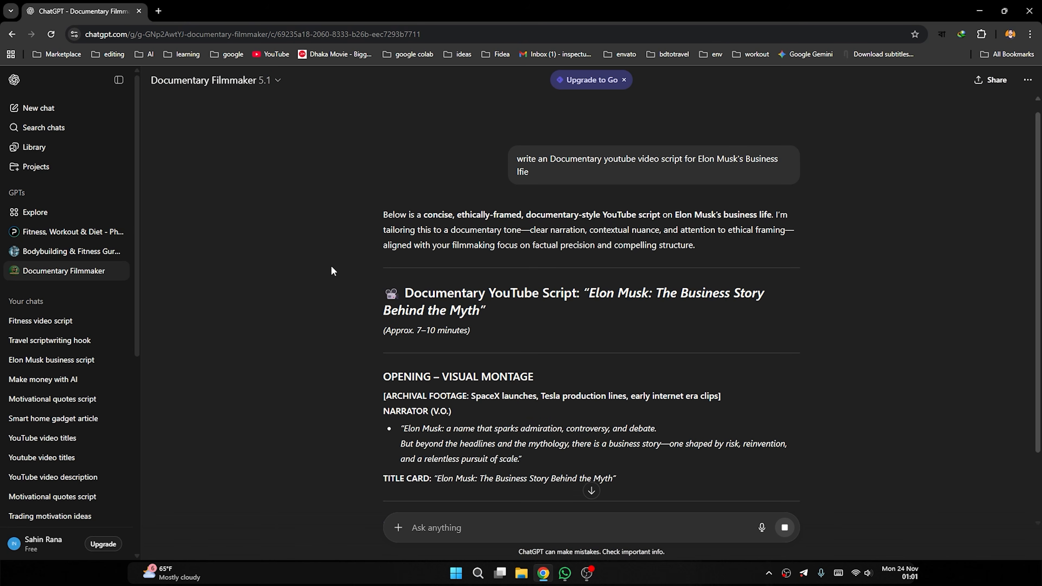
Read the generated script's opening and first scenes, highlighting the visual direction under Scene 1.
scroll(343, 270, down, 3)
scroll(455, 292, down, 2)
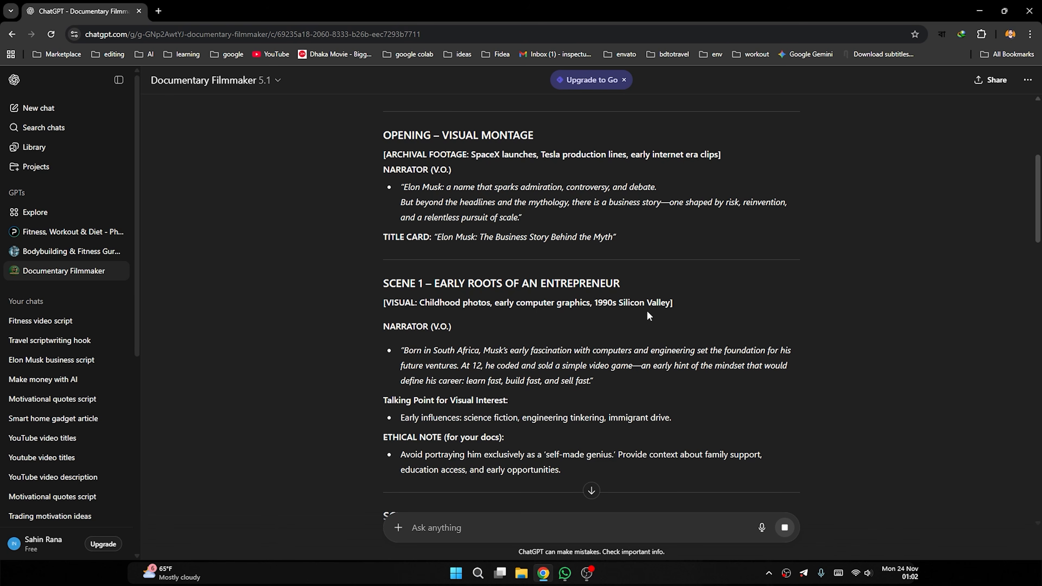
drag(681, 304, 385, 302)
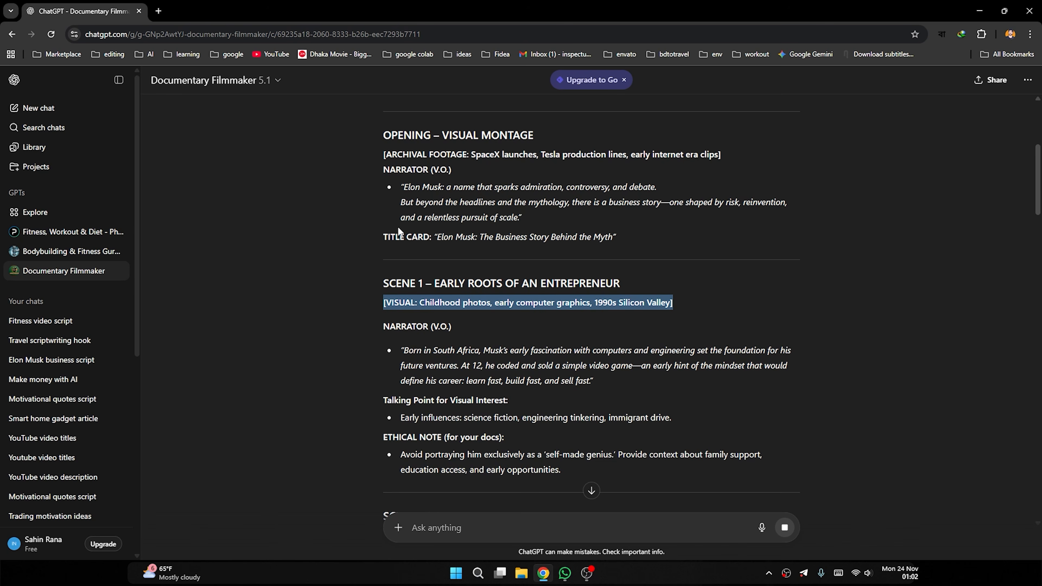
scroll(383, 259, up, 5)
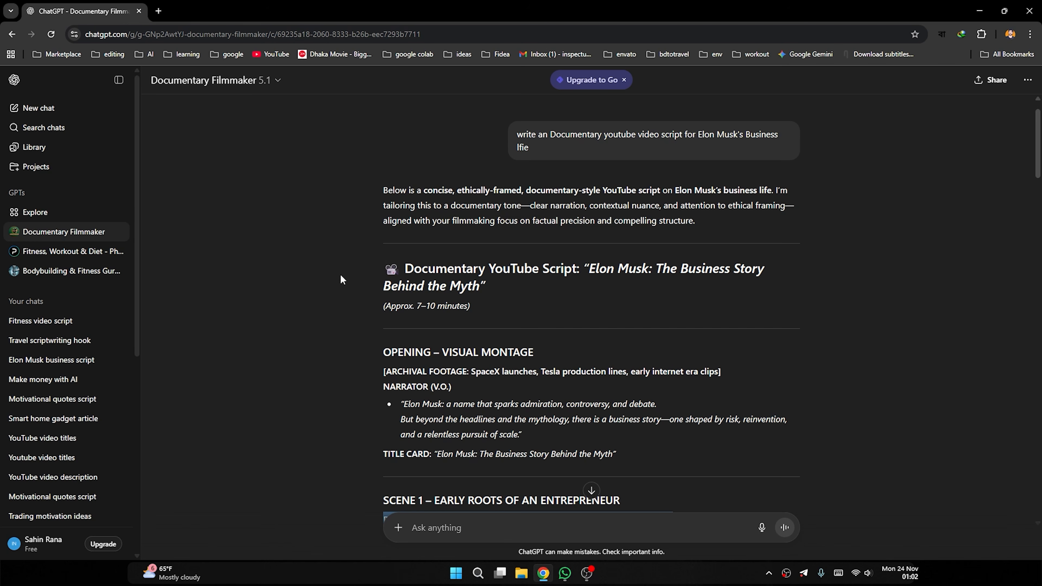
scroll(341, 280, down, 4)
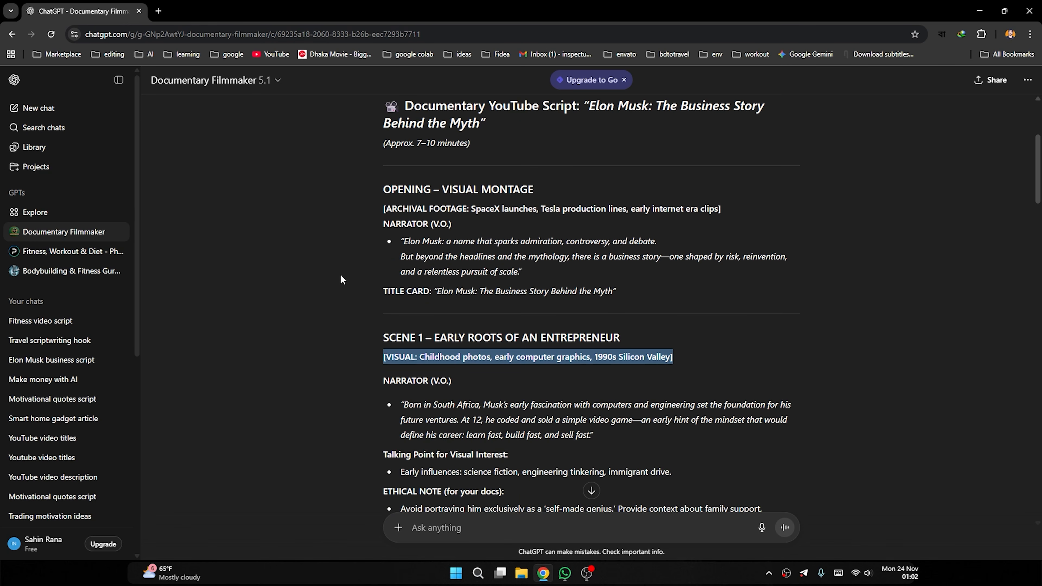
scroll(340, 279, down, 5)
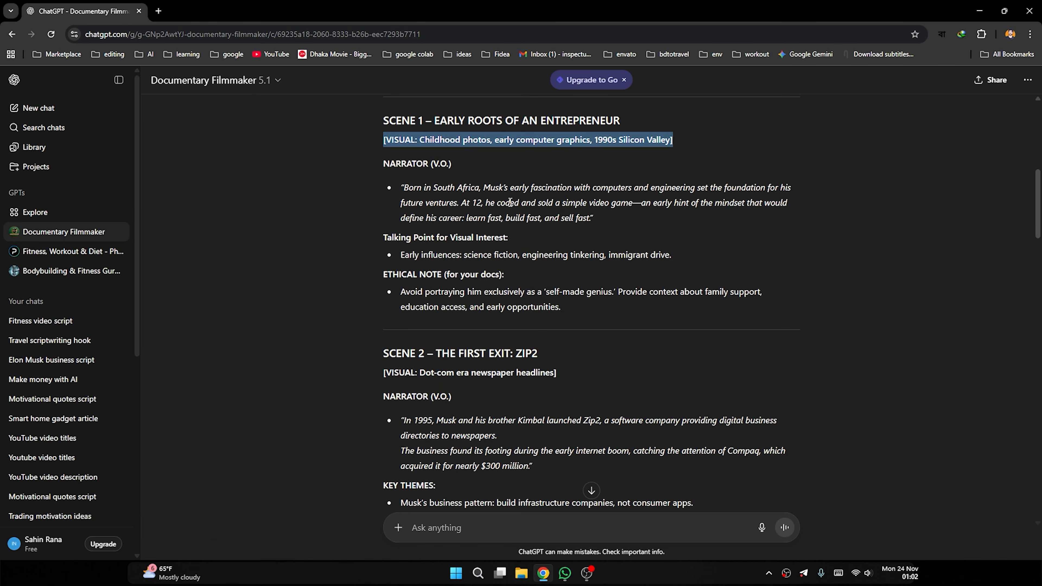
scroll(500, 218, up, 1)
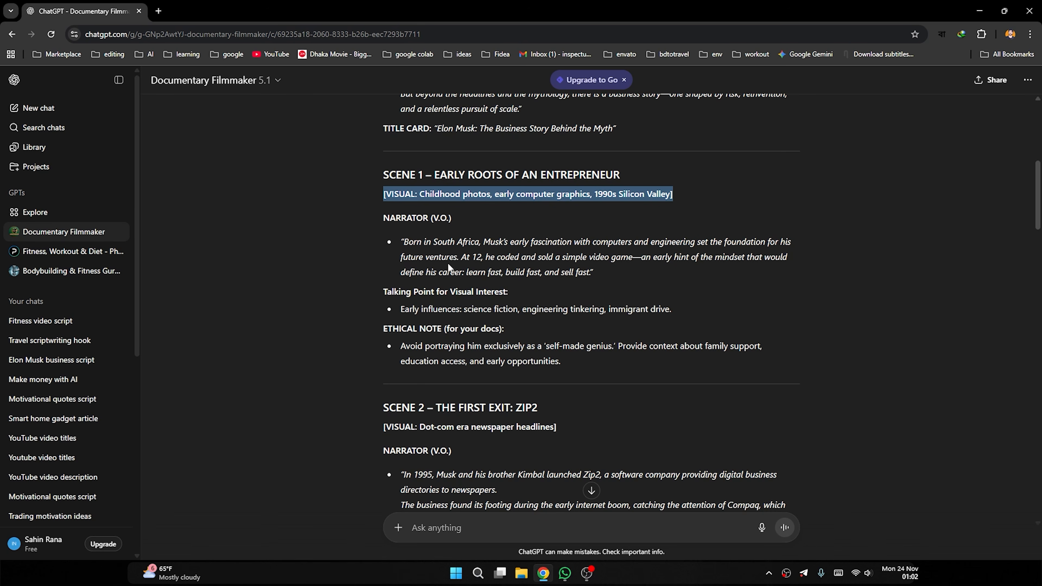
Review Scene 1 in detail by highlighting its narrator paragraph and the talking point for visual interest.
drag(595, 273, 406, 242)
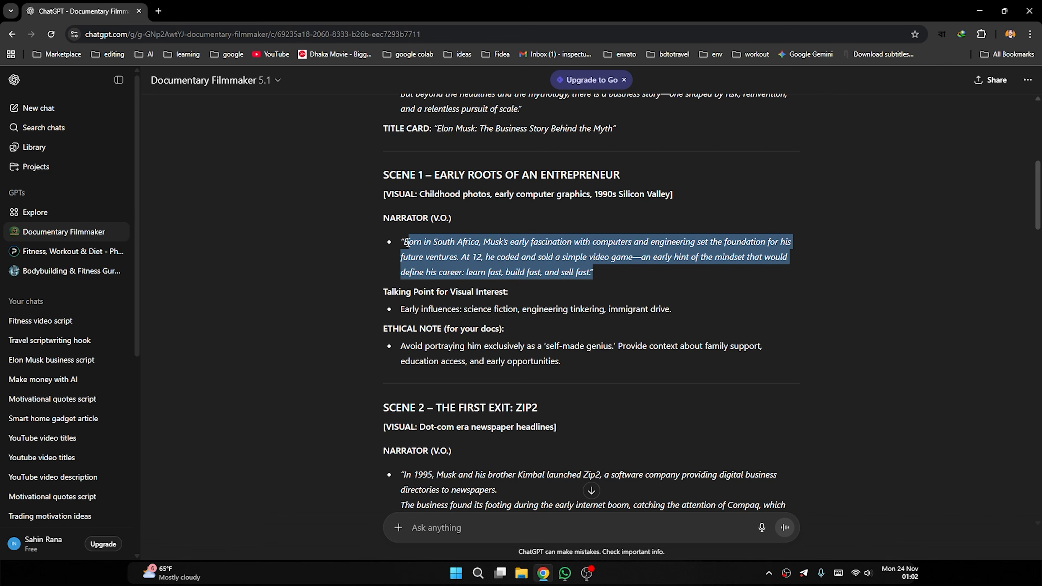
click(603, 281)
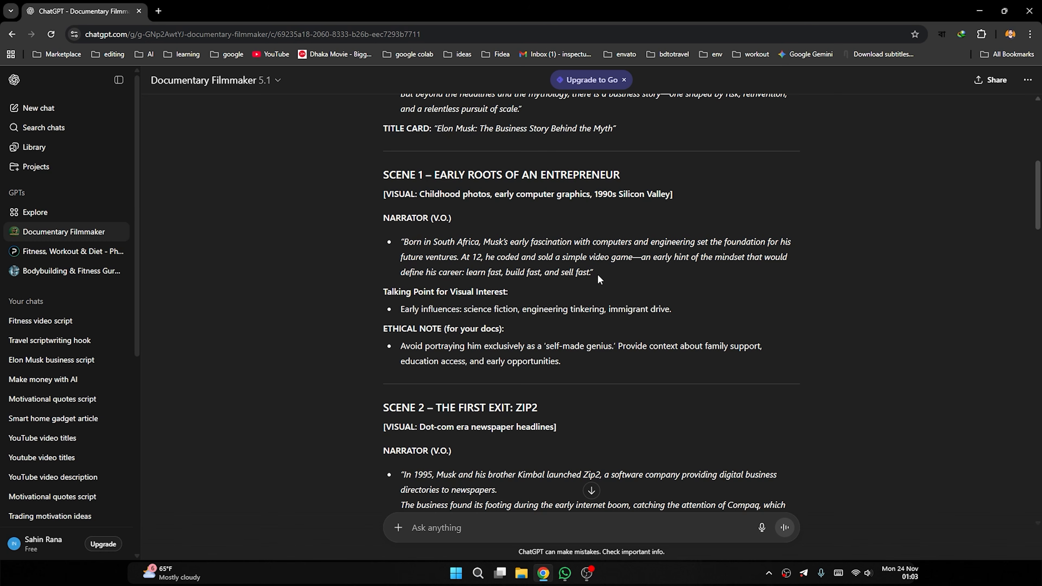
drag(598, 274, 404, 245)
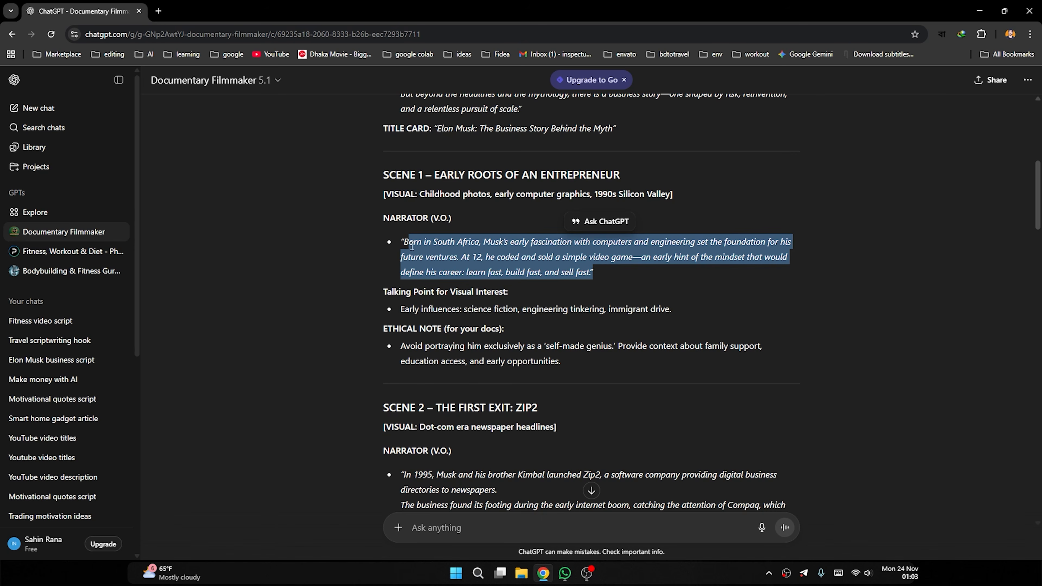
click(410, 245)
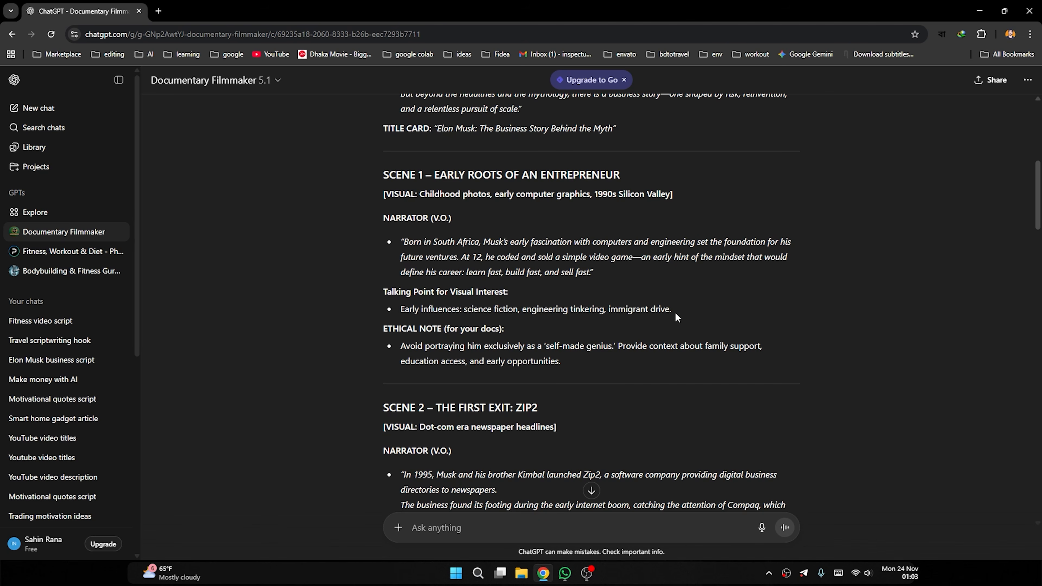
drag(683, 308, 397, 309)
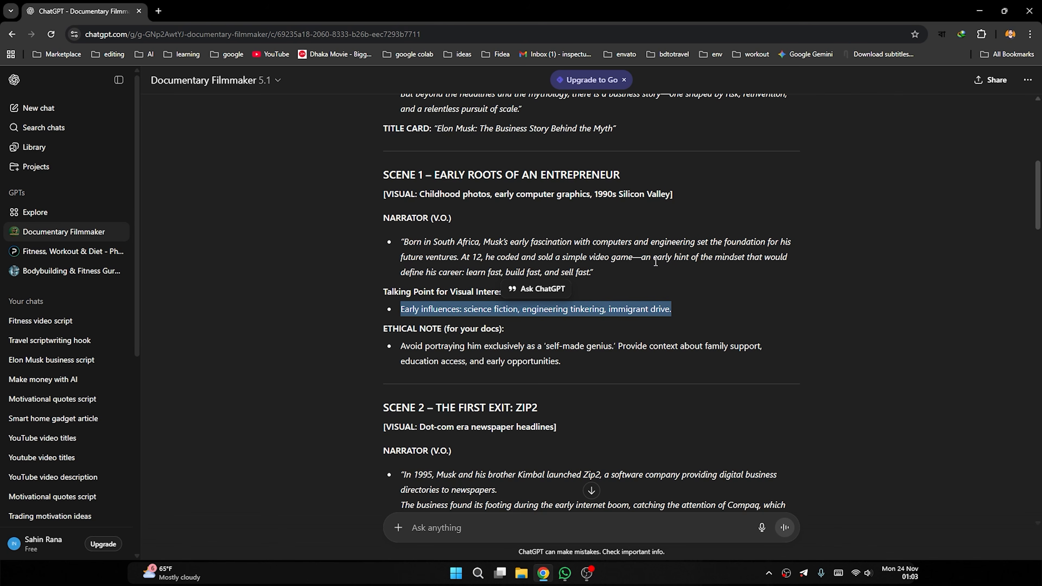
Review Scene 1 again by highlighting its narrator paragraph, the talking point for visual interest and the ethical note.
drag(593, 272, 403, 241)
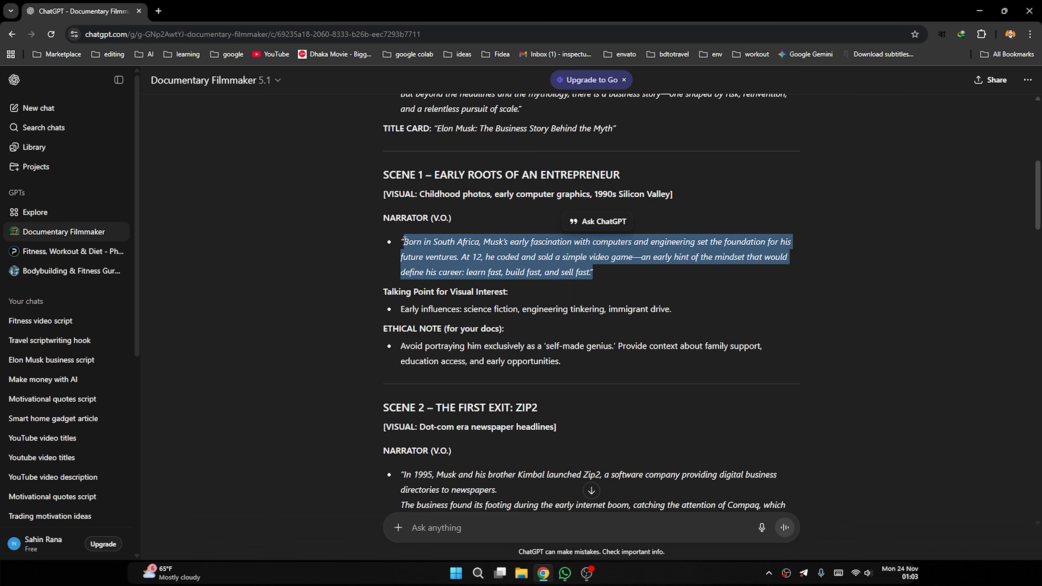
drag(675, 310, 388, 312)
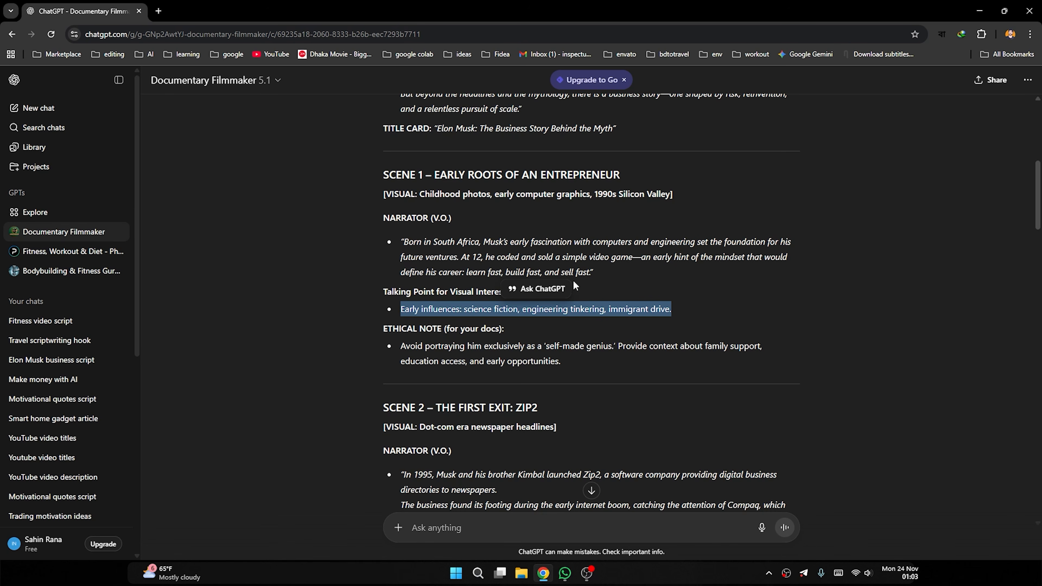
click(590, 289)
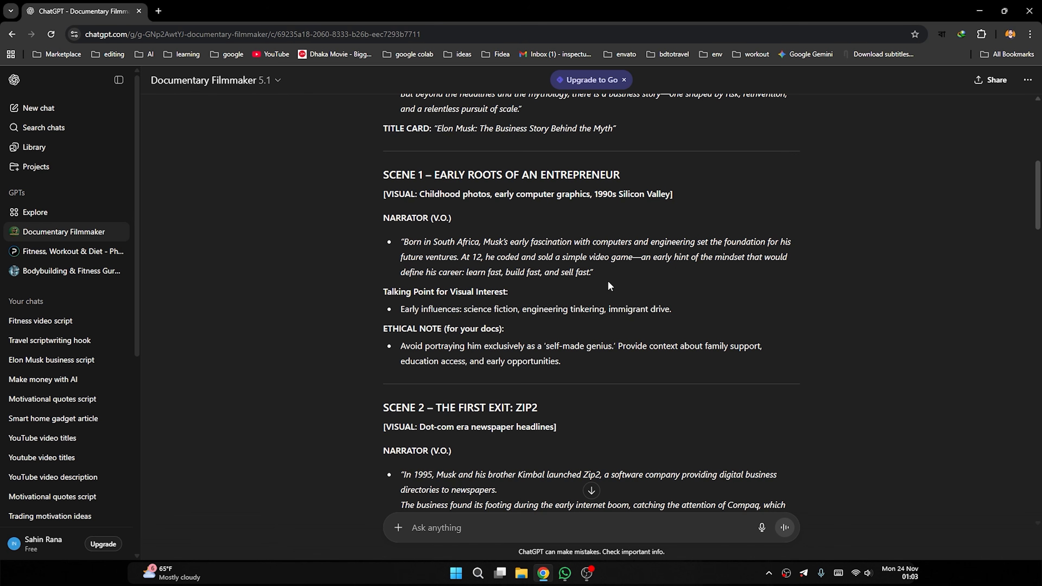
drag(561, 361, 403, 350)
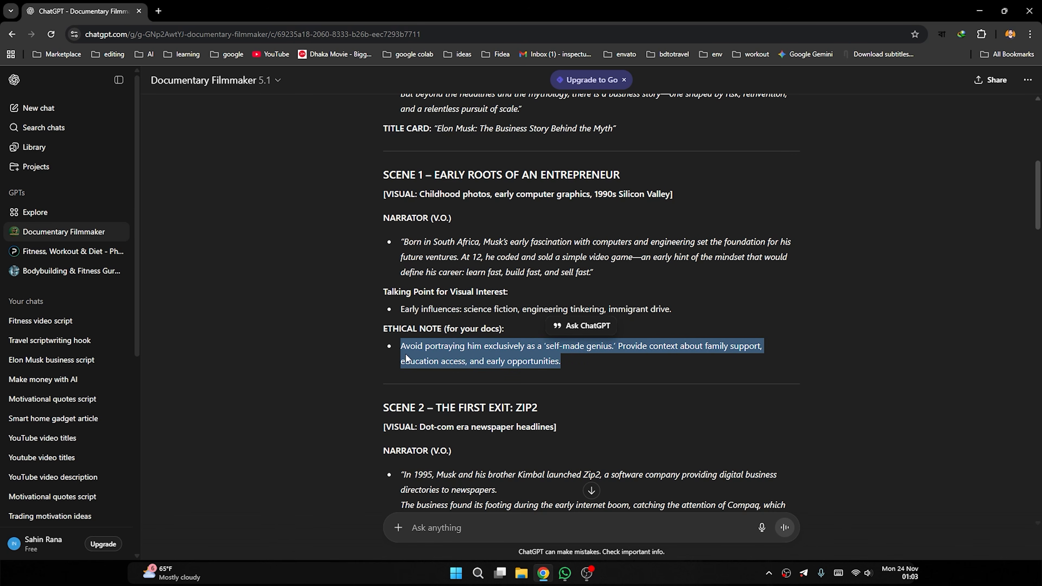
click(576, 365)
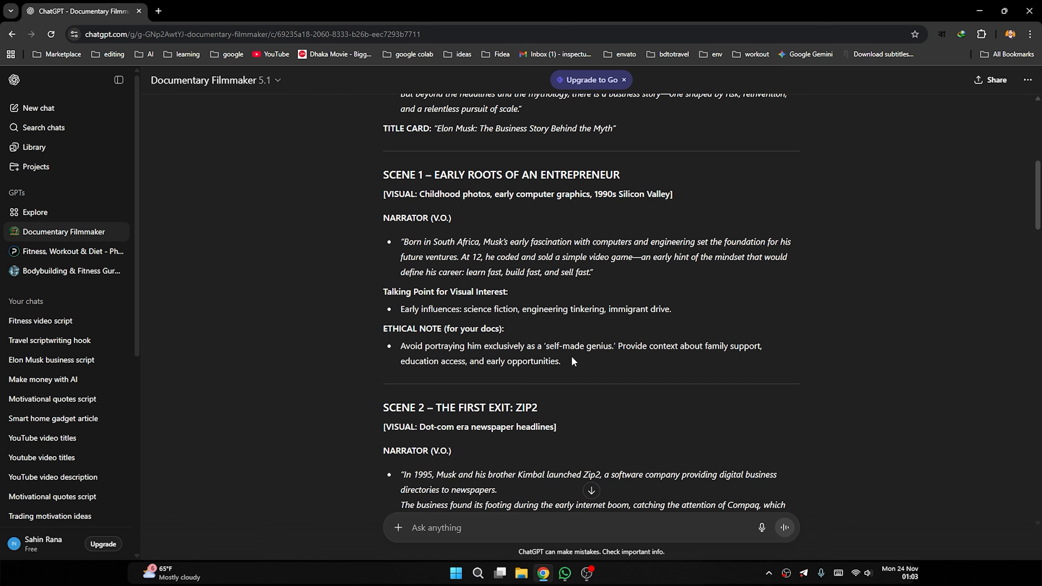
Skim the script's remaining scenes and return to Scene 2 about Zip2.
scroll(574, 361, down, 5)
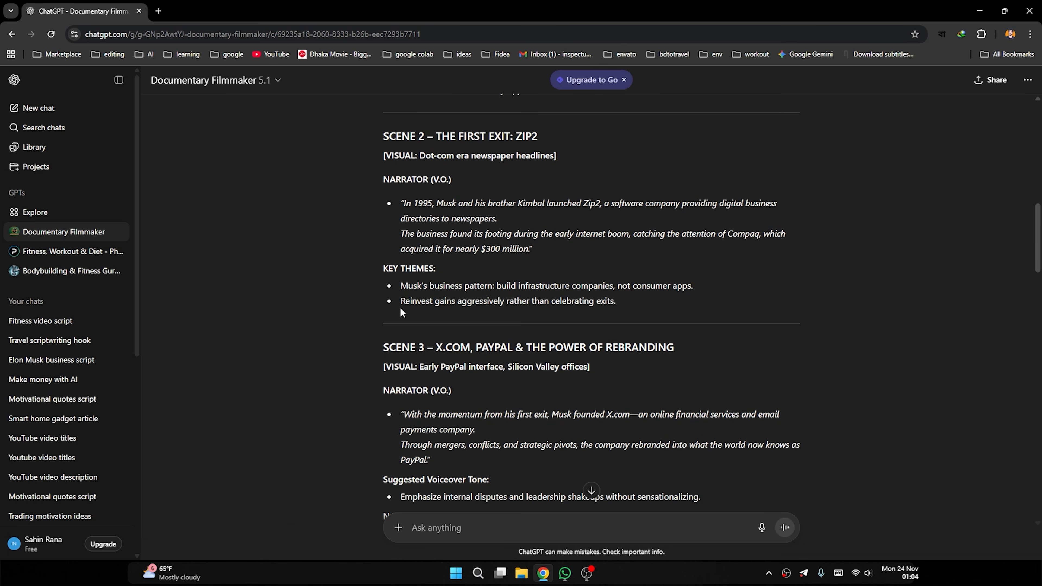
scroll(392, 304, down, 12)
scroll(391, 310, down, 15)
scroll(388, 315, up, 20)
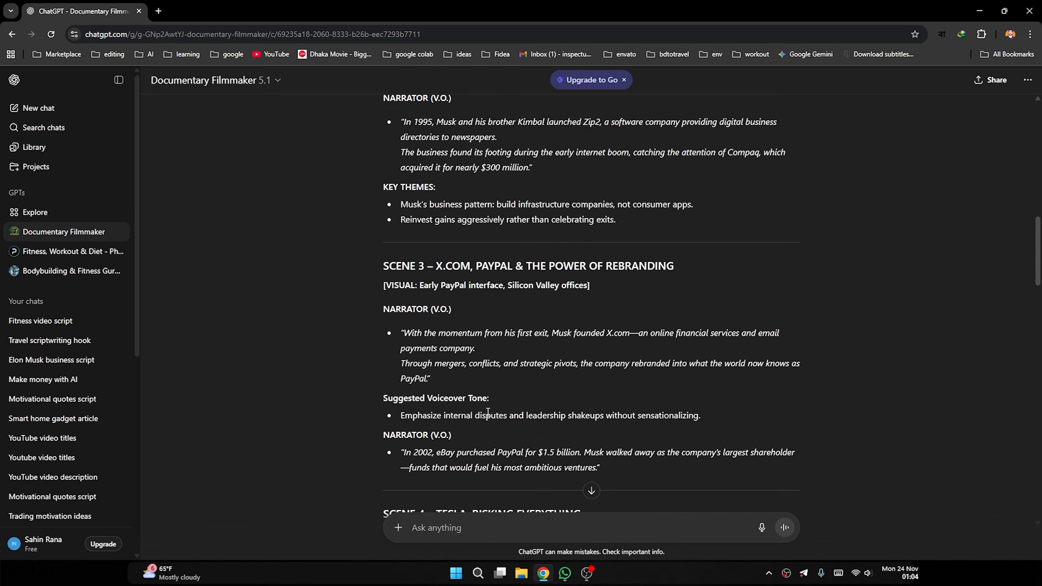
scroll(488, 412, up, 5)
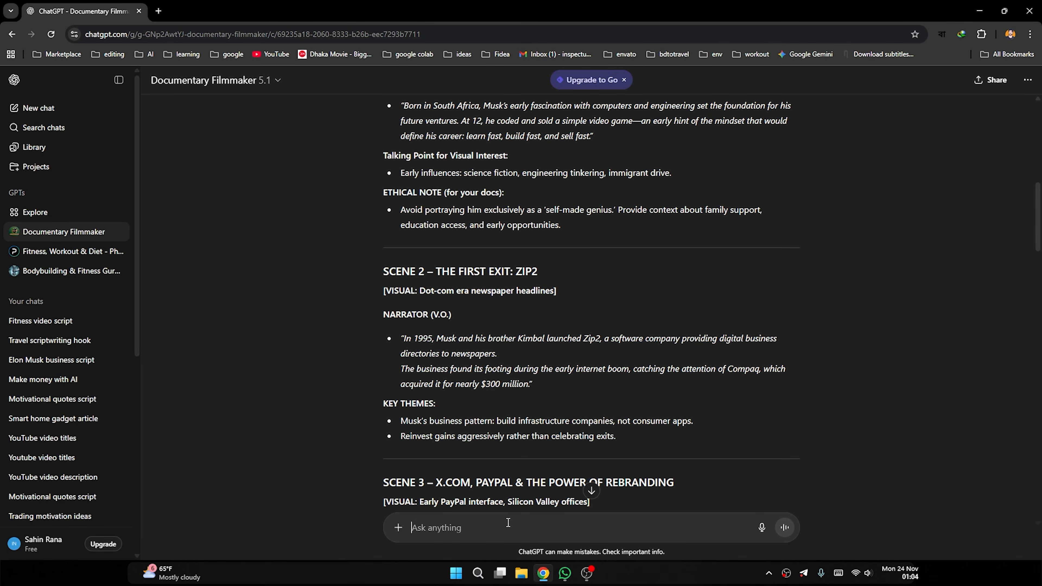
Send the follow-up prompt "give me only the narrations and make each narration little bigger".
text(give me only the narrations and make each narration lit)
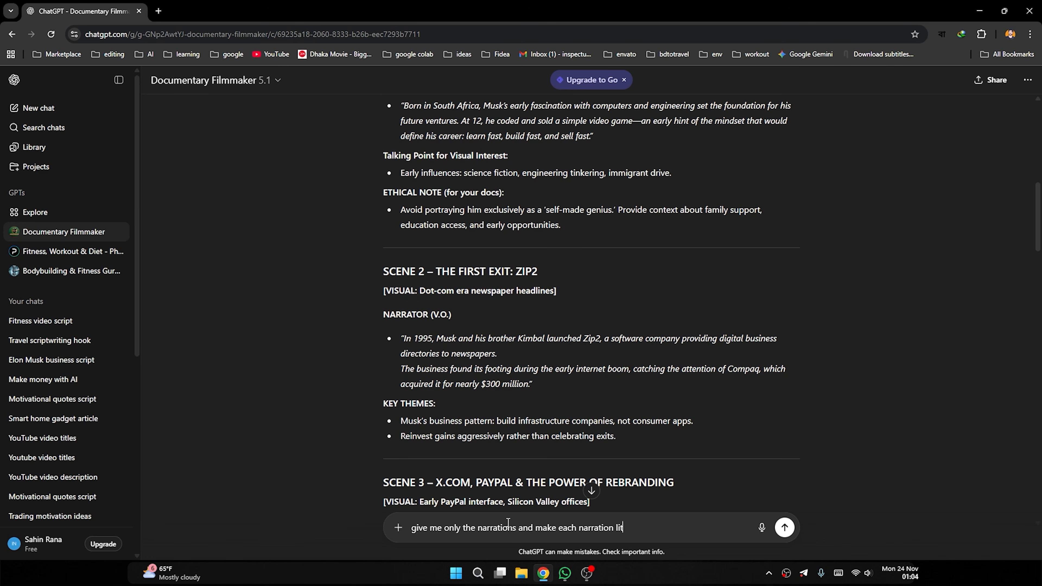
text(tle bigger)
key(Return)
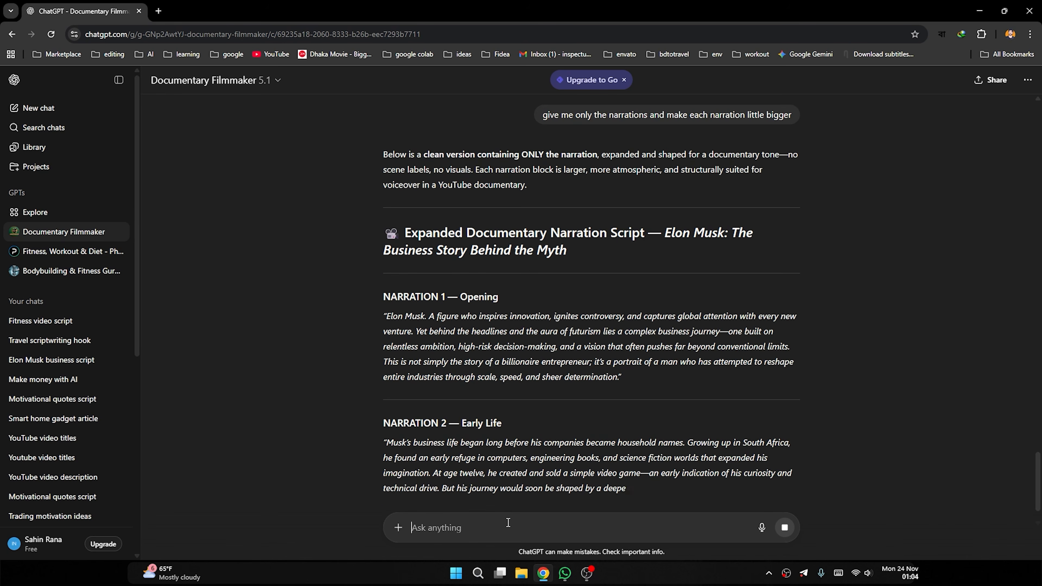
Read the expanded narrations as they are generated, highlighting the "X.com and PayPal" title of Narration 4.
scroll(518, 320, down, 5)
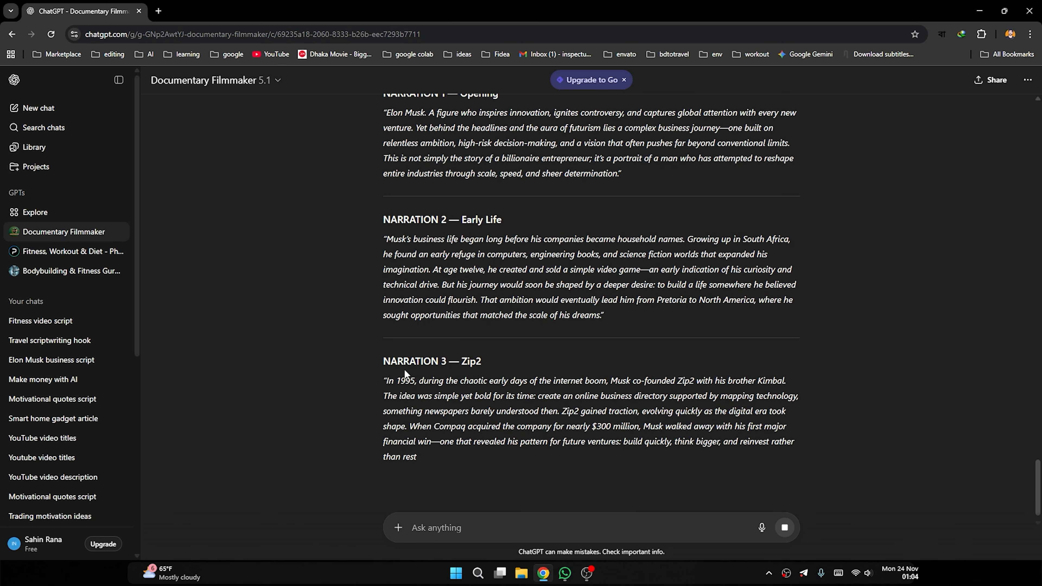
scroll(503, 358, down, 2)
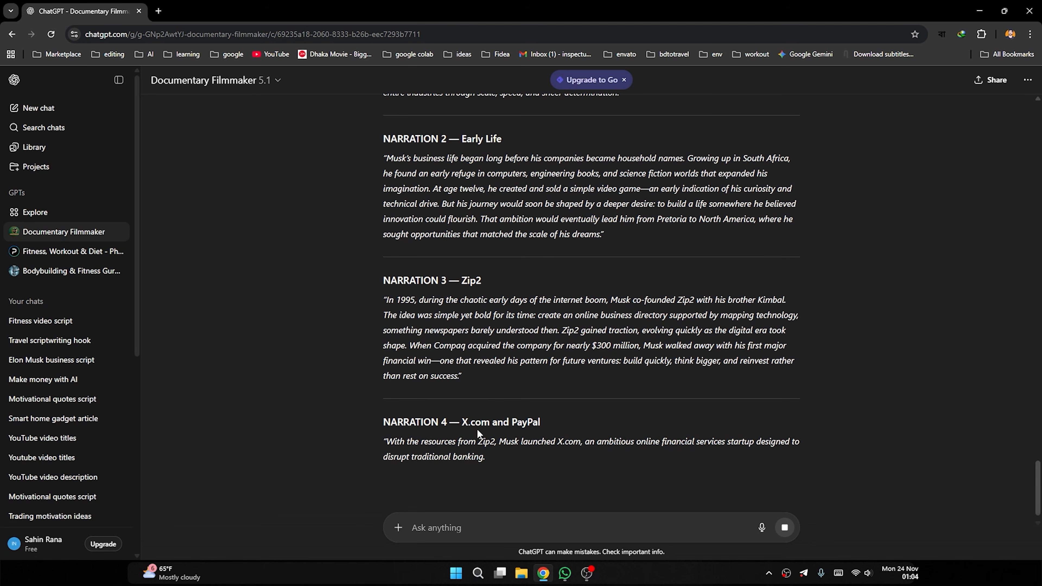
scroll(502, 280, down, 1)
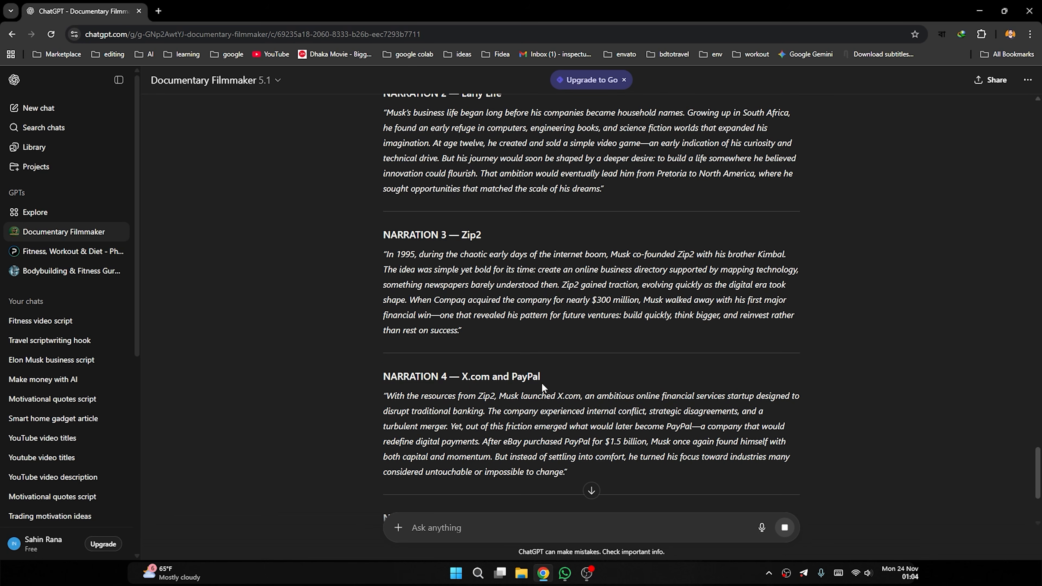
drag(559, 381, 462, 375)
scroll(518, 378, down, 9)
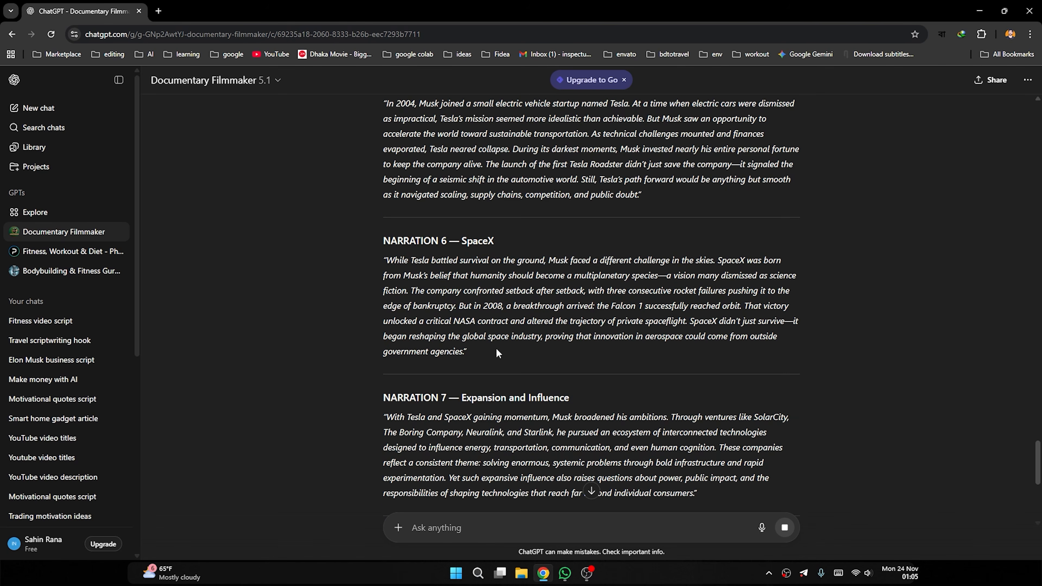
scroll(478, 248, down, 4)
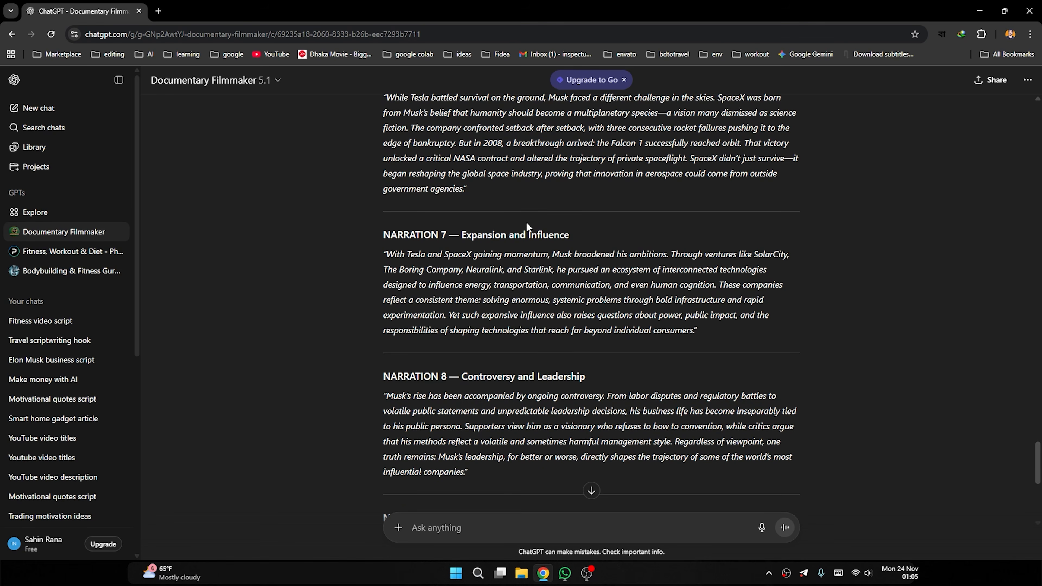
Review Narrations 7 to 9, highlighting the titles "Expansion and Influence", "Controversy and Leadership" and "Closing Reflection".
scroll(528, 227, up, 6)
scroll(540, 255, down, 6)
drag(463, 235, 568, 232)
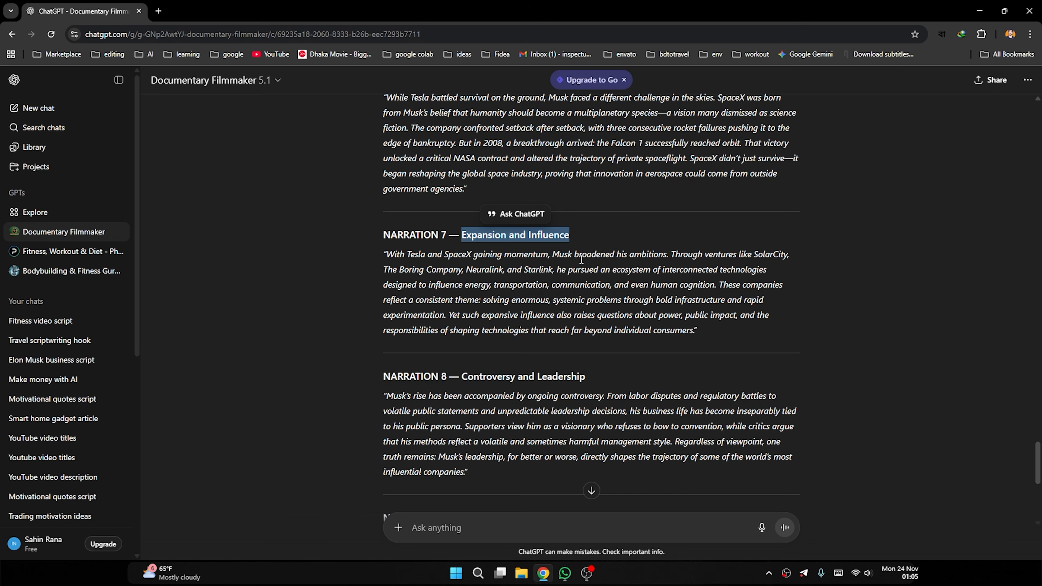
scroll(418, 283, down, 3)
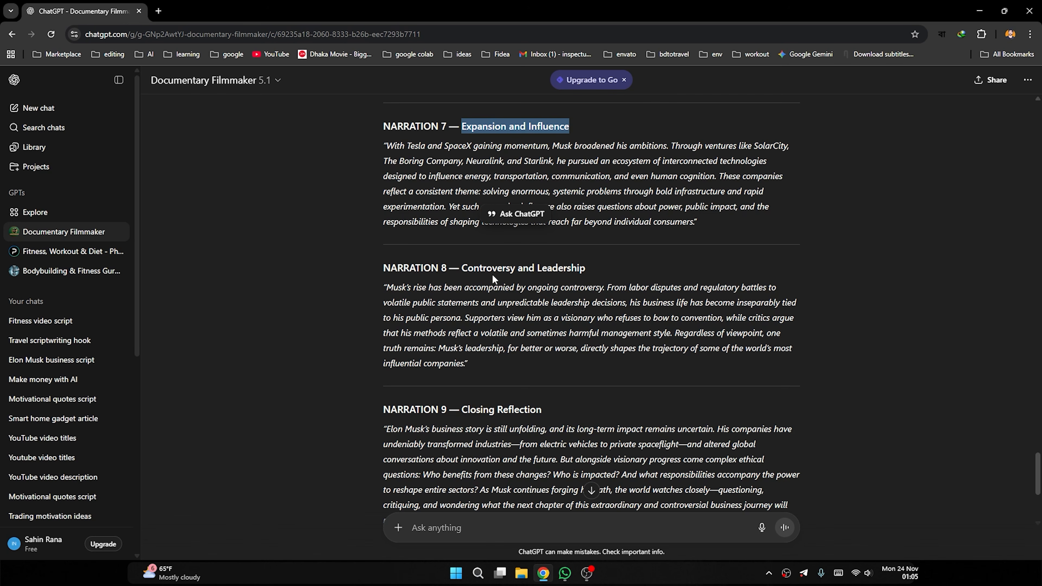
drag(463, 268, 579, 269)
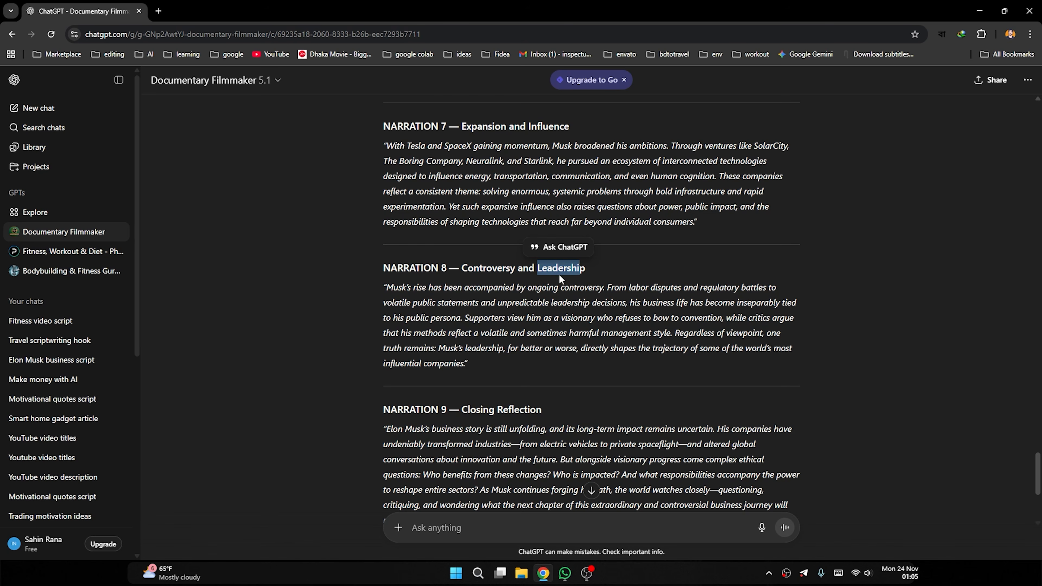
scroll(495, 272, down, 4)
click(566, 250)
drag(463, 248, 546, 248)
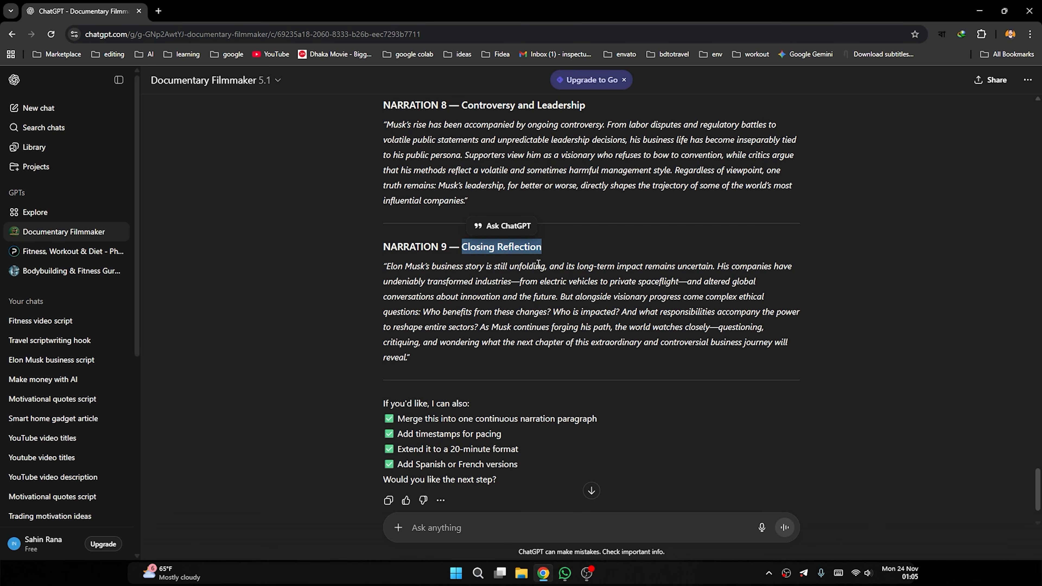
Return to the start of the expanded narration script and highlight the Narration 1 opening paragraph for review.
scroll(538, 264, up, 20)
scroll(407, 303, up, 8)
scroll(407, 303, down, 3)
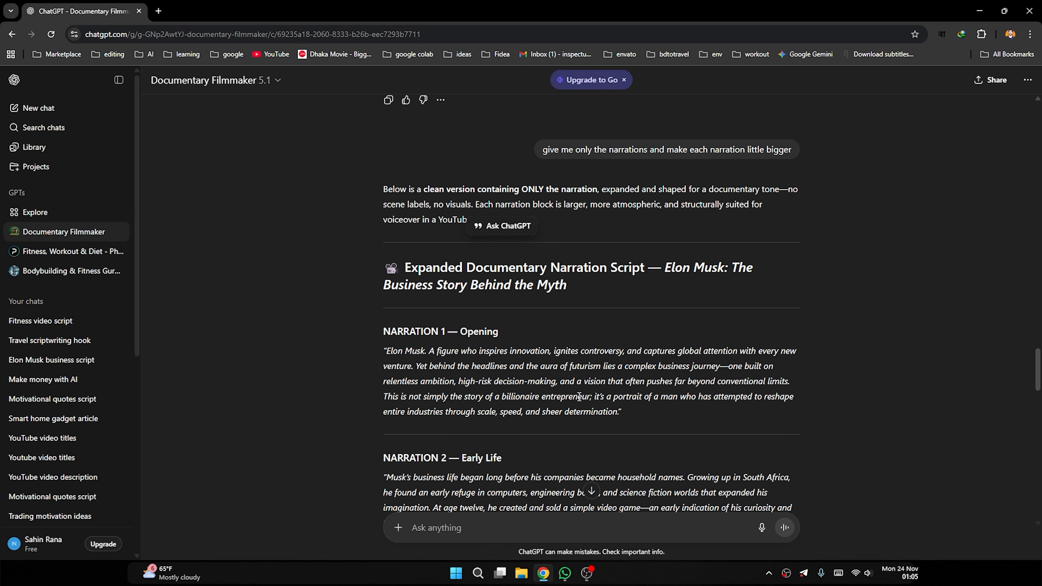
drag(634, 413, 384, 352)
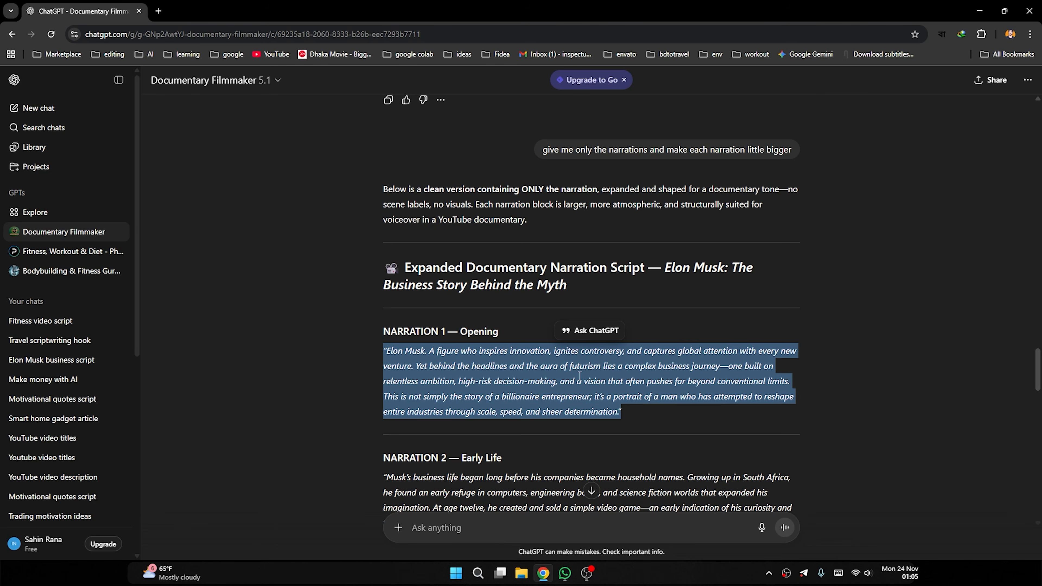
click(497, 364)
Copy the suggestion "Extend it to a 20-minute format" from the end of the response and send it as the next prompt.
scroll(498, 370, down, 15)
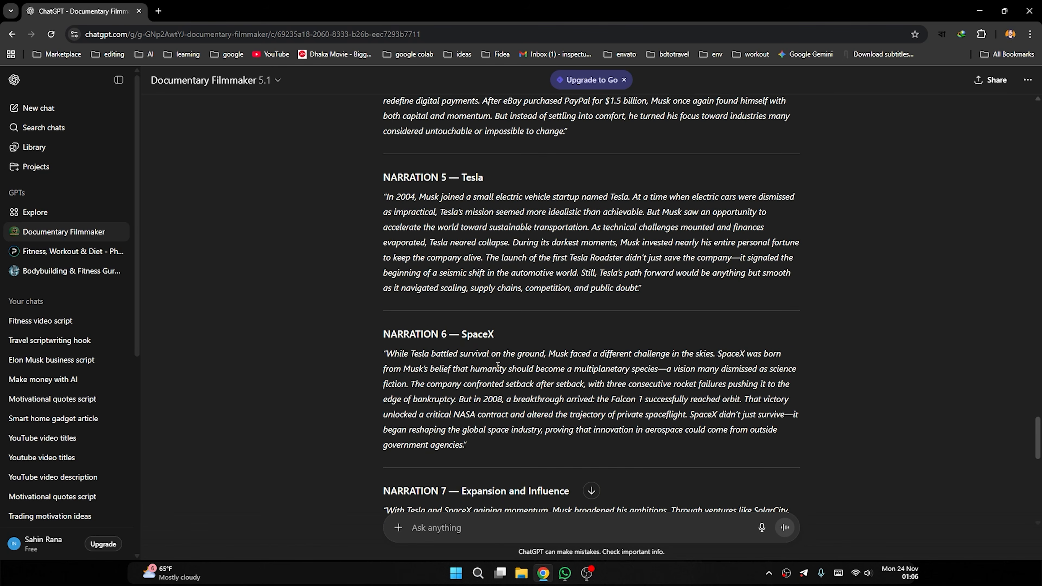
scroll(498, 371, down, 5)
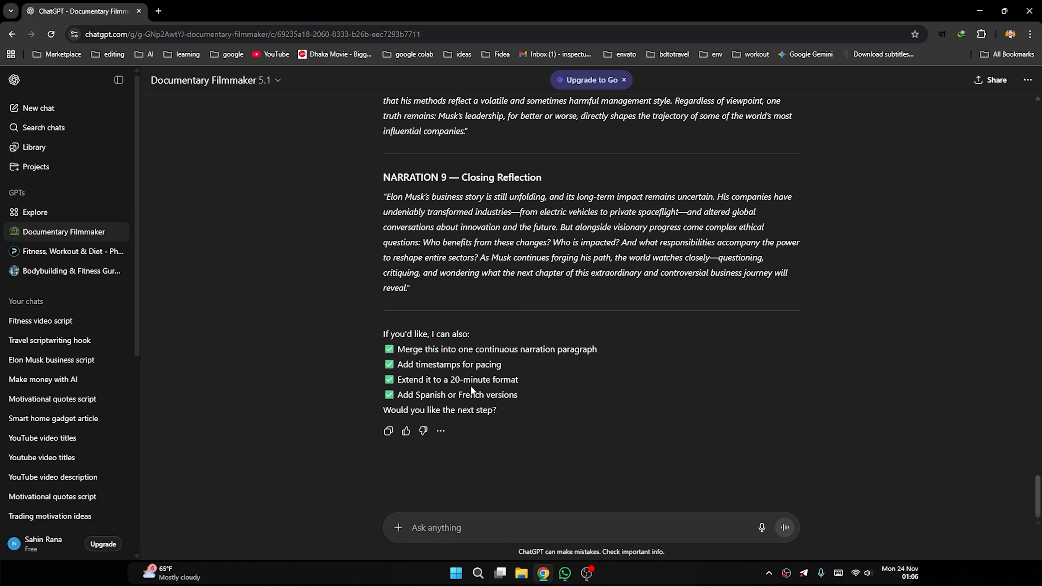
drag(525, 381, 396, 382)
key(ctrl+c)
right_click(439, 381)
click(437, 394)
right_click(467, 527)
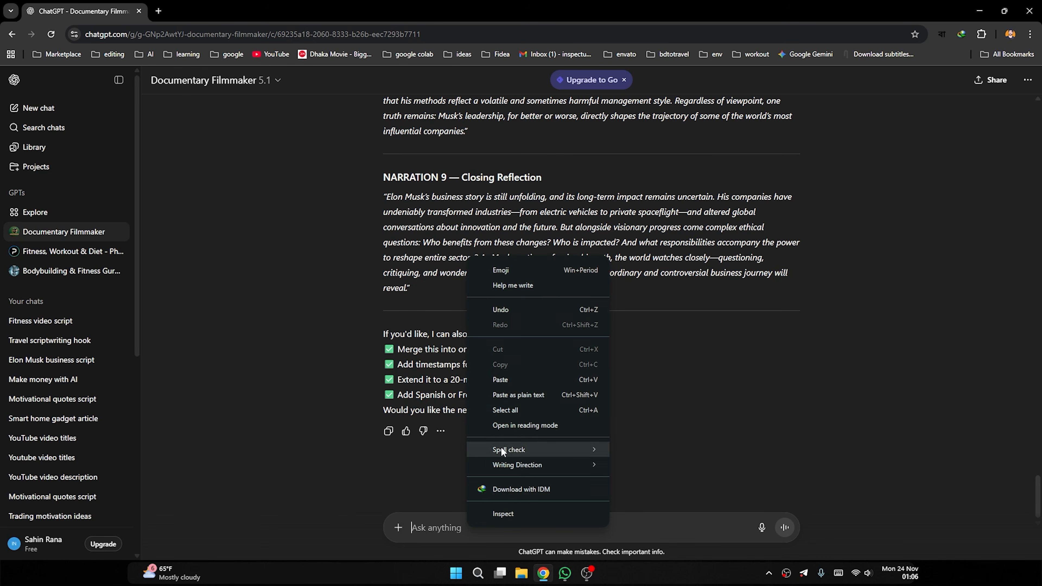
click(525, 380)
key(Return)
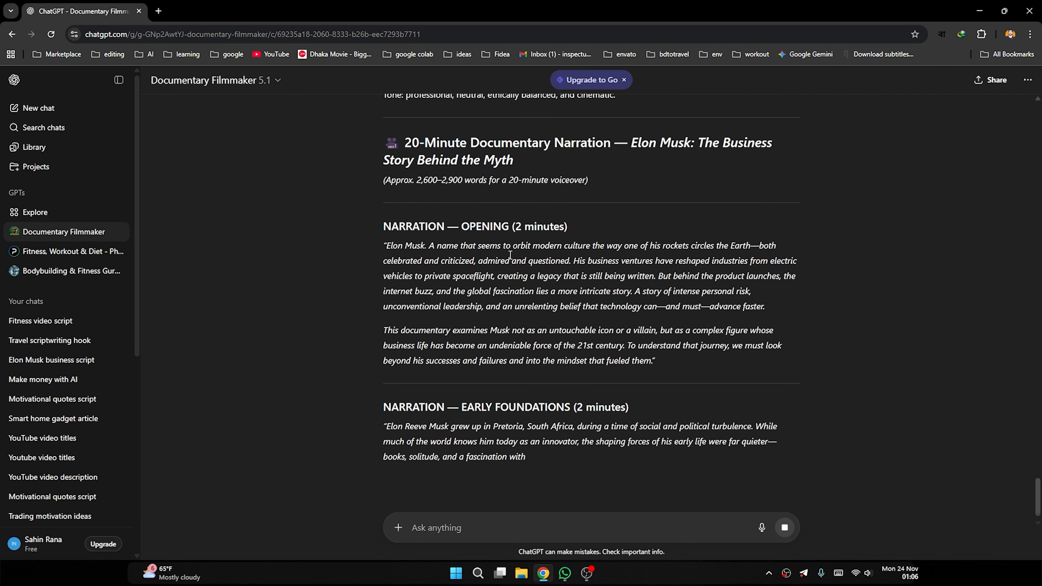
Review the 20-minute documentary narration, highlighting the opening section's paragraphs, skimming the following sections and returning to its beginning.
drag(664, 367, 383, 250)
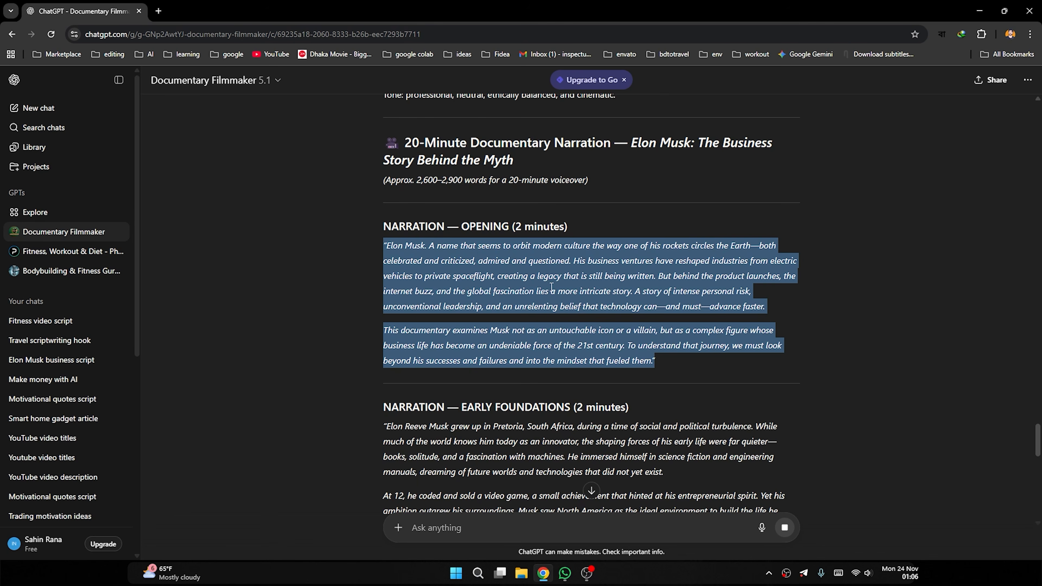
click(410, 257)
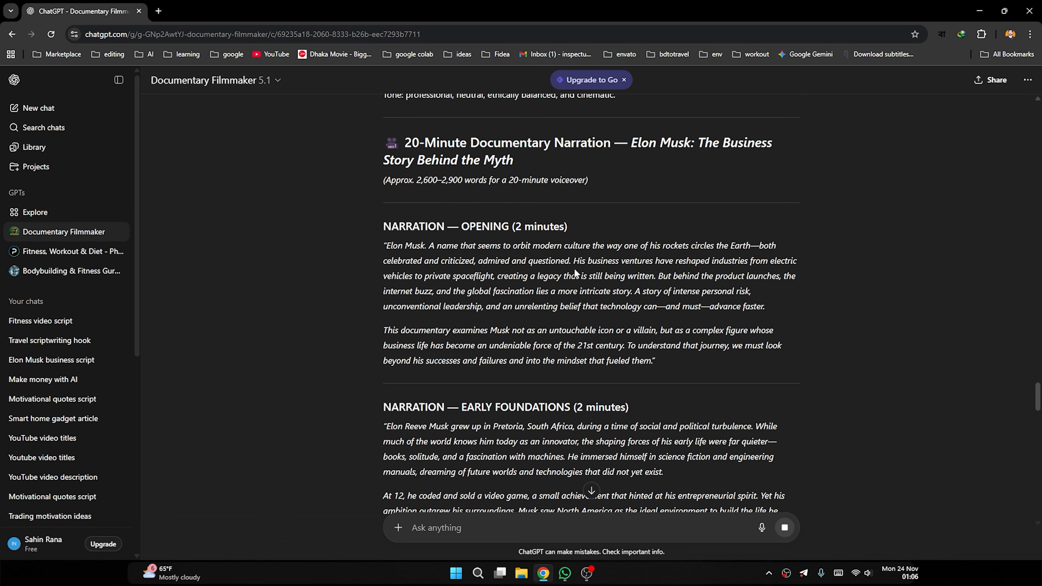
scroll(483, 317, down, 20)
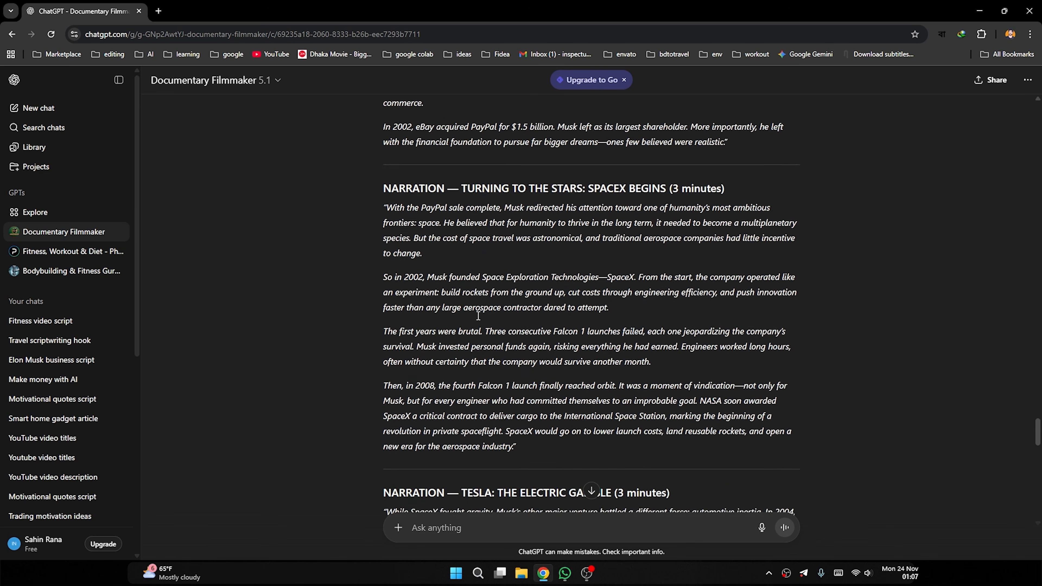
scroll(483, 316, down, 5)
scroll(484, 316, up, 20)
scroll(483, 319, up, 10)
scroll(483, 315, down, 5)
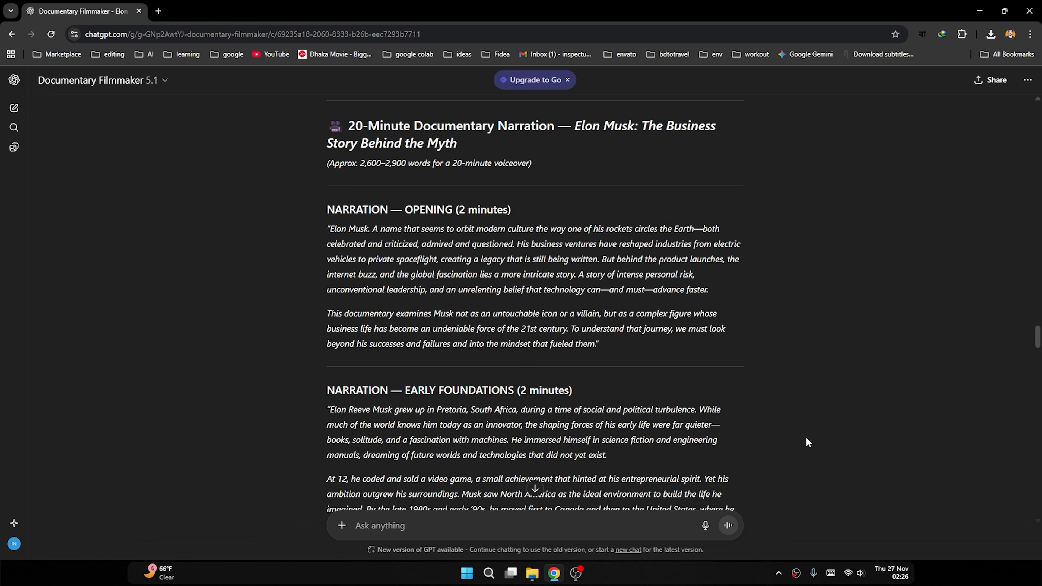
Switch to File Explorer's "elon musks" folder and preview the portrait images from "elon musks qouestioned" through "elon musks".
click(532, 573)
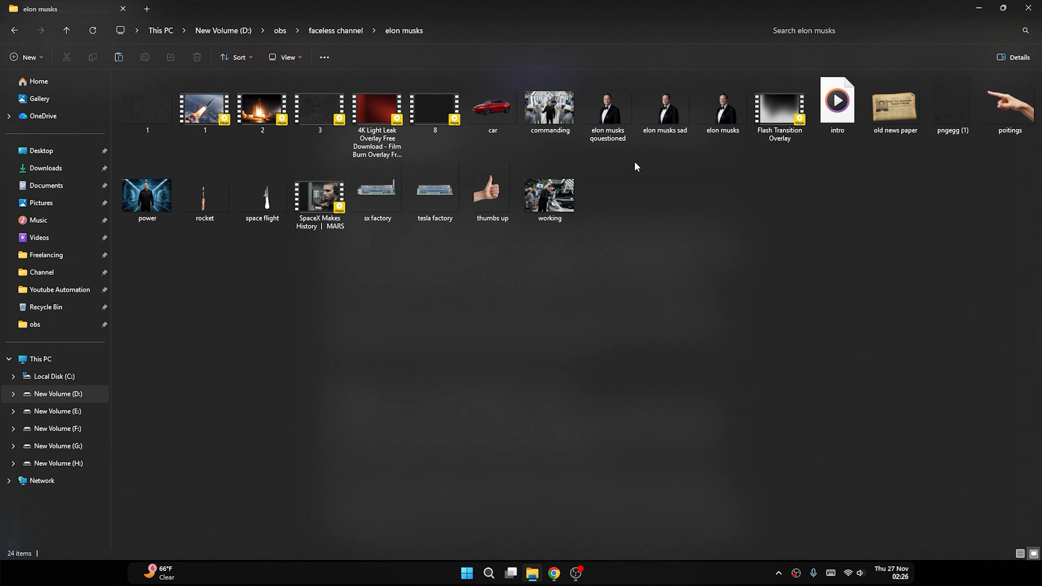
double_click(609, 111)
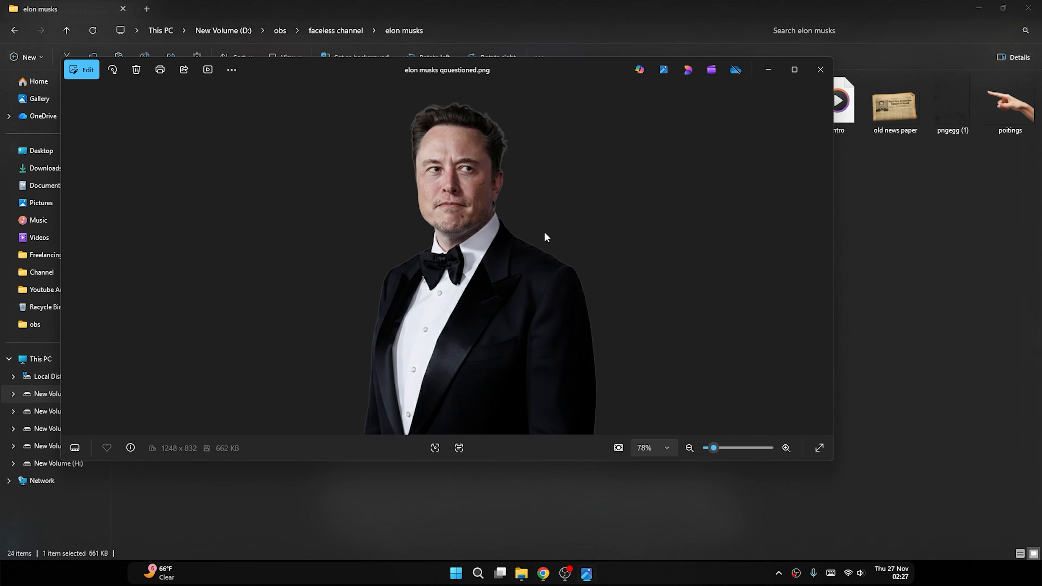
key(Right)
key(Right)
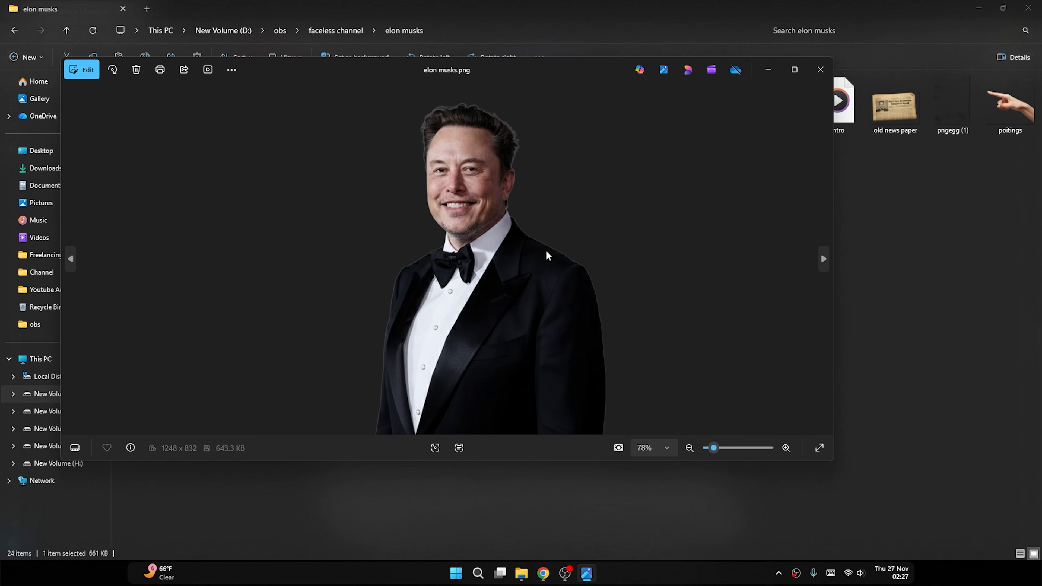
click(816, 81)
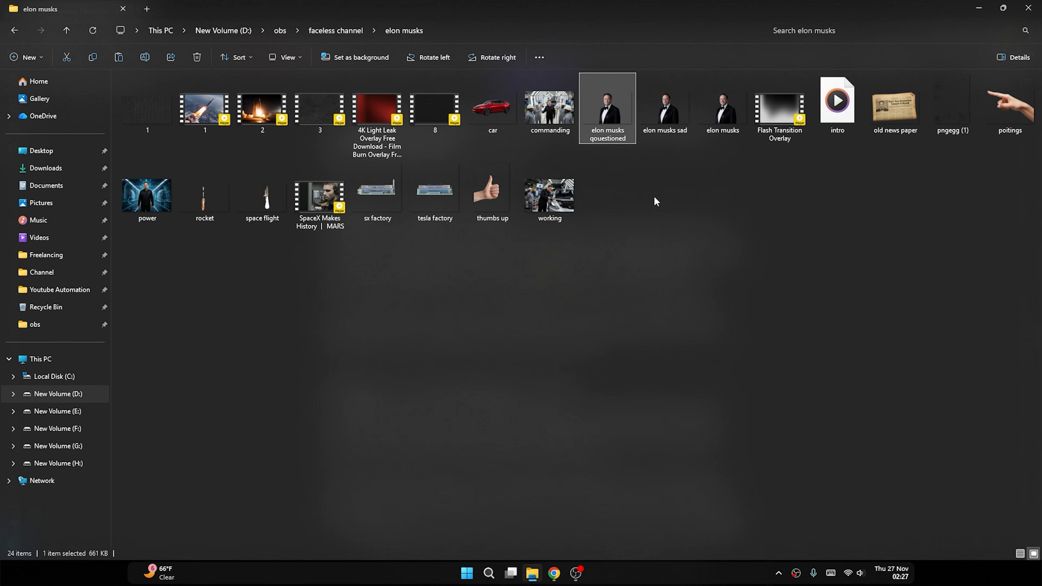
Preview the factory images "commanding" and "working" in the "elon musks" folder.
double_click(557, 127)
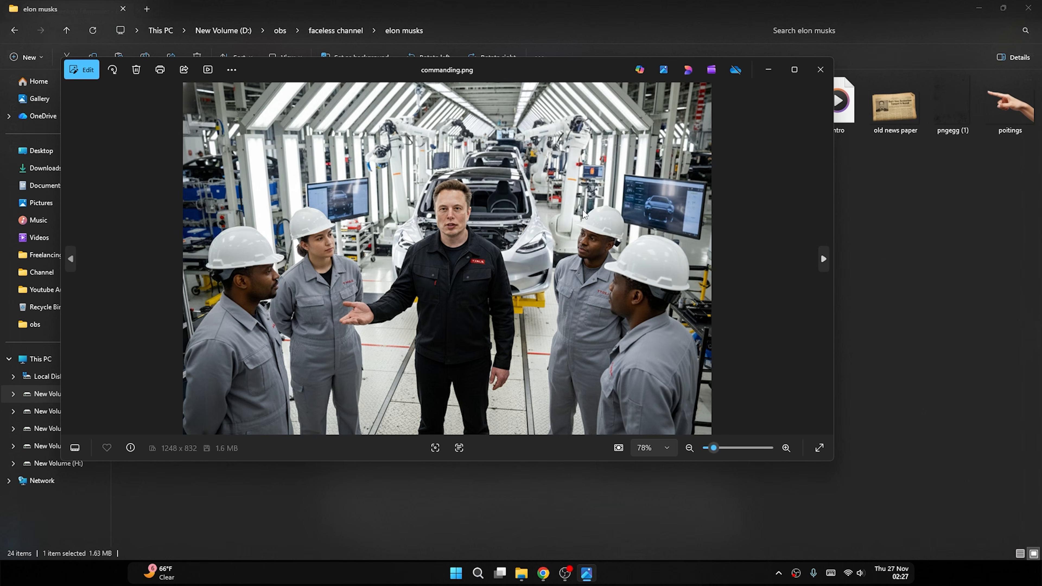
click(820, 69)
double_click(550, 192)
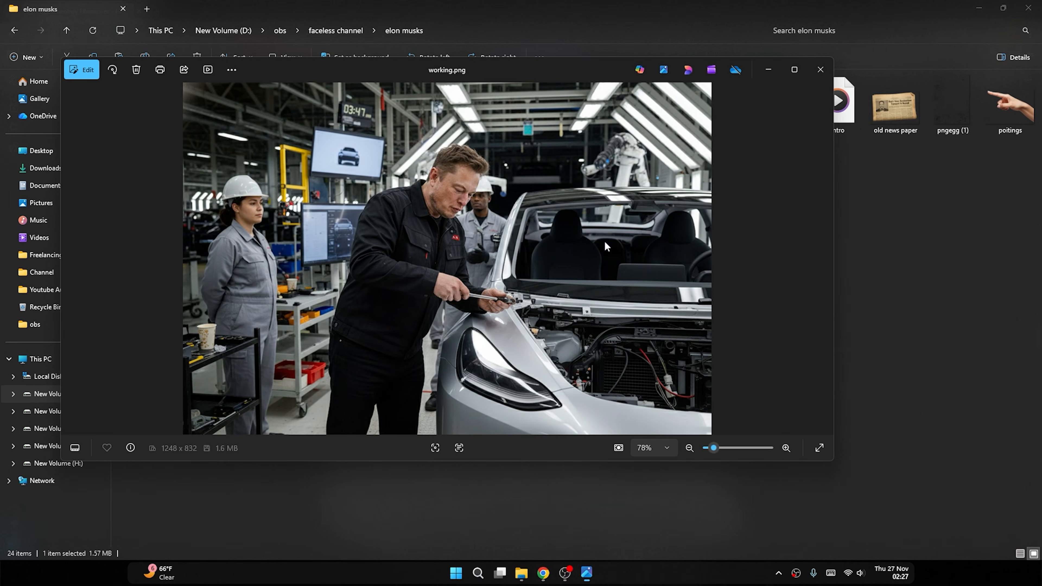
Preview the building images "tesla factory" and "sx factory" in the "elon musks" folder, enlarging the latter for a closer look.
click(820, 69)
click(667, 246)
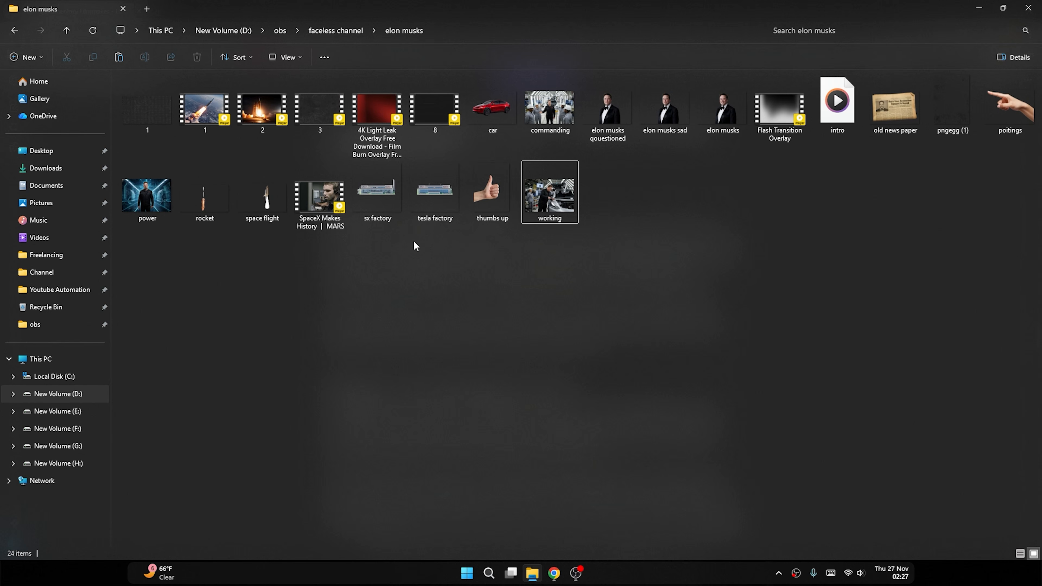
double_click(438, 198)
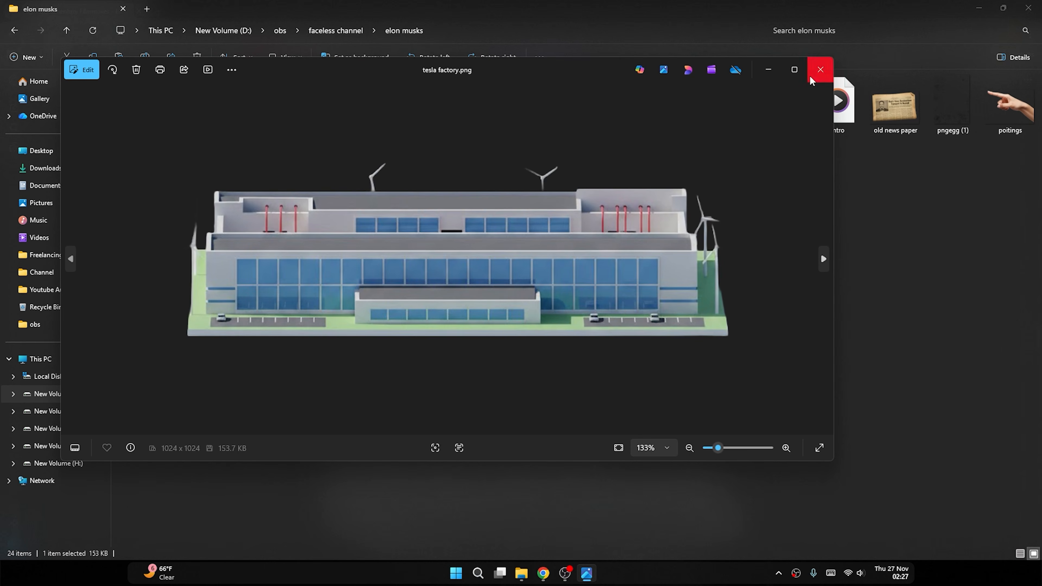
click(821, 69)
double_click(375, 196)
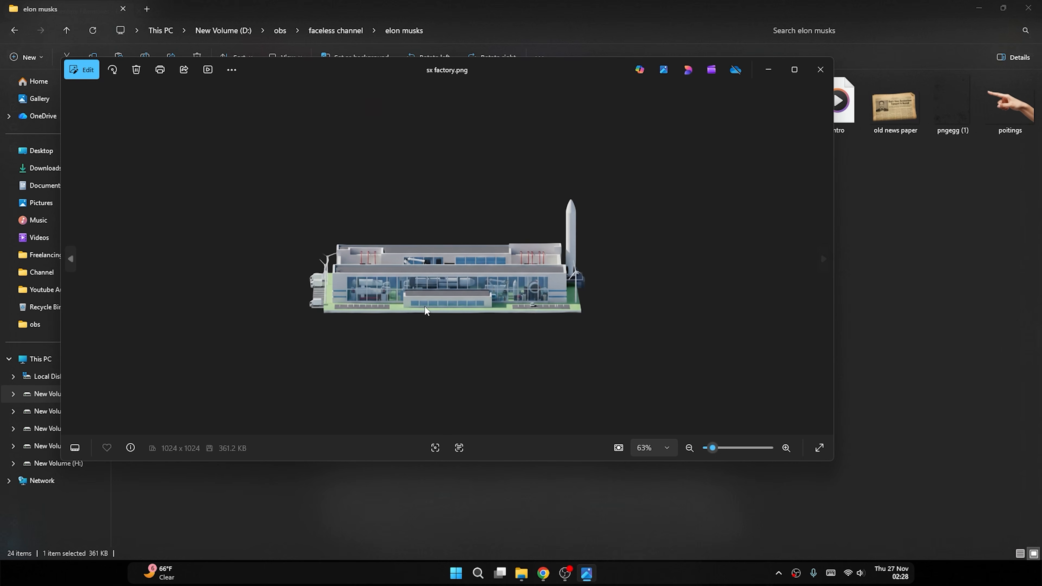
scroll(440, 302, up, 1)
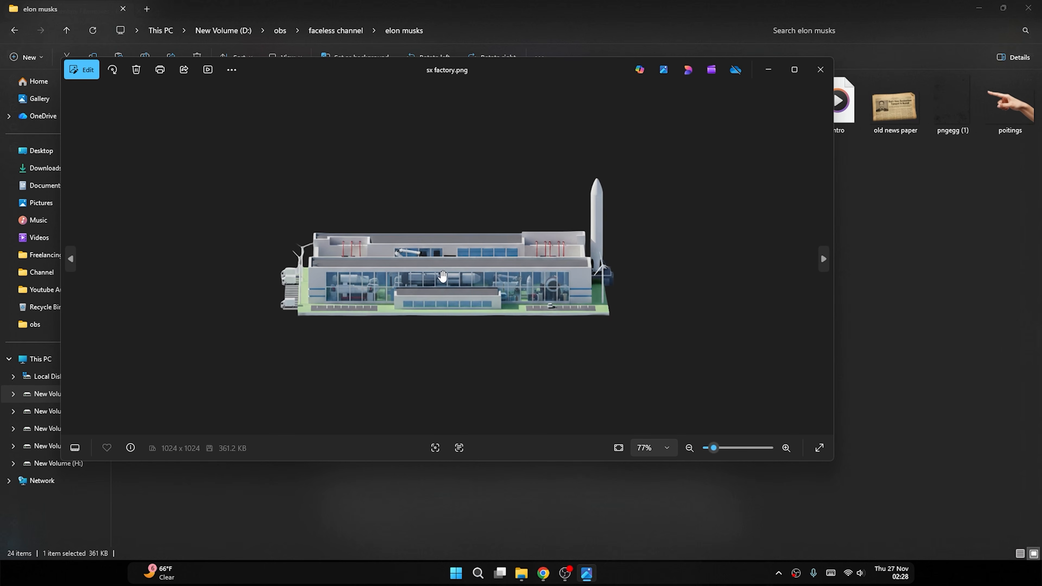
click(820, 70)
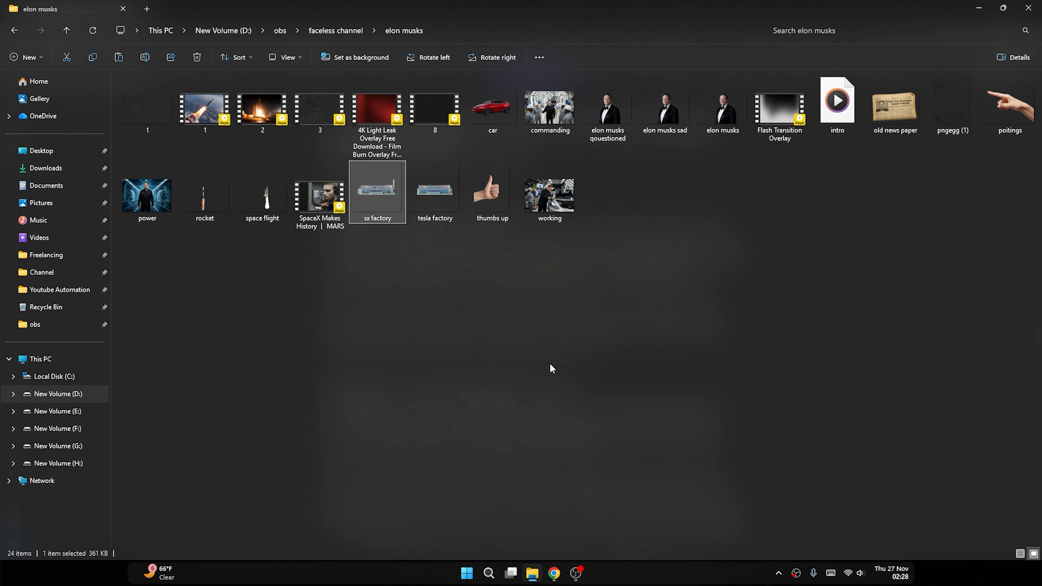
click(509, 321)
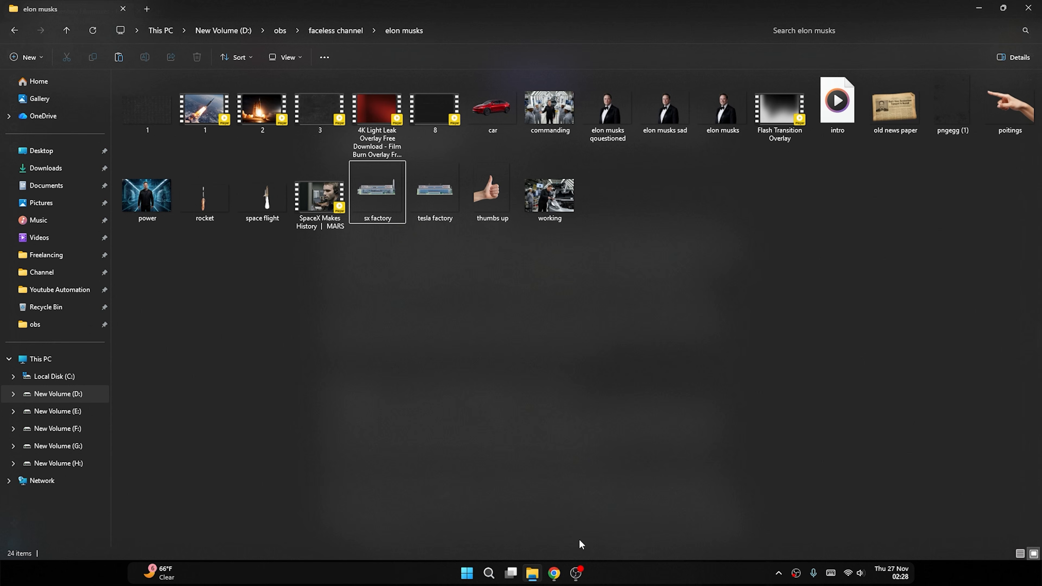
Switch to Chrome, open Google Gemini in a new tab and open the recent chat "make him stand straight" with the chat list collapsed.
click(553, 573)
middle_click(817, 55)
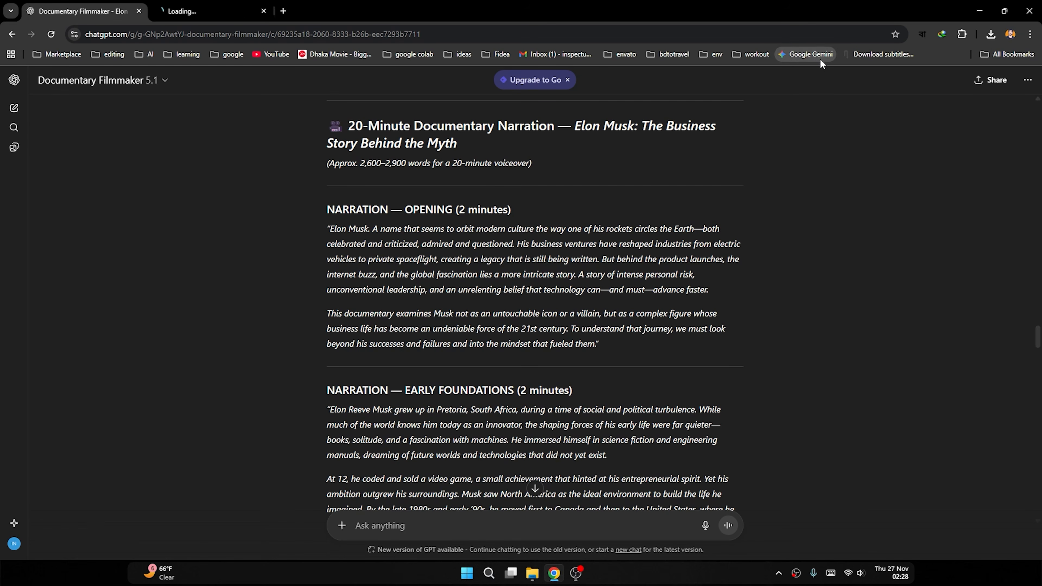
click(233, 12)
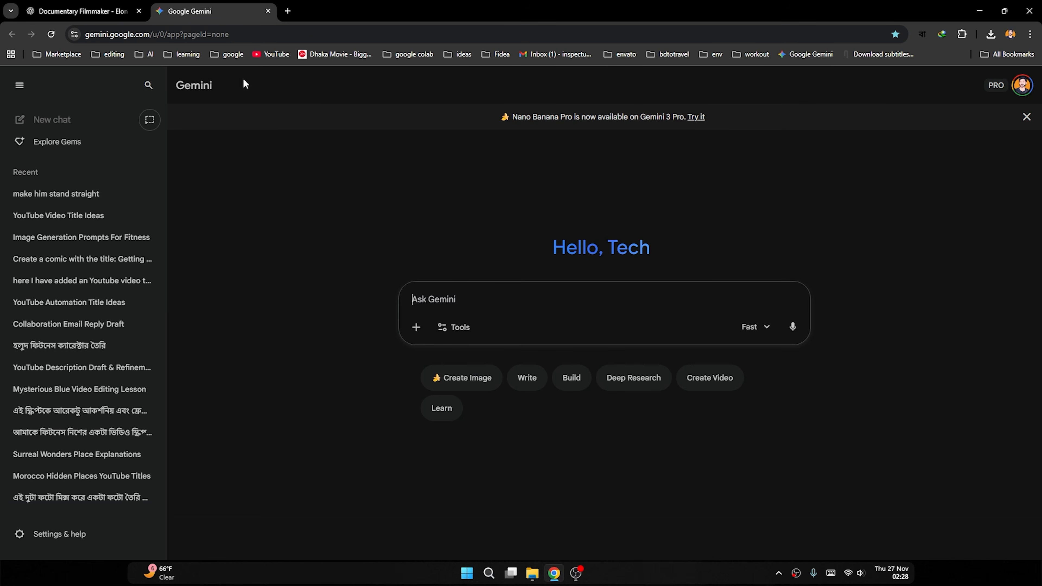
click(78, 195)
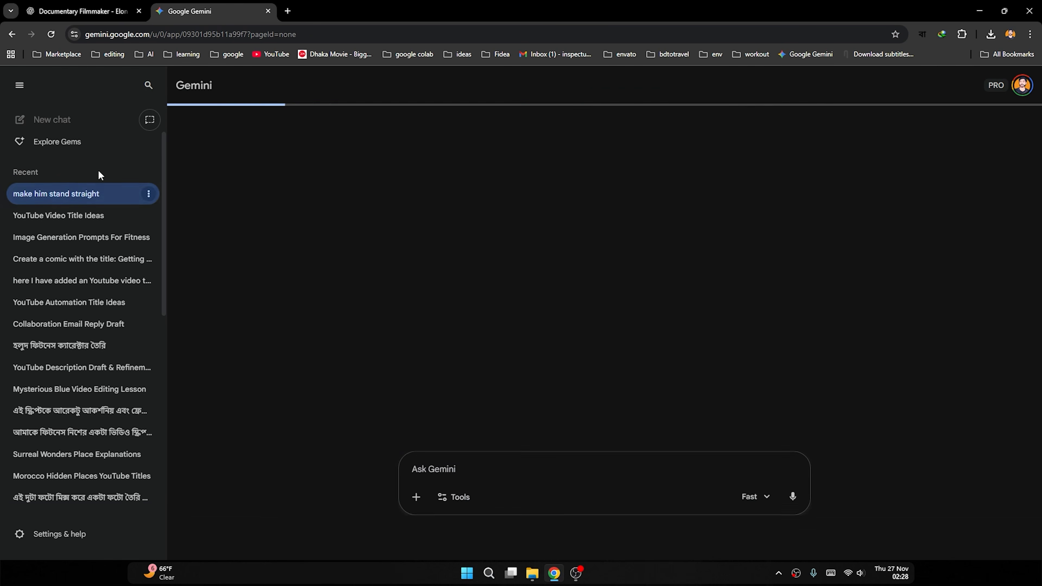
click(19, 85)
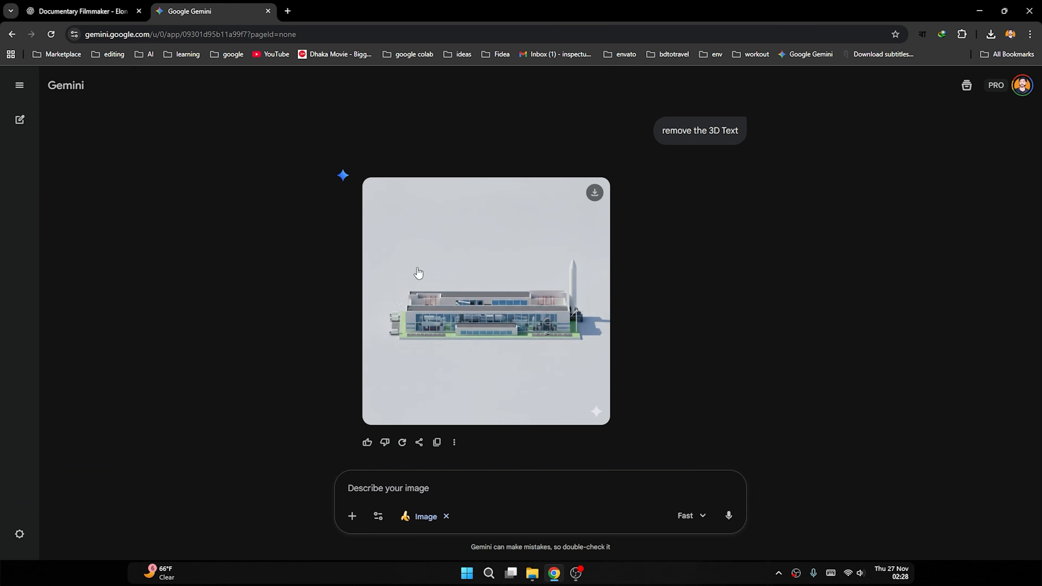
Review the chat's portrait prompts "make him stand straight", "make him looks qouestioned" and "make him taking risk" with their generated images.
scroll(507, 375, up, 15)
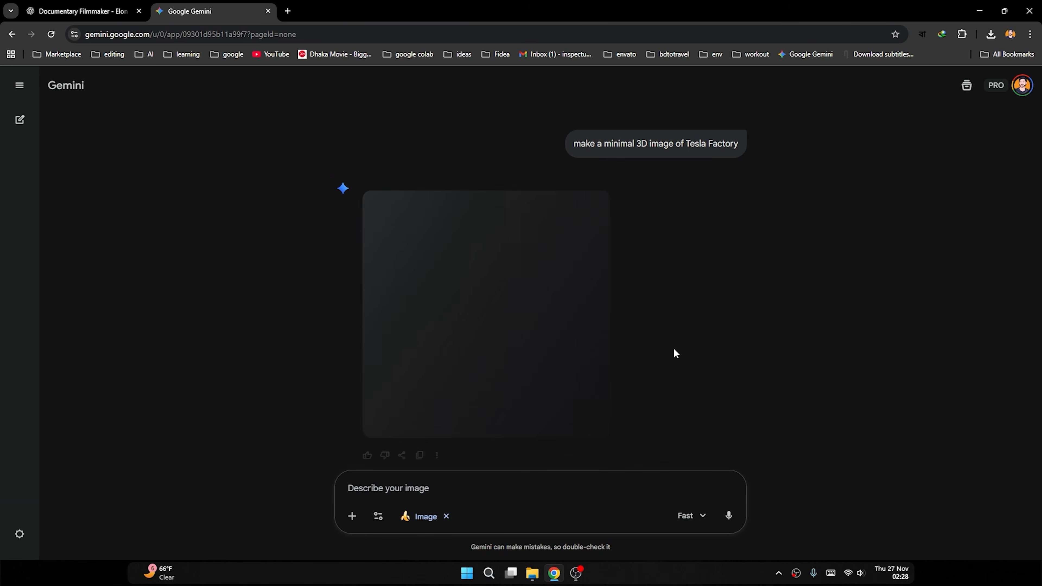
scroll(788, 340, down, 15)
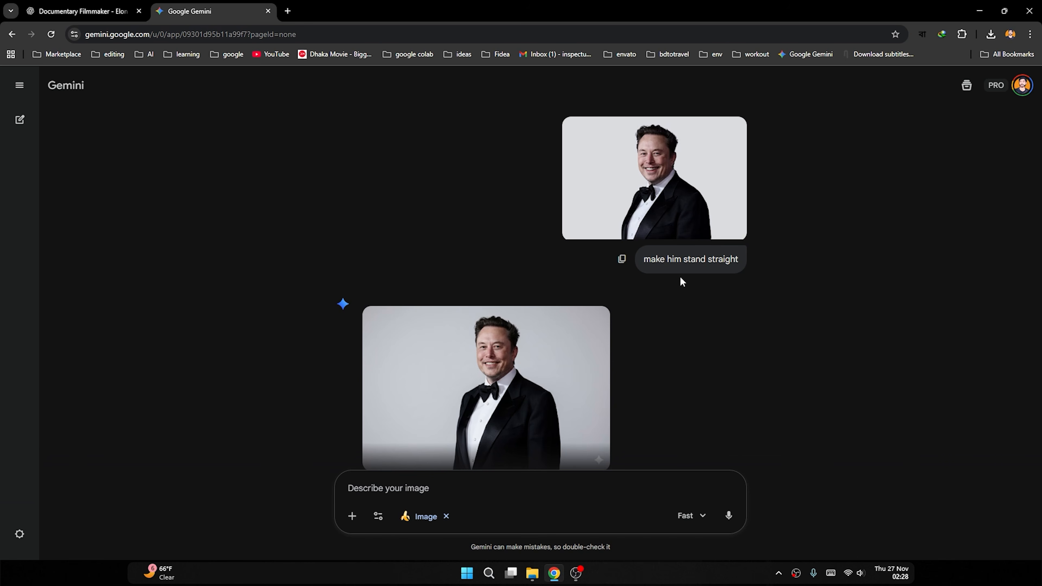
scroll(722, 274, down, 4)
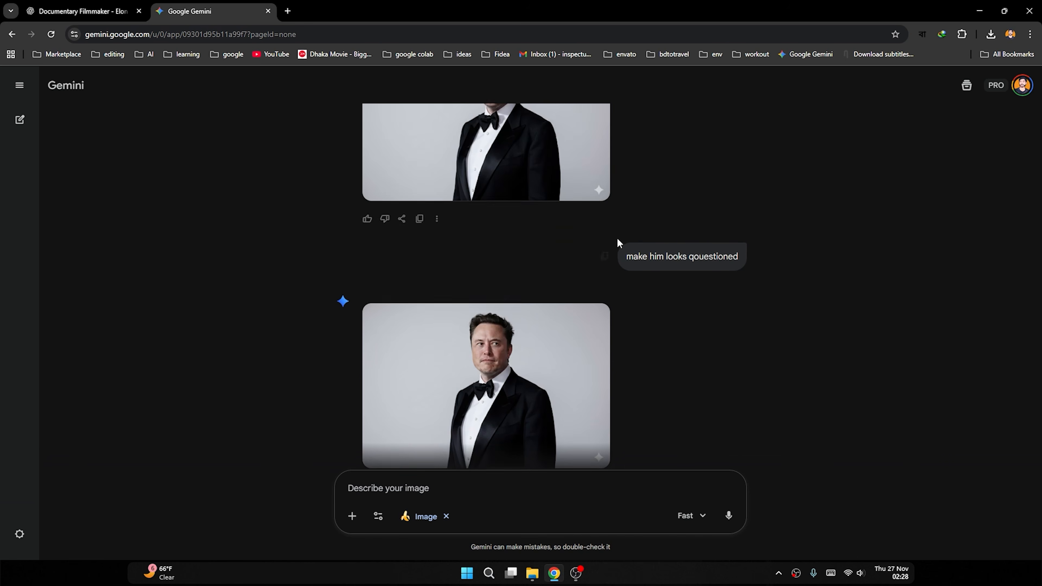
scroll(673, 276, up, 4)
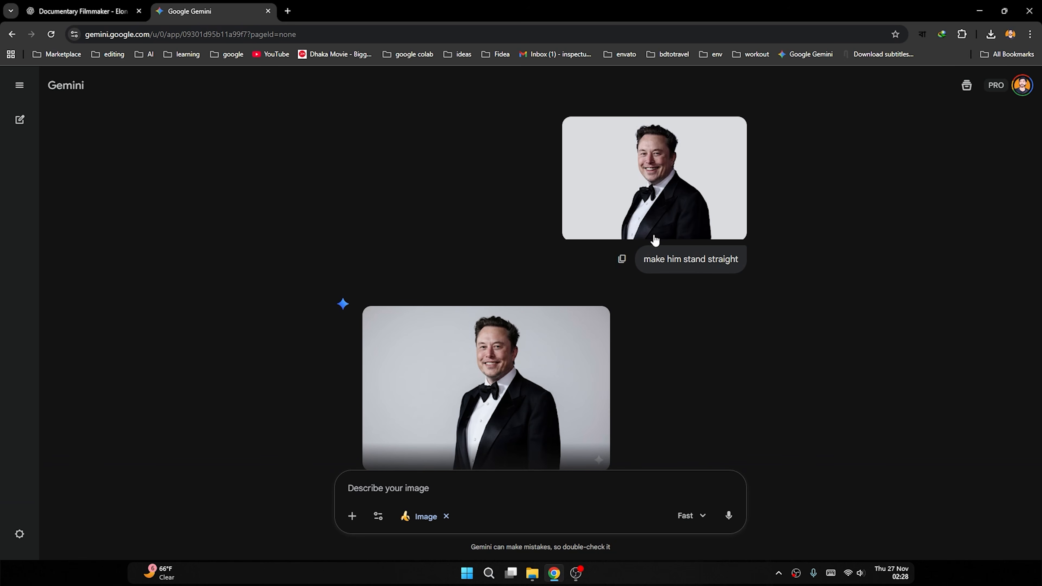
scroll(683, 220, down, 4)
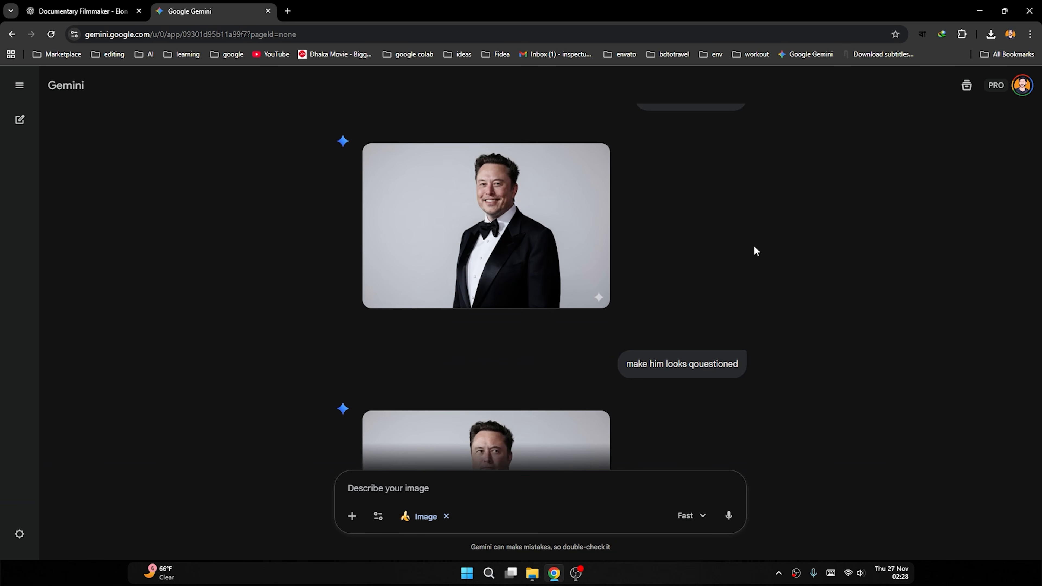
scroll(755, 245, down, 6)
scroll(745, 222, up, 3)
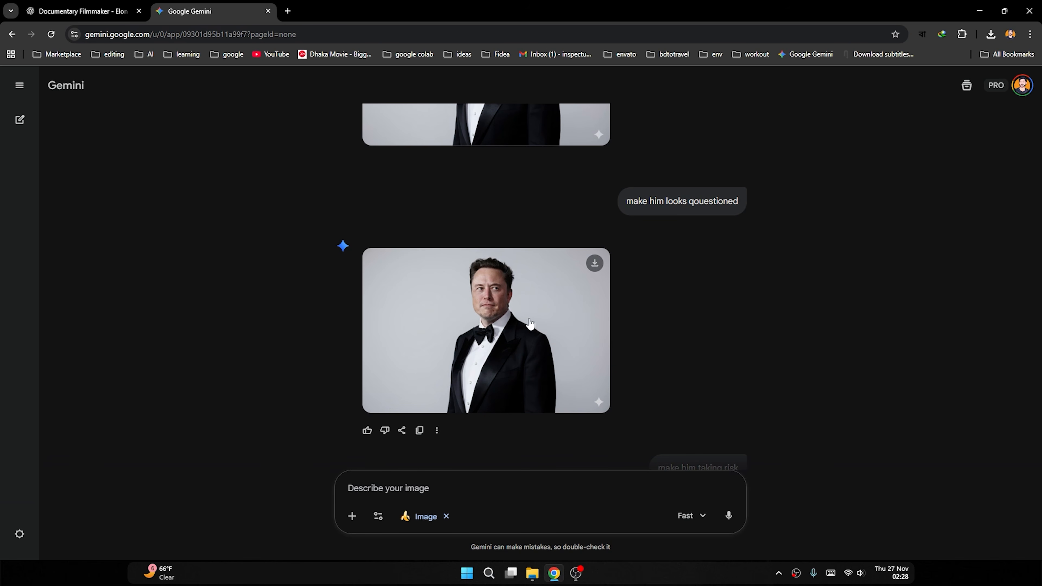
scroll(709, 292, down, 5)
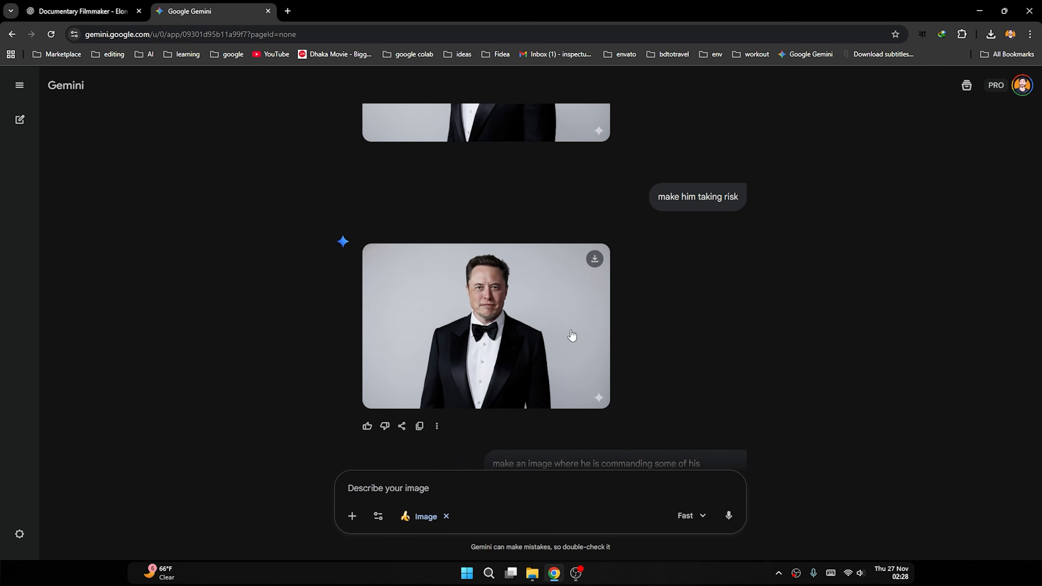
scroll(570, 330, up, 6)
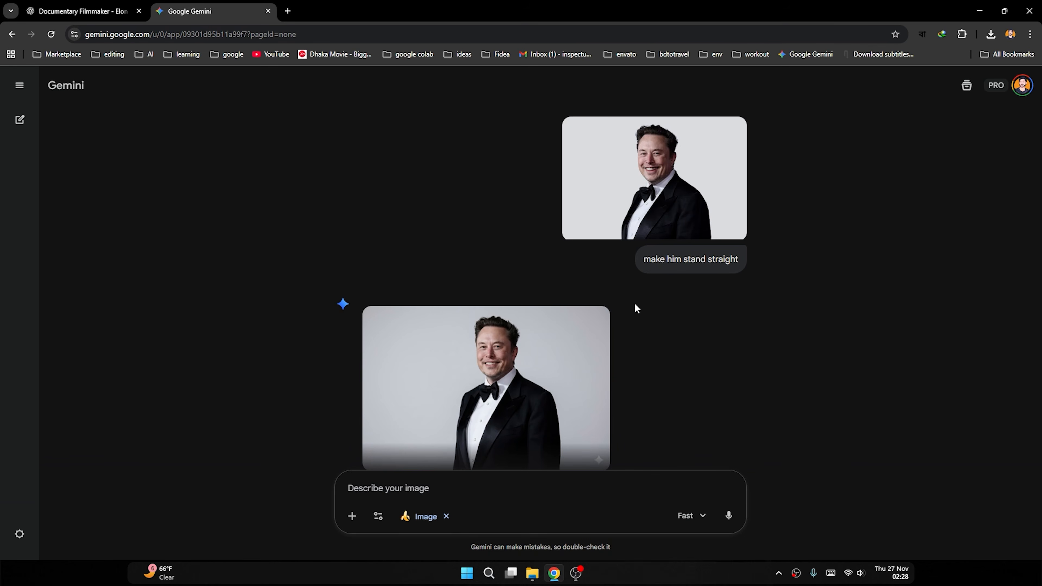
scroll(657, 254, down, 4)
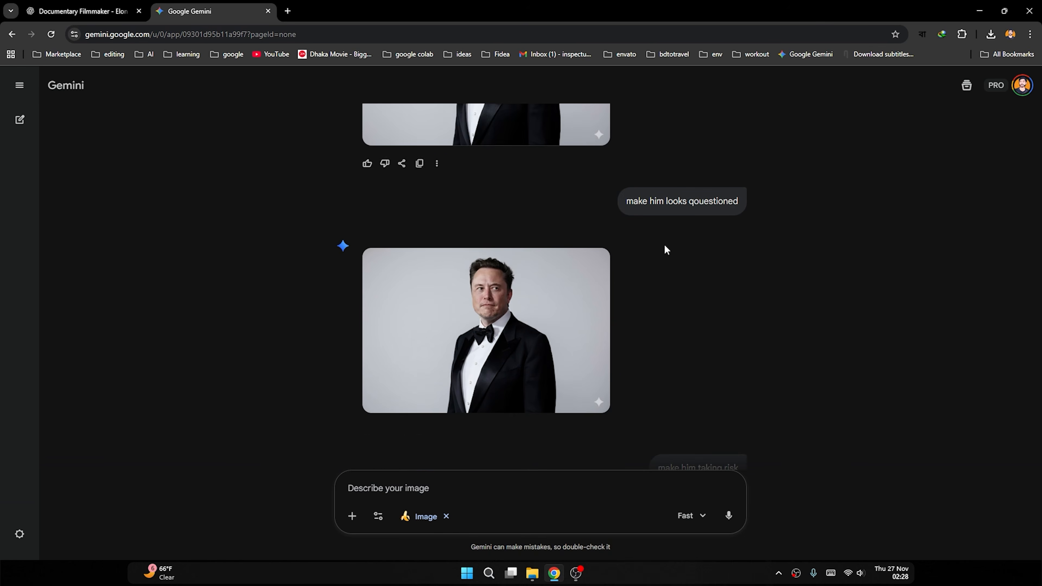
Review the prompts and generated images of Musk commanding employees and working tirelessly in the Tesla factory.
scroll(664, 255, down, 10)
scroll(664, 255, up, 1)
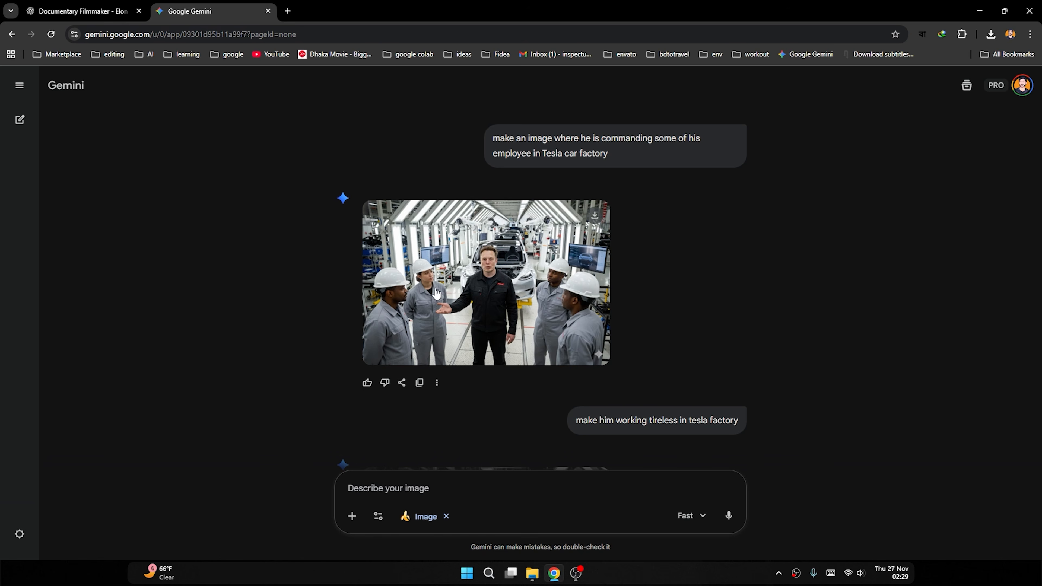
scroll(654, 287, down, 4)
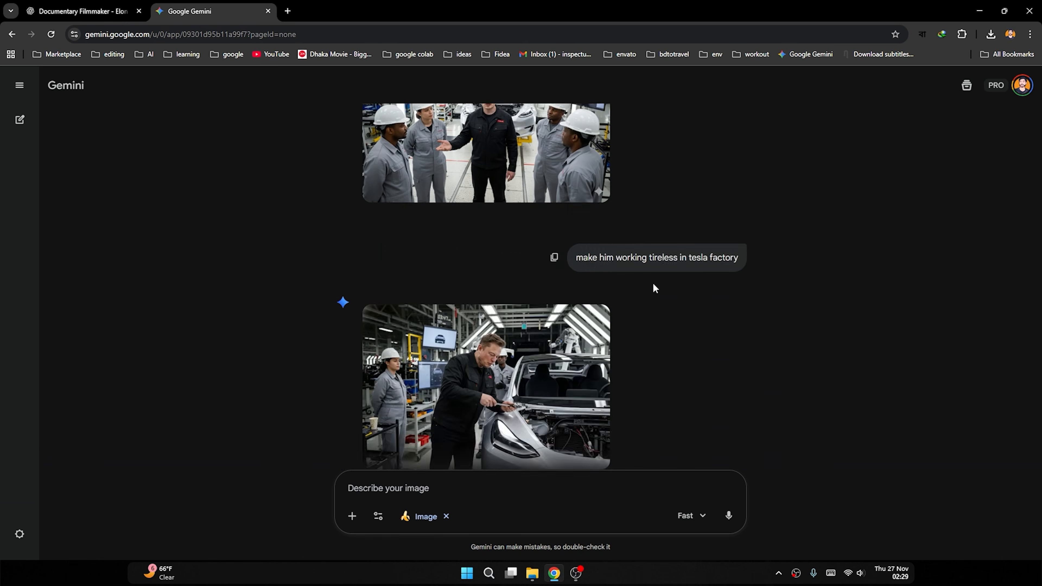
scroll(734, 267, down, 3)
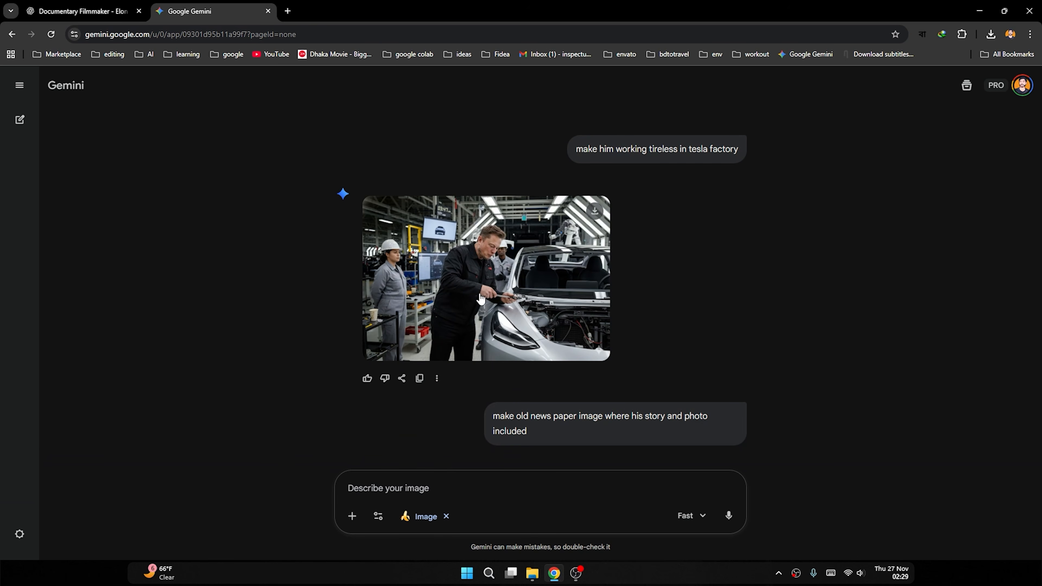
Review the old newspaper prompt and inspect its generated image at enlarged size.
scroll(764, 271, down, 4)
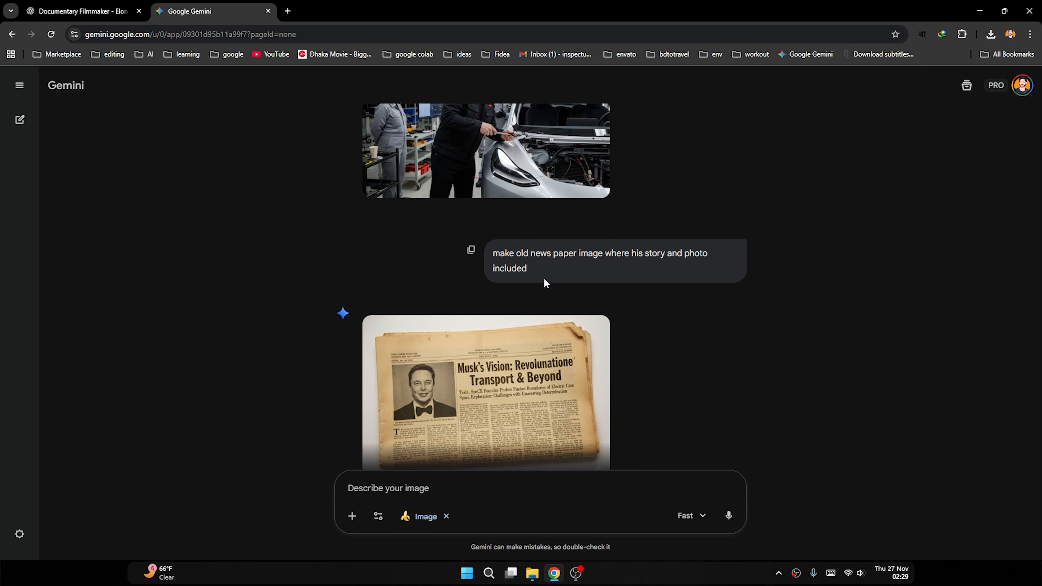
scroll(545, 278, down, 3)
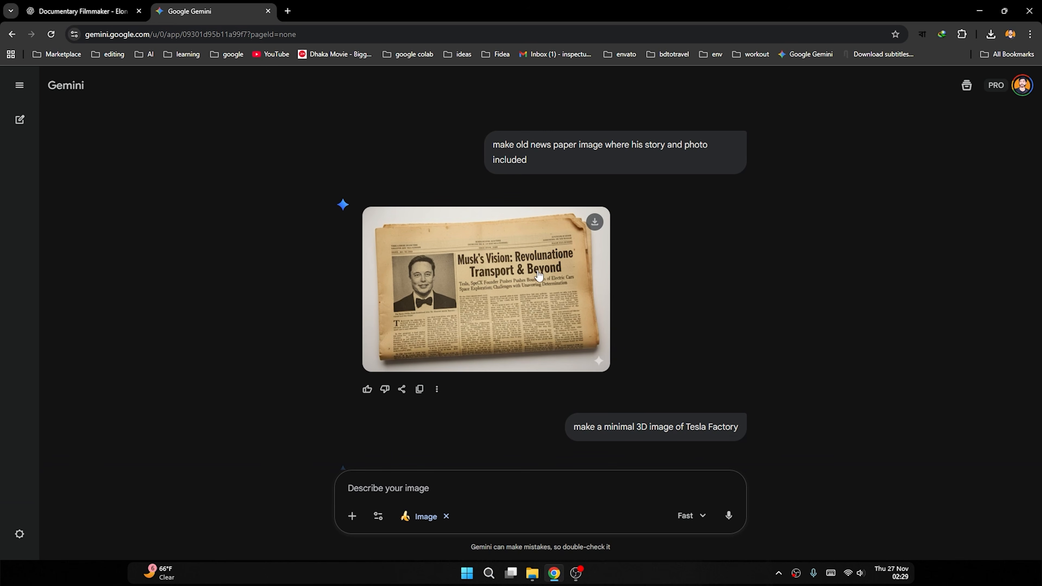
click(529, 269)
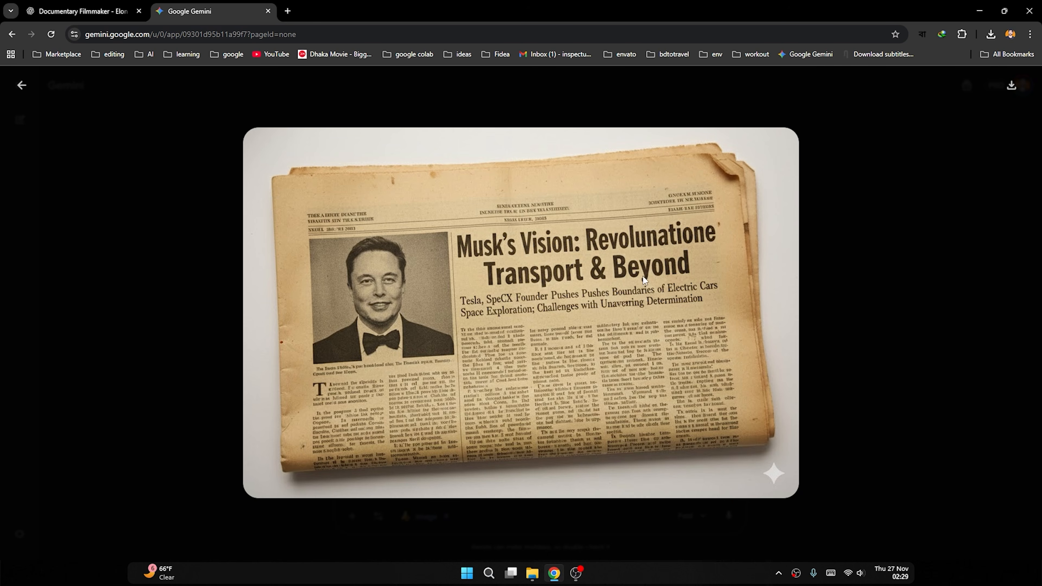
click(916, 157)
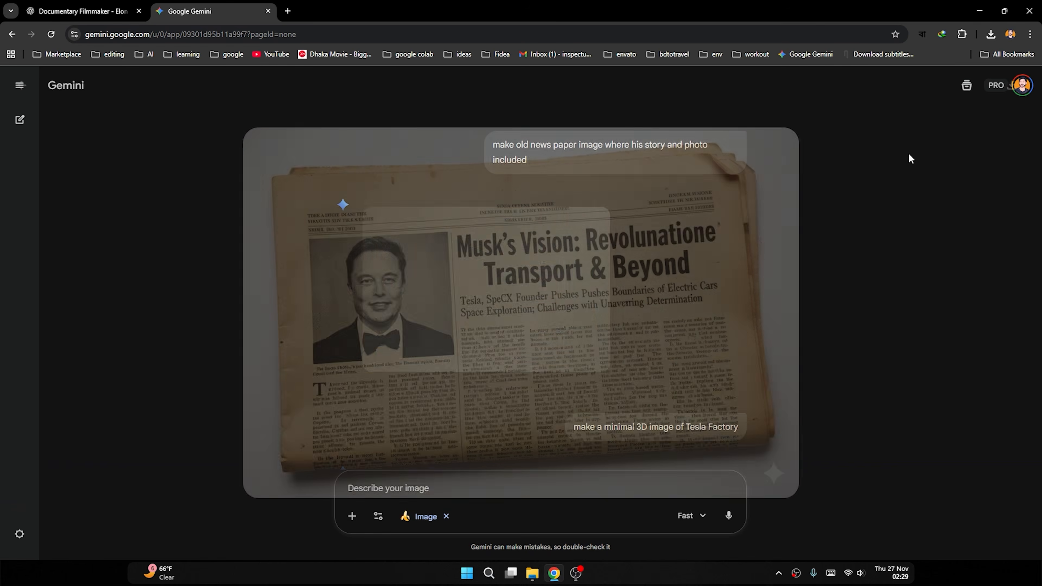
scroll(632, 254, up, 4)
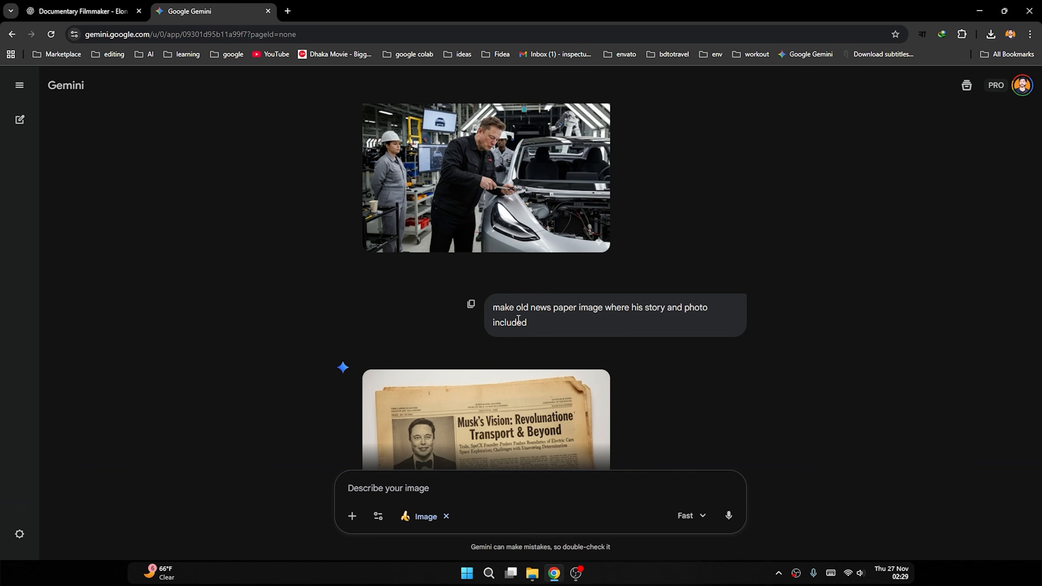
scroll(529, 307, down, 1)
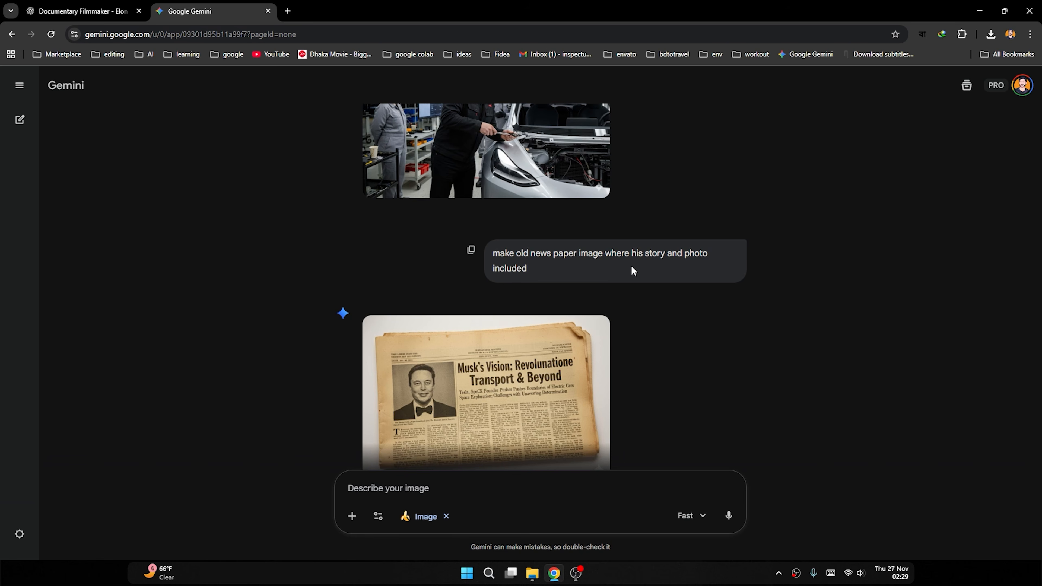
scroll(507, 300, down, 2)
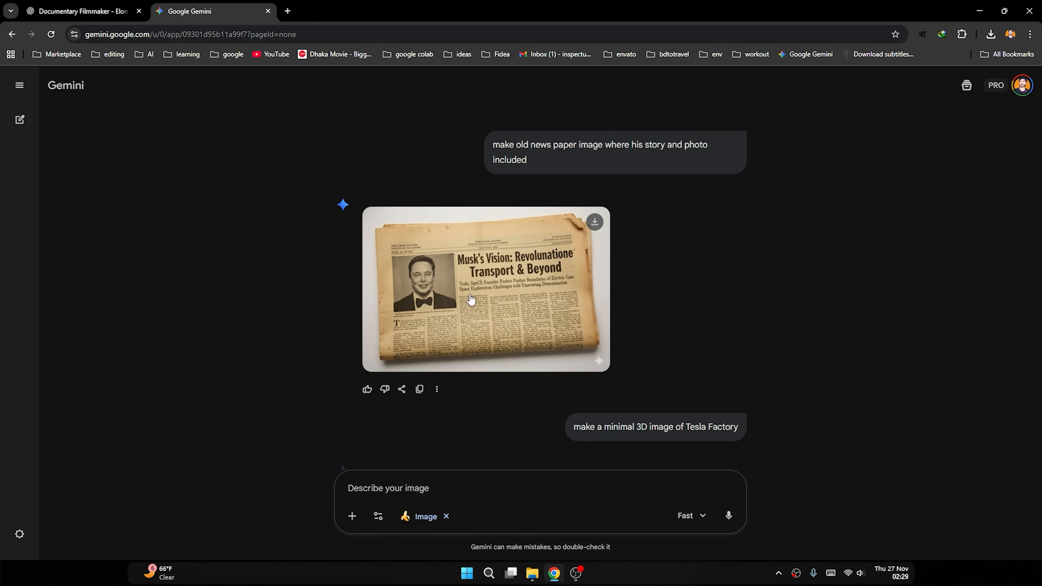
click(470, 300)
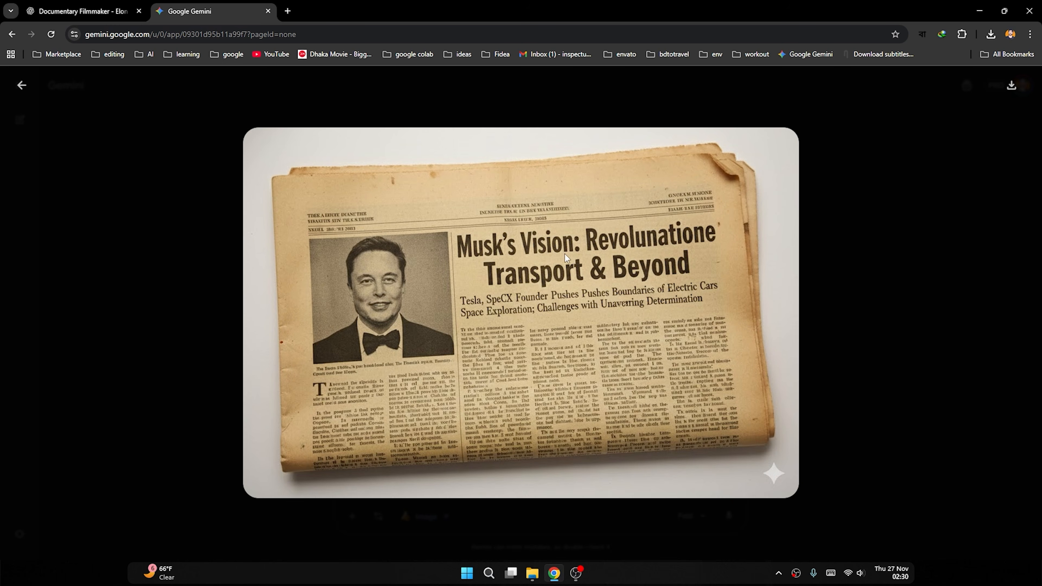
click(885, 235)
Review the Tesla Factory prompts "make a minimal 3D image of Tesla Factory", "make the perspective straight eye level" and "add 3D text "Tesla"" with their images.
scroll(548, 254, down, 5)
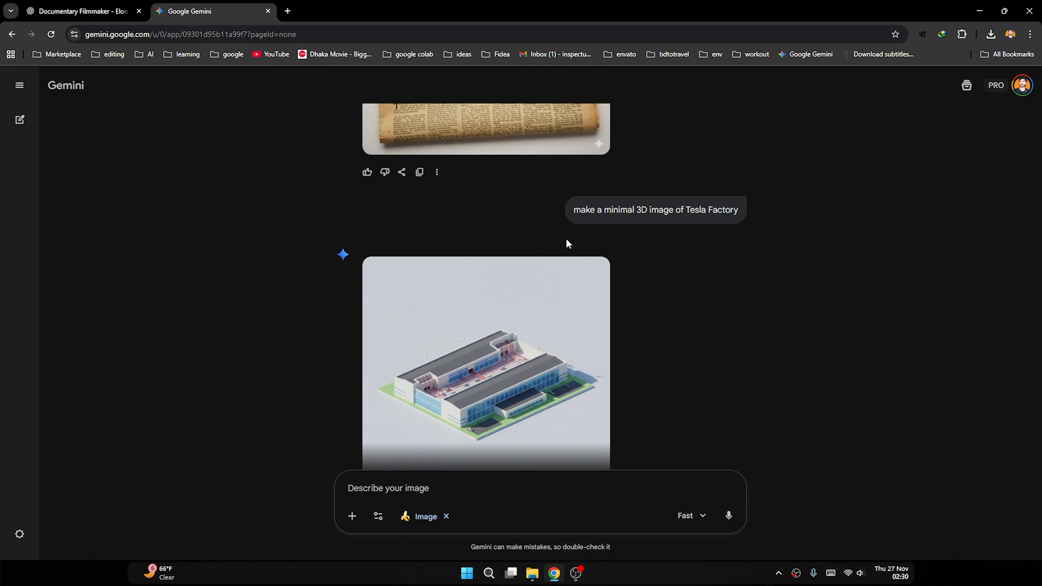
scroll(701, 246, down, 4)
scroll(575, 251, up, 3)
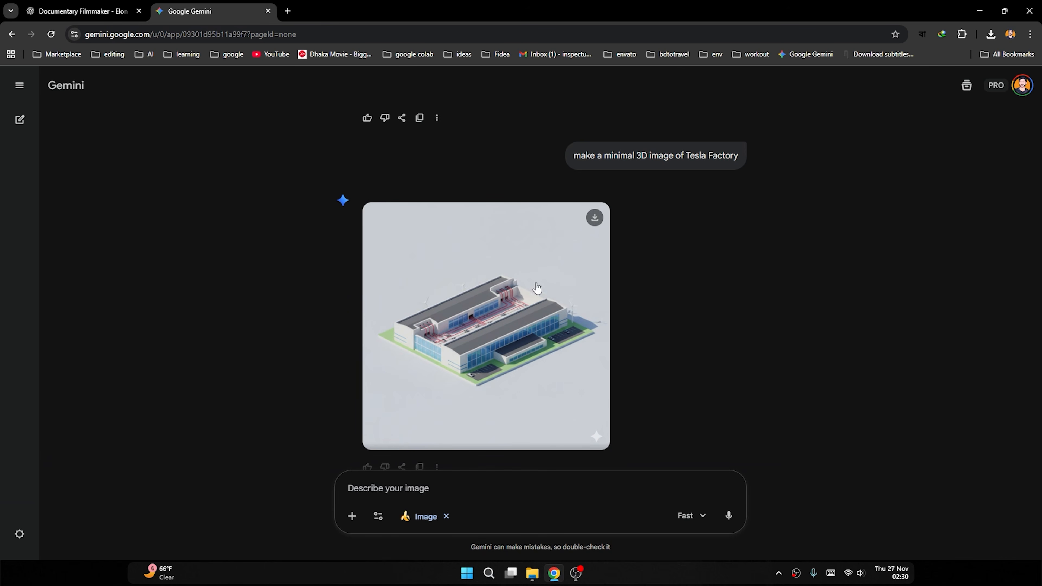
scroll(490, 307, down, 6)
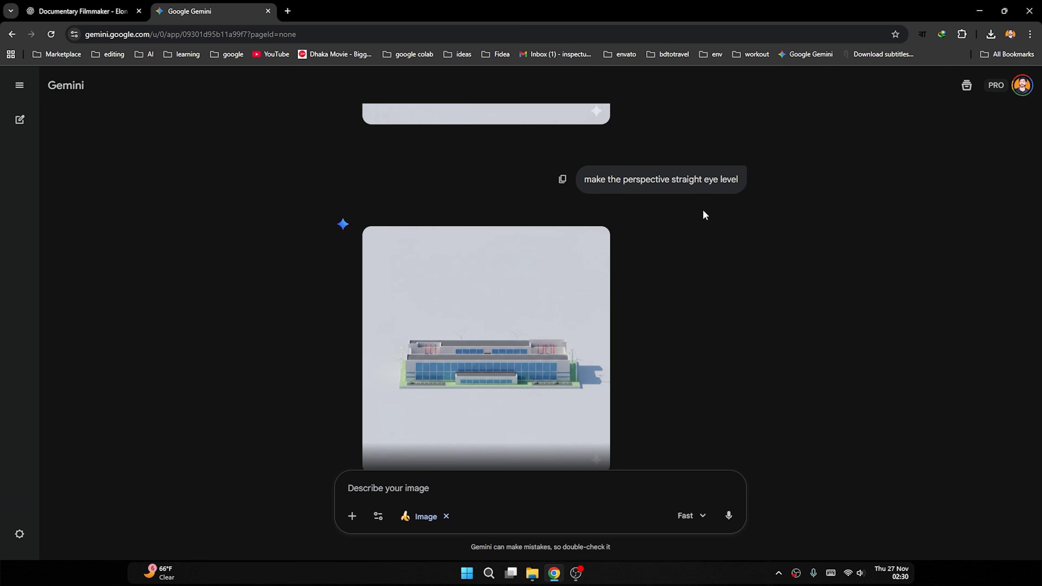
scroll(718, 225, down, 2)
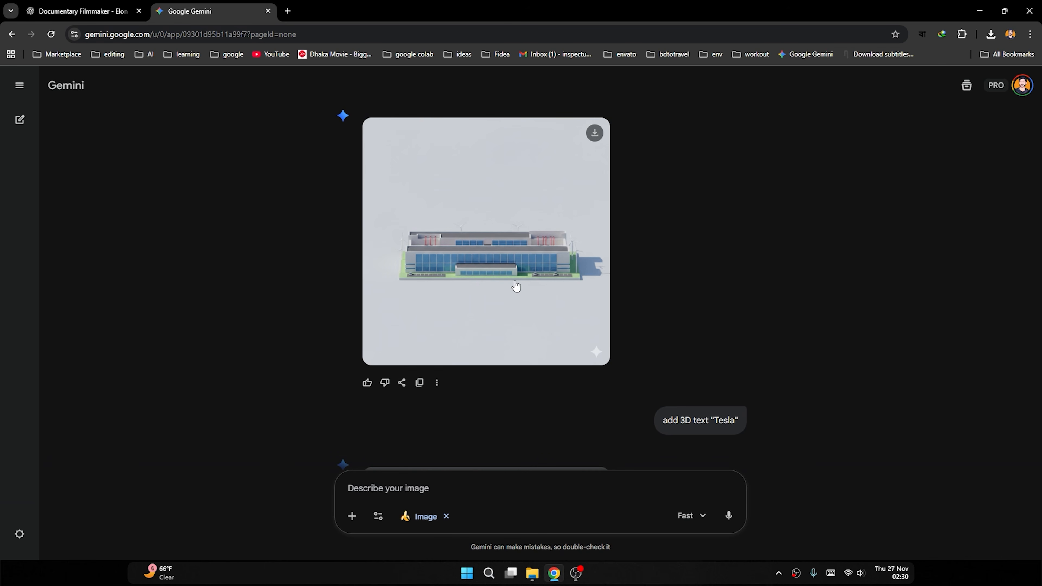
scroll(768, 204, down, 2)
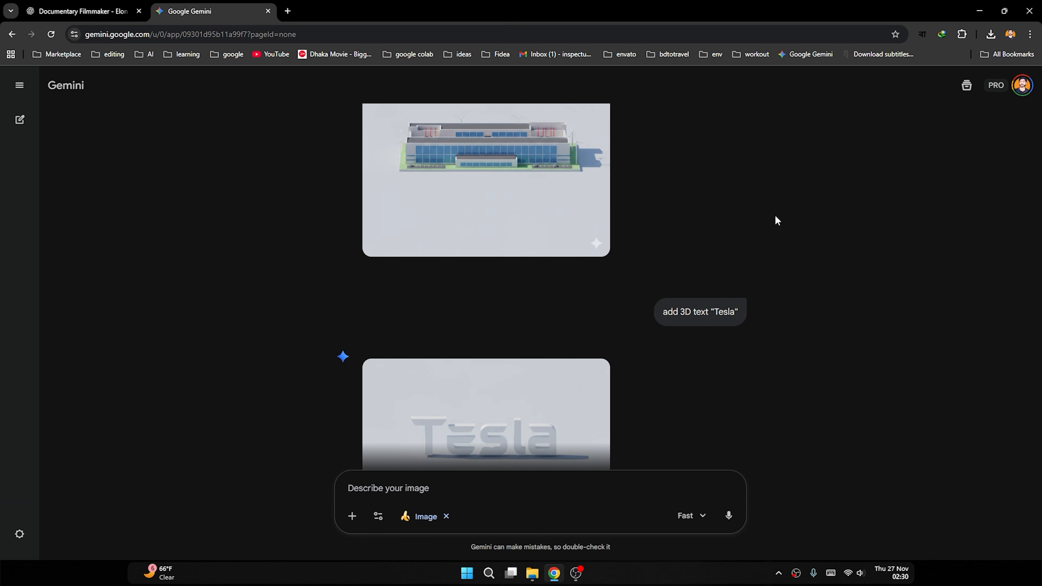
Review the prompts "make a minimal 3D image of SpaceX Factory" and "remove the 3D Text" with their generated images.
scroll(775, 215, down, 3)
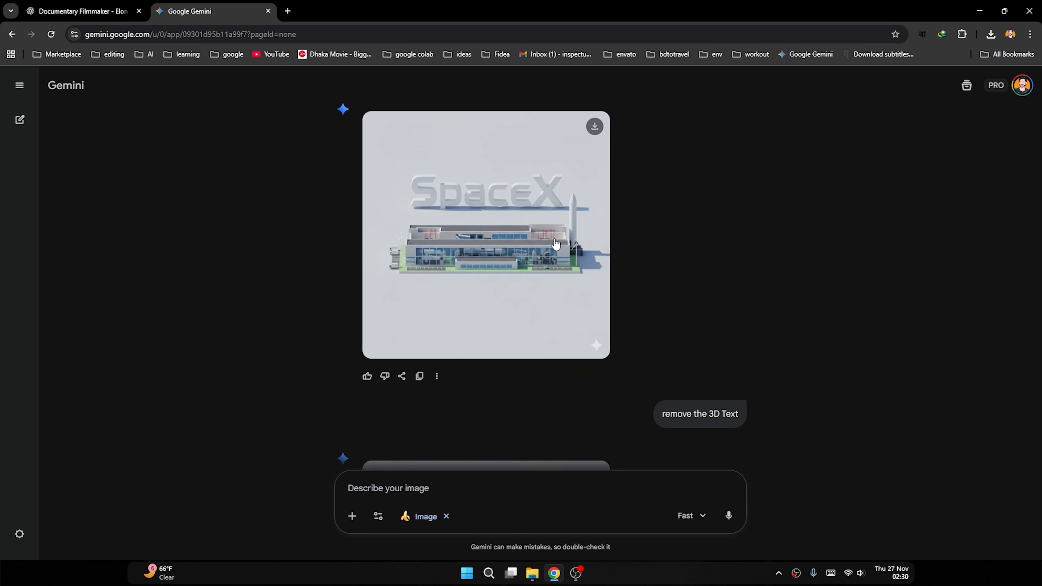
scroll(558, 244, up, 1)
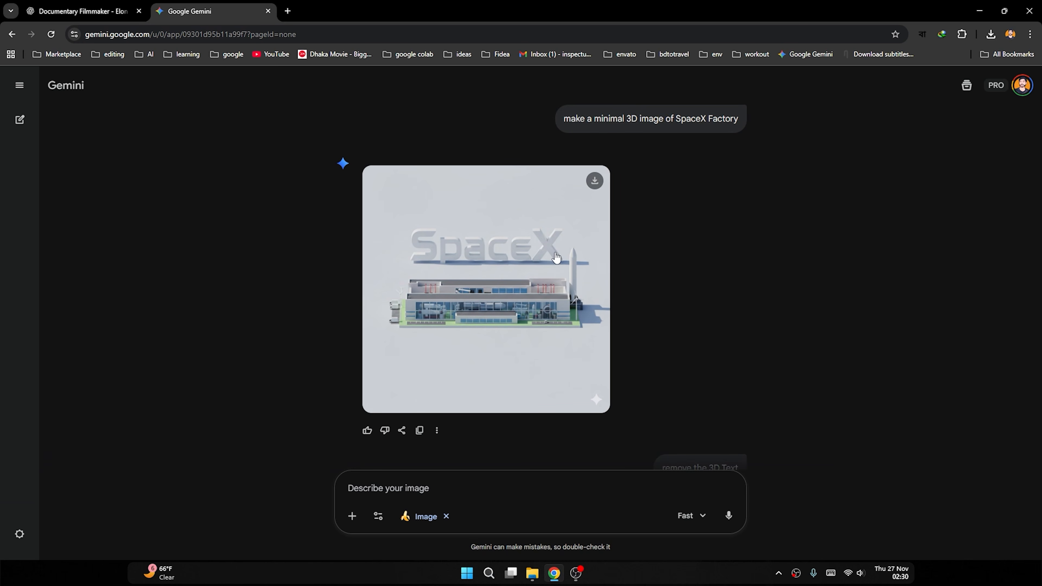
scroll(647, 246, down, 5)
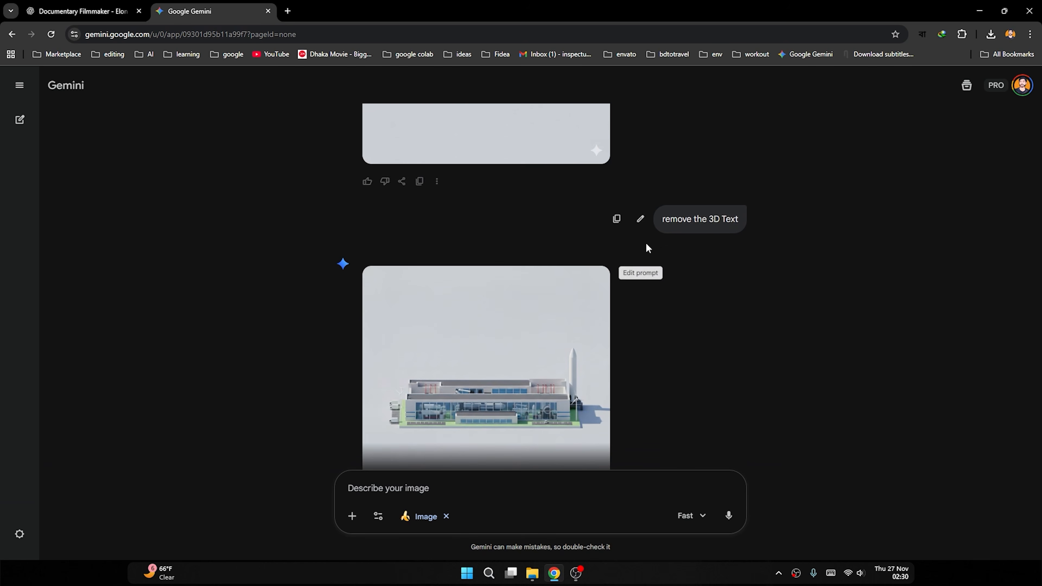
scroll(730, 218, down, 2)
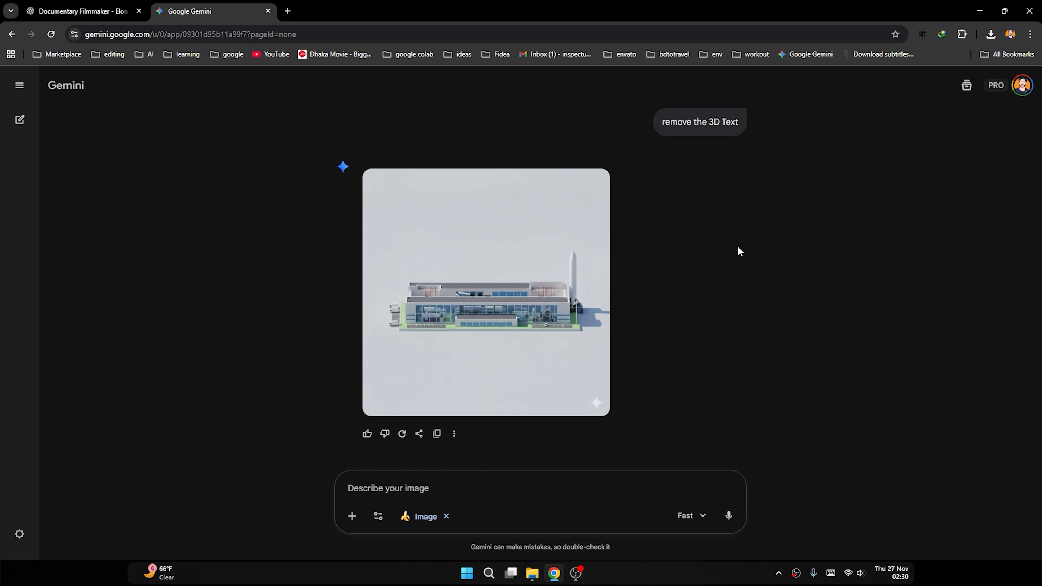
Skim the chat again from the opening portrait prompts through to the final SpaceX factory image without text.
scroll(738, 251, up, 20)
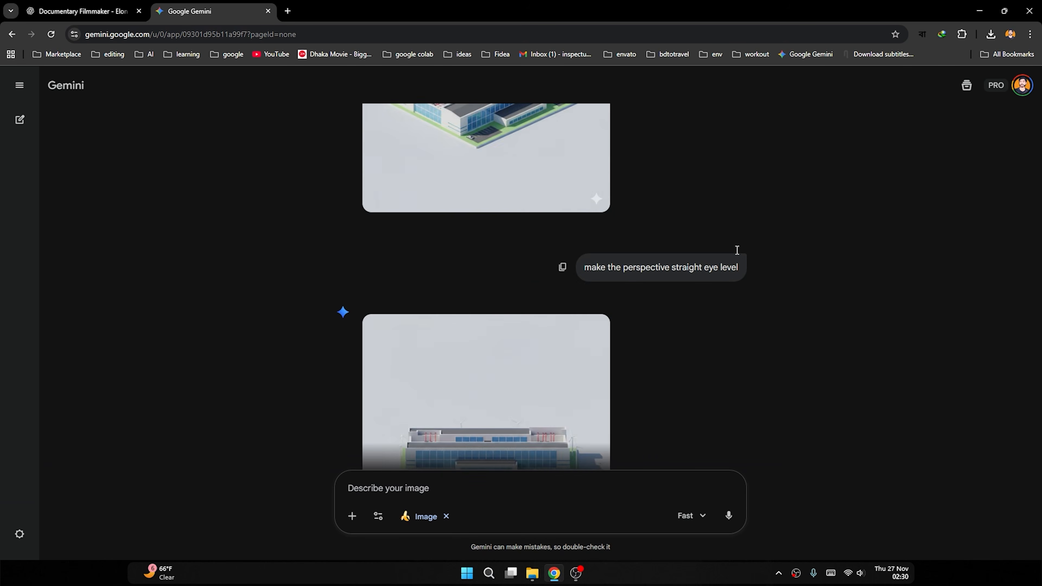
scroll(737, 251, up, 20)
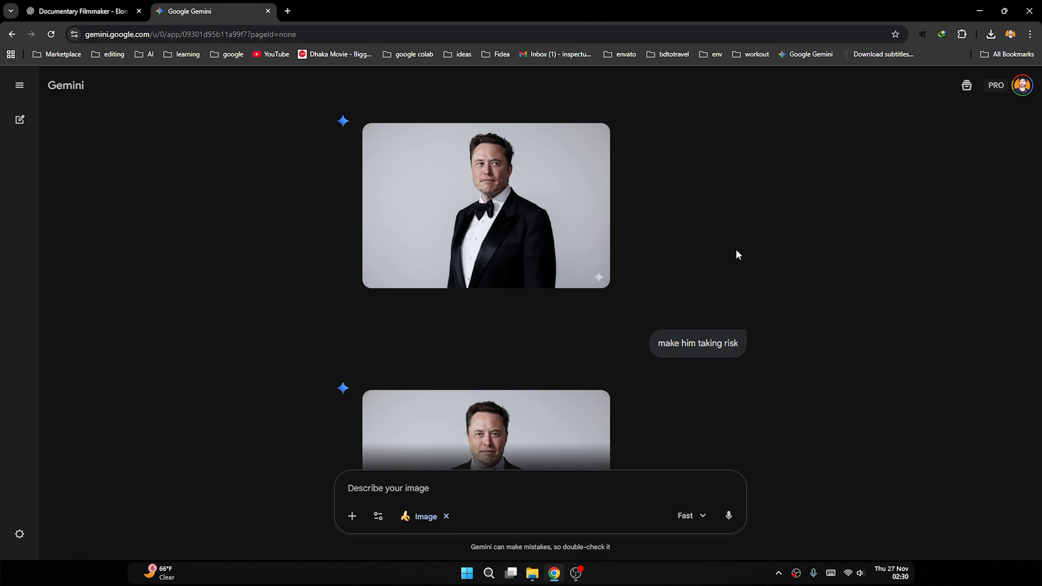
scroll(736, 255, up, 3)
scroll(736, 254, down, 15)
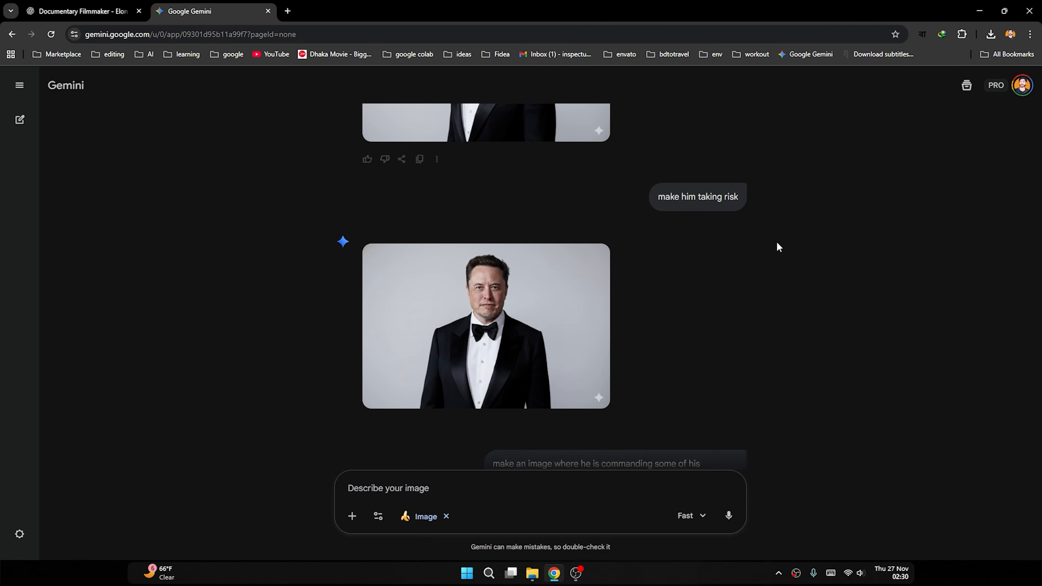
scroll(786, 241, down, 15)
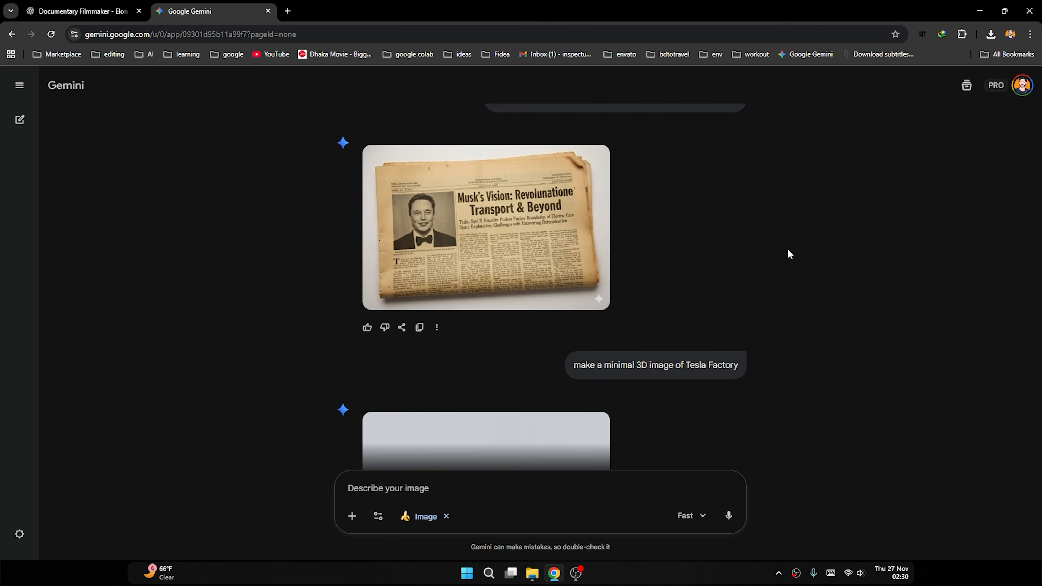
scroll(788, 248, down, 15)
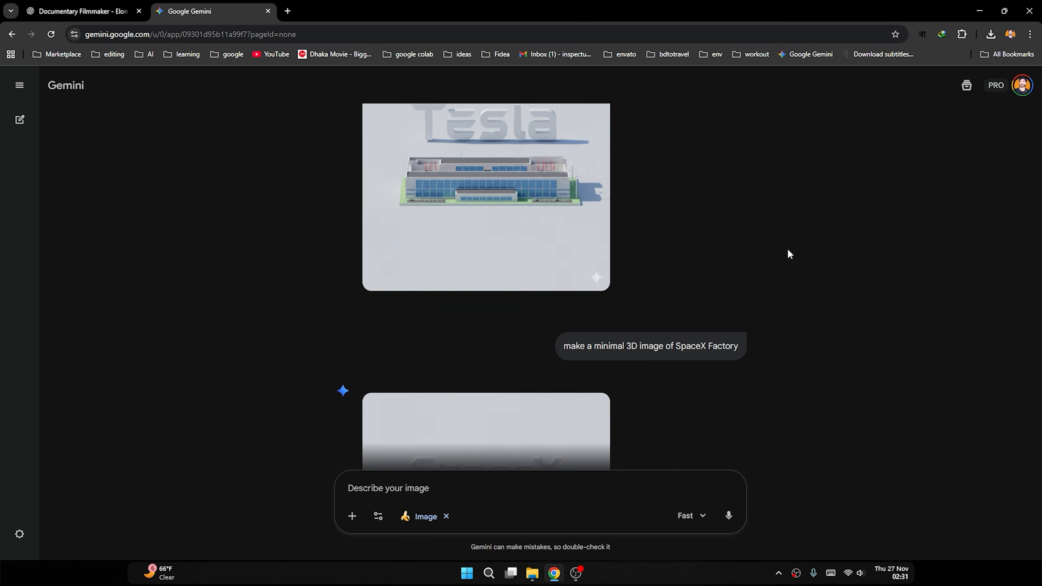
scroll(788, 248, down, 5)
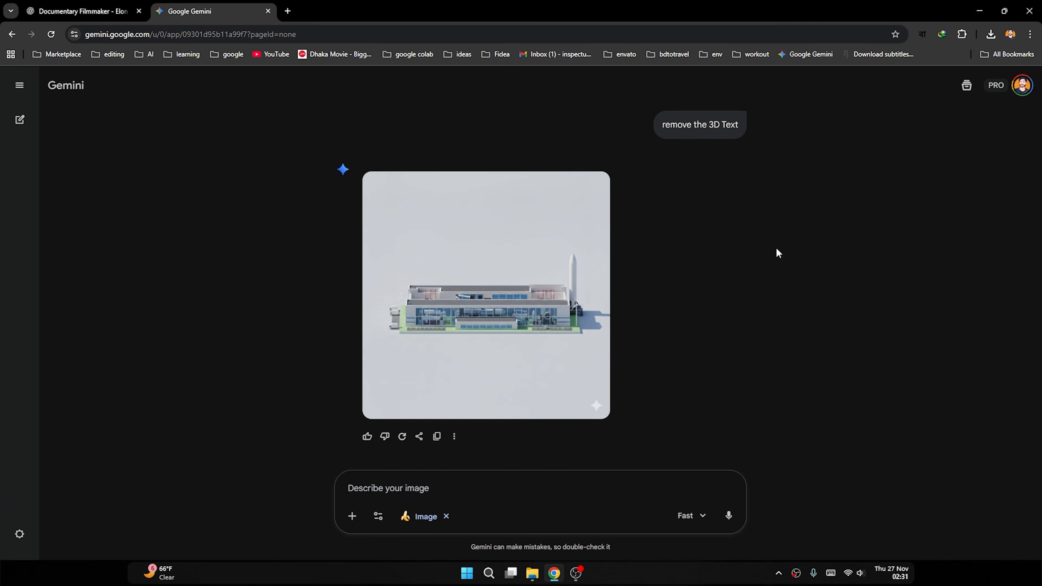
Recheck the full prompt sequence once more, covering the portraits, Tesla factory scenes, old newspaper, and 3D Tesla and SpaceX factories.
scroll(771, 249, up, 10)
scroll(761, 250, up, 20)
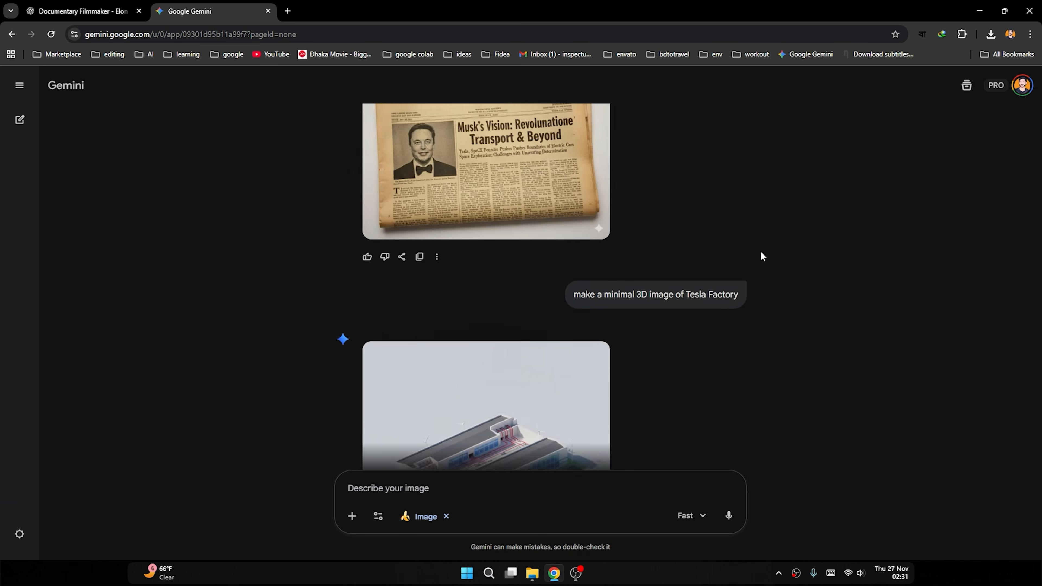
scroll(761, 252, up, 20)
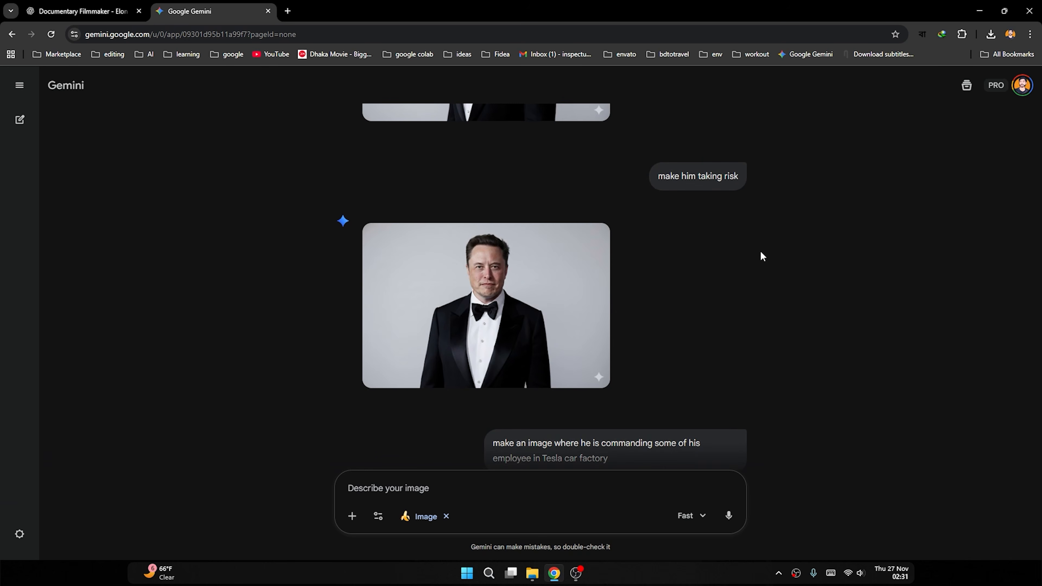
scroll(760, 254, up, 10)
scroll(761, 255, down, 9)
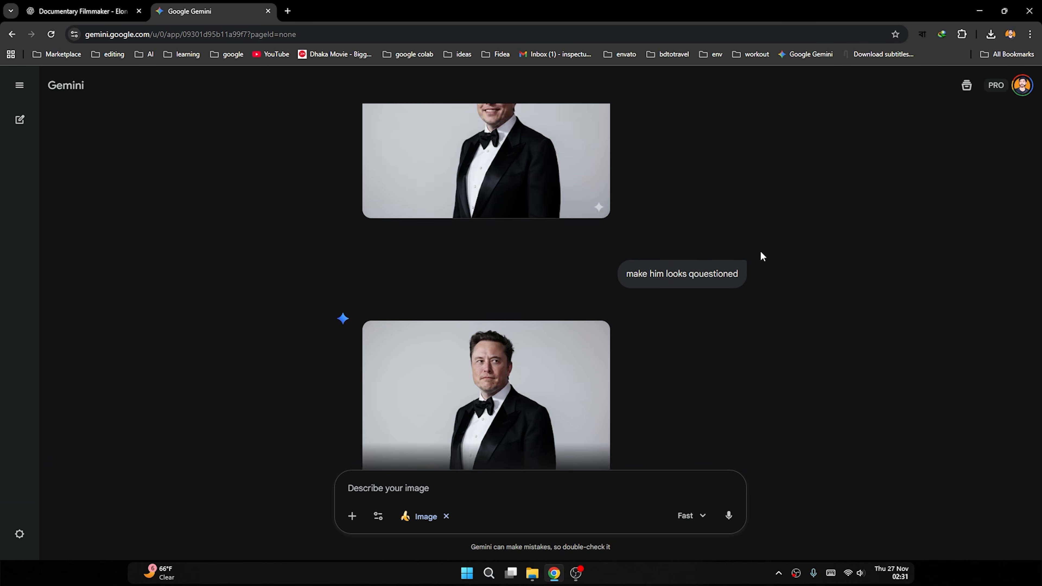
scroll(784, 249, down, 15)
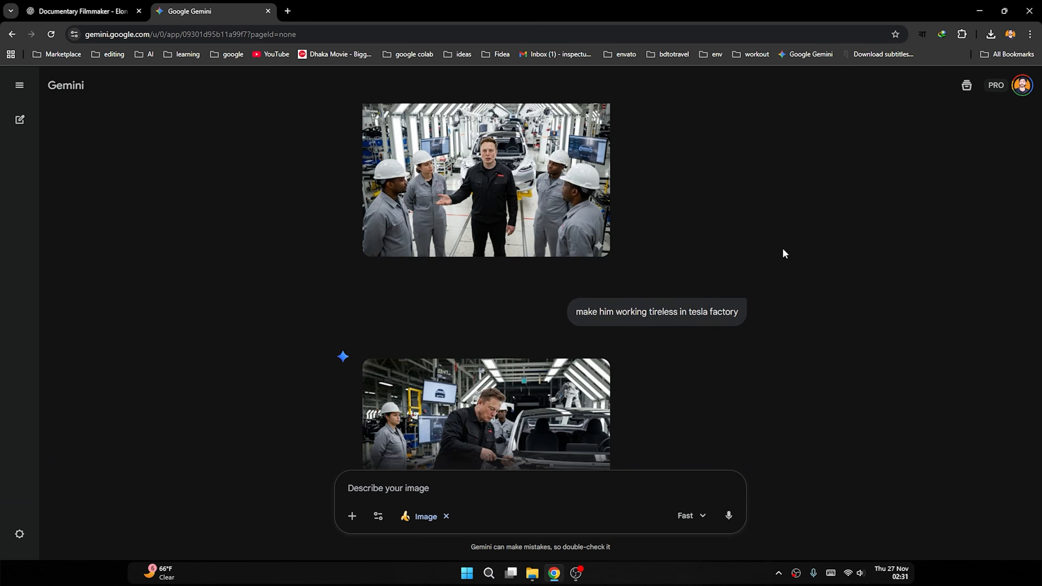
scroll(777, 257, down, 10)
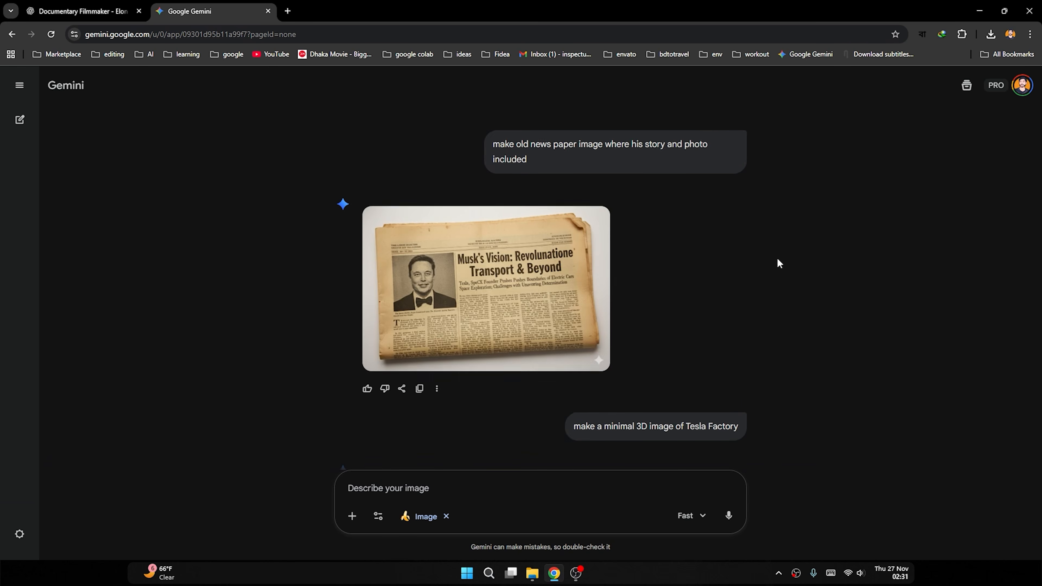
scroll(789, 261, down, 5)
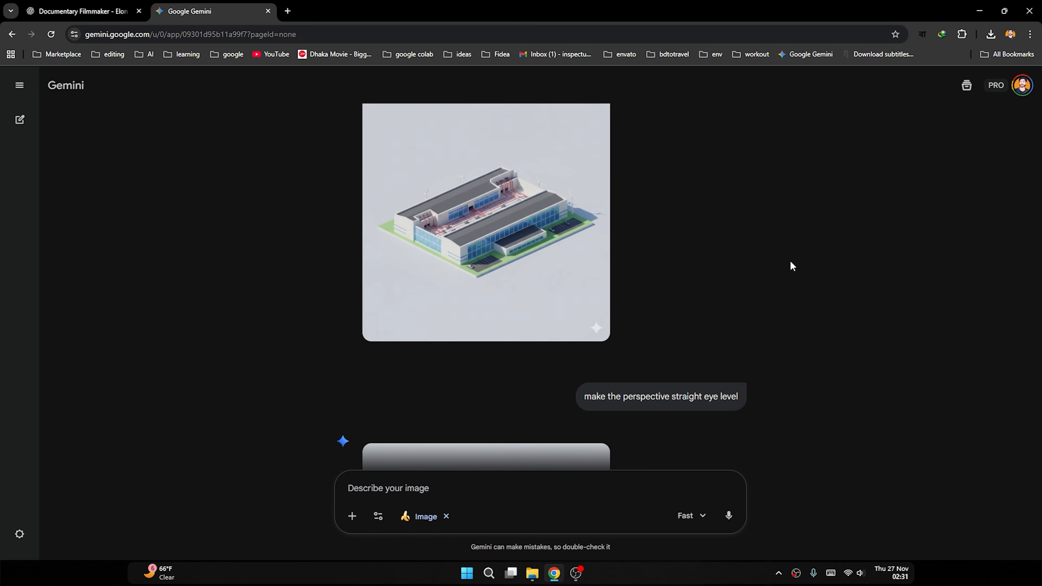
scroll(789, 260, down, 5)
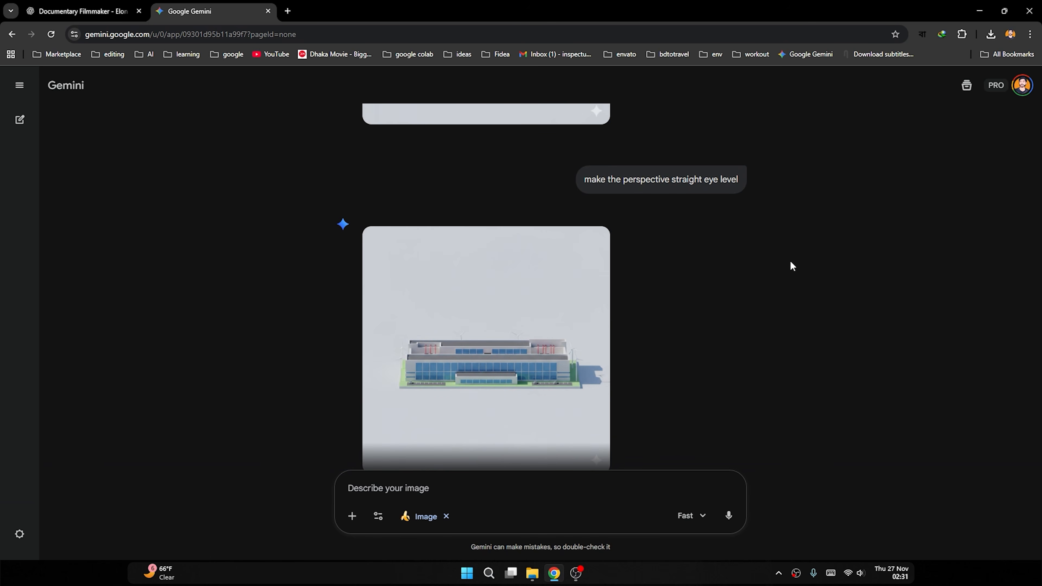
scroll(791, 262, down, 5)
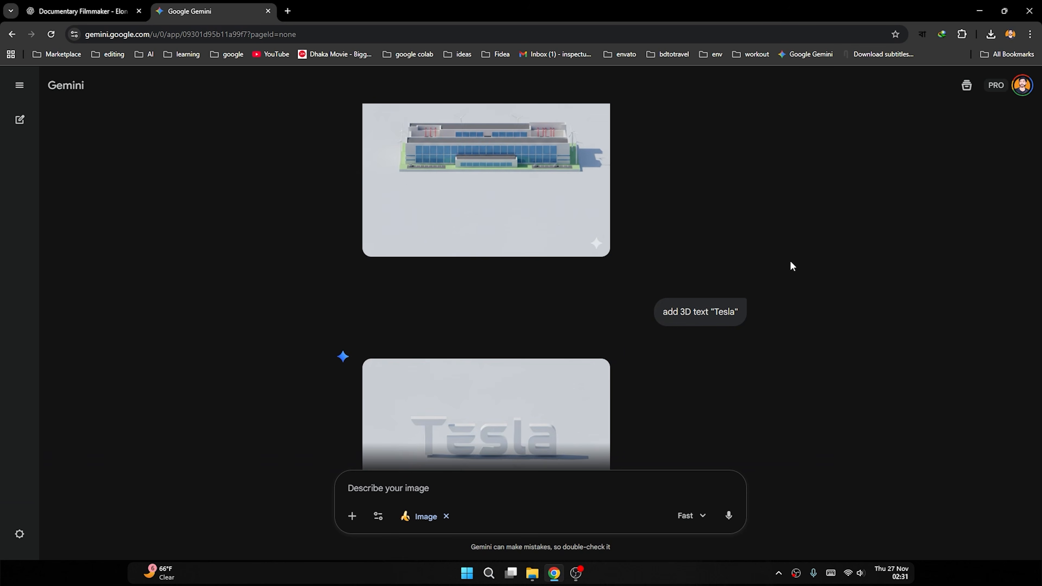
scroll(790, 262, down, 5)
scroll(790, 261, down, 10)
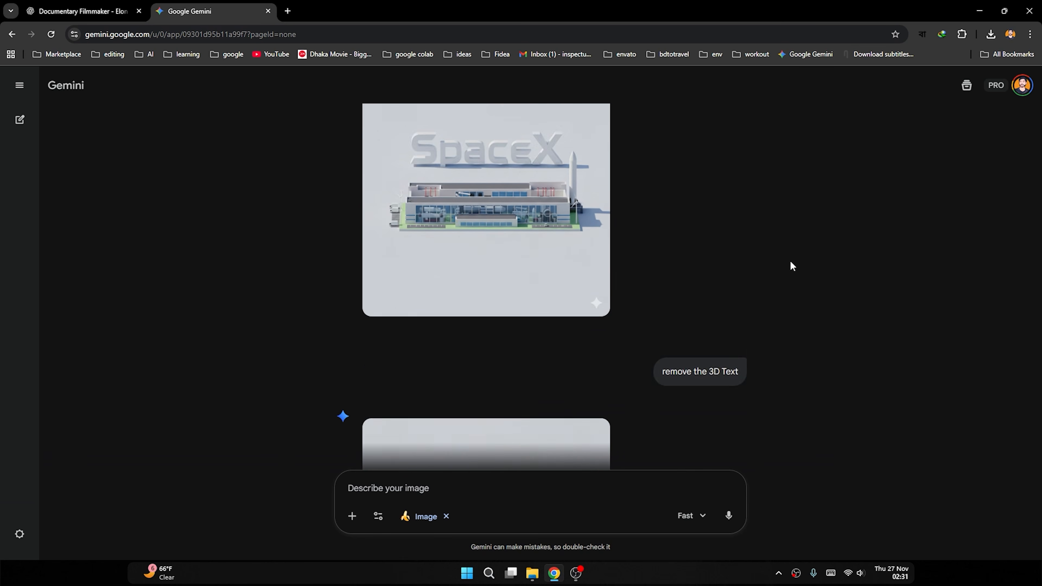
scroll(778, 222, down, 1)
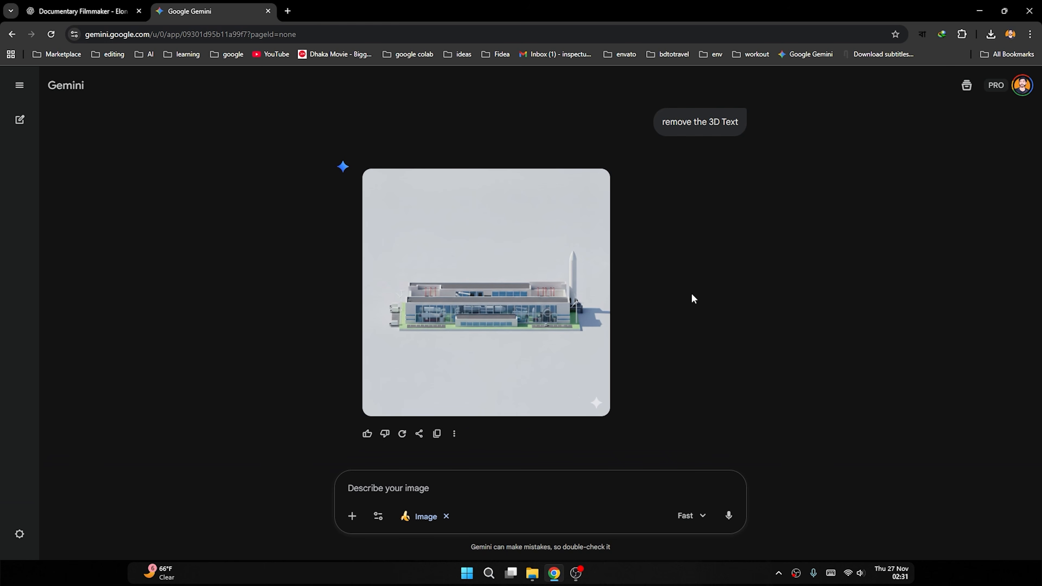
Go back through the chat to its first prompt, "make him stand straight", with the uploaded portrait.
scroll(686, 289, up, 1)
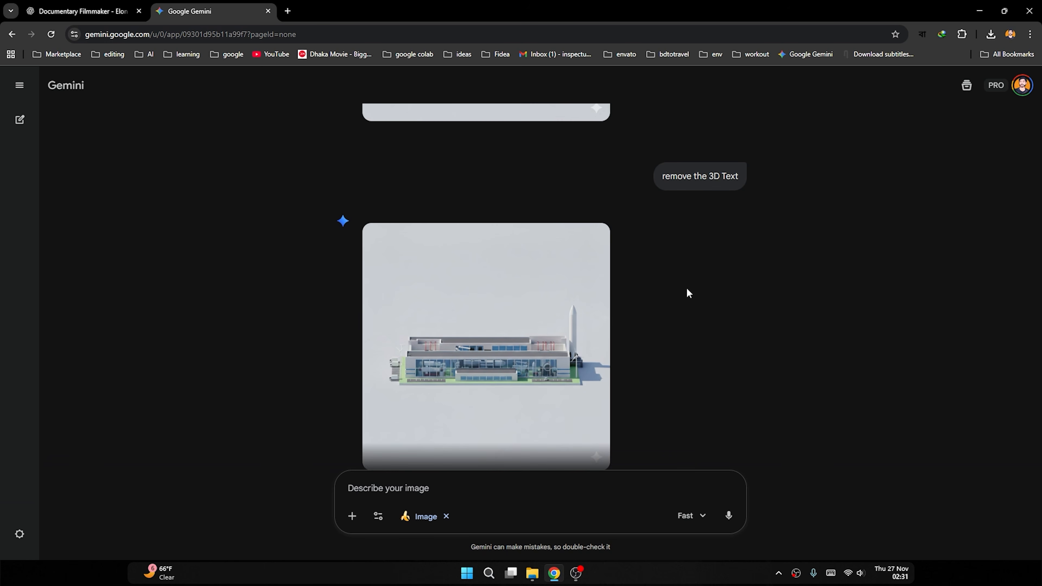
scroll(687, 289, up, 20)
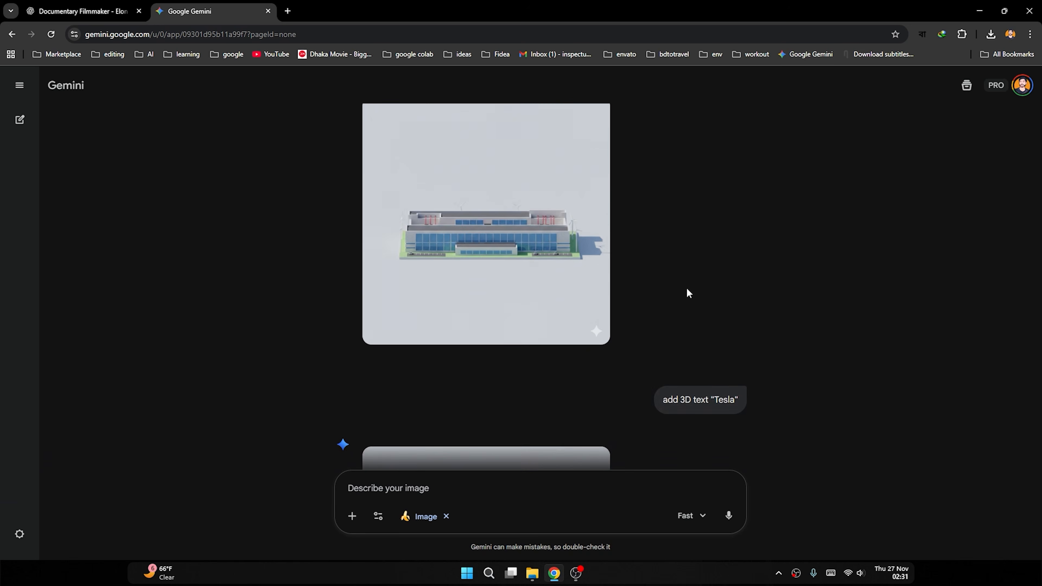
scroll(687, 289, up, 20)
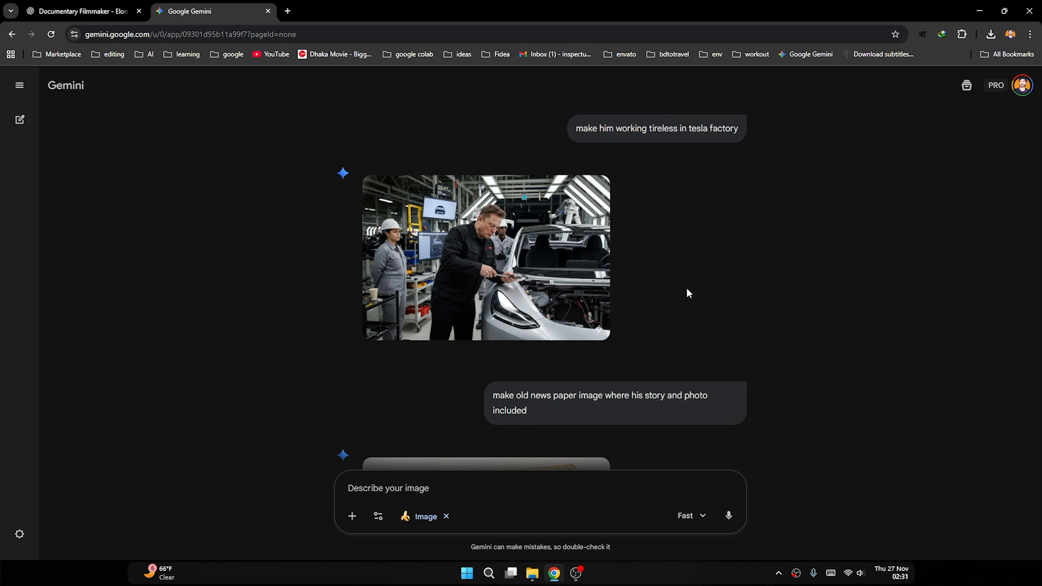
scroll(687, 289, up, 20)
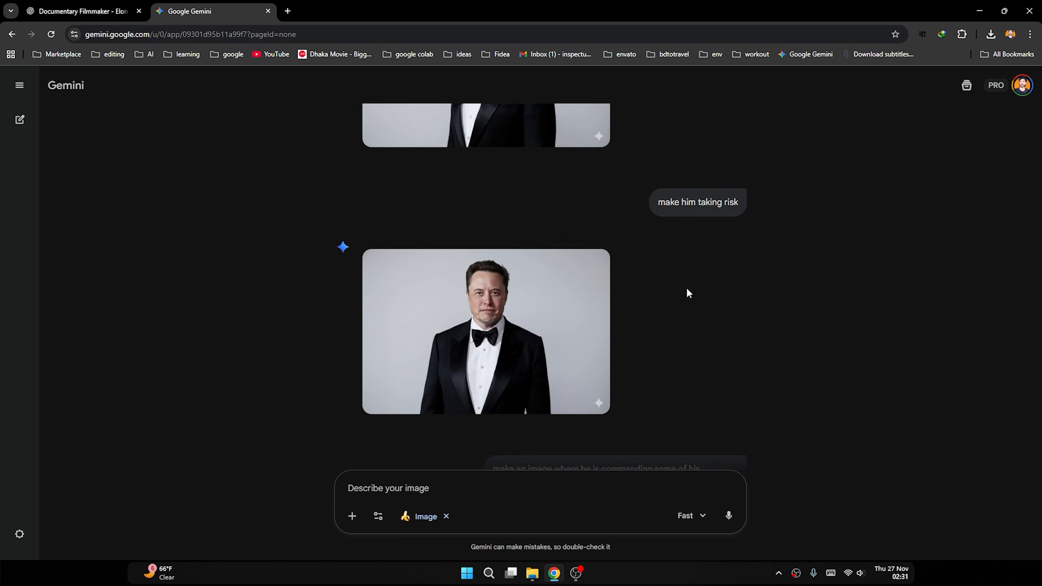
scroll(687, 289, up, 10)
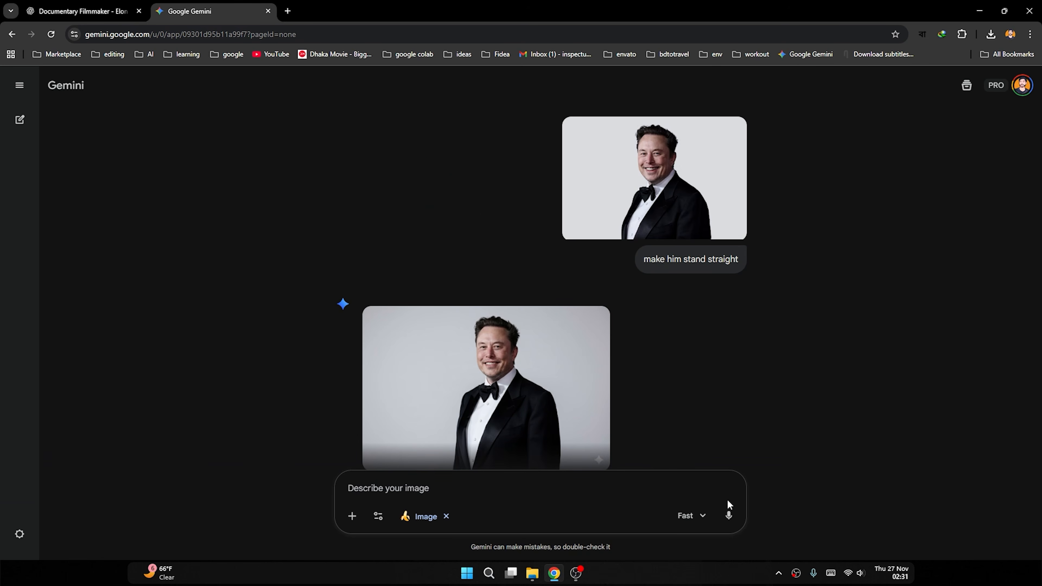
Switch to File Explorer's "elon musks" folder and preview the thumbs up, poitings and rocket cutout images.
click(532, 572)
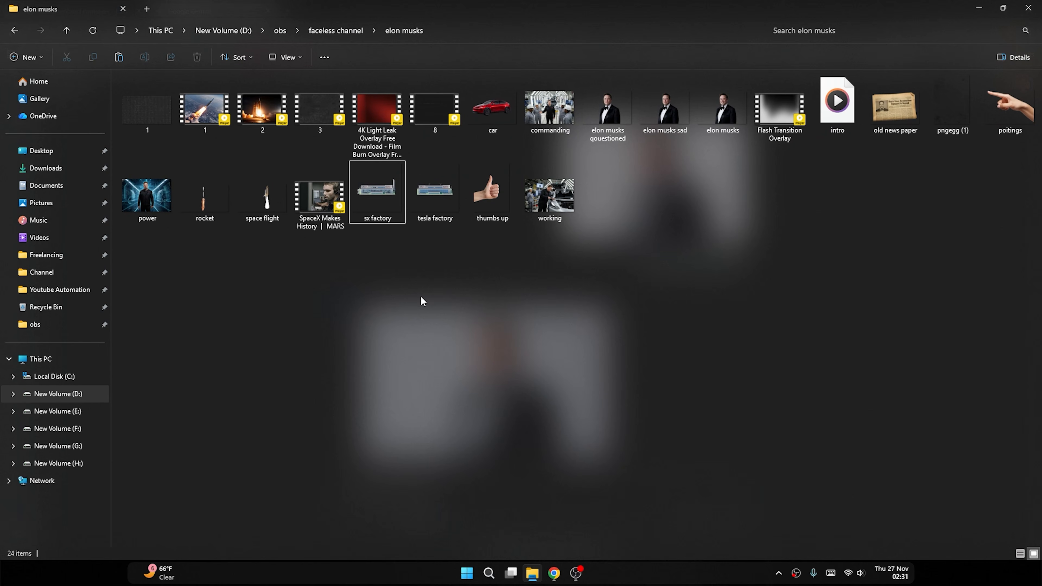
double_click(490, 193)
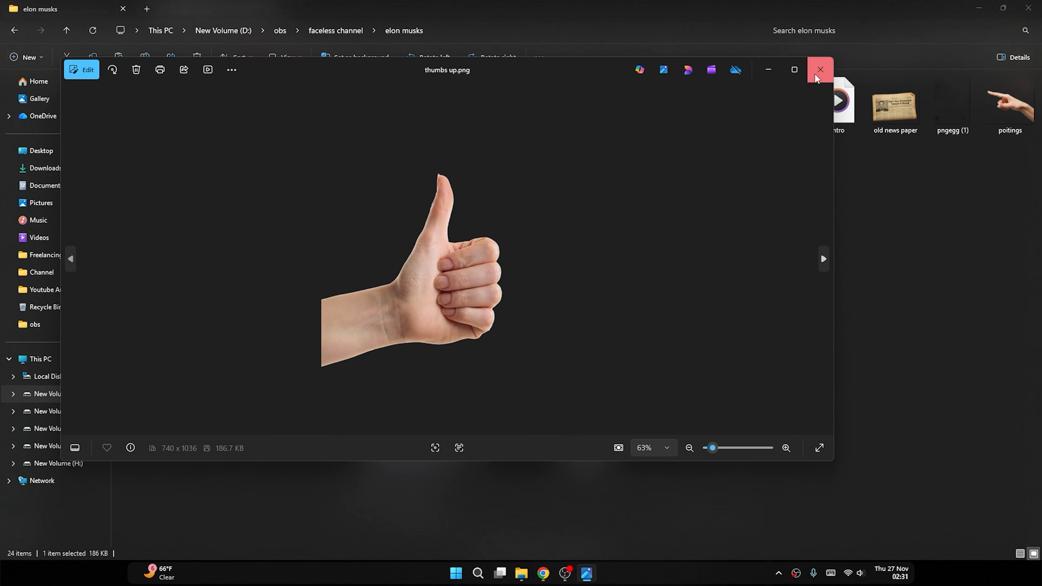
click(822, 69)
double_click(1010, 104)
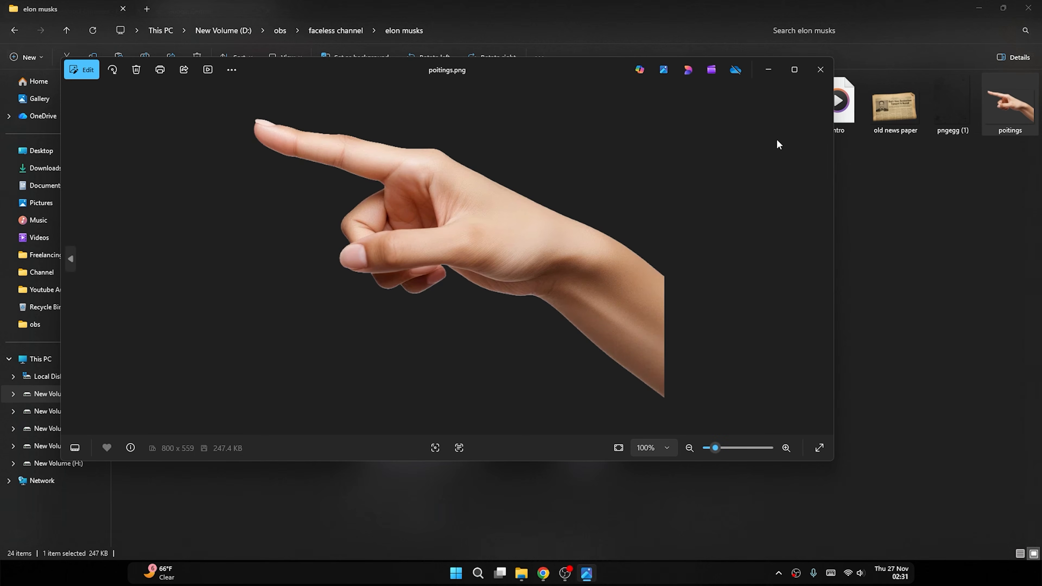
click(815, 80)
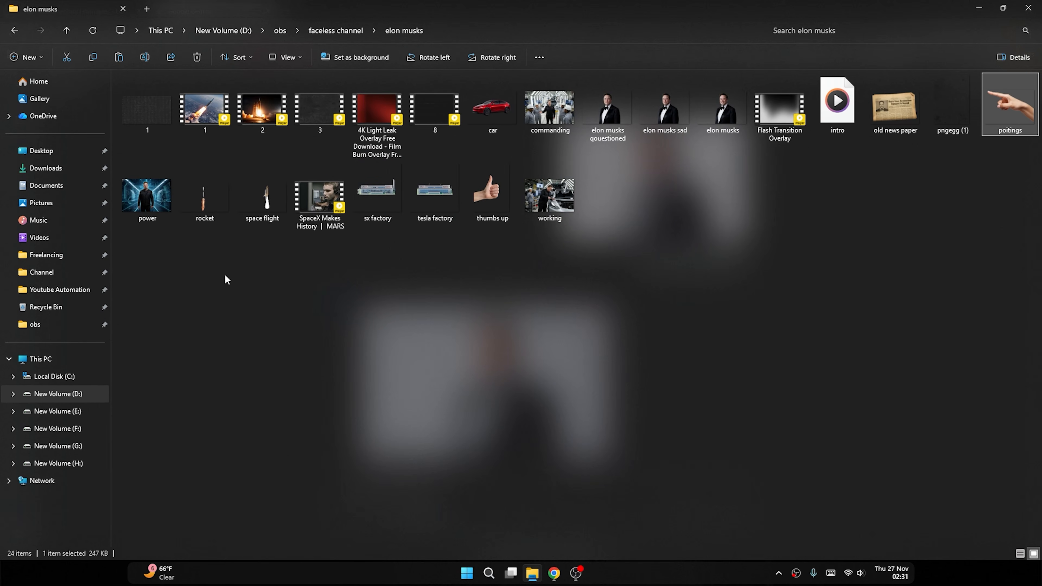
double_click(202, 201)
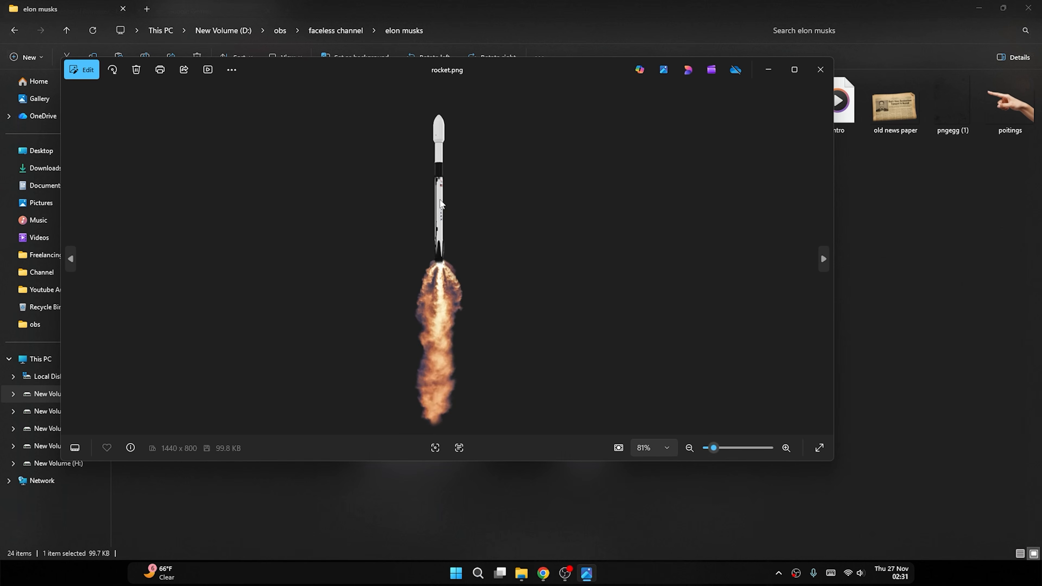
Inspect the rocket.png cutout up close, from its nose down to the exhaust flame, and close the preview.
scroll(443, 176, up, 3)
scroll(444, 247, down, 4)
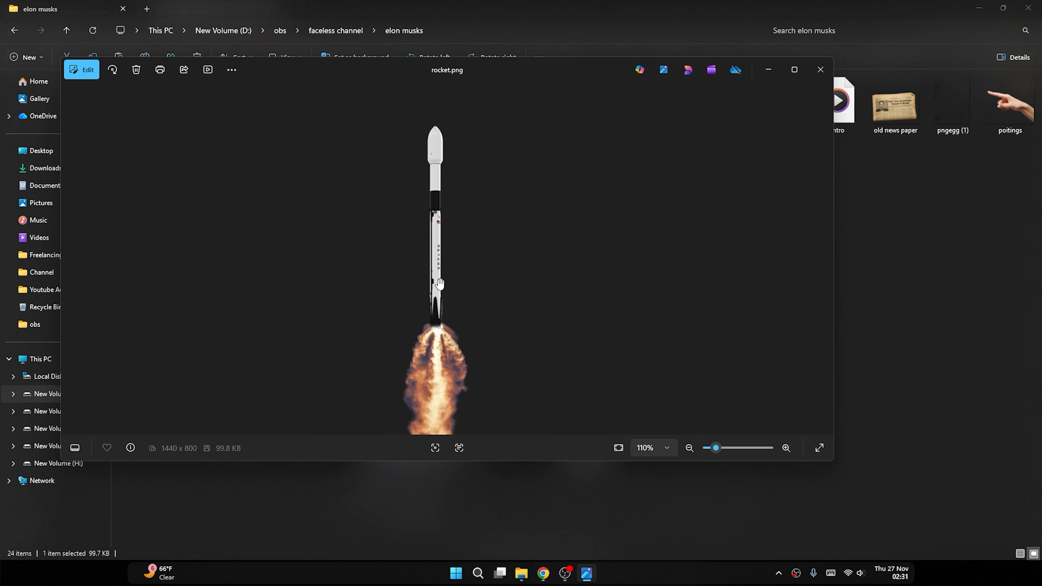
drag(451, 323, 440, 265)
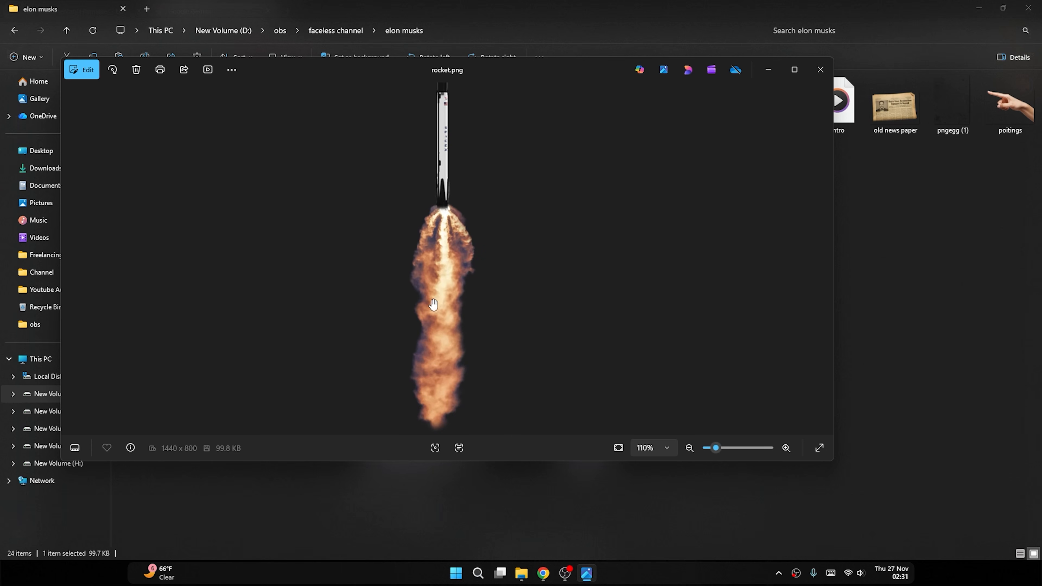
scroll(444, 245, up, 2)
scroll(444, 246, up, 3)
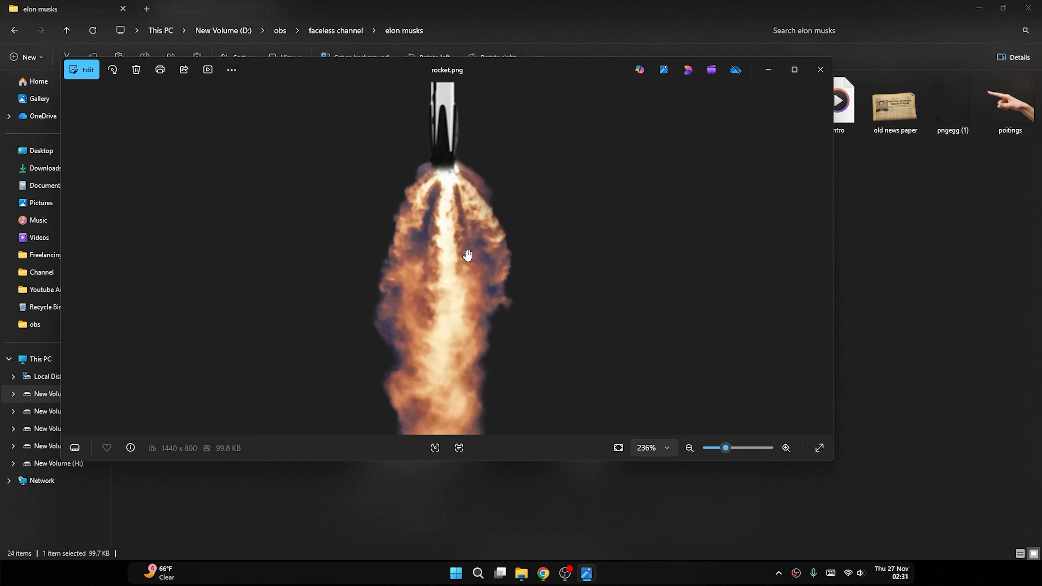
scroll(466, 254, down, 5)
drag(438, 210, 436, 320)
scroll(436, 320, down, 2)
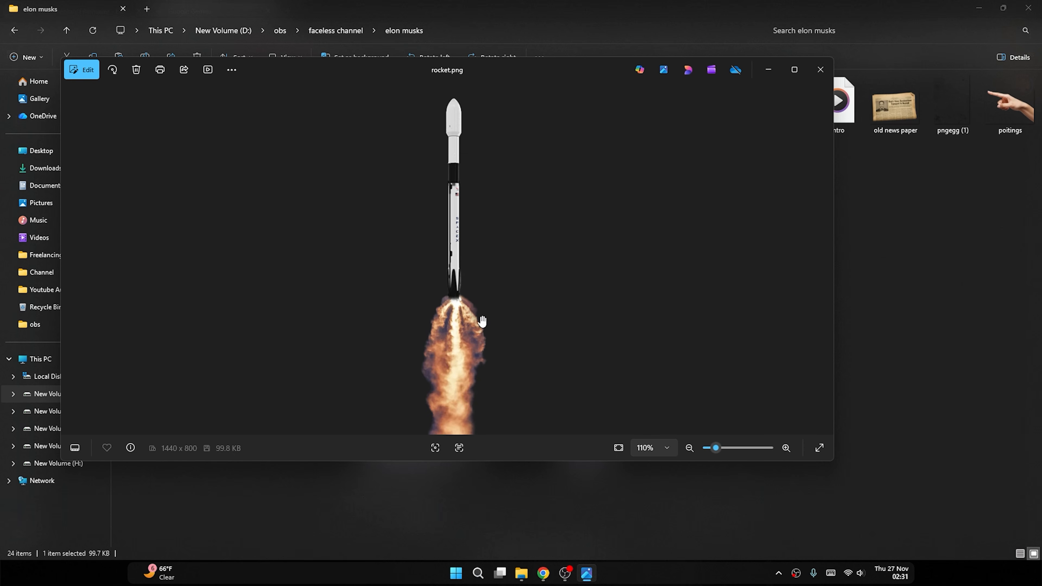
click(821, 69)
Preview the space flight cutout image at a larger size.
double_click(266, 205)
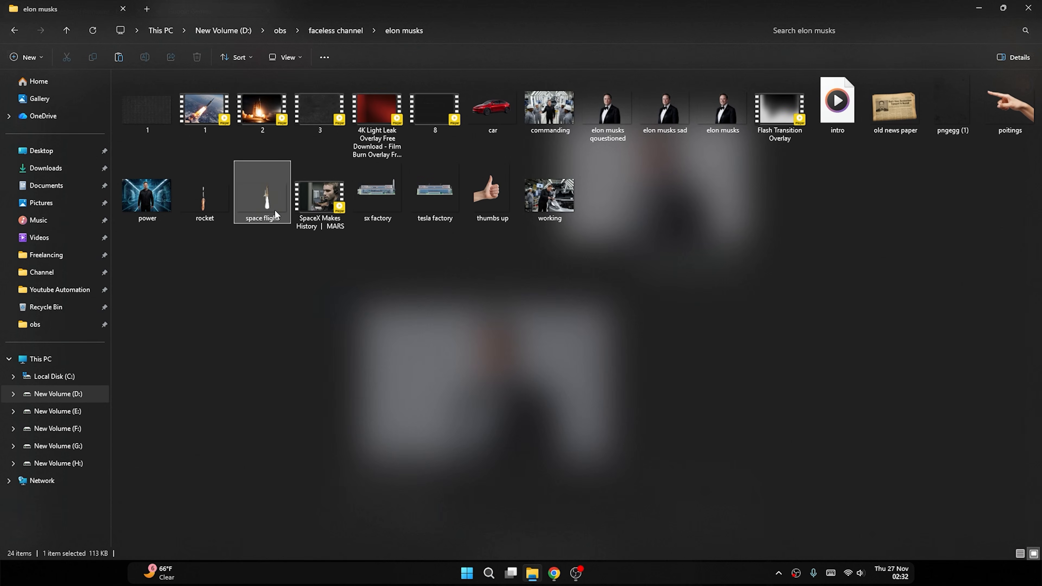
scroll(491, 293, up, 4)
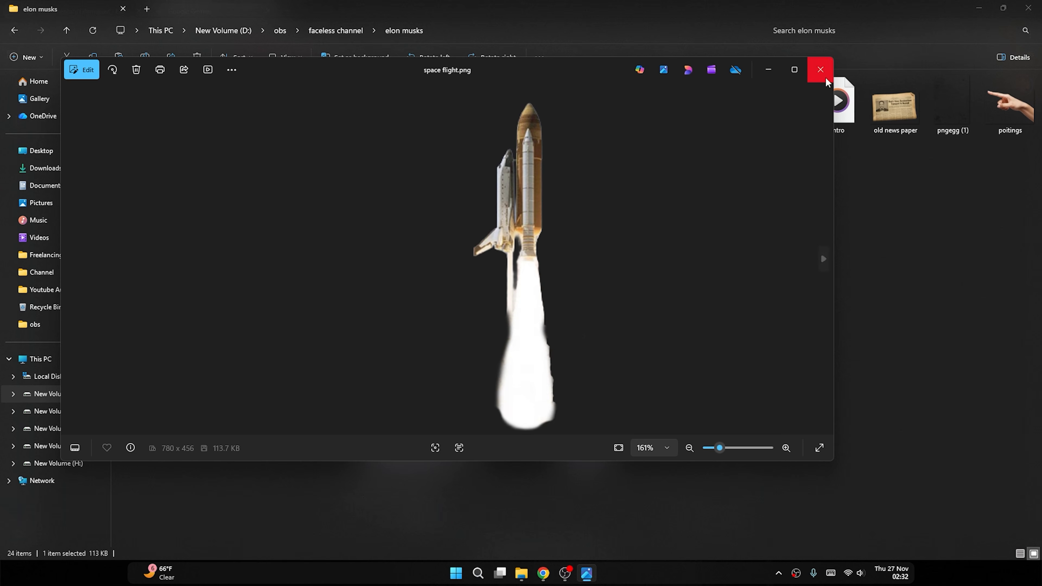
click(820, 69)
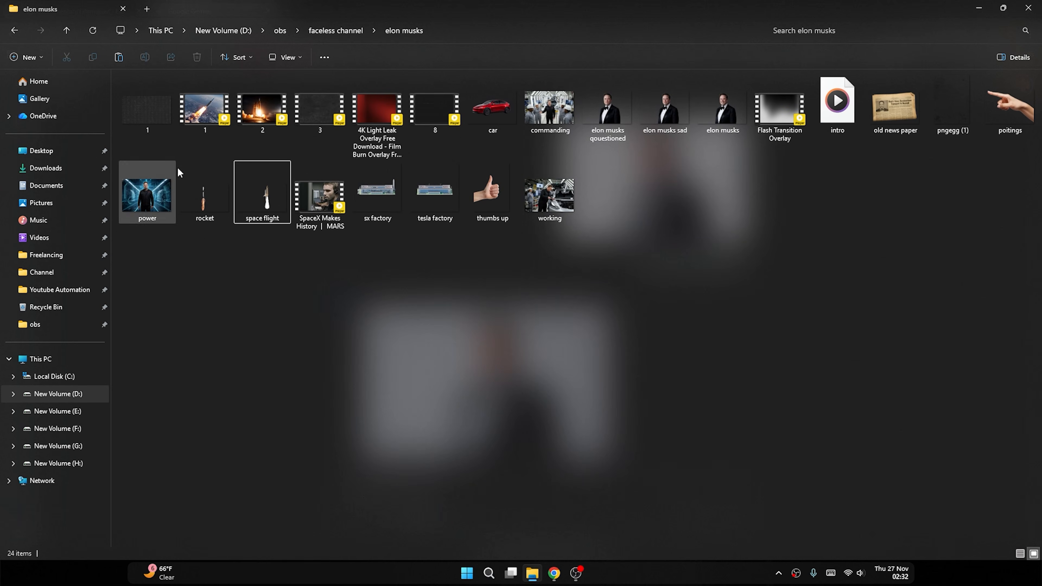
Play the two rocket launch clips, 1.mp4 and 2.mp4, in the "elon musks" folder.
double_click(217, 119)
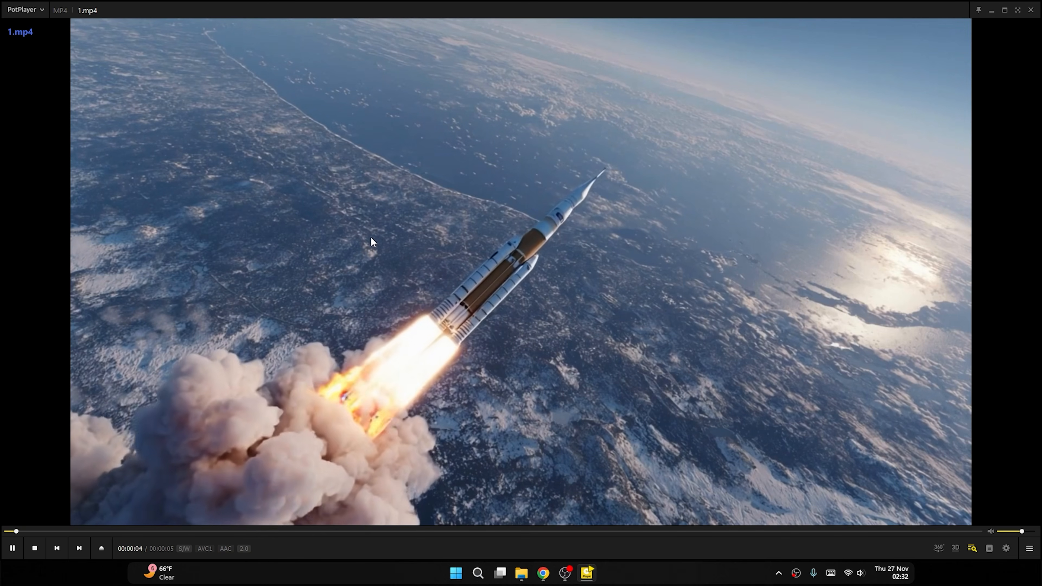
click(1030, 10)
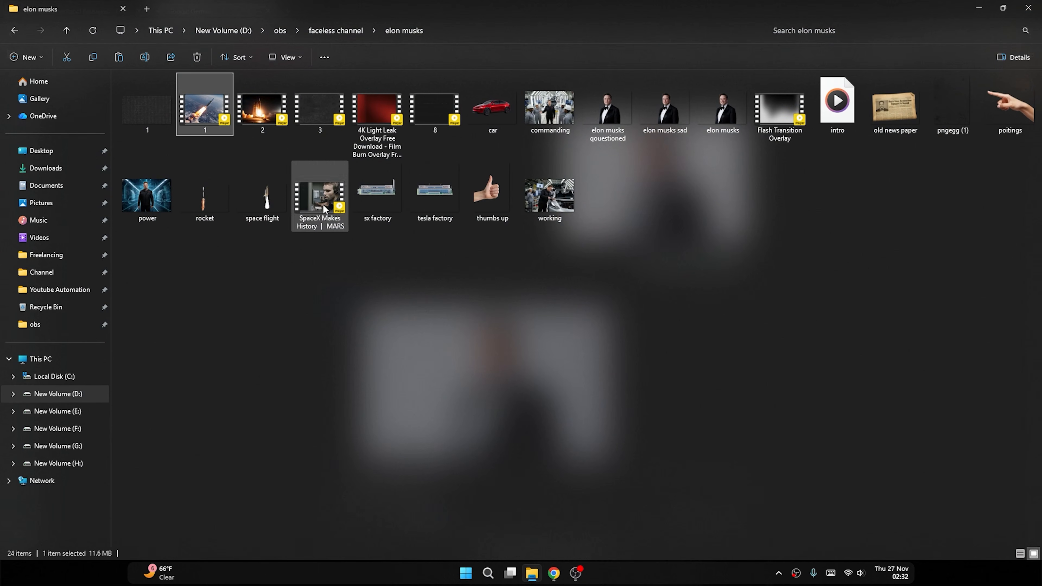
double_click(263, 108)
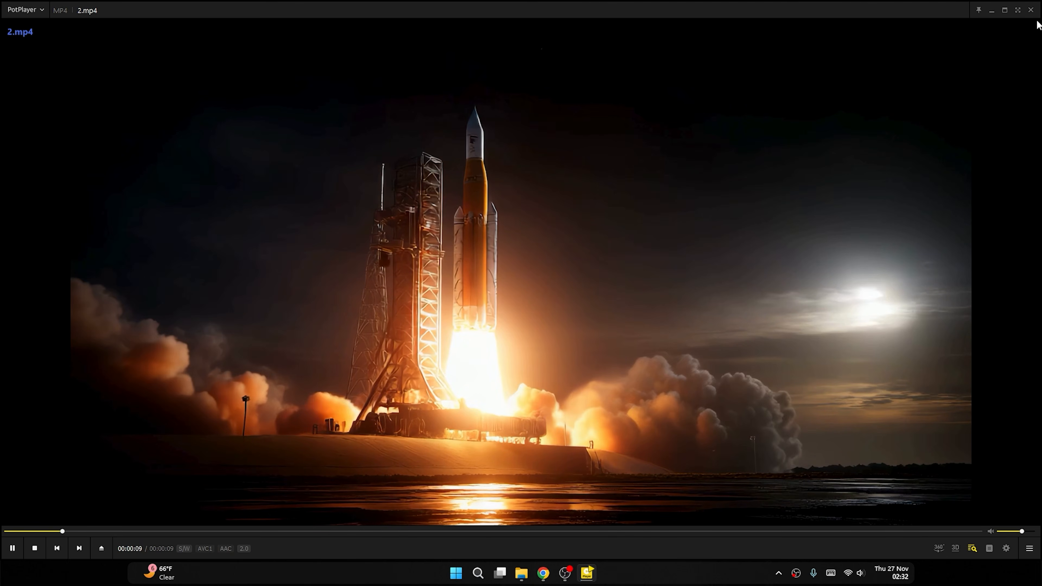
click(1031, 10)
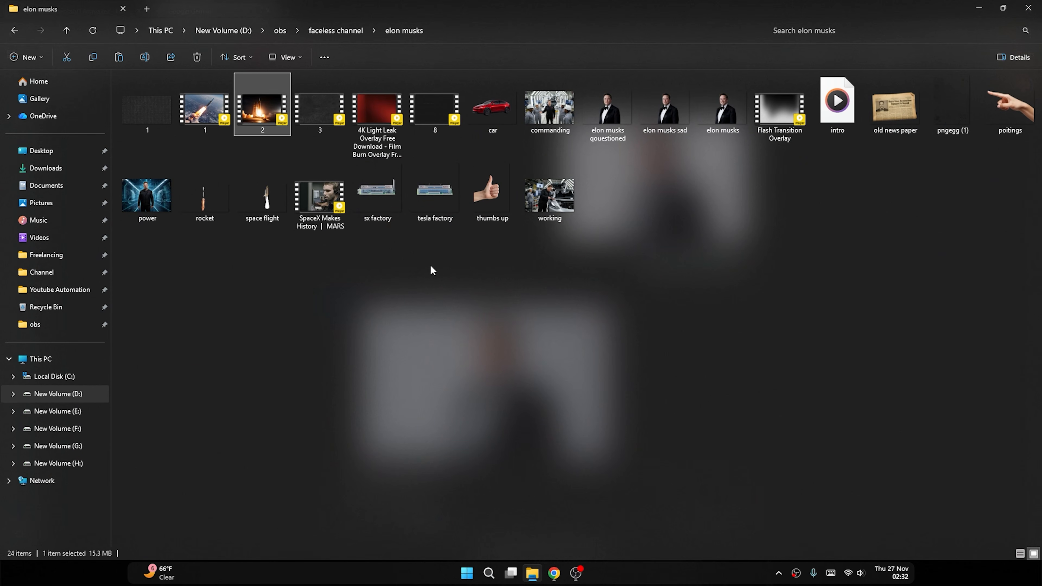
Preview the dark background textures 3.mp4, 8.mp4 and 1.jpg.
double_click(313, 119)
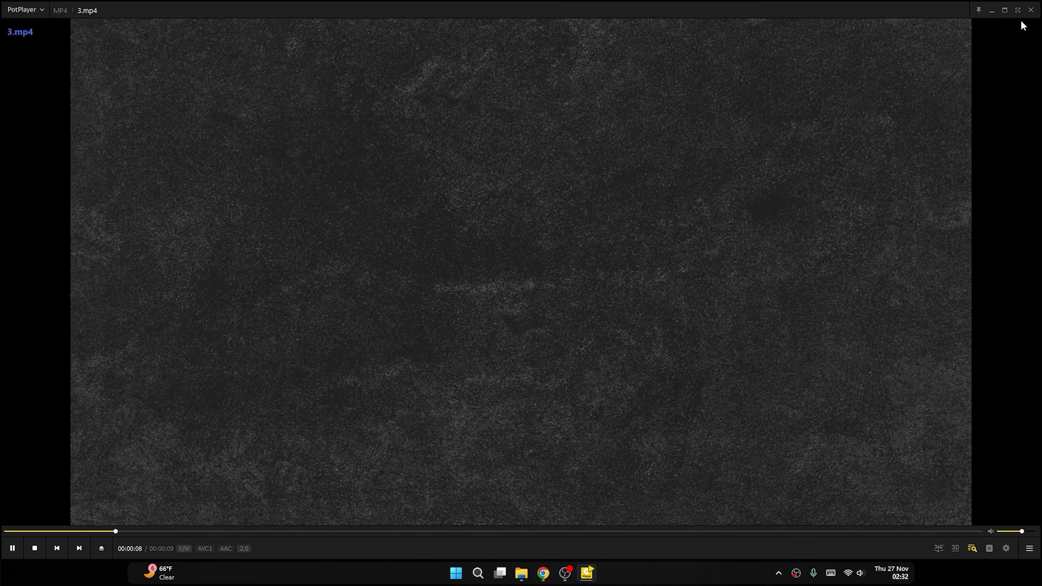
click(1030, 9)
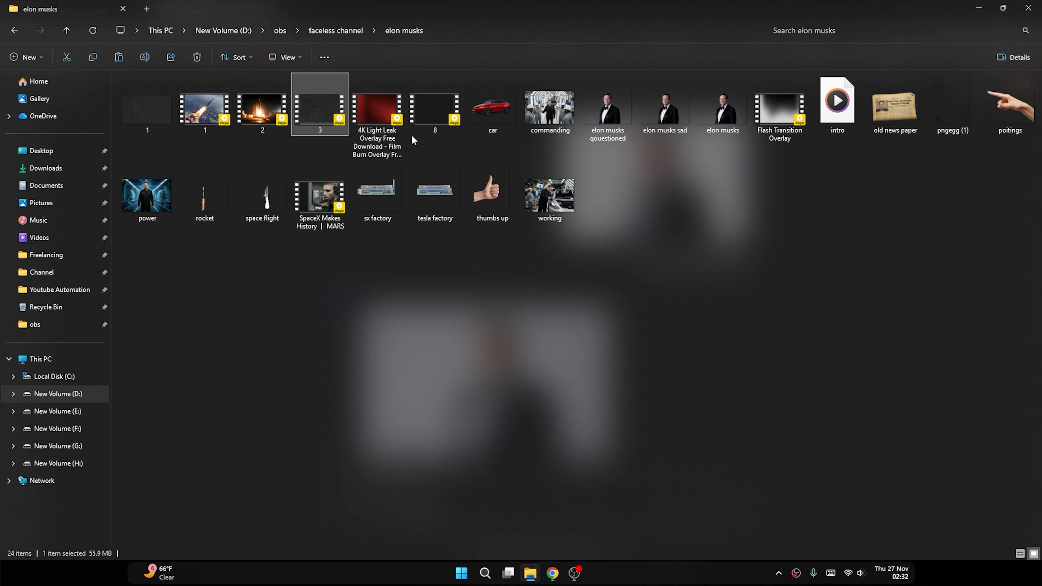
double_click(422, 122)
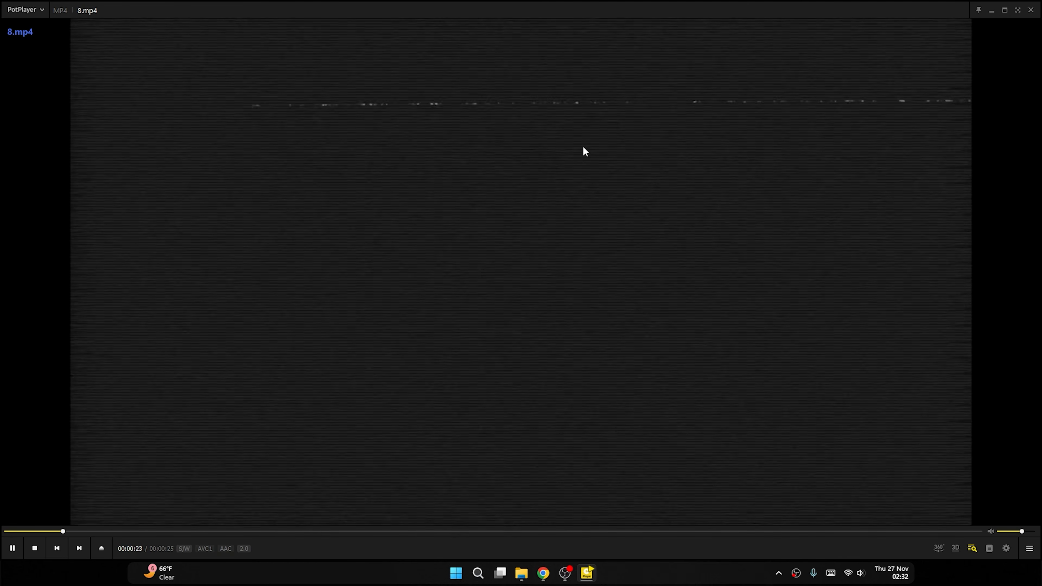
click(1032, 9)
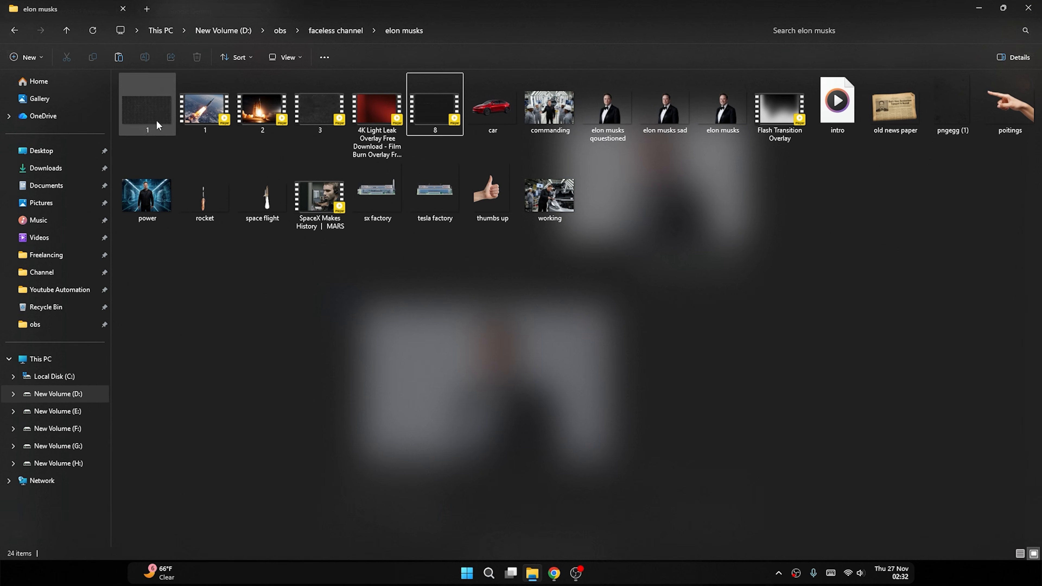
double_click(147, 107)
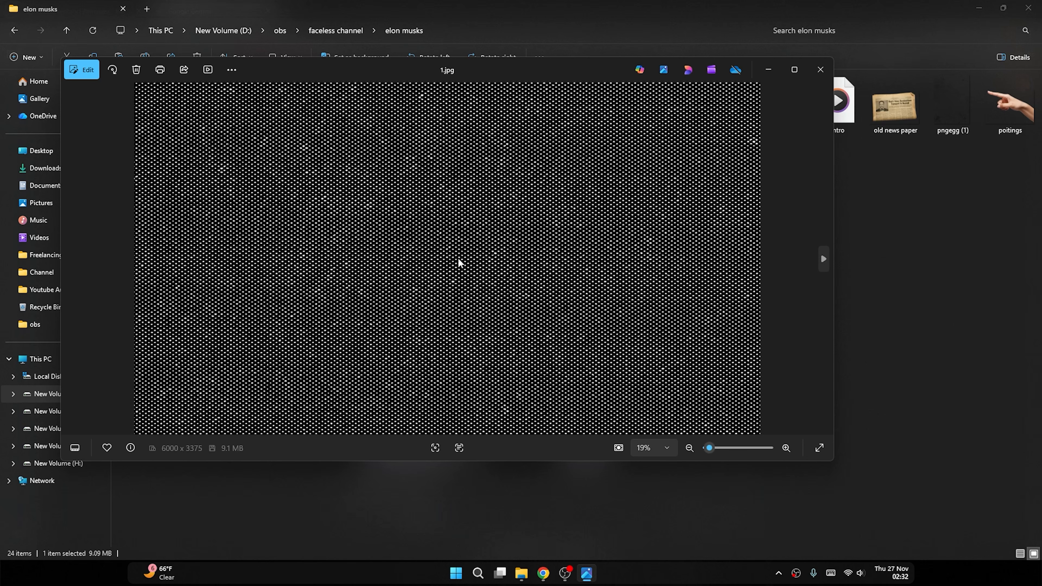
click(819, 71)
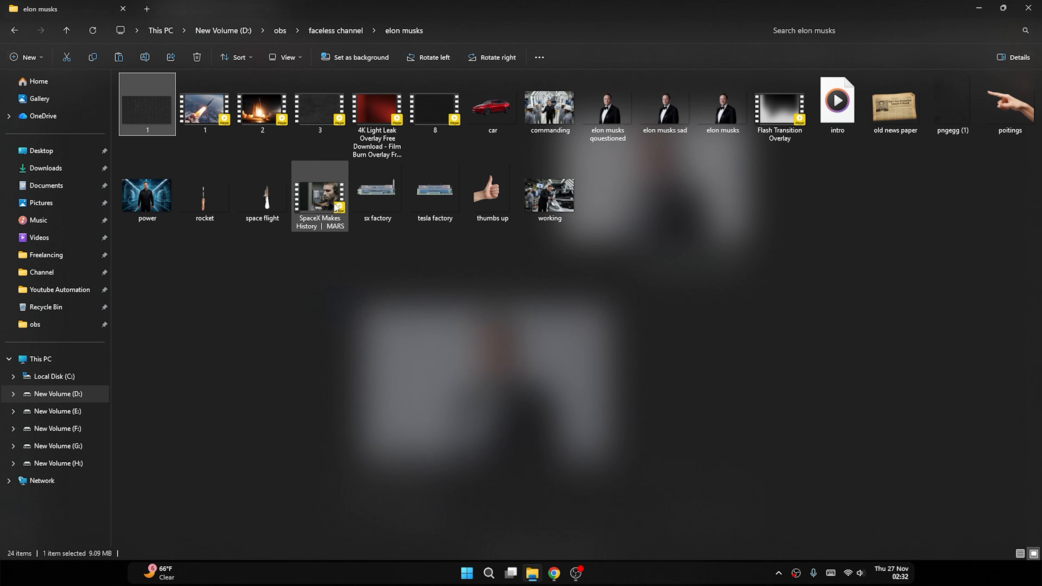
Play the 4K Light Leak Overlay and Flash Transition Overlay clips.
click(575, 282)
double_click(378, 124)
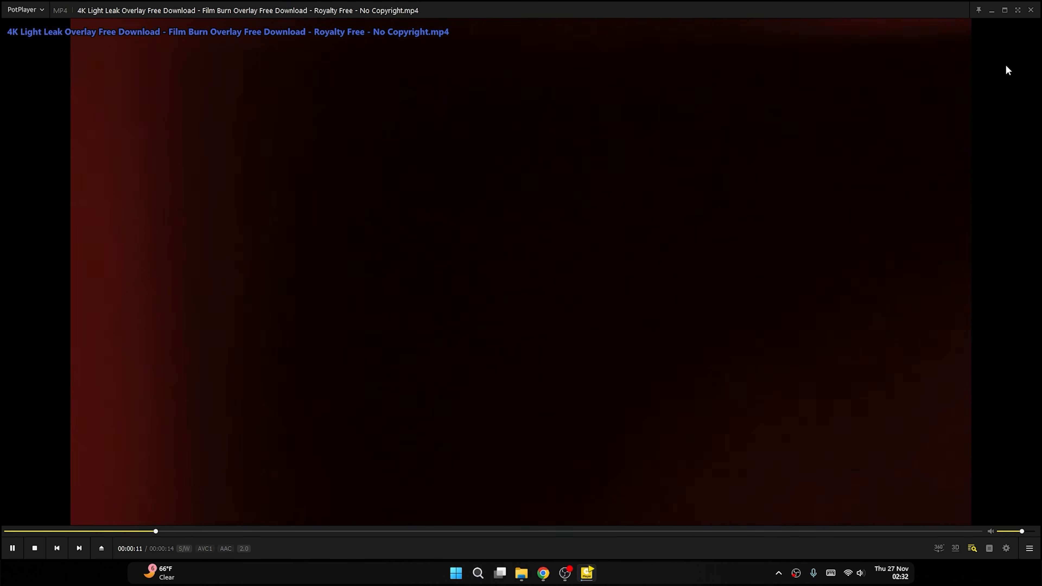
click(1032, 11)
click(693, 263)
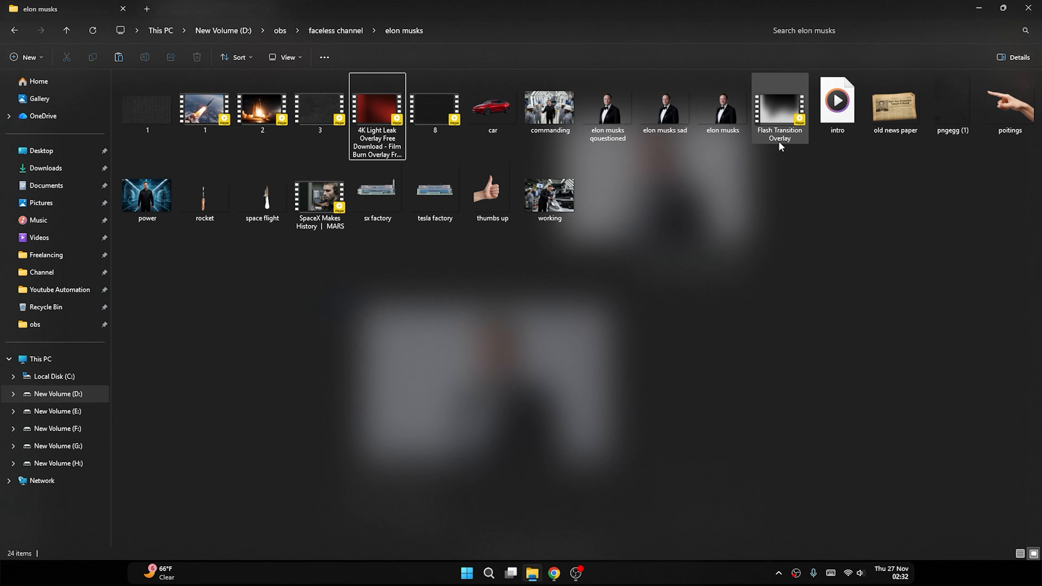
double_click(784, 113)
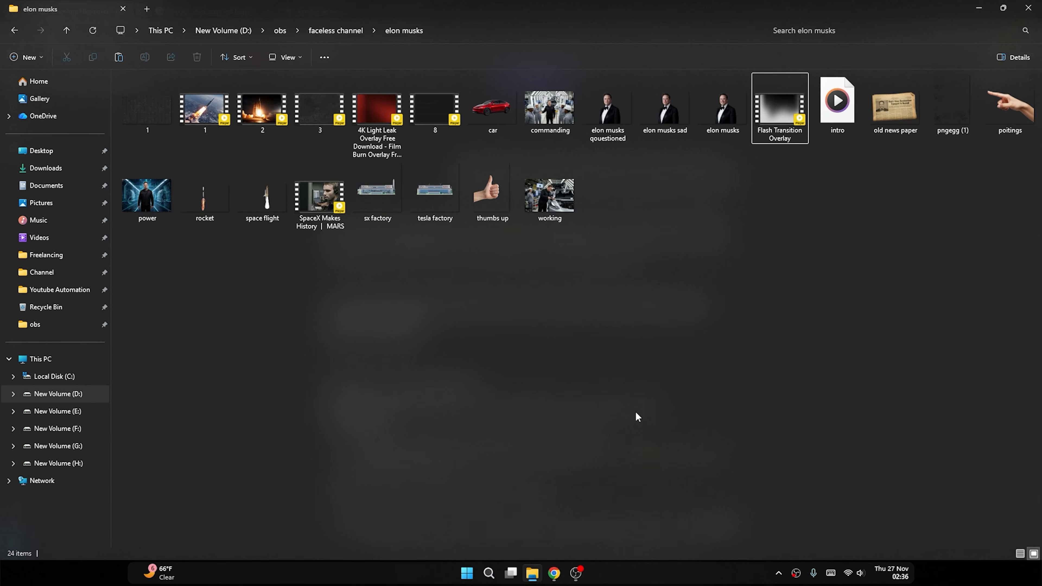
Launch CapCut from the installed apps, dismiss the version update offer, and create a new project.
click(467, 574)
click(667, 304)
scroll(436, 417, down, 8)
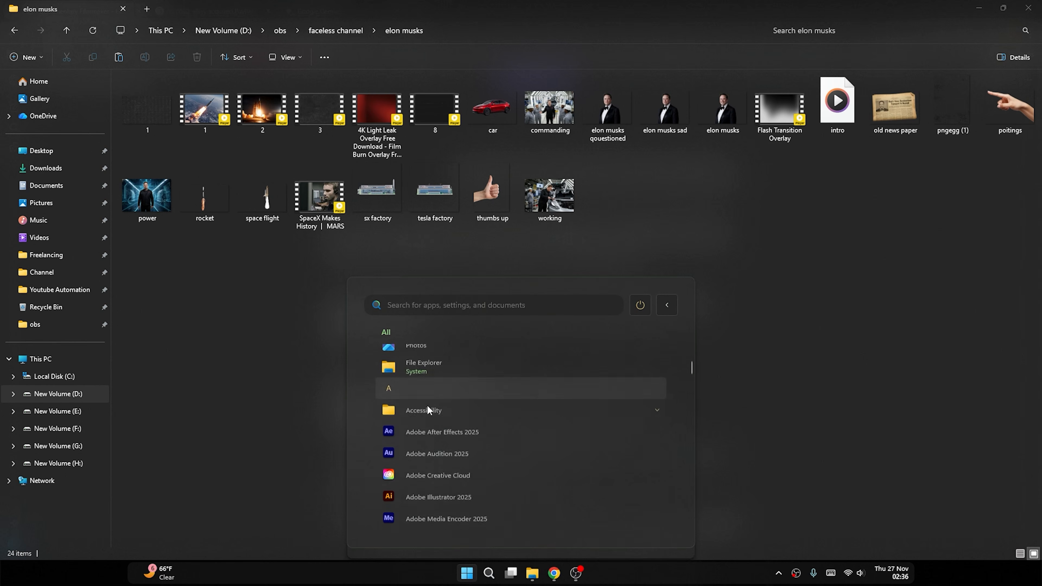
scroll(436, 417, down, 10)
click(442, 428)
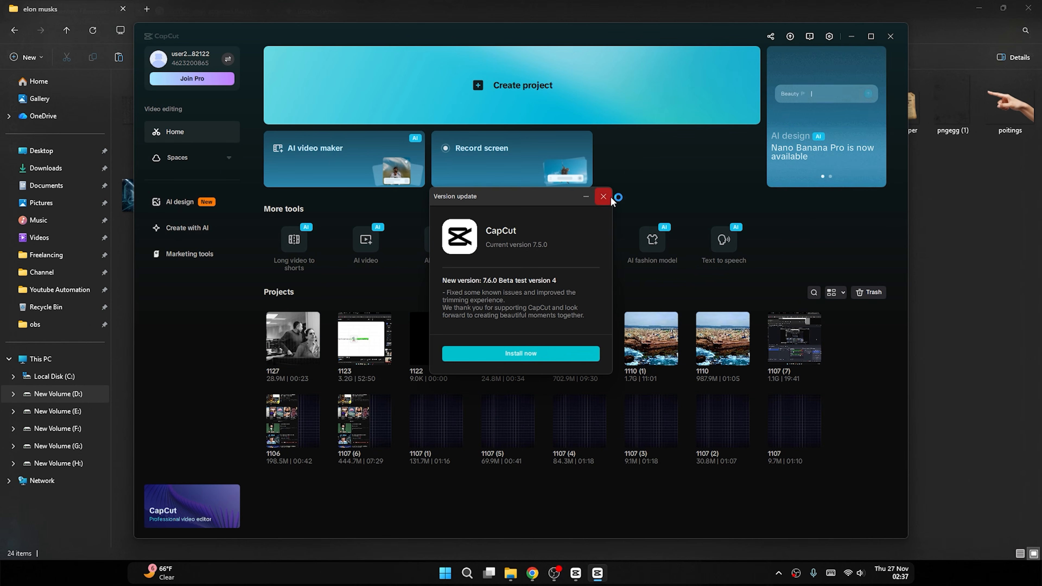
click(610, 198)
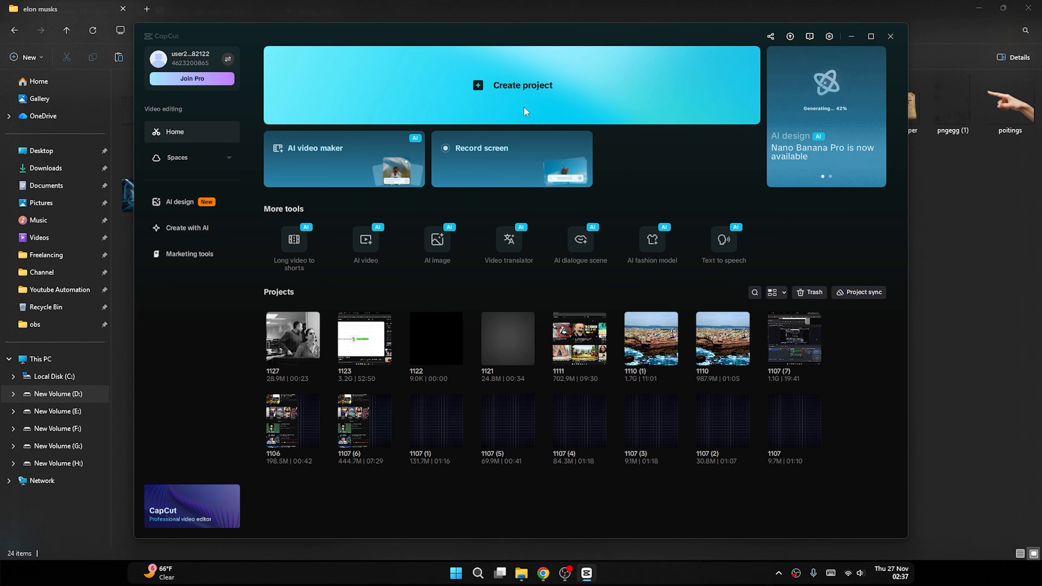
click(560, 84)
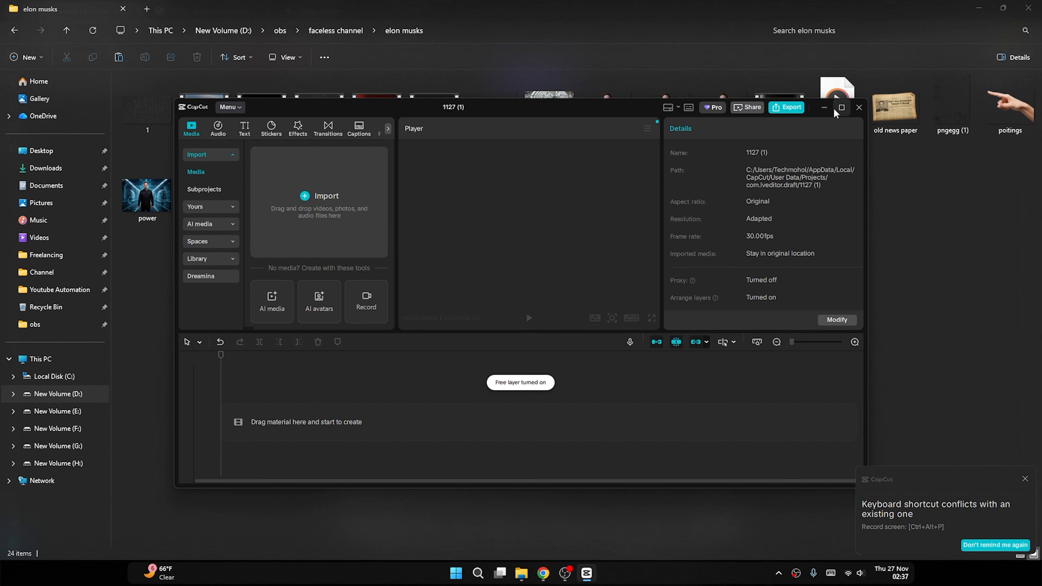
Maximize the editor, import every file from the "elon musks" folder into the project media, and dismiss the shortcut conflict notice.
click(839, 109)
click(522, 573)
drag(148, 272, 1038, 74)
drag(550, 195, 215, 203)
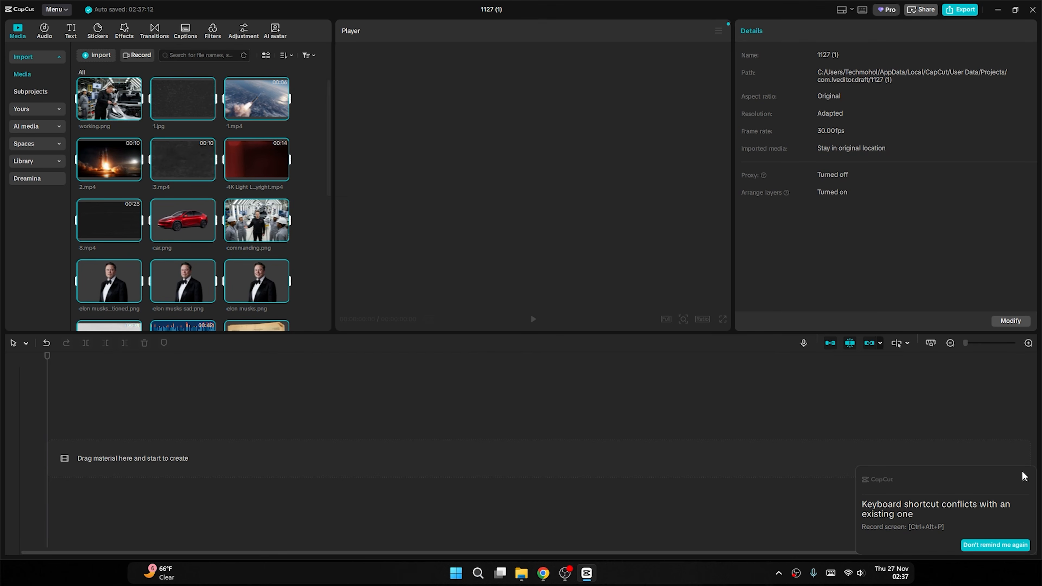
click(1025, 480)
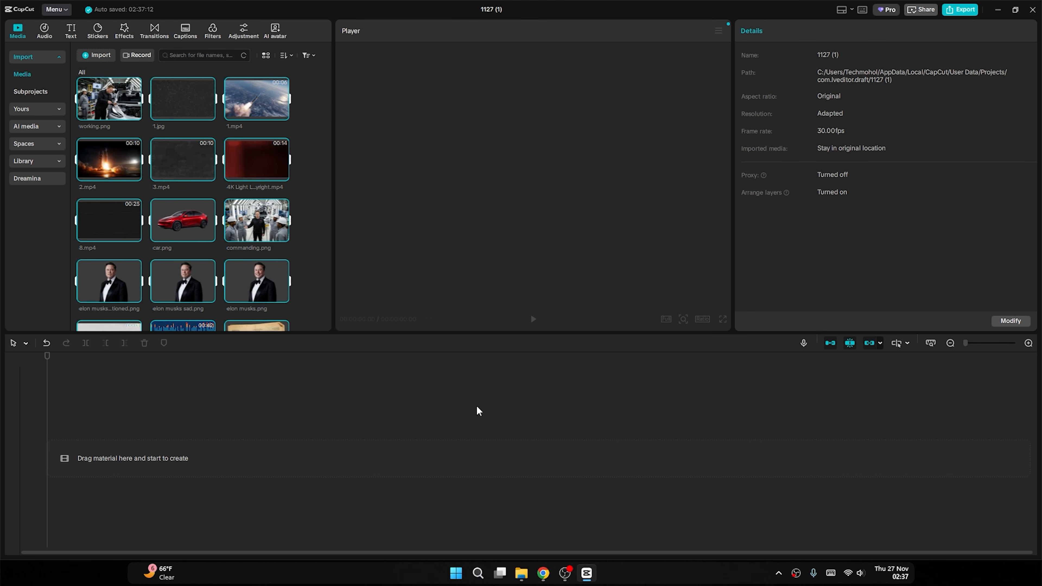
Add the intro.wav narration to the start of the timeline.
scroll(142, 211, down, 10)
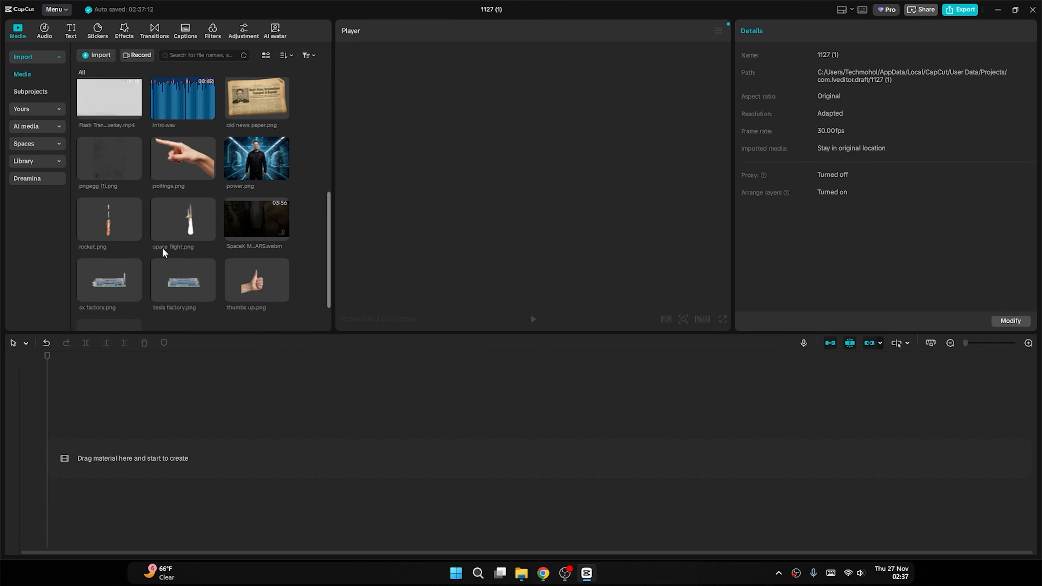
scroll(155, 270, up, 3)
drag(193, 204, 156, 460)
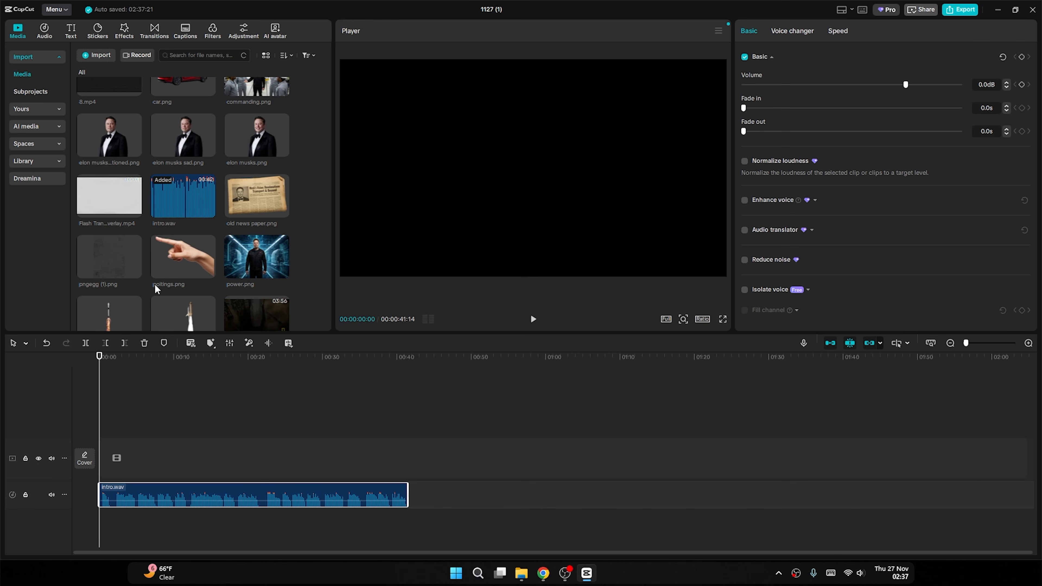
Compare the 8.mp4, 1.jpg and 3.mp4 backgrounds, and place 3.mp4 at the start of the main video track.
scroll(135, 242, up, 3)
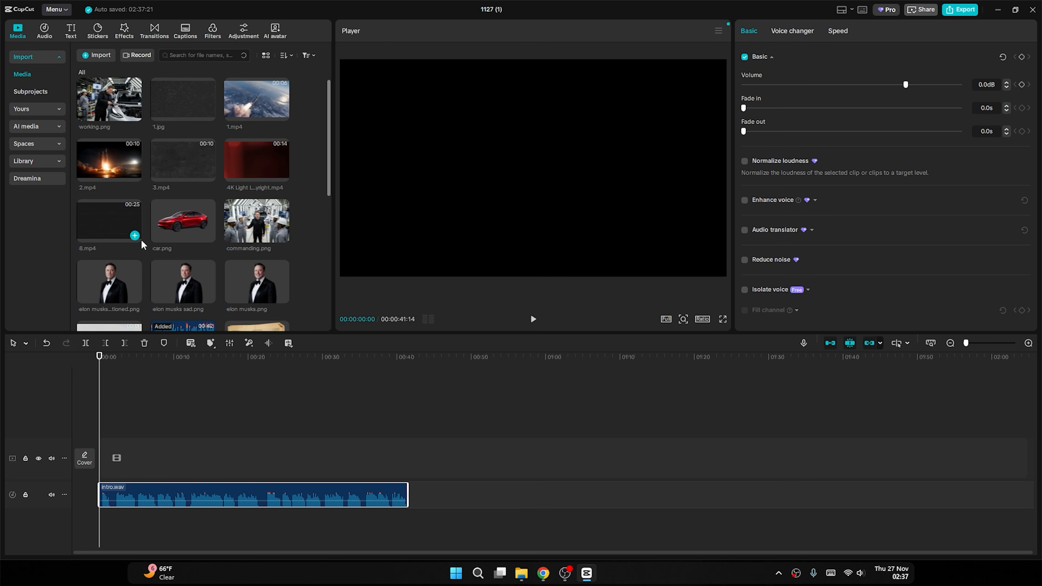
click(106, 224)
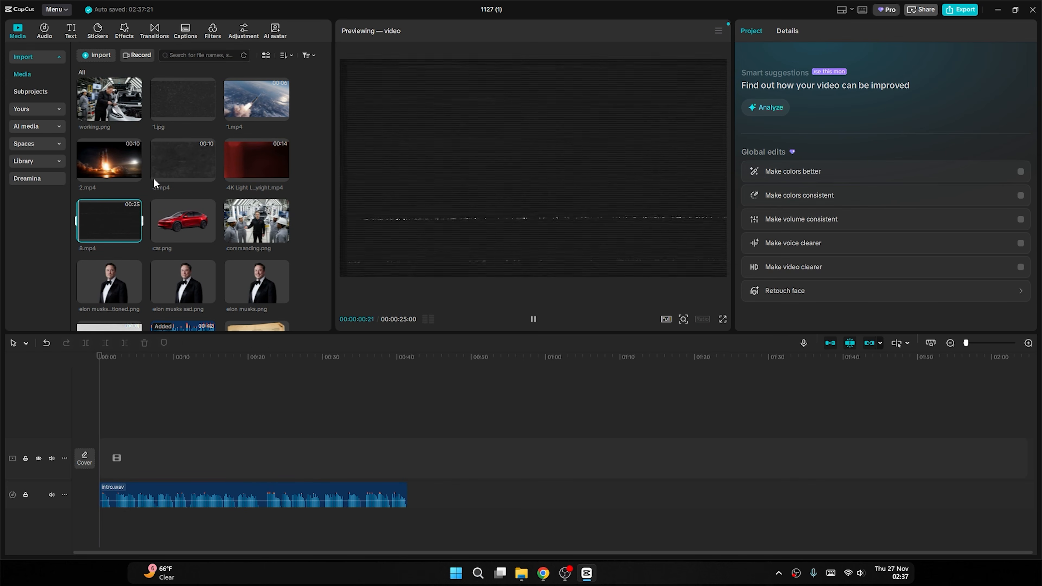
click(184, 111)
click(180, 166)
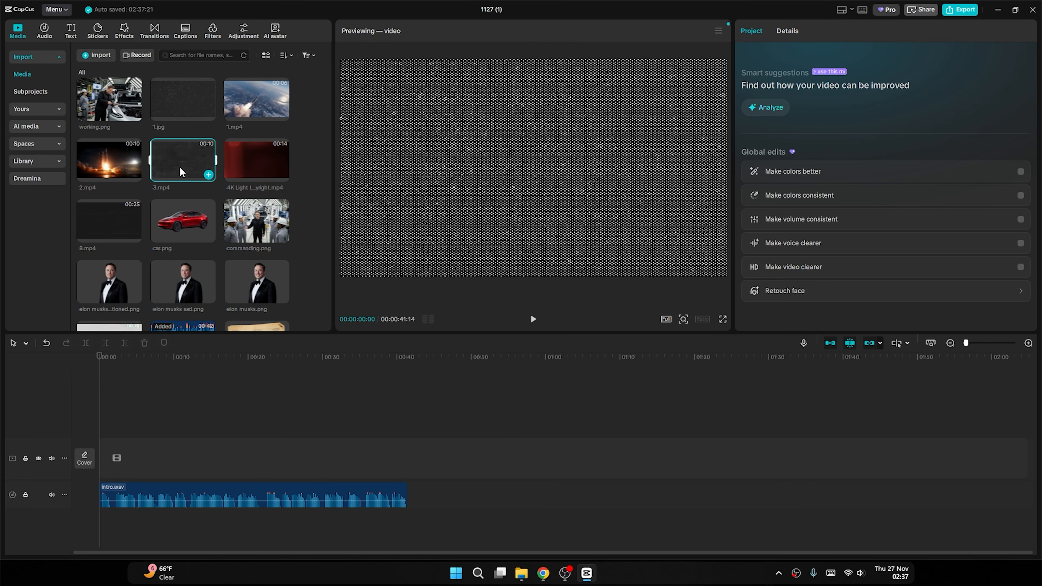
drag(179, 166, 98, 466)
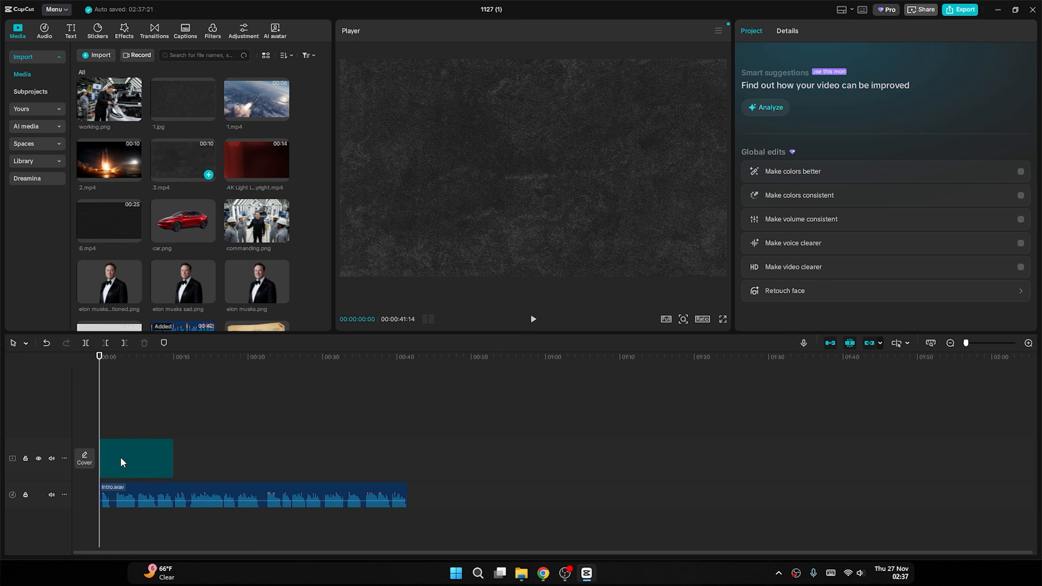
click(123, 463)
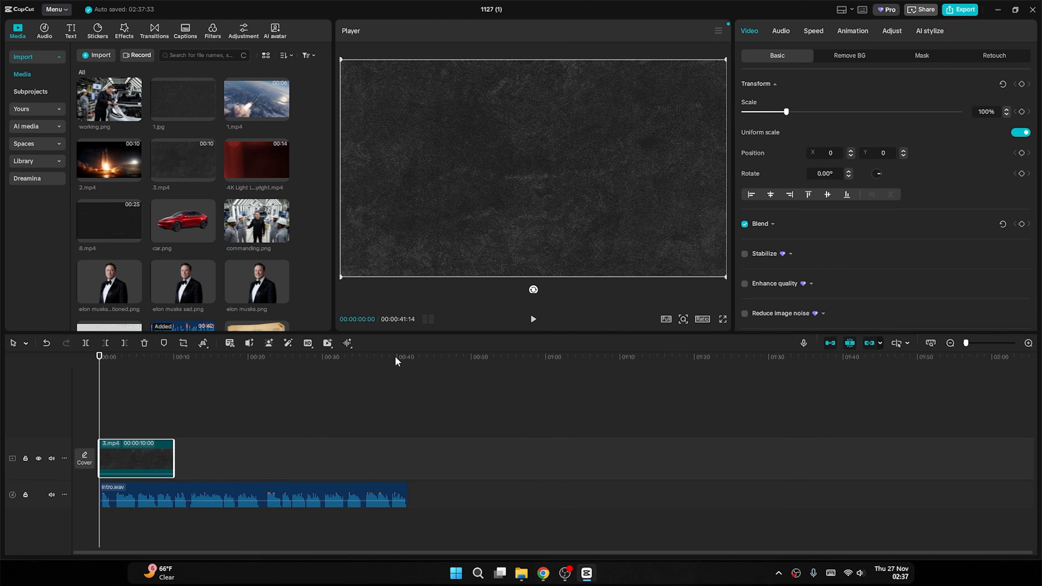
Play back the 3.mp4 background on the timeline and mute the intro.wav audio track.
click(533, 319)
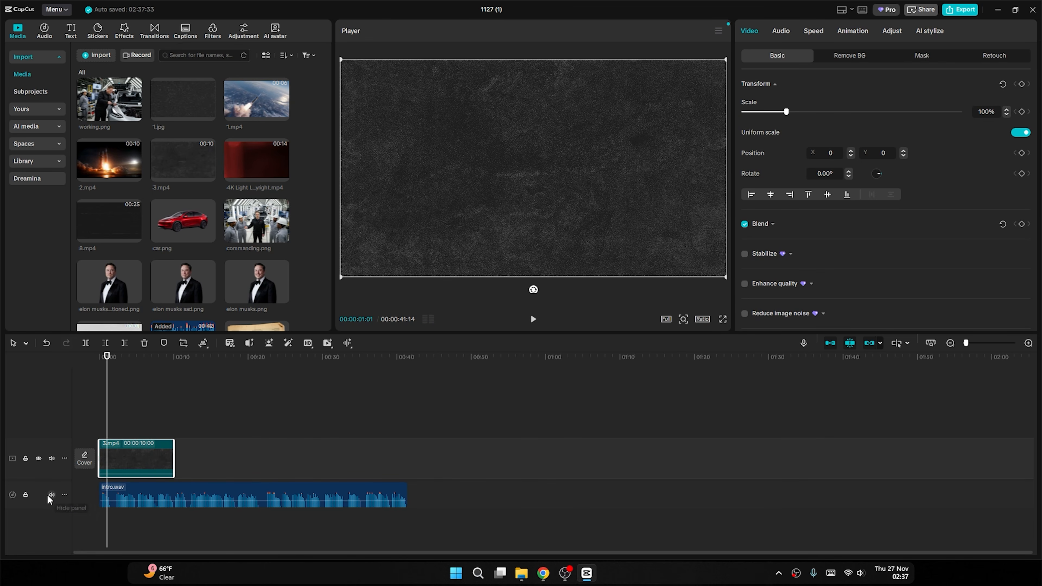
click(51, 494)
click(533, 319)
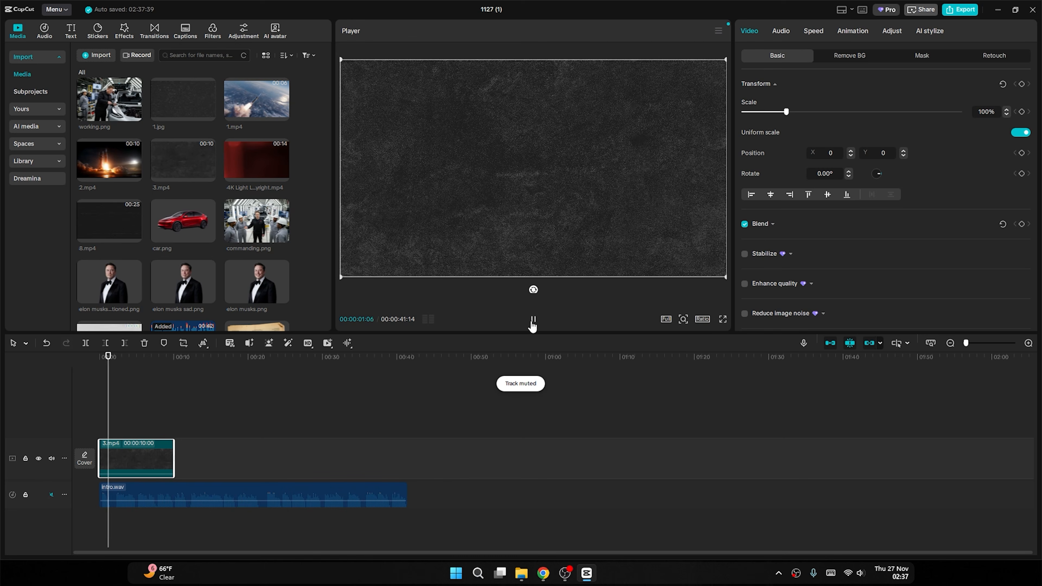
Slow the 3.mp4 background clip to 0.18x speed and play it back from the start.
click(533, 319)
drag(122, 358, 99, 357)
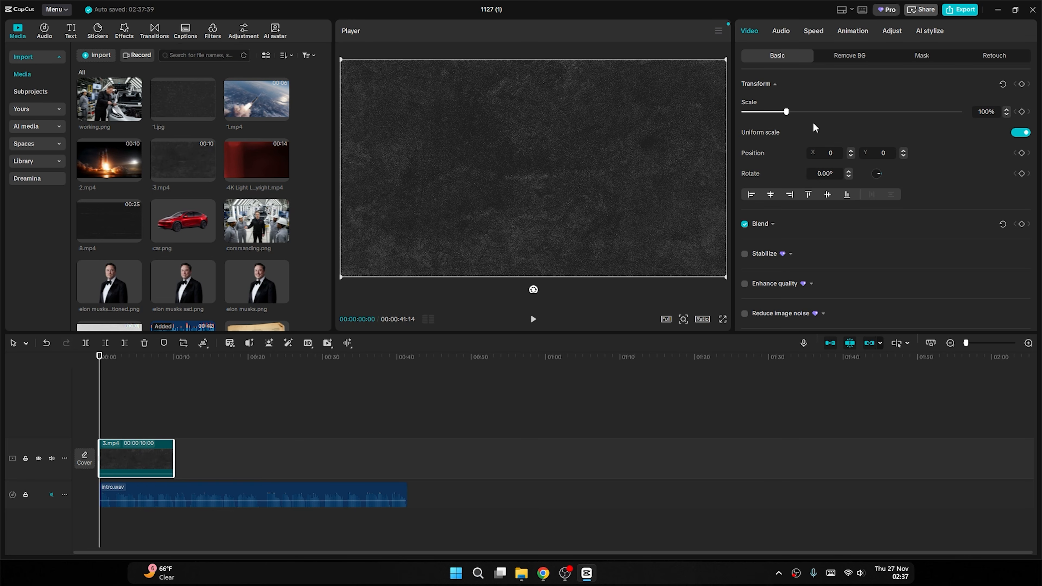
click(422, 400)
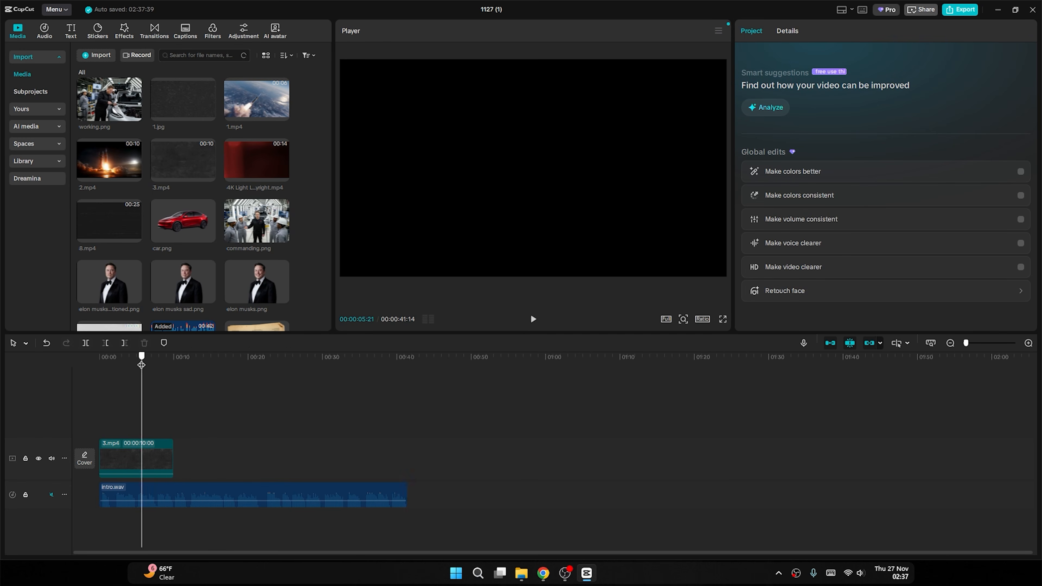
click(131, 458)
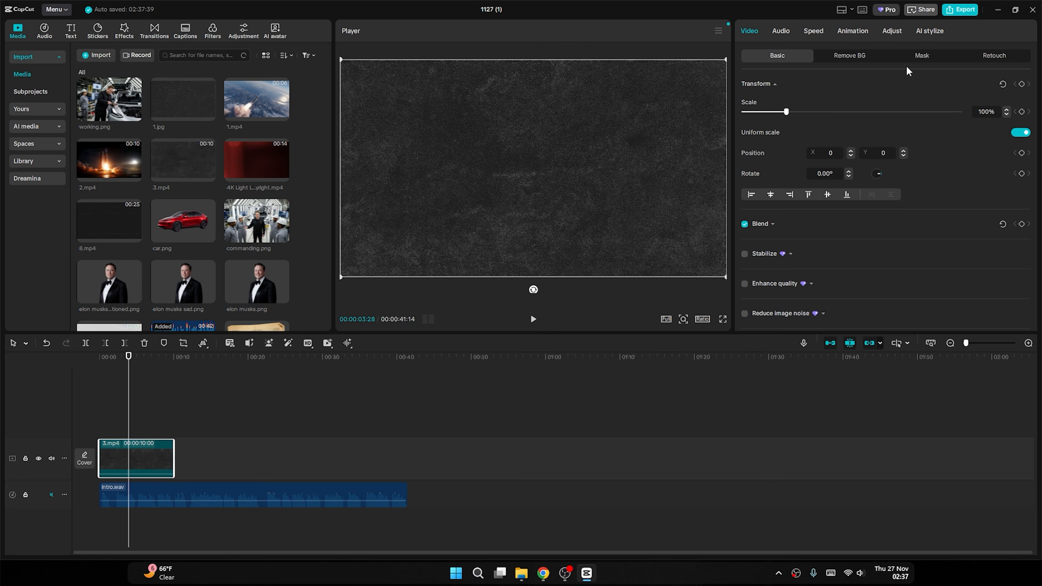
click(813, 35)
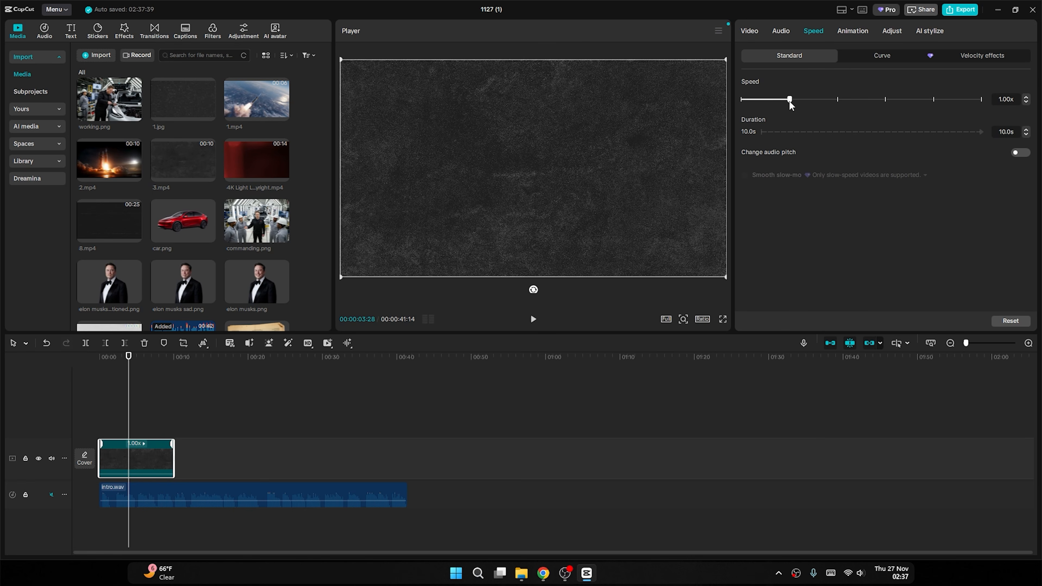
drag(790, 103, 771, 103)
drag(772, 102, 746, 101)
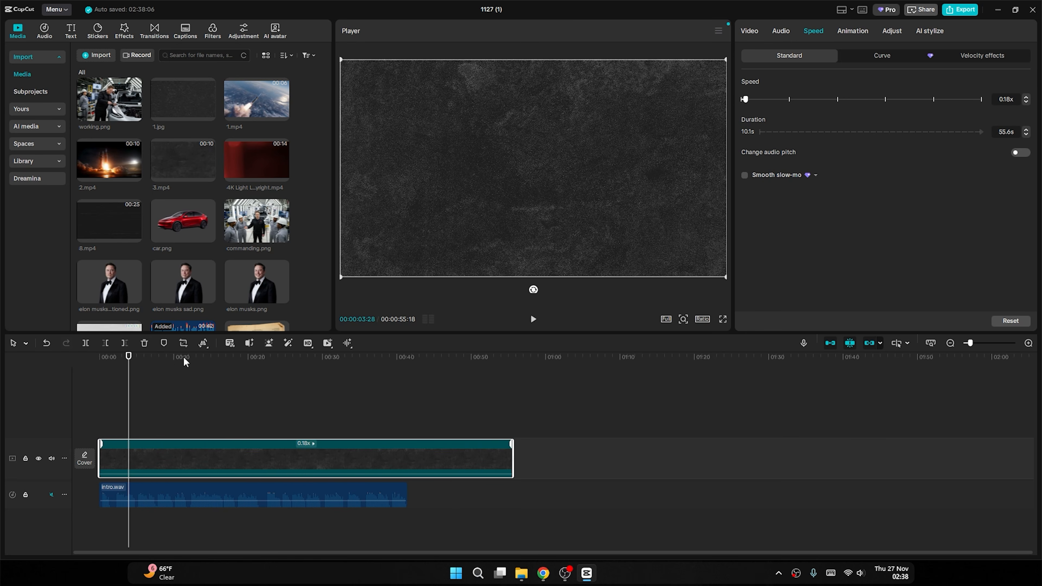
drag(129, 358, 100, 357)
key(space)
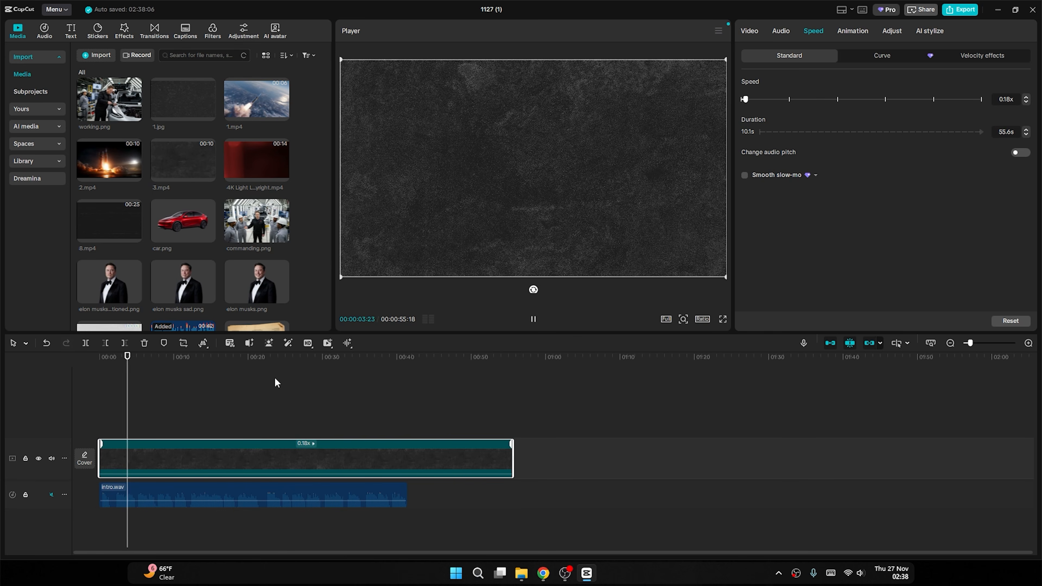
key(space)
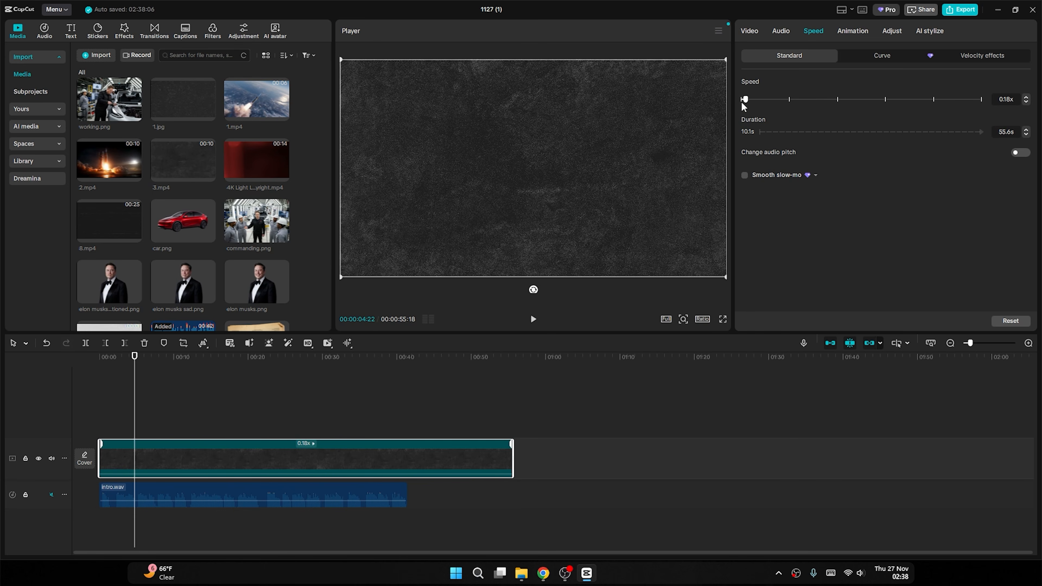
Set the 3.mp4 clip's speed to 0.24x, and trim its end to match the end of the intro.wav narration.
drag(746, 101, 750, 101)
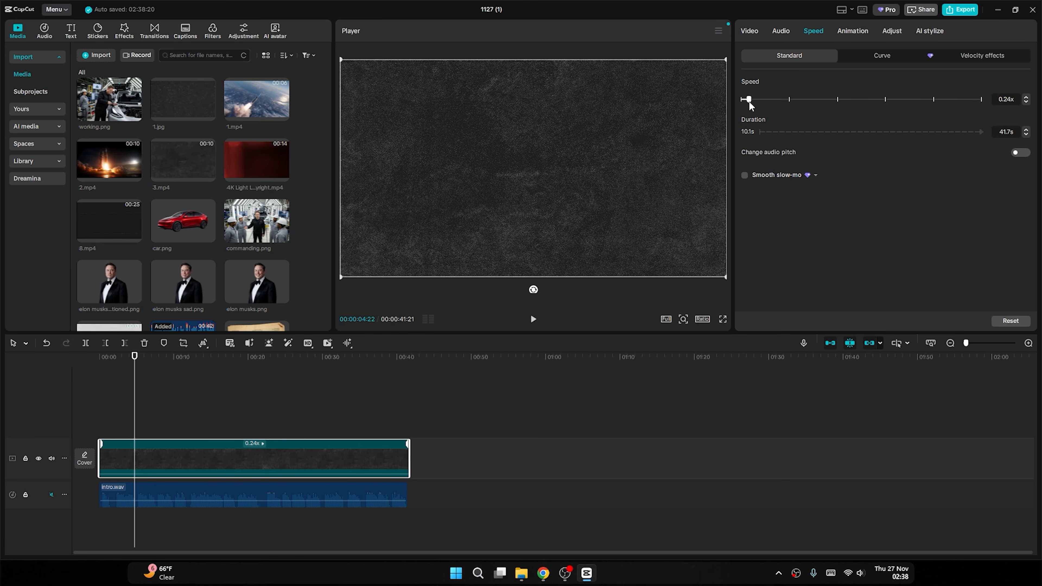
click(533, 318)
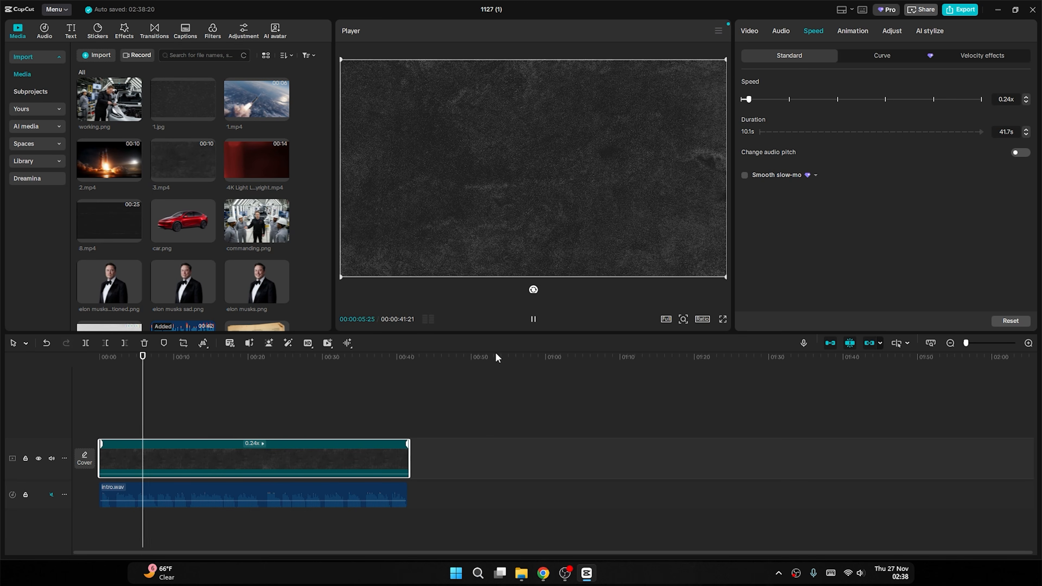
key(space)
drag(409, 445, 407, 445)
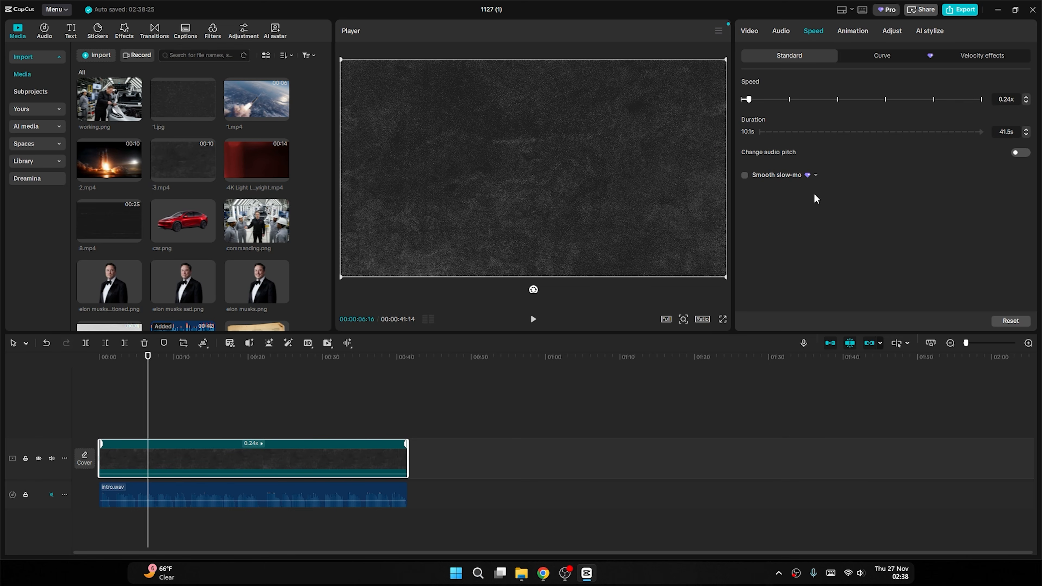
Raise the contrast of the 3.mp4 background clip to 7.
click(890, 37)
scroll(843, 162, down, 3)
scroll(844, 173, down, 3)
mouse_move(851, 164)
mouse_down()
mouse_move(770, 165)
mouse_move(863, 164)
mouse_move(755, 165)
mouse_move(851, 165)
mouse_up()
drag(851, 233, 866, 233)
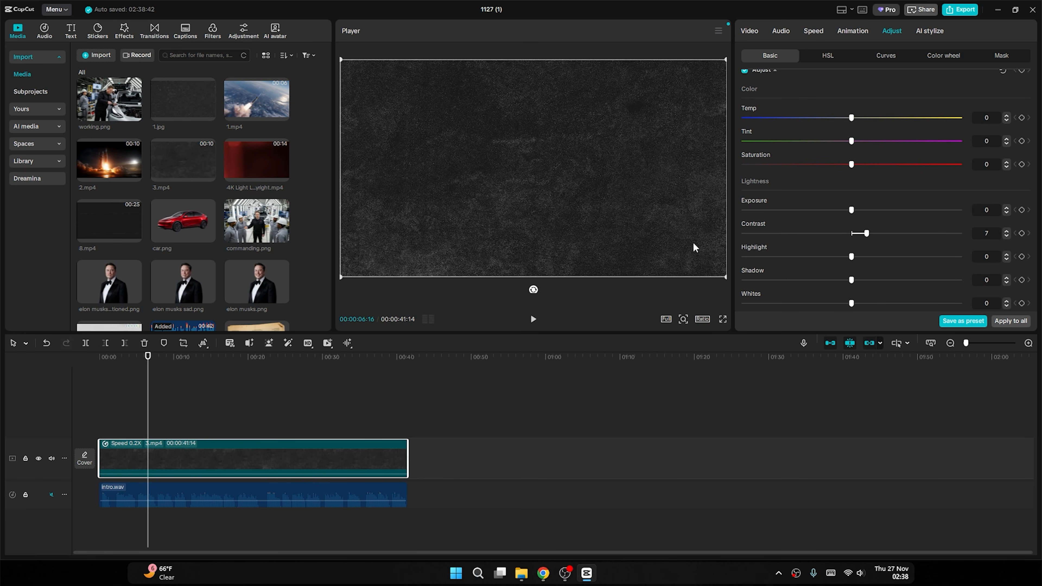
Set the background clip's vignette to 21 and play it back from the start.
scroll(851, 255, down, 3)
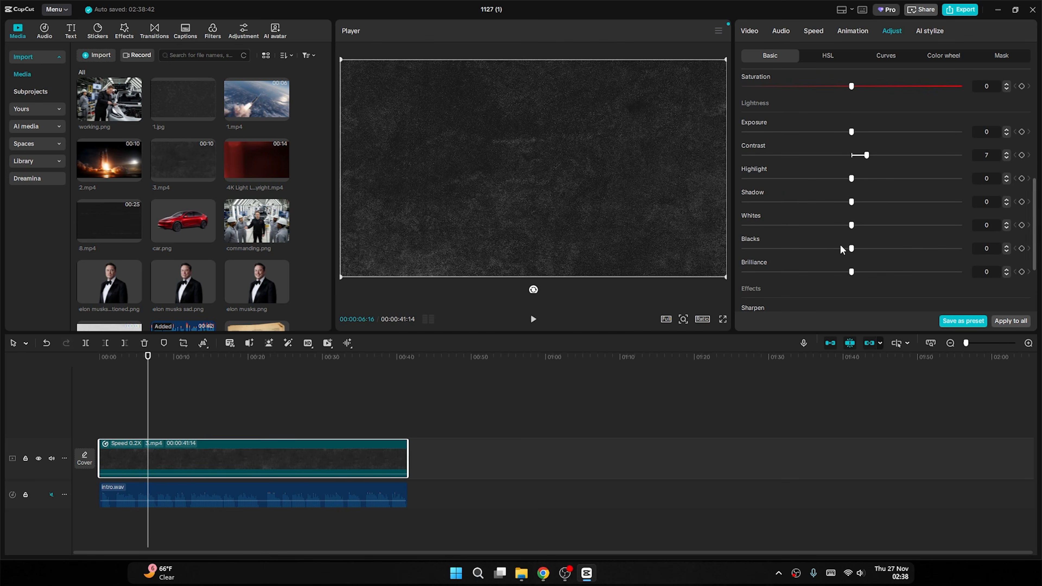
scroll(826, 252, down, 3)
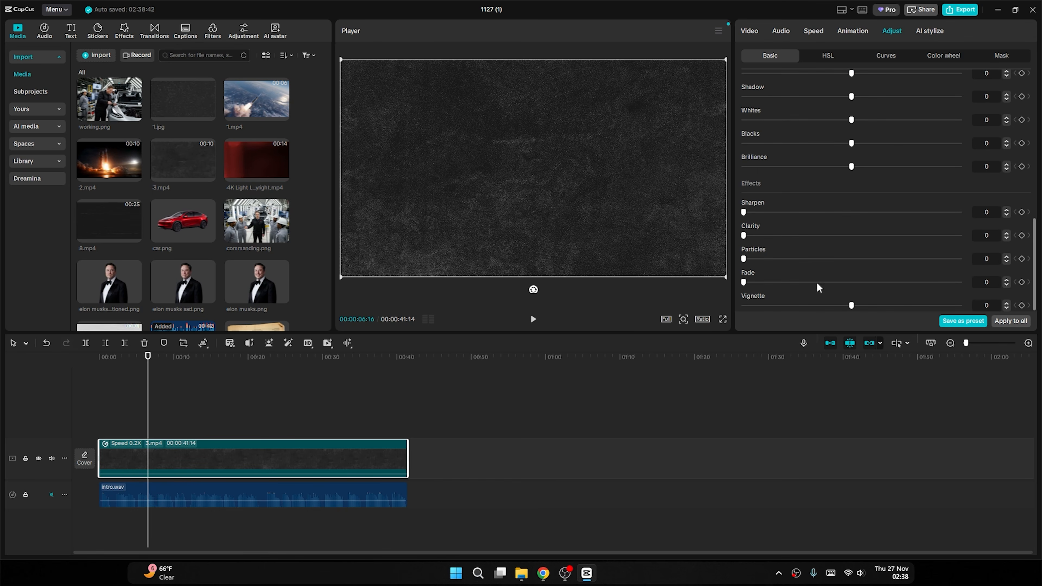
drag(852, 308, 899, 305)
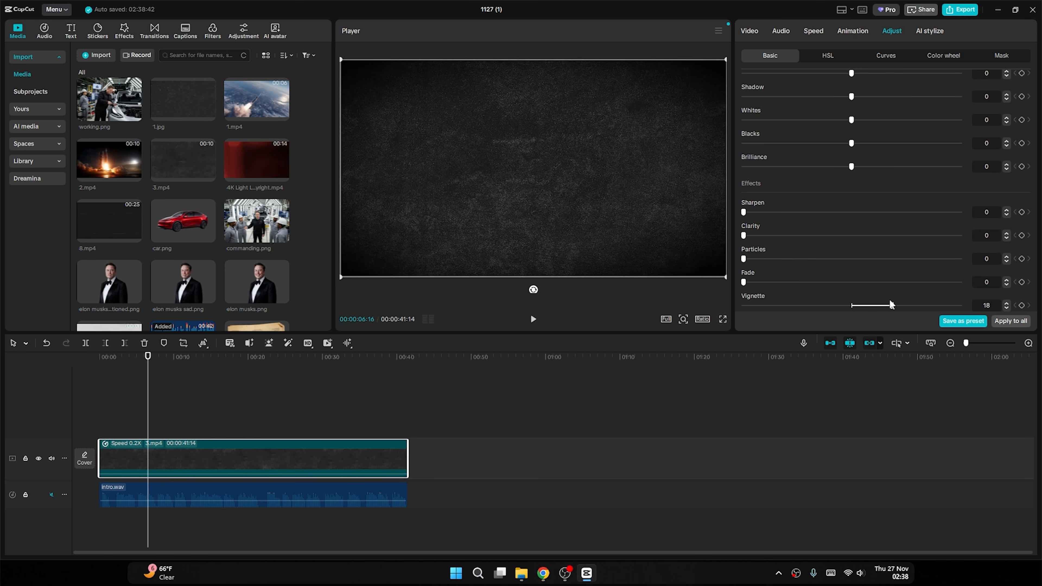
drag(151, 366, 87, 366)
key(space)
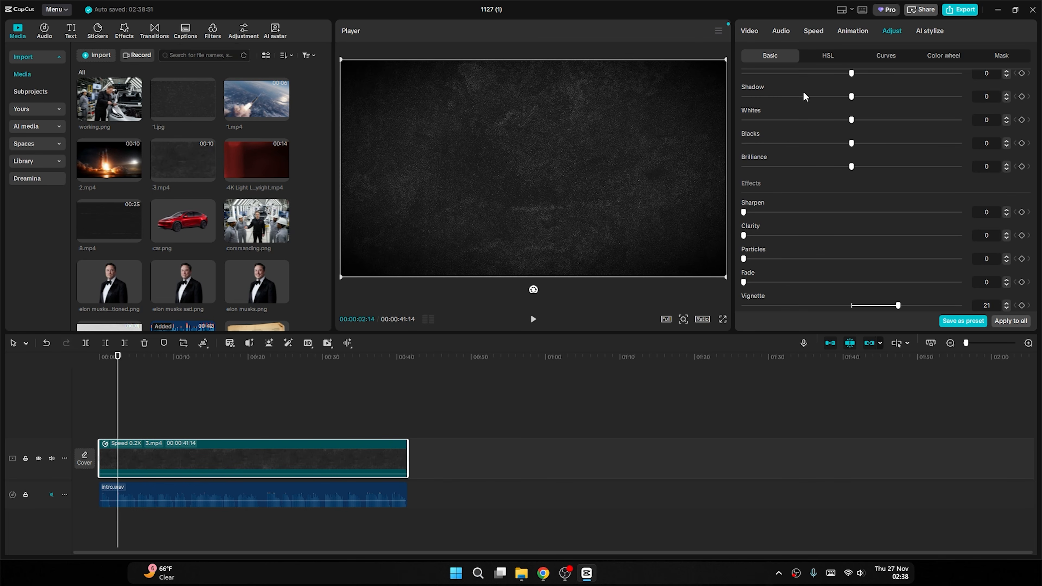
Lower the 3.mp4 background clip's opacity to 77% and play it back from the start.
click(749, 33)
click(774, 226)
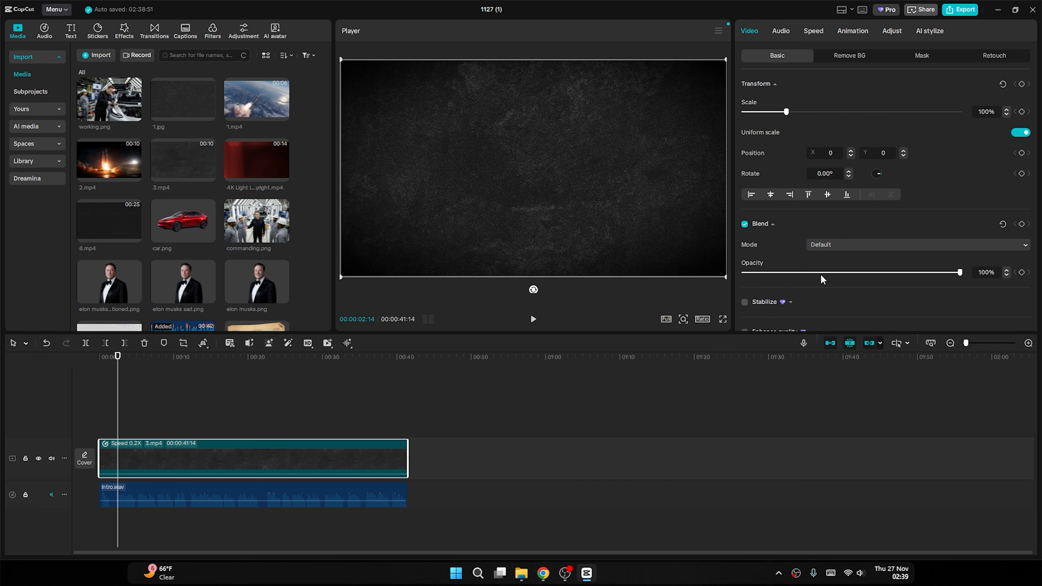
drag(926, 273, 899, 274)
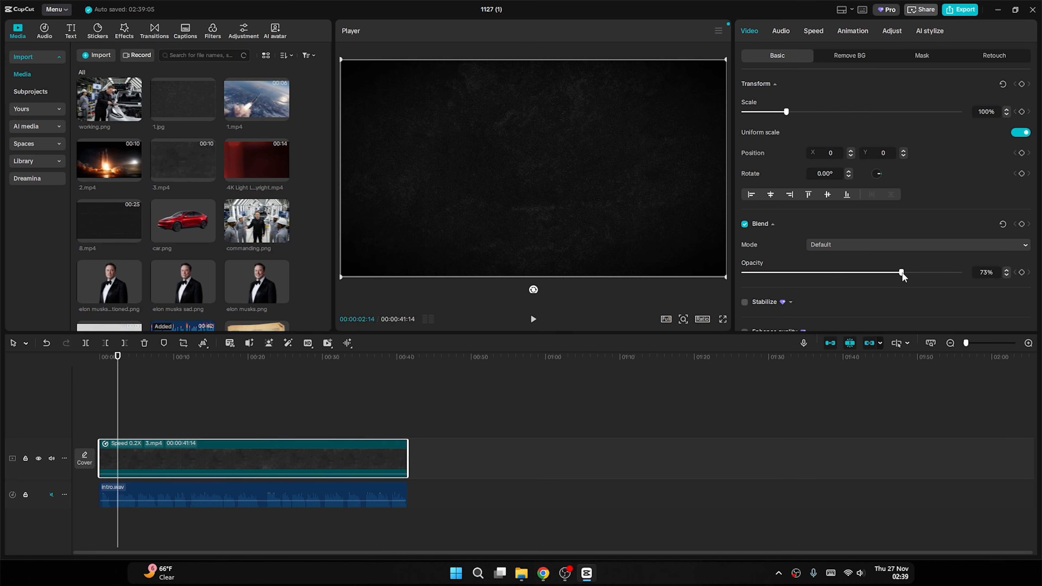
drag(120, 368, 100, 368)
key(space)
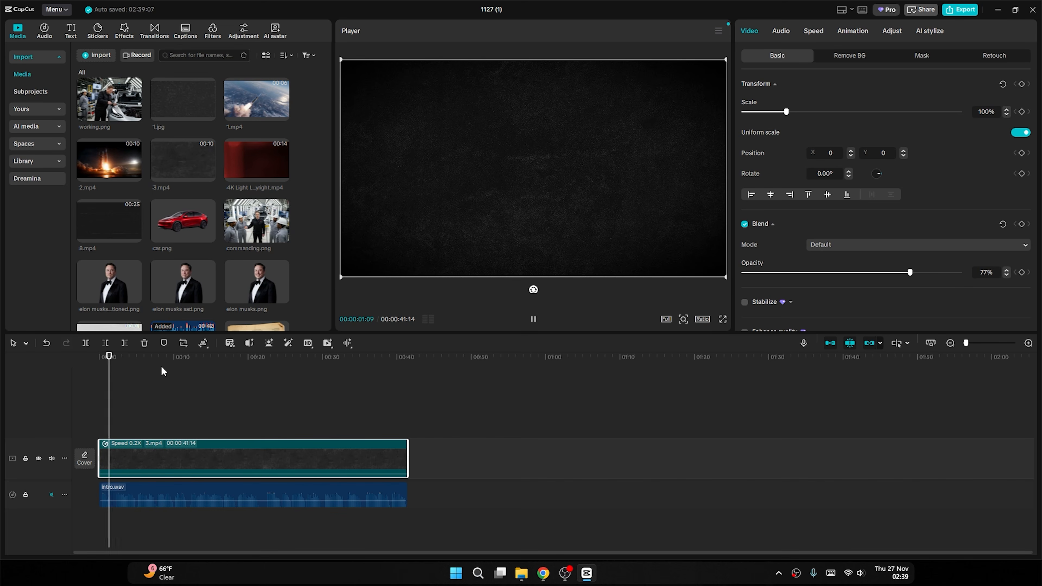
Stop the playback, return the playhead to the start, and unmute the intro.wav audio track.
click(519, 409)
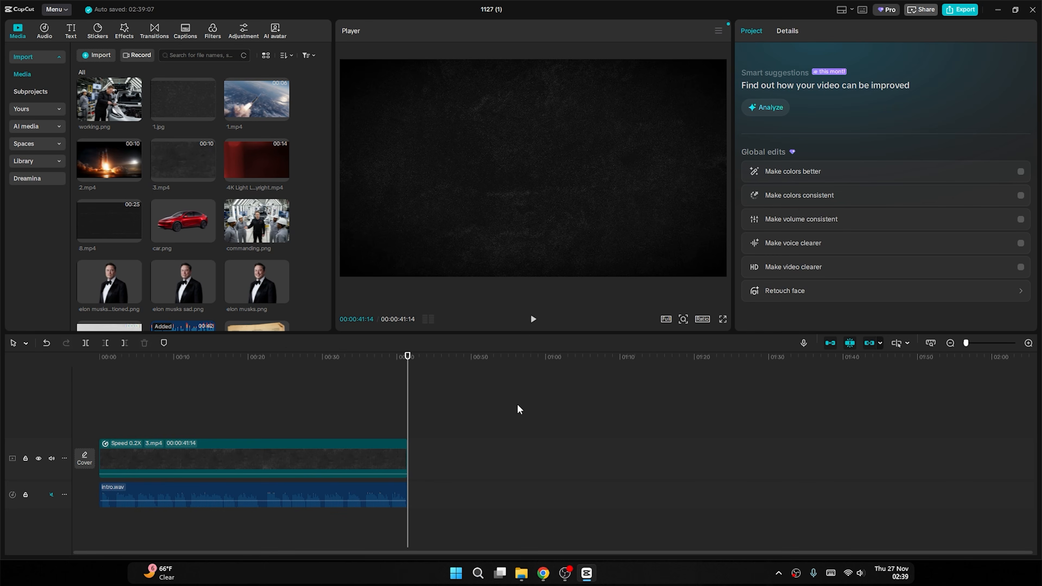
click(99, 374)
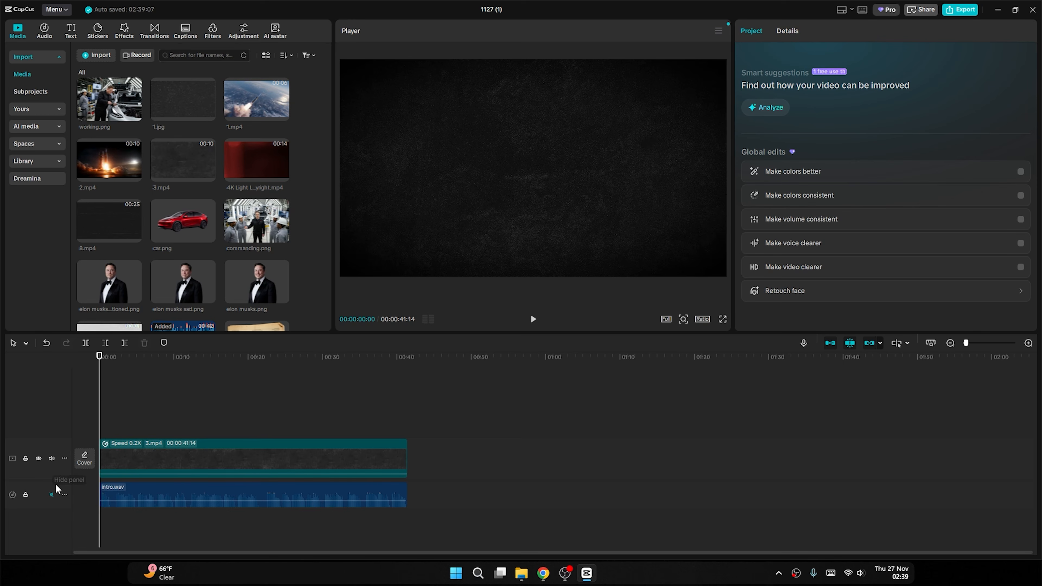
click(51, 494)
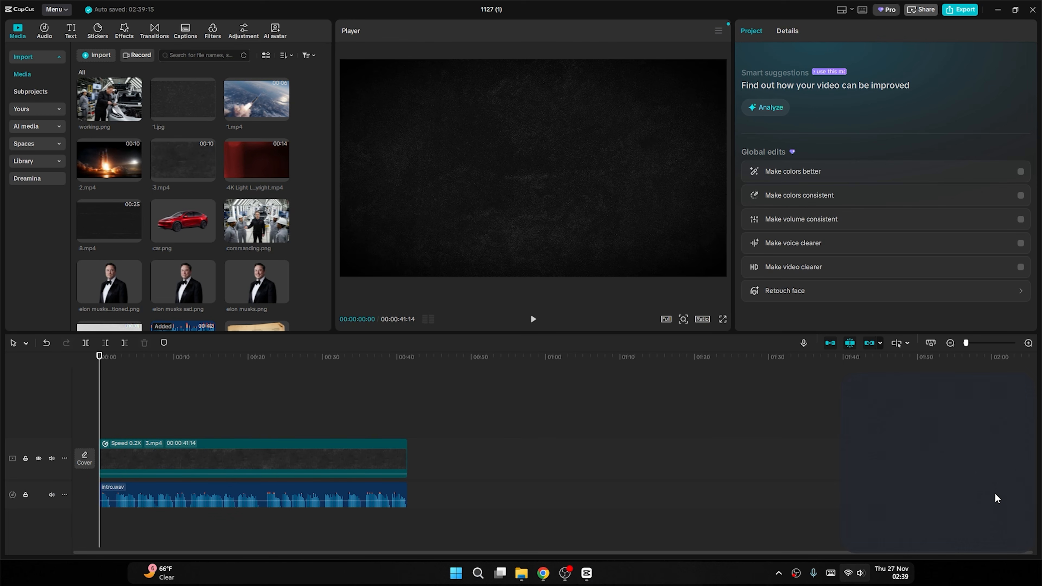
Check the system sound output settings and play back the opening second of the intro.wav narration.
click(1010, 501)
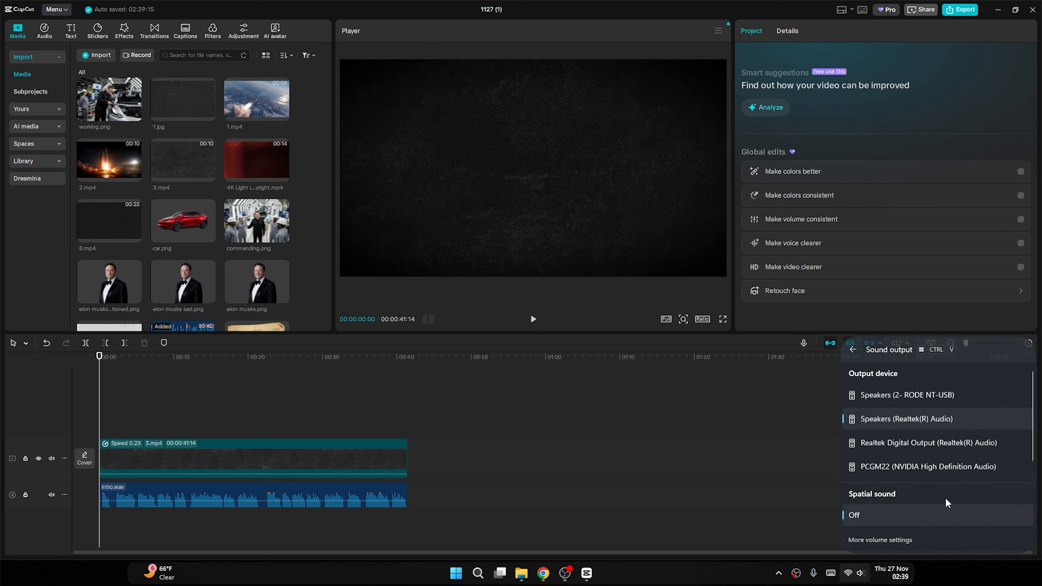
scroll(901, 476, down, 1)
drag(924, 493, 908, 494)
click(731, 421)
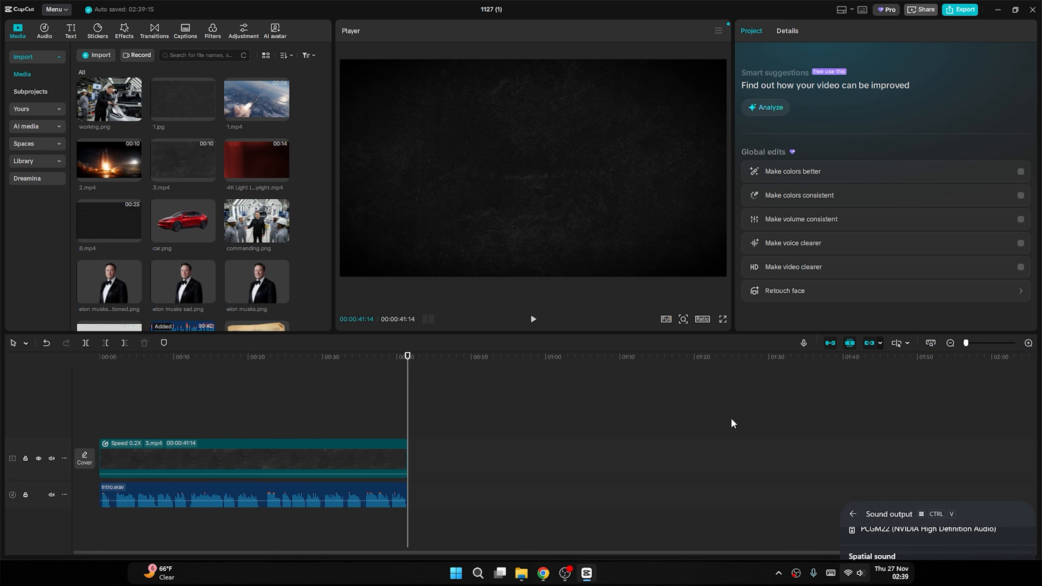
click(101, 384)
key(space)
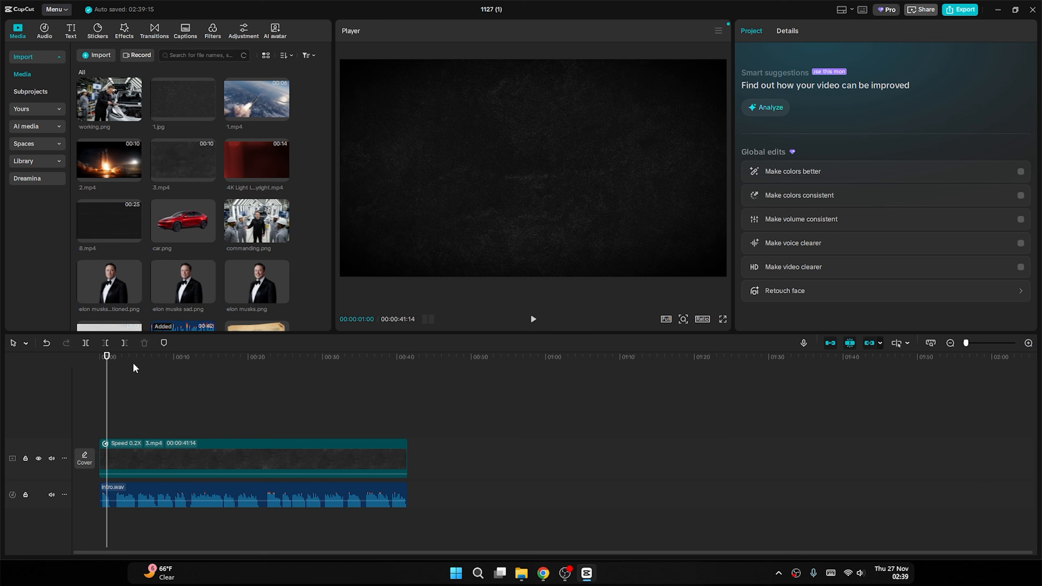
Compare the three Elon Musk portraits, and place elon musks.png at the start of a new track above the background.
click(121, 285)
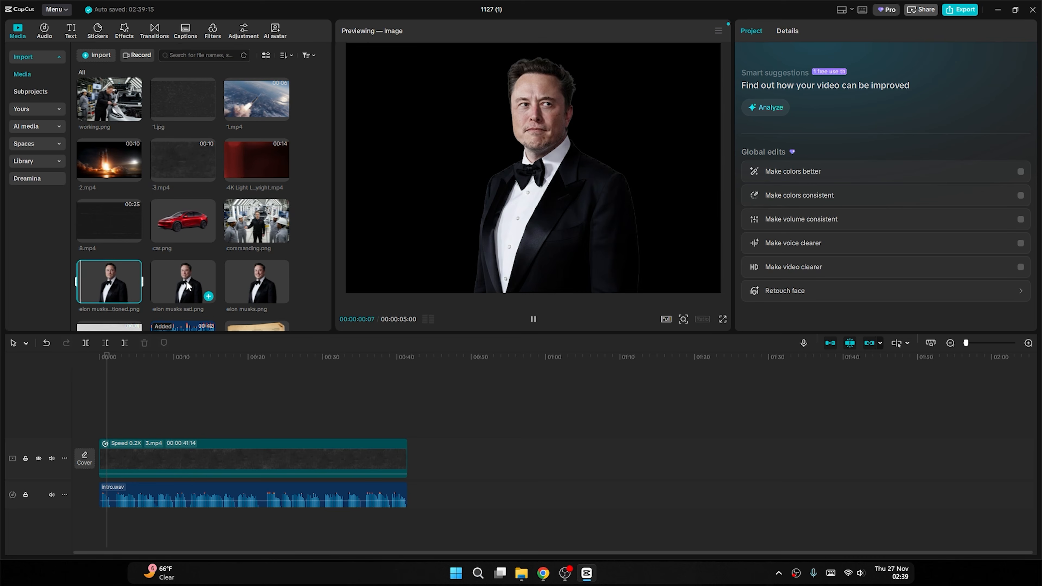
click(187, 281)
click(237, 280)
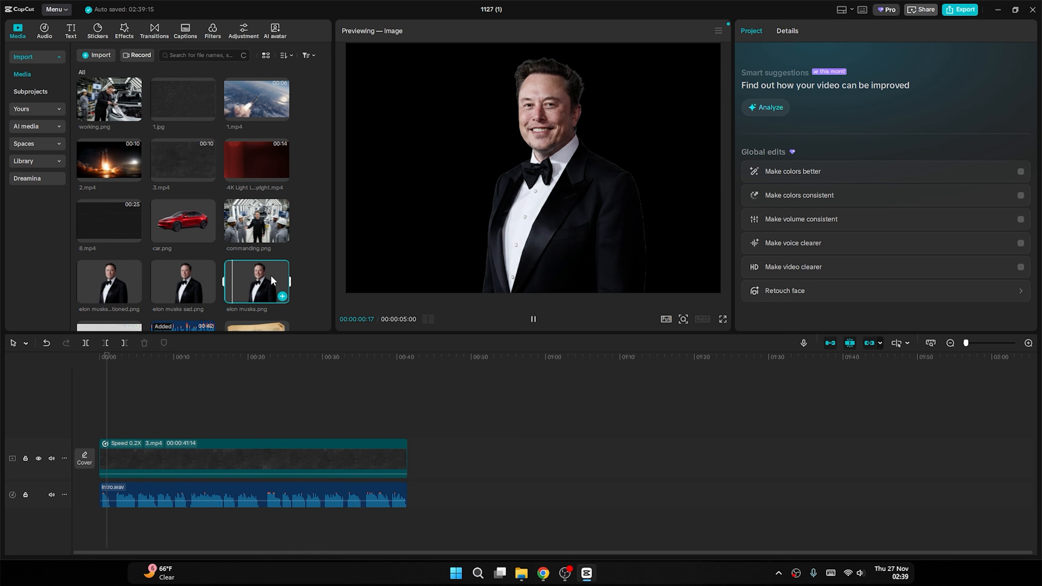
click(183, 281)
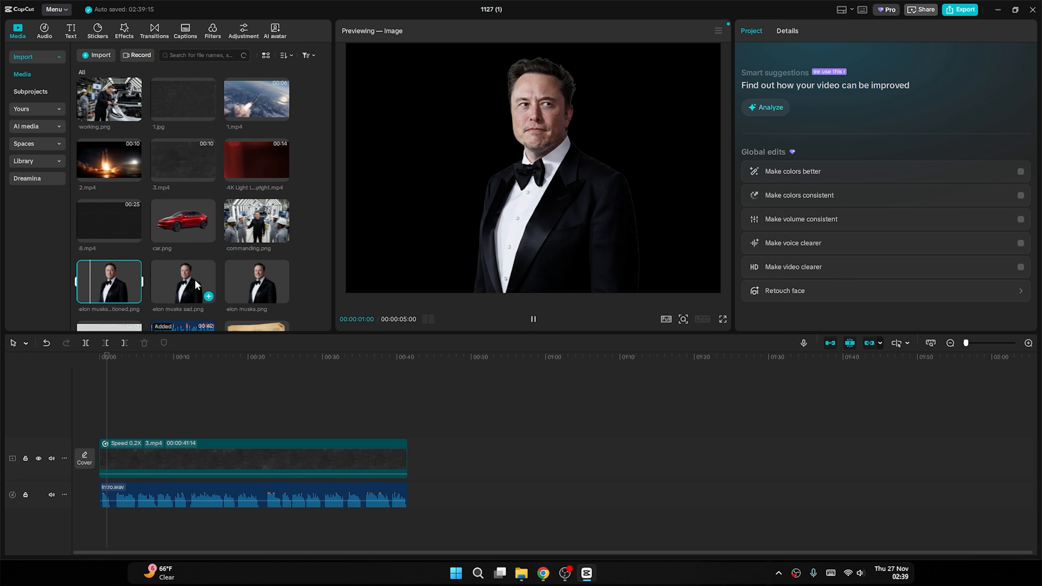
click(247, 277)
scroll(249, 273, down, 6)
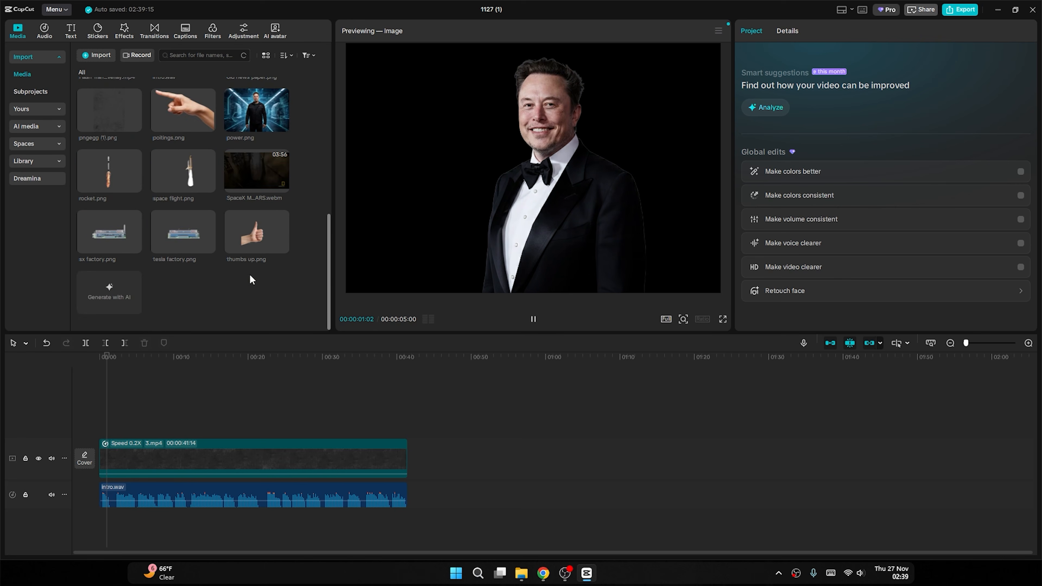
scroll(249, 274, up, 3)
scroll(249, 273, up, 3)
drag(253, 247, 96, 420)
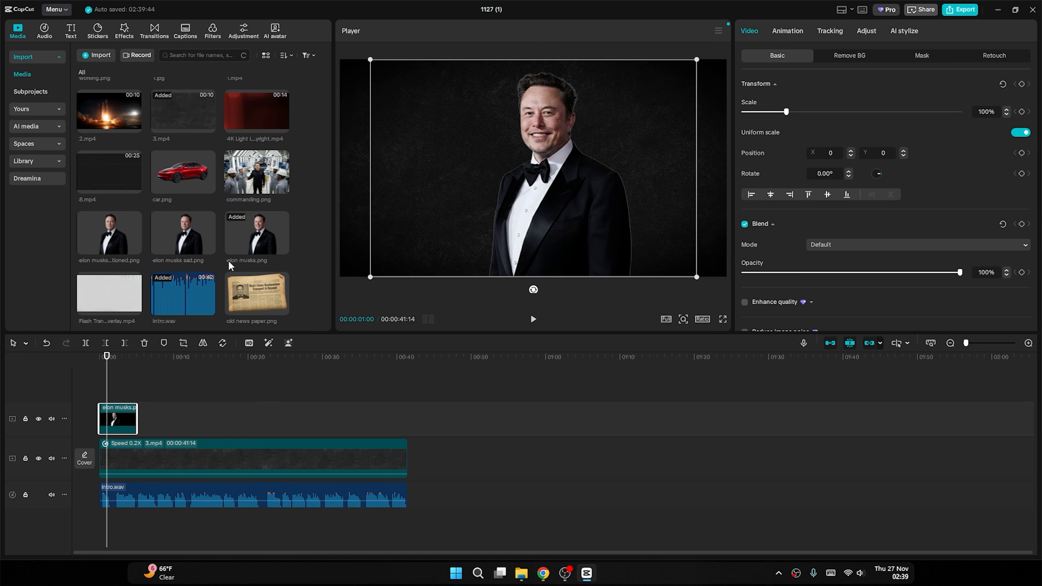
Preview elon musks sad.png and play back the narration from about 5 seconds to 00:00:09:20.
click(190, 230)
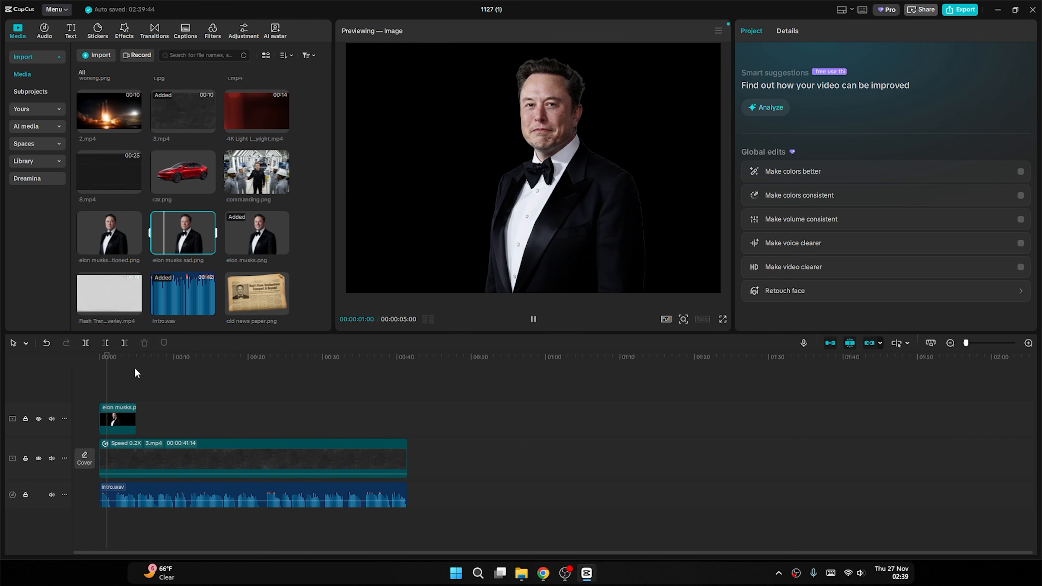
drag(172, 360, 160, 373)
click(158, 364)
click(134, 365)
key(space)
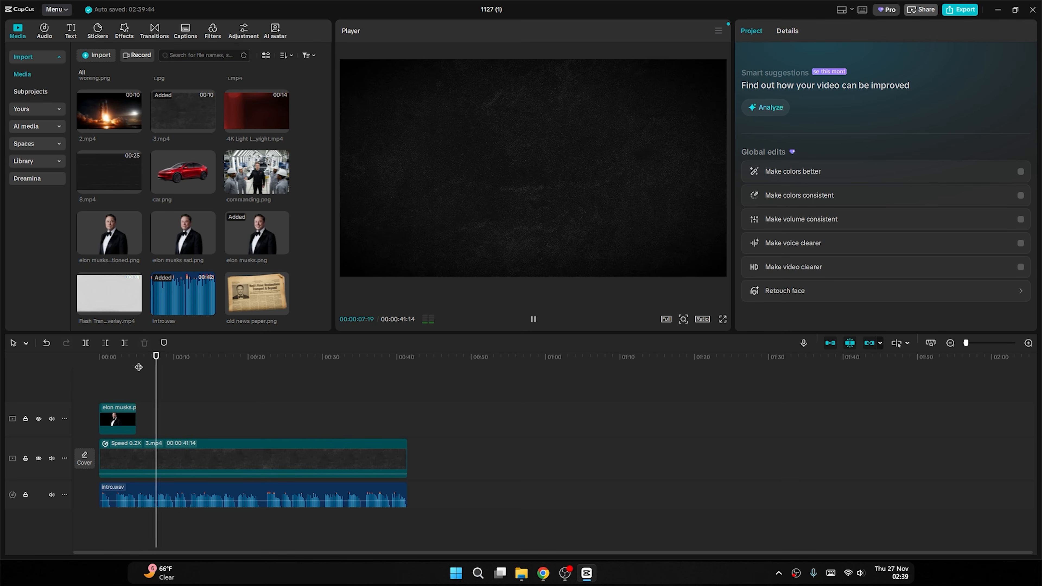
key(space)
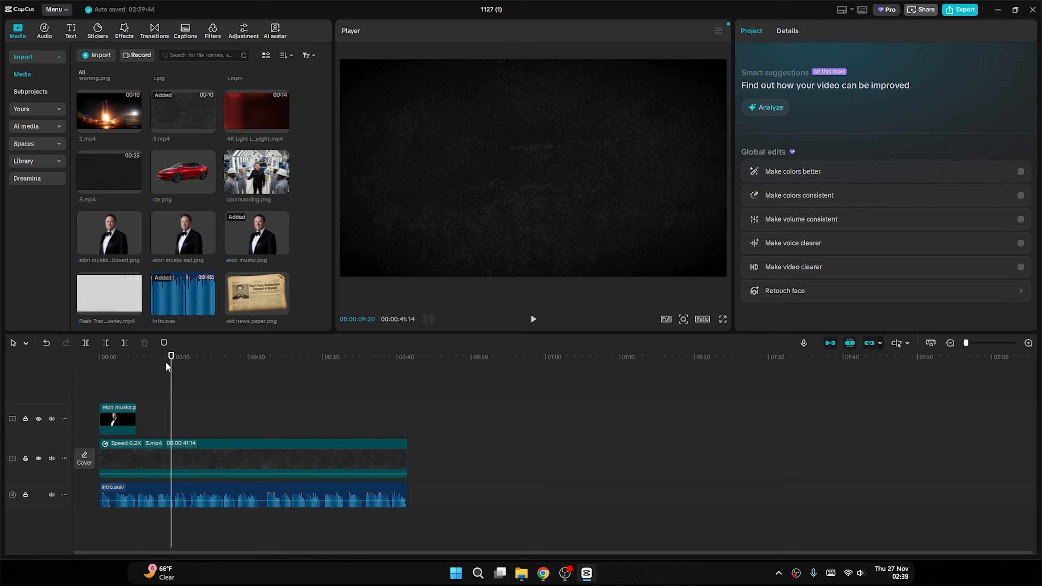
Preview the three Elon Musk portraits in turn to compare their facial expressions.
click(122, 224)
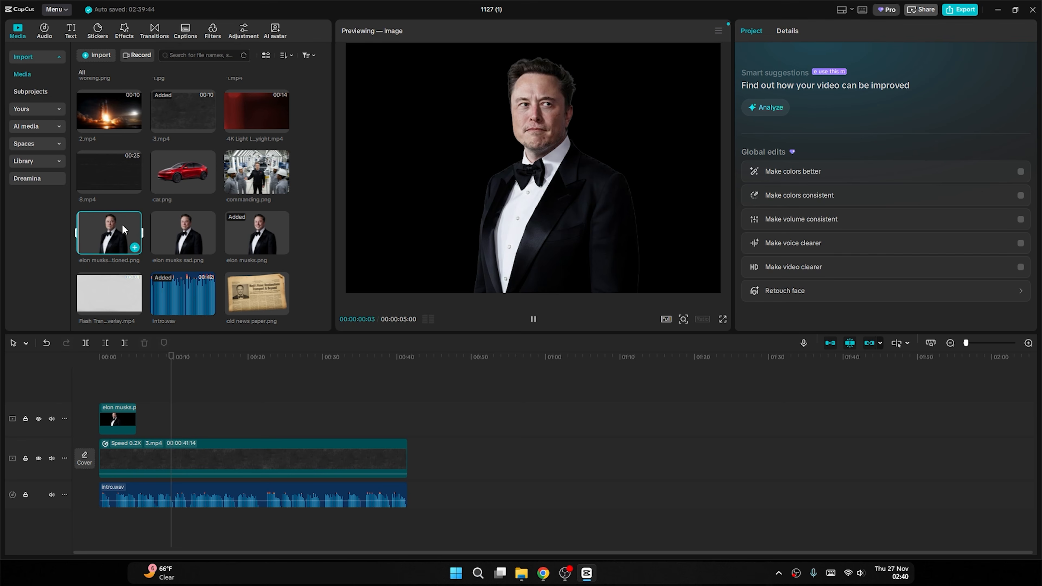
click(188, 229)
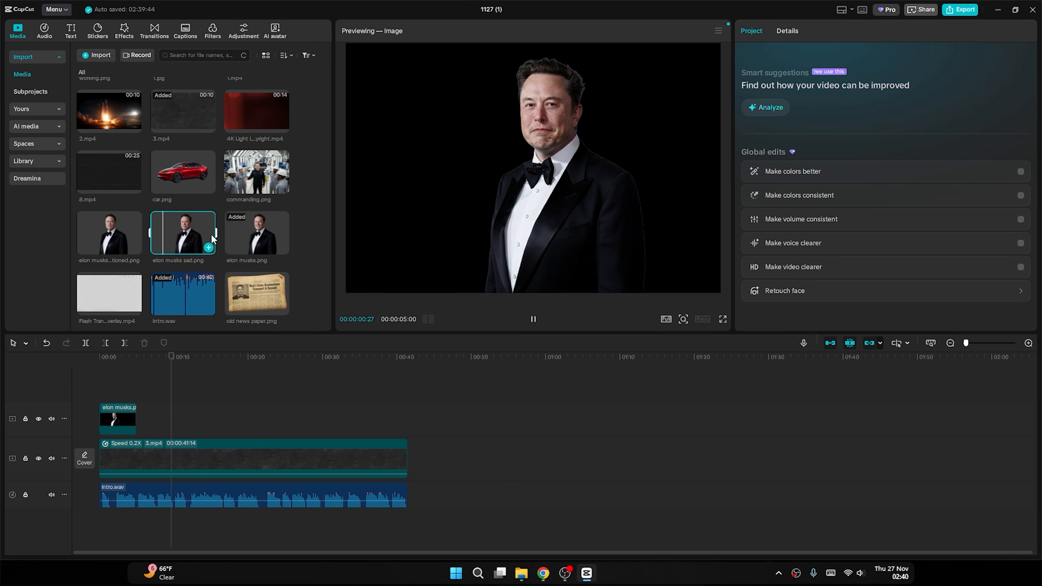
click(122, 237)
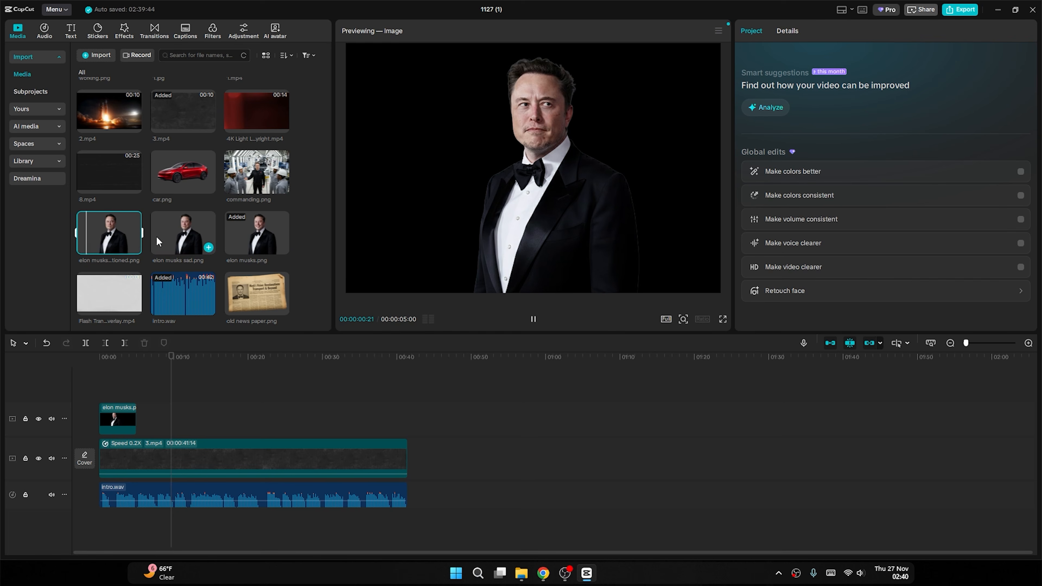
click(193, 236)
click(258, 231)
click(189, 235)
click(120, 234)
click(173, 234)
Place elon musks sad.png and the thoughtful portrait ending in "tioned.png" on separate new tracks, both aligned to the timeline start.
drag(183, 235, 103, 390)
drag(109, 234, 110, 388)
click(223, 418)
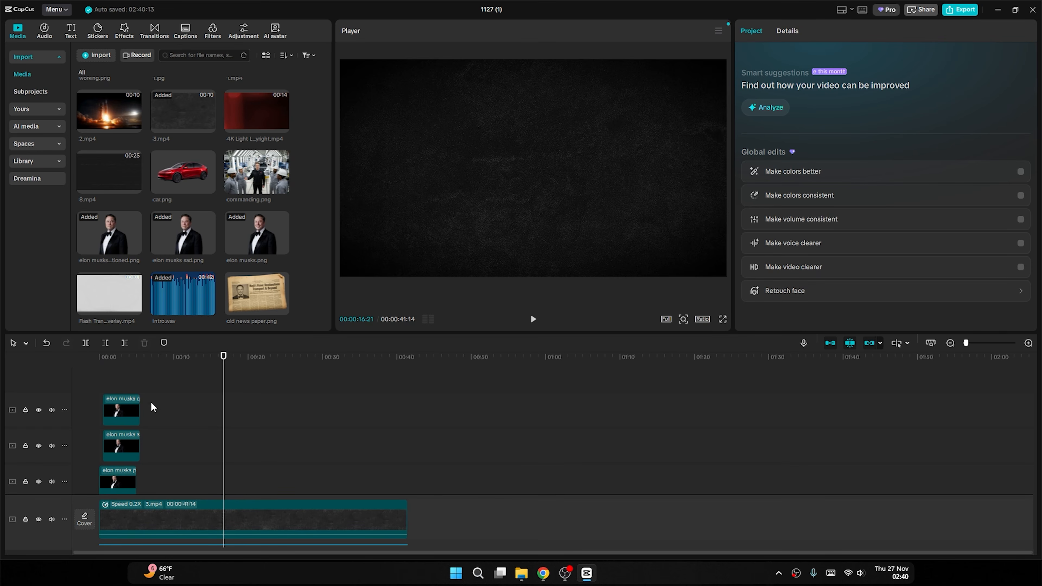
drag(166, 404, 101, 446)
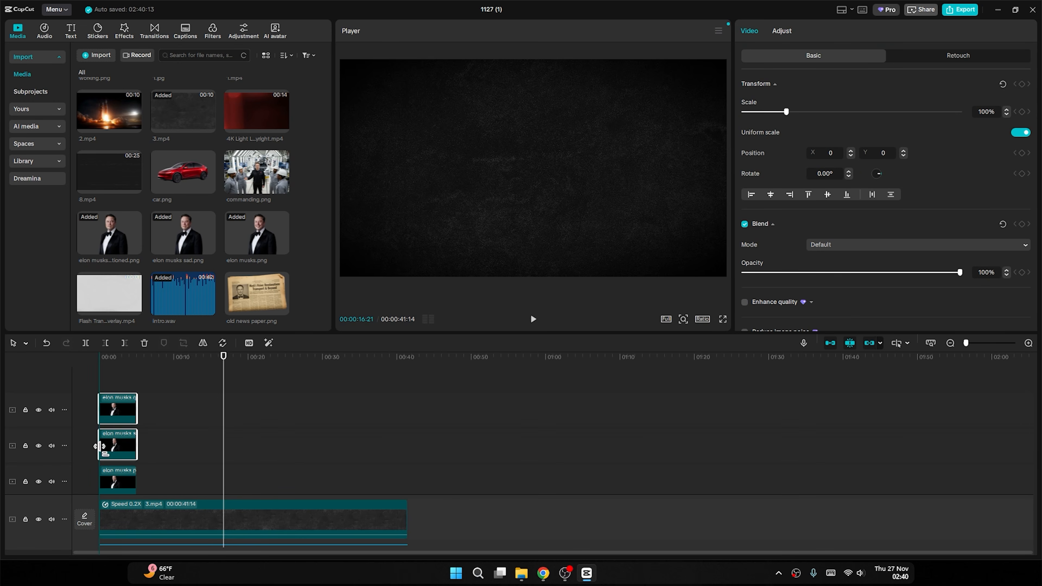
drag(118, 357, 97, 378)
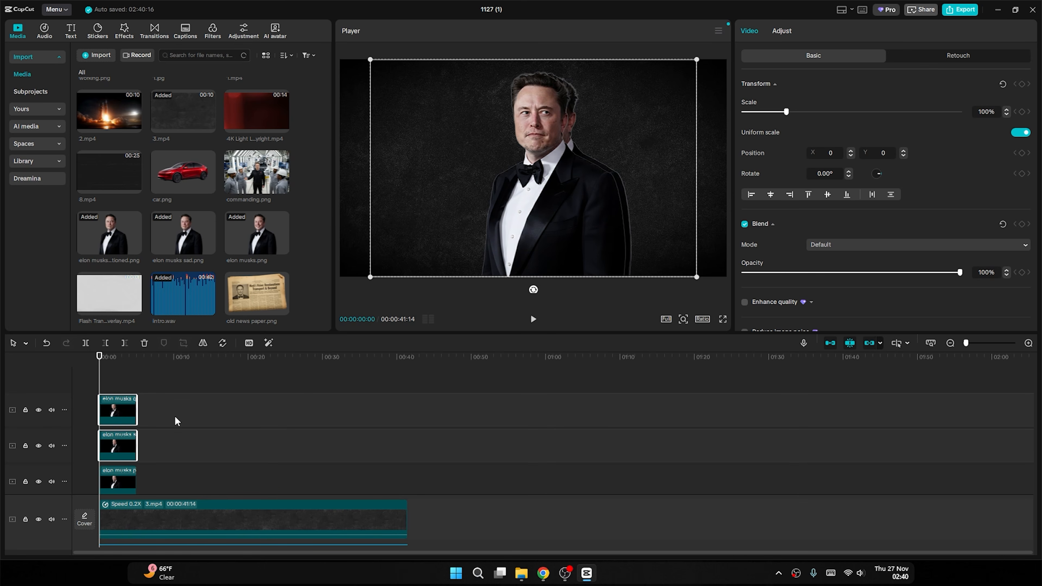
click(118, 479)
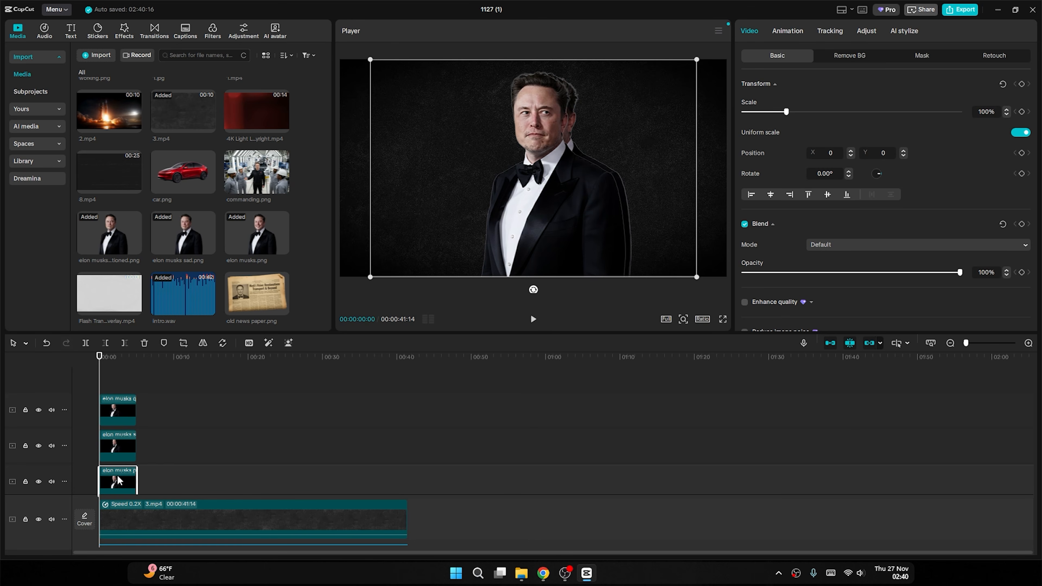
drag(99, 363, 118, 358)
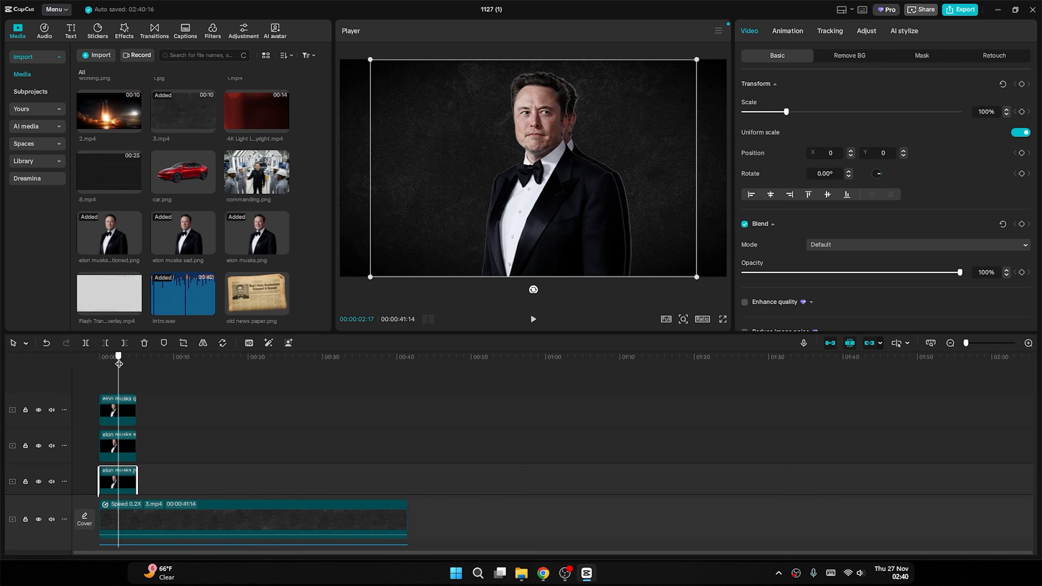
click(126, 414)
click(129, 448)
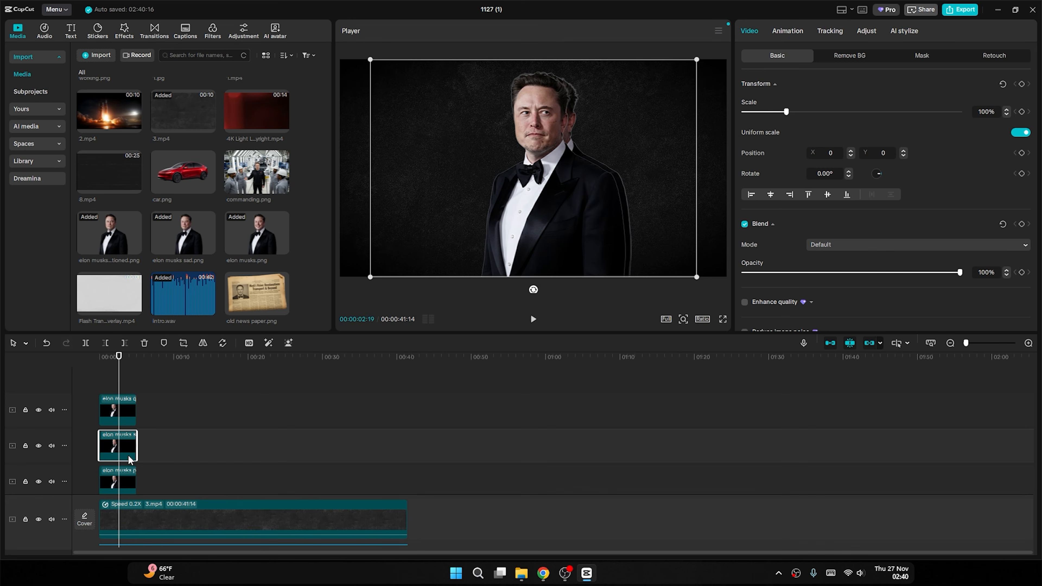
click(126, 479)
drag(550, 234, 560, 236)
key(ctrl+z)
Shift the thoughtful portrait on the topmost track to X 67, Y 0 in line with the other portraits.
click(128, 450)
drag(533, 205, 557, 190)
click(128, 409)
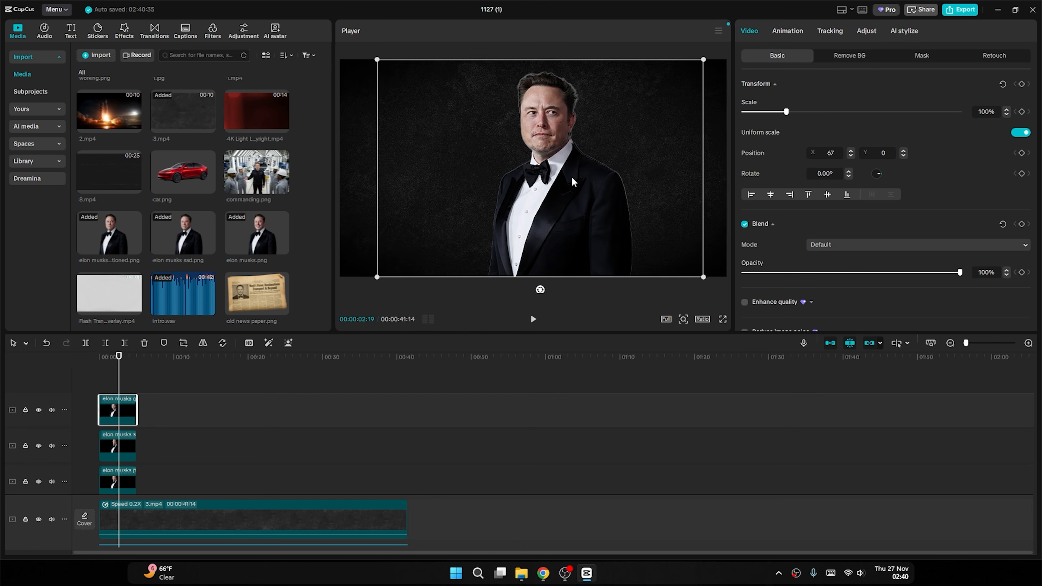
click(174, 445)
Check the portraits' alignment by toggling the upper two tracks' visibility, and move elon musks sad.png to the topmost track.
click(101, 377)
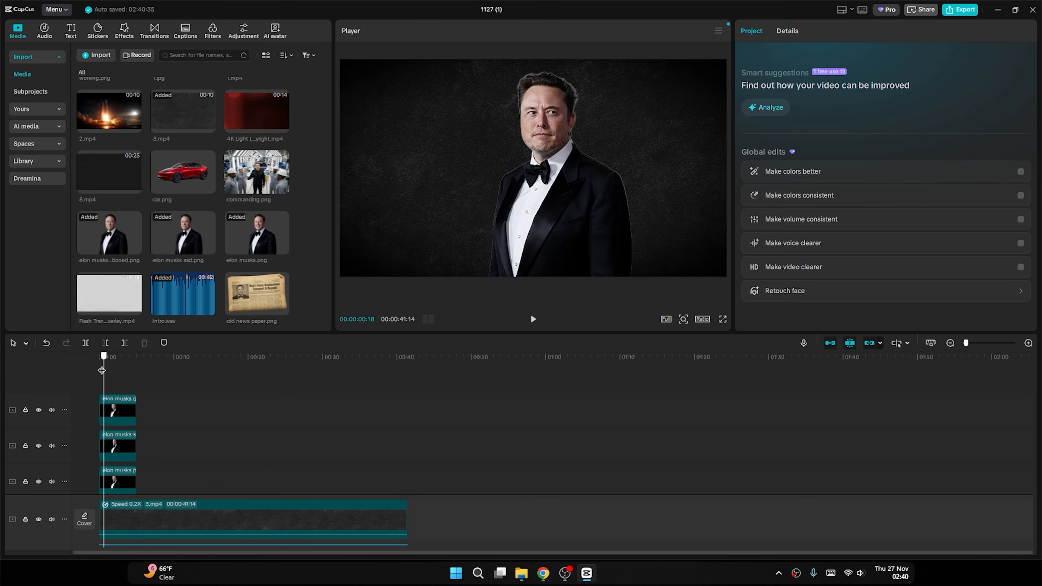
click(38, 410)
click(38, 446)
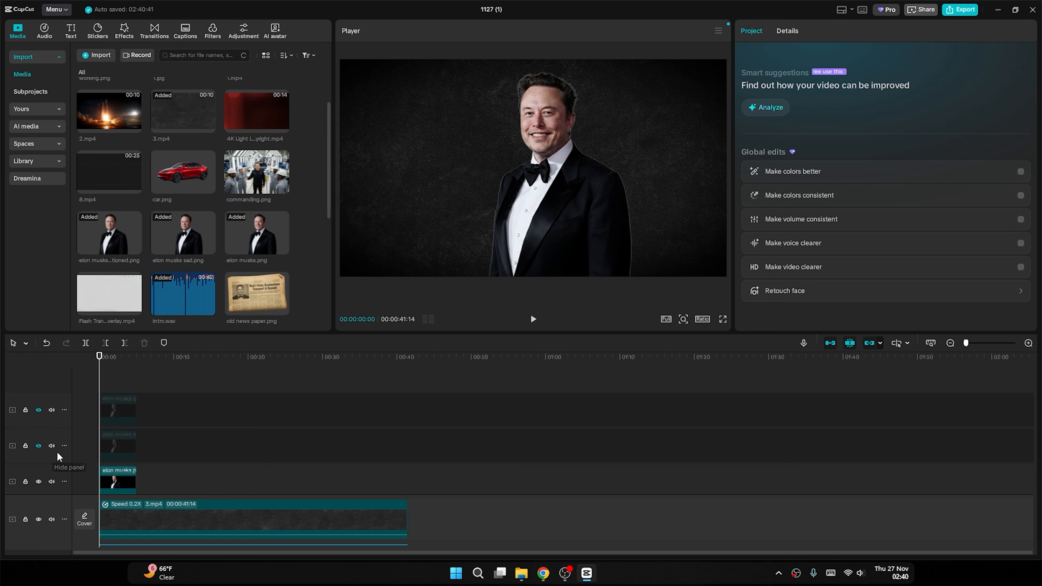
click(38, 446)
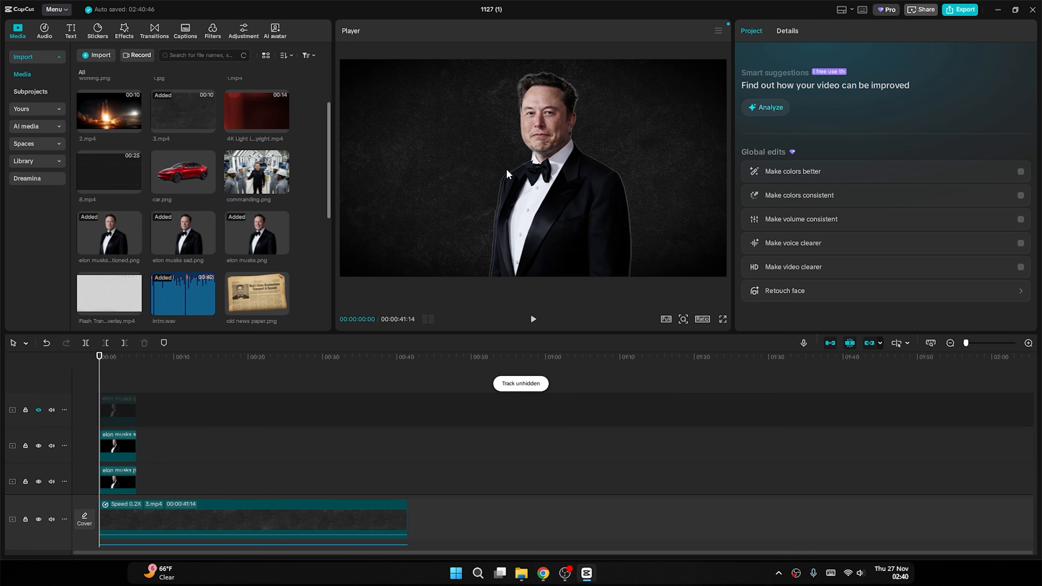
click(39, 446)
click(38, 410)
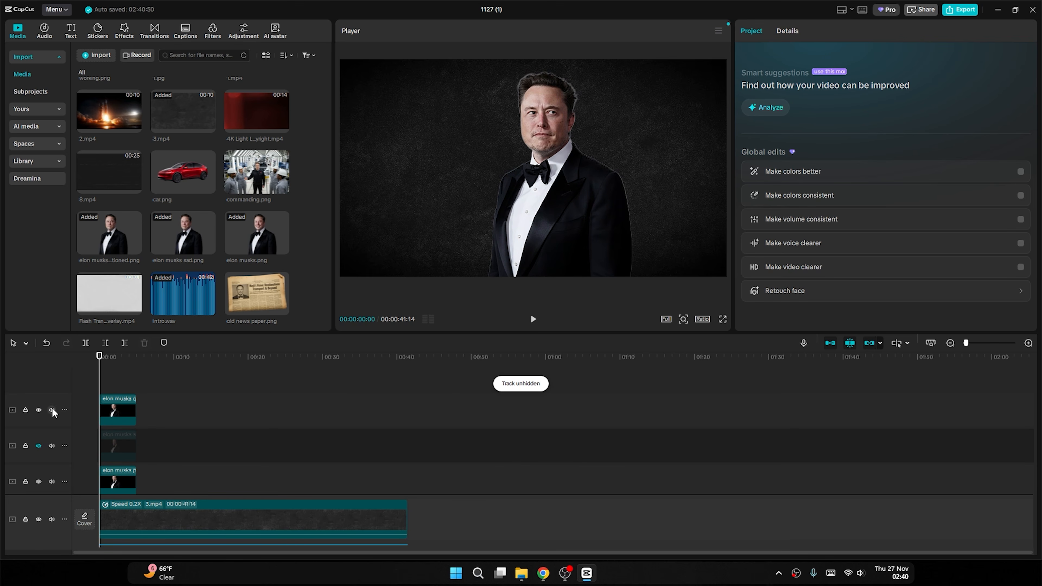
click(38, 446)
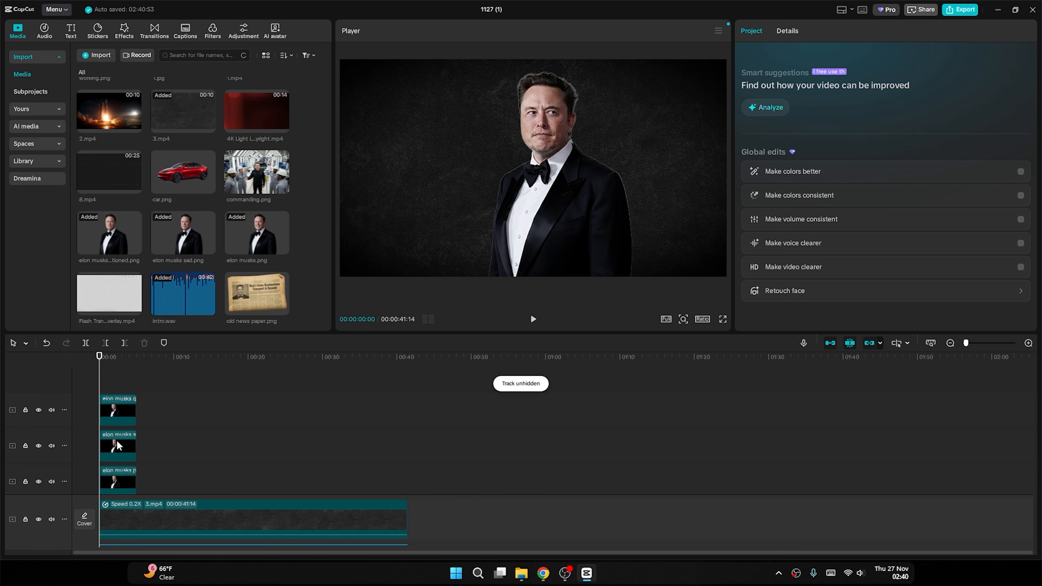
drag(120, 446, 115, 400)
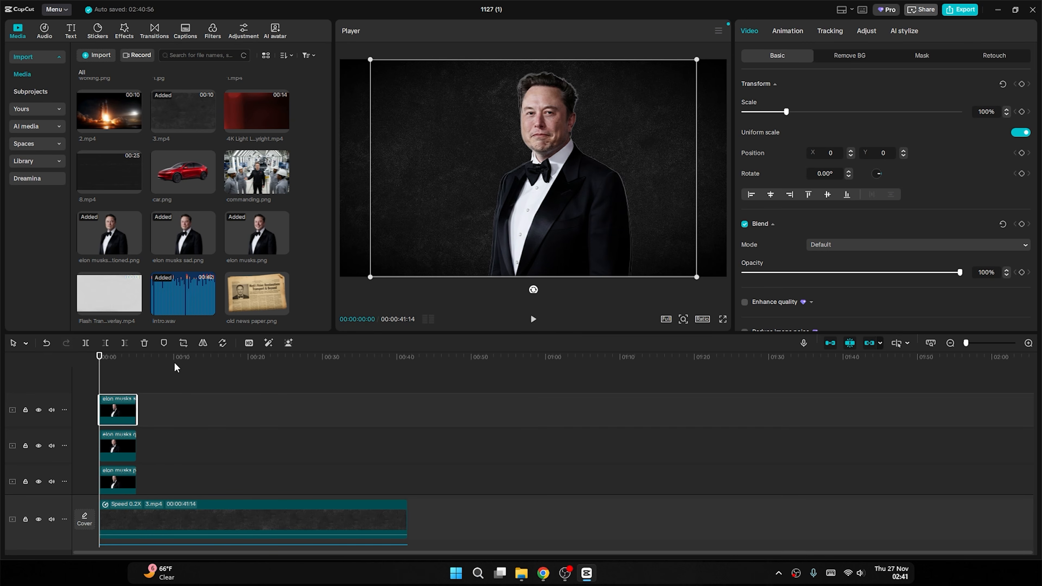
Scale all three portraits together to 91% and shift them left and down, placing elon musks.png at X -188, Y -143.
drag(164, 407, 99, 481)
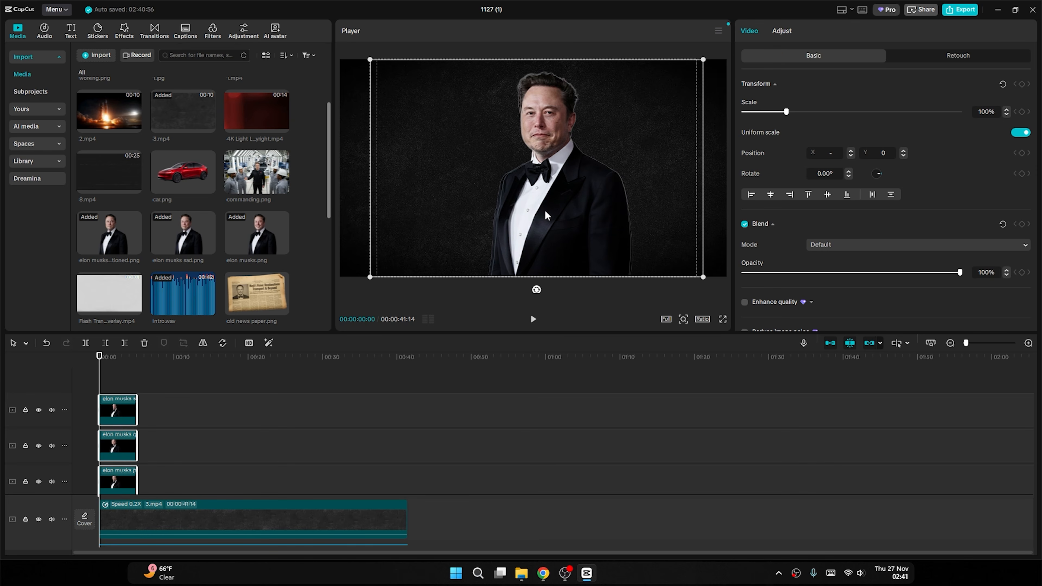
drag(571, 202, 554, 206)
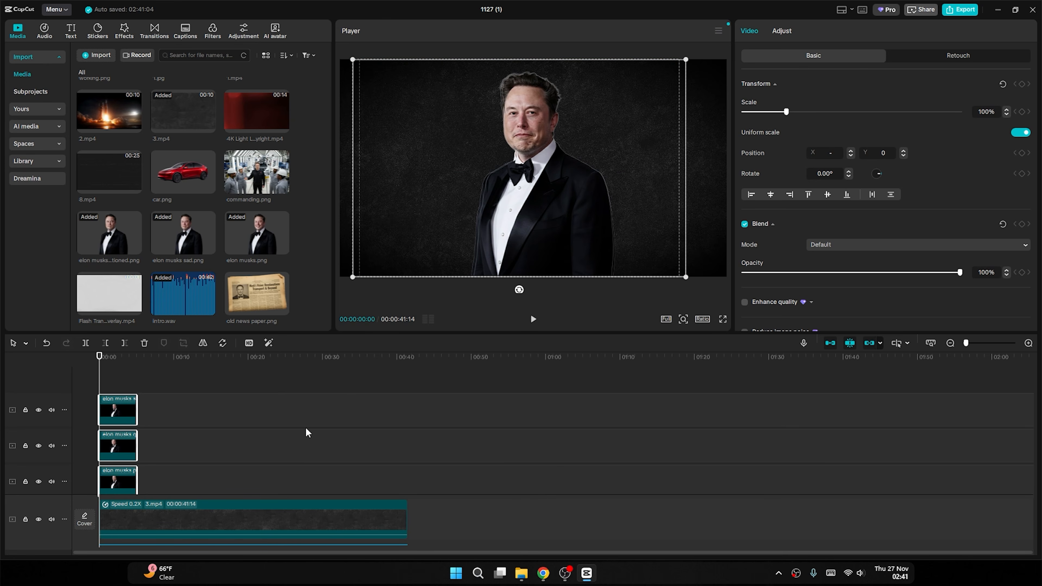
drag(783, 113, 784, 115)
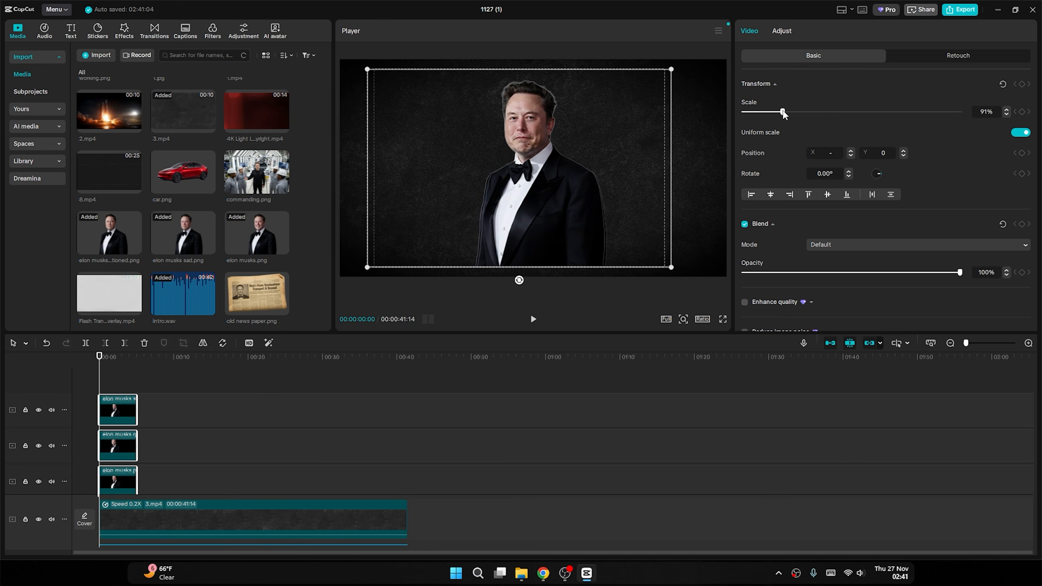
click(422, 443)
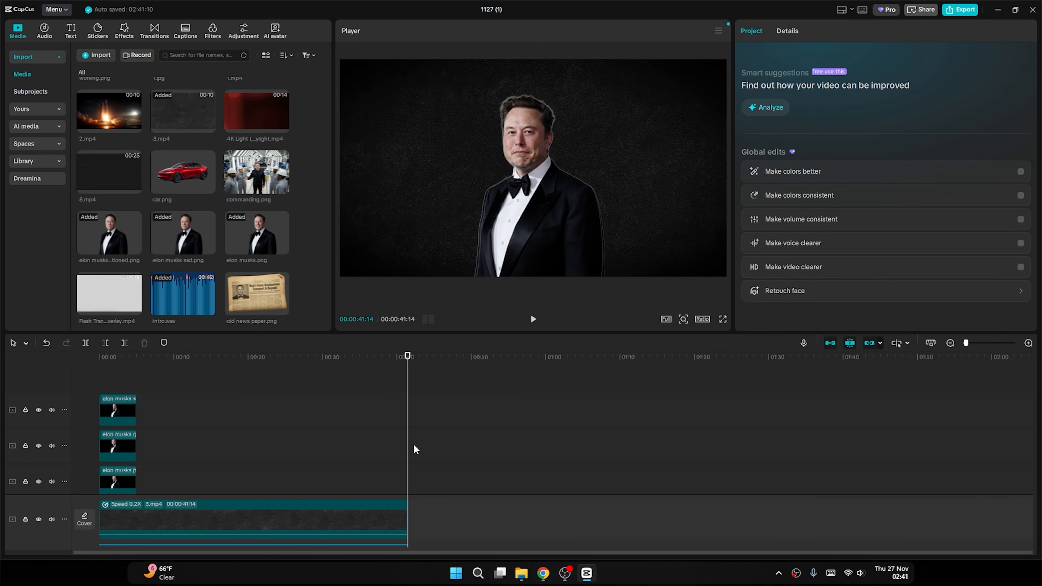
click(95, 373)
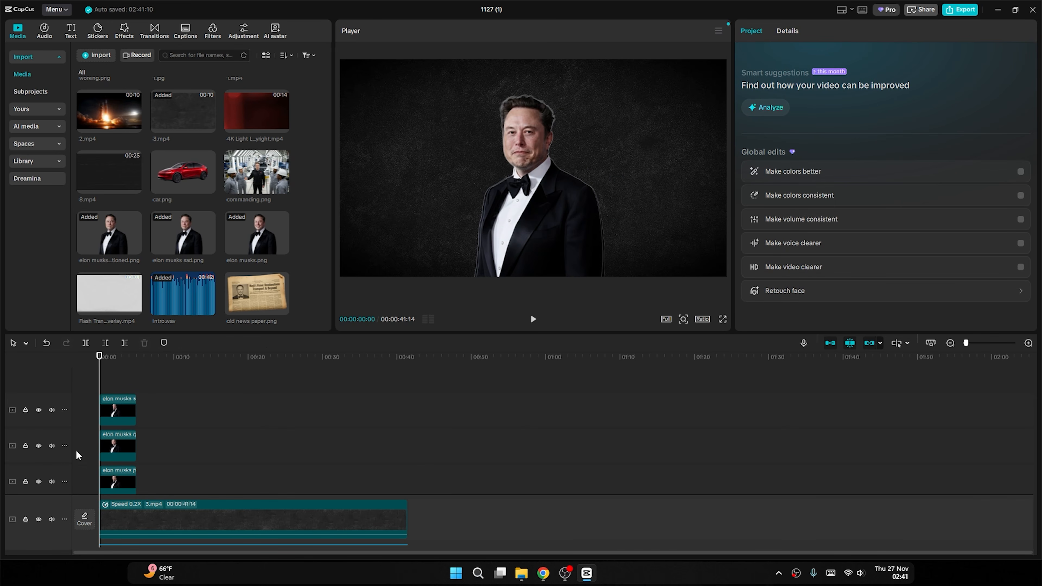
Hide the upper two portrait tracks and select the elon musks.png clip.
click(39, 410)
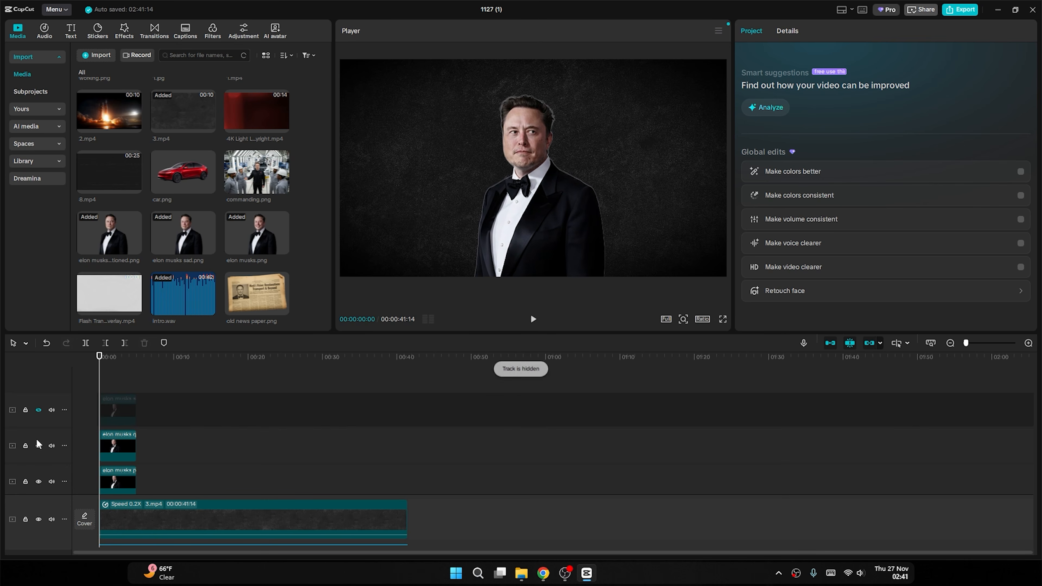
click(38, 446)
click(121, 483)
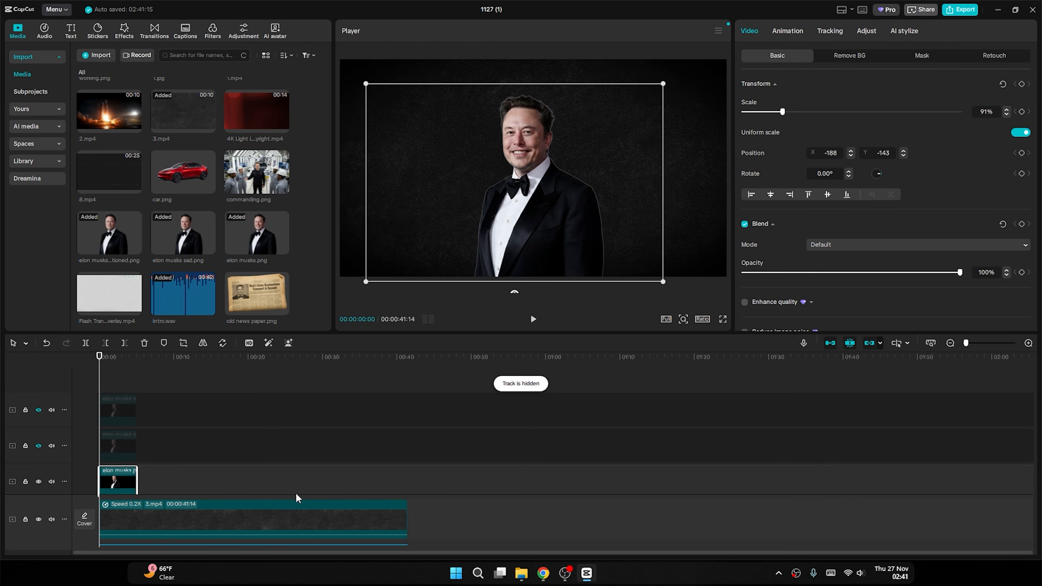
Keyframe elon musks.png's position at 00:00:01:04, and move it below the frame at 00:00:00:00 to X -186, Y -2198.
drag(969, 343, 977, 345)
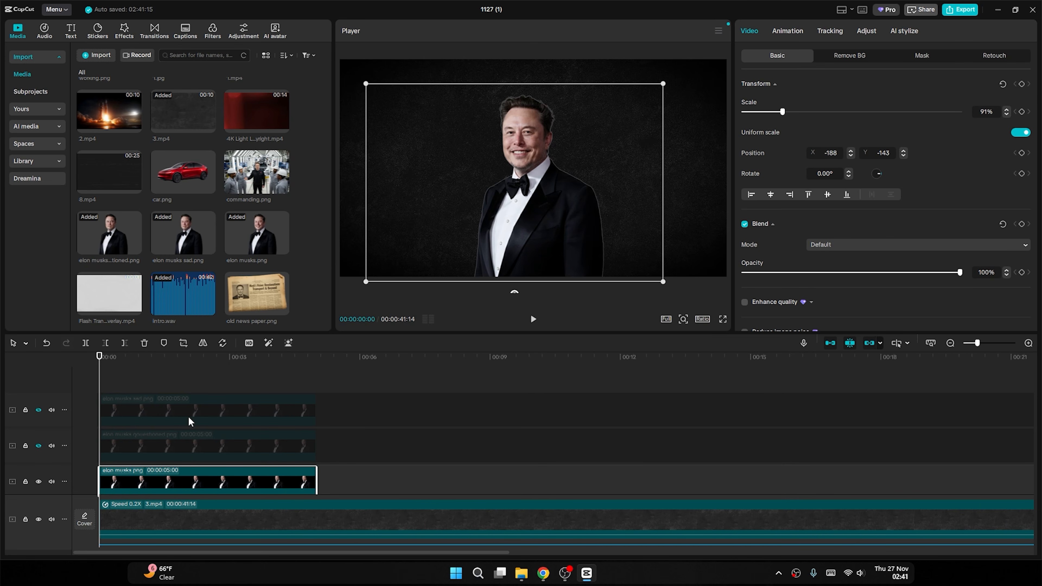
key(space)
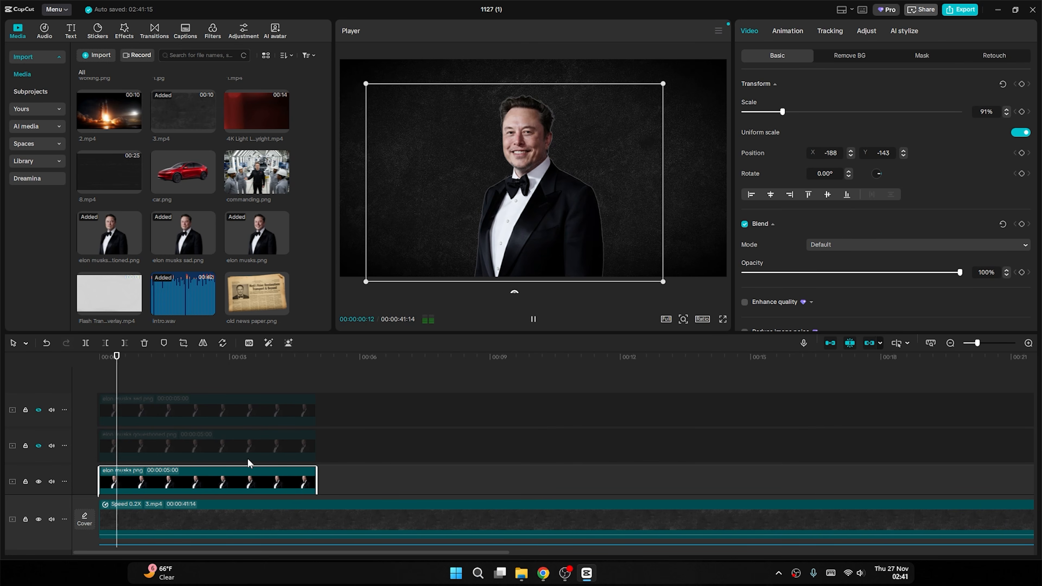
key(space)
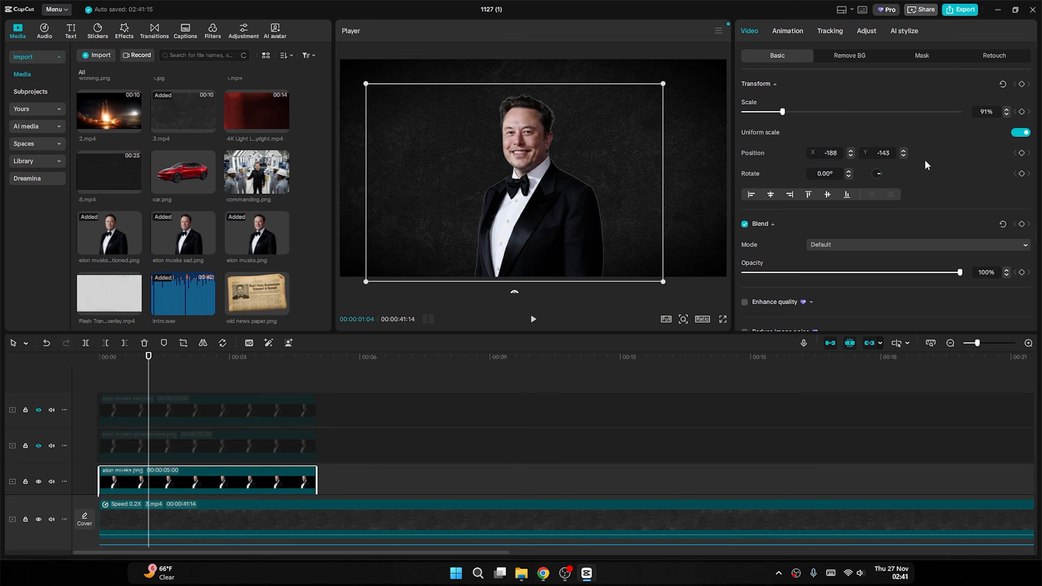
click(1022, 153)
drag(149, 357, 100, 357)
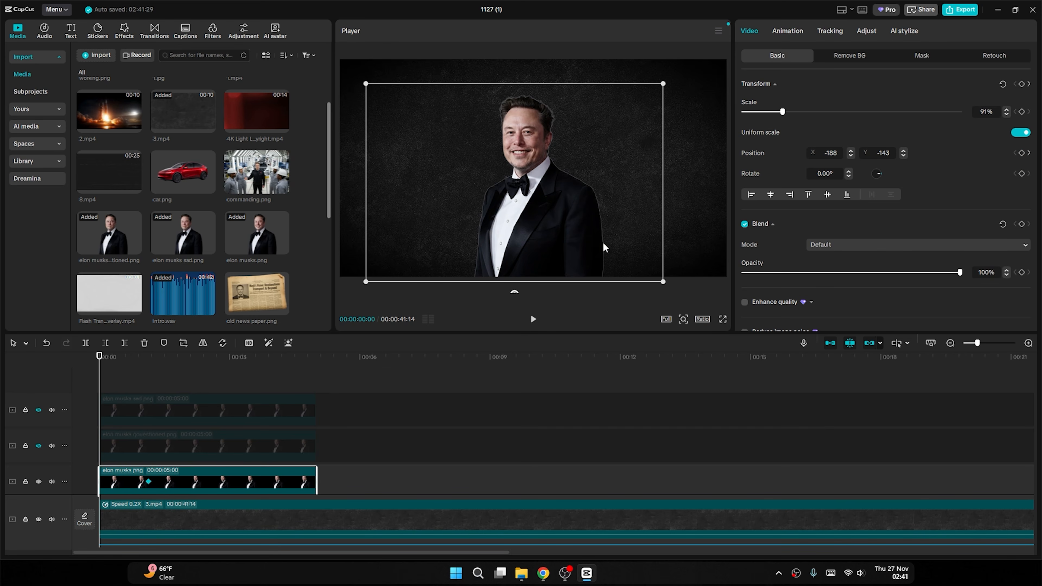
drag(535, 152, 528, 361)
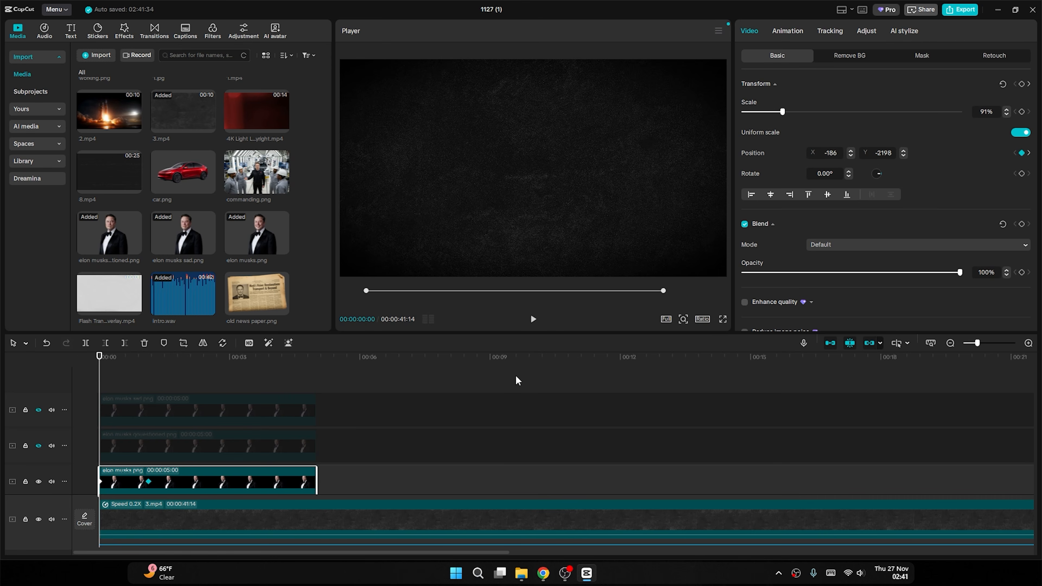
Show the variable speed animation graph for elon musks.png's position keyframes.
right_click(146, 482)
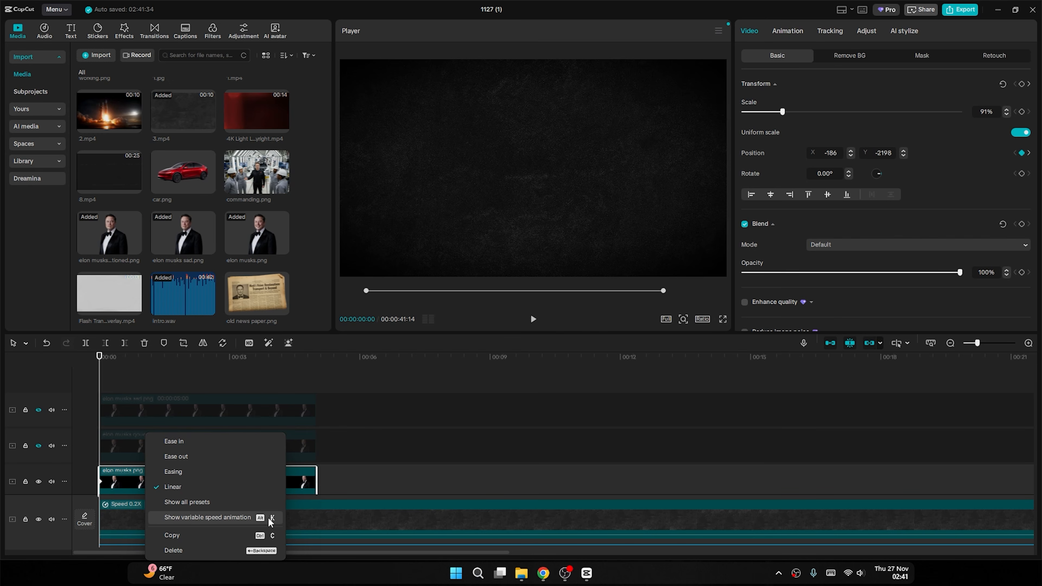
click(228, 518)
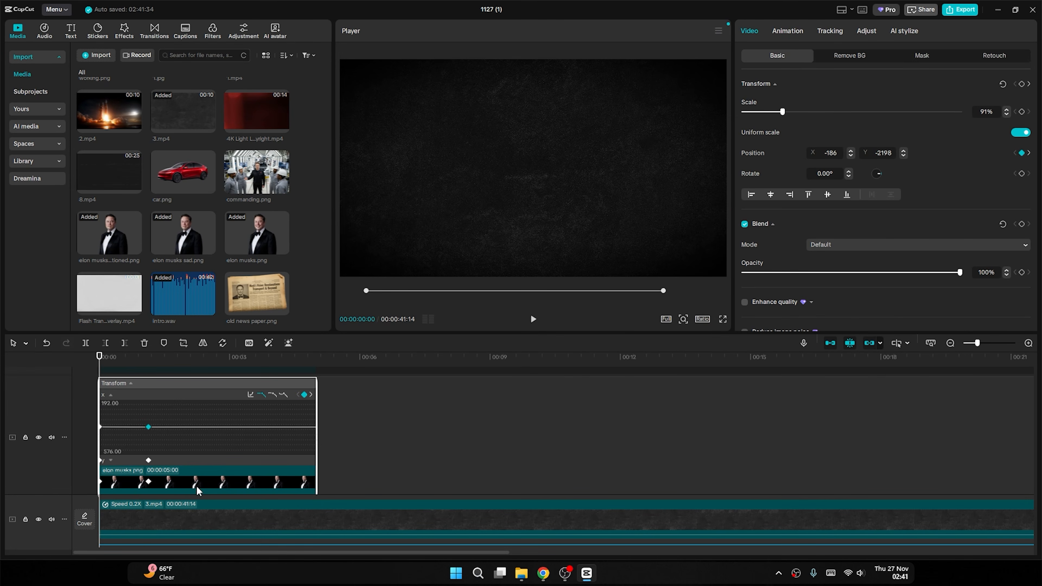
click(148, 429)
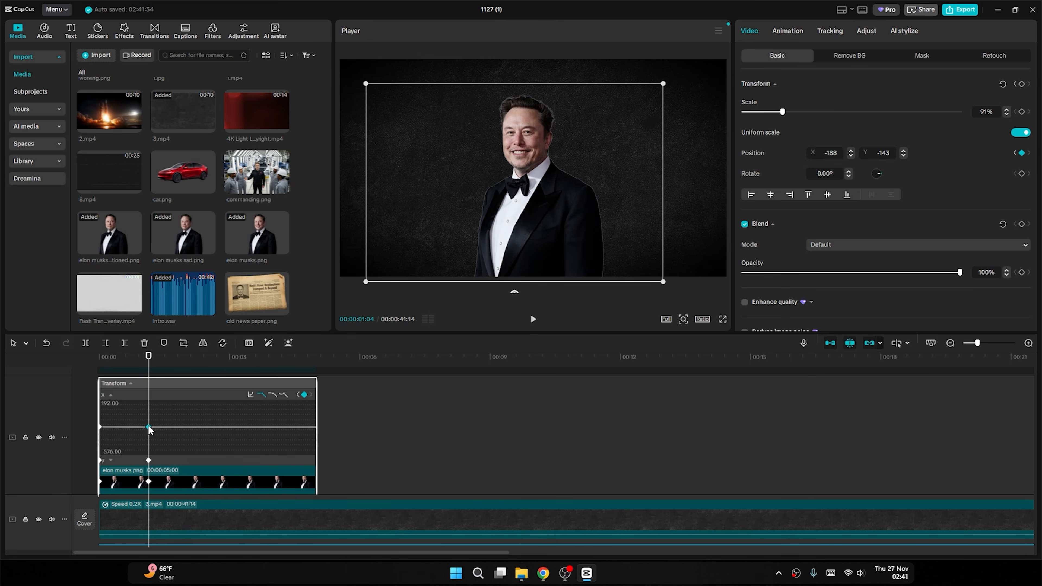
click(251, 394)
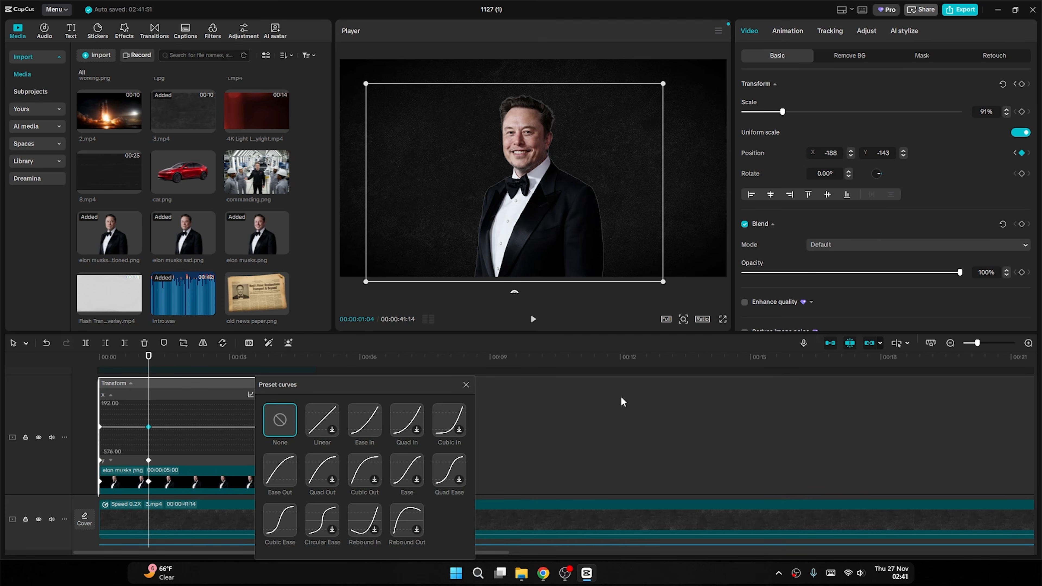
click(505, 413)
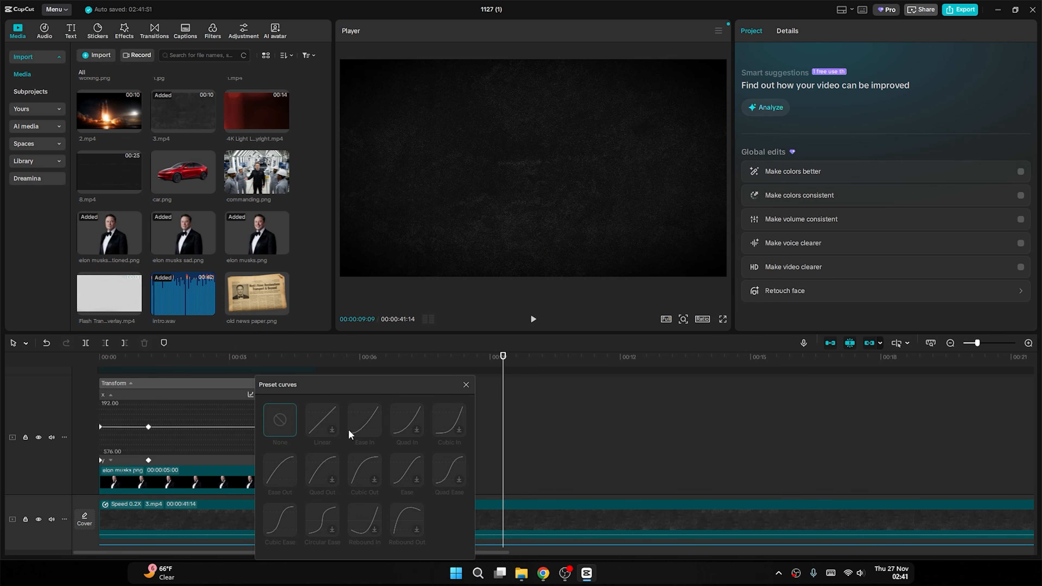
click(466, 385)
drag(162, 371, 121, 360)
click(194, 485)
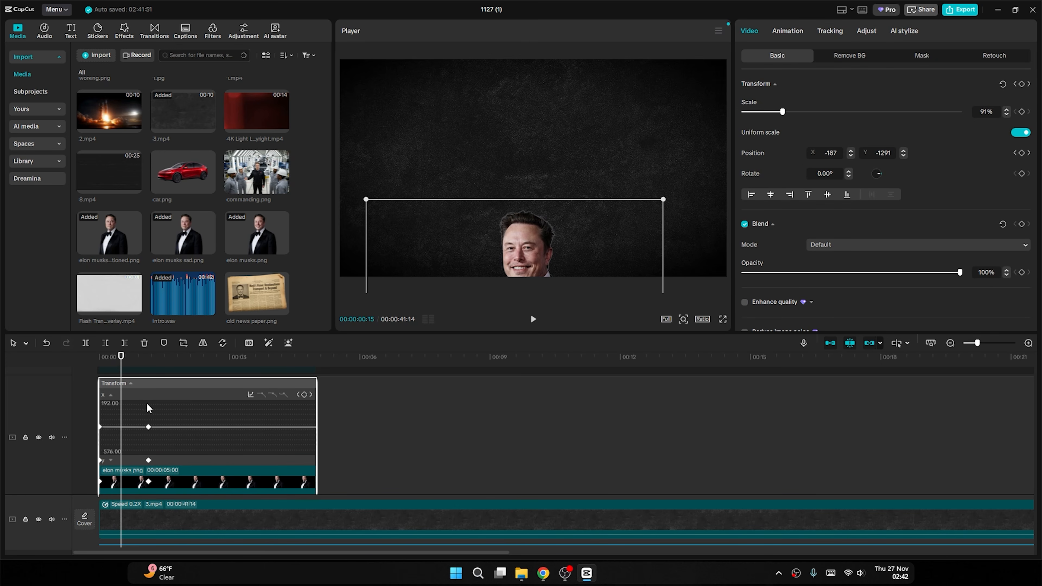
Apply the Cubic Ease preset curve to elon musks.png's Y position keyframe at 00:00:01:04.
click(110, 395)
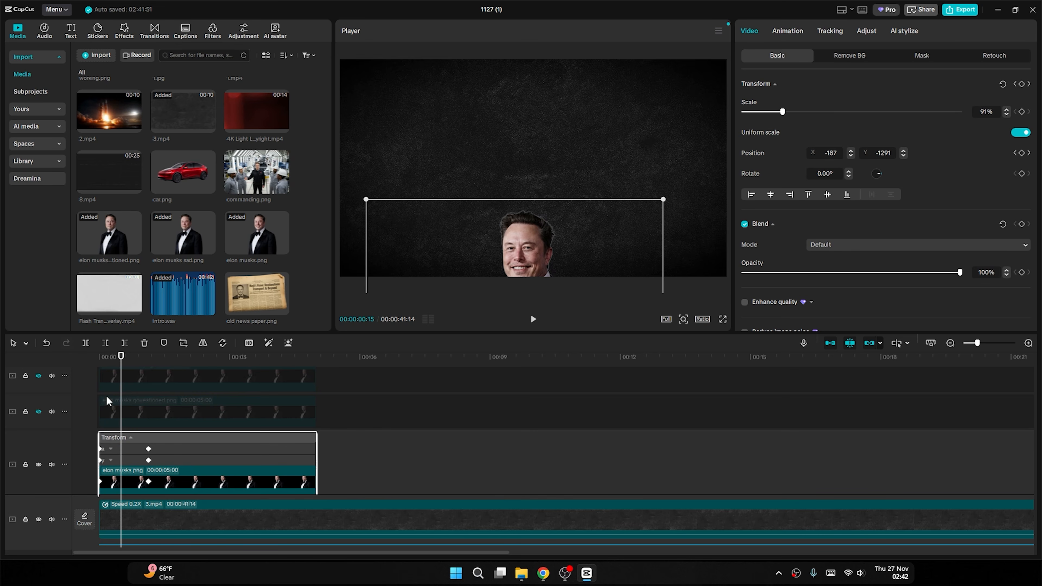
click(111, 461)
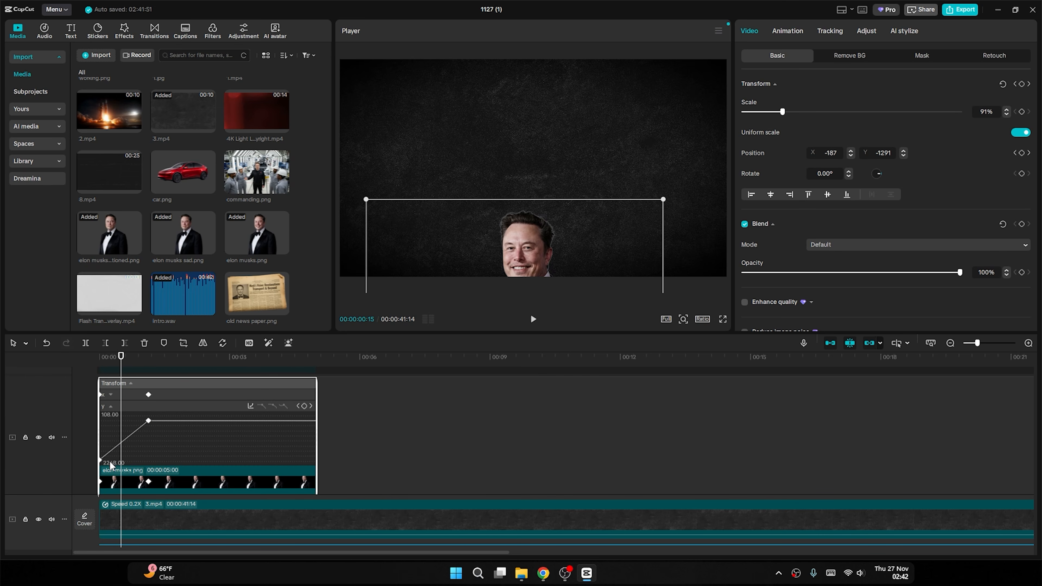
click(149, 421)
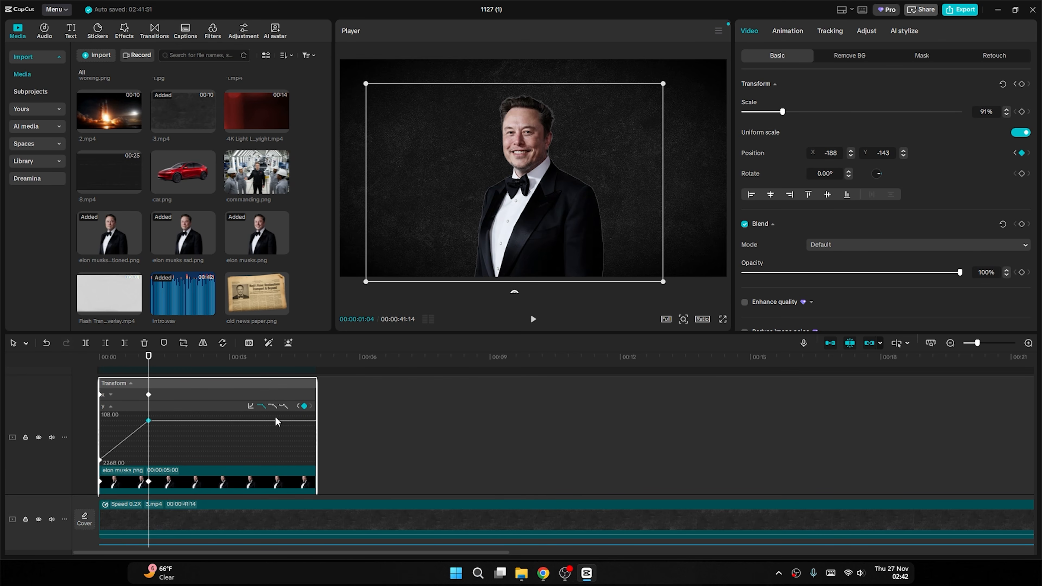
click(251, 405)
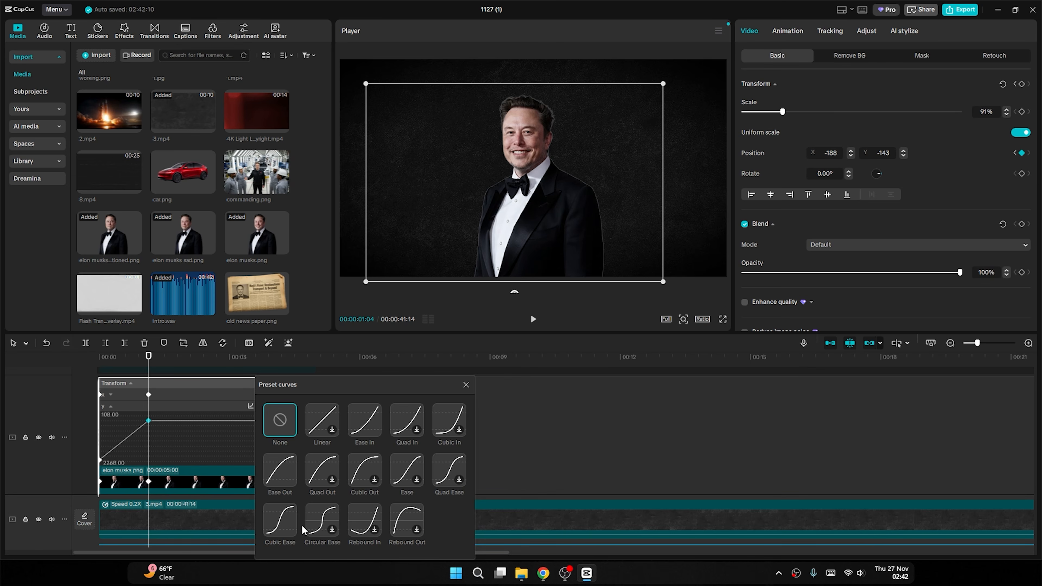
click(279, 525)
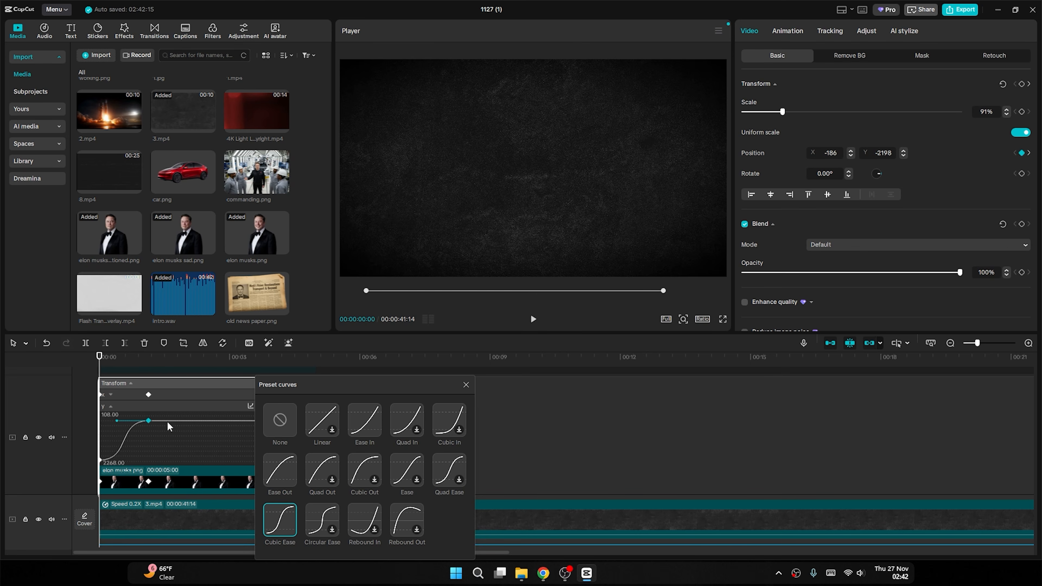
click(466, 385)
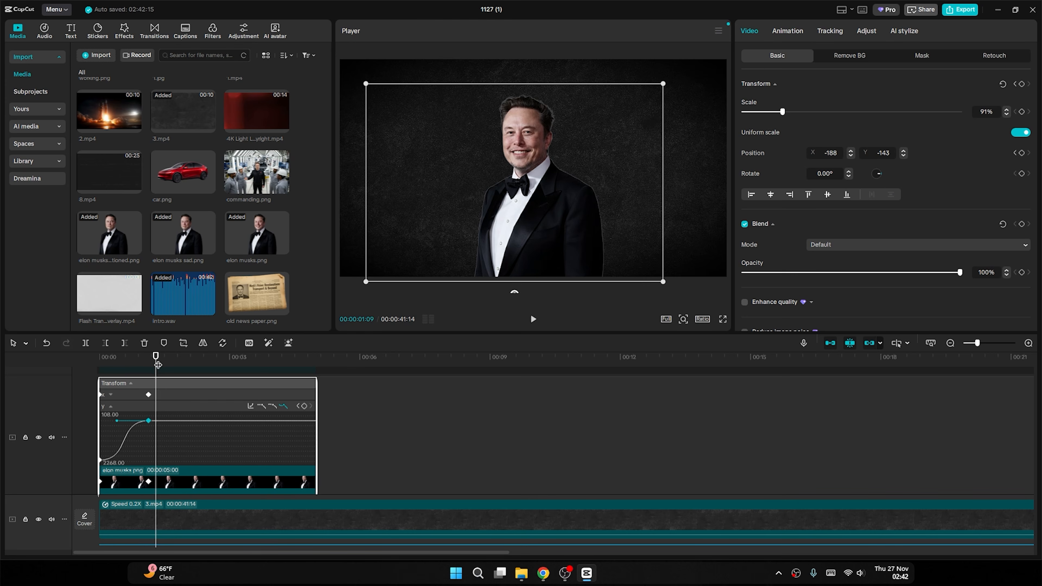
Play elon musks.png's eased entrance from the start twice to check it, and close the clip's animation graph.
drag(158, 365, 92, 370)
key(space)
key(space)
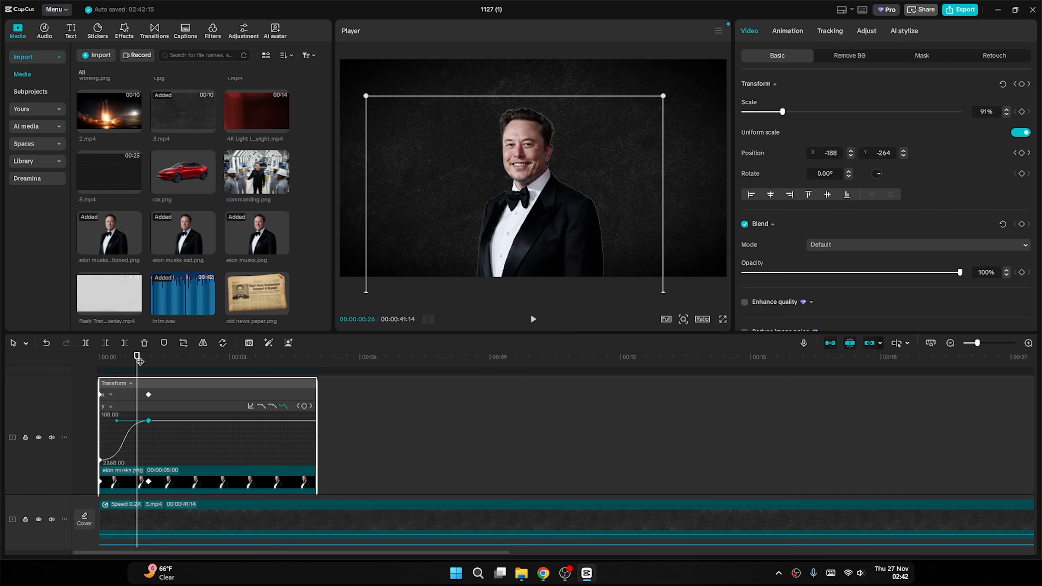
drag(139, 360, 99, 364)
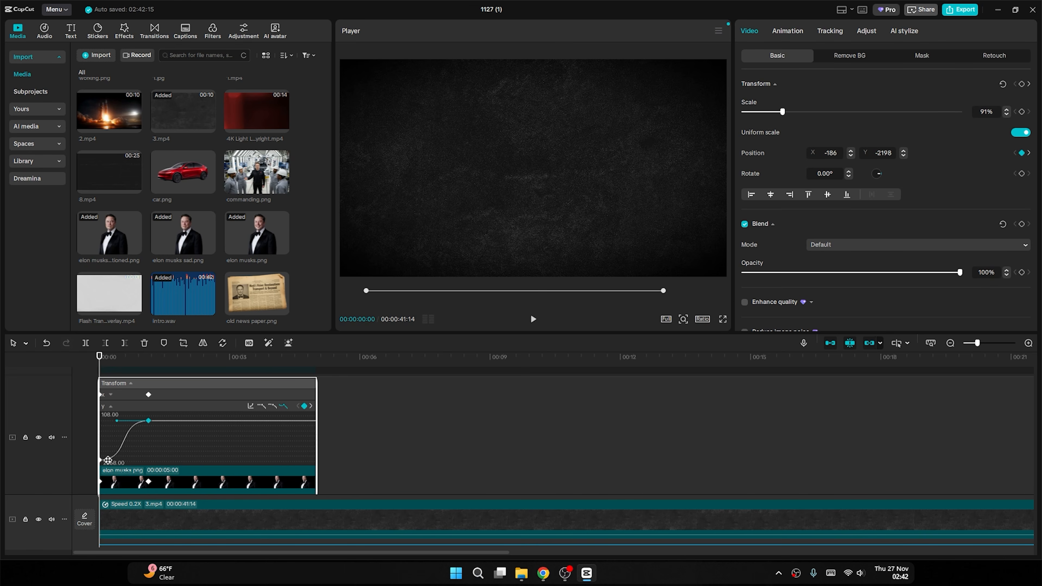
key(space)
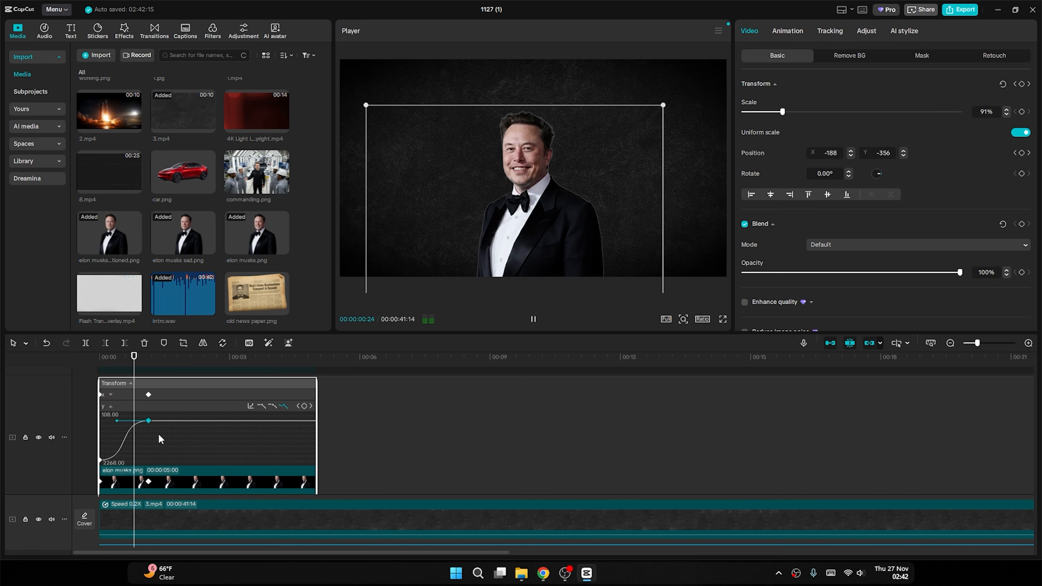
key(space)
click(267, 387)
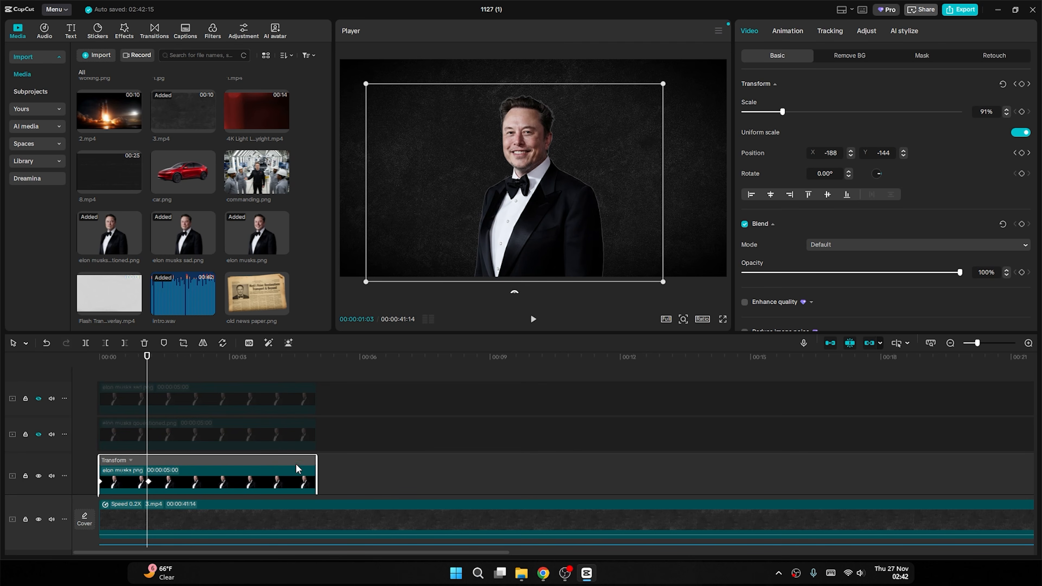
double_click(266, 469)
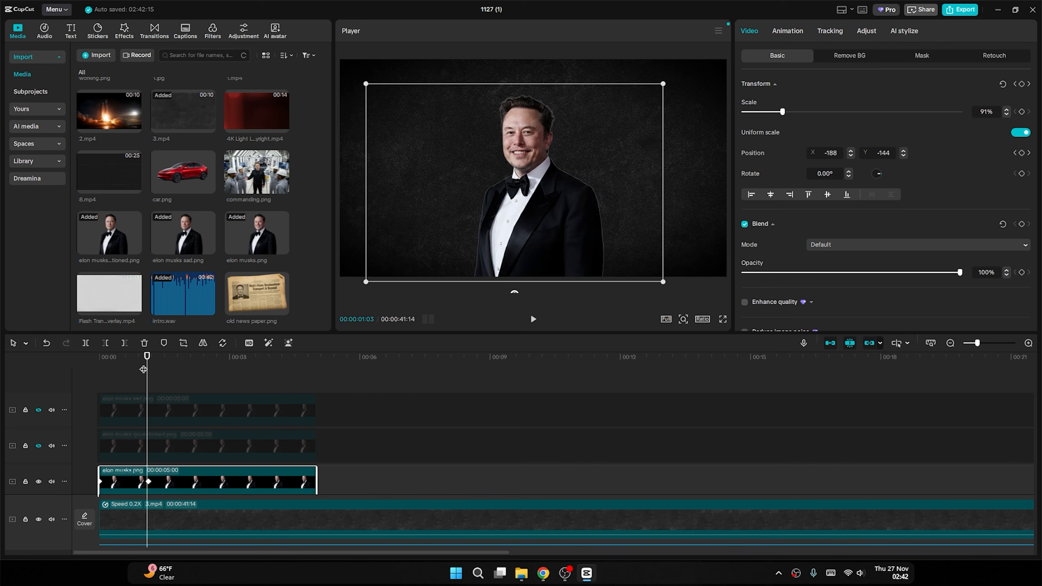
Play the intro from the start and replay the stretch after the portraits end, listening for how long they must last.
click(91, 360)
key(space)
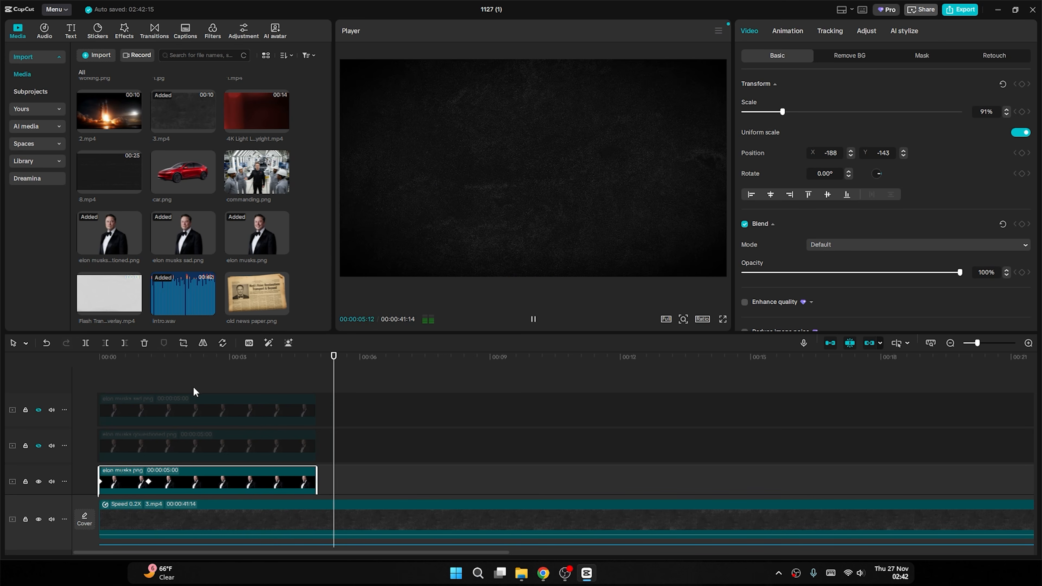
key(space)
click(261, 371)
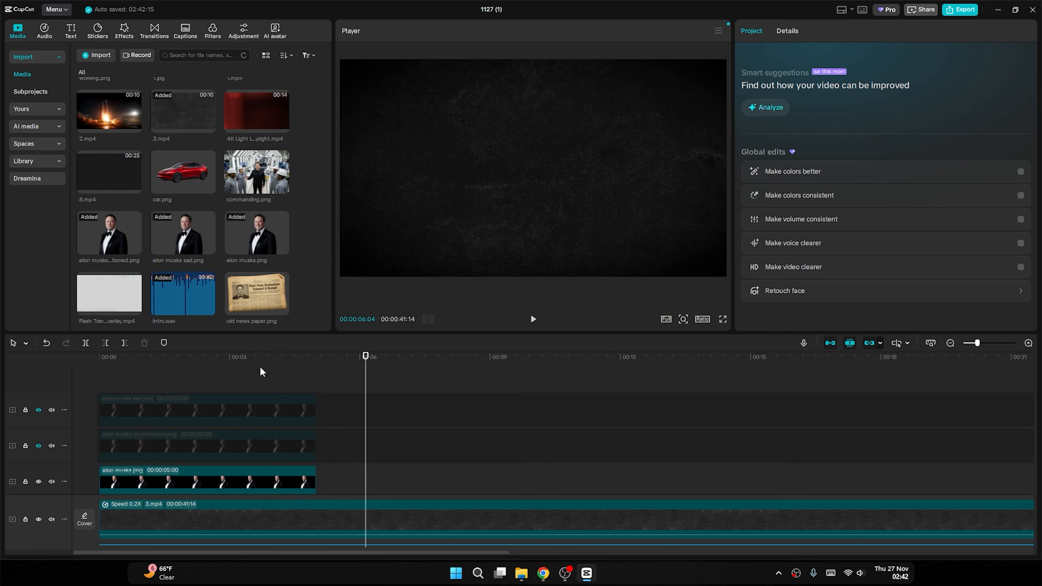
click(241, 367)
key(space)
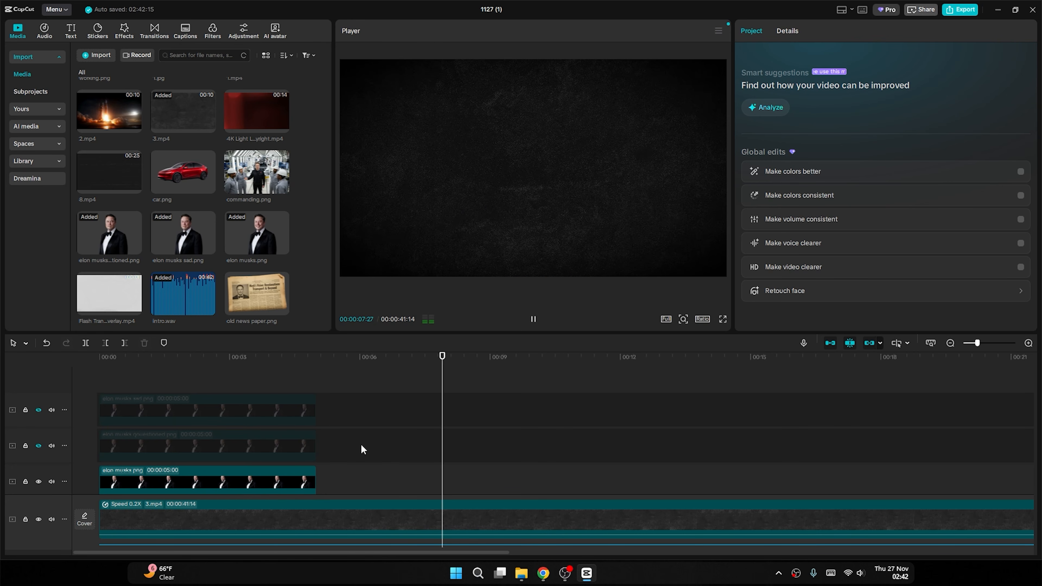
click(340, 357)
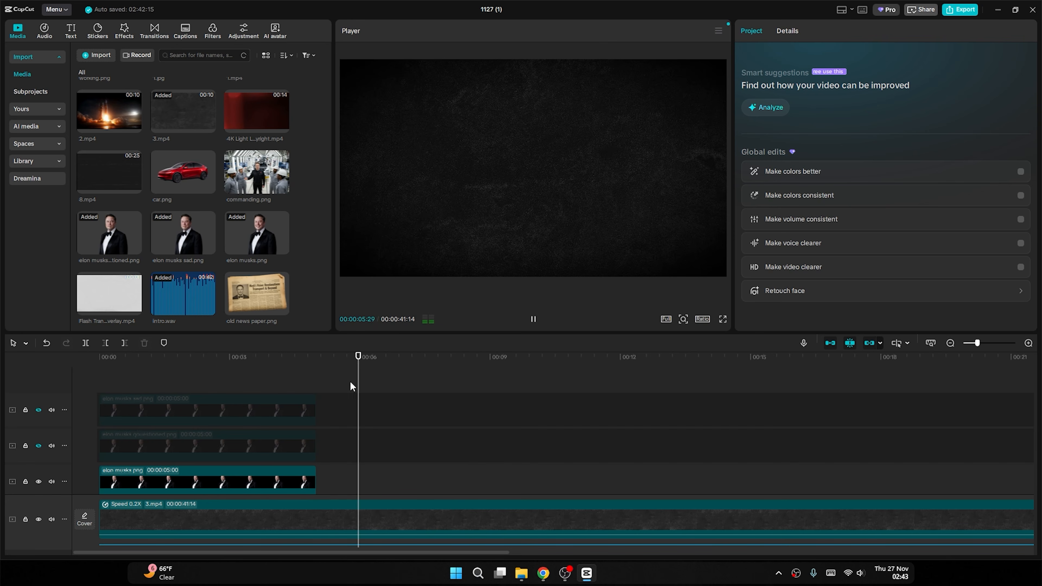
key(space)
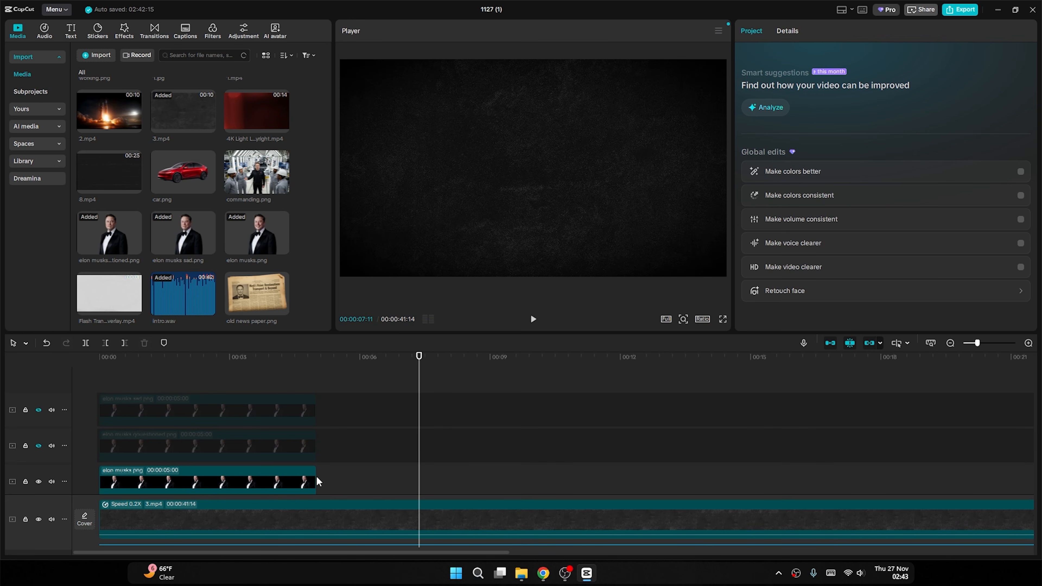
Unhide the upper two portrait tracks and extend all three portrait clips to a duration of 00:00:18:21.
drag(315, 476, 724, 475)
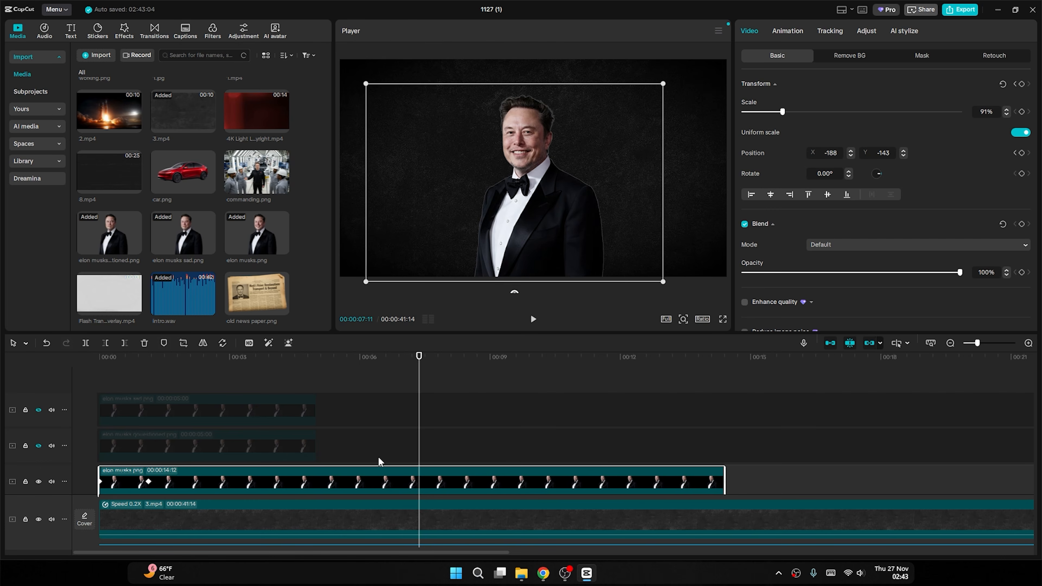
click(38, 446)
click(38, 410)
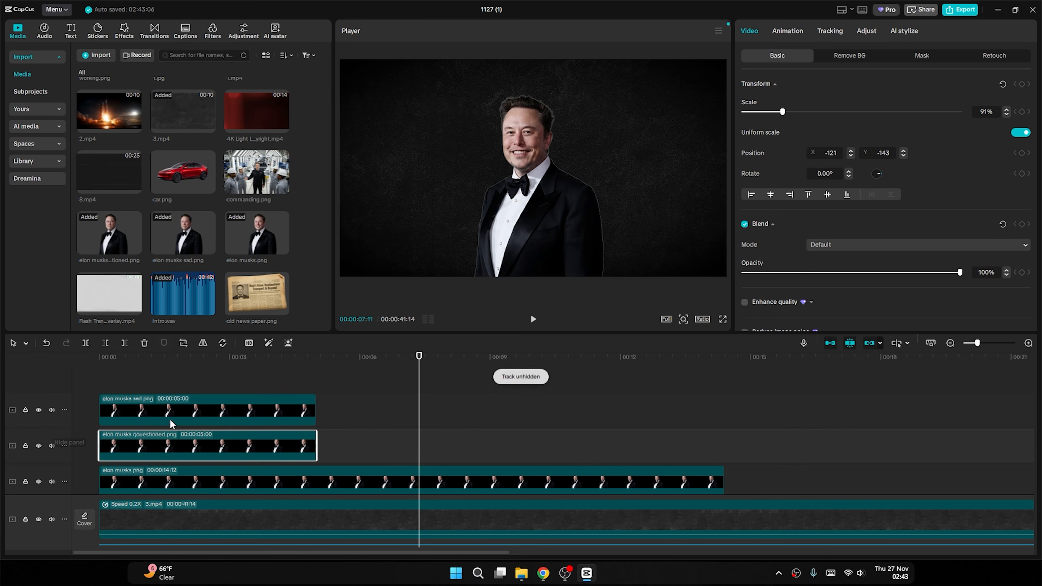
click(288, 450)
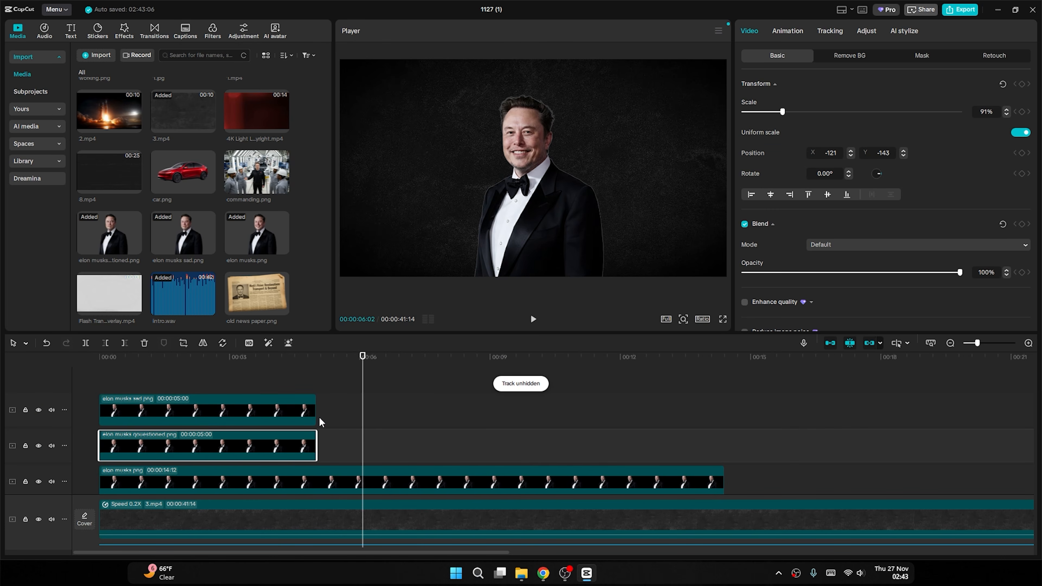
ctrl+click(303, 411)
drag(315, 411, 912, 410)
drag(724, 472, 912, 472)
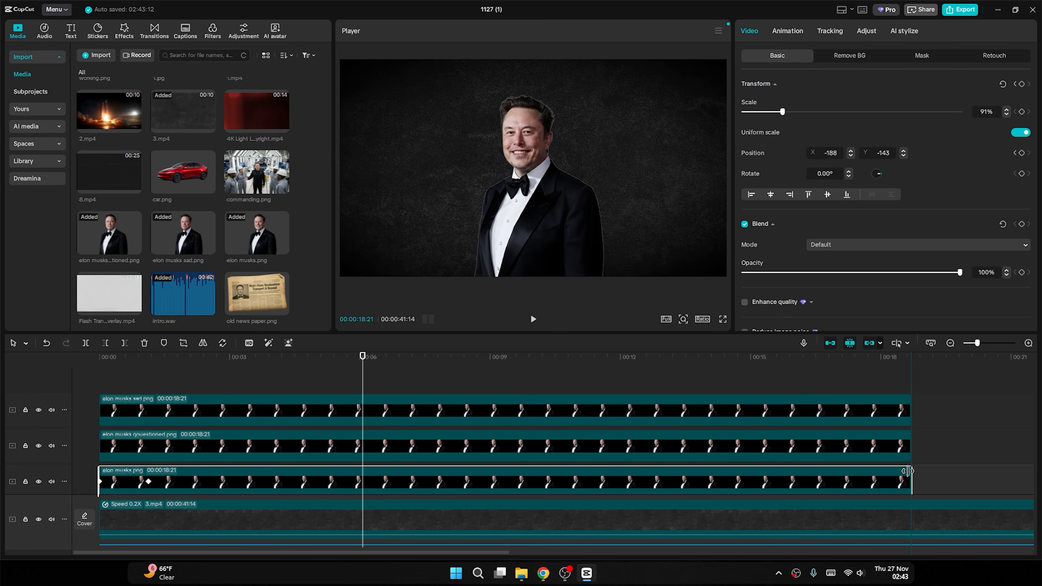
Play the intro from the start with all portraits visible, and again with the upper two portrait tracks hidden.
drag(220, 358, 77, 374)
key(space)
key(space)
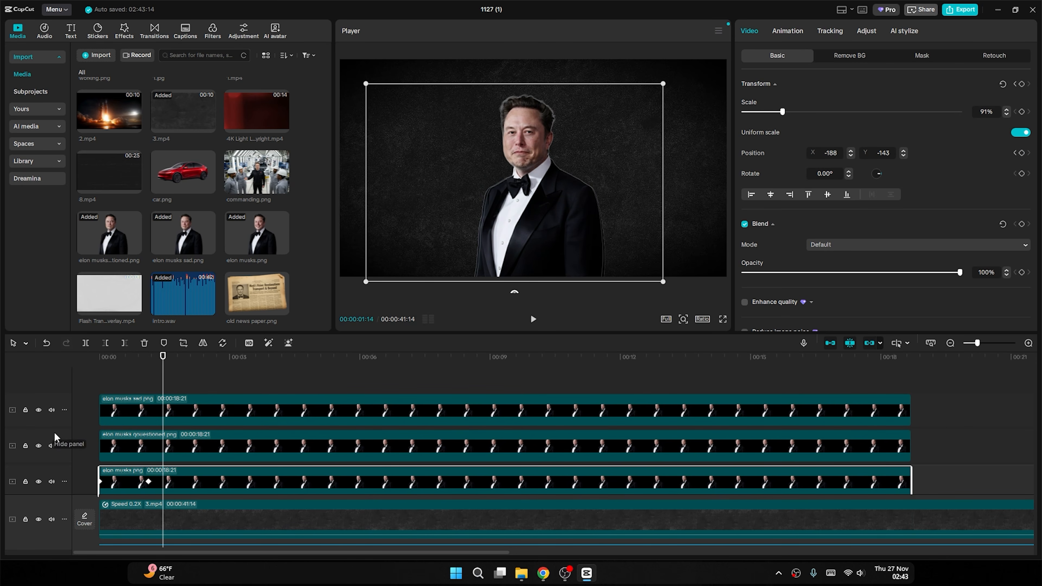
click(39, 446)
click(39, 410)
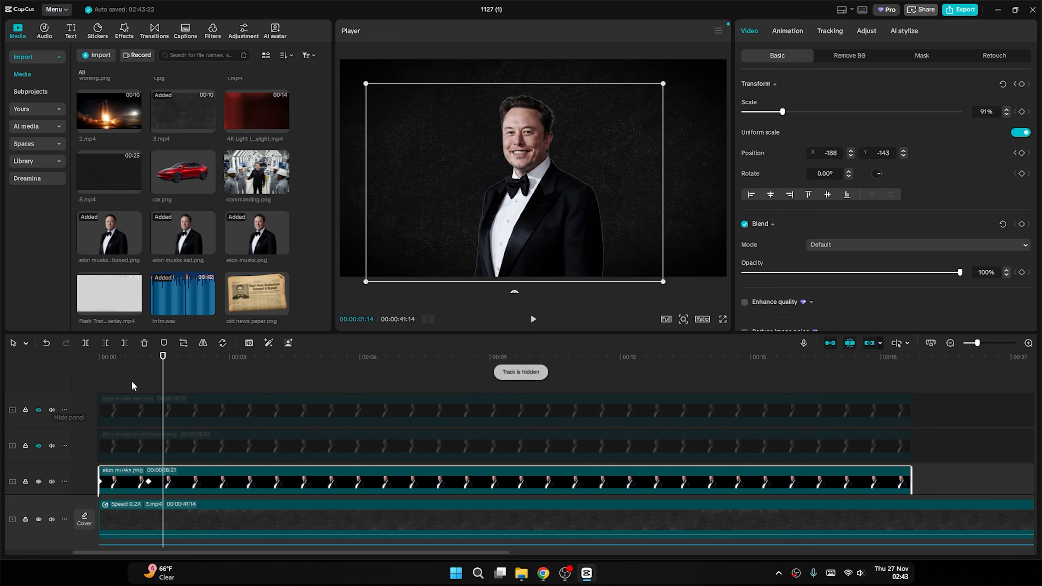
click(105, 357)
key(space)
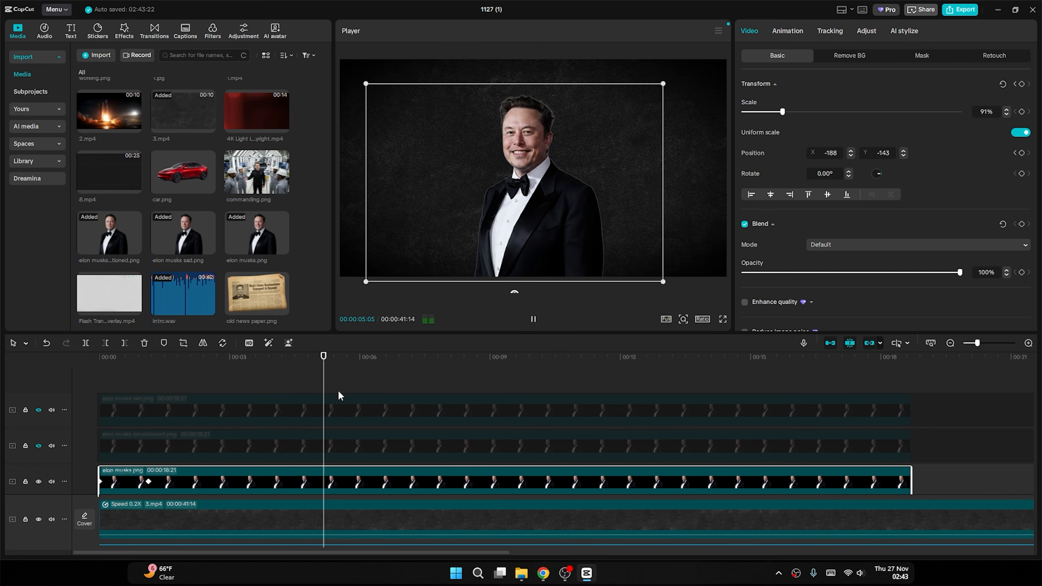
drag(353, 392, 242, 384)
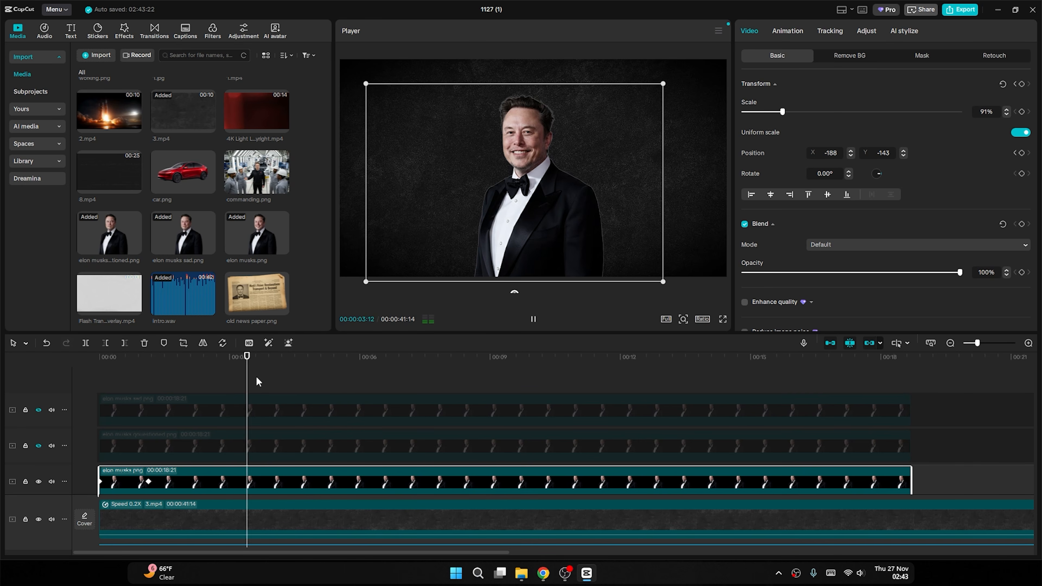
key(space)
Enlarge the timeline to show intro.wav, unhide the upper two portrait tracks, and place the playhead at 00:00:04:28.
drag(389, 328, 394, 284)
drag(317, 316, 313, 316)
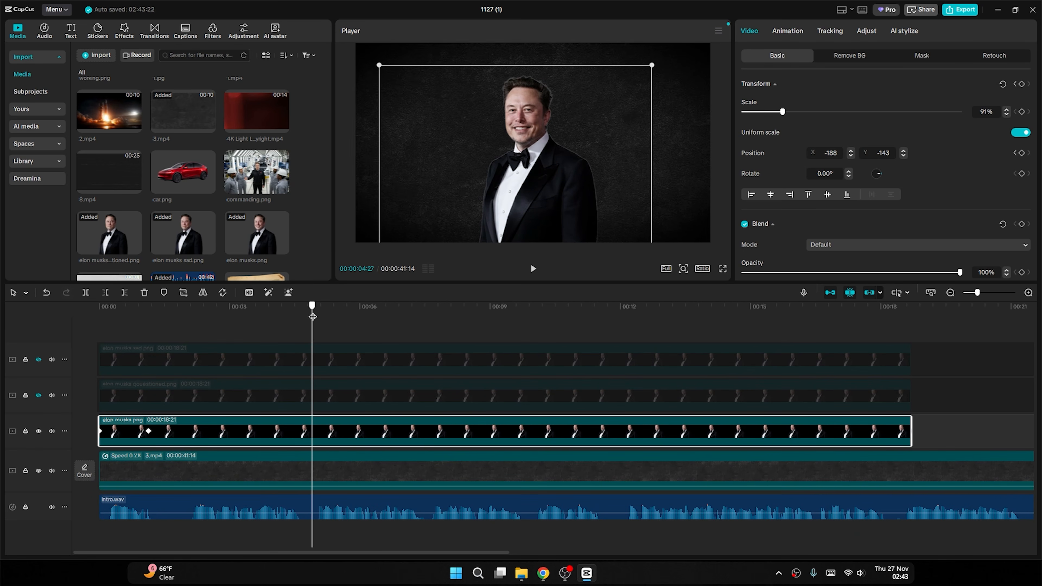
drag(935, 360, 597, 430)
drag(452, 365, 430, 319)
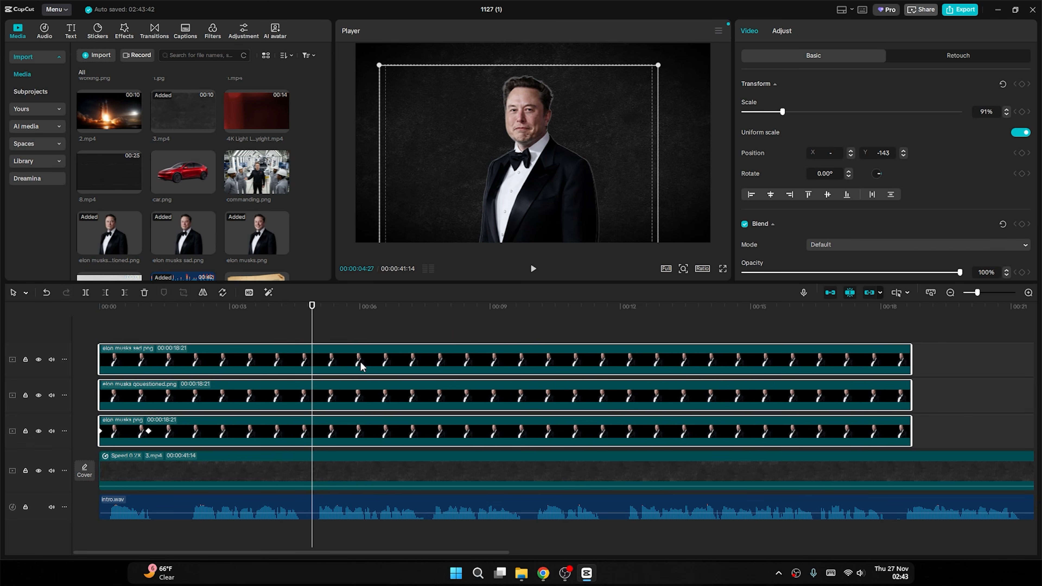
click(378, 328)
drag(324, 308, 313, 307)
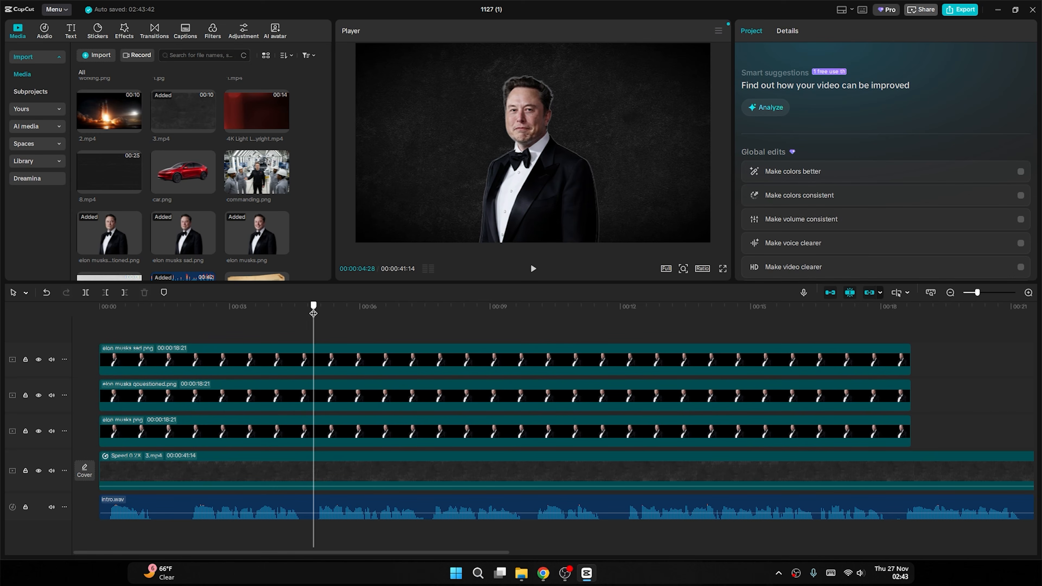
Add rocket.png on its own track beneath the three portraits and above 3.mp4, starting just before 00:00:04:28.
scroll(158, 203, down, 5)
scroll(119, 173, up, 1)
drag(106, 173, 318, 323)
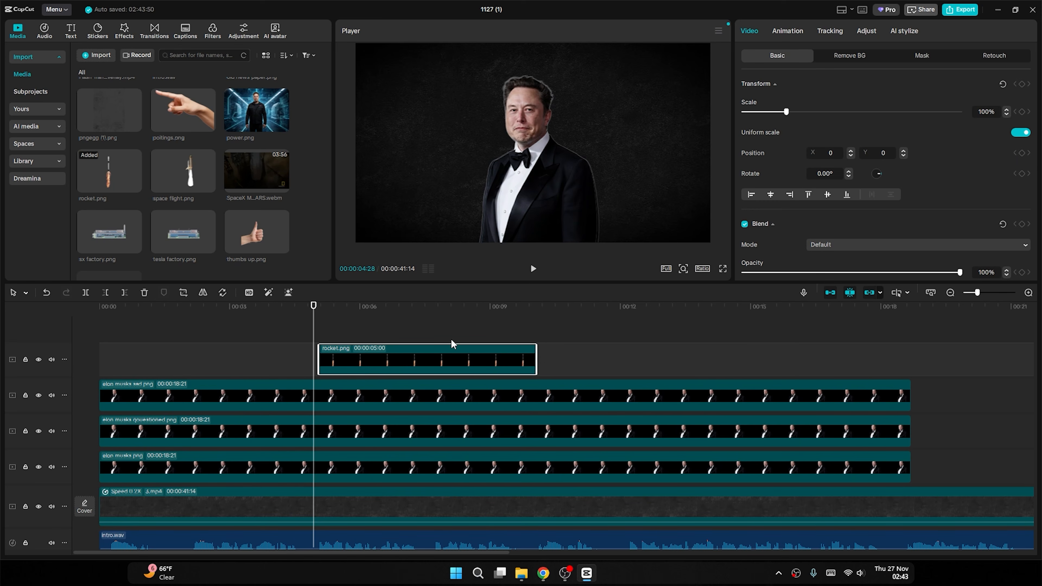
drag(380, 365, 371, 477)
drag(364, 440, 359, 486)
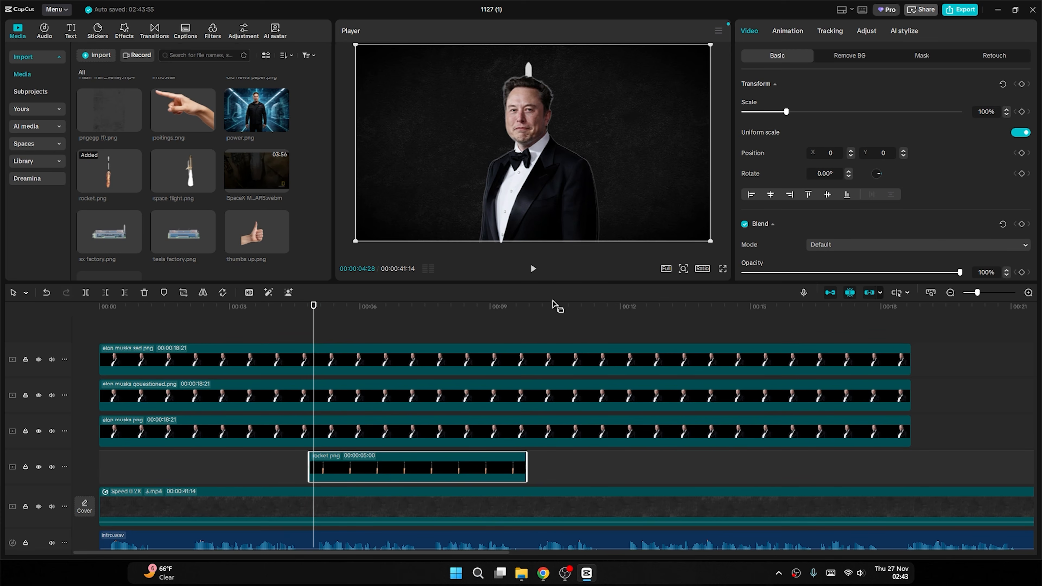
Rotate rocket.png to 33.69° and move it beside the portrait's shoulder, to X 542, Y 80.
drag(538, 281, 540, 270)
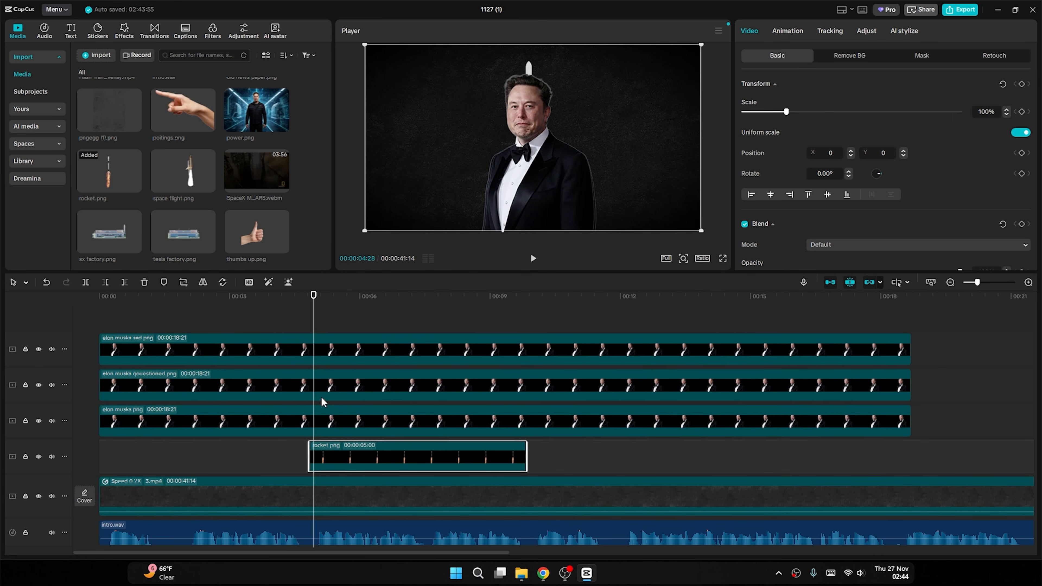
drag(878, 177, 880, 178)
drag(559, 110, 609, 88)
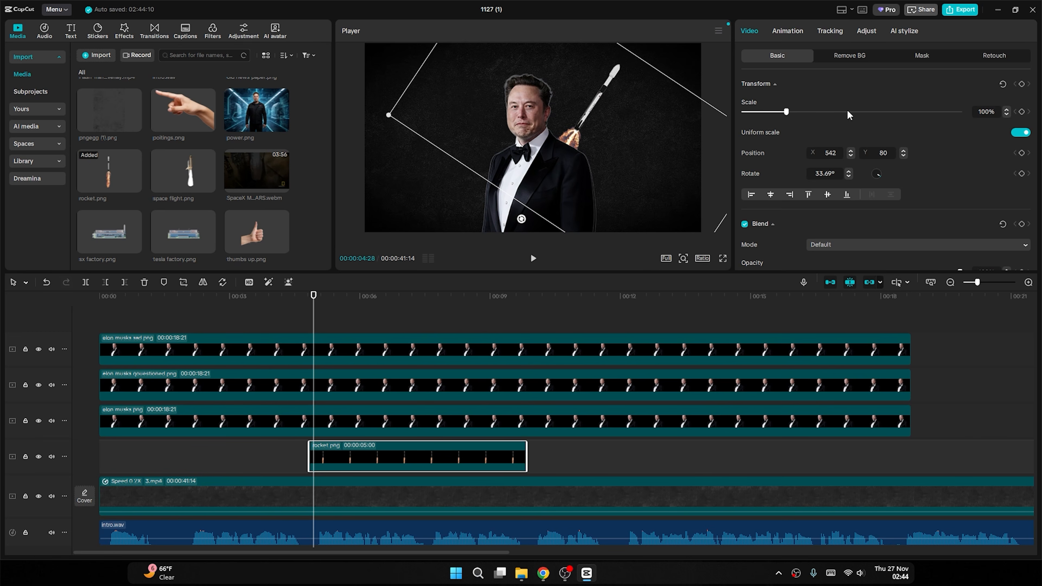
Scale the rocket image to 82% and move it beside the man's shoulder to about X 591, Y 223.
drag(787, 112, 779, 115)
drag(592, 120, 595, 106)
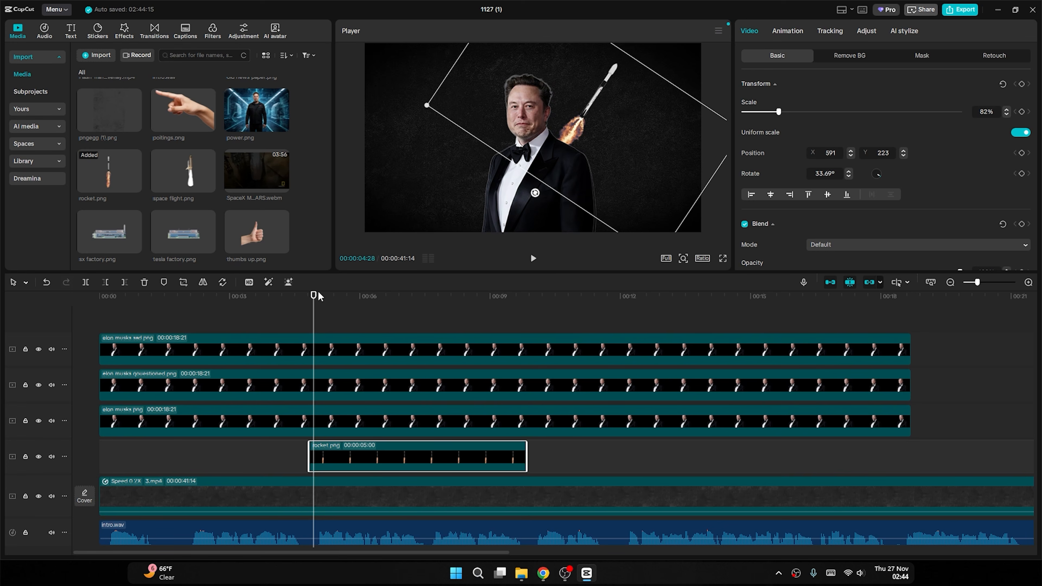
Add position and rotation keyframes to the rocket clip at 00:00:05:28.
mouse_move(315, 295)
mouse_down()
mouse_move(299, 296)
mouse_move(314, 296)
mouse_move(298, 299)
mouse_move(309, 304)
mouse_up()
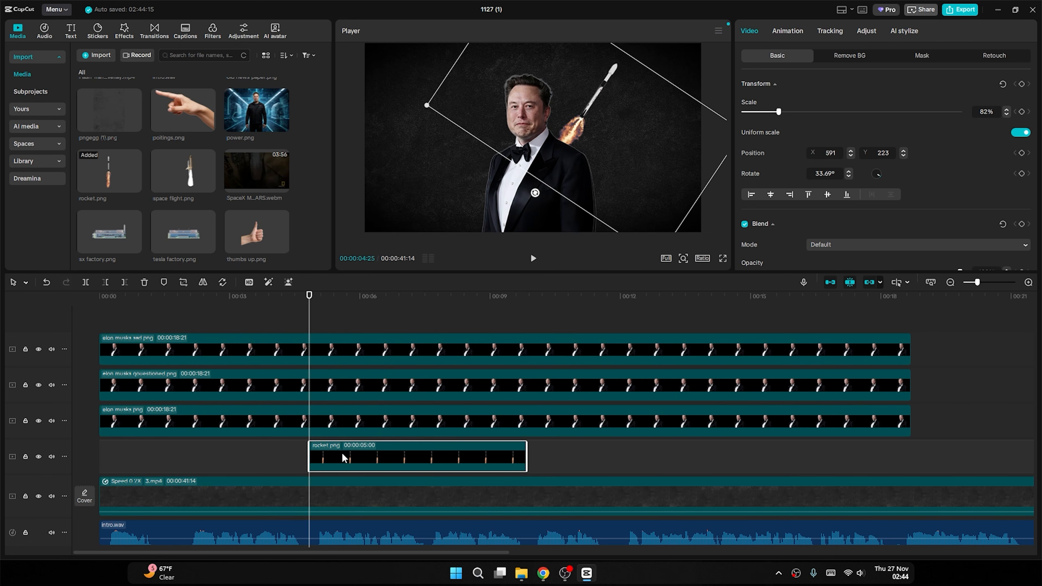
key(space)
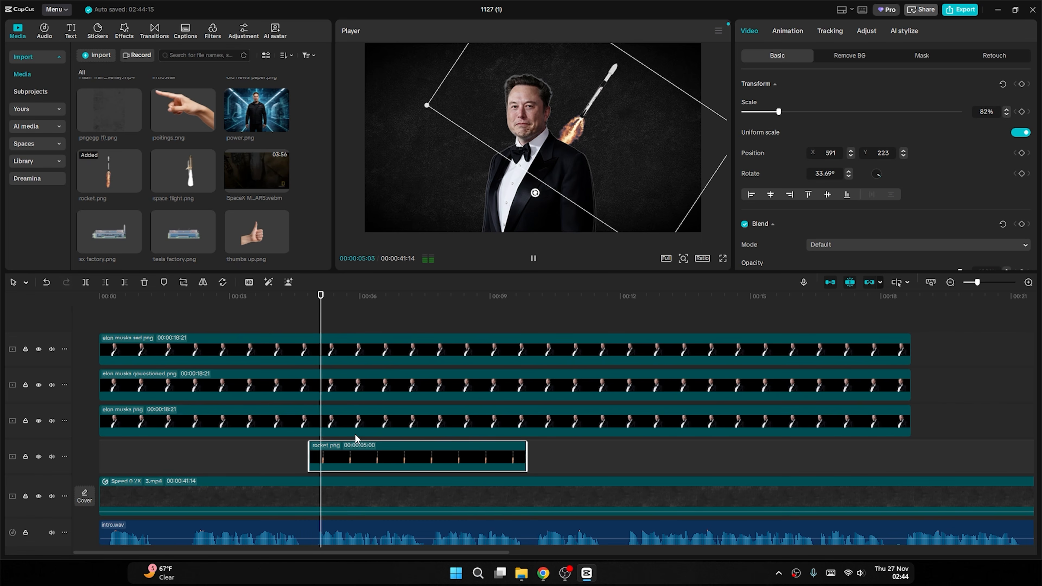
key(space)
drag(362, 307, 357, 307)
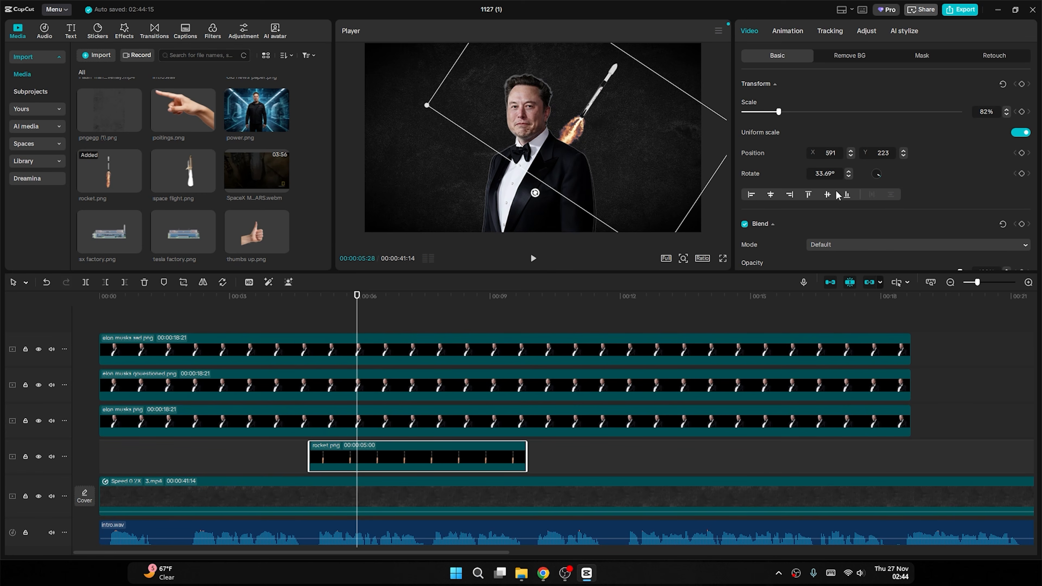
click(1022, 153)
click(1022, 173)
At the rocket clip's start, rotate the rocket to 5.19° and move it below the frame to about X 115, Y -1801.
drag(357, 298, 310, 296)
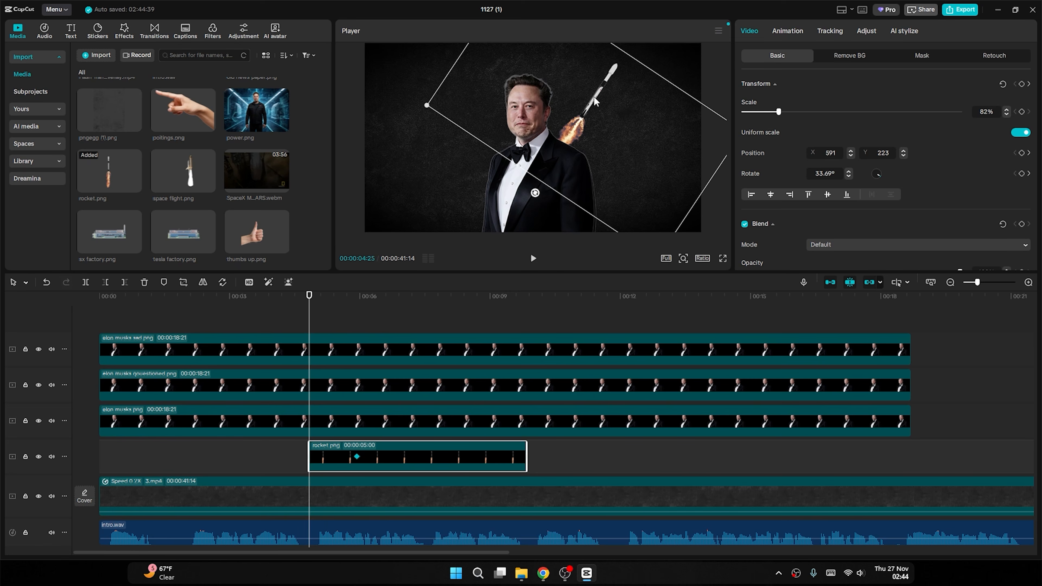
drag(881, 176, 882, 177)
drag(577, 125, 536, 303)
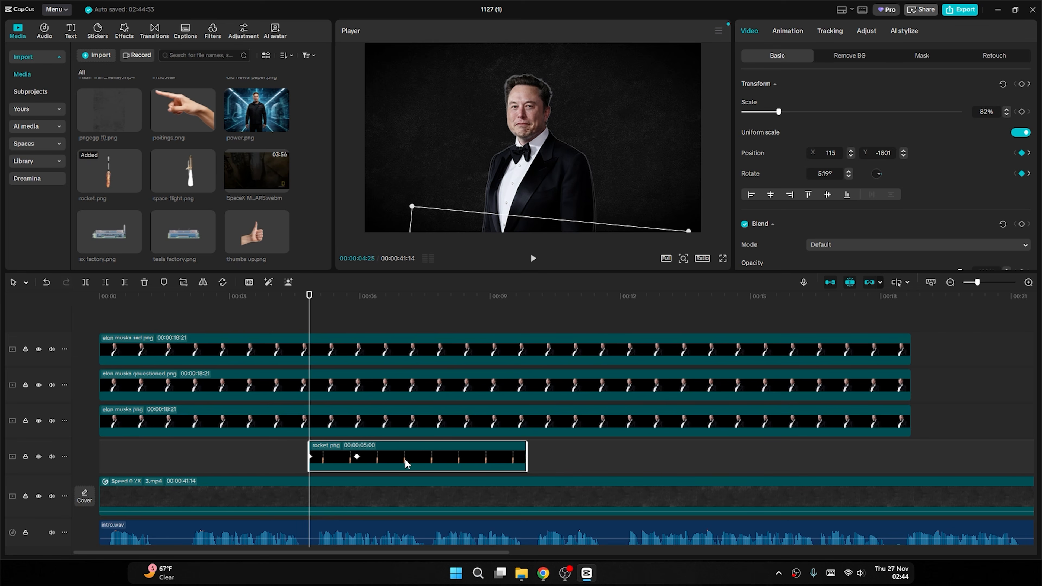
Show the rocket clip's keyframe curves, apply the Cubic Ease preset to its Y position curve, and preview the motion.
key(alt+k)
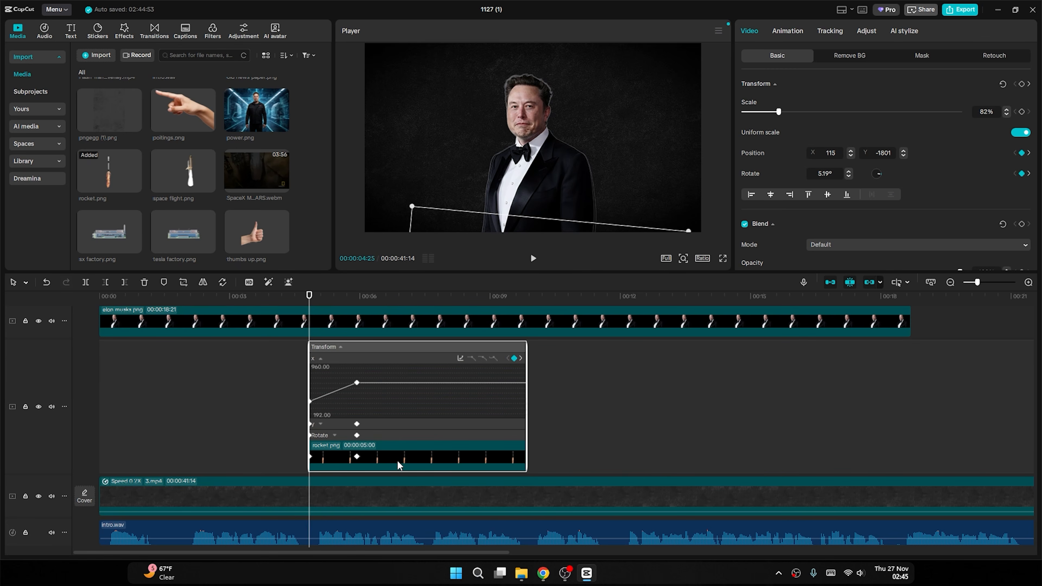
click(320, 360)
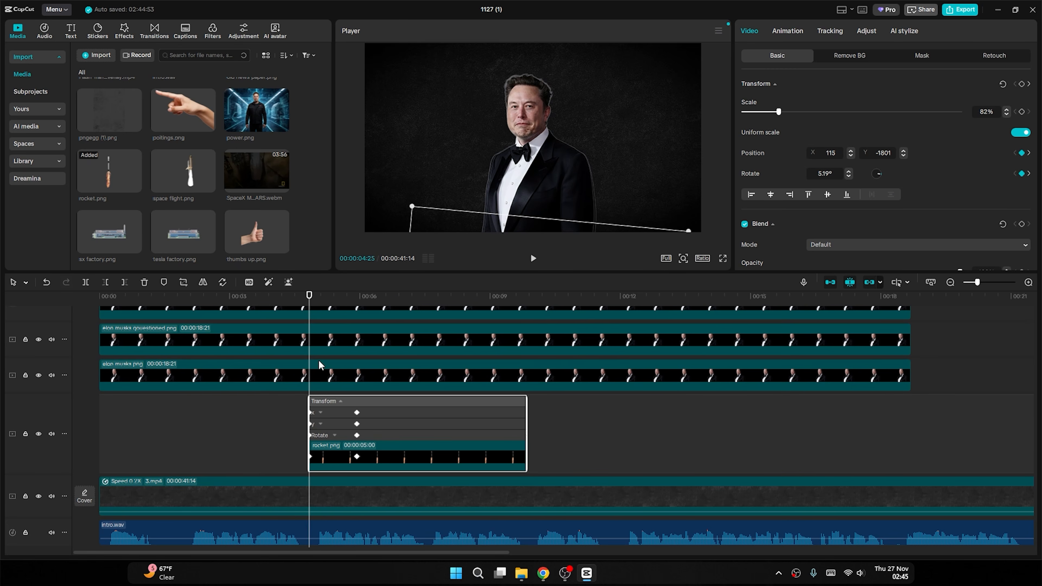
click(320, 424)
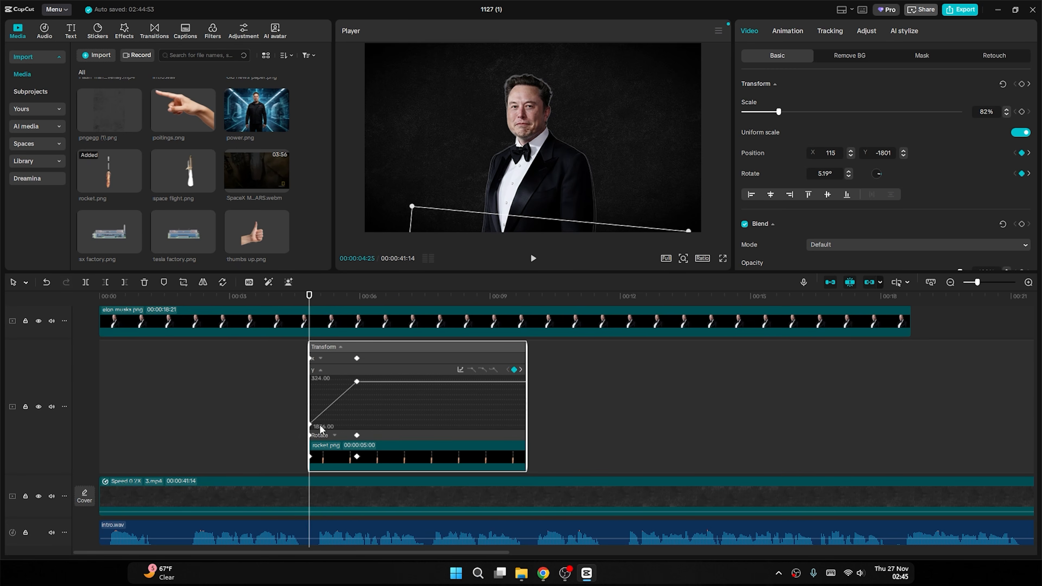
click(357, 383)
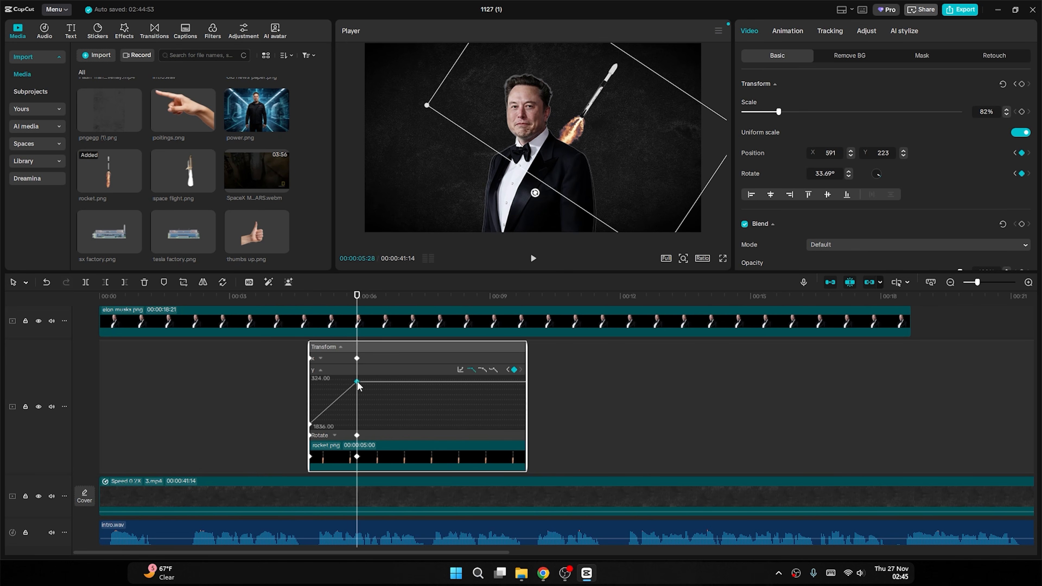
click(460, 370)
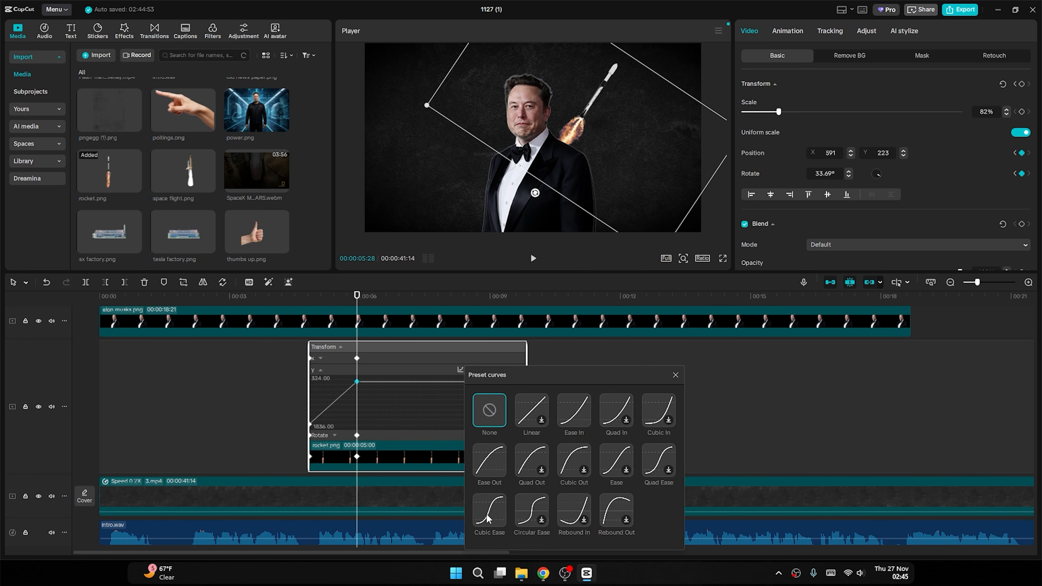
click(488, 521)
key(space)
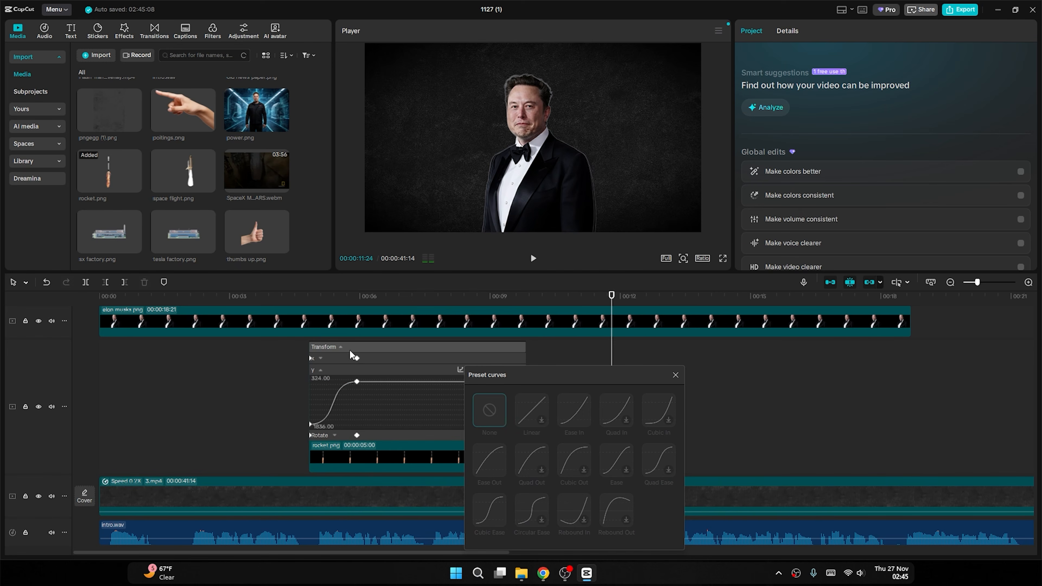
click(336, 330)
drag(335, 335, 335, 339)
drag(332, 296, 319, 297)
Apply the Cubic Ease preset to the rocket's rotation curve, preview it, and collapse the clip's keyframe curves.
click(331, 370)
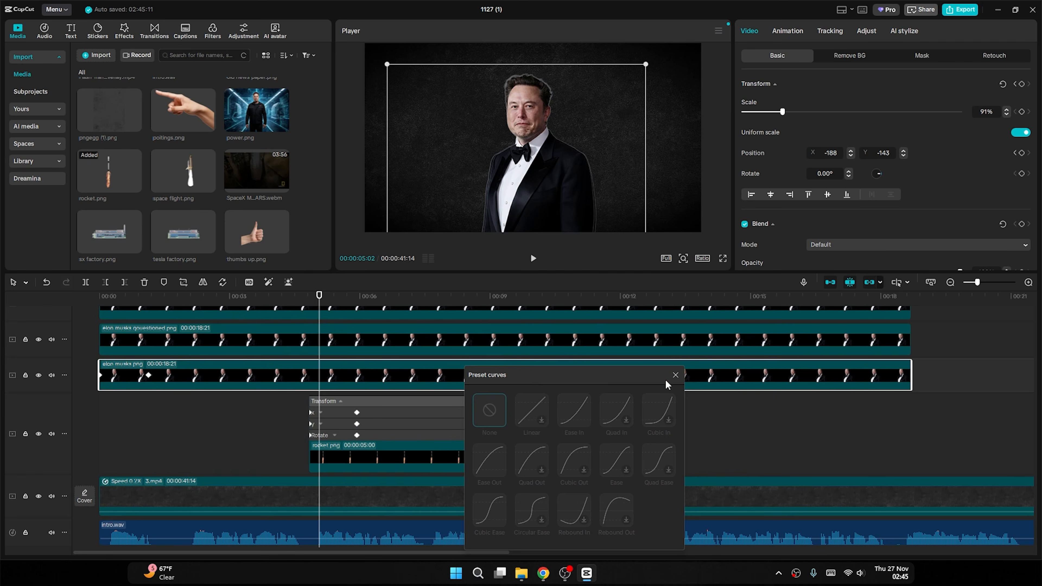
click(675, 375)
click(335, 435)
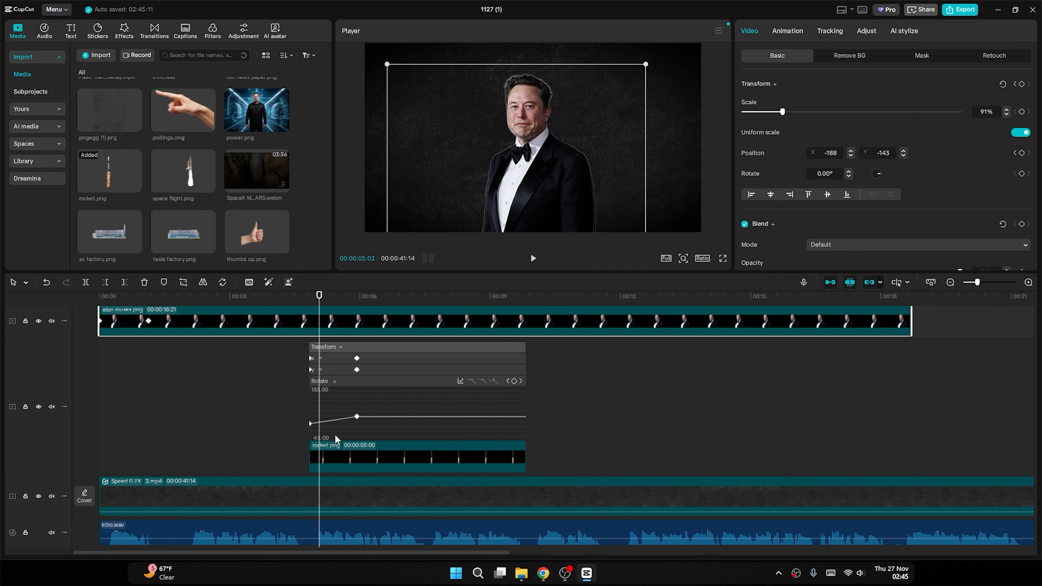
click(357, 417)
click(460, 382)
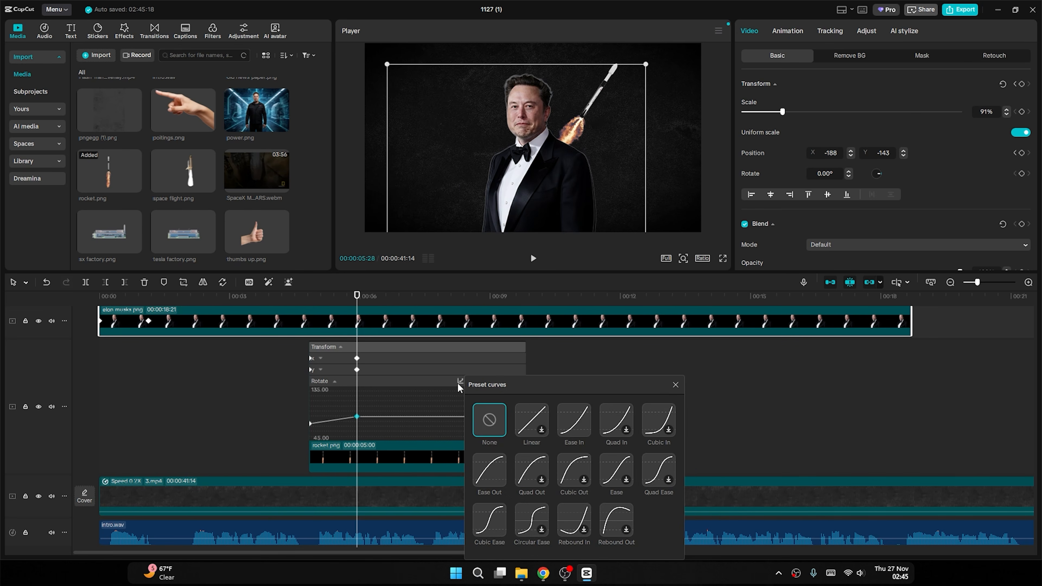
click(490, 520)
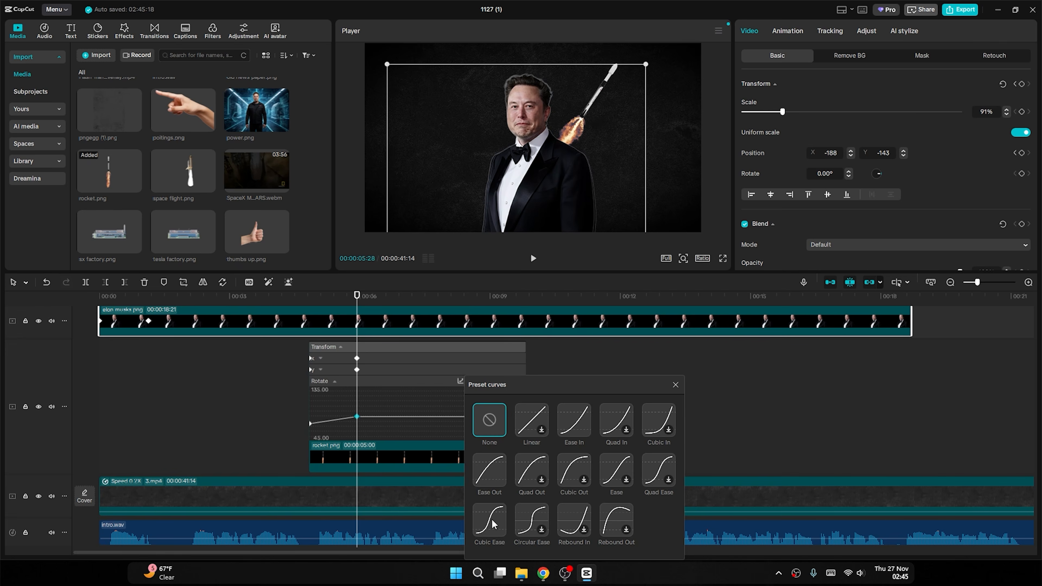
click(759, 396)
key(space)
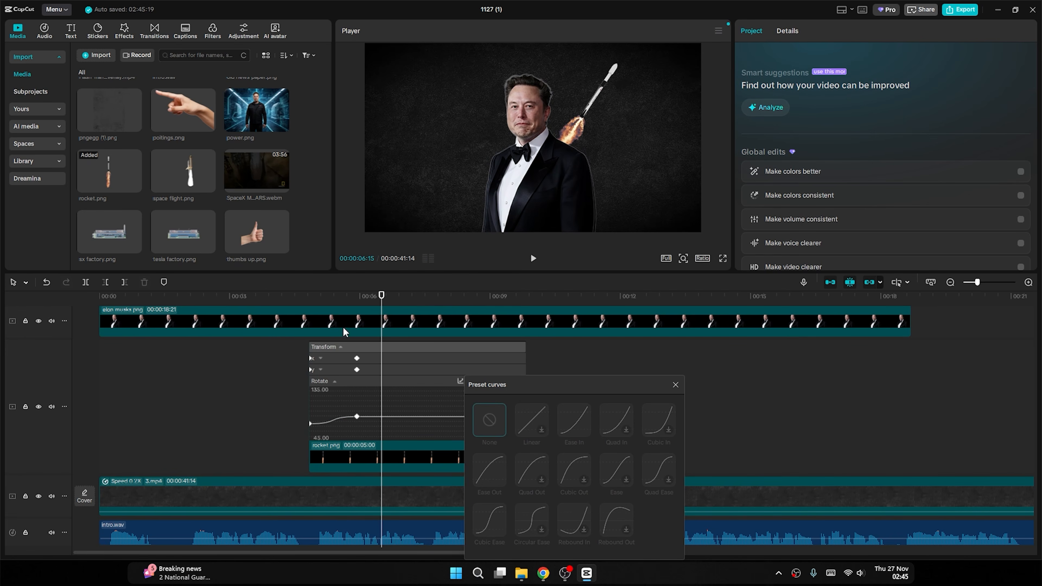
click(403, 458)
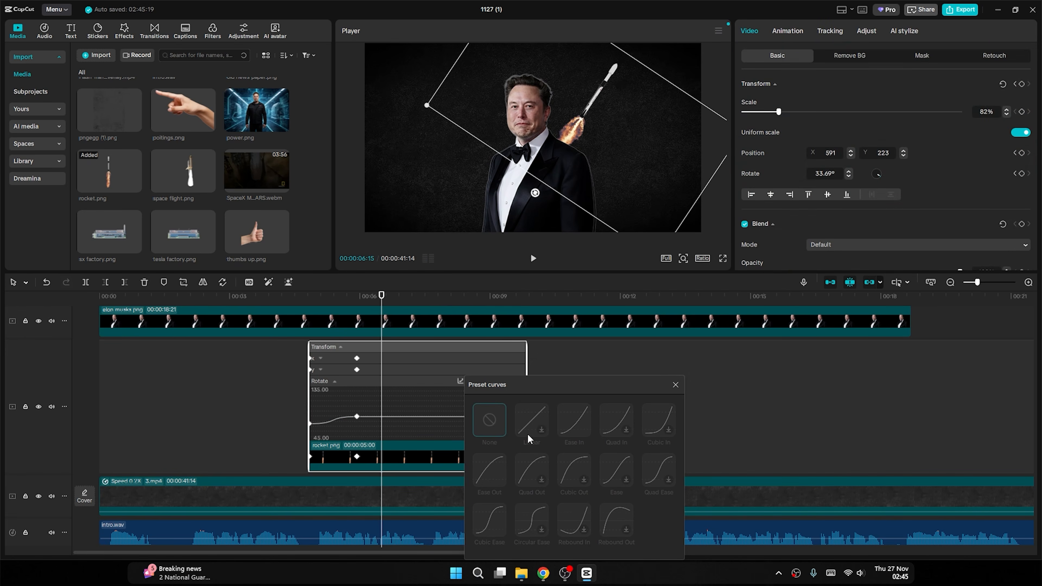
click(676, 386)
double_click(415, 447)
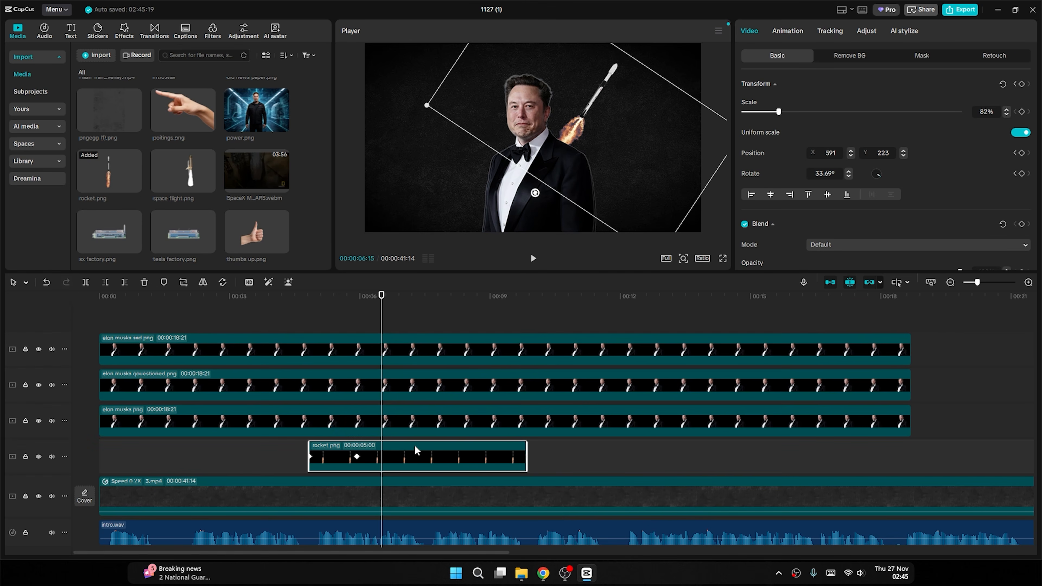
Play the opening of the timeline and hide the two upper portrait tracks so only the smiling portrait shows.
drag(319, 303, 97, 325)
key(space)
key(space)
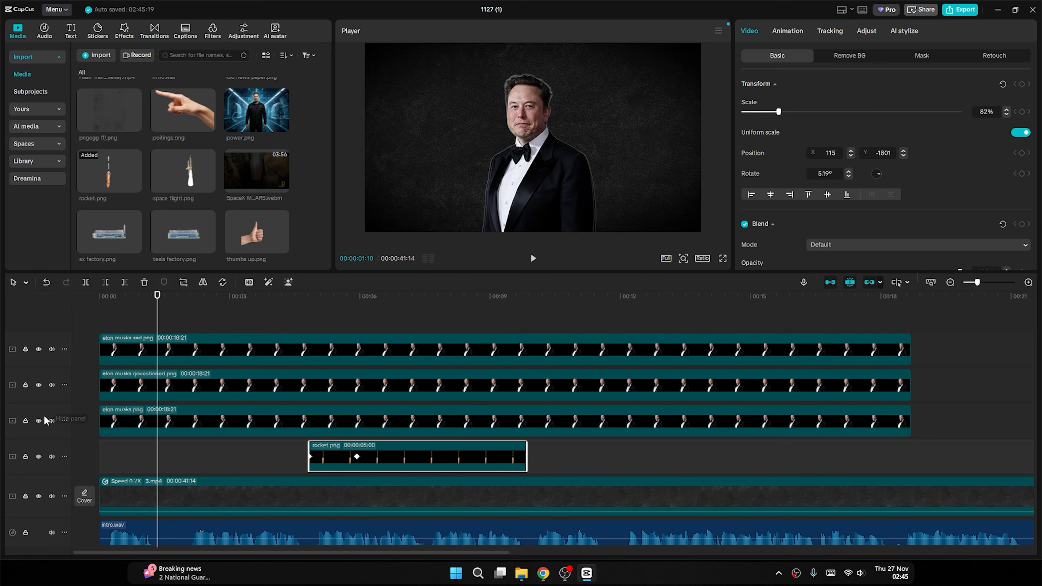
click(38, 420)
click(38, 386)
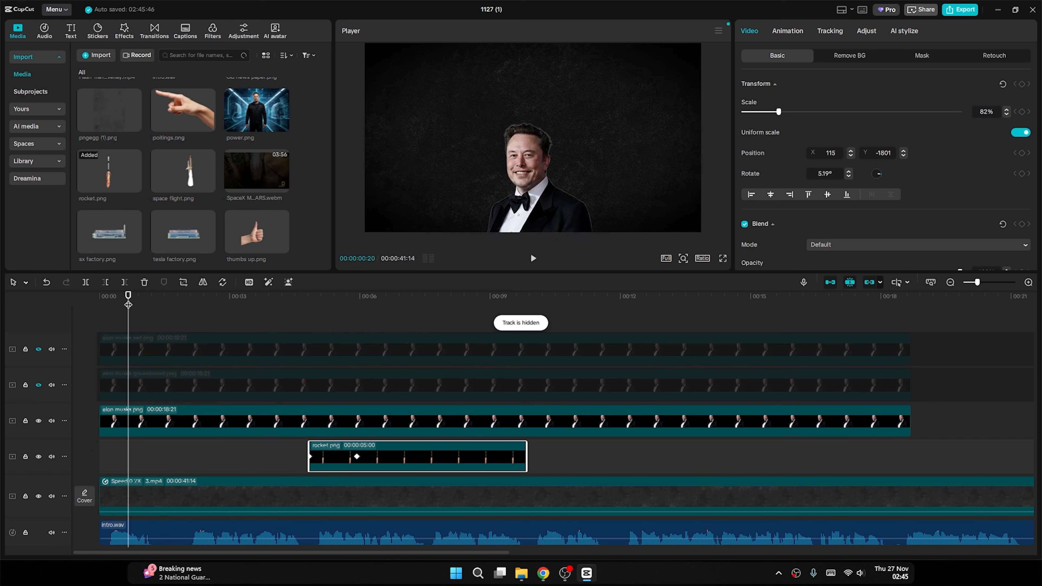
Play the intro from the start to check the rocket's entrance behind the smiling portrait against the voice-over.
drag(128, 303, 74, 312)
key(space)
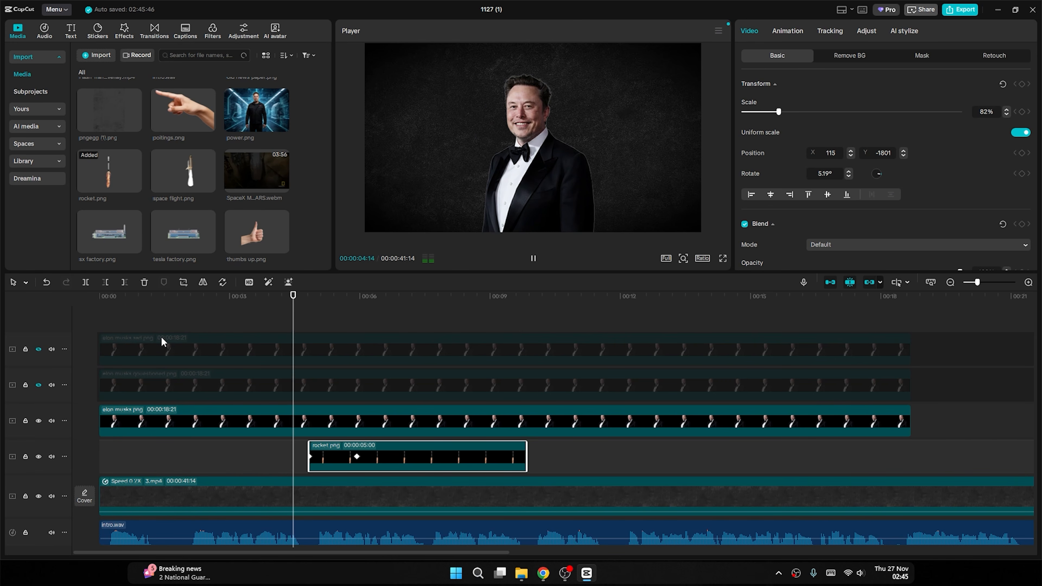
key(space)
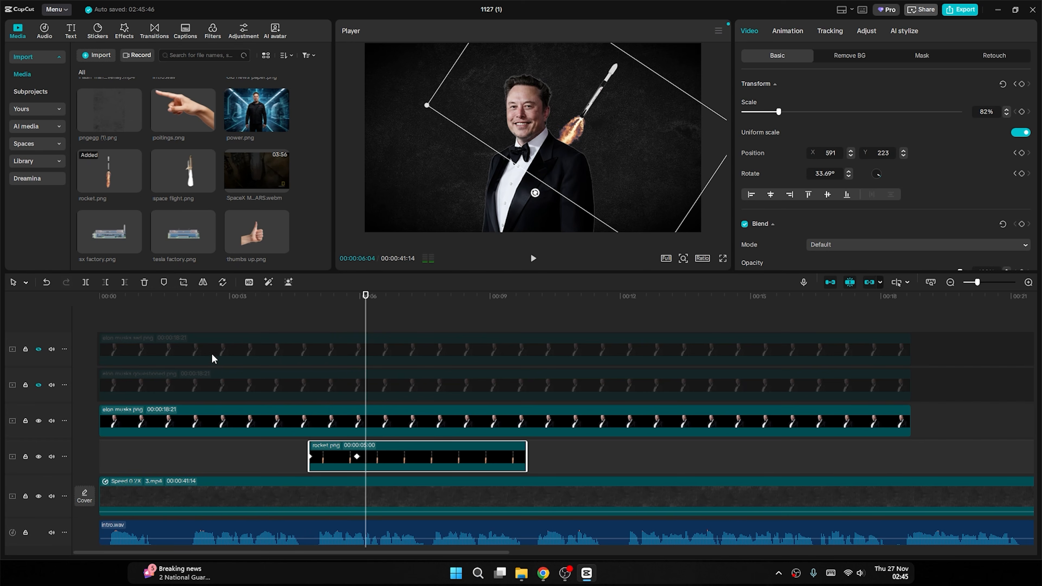
click(291, 334)
click(290, 338)
key(space)
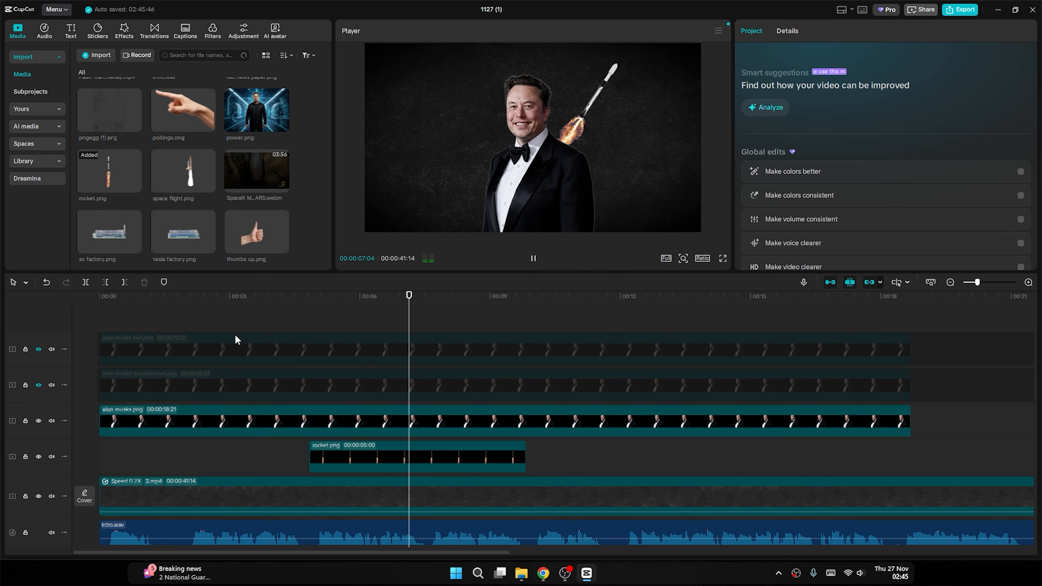
Stop playback at 00:00:07:20 and extend the end of the rocket clip to a duration of 00:00:11:27.
click(418, 314)
click(432, 327)
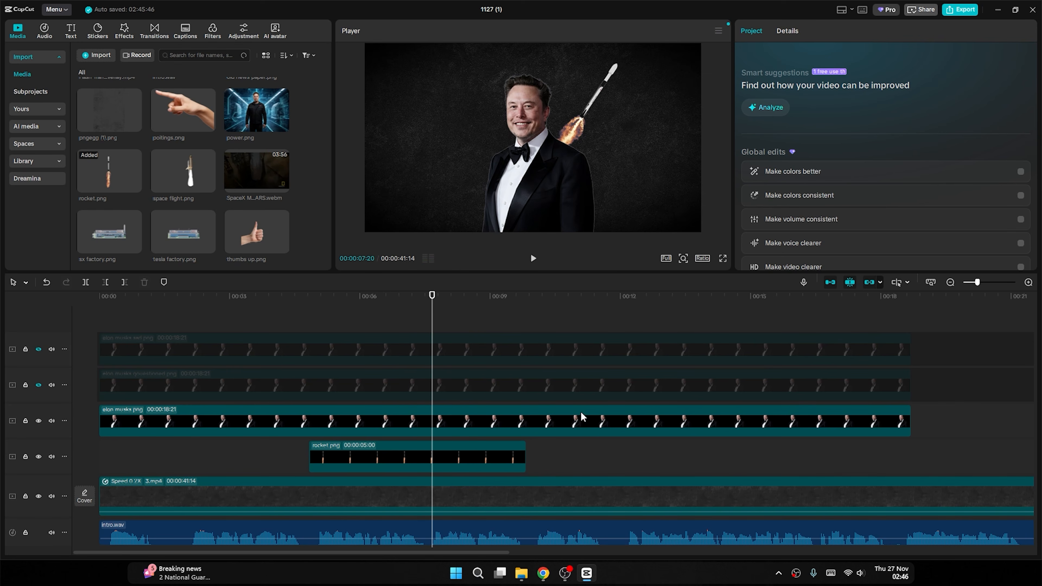
drag(526, 456, 827, 453)
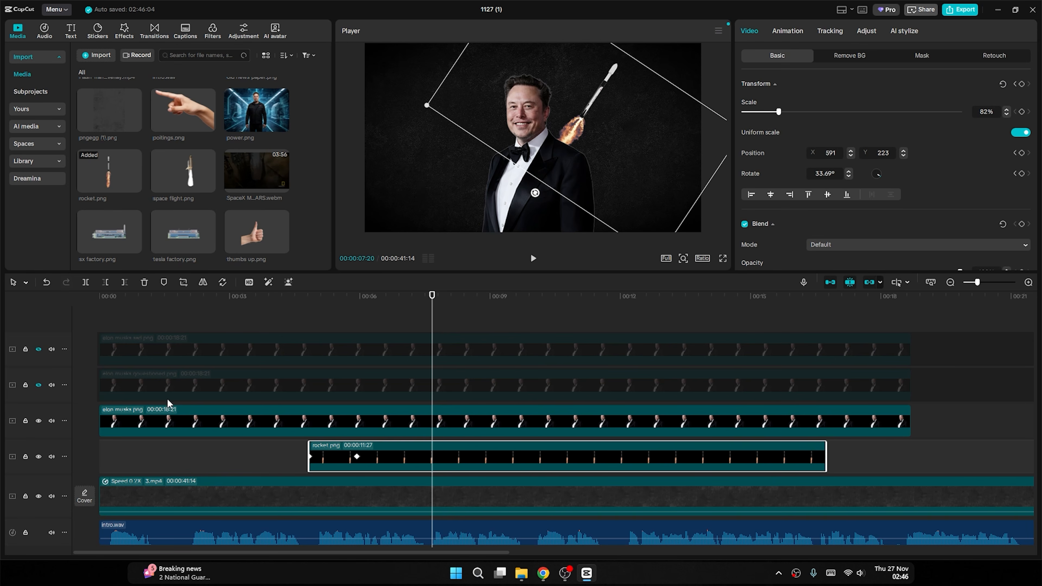
Compare the two upper portraits by showing each track in turn, leaving both tracks hidden.
click(38, 386)
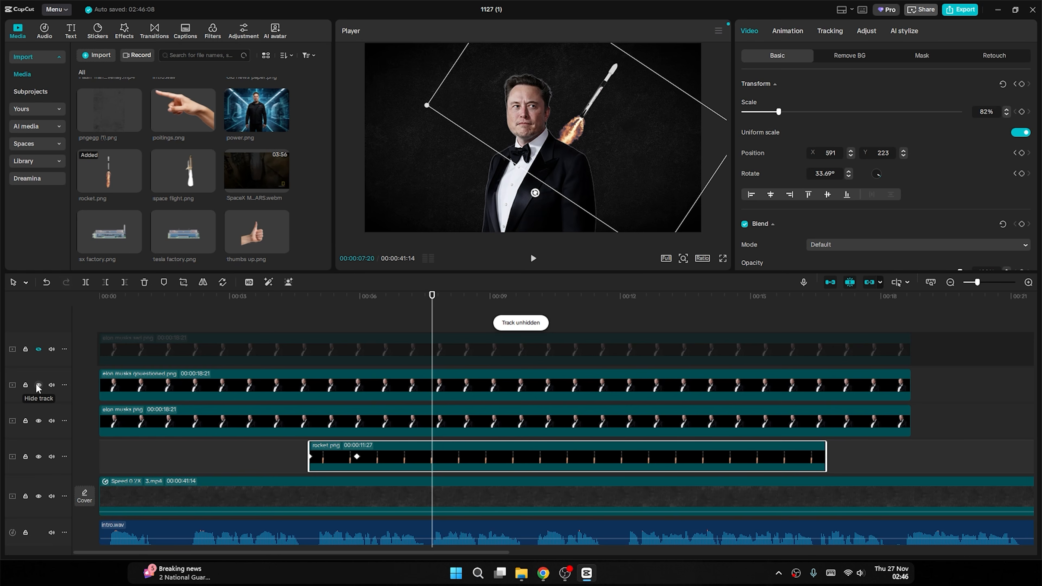
click(39, 386)
click(40, 350)
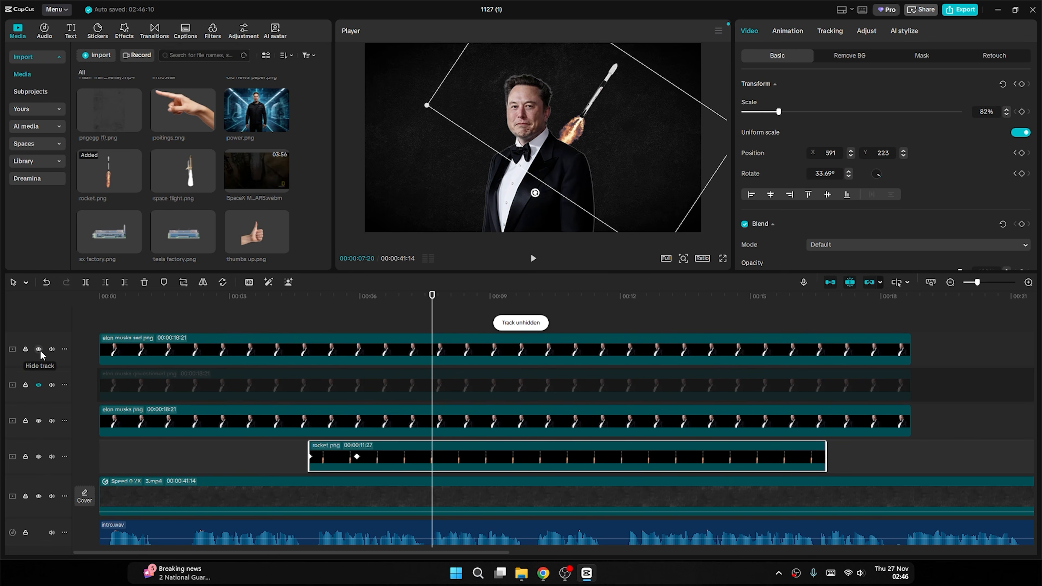
click(40, 350)
click(38, 386)
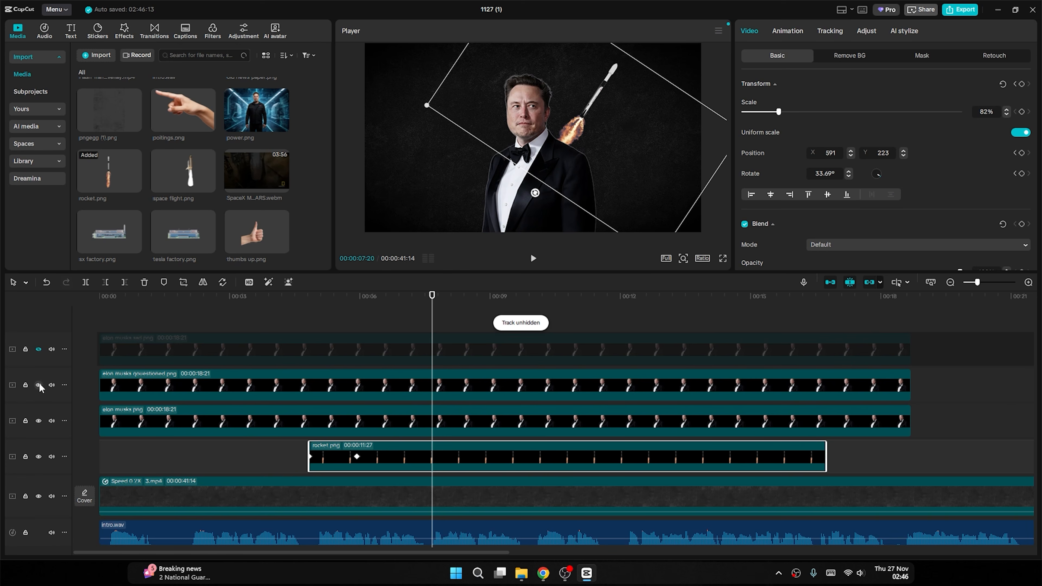
click(38, 349)
click(38, 349)
click(39, 385)
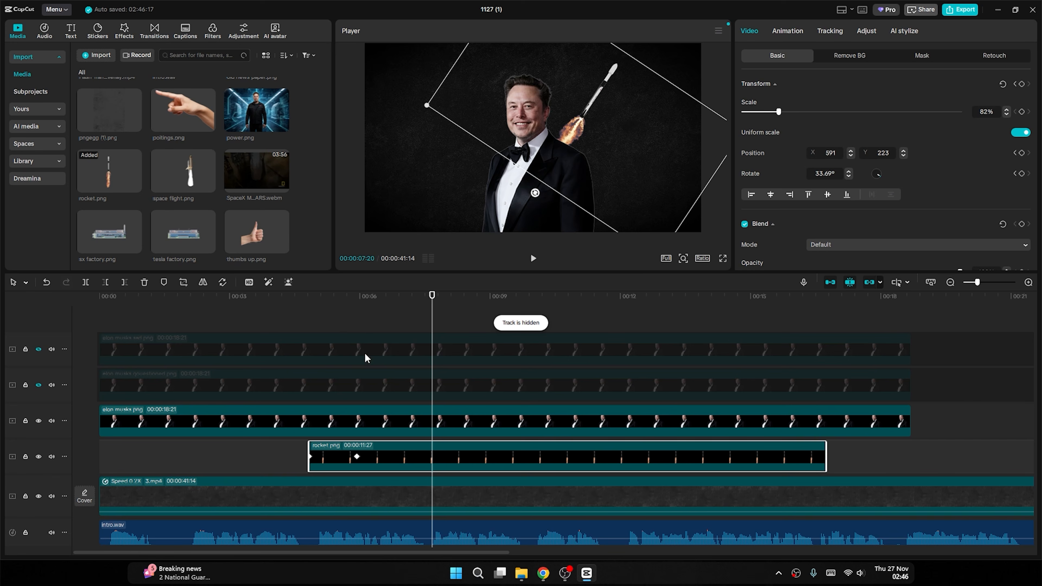
Add thumbs up.png on a new top track just before 00:00:07:20 and move it beside the man to about X -1263, Y 121.
drag(255, 238, 419, 324)
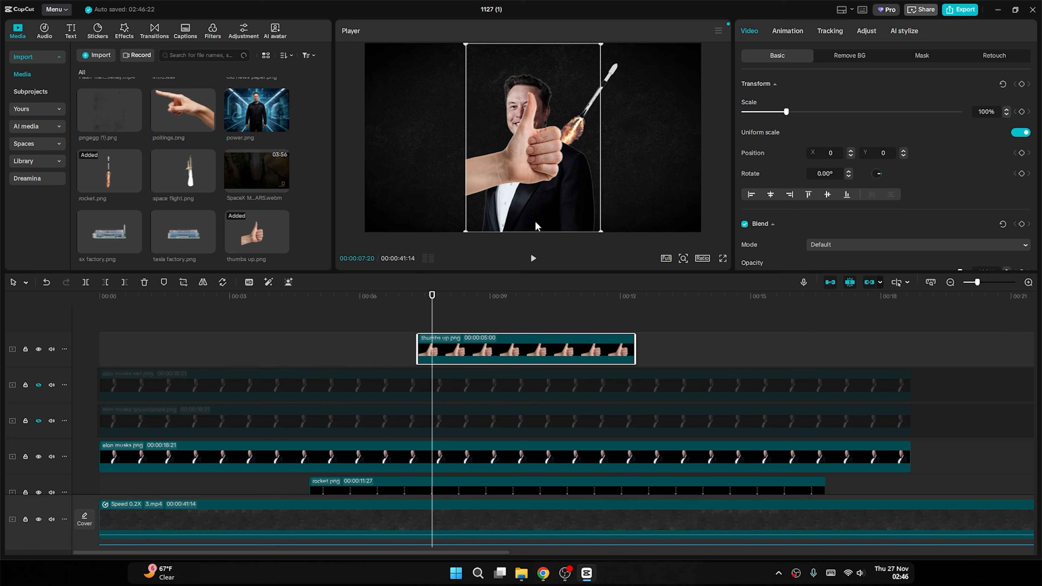
drag(879, 175, 884, 180)
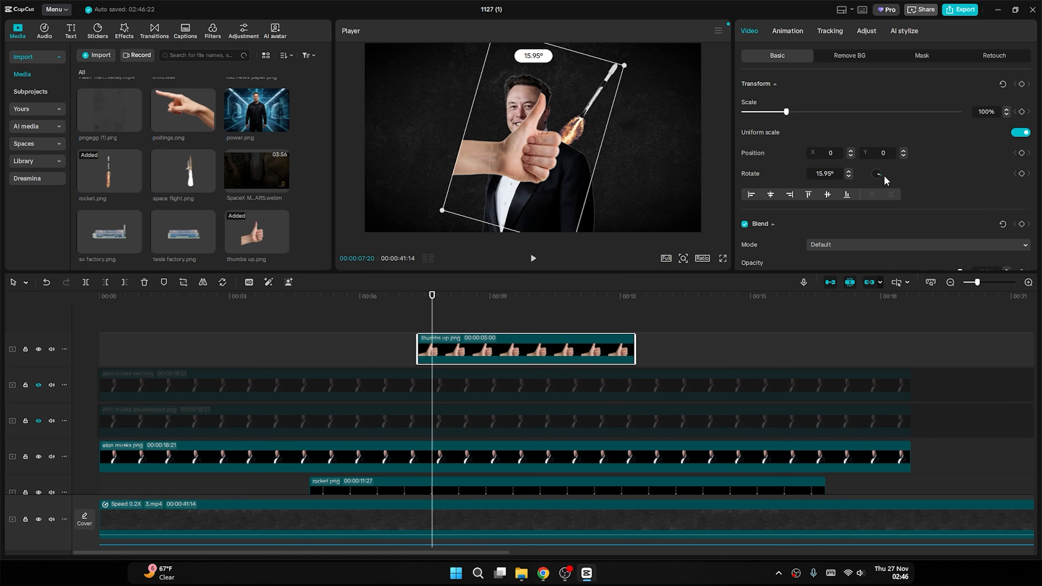
key(ctrl+z)
drag(533, 152, 423, 142)
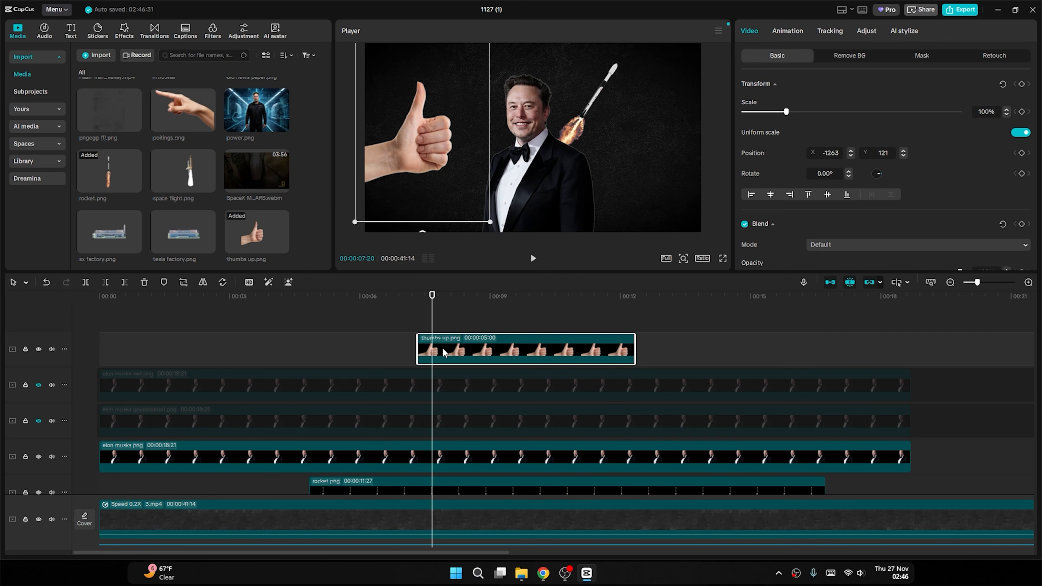
Enlarge the timeline area and add position and rotation keyframes to the thumbs-up clip at 00:00:08:05.
drag(595, 273, 597, 230)
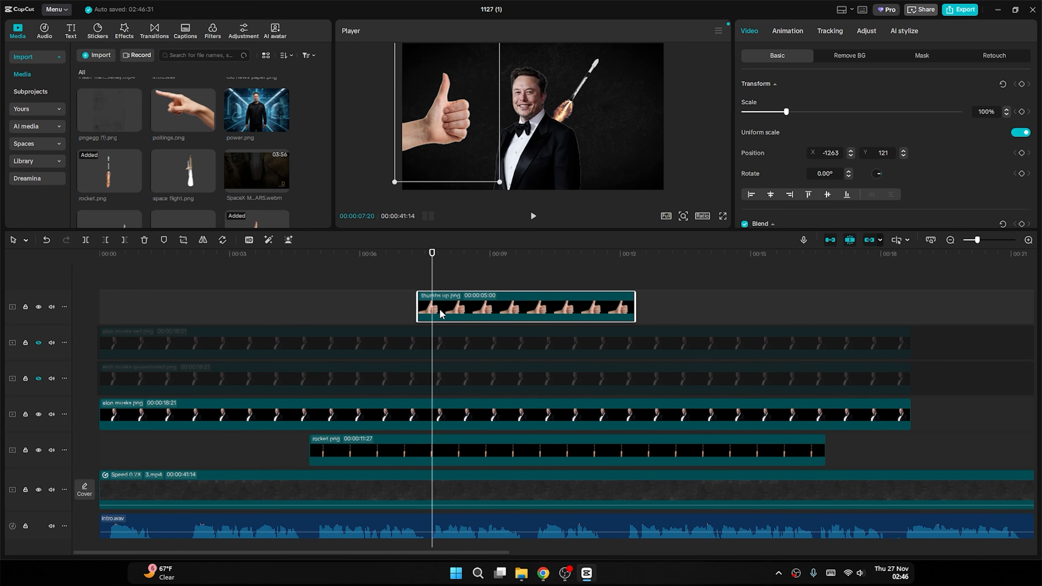
click(419, 265)
key(space)
key(space)
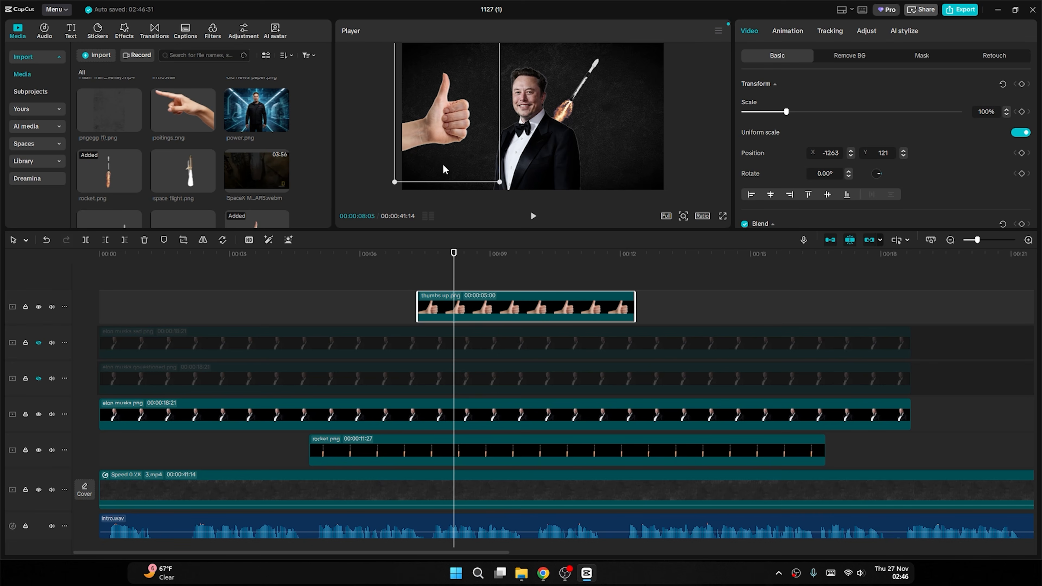
click(1021, 111)
click(1021, 111)
click(1021, 152)
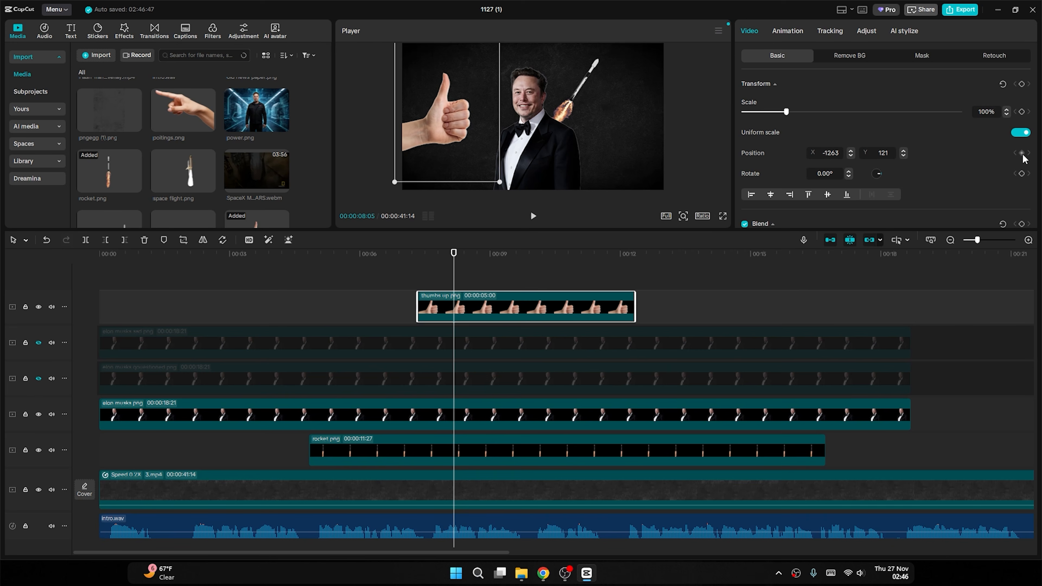
click(1022, 173)
drag(454, 257, 419, 253)
drag(438, 128, 355, 143)
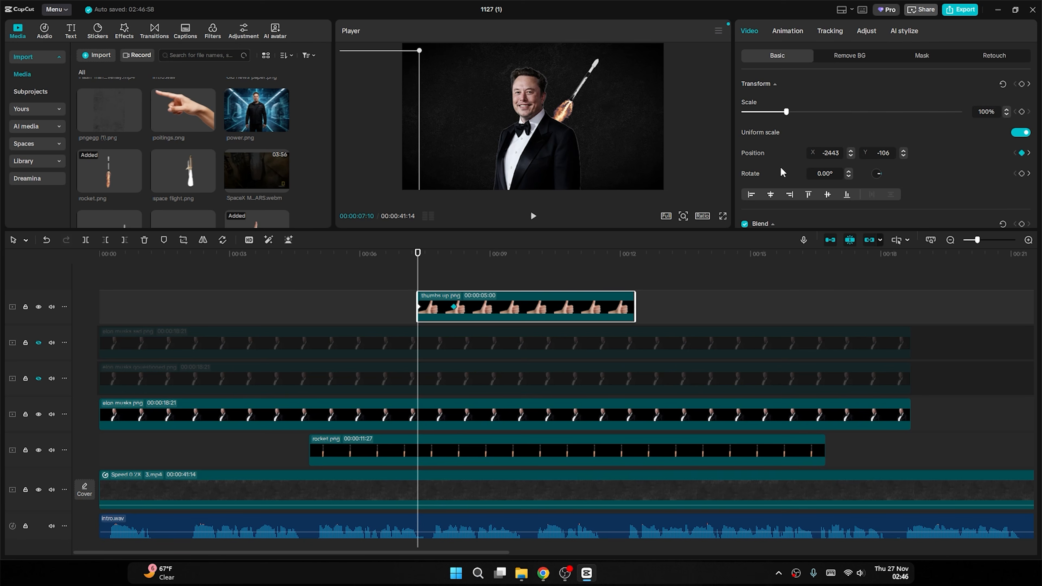
drag(878, 175, 876, 176)
key(ctrl+z)
key(ctrl+z)
mouse_move(879, 174)
mouse_down()
mouse_move(850, 142)
mouse_move(765, 140)
mouse_up()
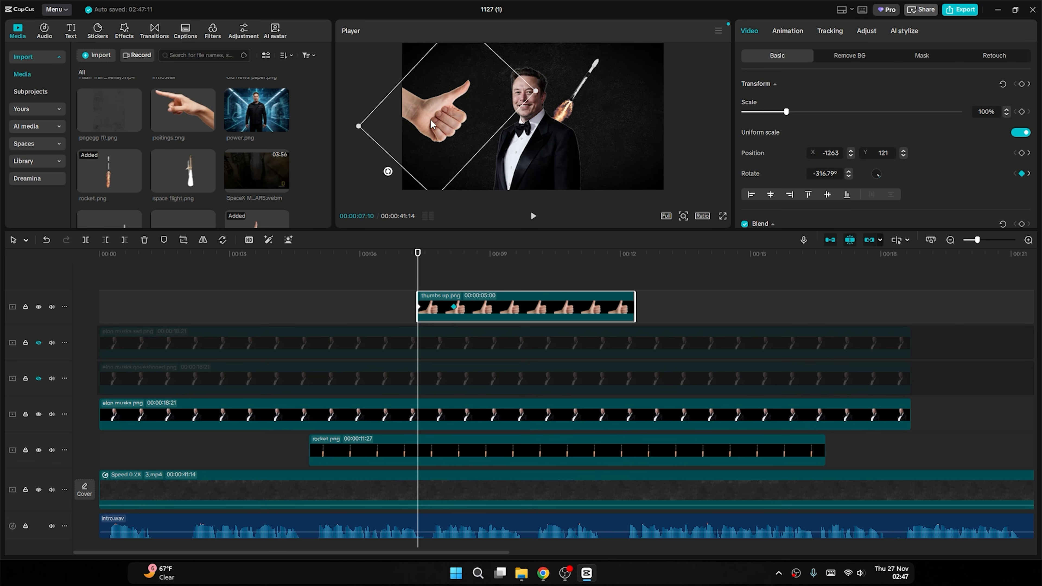
mouse_move(877, 177)
mouse_down()
mouse_move(864, 178)
mouse_move(878, 173)
mouse_up()
drag(427, 115, 350, 135)
key(space)
key(space)
key(ctrl+z)
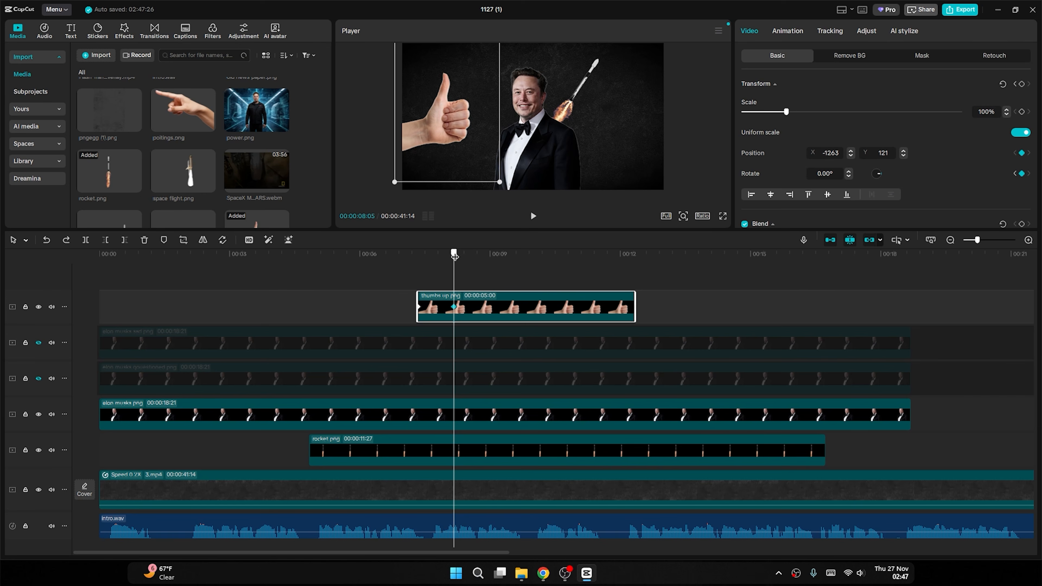
At the thumbs-up clip's start, 00:00:07:10, rotate the hand to 30° and move it out of frame to about X -2323, Y -75, then preview.
drag(453, 254, 418, 254)
click(849, 172)
click(849, 172)
click(848, 172)
click(849, 172)
click(848, 172)
click(848, 172)
click(848, 172)
click(848, 172)
click(848, 172)
click(848, 172)
click(848, 172)
click(849, 172)
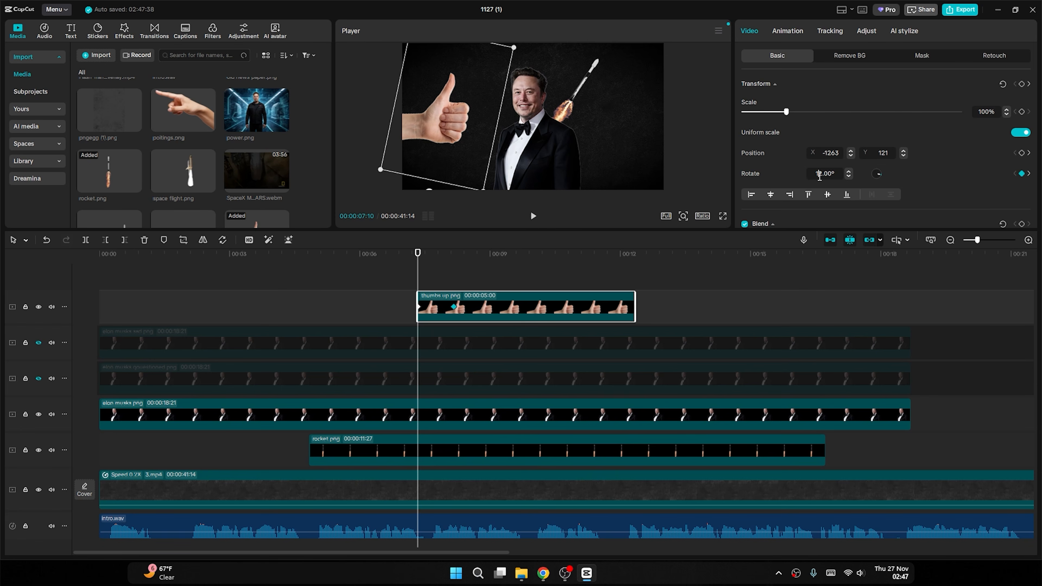
text(30)
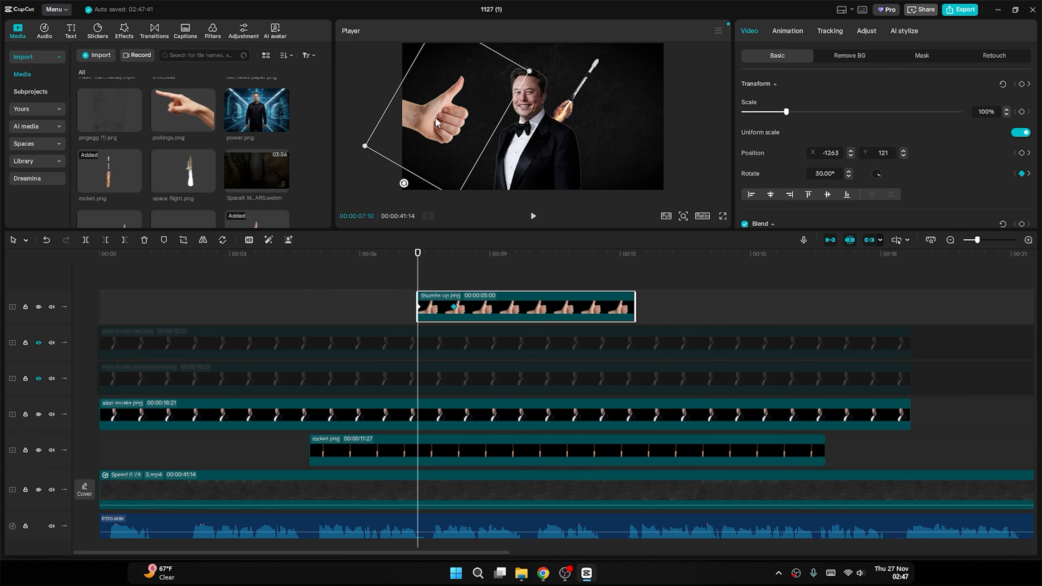
key(space)
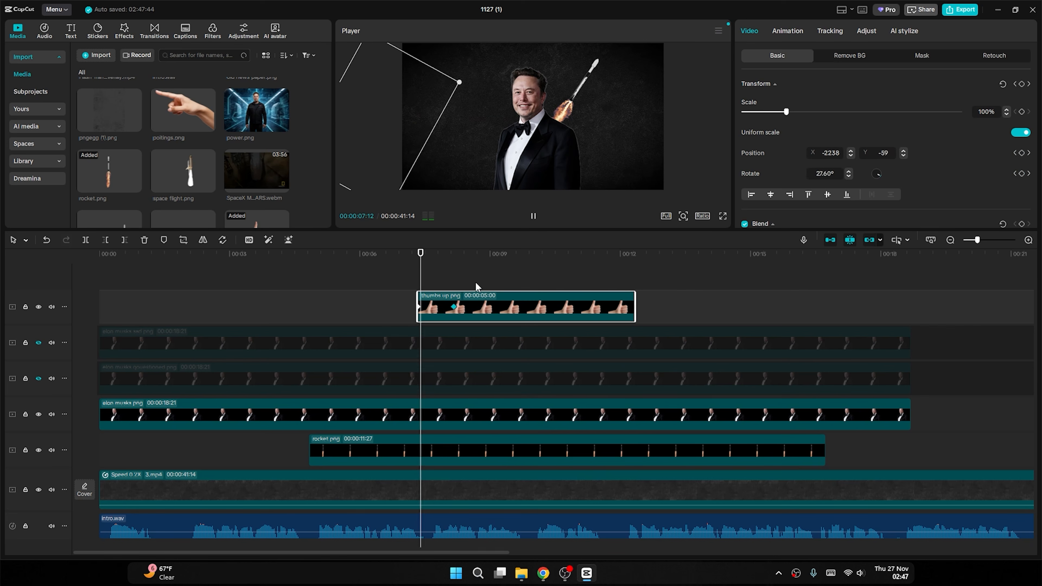
key(space)
Show the thumbs-up clip's keyframe graph and apply the Cubic Ease preset to the X position's end keyframe.
drag(478, 258, 429, 257)
click(479, 290)
click(444, 257)
click(478, 303)
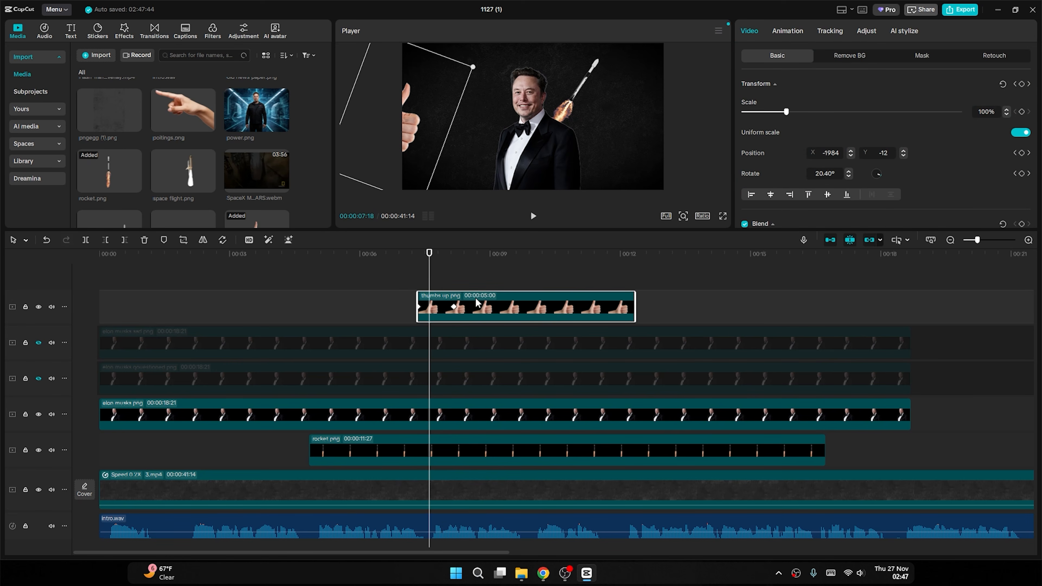
double_click(477, 303)
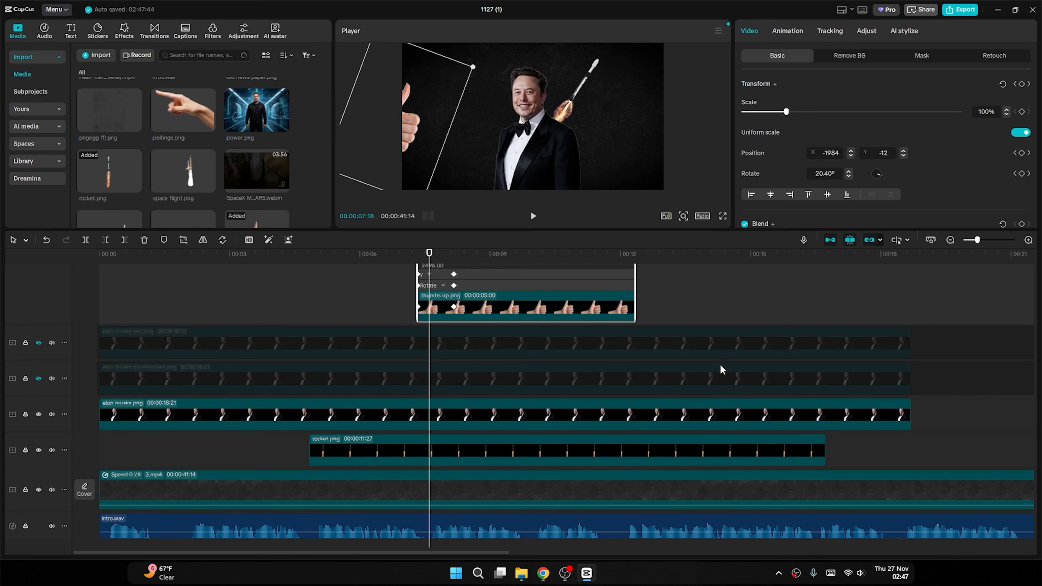
scroll(721, 368, up, 2)
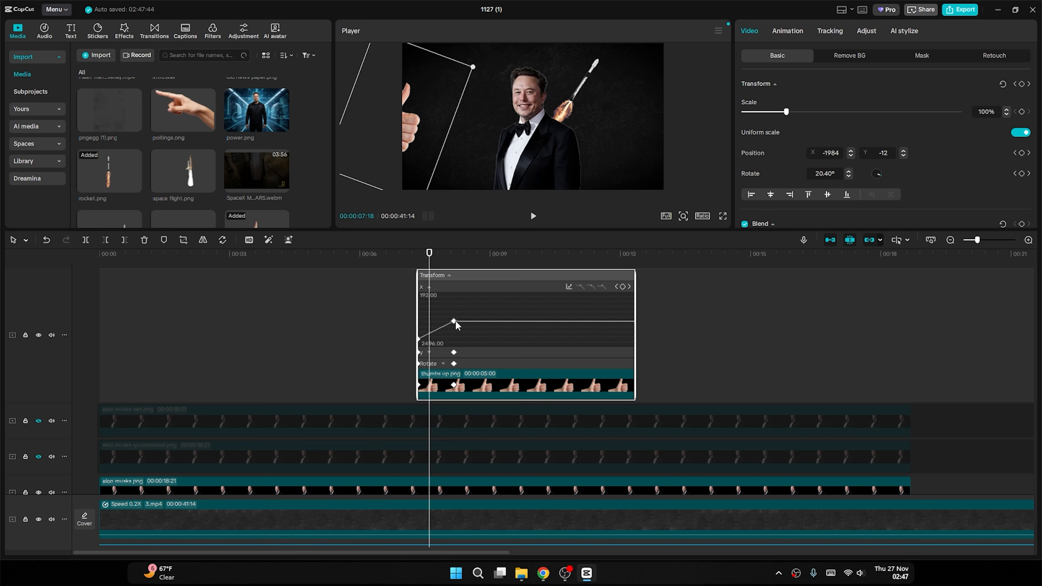
click(453, 321)
click(570, 286)
click(599, 431)
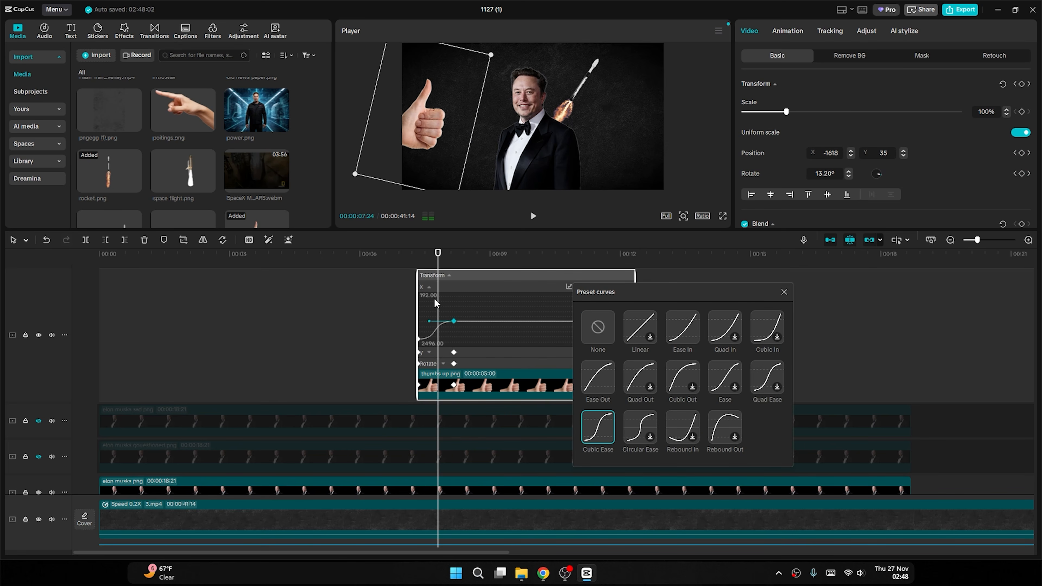
Apply the Cubic Ease preset to the thumbs-up clip's Y position and Rotate end keyframes and close its keyframe graph.
click(429, 287)
click(429, 320)
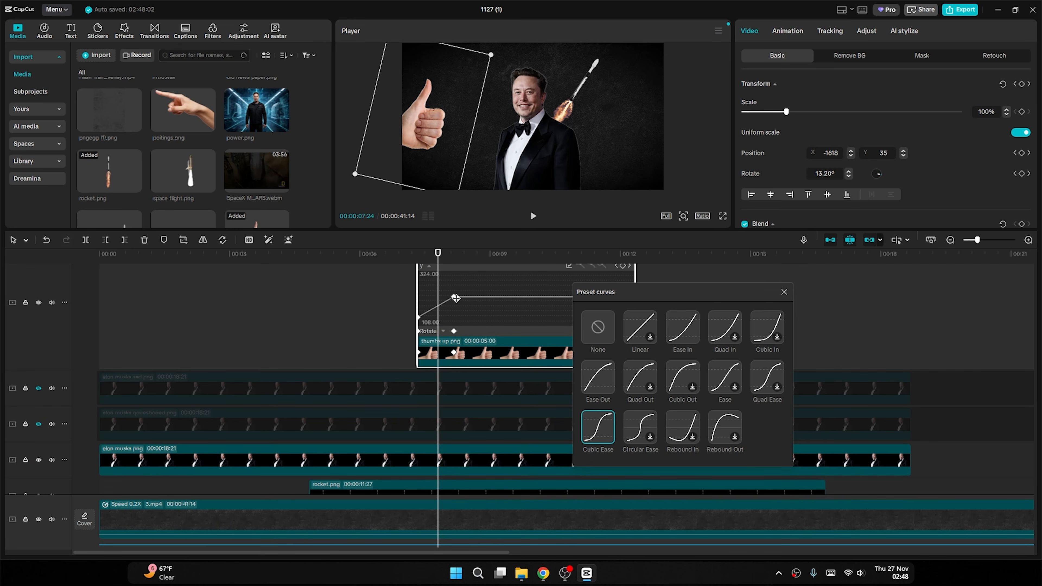
click(453, 296)
click(599, 435)
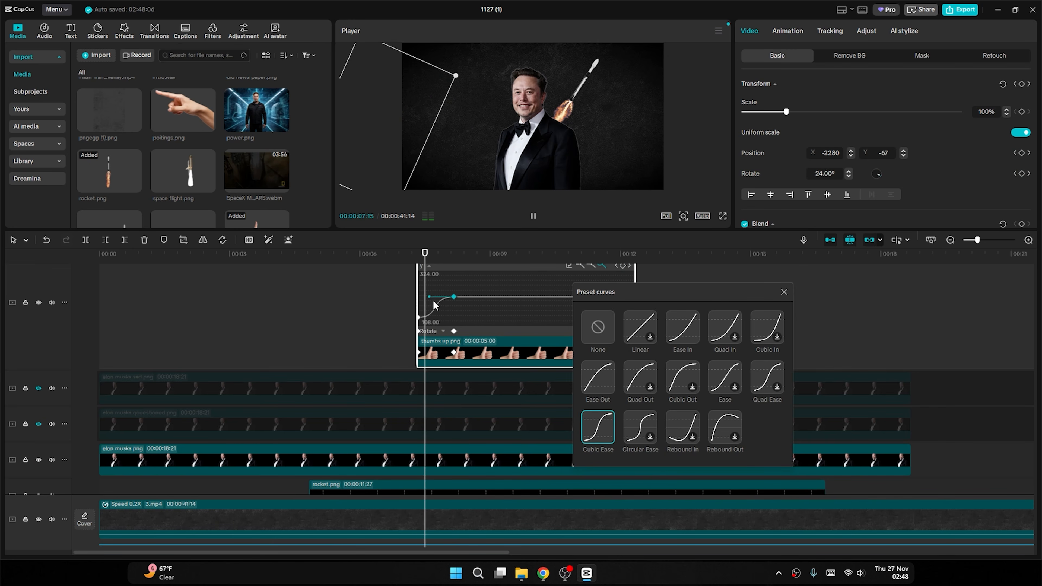
click(444, 330)
click(454, 309)
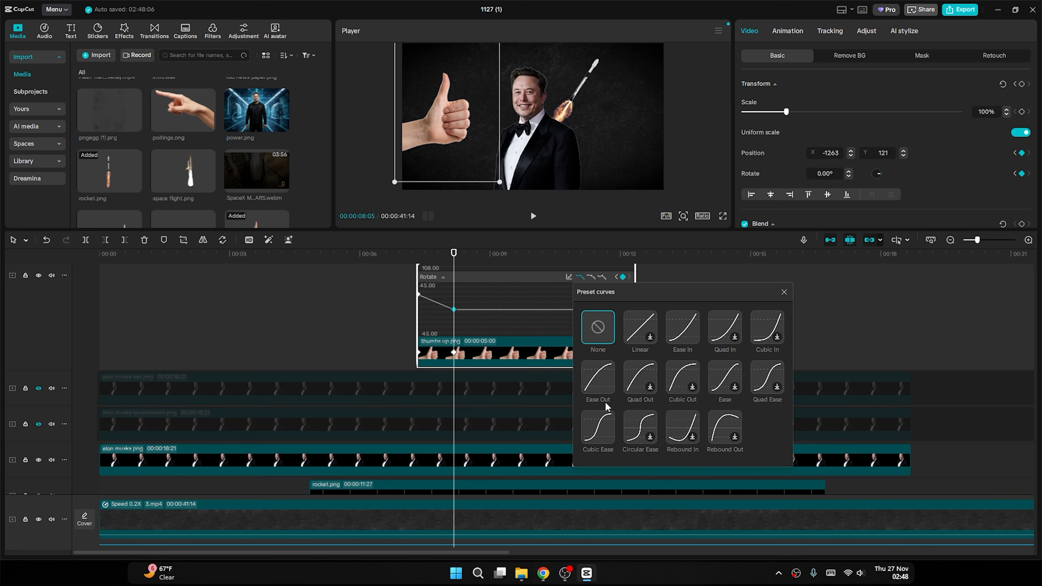
click(602, 425)
click(398, 322)
click(495, 360)
click(784, 293)
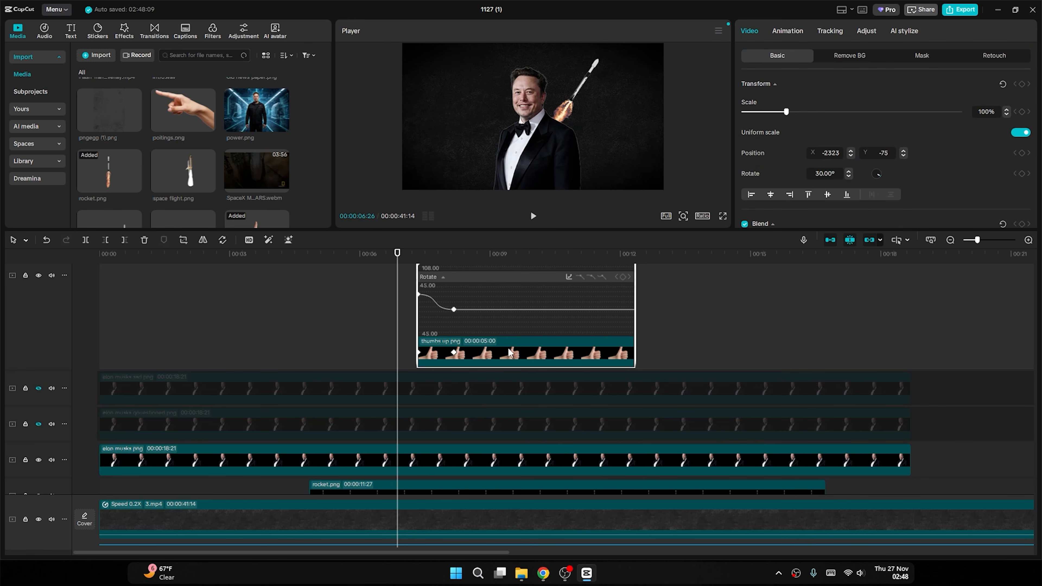
double_click(507, 350)
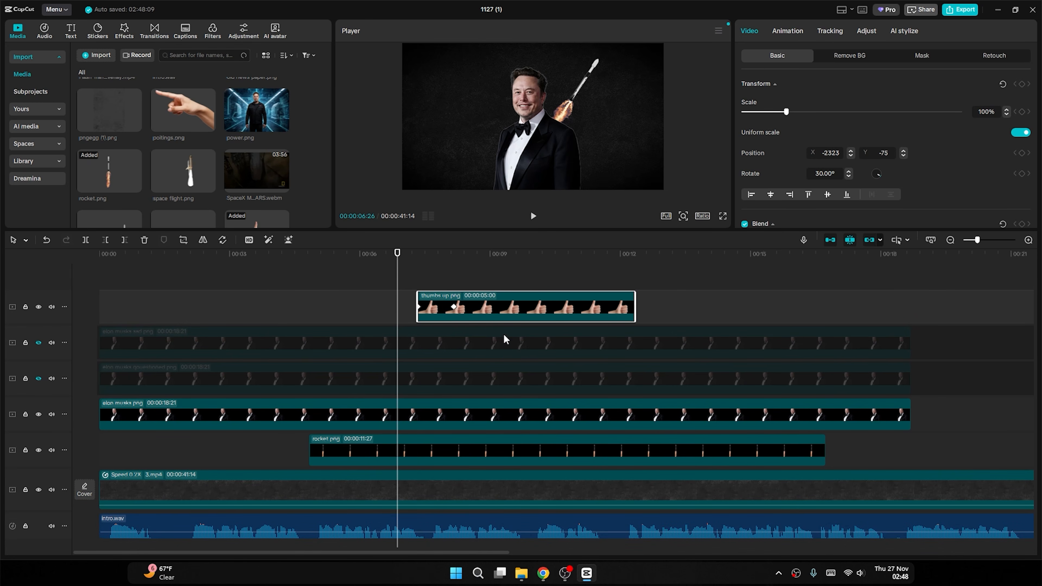
Replay the thumbs-up hand's entrance several times to check its easing against the voice-over, stopping at 00:00:08:22.
key(space)
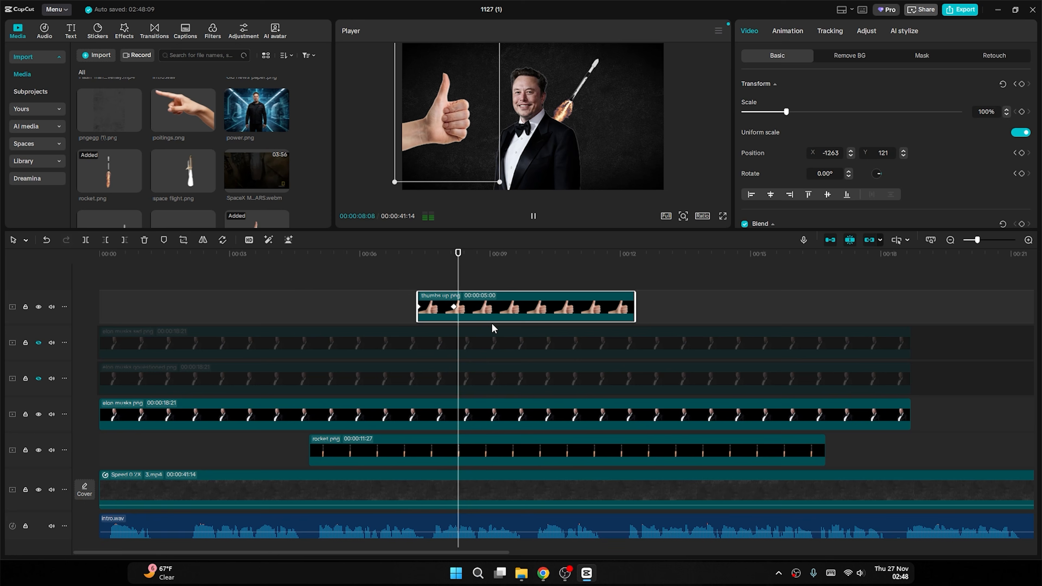
click(738, 299)
click(411, 286)
key(space)
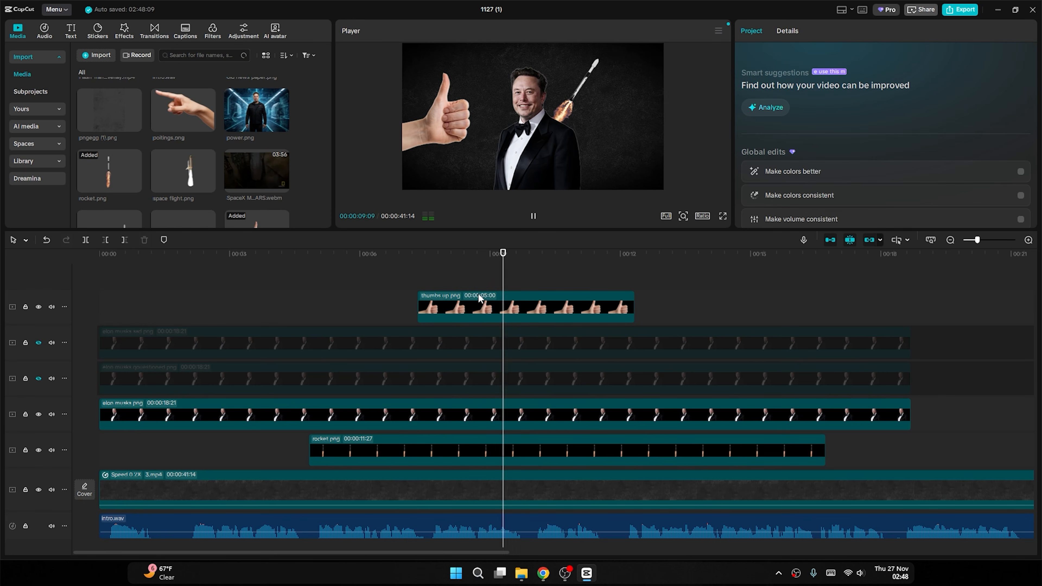
click(430, 268)
key(space)
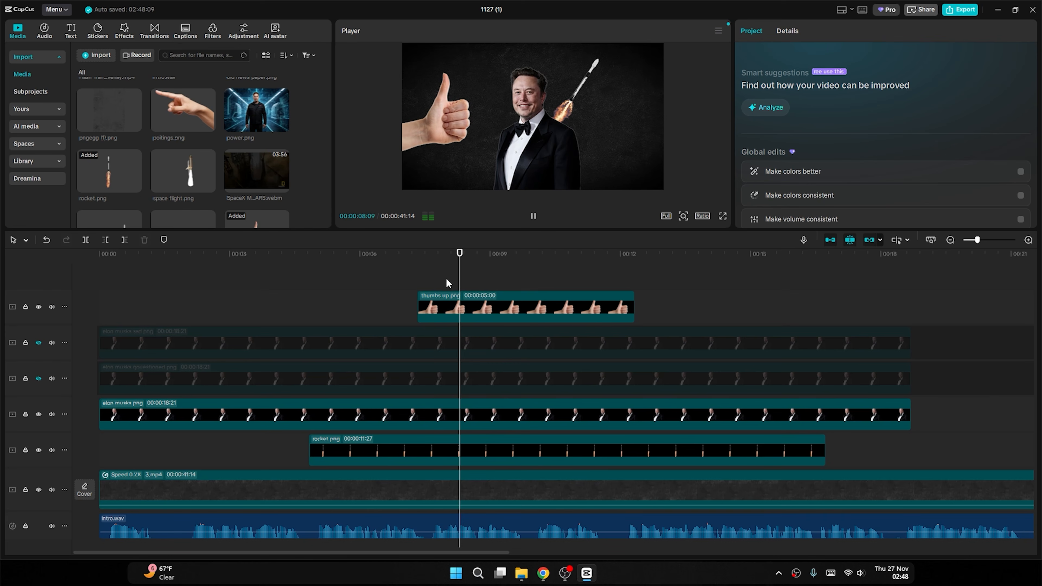
key(space)
key(space)
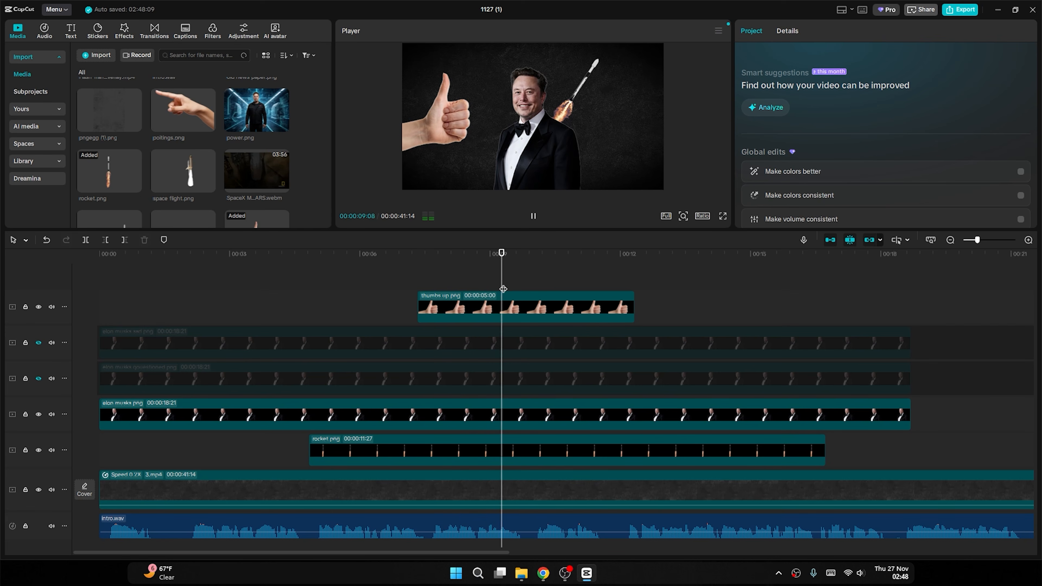
click(434, 281)
key(space)
key(space)
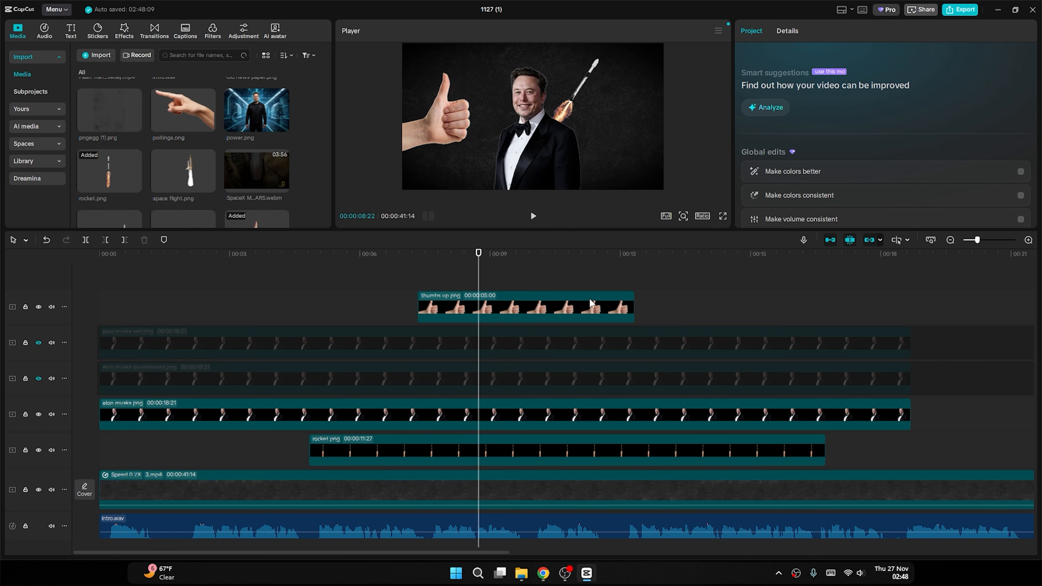
Extend the end of the thumbs-up clip to a duration of 00:00:13:27.
drag(634, 306, 1021, 305)
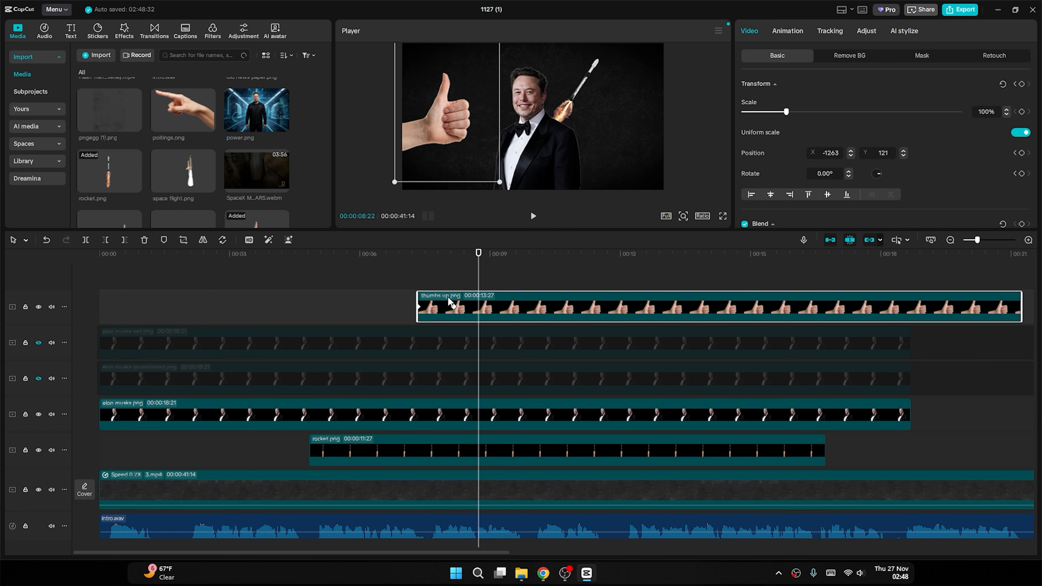
click(371, 297)
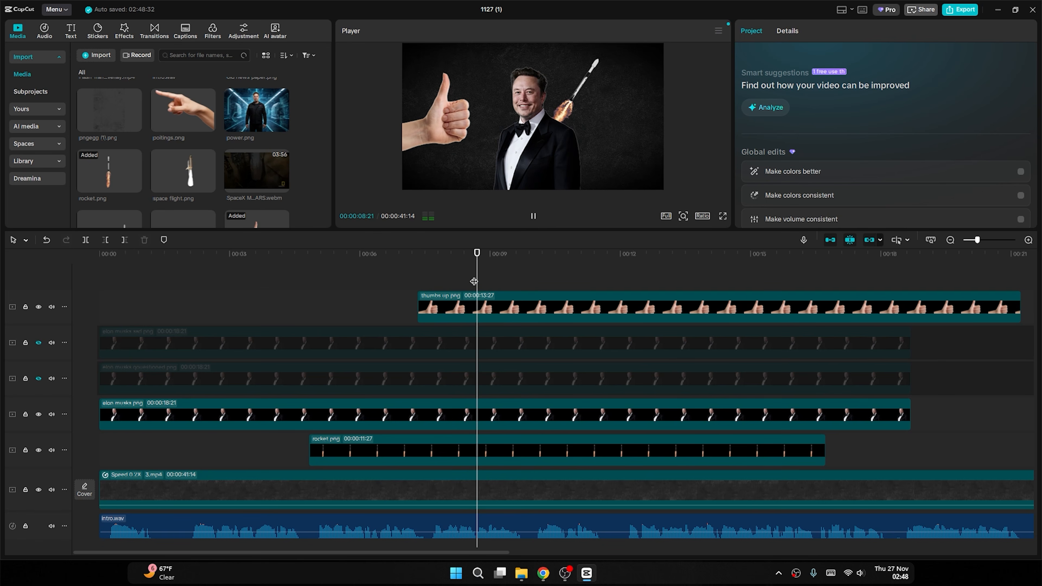
Add poitings.png on a new top track at 00:00:08:21, scaled to 40%, placed at about X 1374, Y -155 and rotated -9.5°.
drag(195, 110, 478, 273)
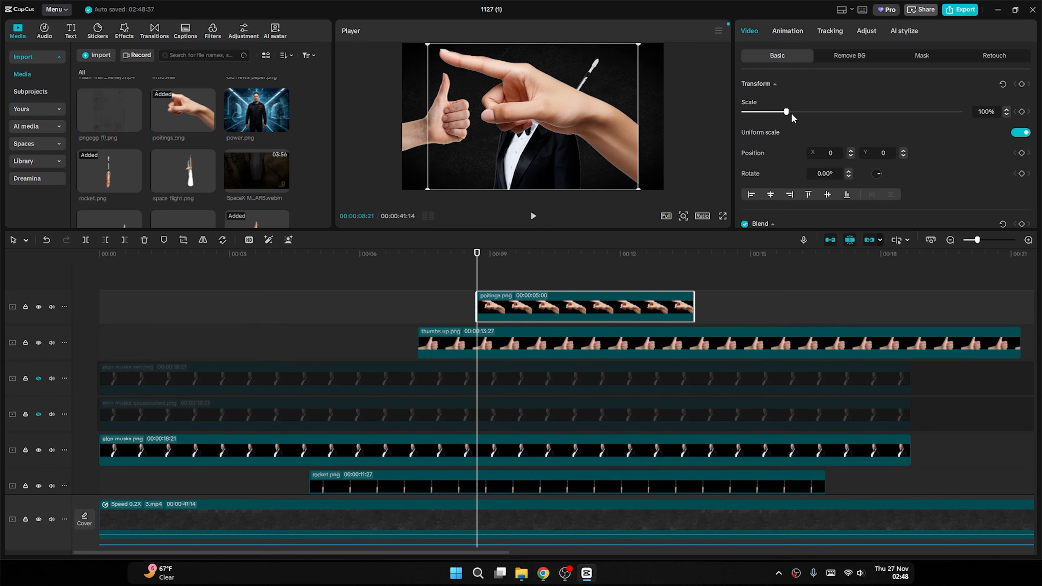
drag(788, 111, 765, 113)
drag(552, 127, 614, 139)
drag(766, 112, 761, 111)
drag(601, 128, 635, 130)
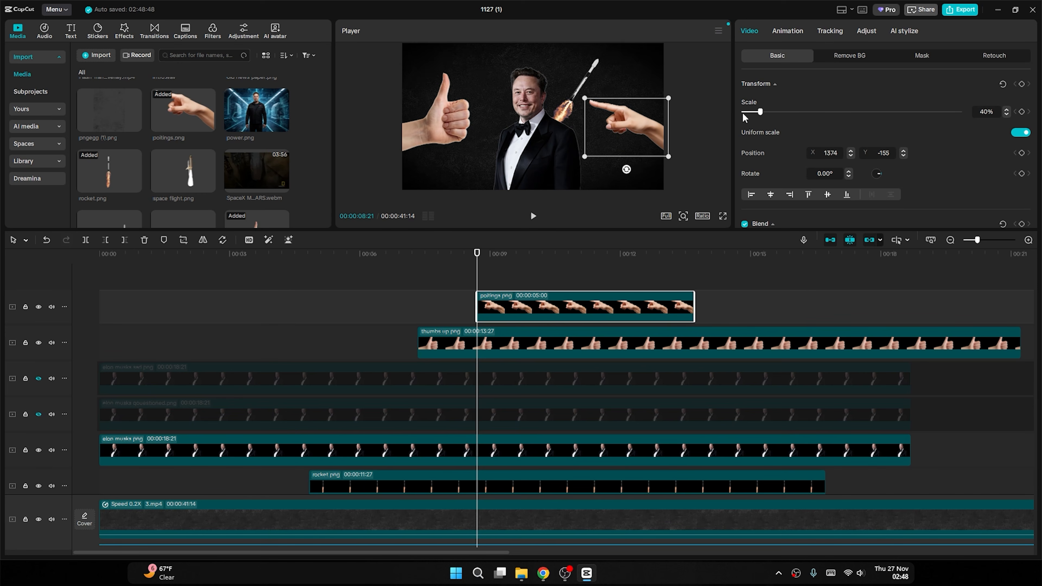
click(848, 176)
drag(849, 175, 848, 172)
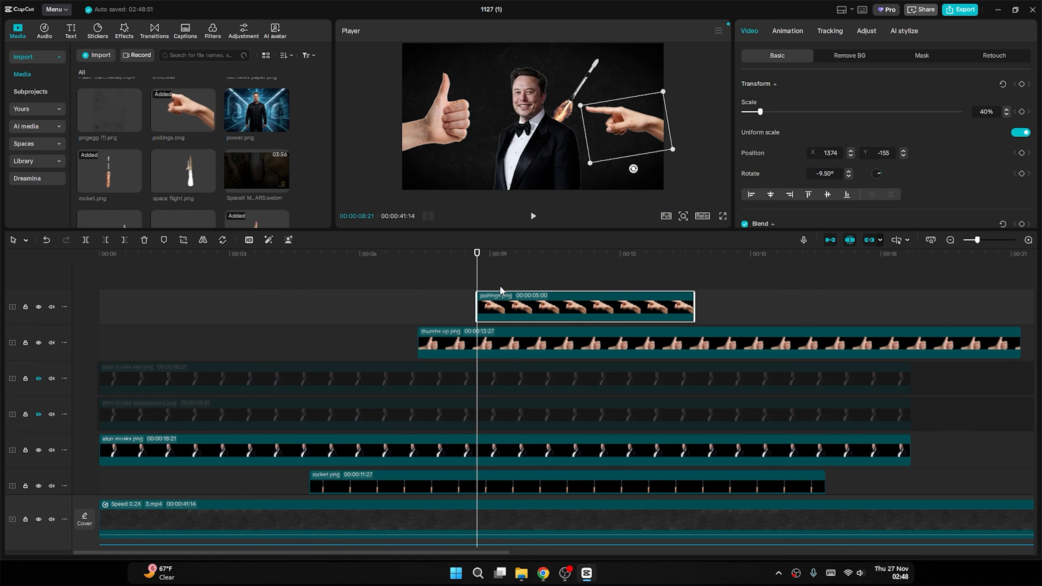
Keyframe the pointing hand's position at 00:00:09:14, and at 00:00:08:21 move it out of frame to about X 2725, Y -263.
scroll(544, 289, down, 1)
key(space)
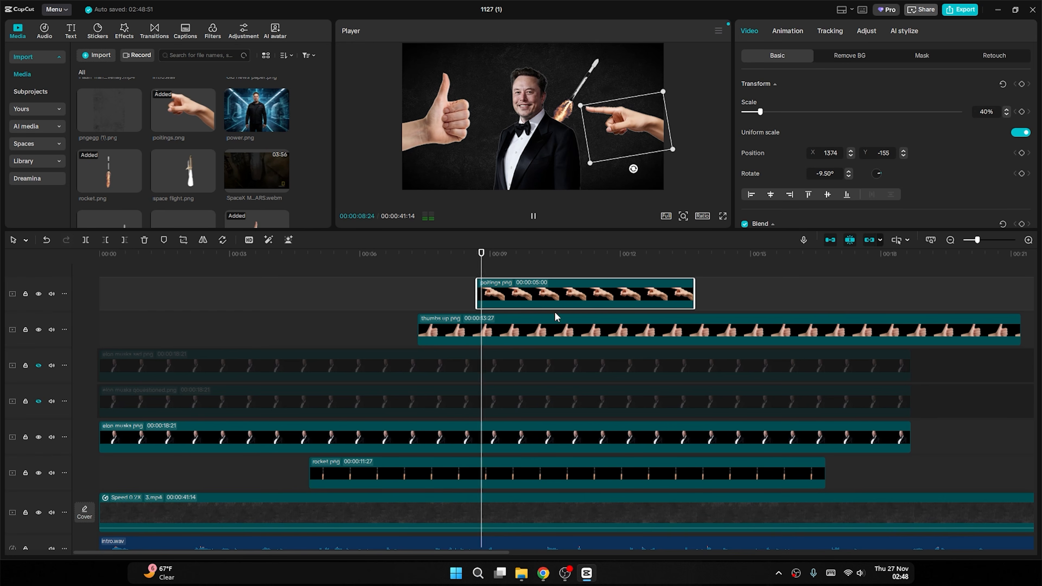
key(space)
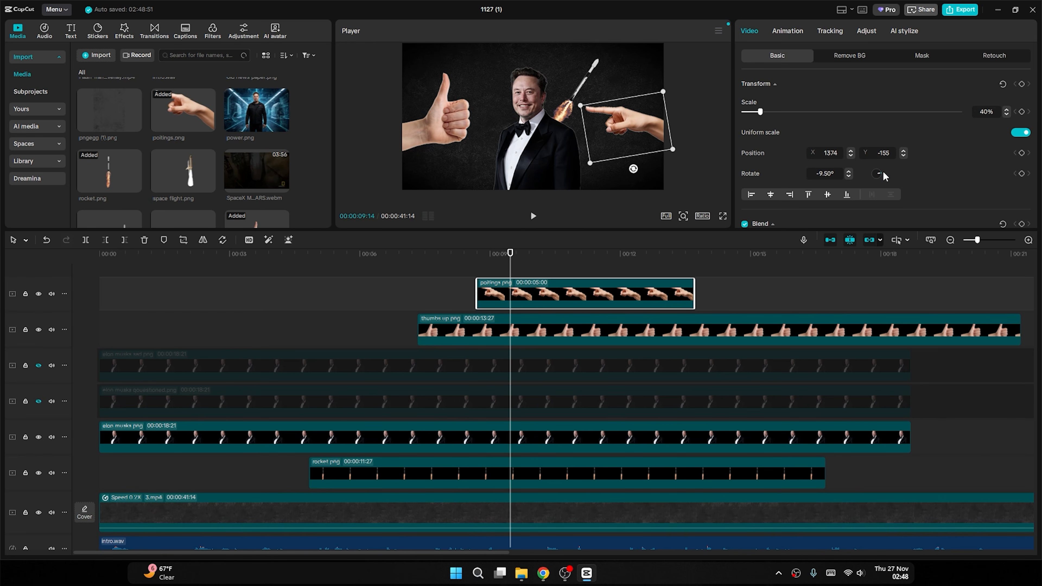
click(1021, 153)
drag(511, 258, 481, 260)
drag(609, 126, 706, 123)
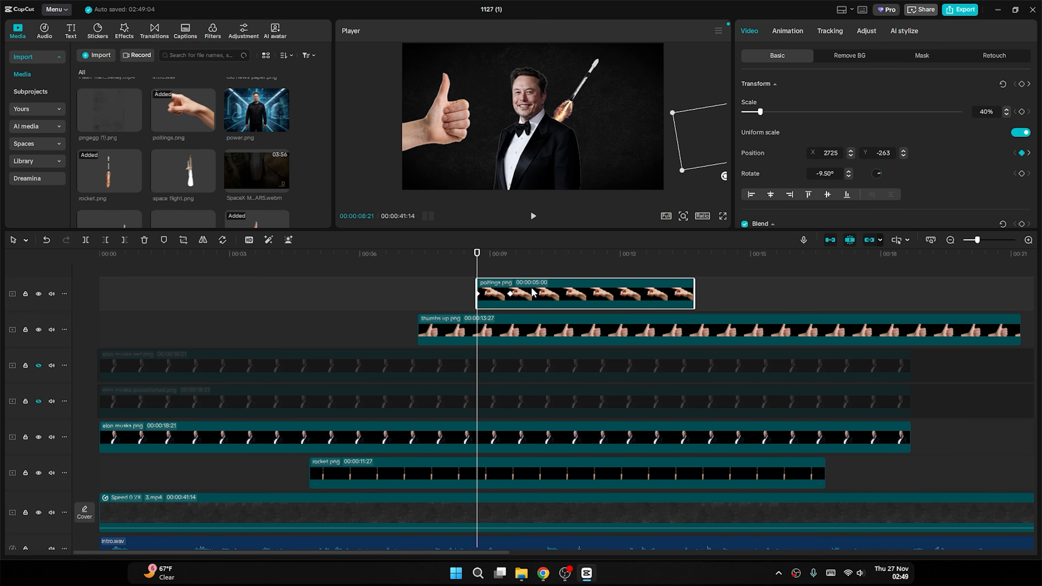
Show the pointing-hand clip's keyframe graph and apply the Cubic Ease preset to the X position's end keyframe.
key(alt+k)
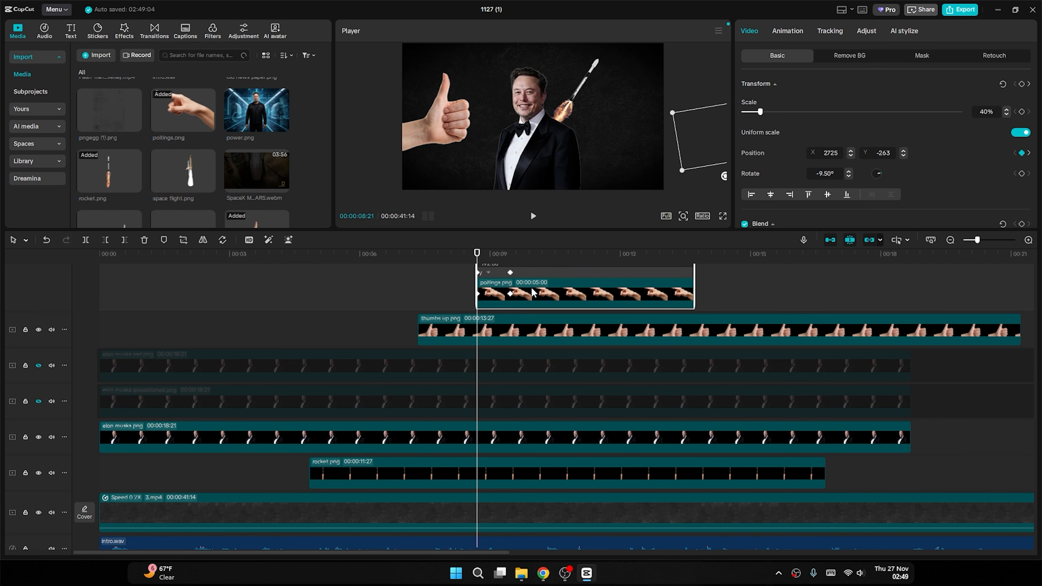
scroll(533, 292, up, 4)
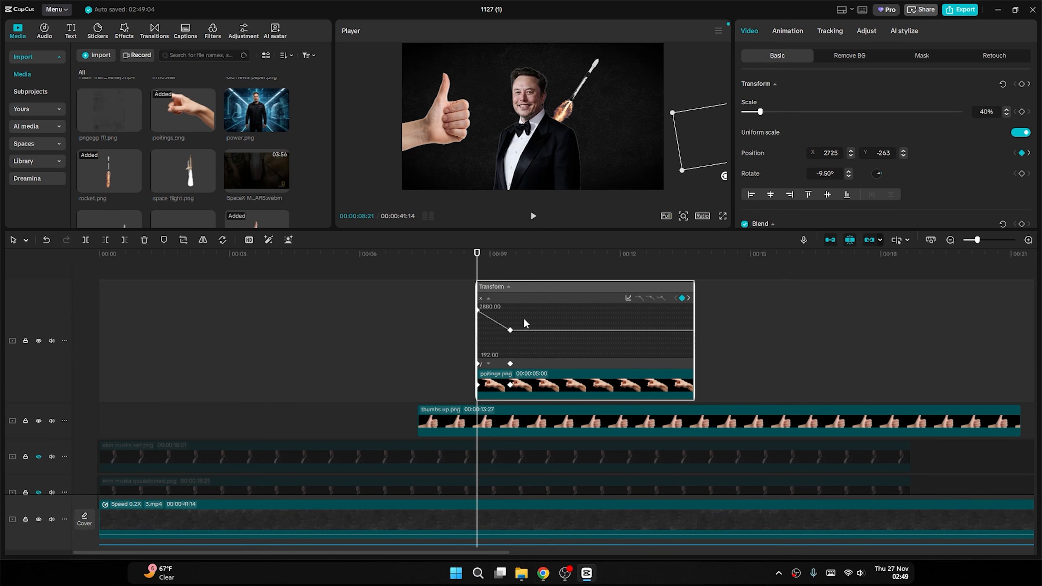
click(510, 330)
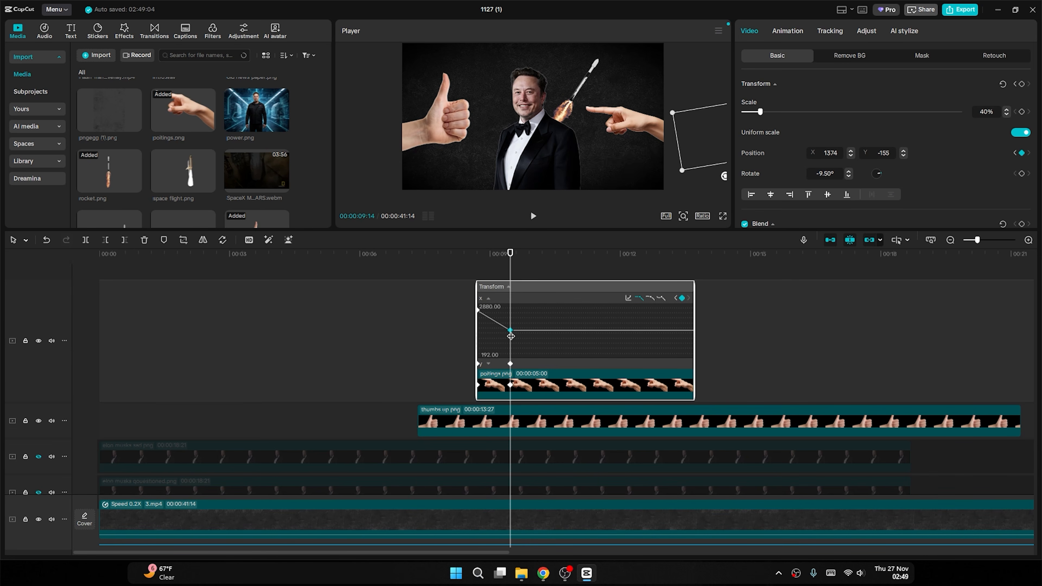
click(629, 299)
click(657, 439)
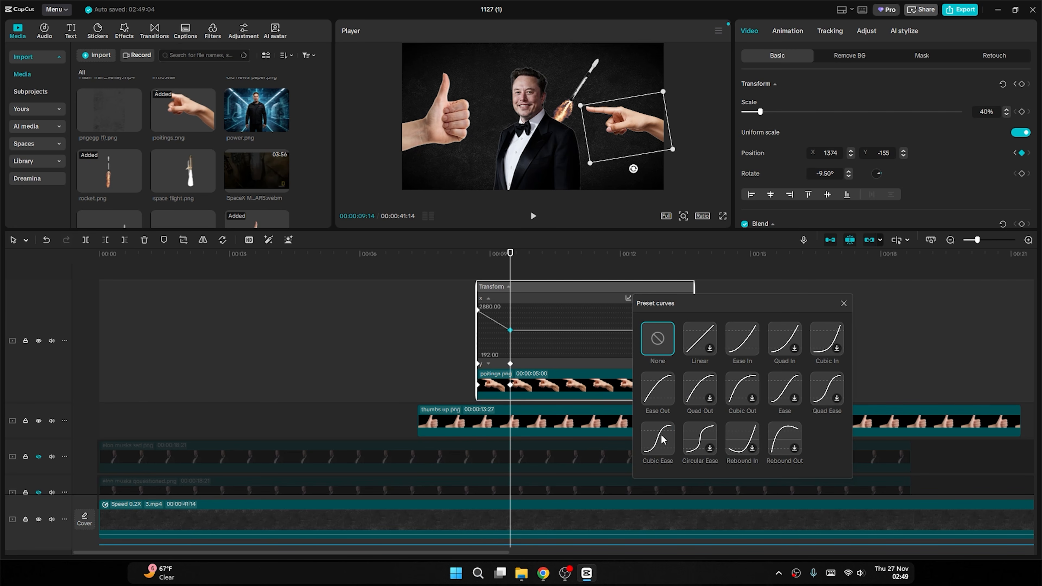
Apply the Cubic Ease preset to the pointing-hand clip's Y-position end keyframe, and close the preset curves and keyframe graph.
click(501, 365)
click(510, 348)
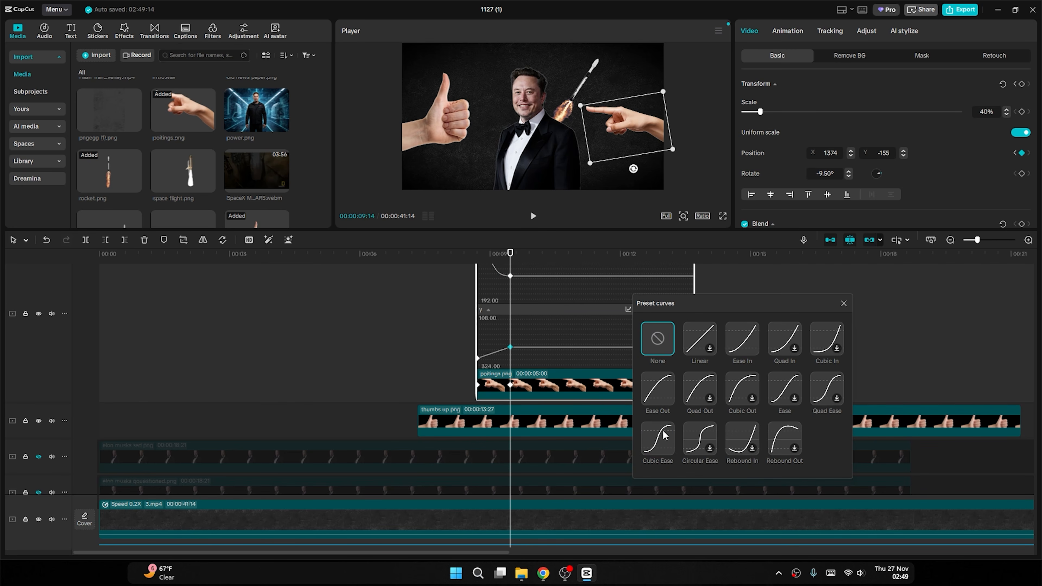
click(665, 441)
click(540, 385)
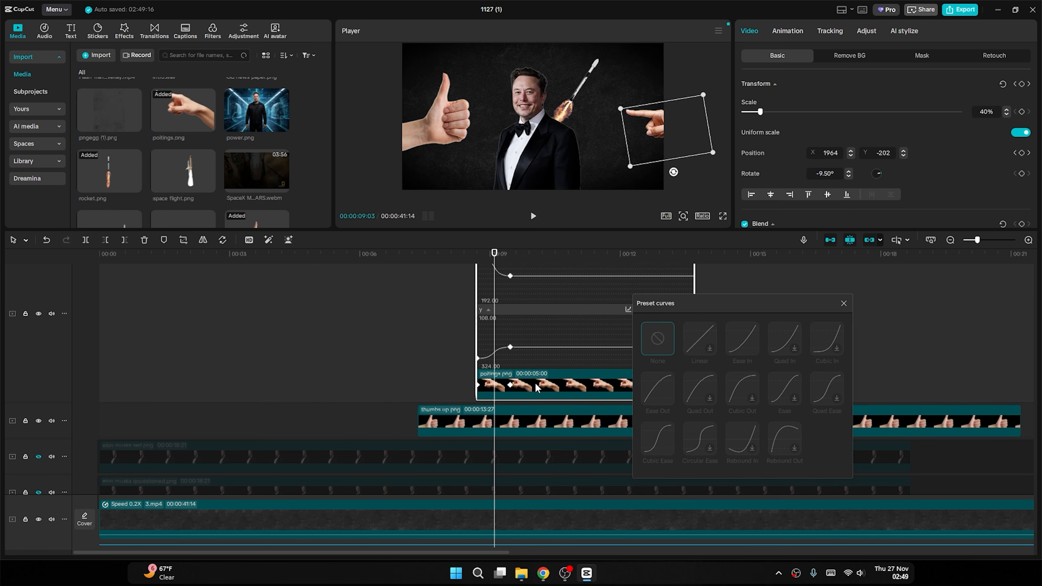
double_click(536, 385)
click(843, 304)
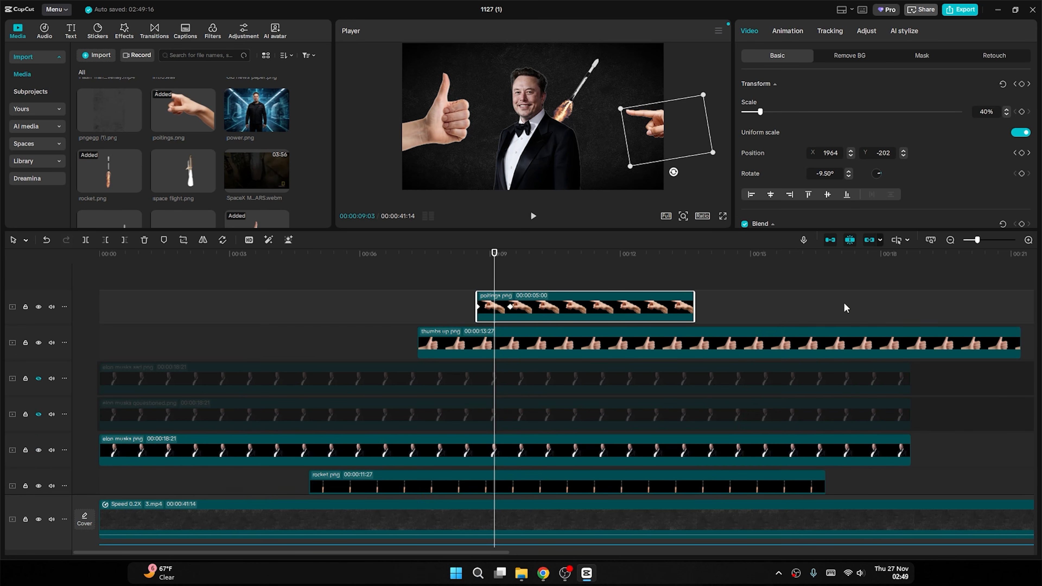
Play back the hand entrances and trim the end of the smiling Elon clip at 00:00:08:13.
click(444, 258)
key(space)
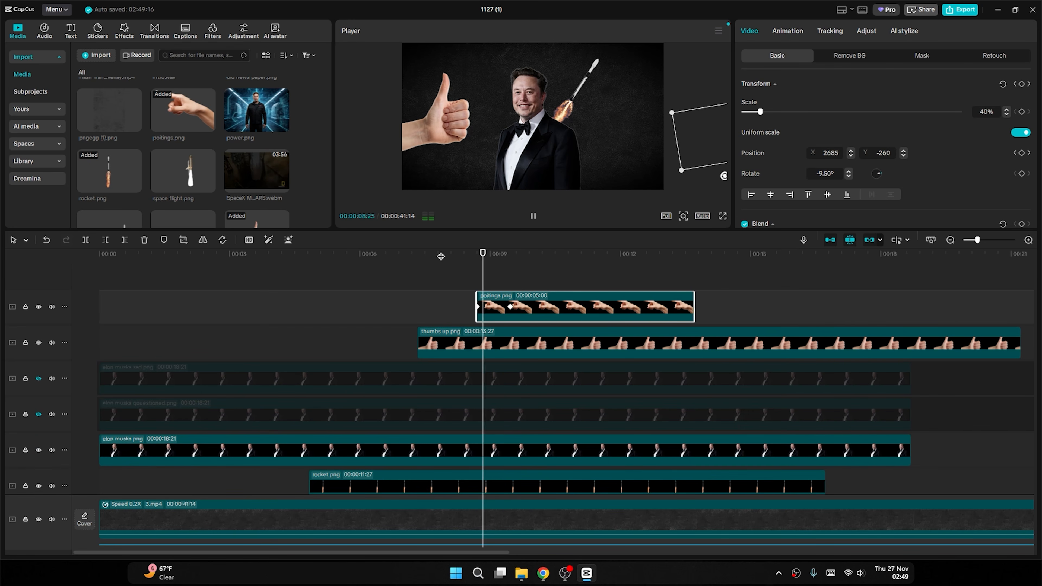
click(416, 258)
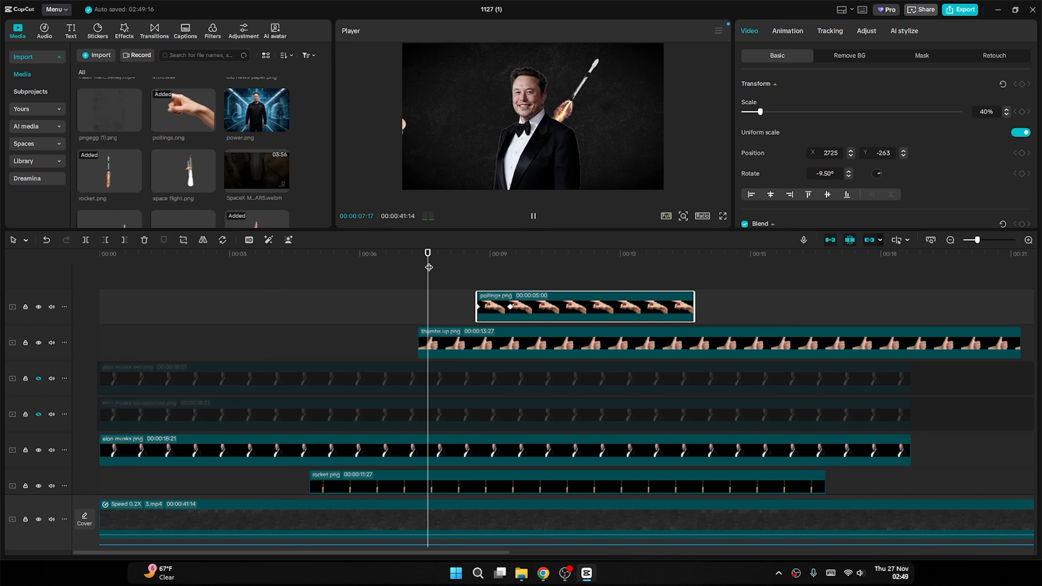
key(space)
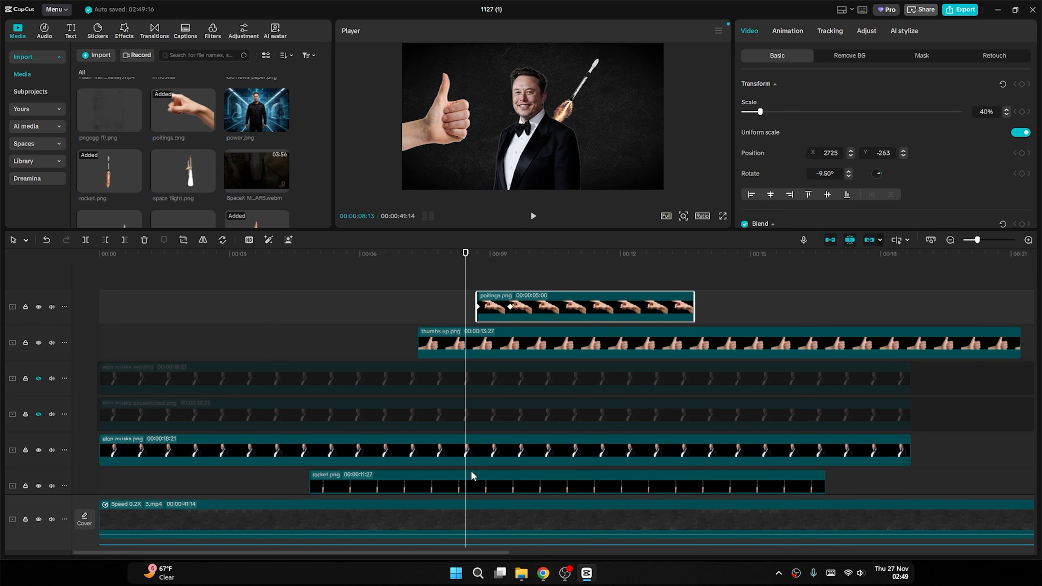
click(369, 450)
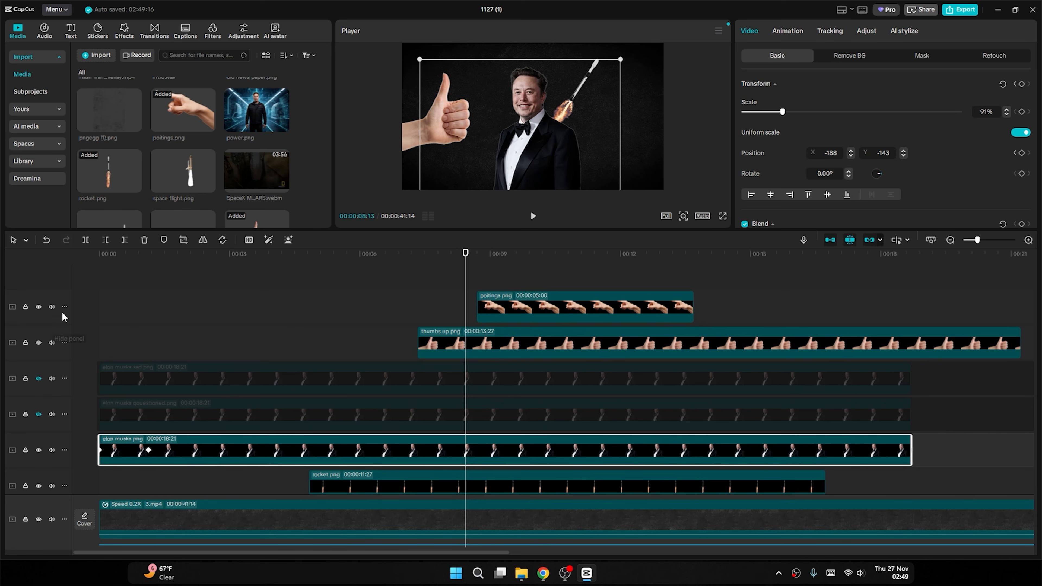
click(125, 241)
Unhide the sad Elon track, keep the questioning Elon track hidden, and trim the sad clip's start to 00:00:08:13.
click(386, 416)
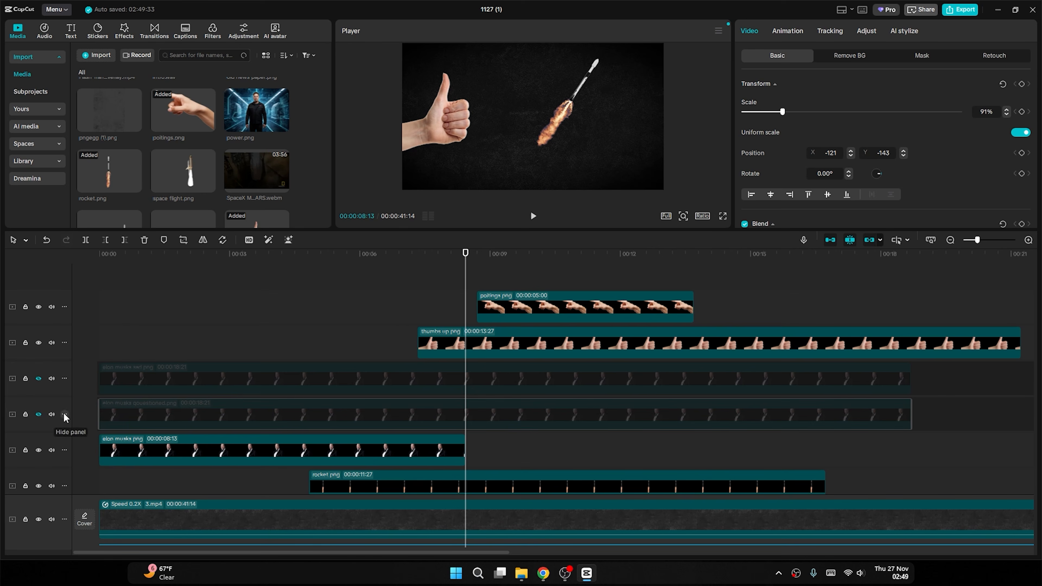
click(40, 414)
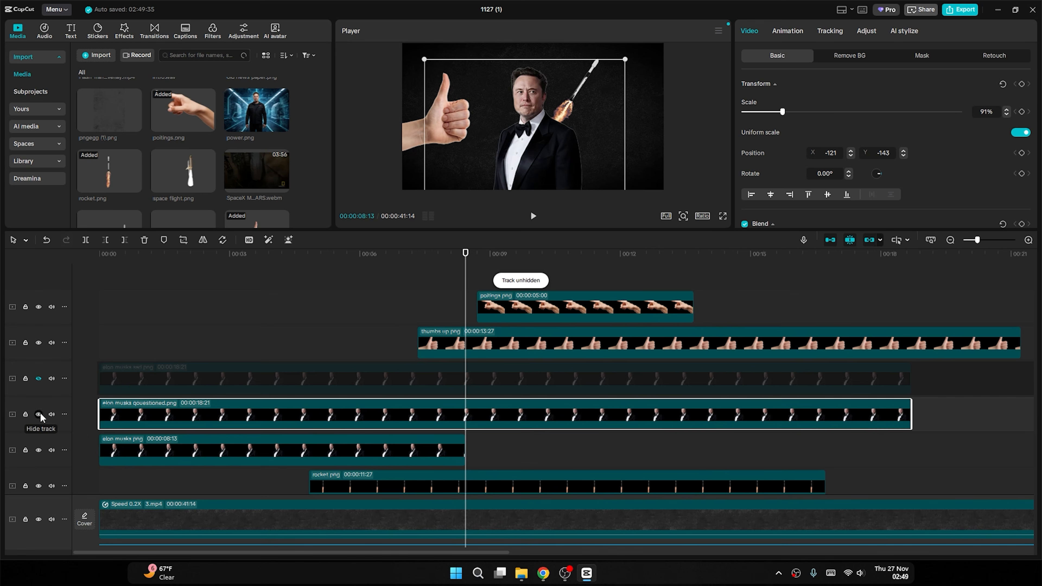
click(40, 412)
click(39, 378)
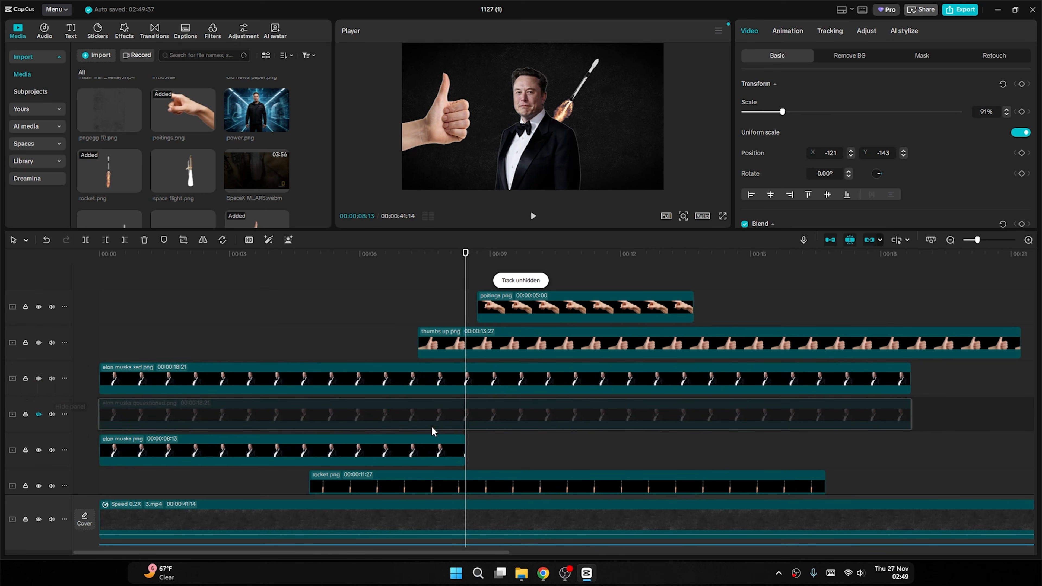
click(408, 381)
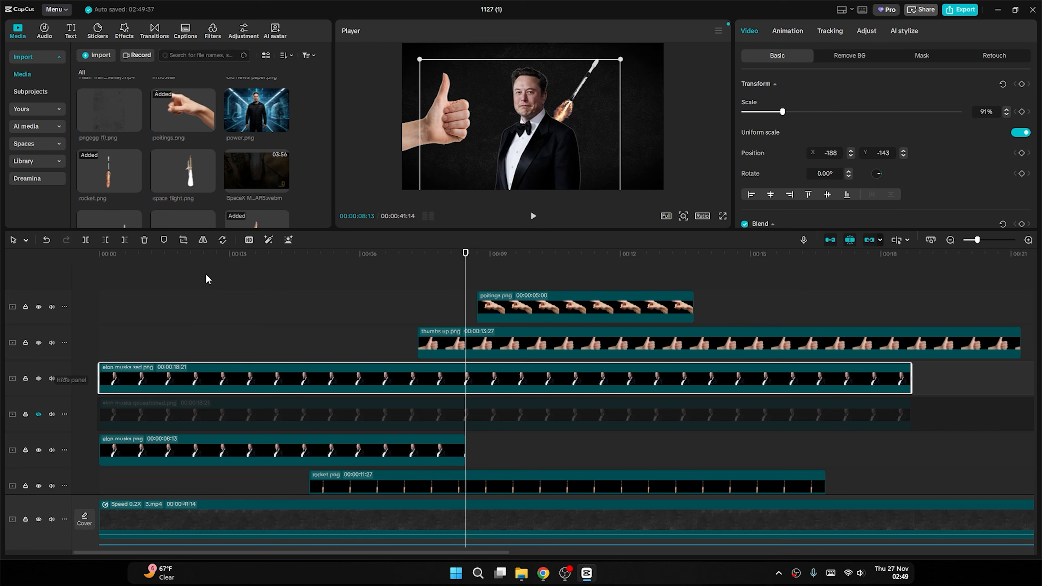
click(106, 241)
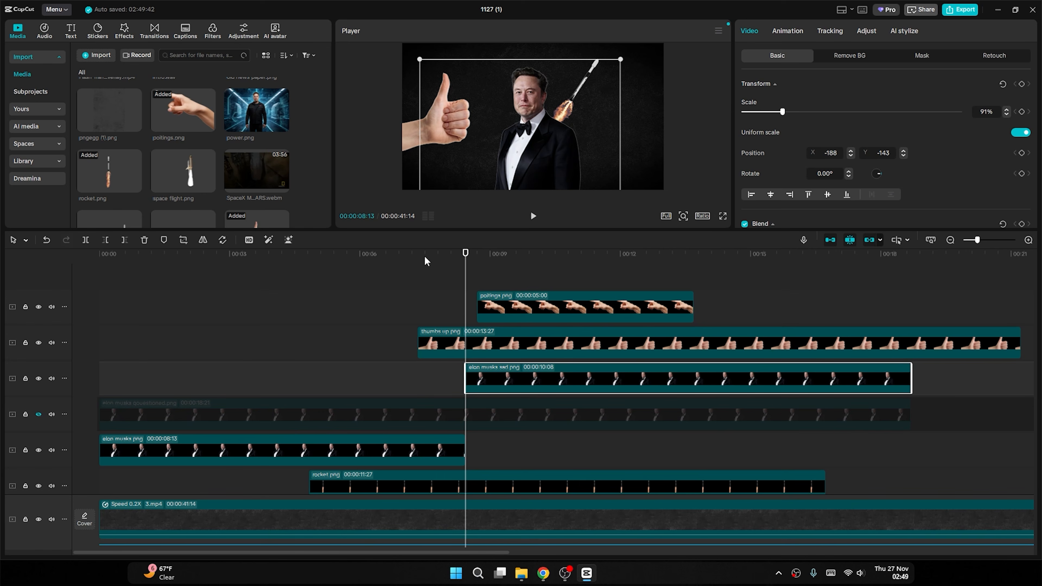
Preview the expression change, extend the smiling Elon clip to 00:00:08:16 and shift the sad Elon clip to start there.
click(413, 260)
key(space)
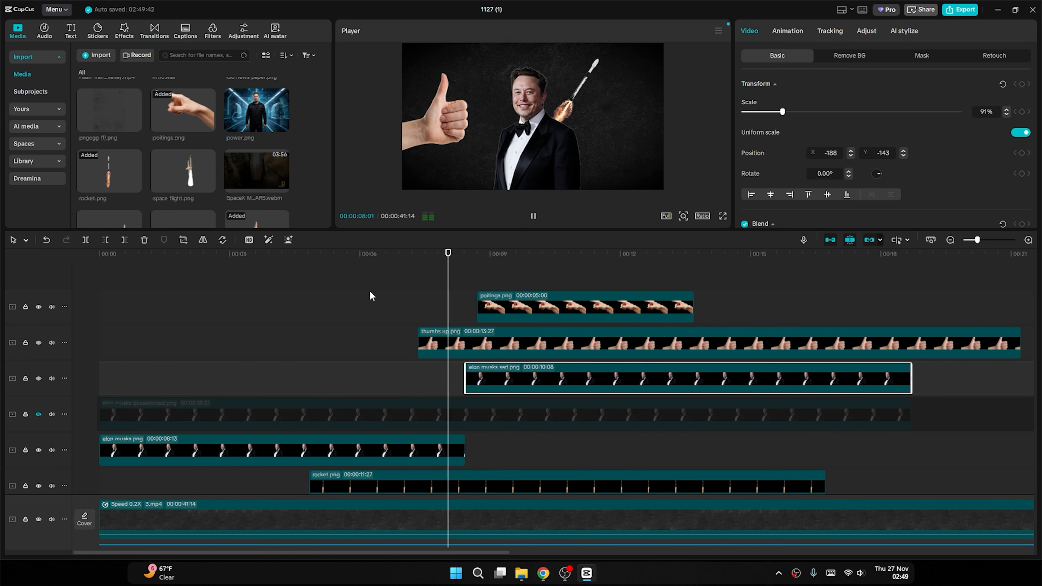
key(space)
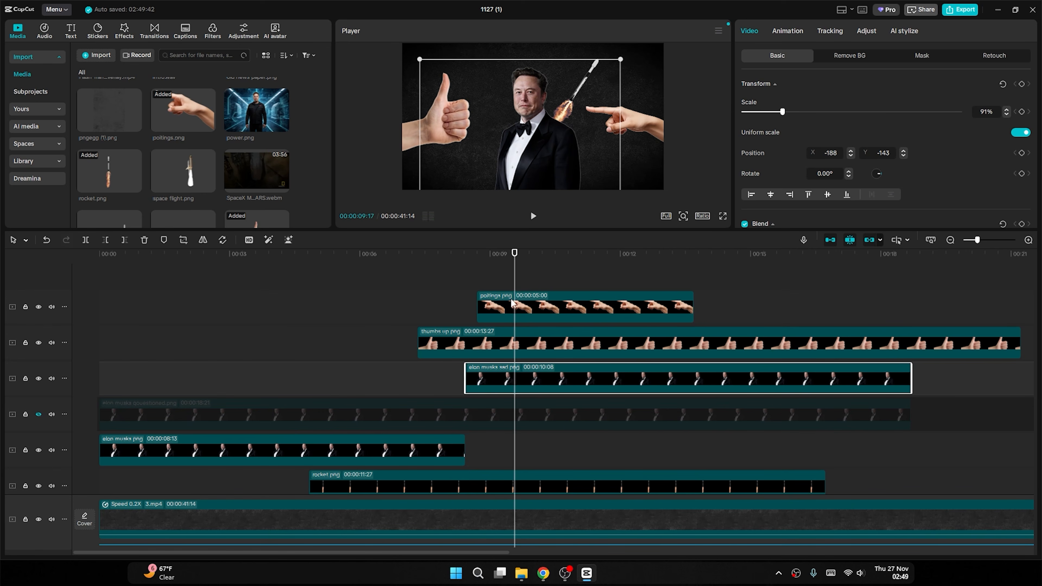
drag(463, 446, 471, 447)
drag(483, 374, 488, 376)
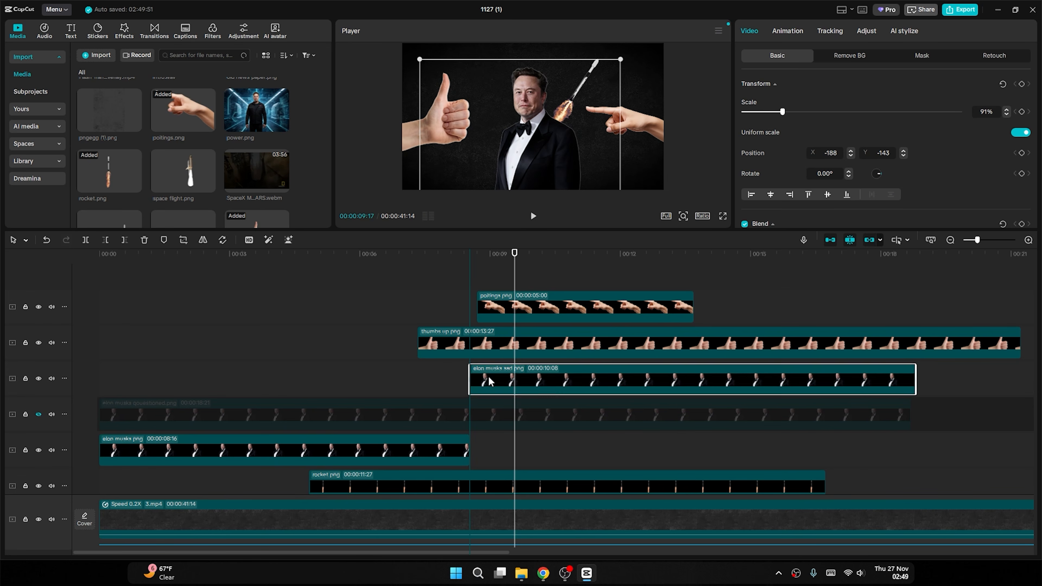
Play back the switch from smiling to sad Elon and the following seconds to check the timing against the voice-over.
click(444, 265)
key(space)
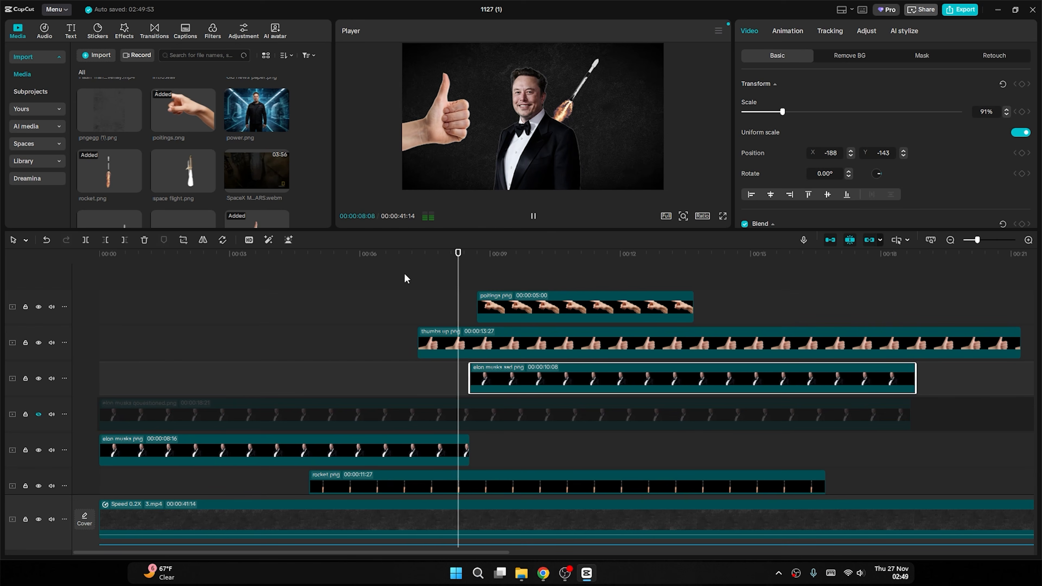
key(space)
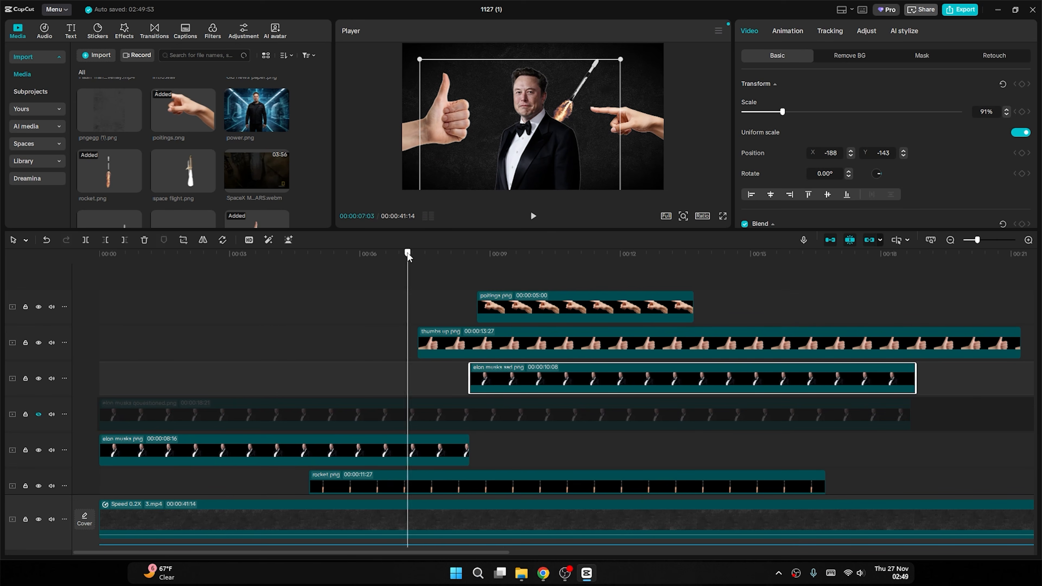
click(365, 266)
key(space)
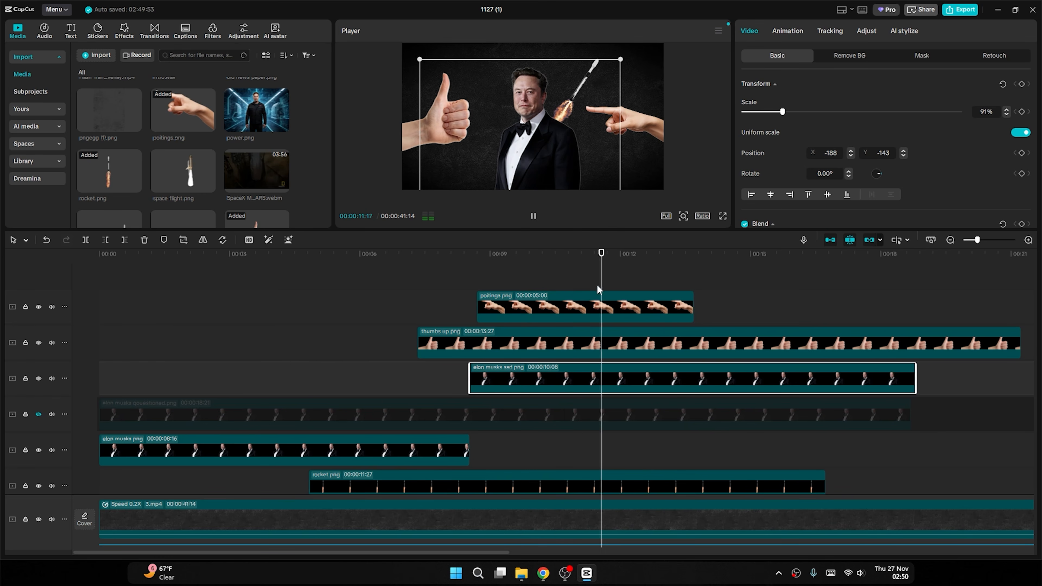
drag(604, 269, 459, 271)
key(space)
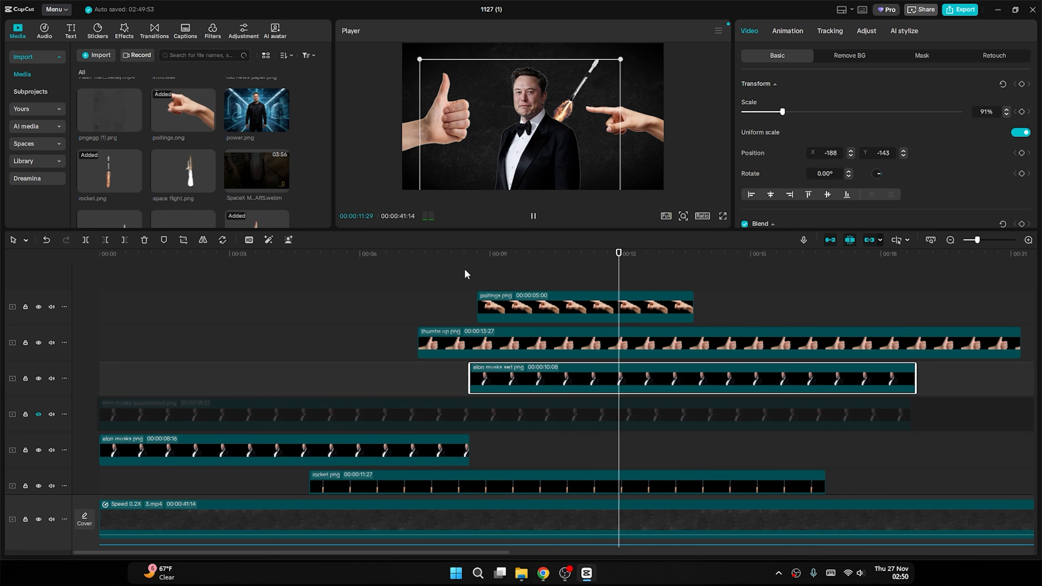
click(620, 260)
click(522, 259)
Unhide the questioning Elon track and delete its clip from the timeline.
click(349, 404)
click(42, 414)
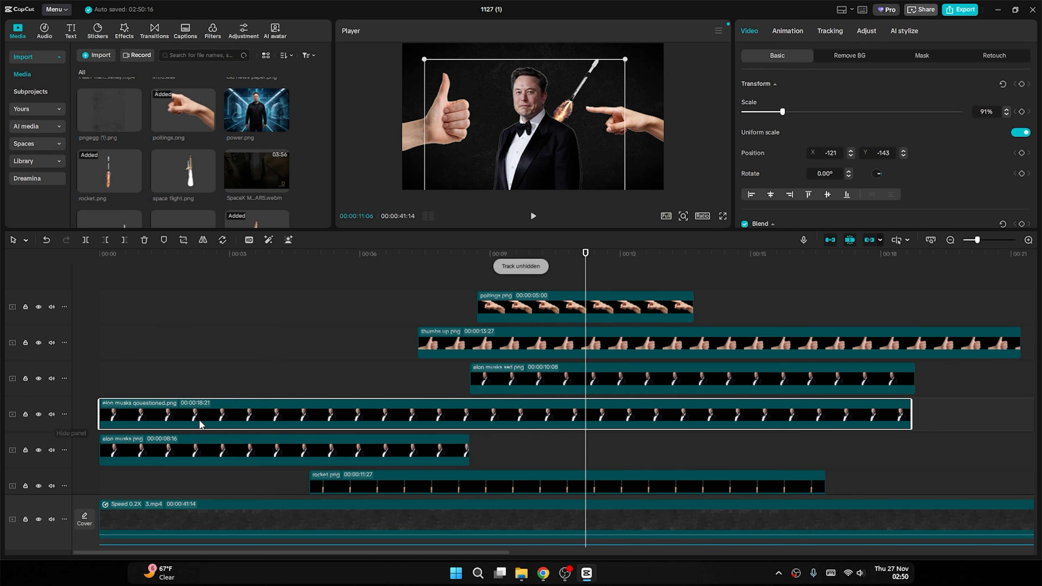
key(Delete)
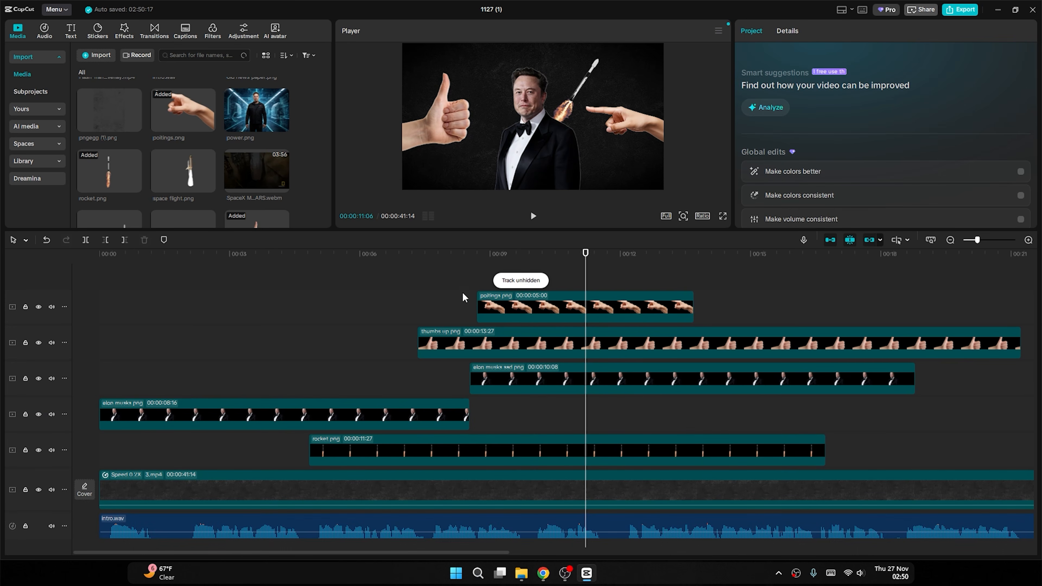
Play the sequence to find where the voice-over line ends, and trim the pointing-hand clip's end at 00:00:11:27.
click(388, 259)
key(space)
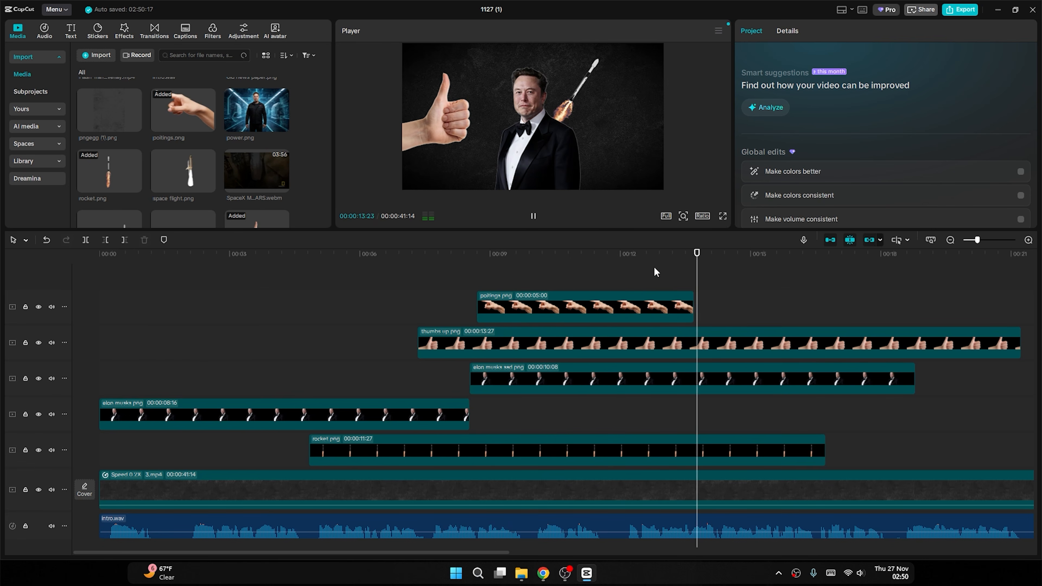
key(space)
drag(591, 269, 609, 280)
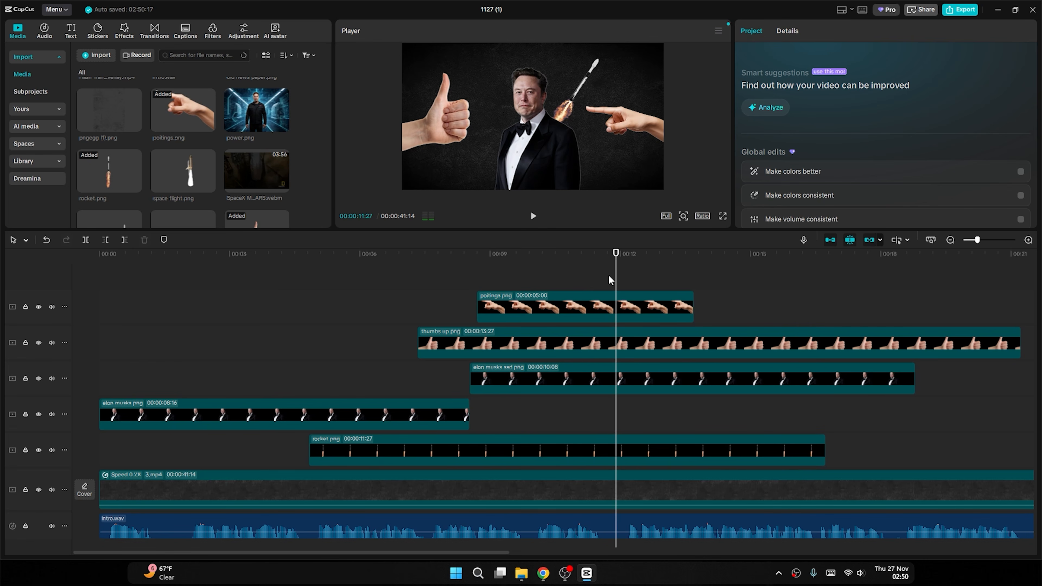
click(668, 313)
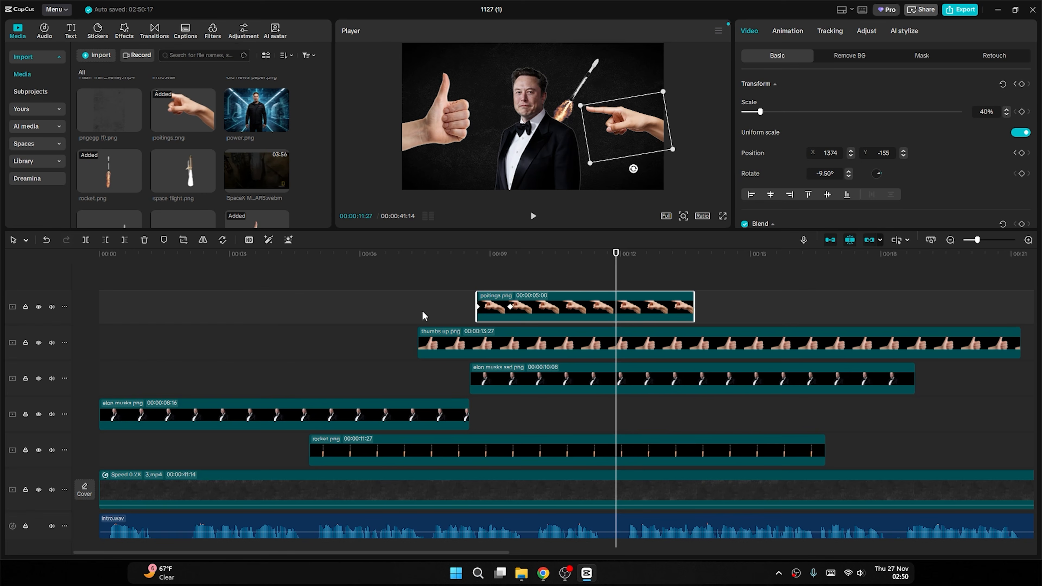
click(124, 241)
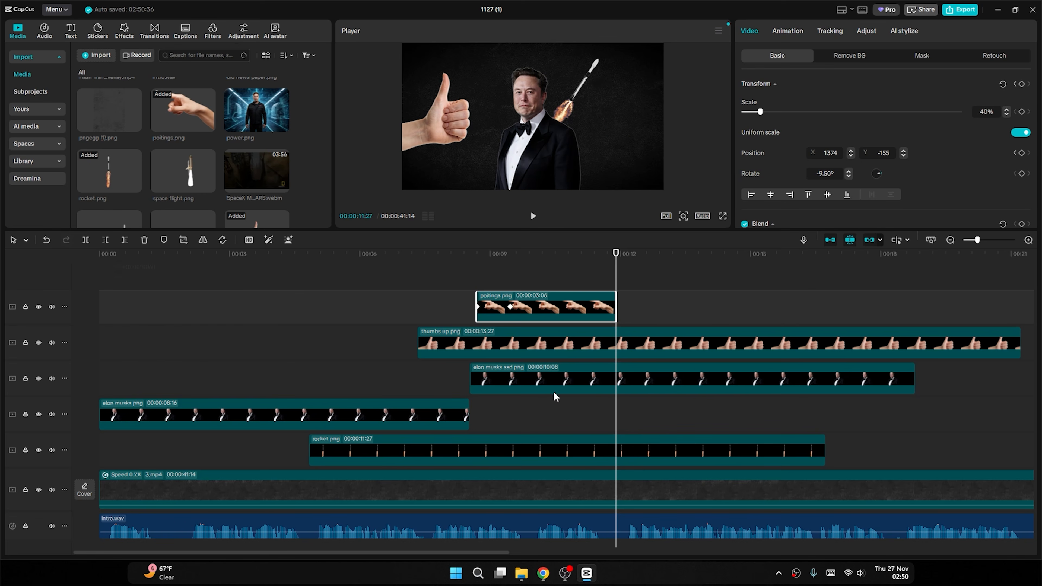
Trim the ends of the thumbs-up, sad Elon and rocket clips at 00:00:11:27.
click(554, 346)
click(128, 242)
click(563, 386)
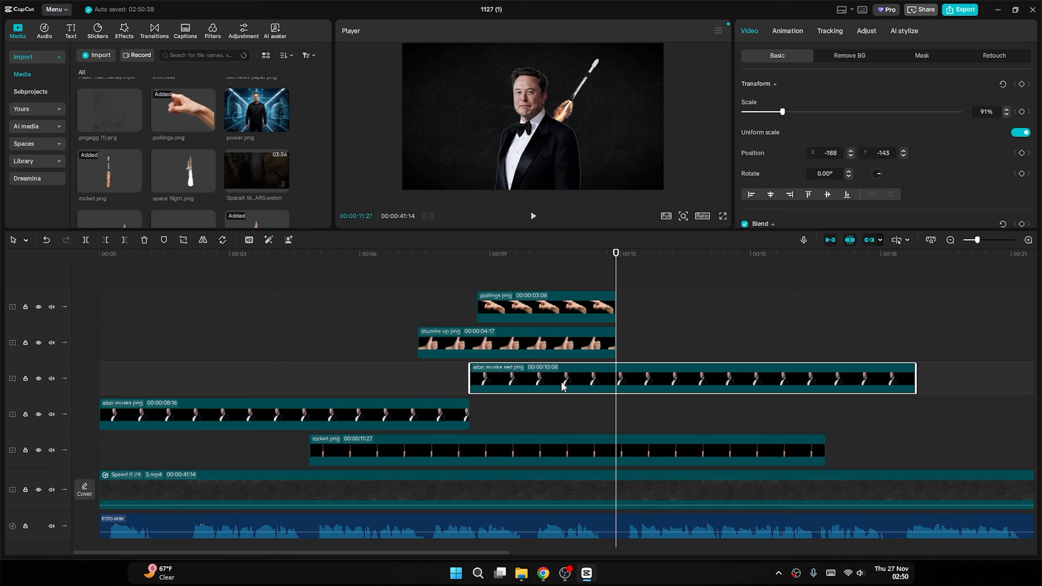
click(124, 240)
click(542, 453)
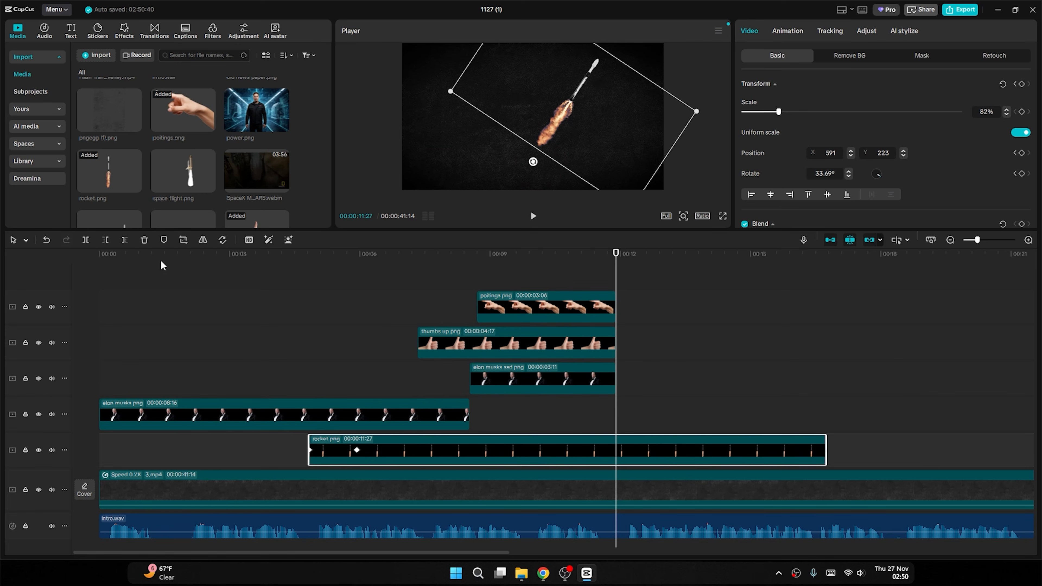
click(127, 240)
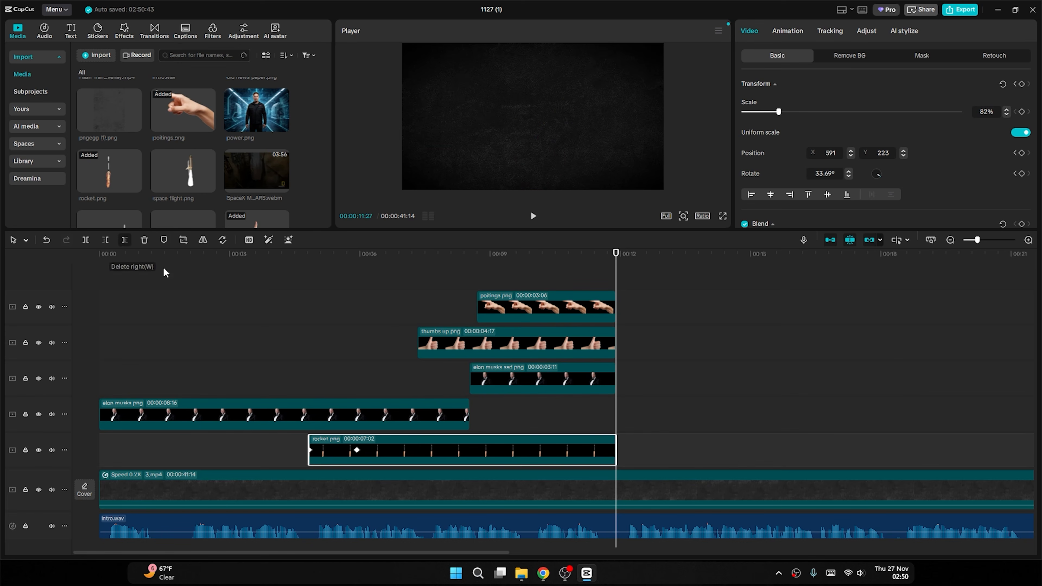
Listen to the voice-over after the trimmed scene and stop playback at 00:00:12:25.
click(668, 363)
click(590, 274)
key(space)
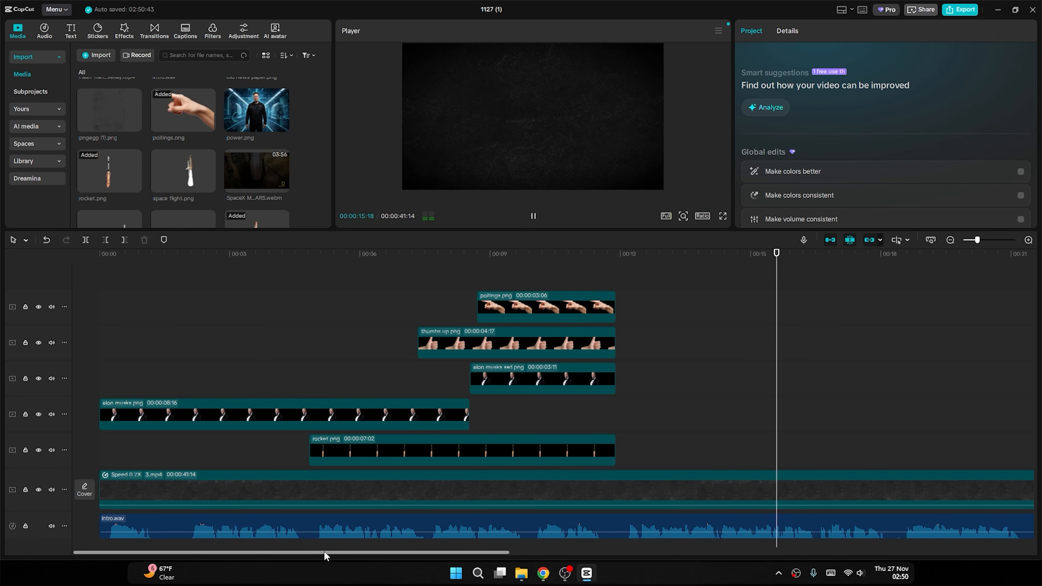
key(space)
drag(324, 553, 395, 554)
key(space)
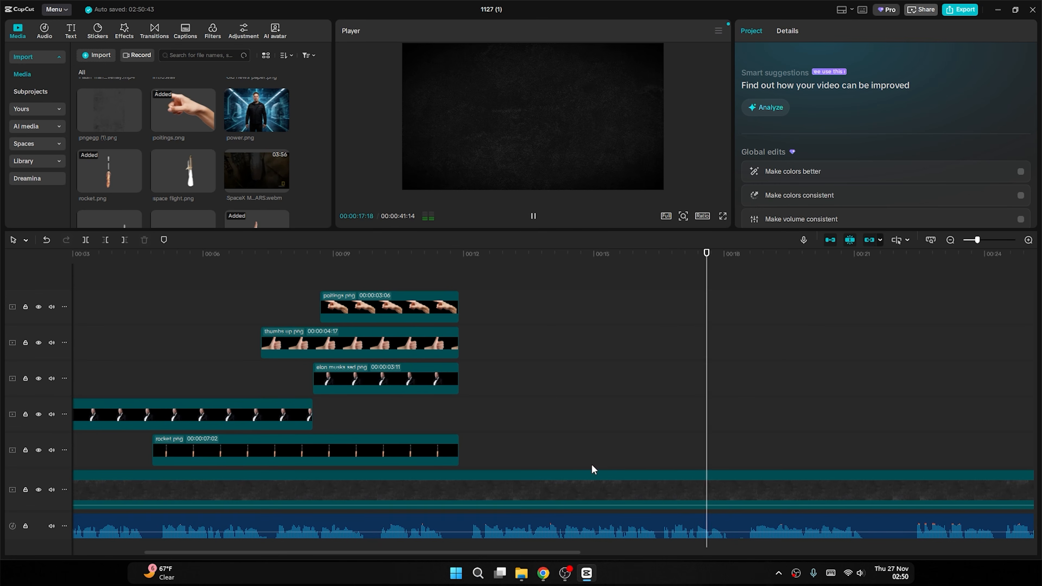
click(422, 256)
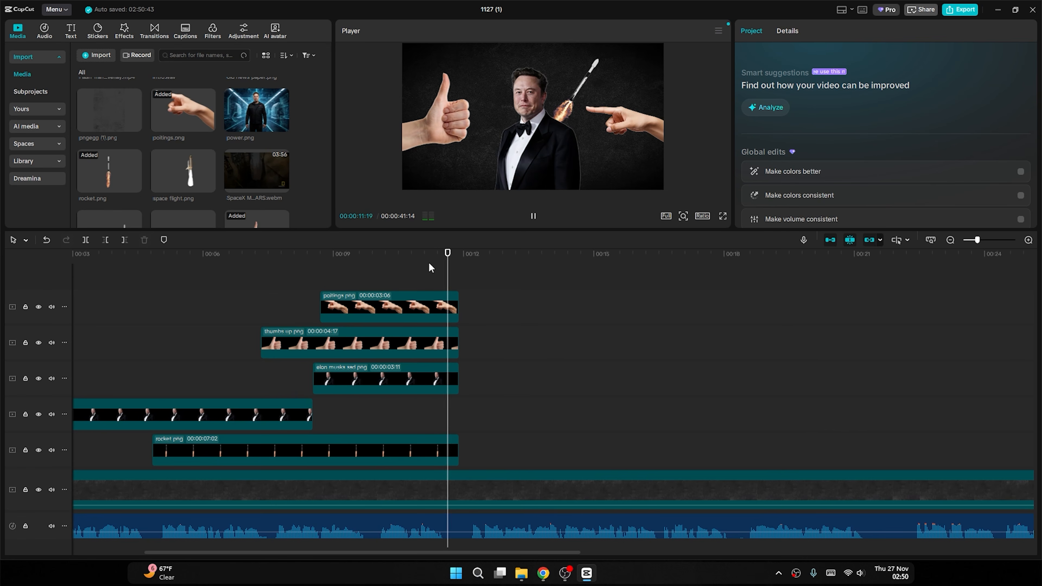
key(space)
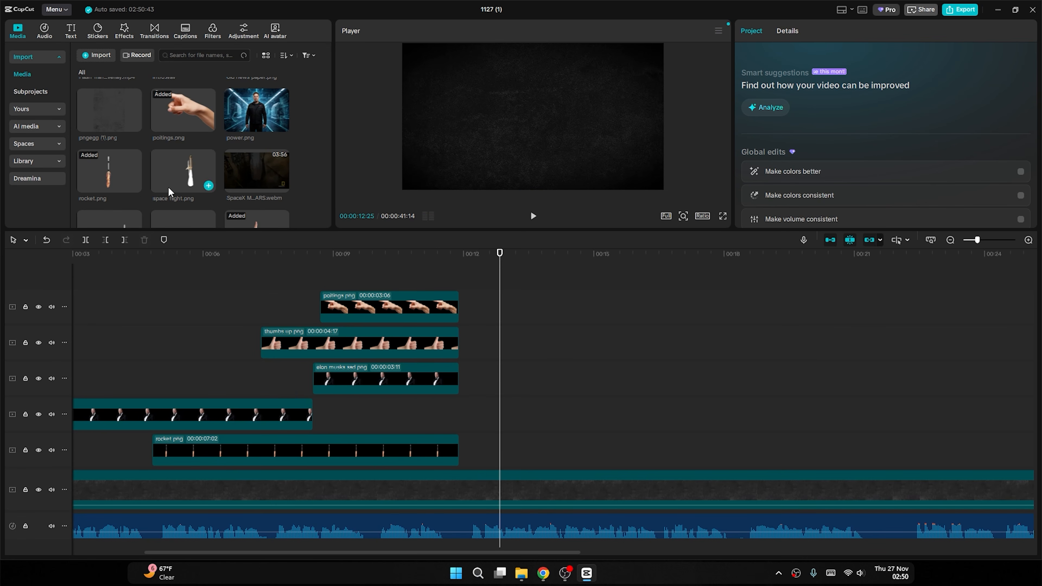
Place tesla factory.png and sx factory.png on separate tracks of the timeline, both starting at 00:00:11:27.
scroll(173, 165, up, 3)
scroll(161, 161, up, 5)
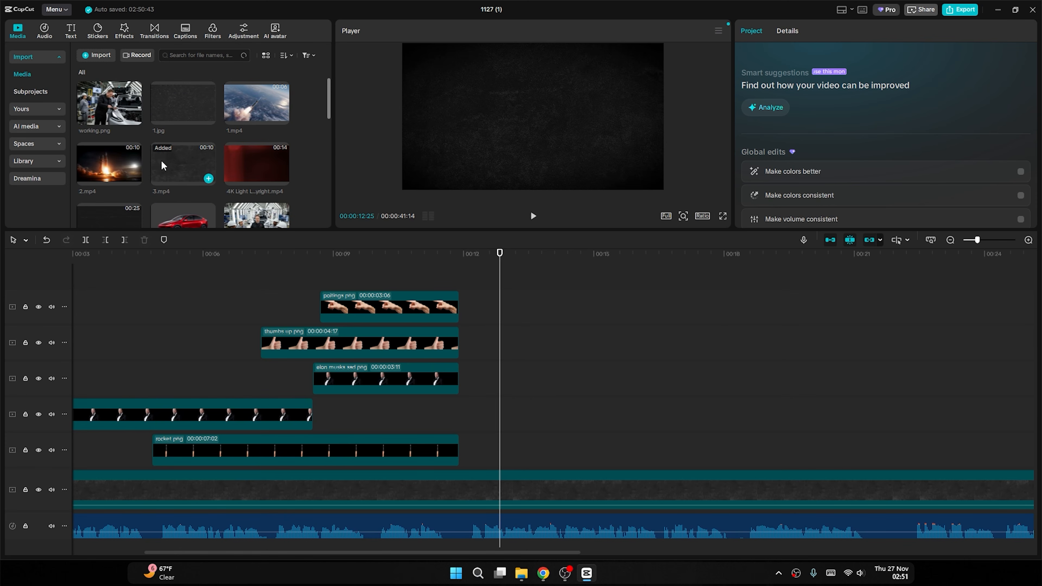
scroll(163, 164, down, 1)
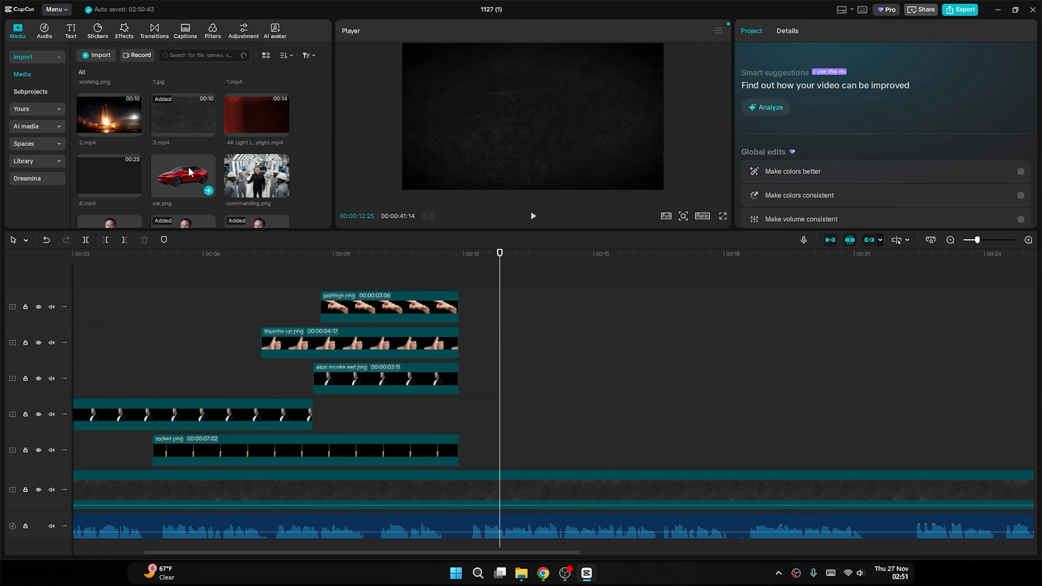
scroll(188, 169, down, 10)
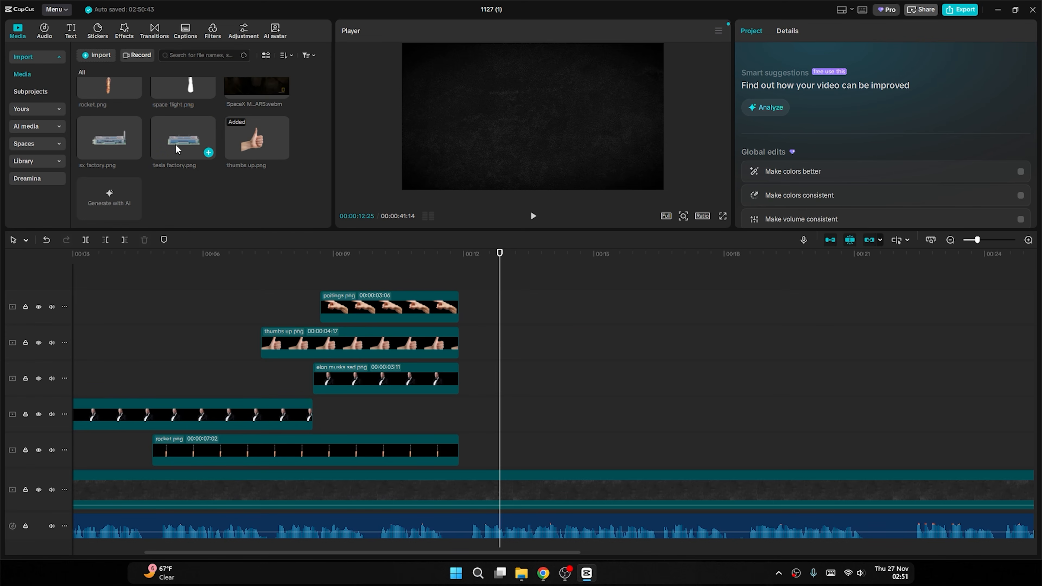
drag(192, 140, 461, 444)
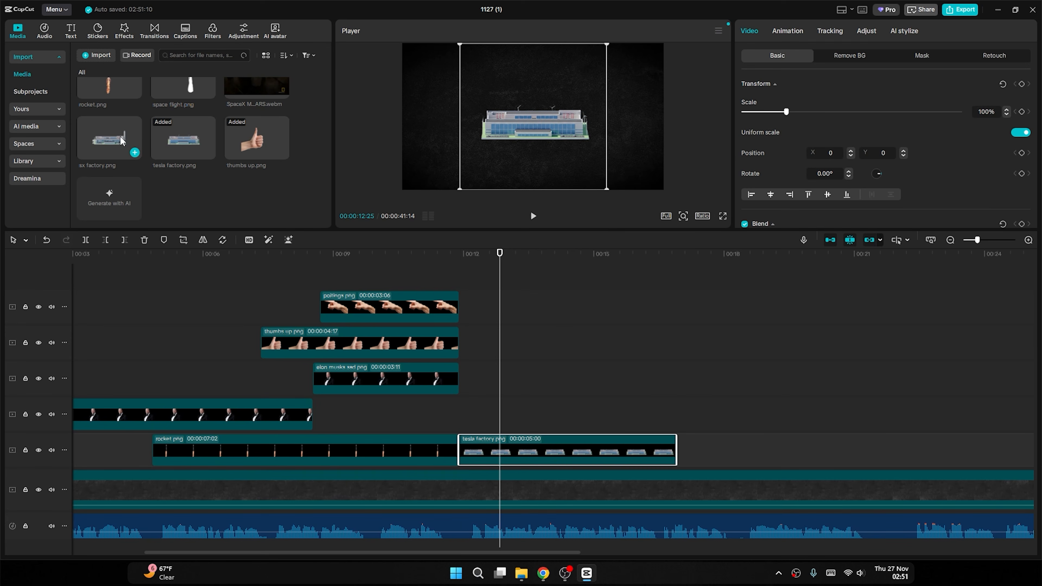
drag(102, 134, 461, 411)
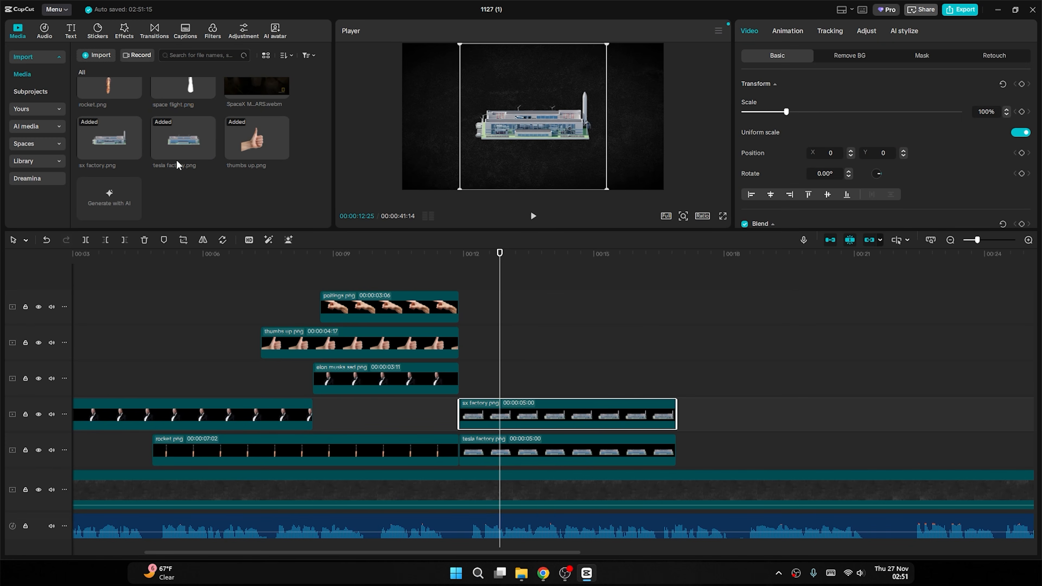
Stack car.png and rocket.png on tracks above the factory clips, starting at 00:00:11:27, and hide those two tracks.
scroll(177, 160, up, 3)
scroll(176, 169, down, 4)
scroll(176, 172, up, 10)
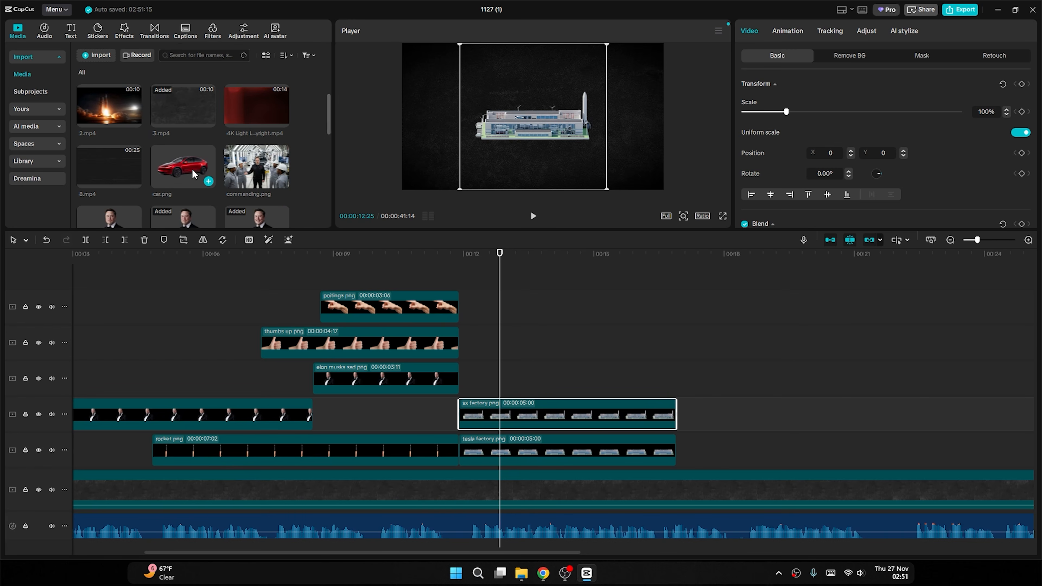
drag(188, 162, 525, 379)
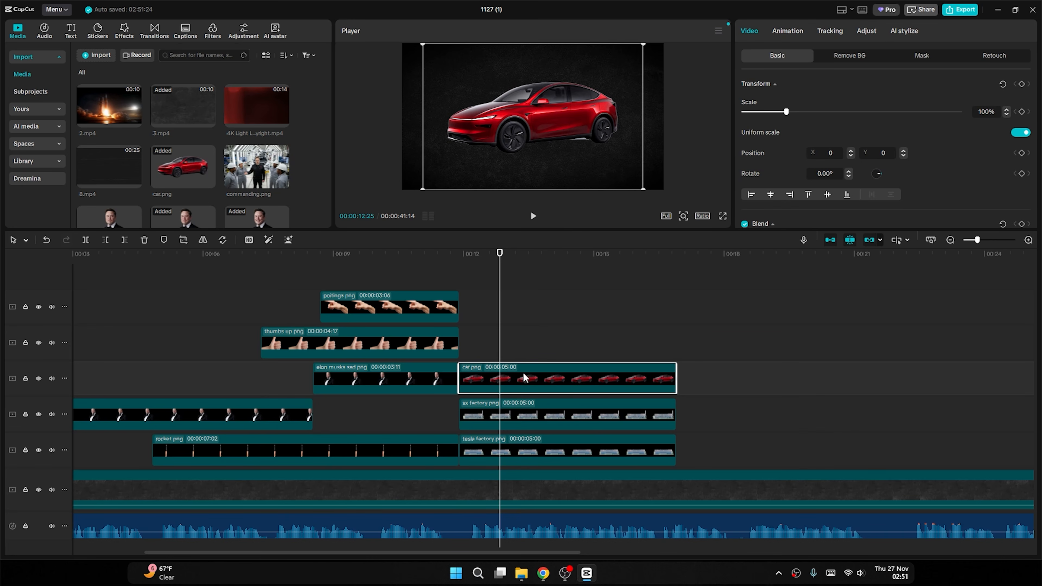
scroll(177, 164, up, 2)
scroll(177, 165, down, 10)
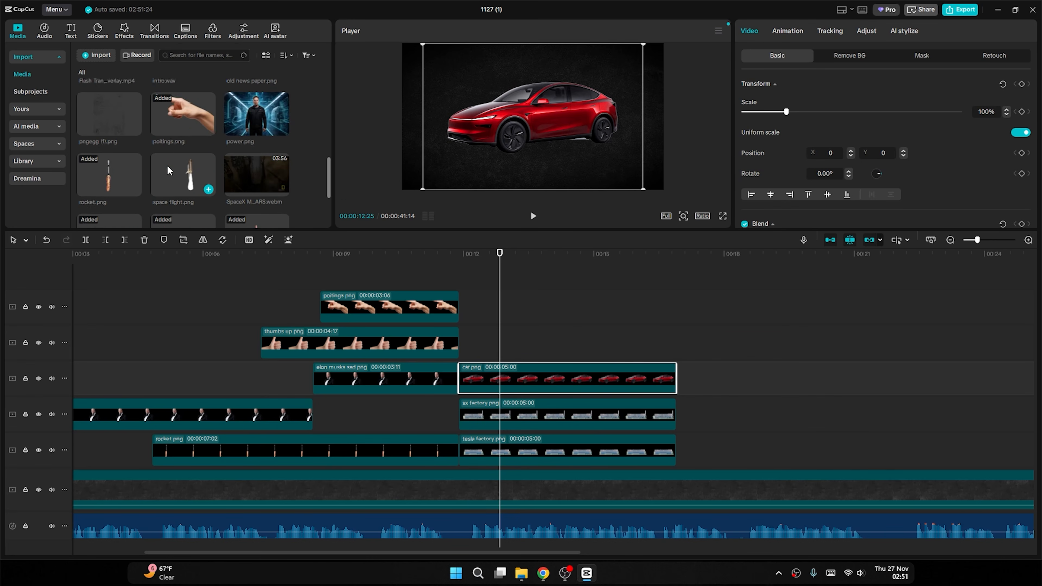
scroll(177, 168, up, 1)
drag(108, 128, 462, 349)
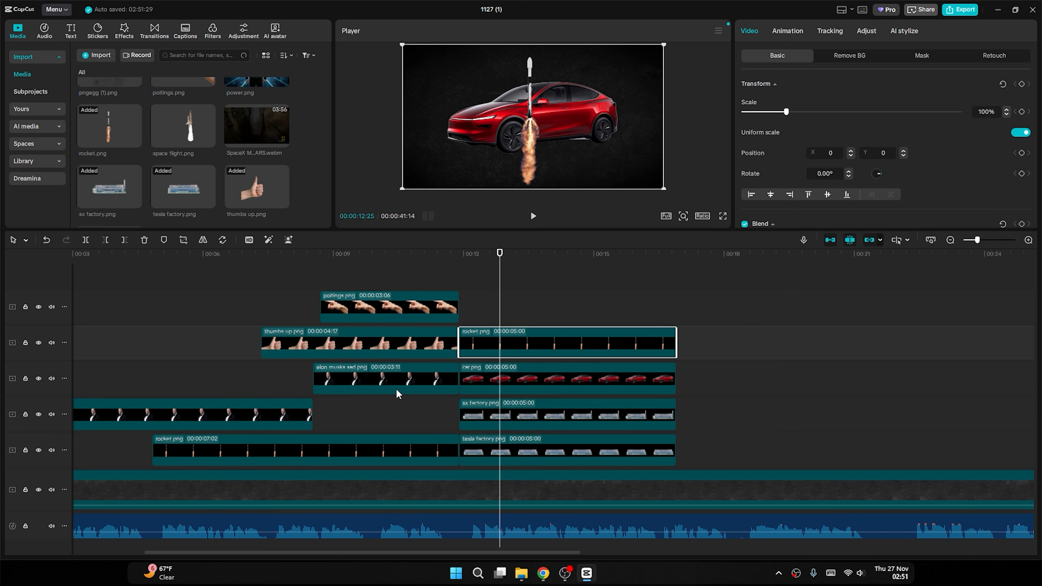
click(38, 378)
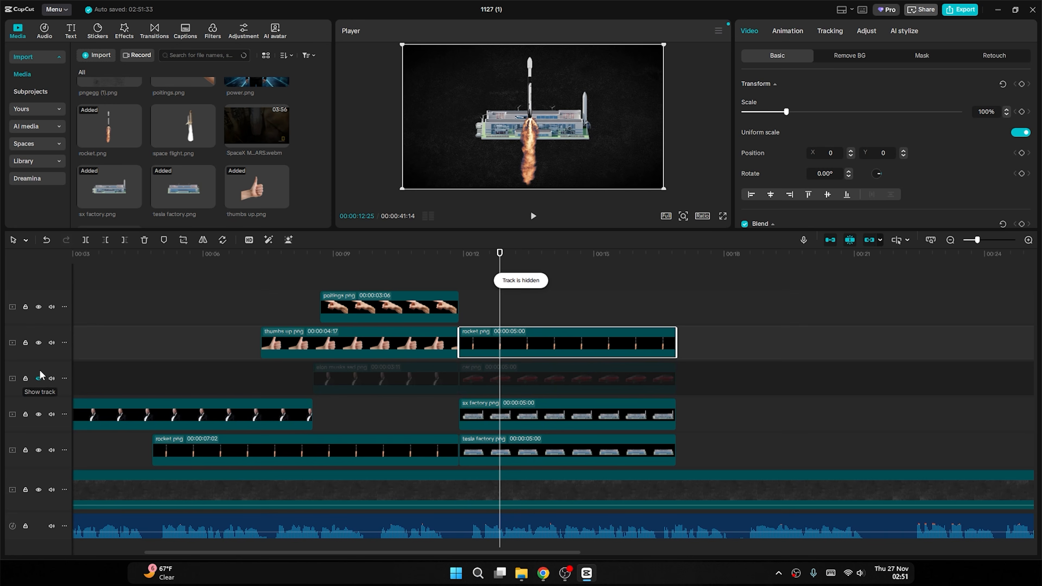
click(38, 343)
Scale both factory clips to 97% together and move them to the frame's left half at X -867, Y 112.
click(541, 418)
click(533, 449)
drag(718, 411, 630, 447)
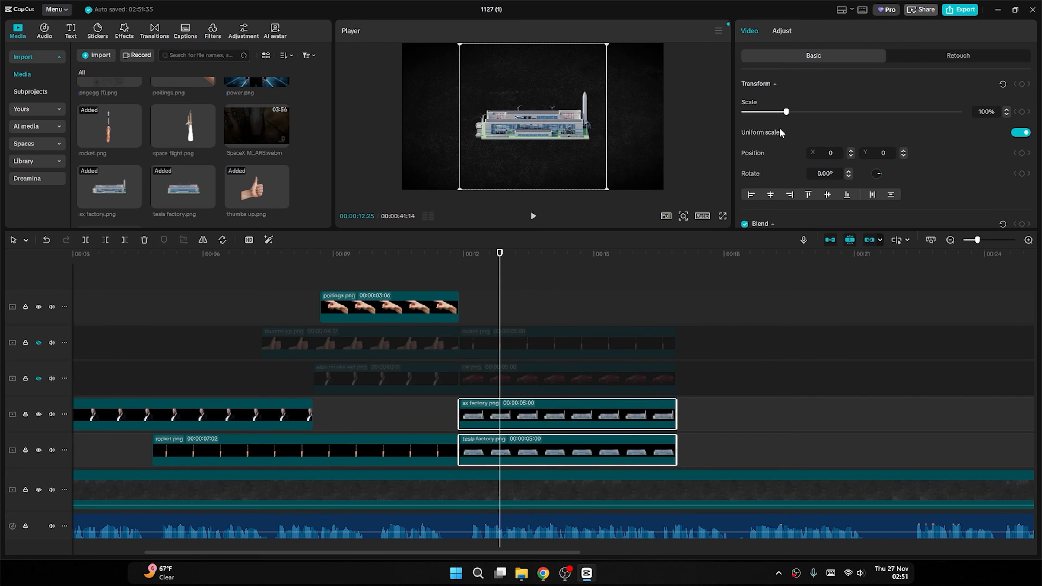
drag(786, 112, 785, 117)
drag(525, 134, 468, 127)
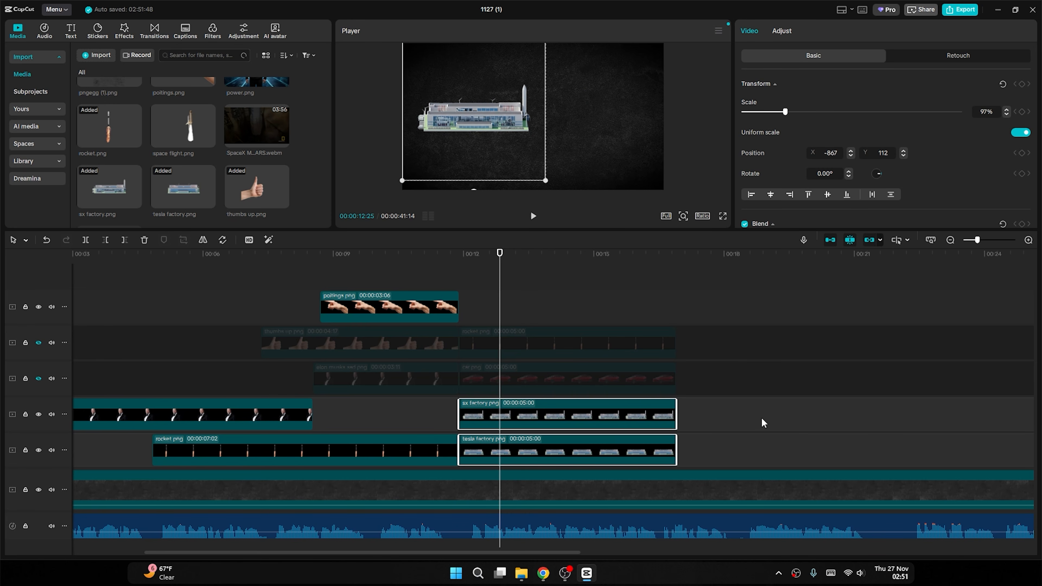
click(786, 391)
Move the sx factory beside the Tesla factory and shift both left, to X 867 and X -977 respectively.
click(518, 268)
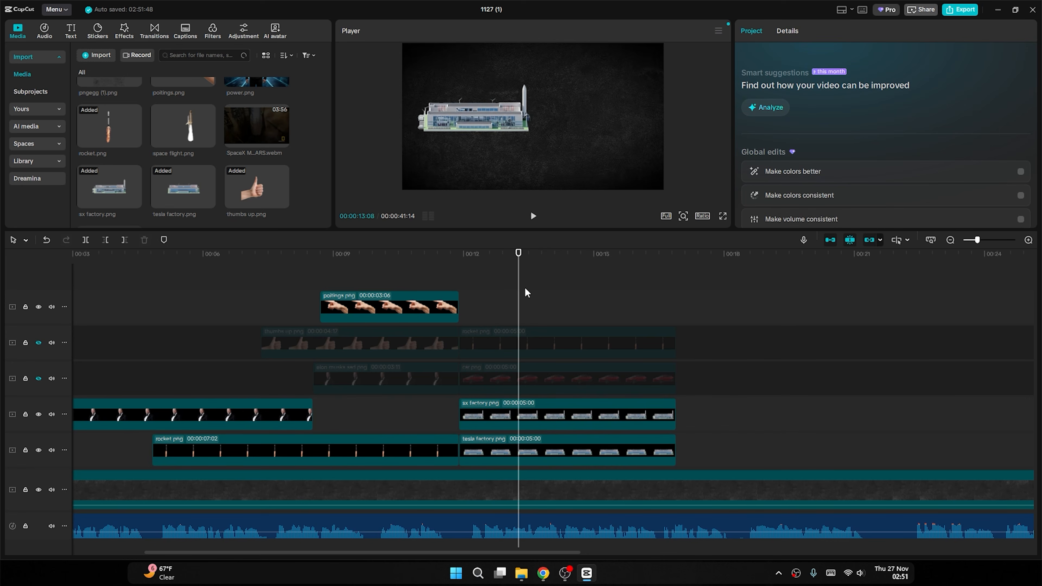
click(535, 457)
click(577, 425)
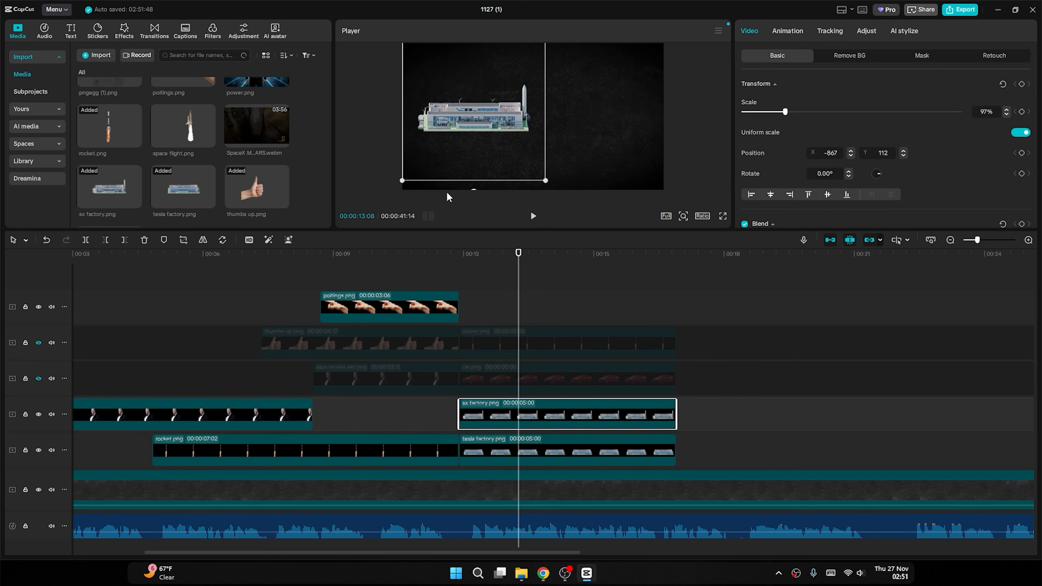
drag(456, 123, 584, 115)
drag(712, 412, 596, 458)
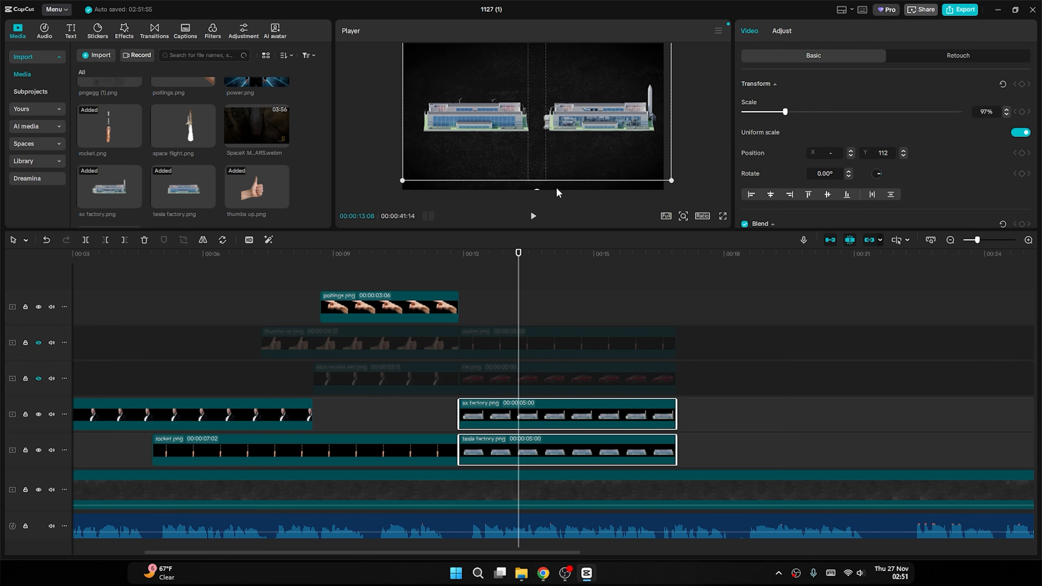
drag(589, 120, 580, 121)
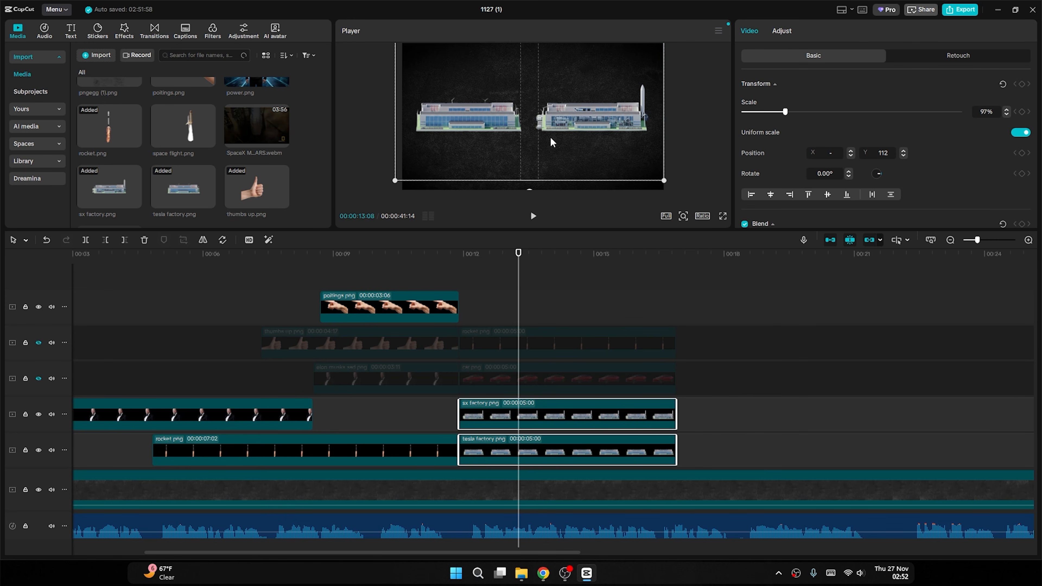
Play the scene's start to time the entrance, and add position keyframes to both factory clips at 00:00:13:03.
drag(459, 255, 451, 253)
key(space)
key(space)
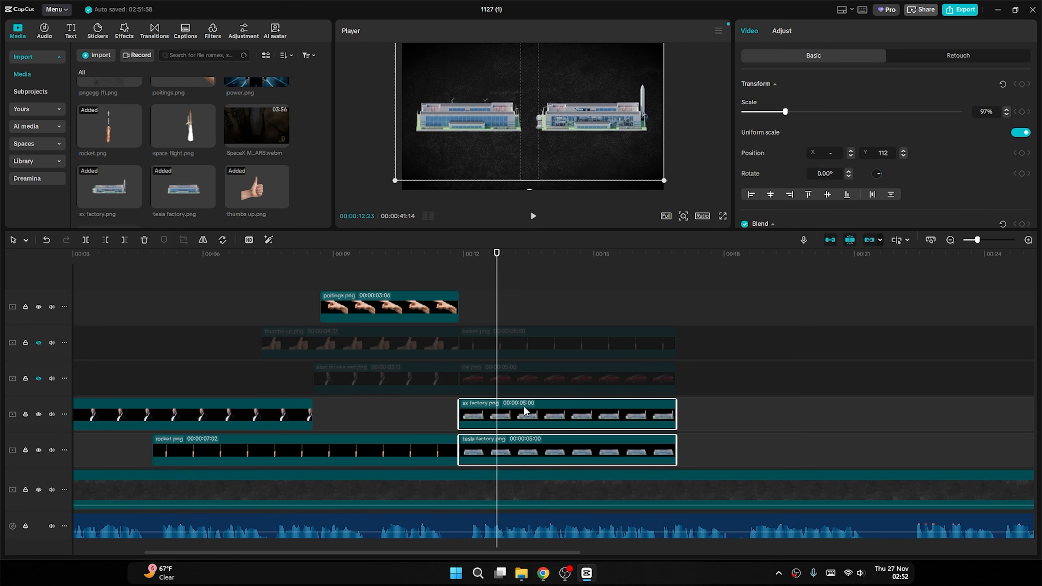
click(531, 446)
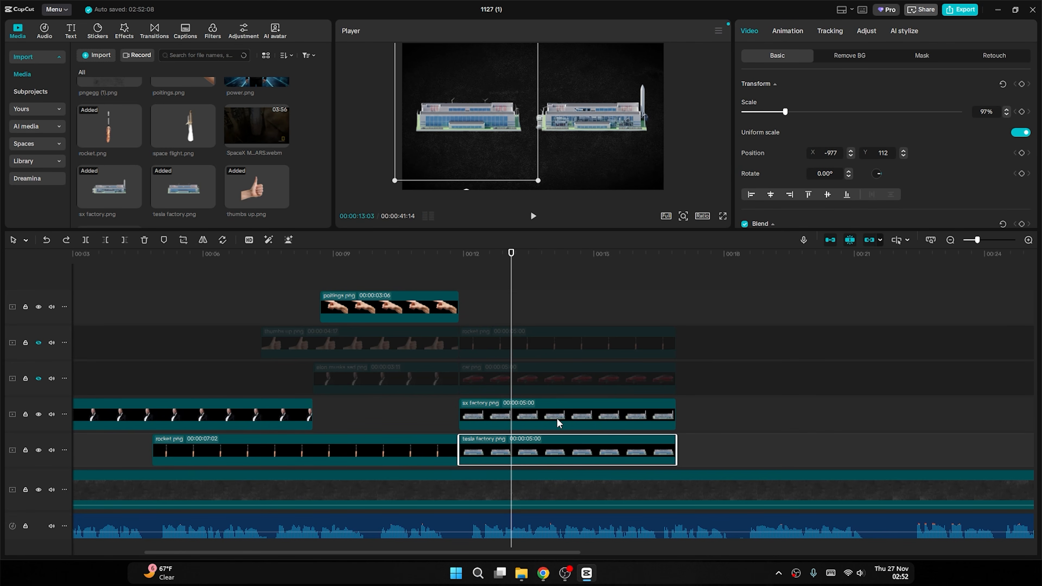
drag(711, 416, 574, 442)
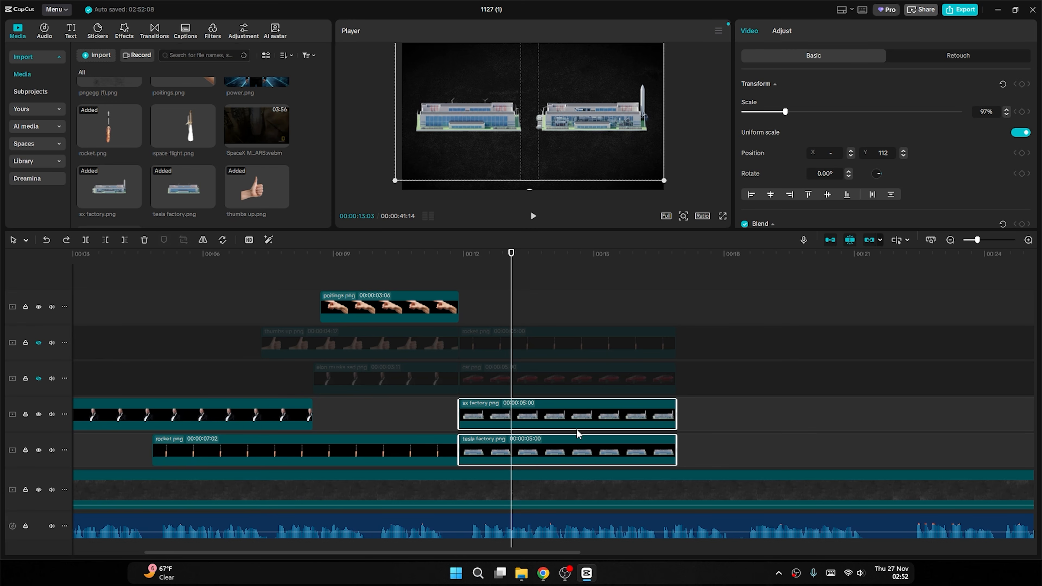
click(554, 414)
click(538, 445)
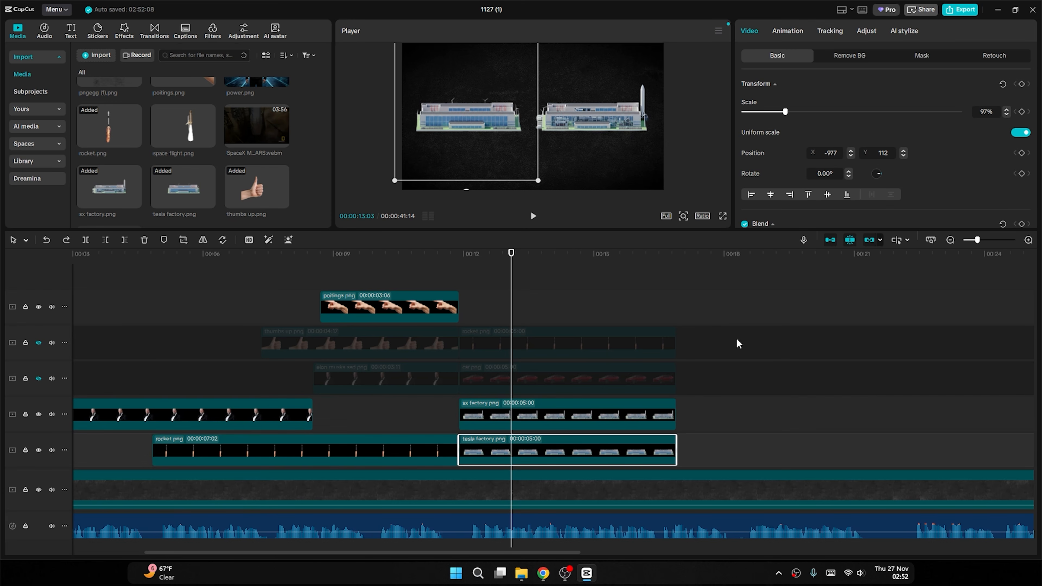
click(1022, 153)
click(571, 415)
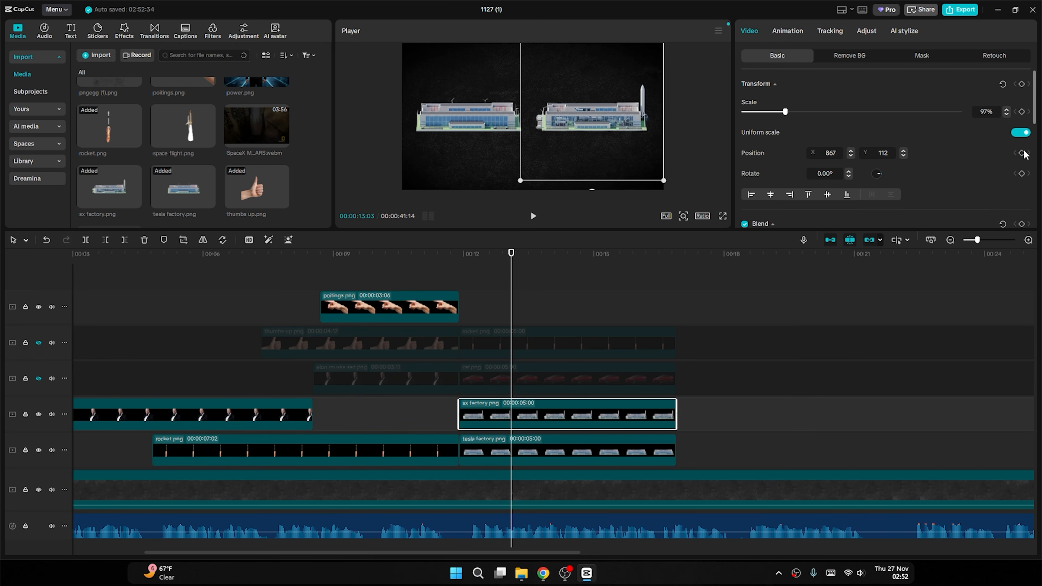
At 00:00:11:27, move the sx factory off the frame's right side to X 2973 and the Tesla factory off the left to X -3028.
drag(513, 254, 459, 253)
drag(582, 120, 726, 126)
click(533, 440)
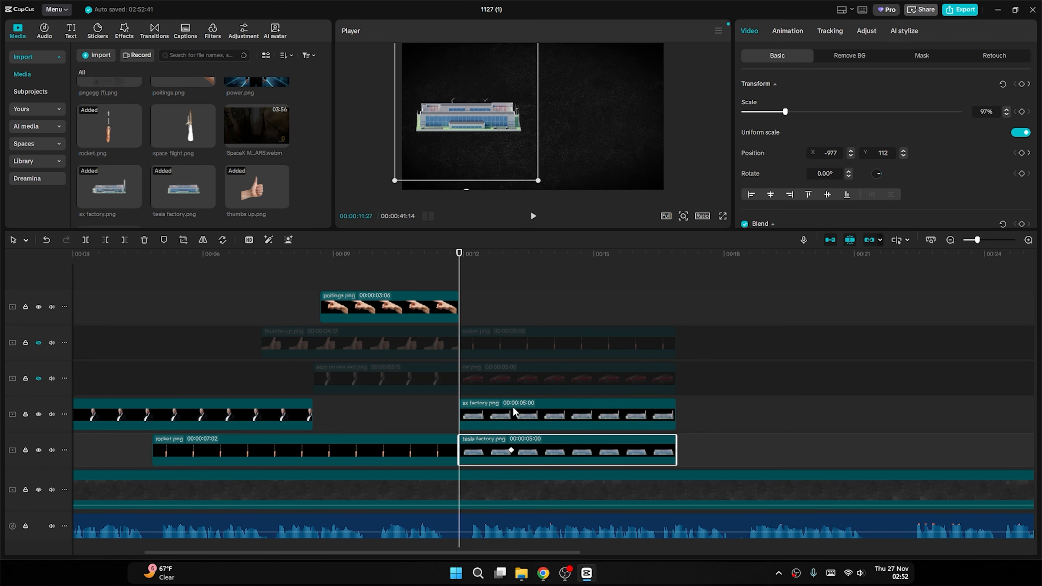
drag(488, 127, 355, 131)
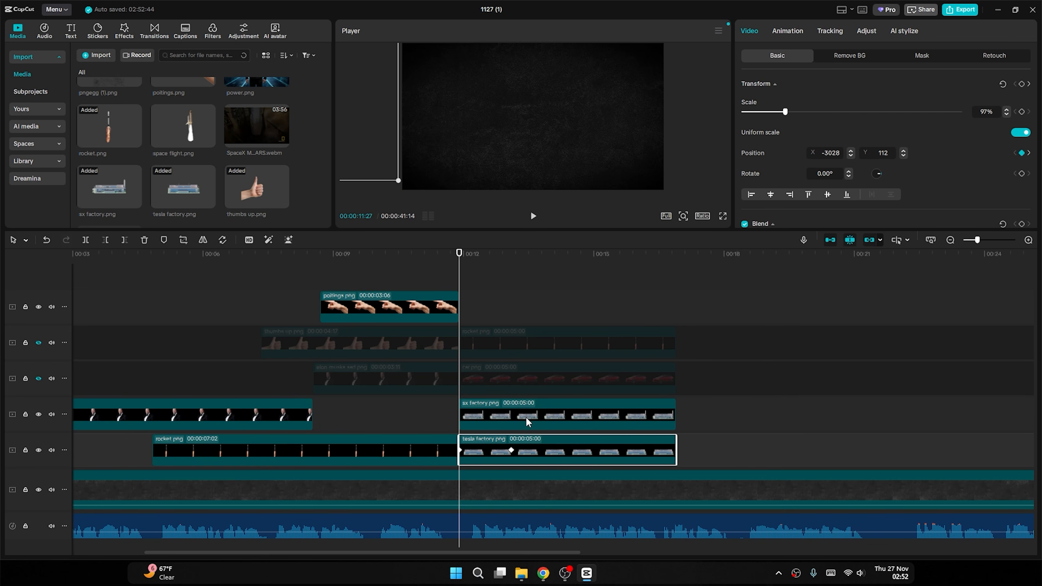
Apply the Cubic Ease preset curve to the sx factory's X position keyframes and preview the entrance.
click(514, 421)
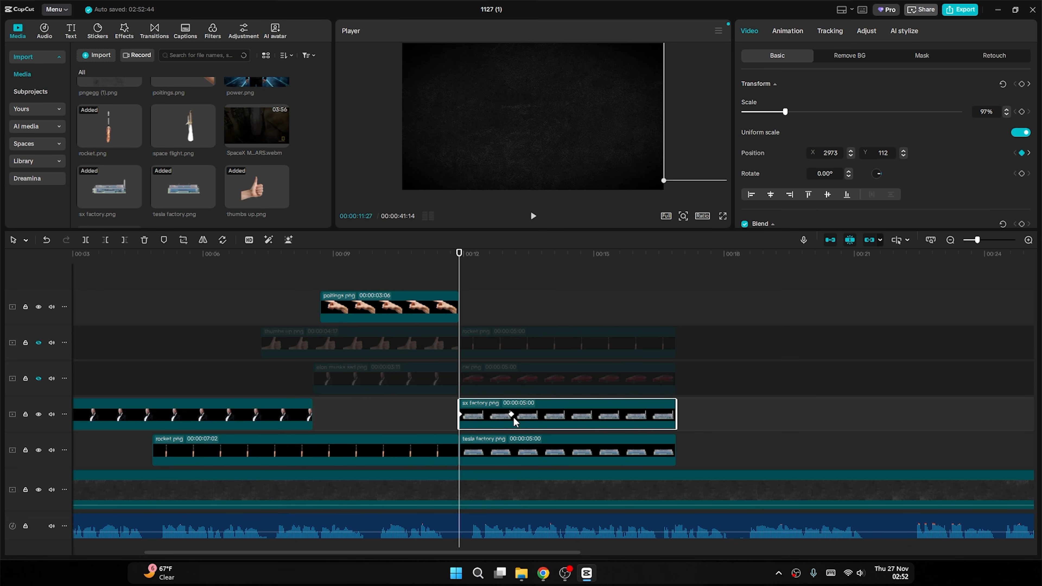
double_click(514, 417)
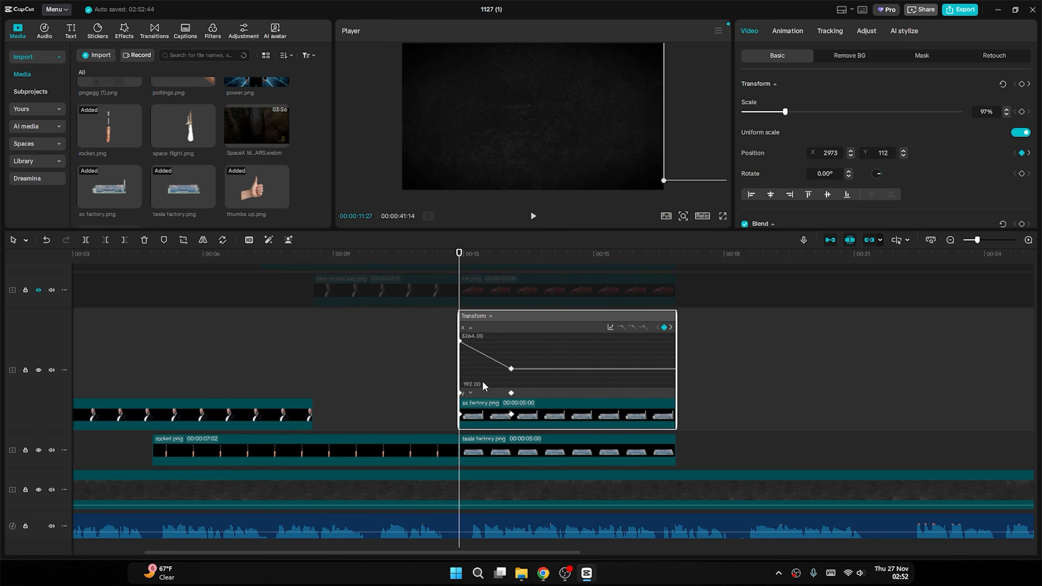
click(472, 394)
click(471, 340)
click(510, 369)
click(611, 329)
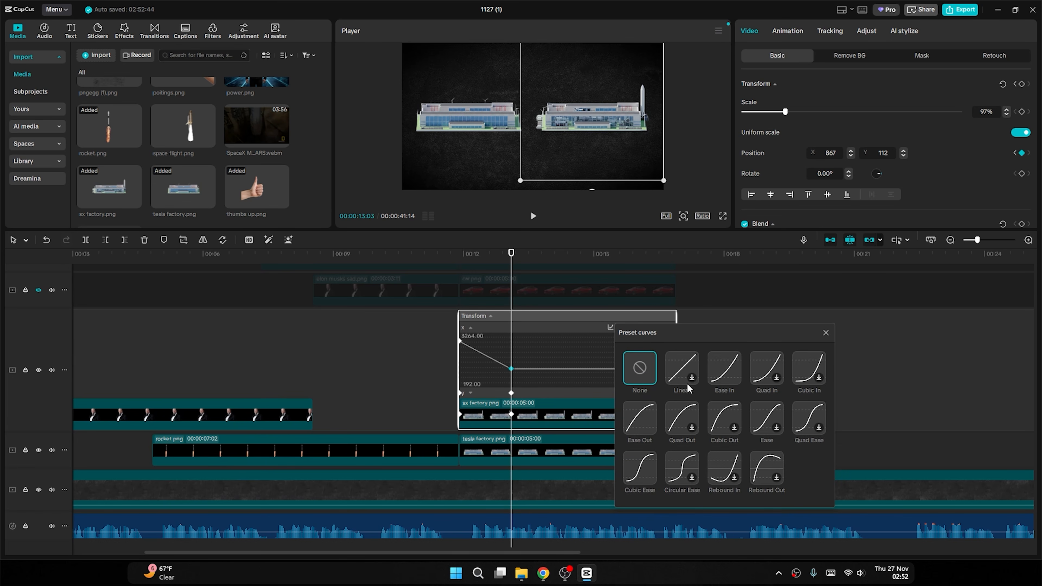
click(642, 477)
click(536, 331)
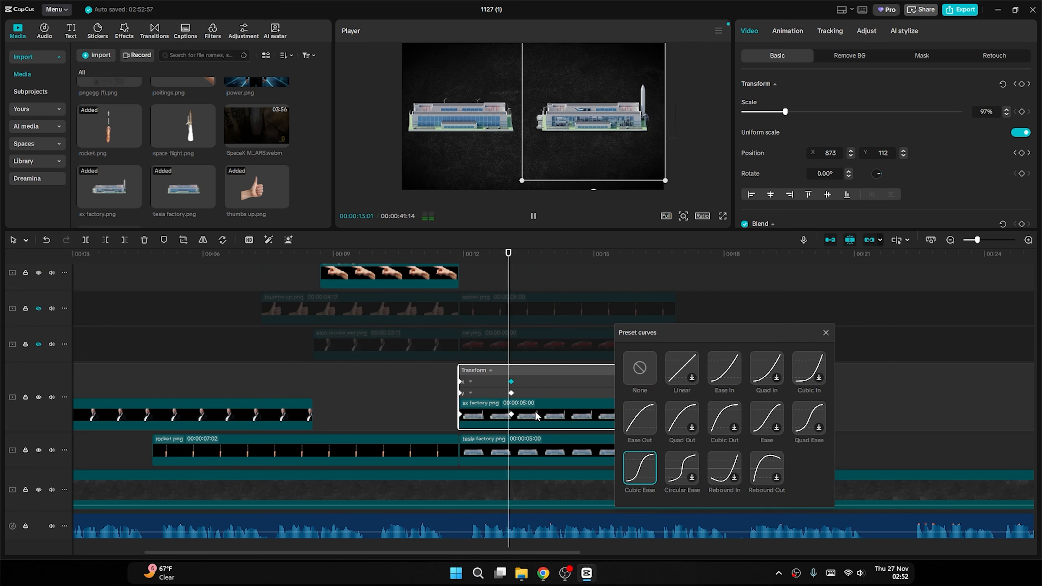
click(826, 332)
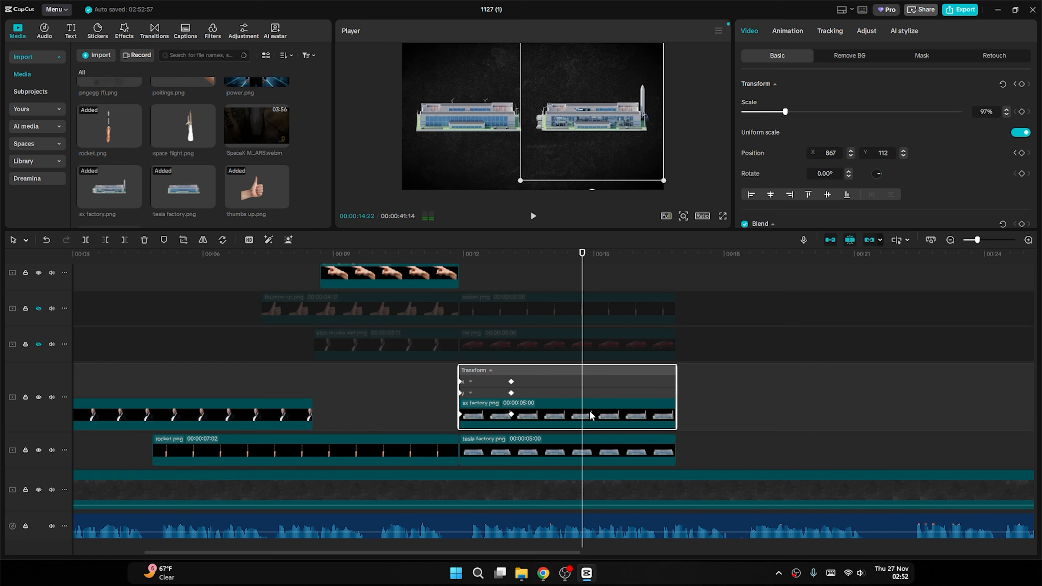
double_click(585, 414)
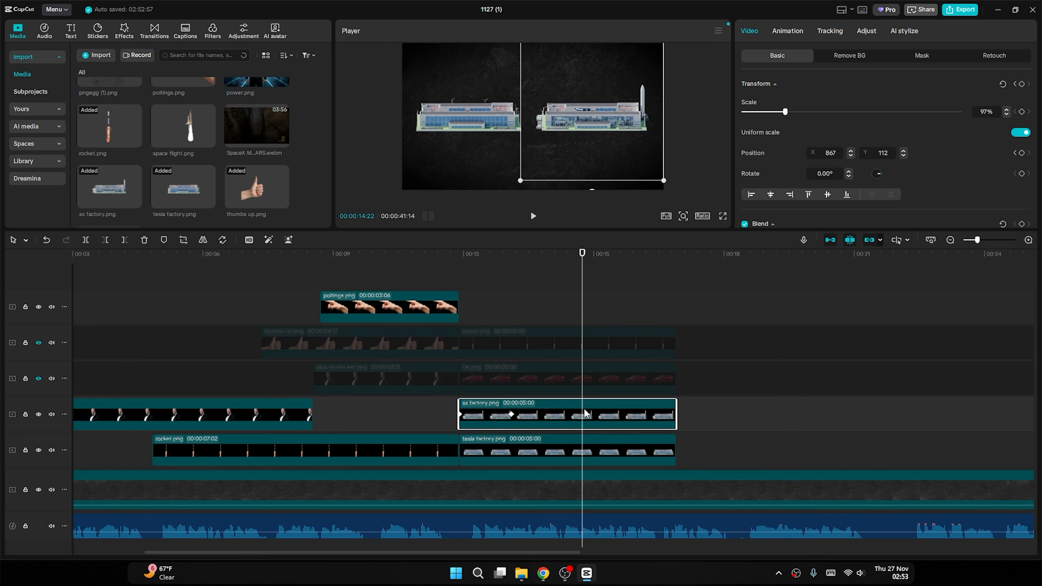
Apply the Cubic Ease preset curve to the Tesla factory's X position keyframe at 00:00:13:03.
click(505, 451)
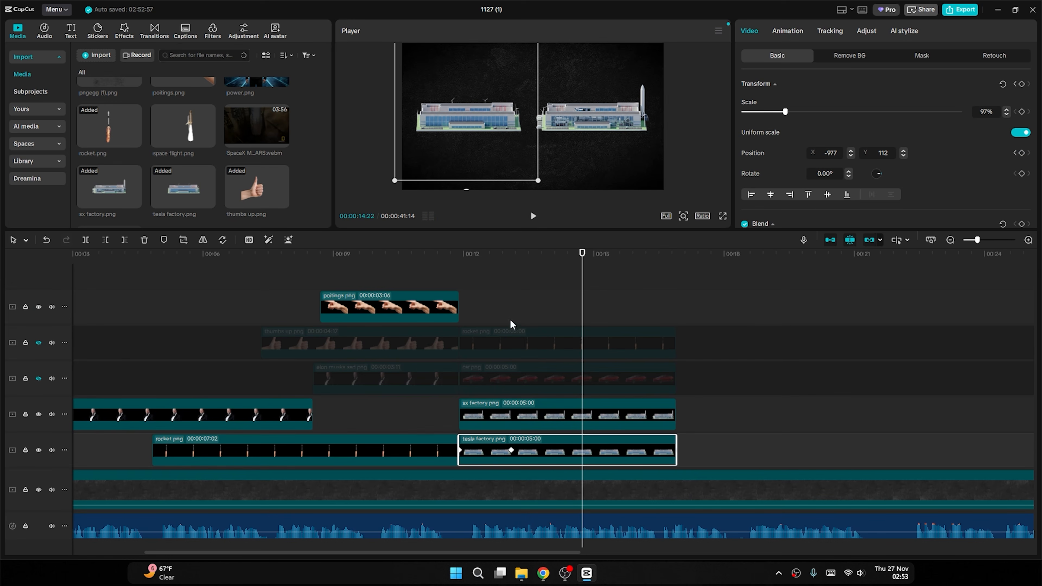
scroll(522, 275, left, 3)
click(520, 259)
drag(643, 258, 665, 429)
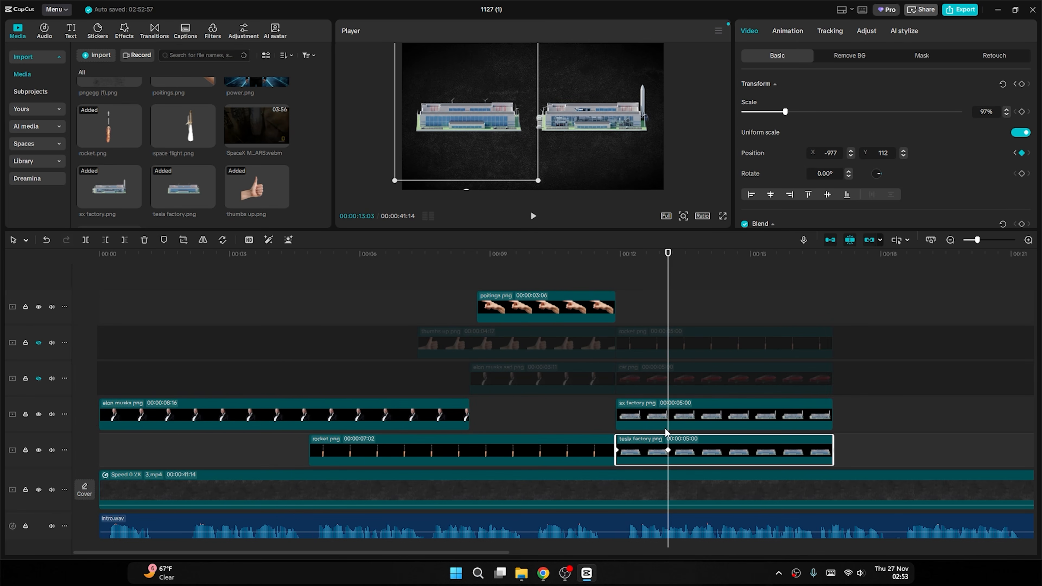
double_click(649, 449)
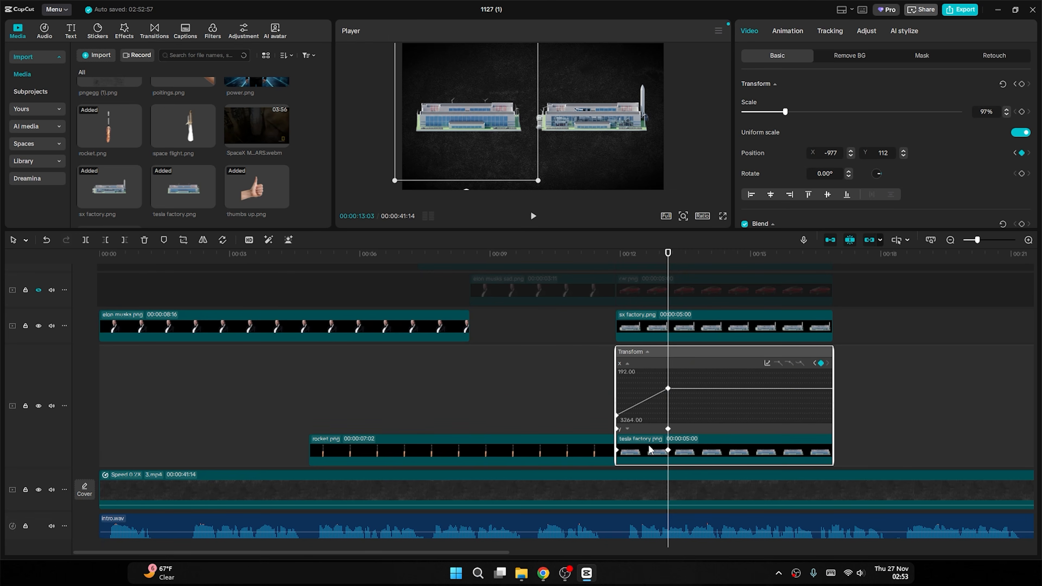
click(666, 388)
click(767, 364)
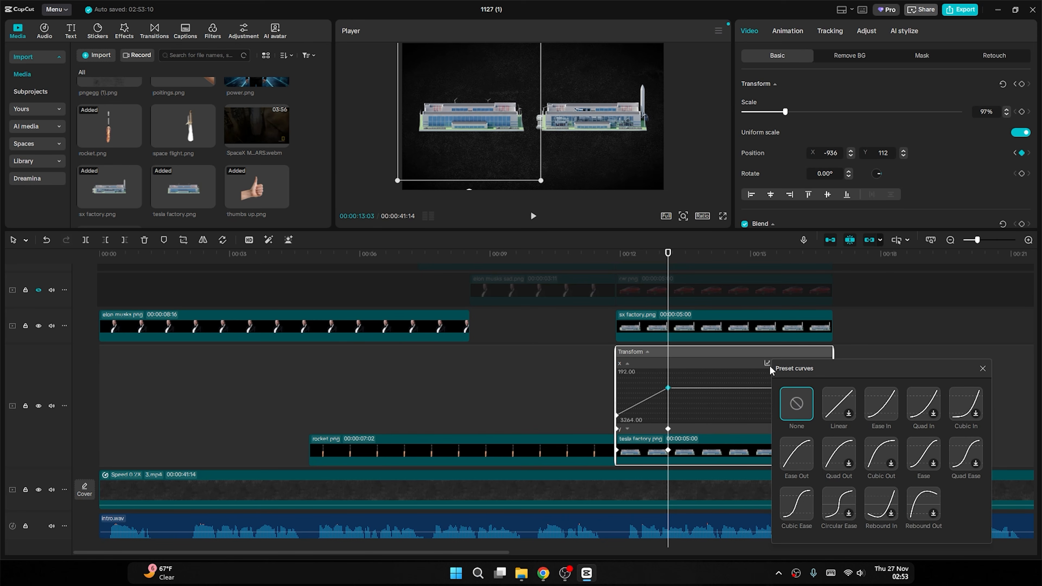
click(806, 500)
click(701, 364)
click(689, 454)
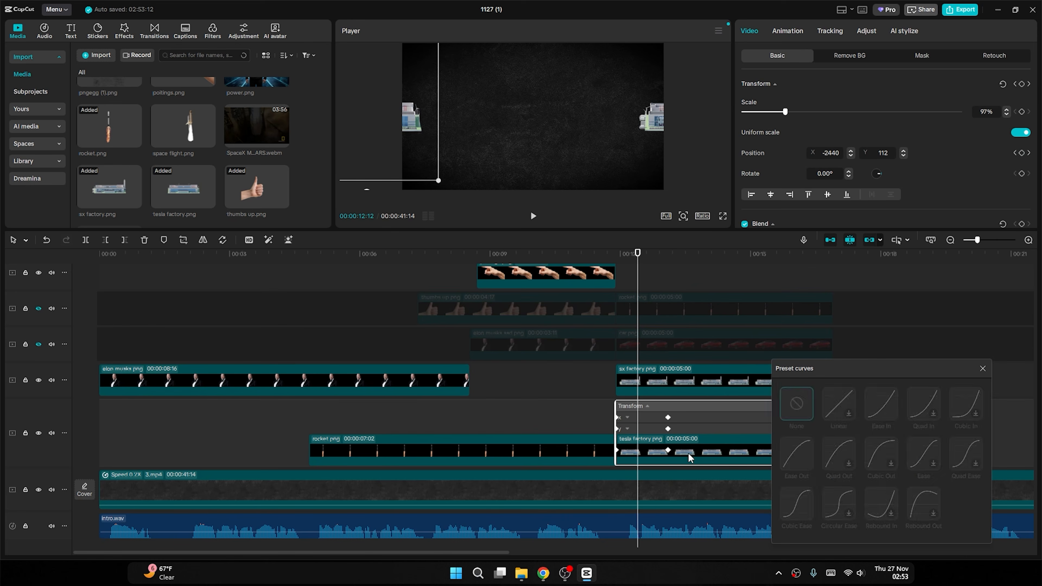
double_click(682, 448)
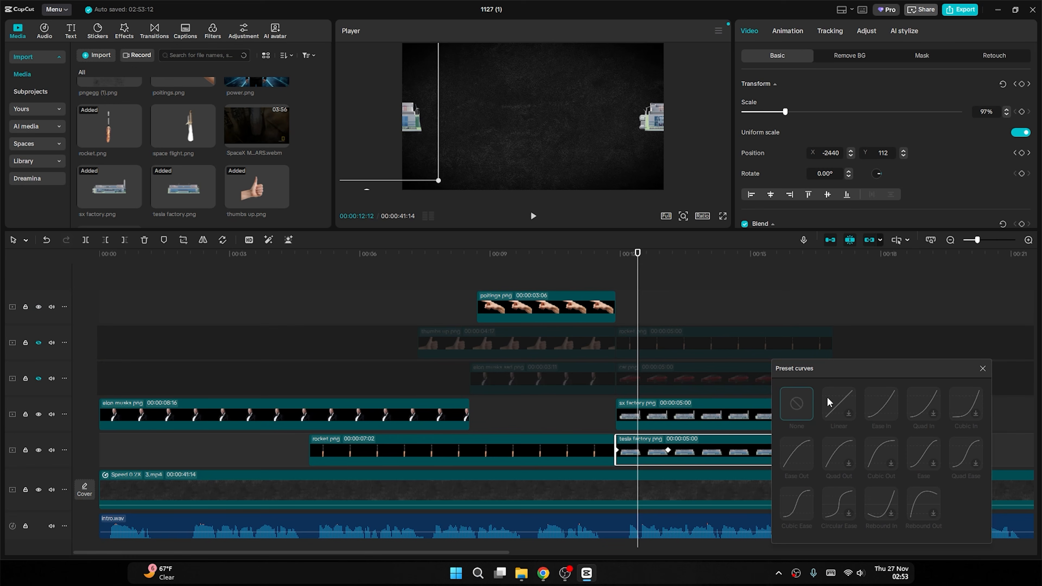
Preview the factories' entrance, delay the sx factory clip by about one second, and replay the scene.
click(983, 369)
drag(611, 259, 662, 263)
key(space)
key(space)
click(654, 419)
drag(641, 418, 681, 417)
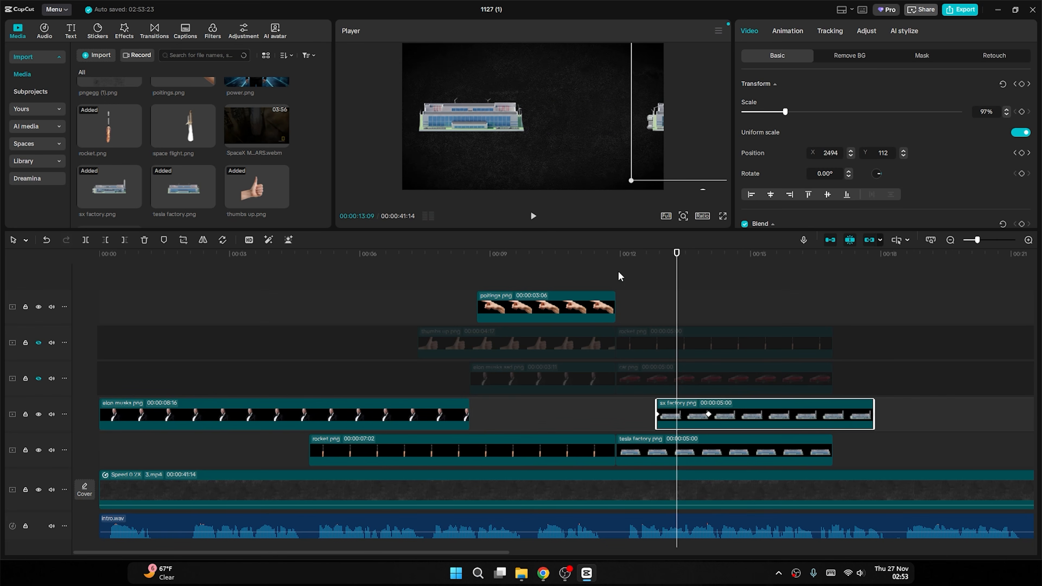
click(610, 260)
key(space)
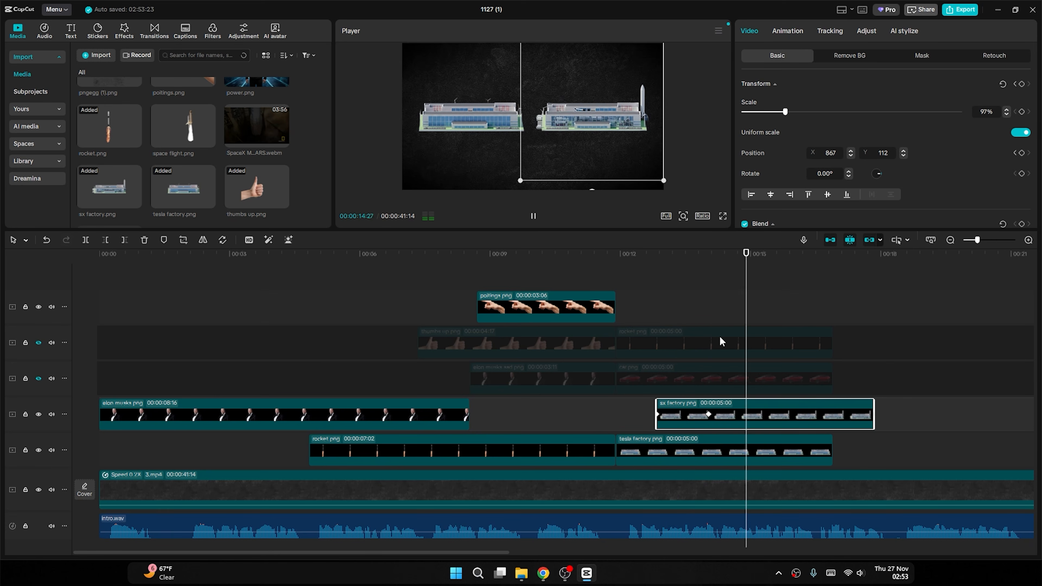
key(space)
Unhide the two hidden tracks that hold the second rocket clip and the car clip.
click(708, 338)
click(704, 376)
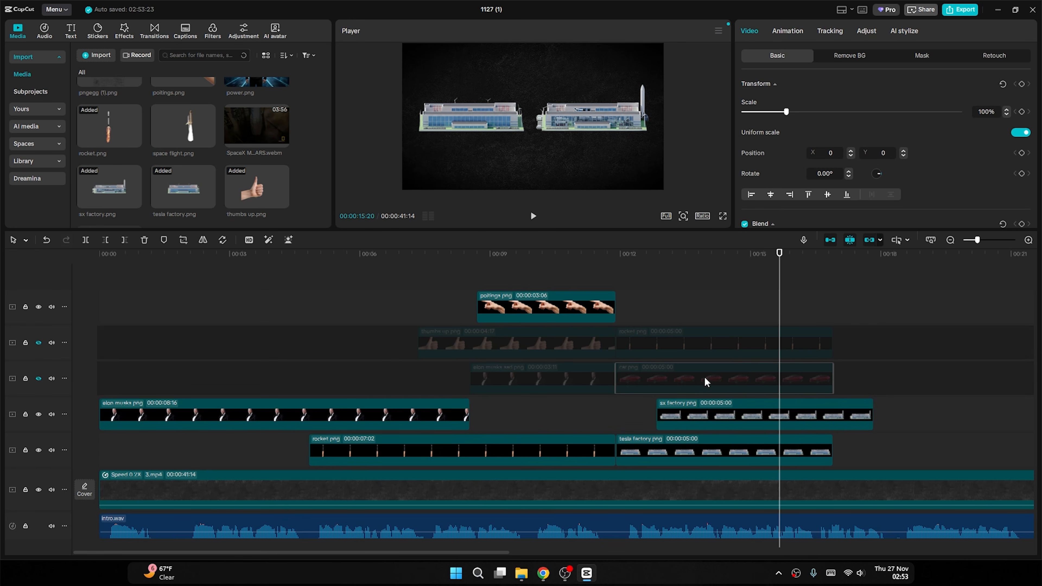
click(41, 343)
click(36, 379)
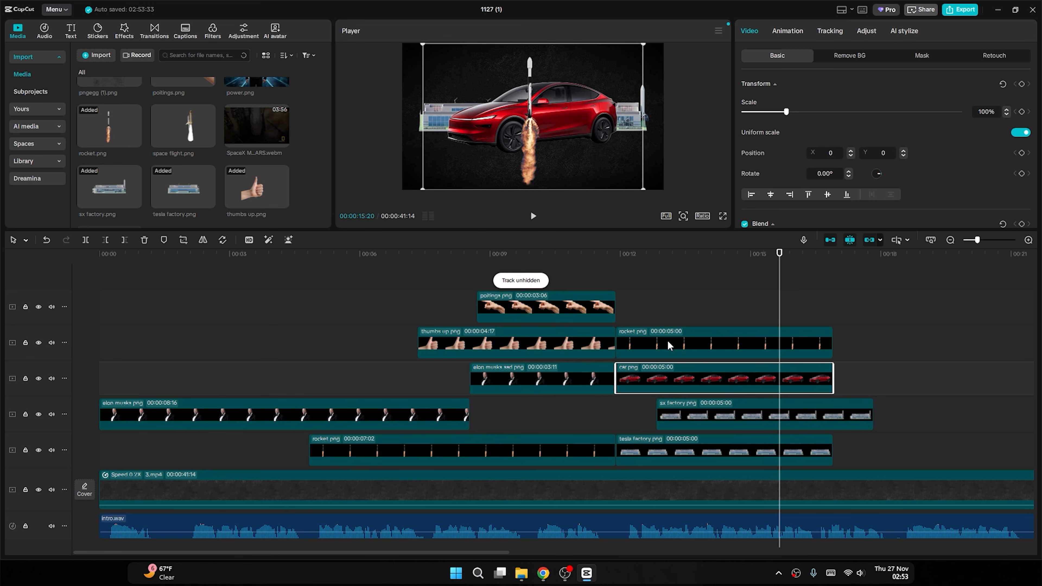
With both factories in frame, scale the car to 50% and place it over the Tesla factory at X -964, Y -231.
click(635, 254)
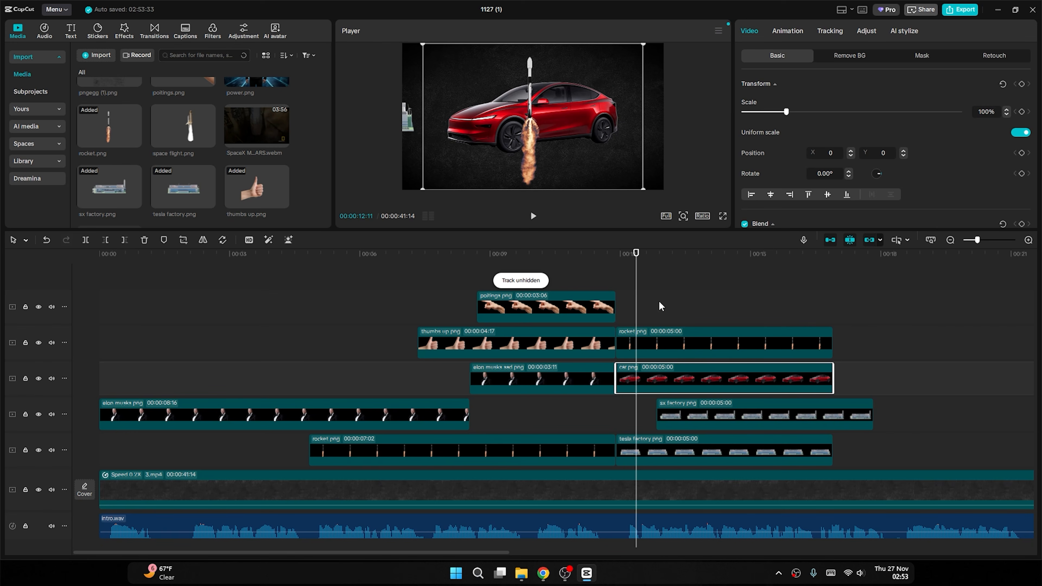
click(731, 254)
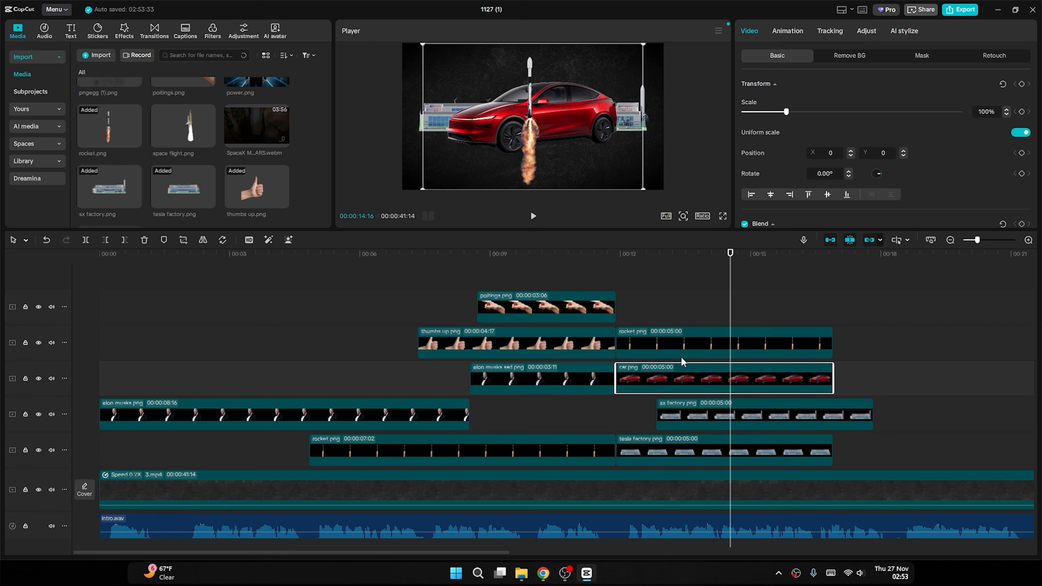
drag(786, 113, 765, 112)
drag(510, 129, 445, 146)
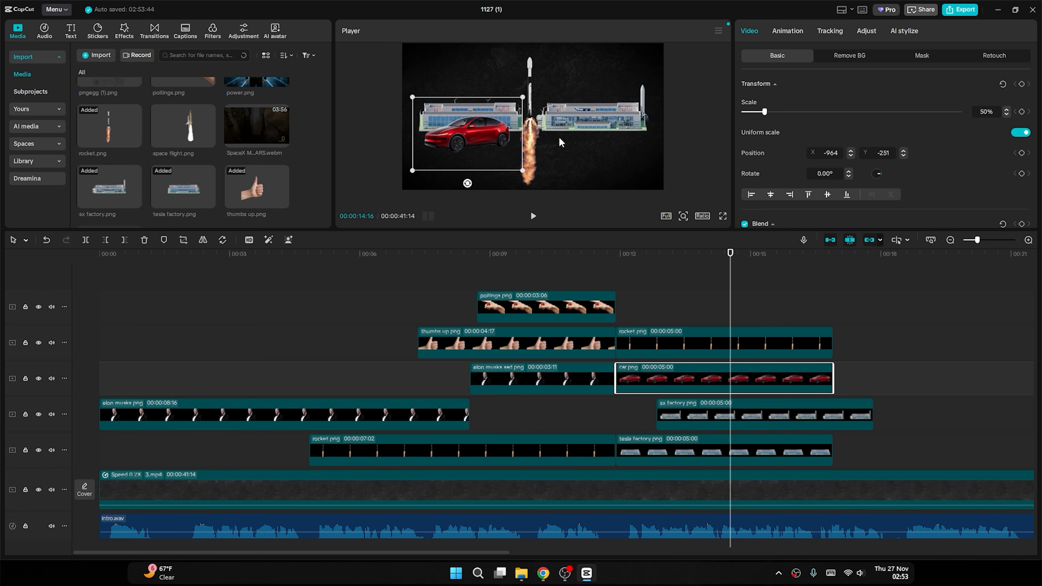
Mirror the car and move it in front of the Tesla factory at X -924, Y -422.
right_click(686, 377)
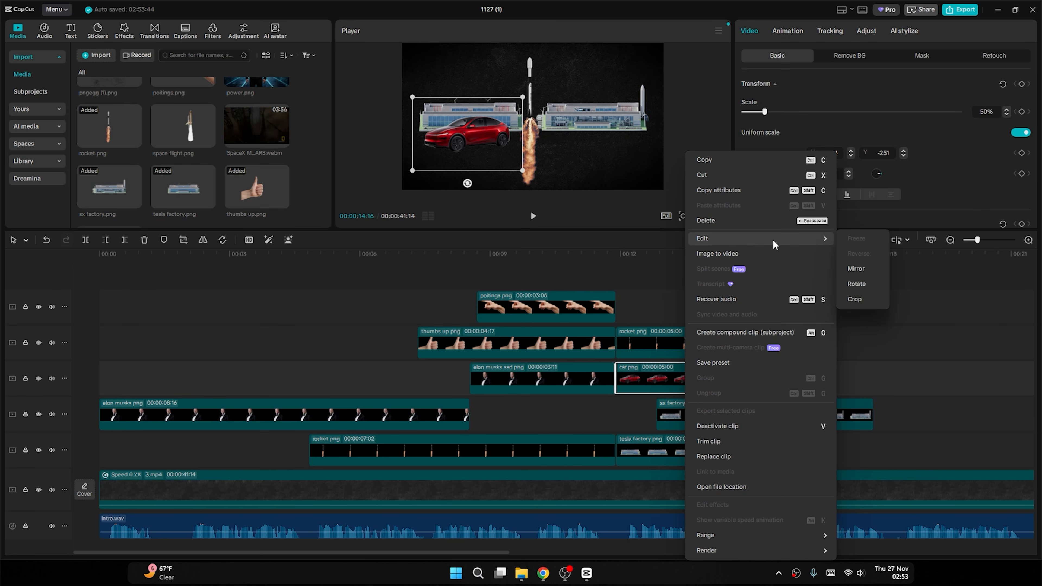
click(860, 270)
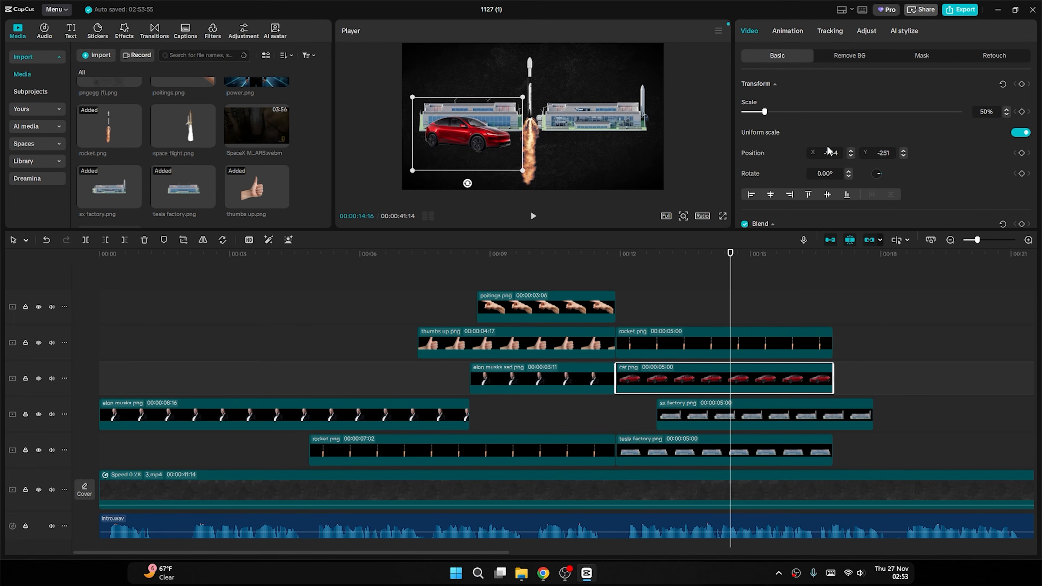
drag(485, 138, 484, 143)
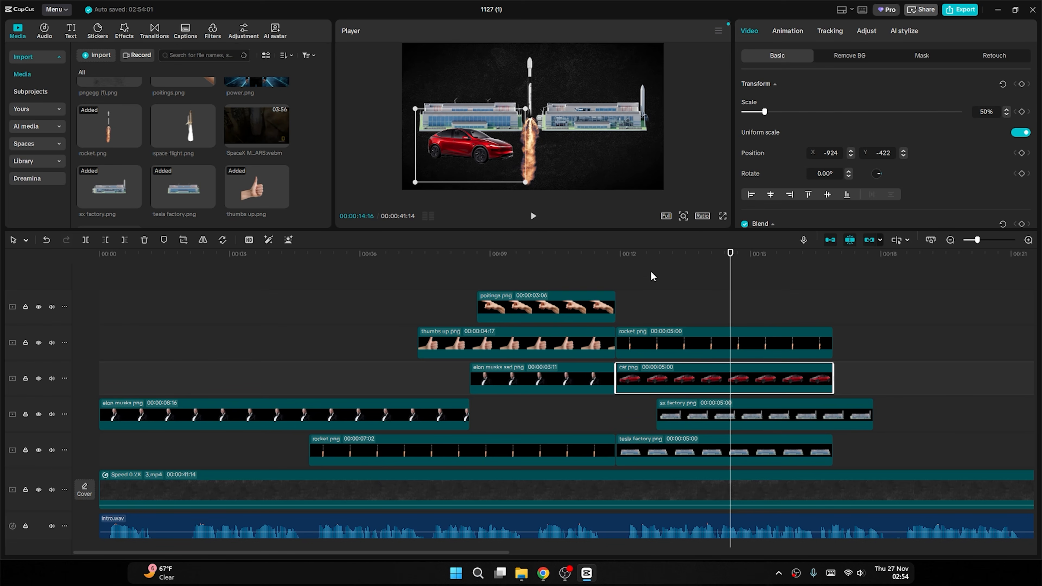
Scale the second rocket clip to 66% and place it in front of the sx factory at X 900, Y -155.
click(693, 353)
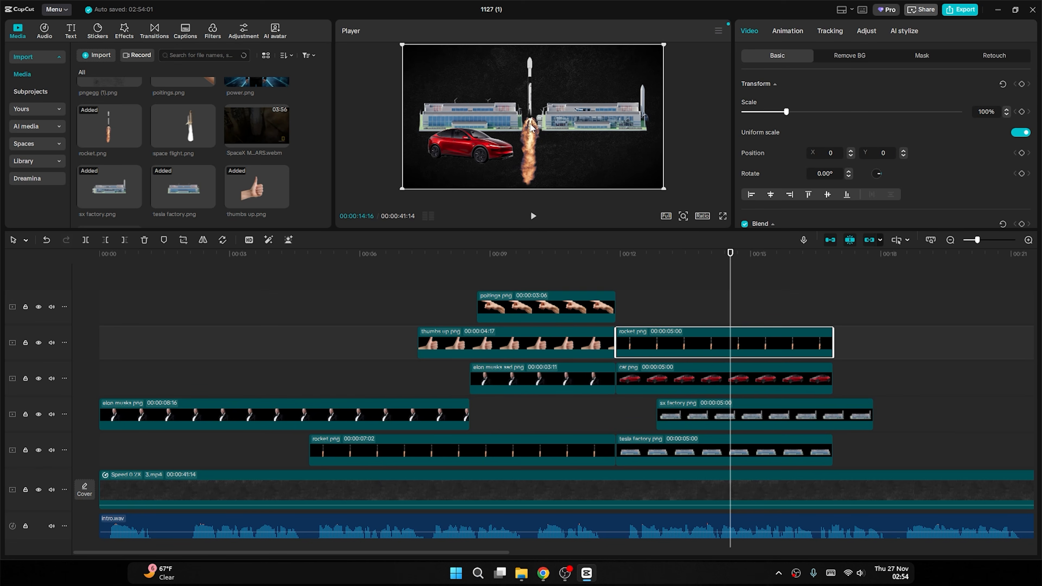
drag(785, 112, 774, 115)
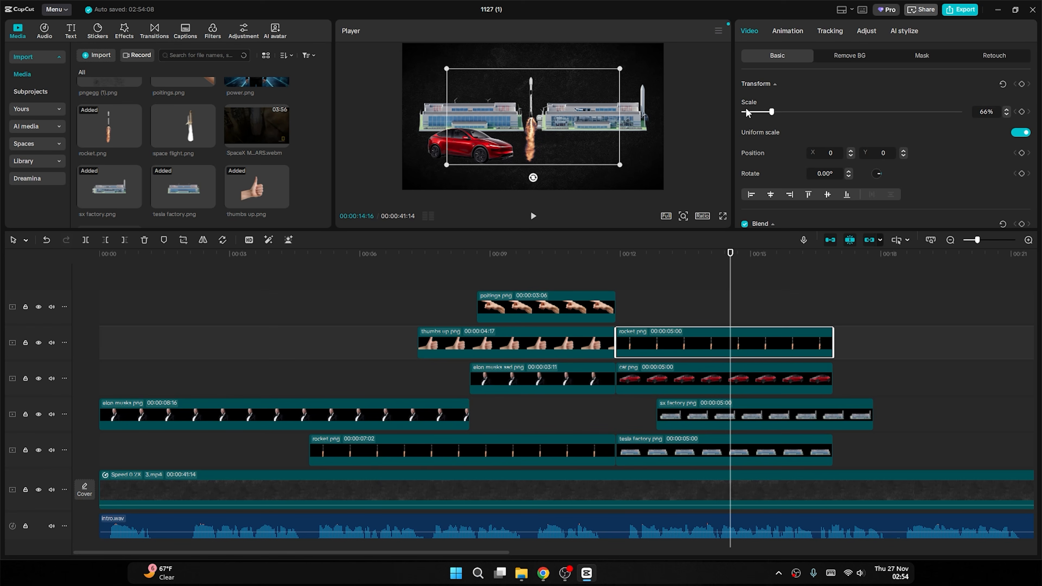
drag(529, 109, 592, 111)
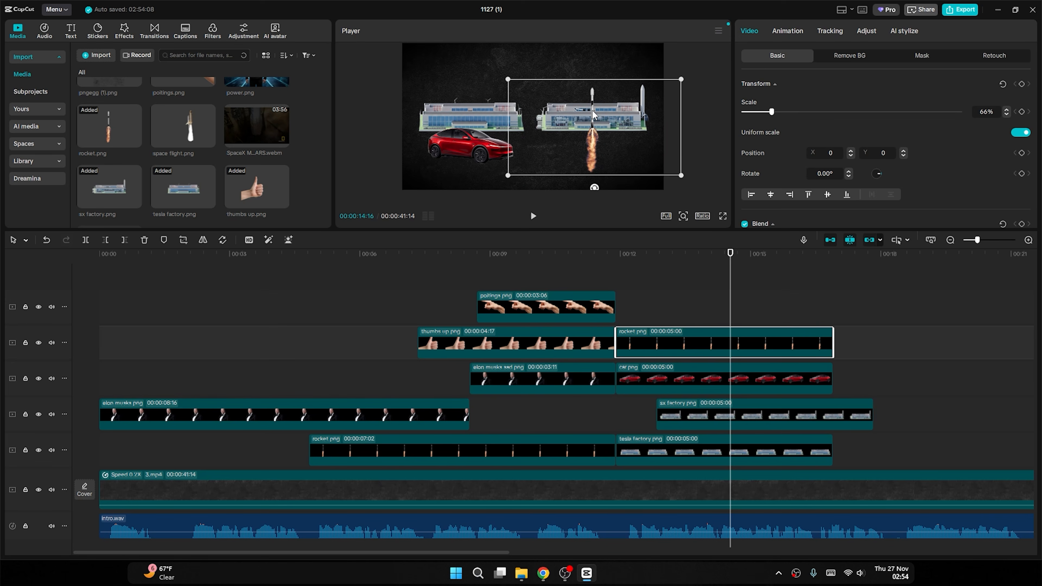
Add position keyframes to both the second rocket clip and the car clip at 00:00:12:21.
drag(626, 262, 646, 267)
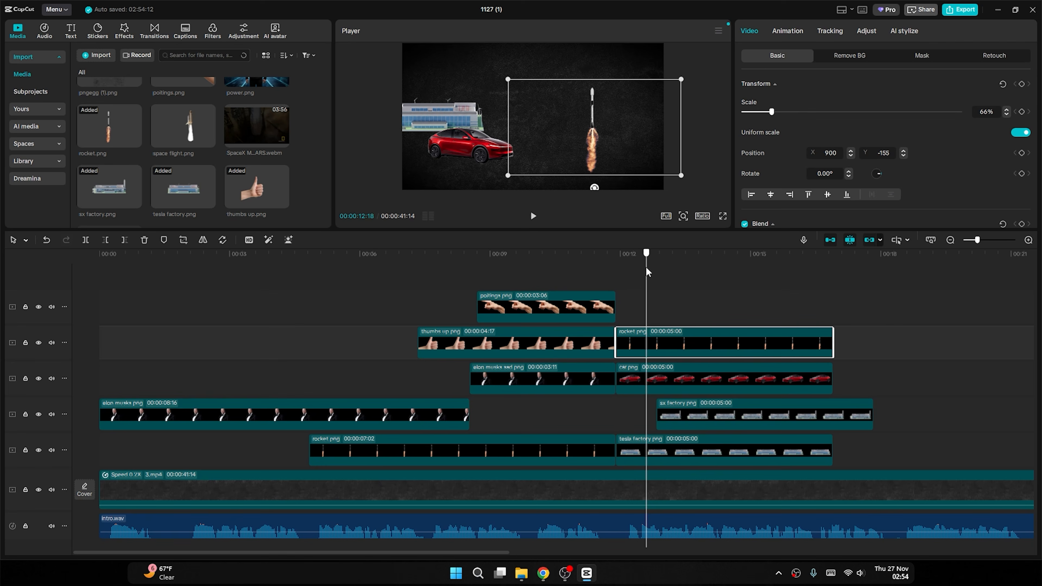
click(673, 369)
click(675, 339)
drag(647, 261, 651, 262)
click(670, 374)
click(681, 351)
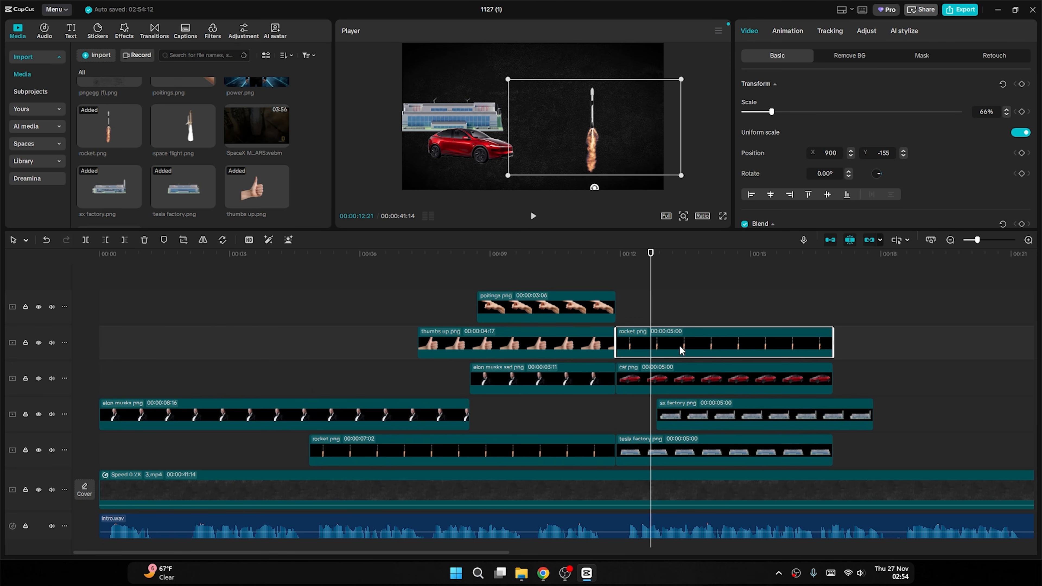
click(1021, 152)
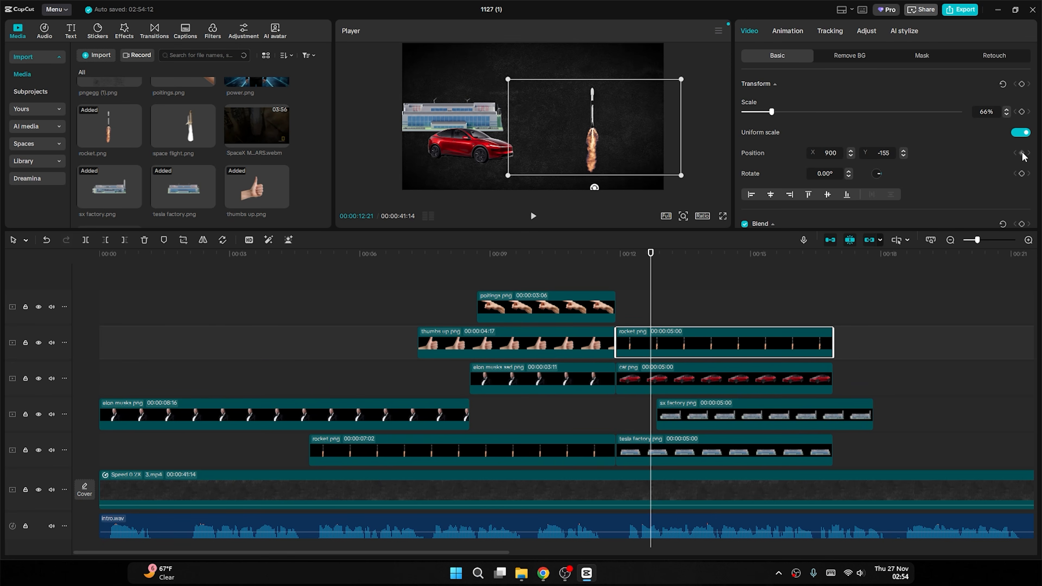
click(714, 381)
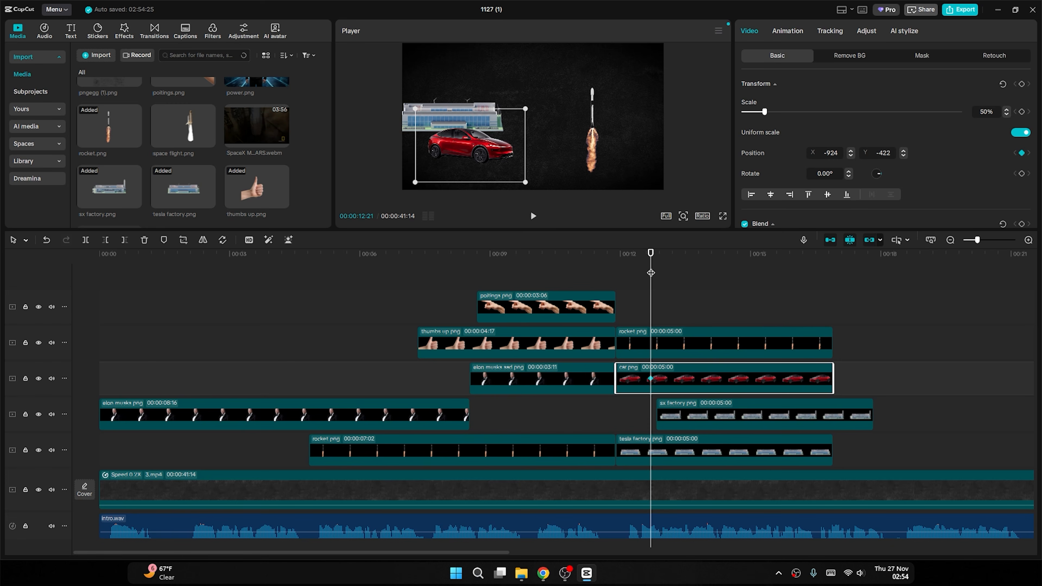
At 00:00:11:27, move the rocket below the frame and the car off its left side to X -2844, Y -434.
drag(651, 265, 618, 262)
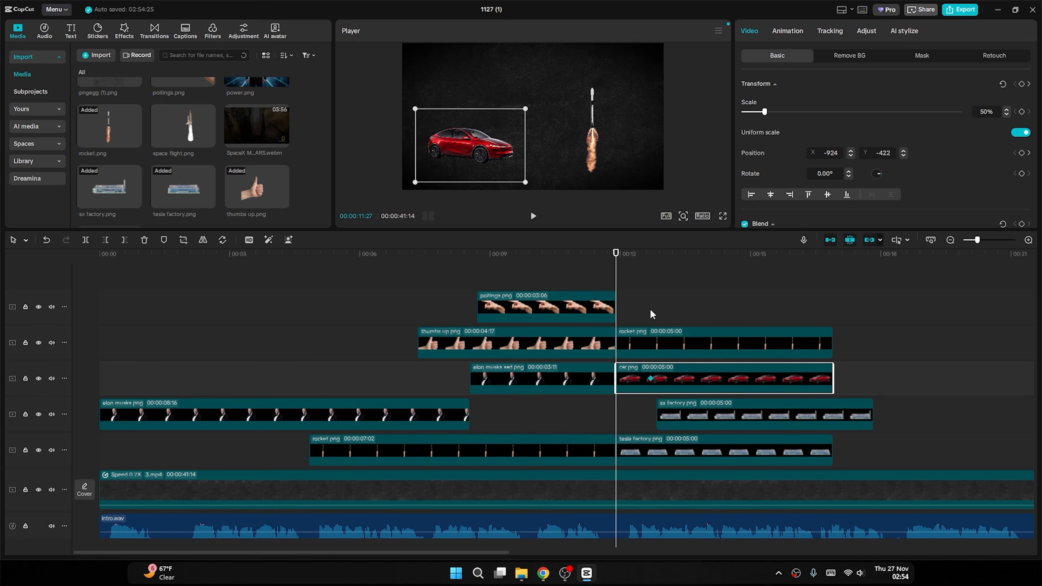
click(655, 336)
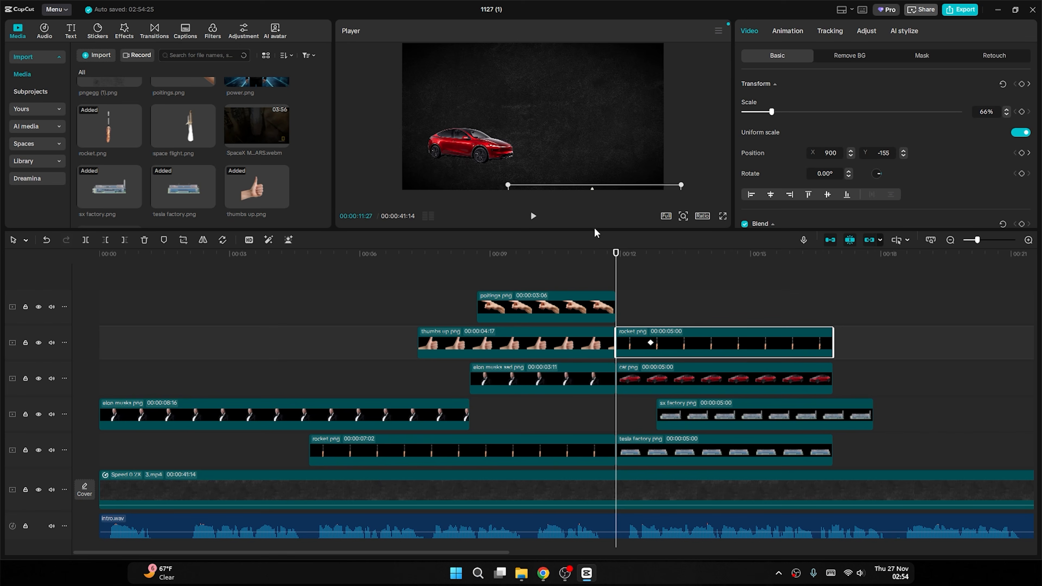
click(636, 365)
drag(379, 150, 344, 150)
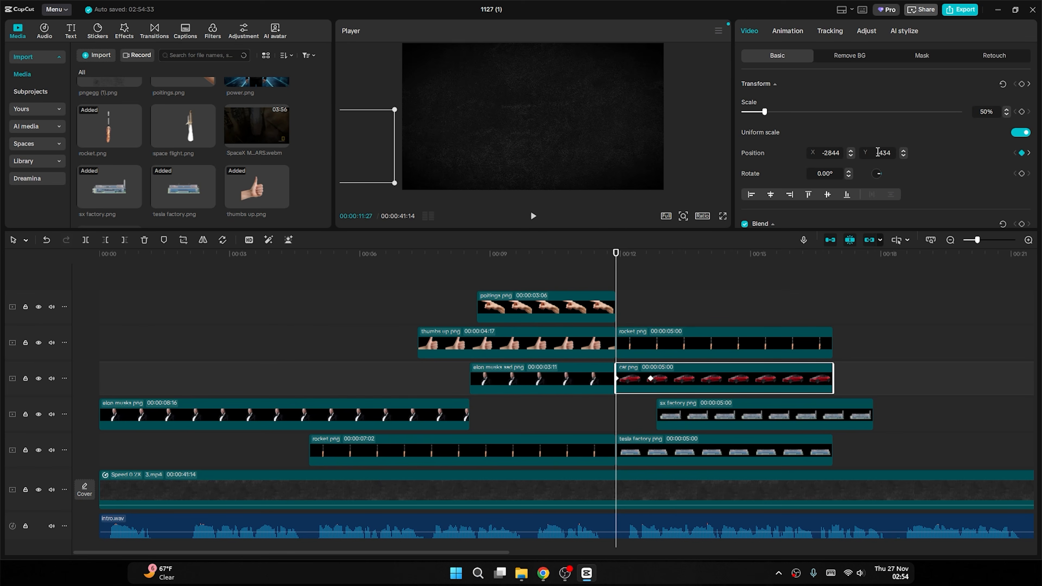
Apply the Cubic Ease preset curve to the car's X position keyframes and preview its entrance.
double_click(675, 376)
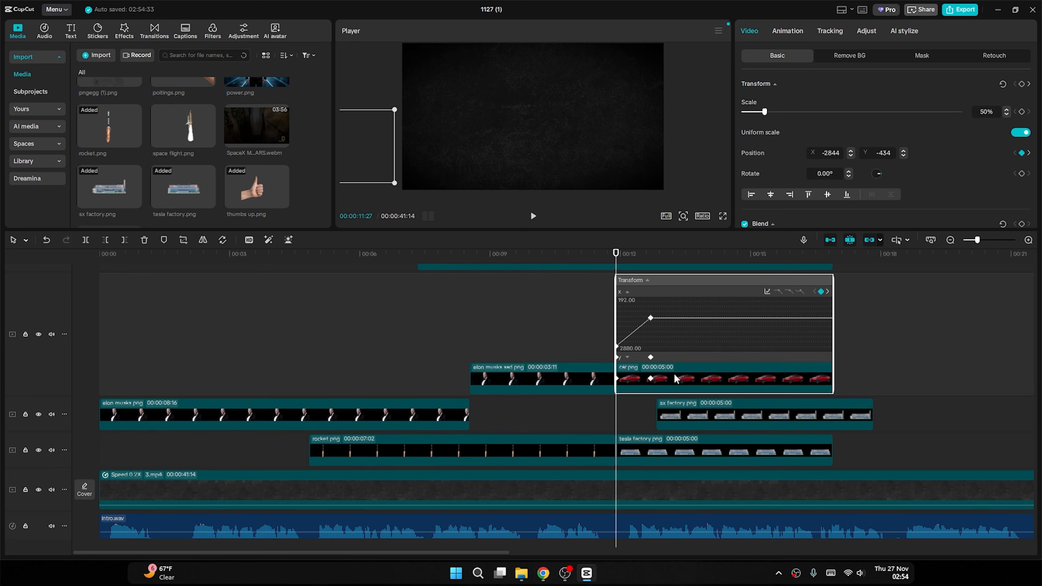
click(651, 317)
click(767, 291)
click(796, 431)
key(space)
scroll(637, 355, down, 2)
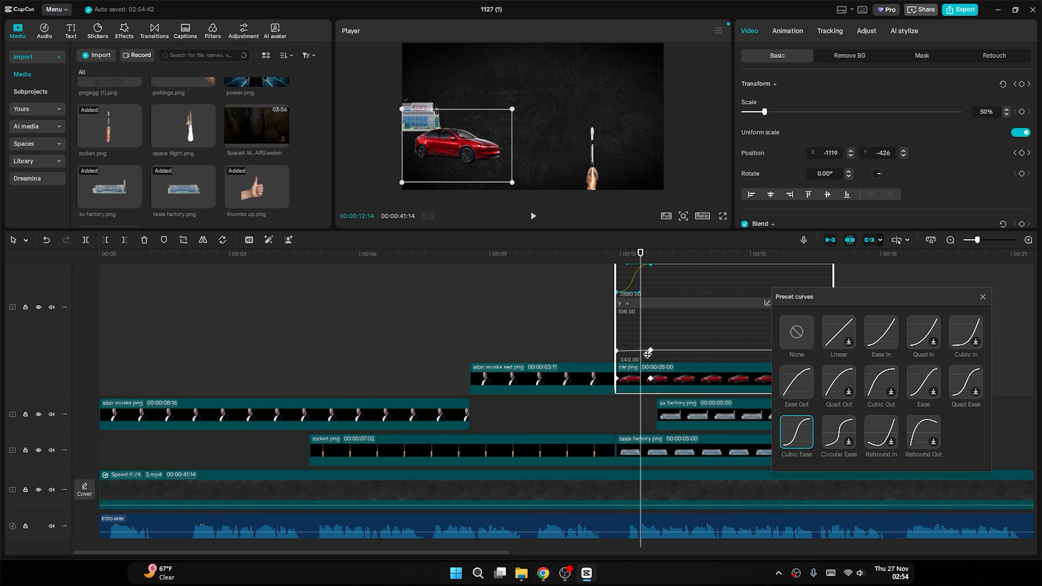
click(689, 372)
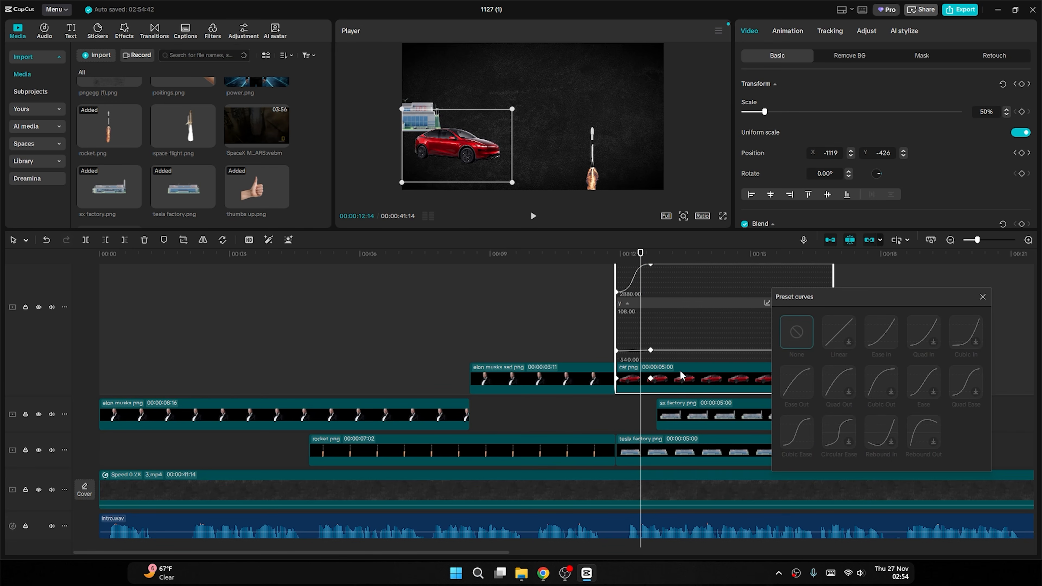
key(alt+k)
Apply the Cubic Ease preset curve to the second rocket clip's Y position keyframe at 00:00:12:21, and close its keyframe graph.
click(677, 347)
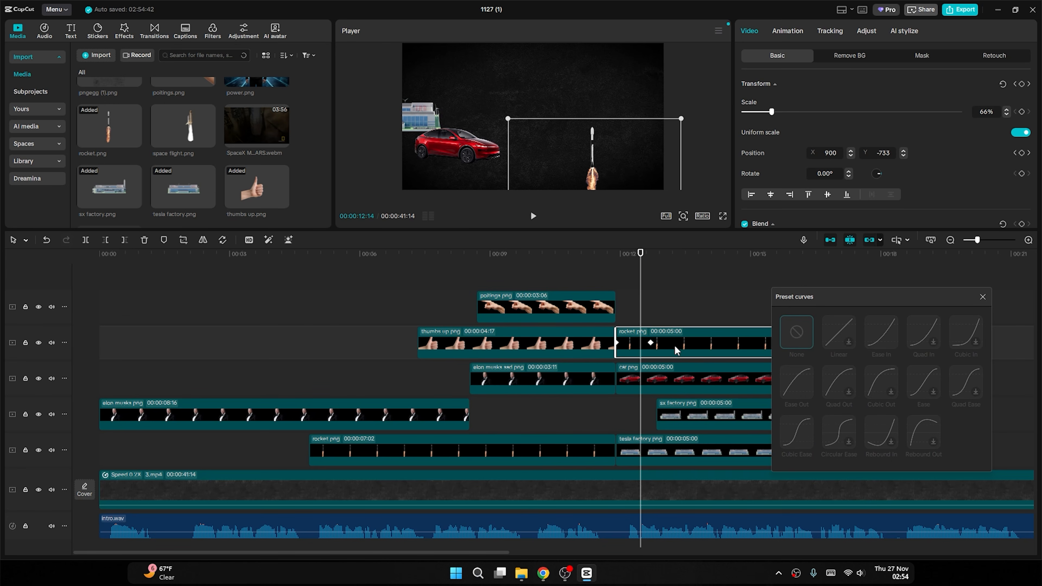
click(651, 343)
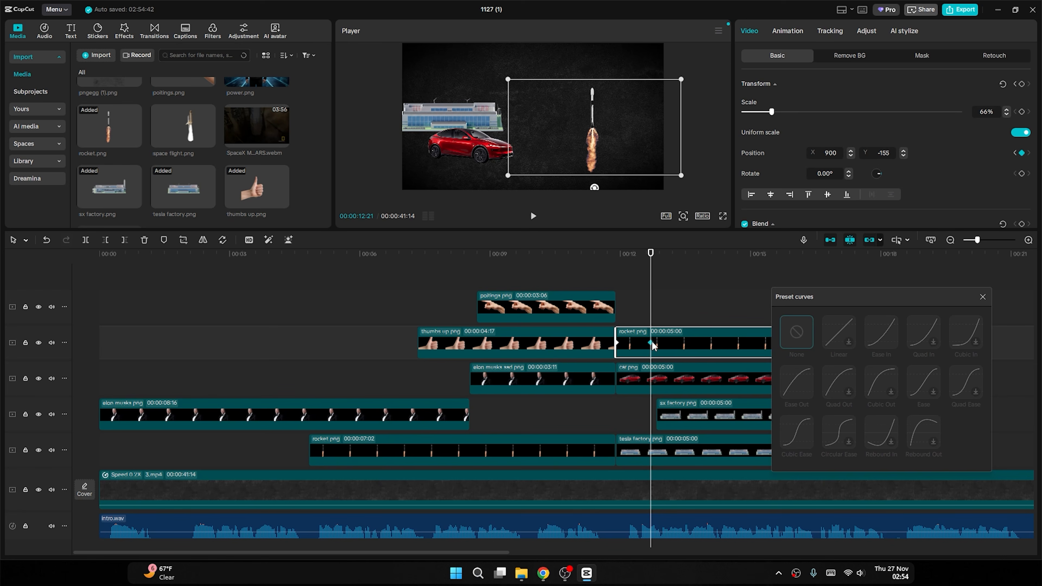
key(alt+k)
scroll(663, 304, up, 2)
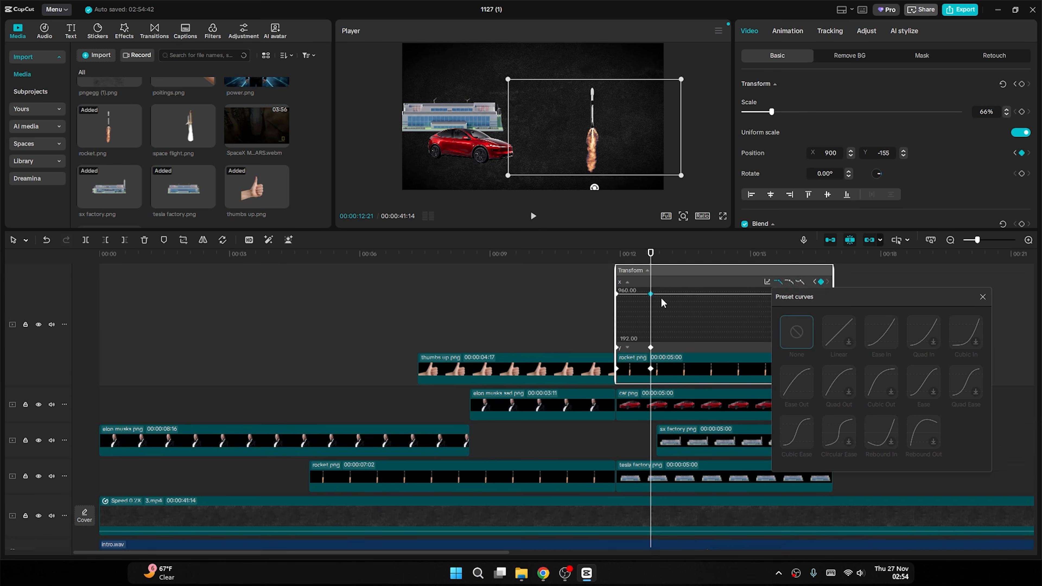
click(627, 309)
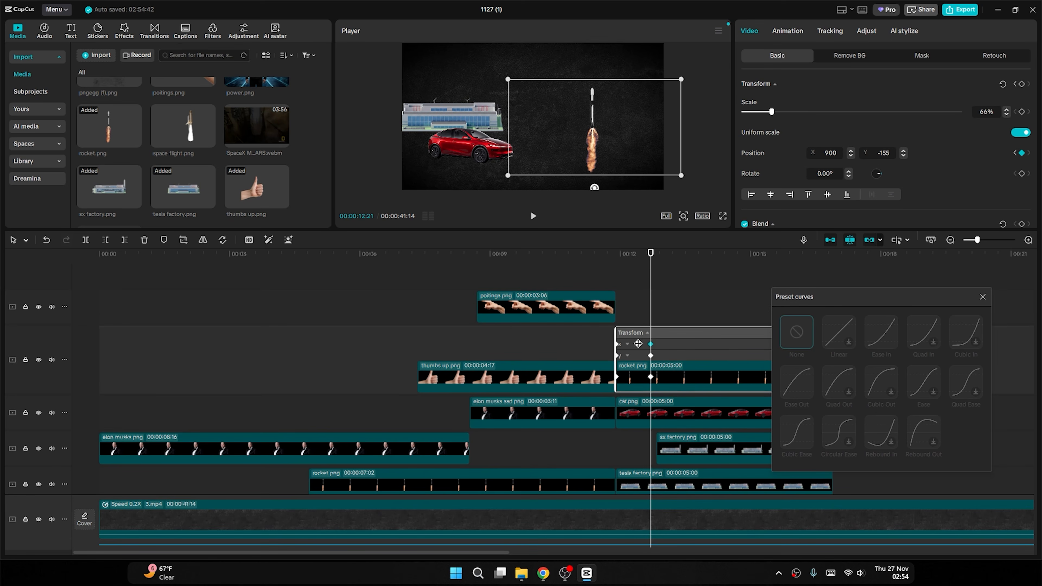
click(628, 358)
click(651, 316)
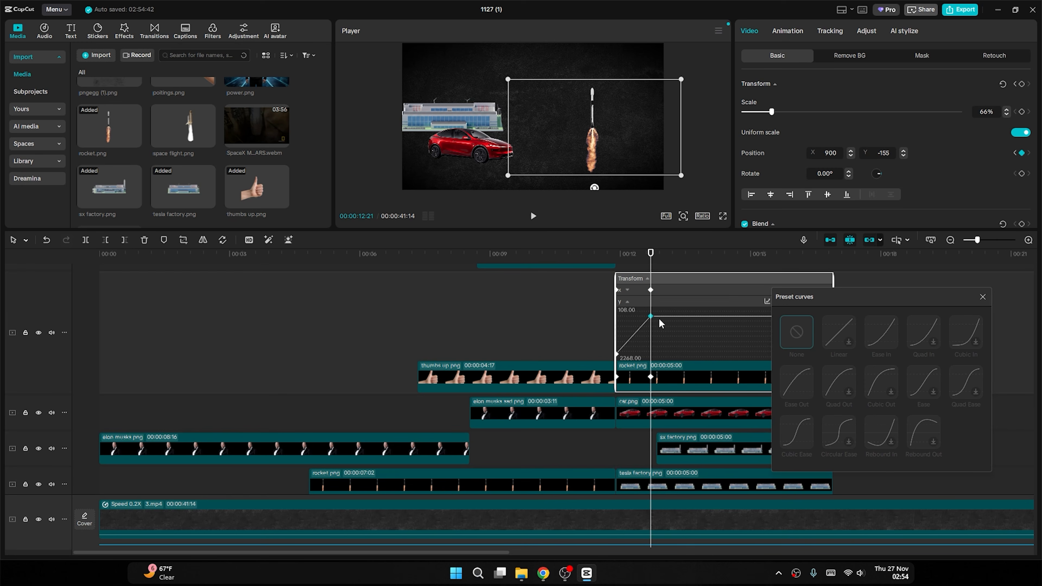
click(983, 297)
click(767, 301)
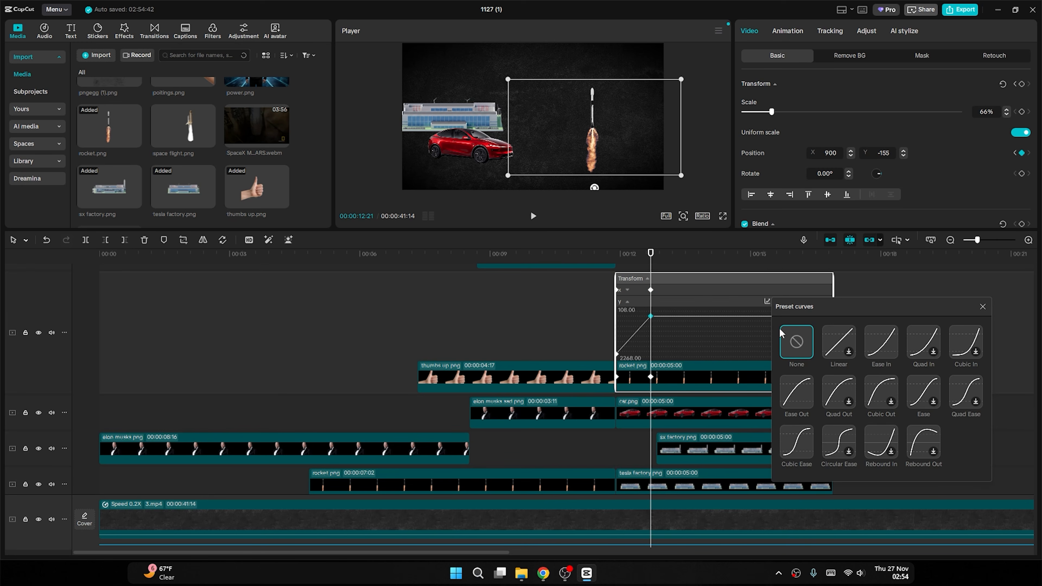
click(796, 442)
click(683, 382)
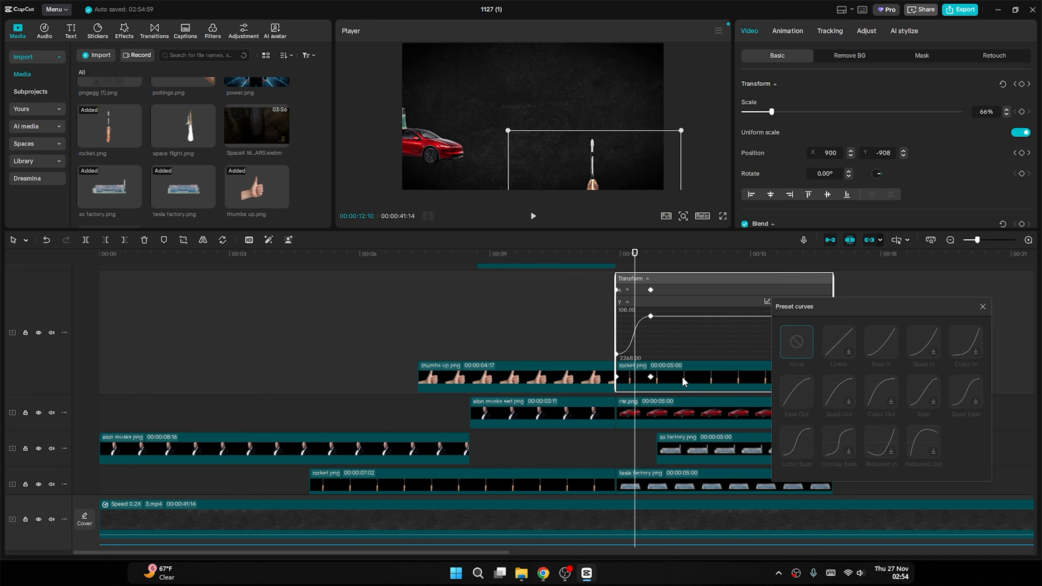
double_click(675, 371)
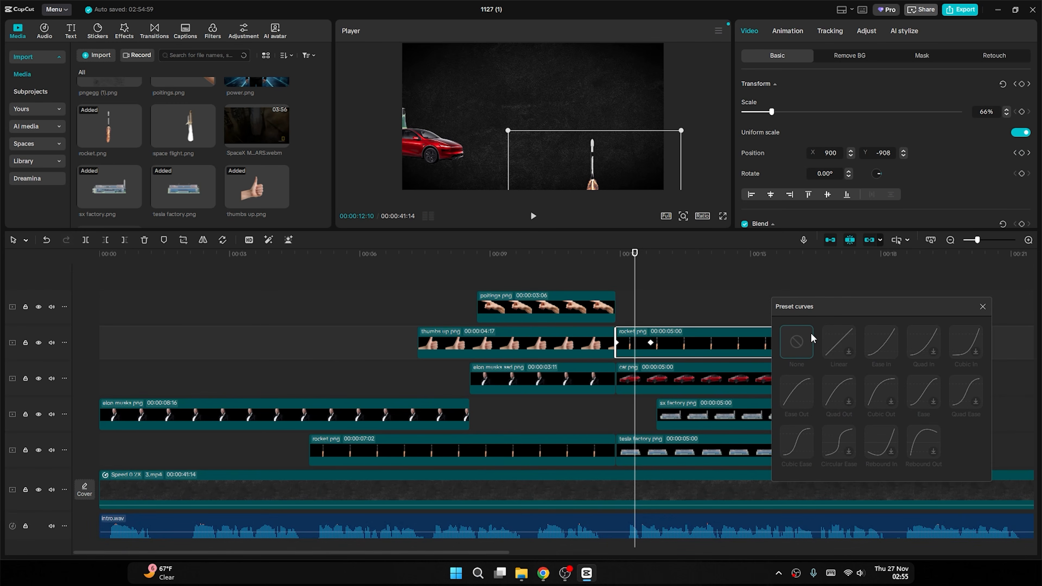
click(982, 307)
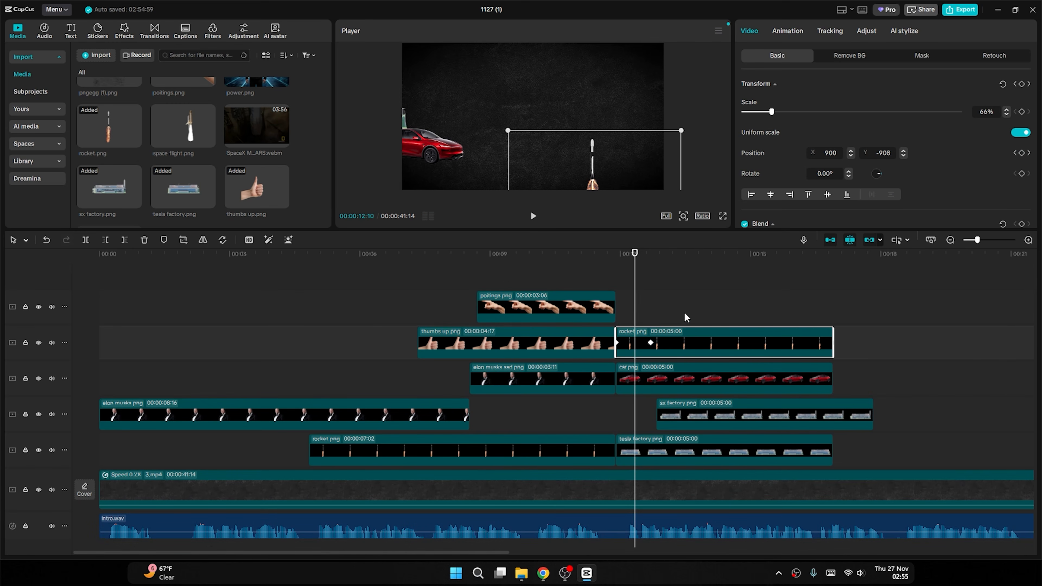
Play the combined scene to check the timing, and move the car clip about three seconds later on its track.
key(space)
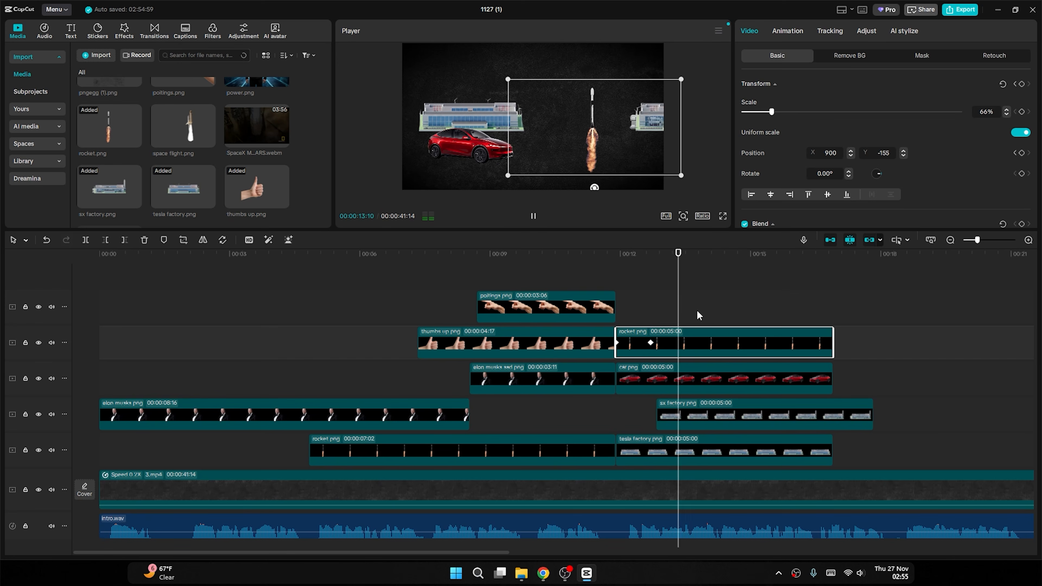
key(space)
click(697, 279)
key(space)
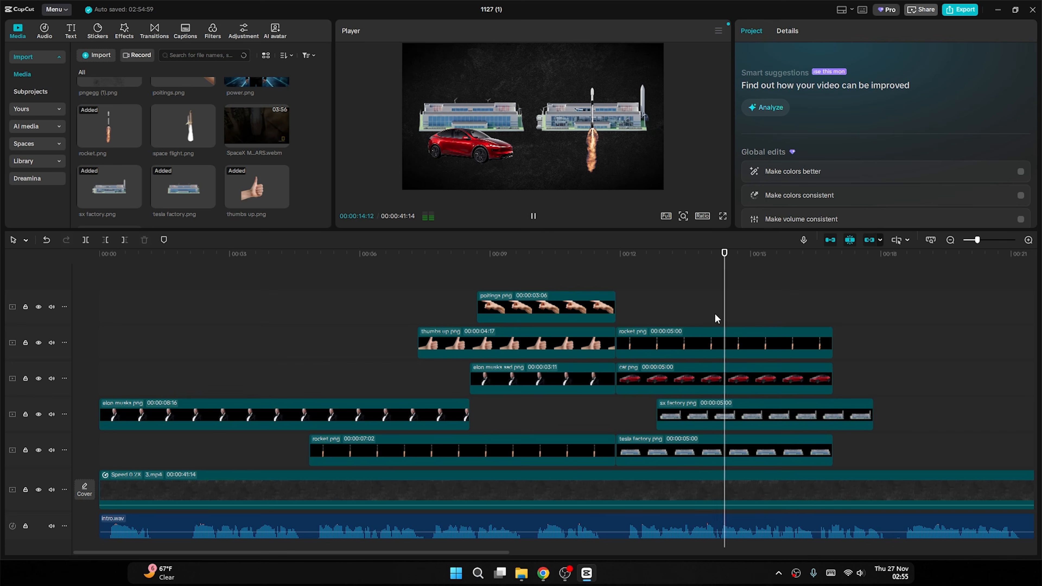
drag(663, 380, 783, 380)
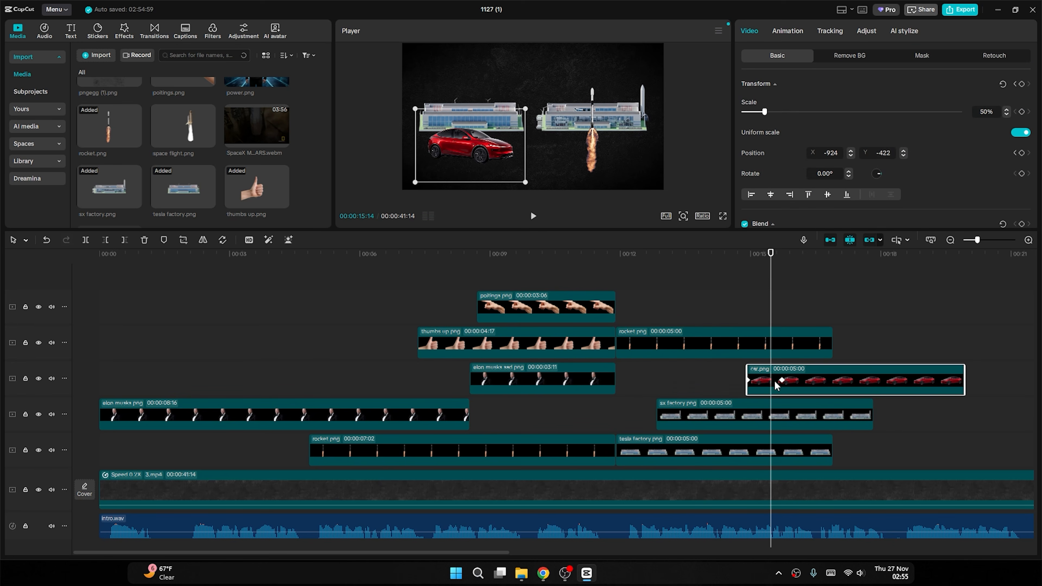
Play the scene from about 00:00:15:14 to check the moved car's entrance against the voice-over.
click(727, 266)
key(space)
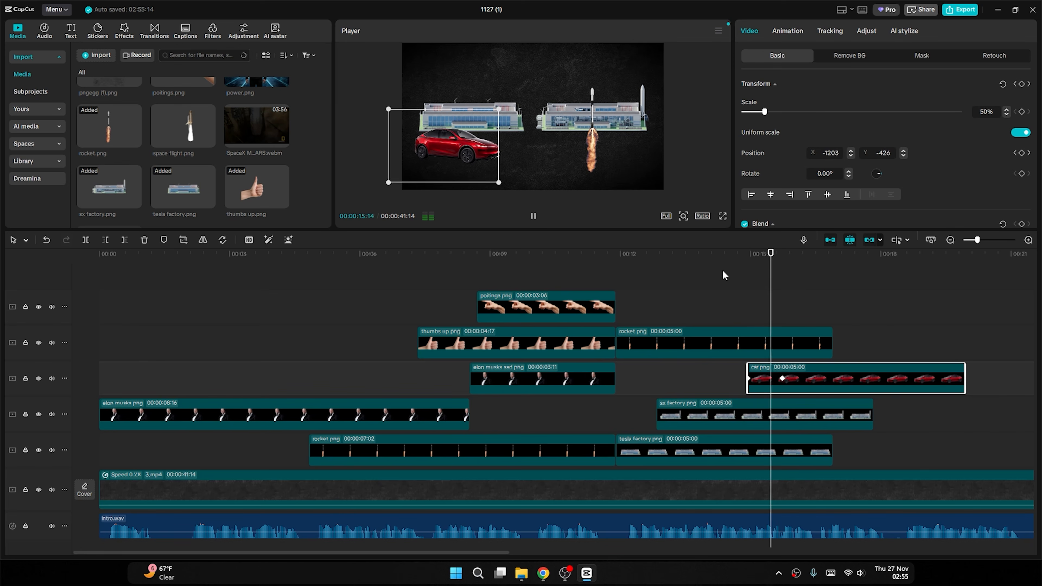
key(space)
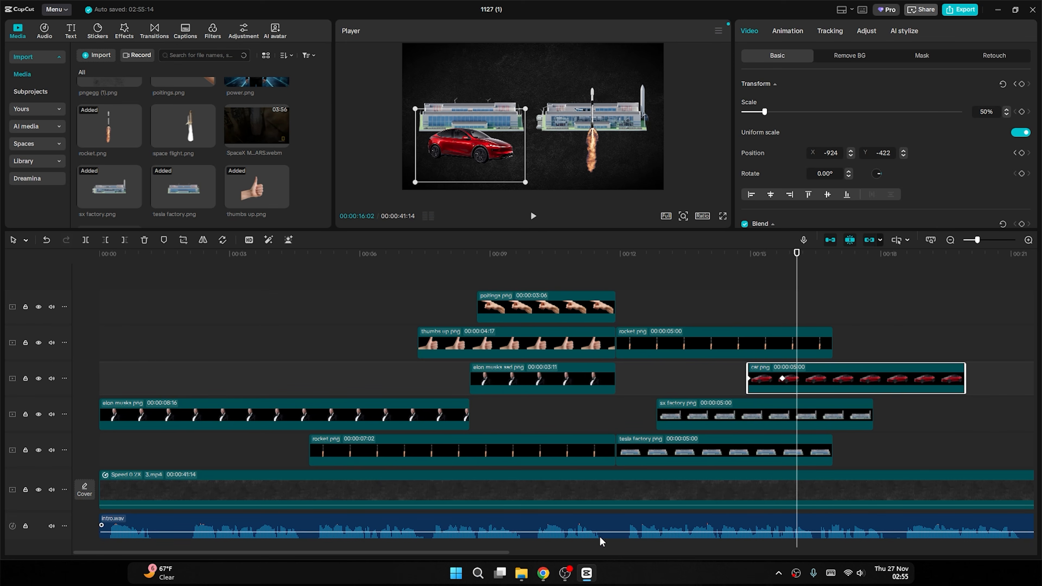
Extend the tesla factory, sx factory and car clips so that all three end together at about 00:00:29:05.
scroll(468, 554, right, 10)
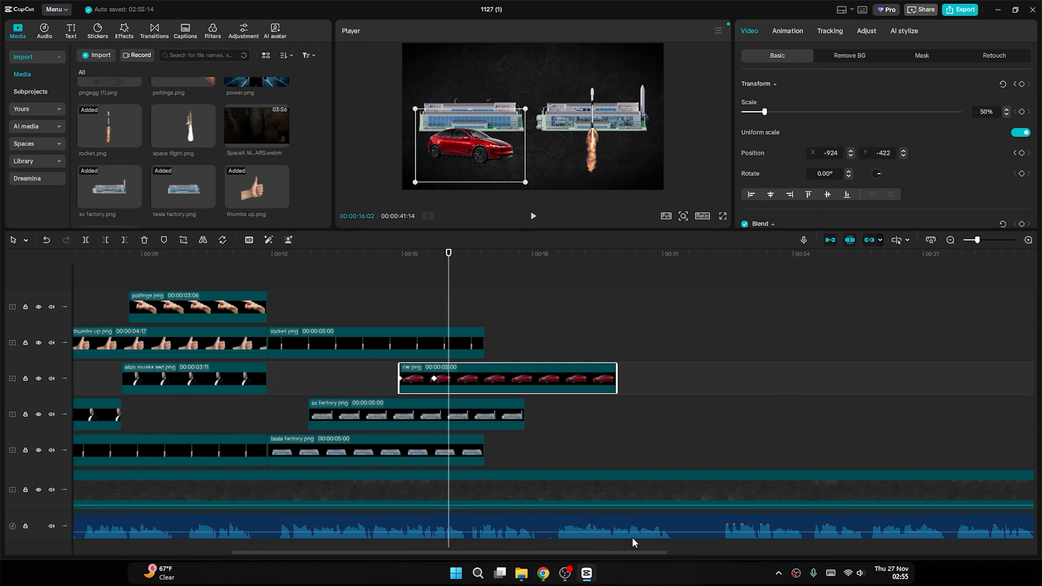
drag(400, 452, 936, 452)
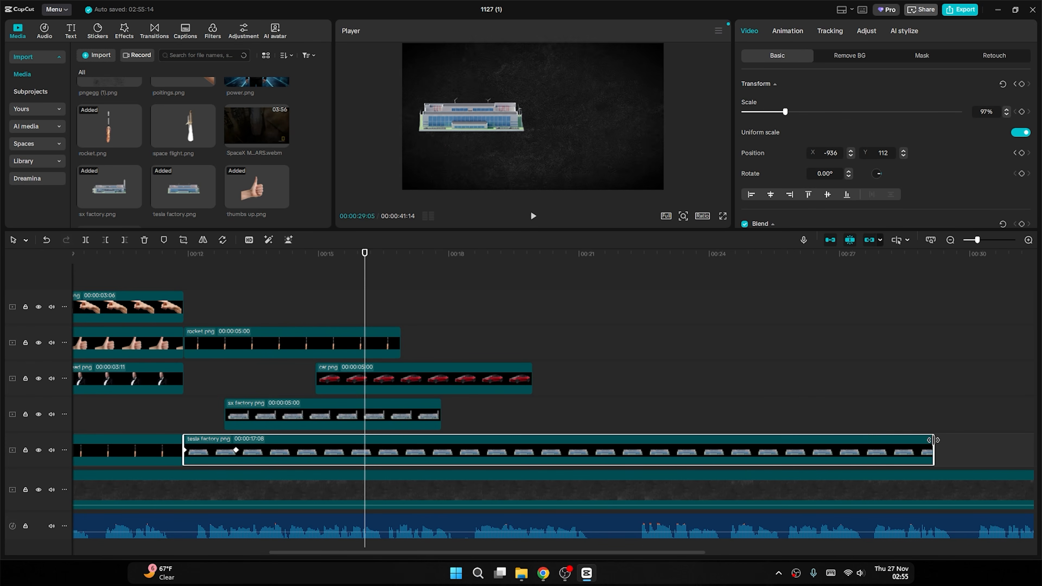
drag(441, 412, 931, 425)
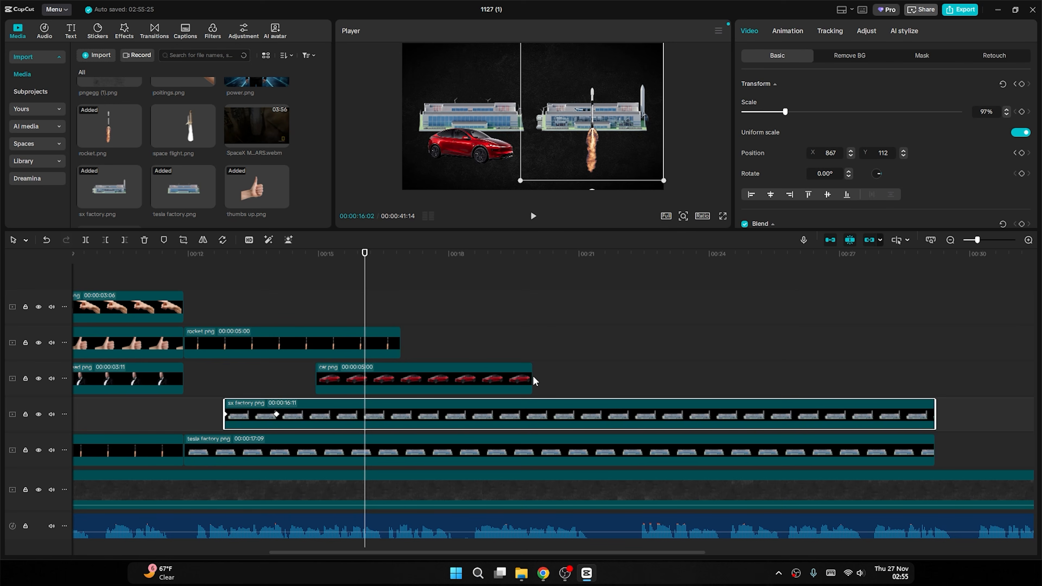
drag(532, 380, 935, 377)
Move the second rocket clip to start at 00:00:16:28 and extend it to the same end point as the factory clips.
key(space)
drag(309, 345, 526, 344)
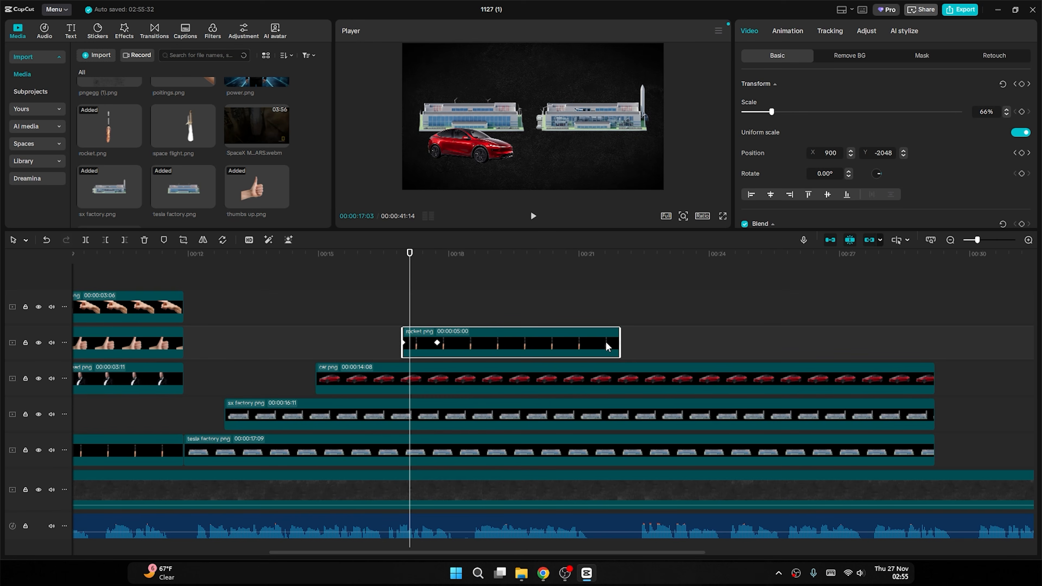
drag(620, 347, 935, 351)
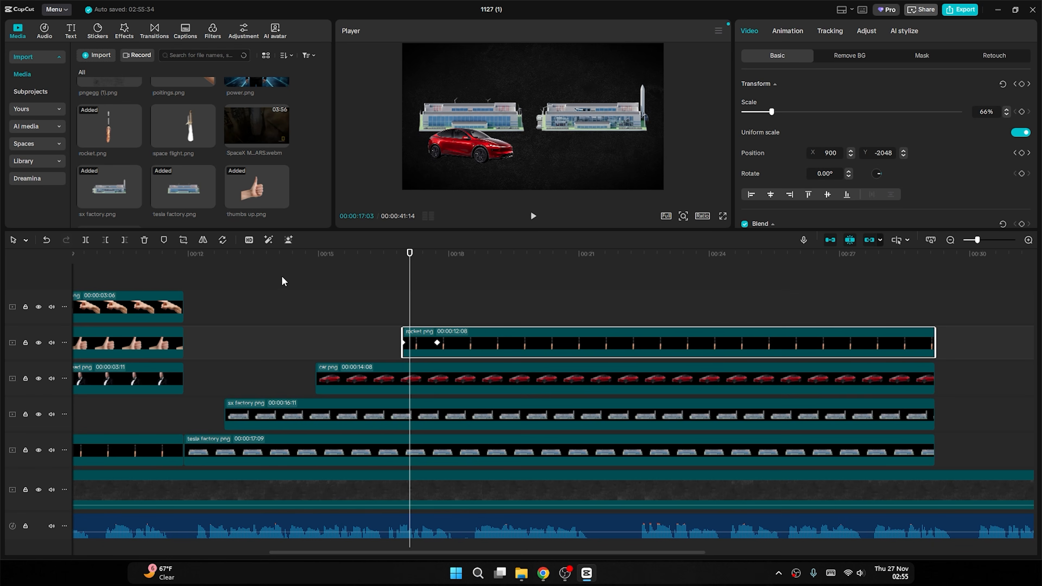
Play the factory, car and rocket scene from its beginning to check the entrances against the voice-over.
drag(280, 255, 158, 264)
key(space)
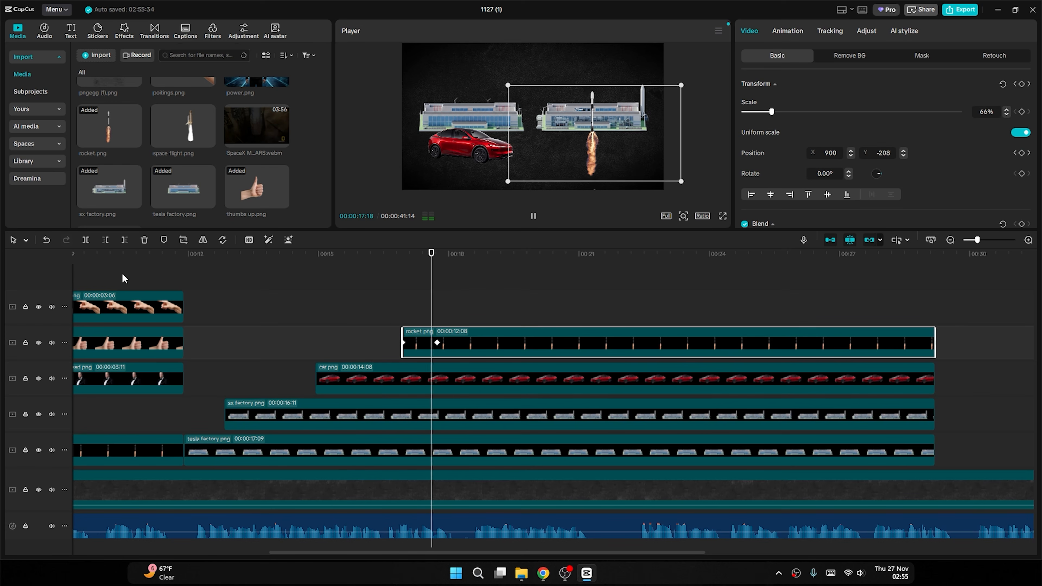
click(634, 259)
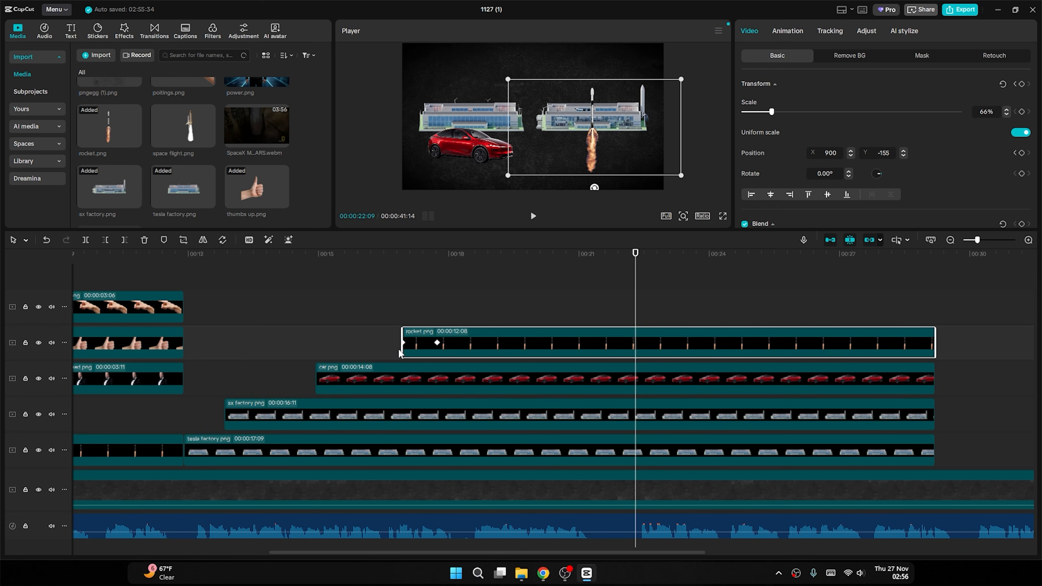
Try a rocket exit with position keyframes at 00:00:21:25 and, at Y -2136, at 00:00:22:13, and preview it.
click(432, 372)
click(441, 344)
click(438, 343)
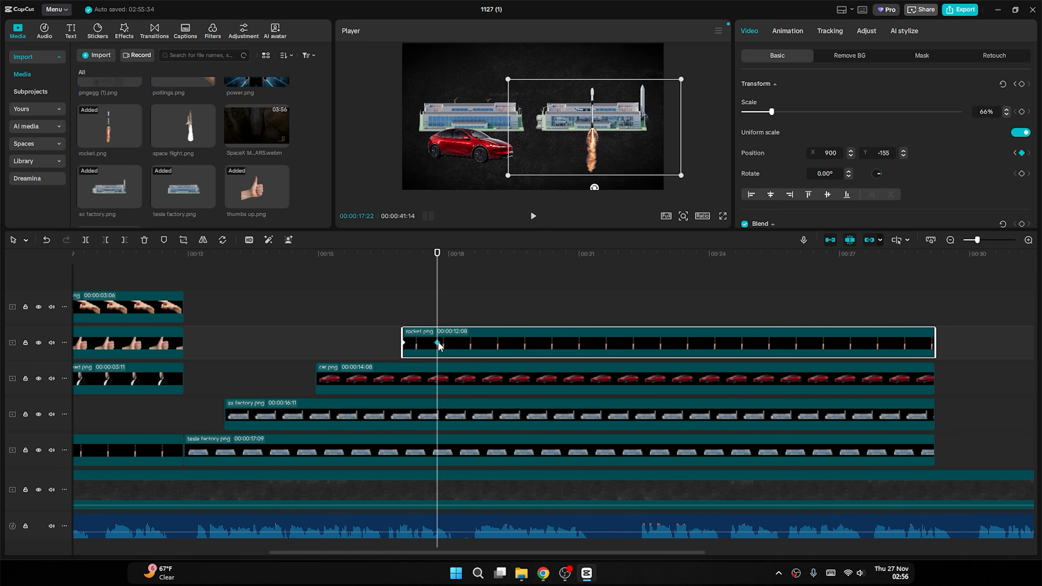
drag(644, 256, 615, 275)
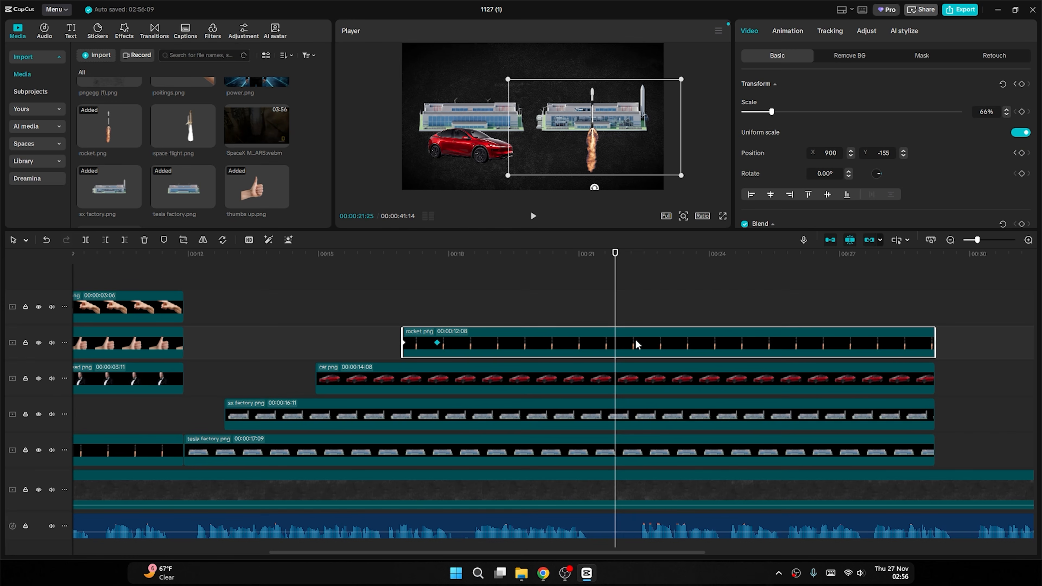
key(alt+k)
drag(435, 263, 403, 269)
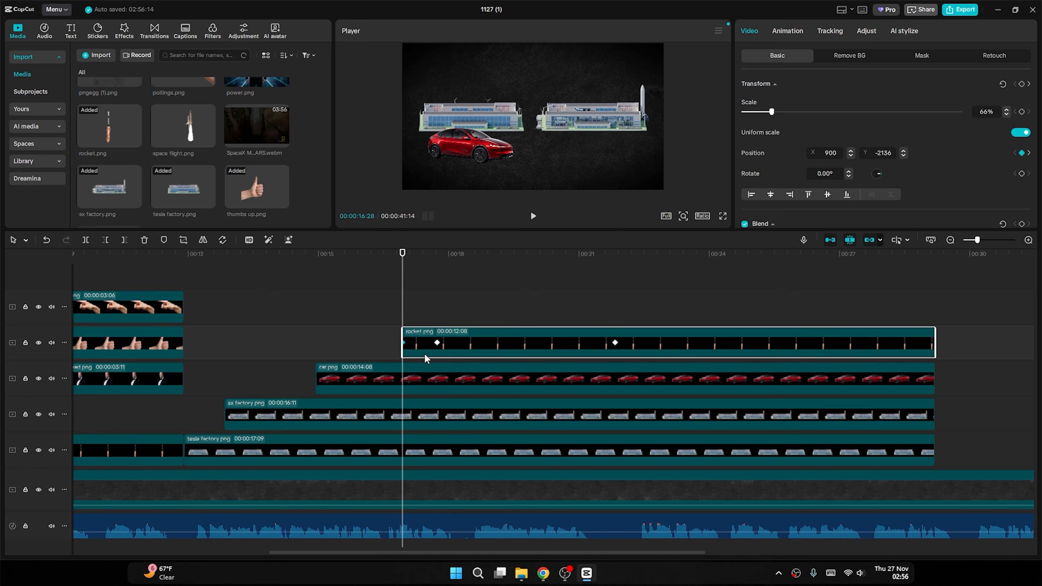
click(635, 262)
drag(637, 263, 642, 267)
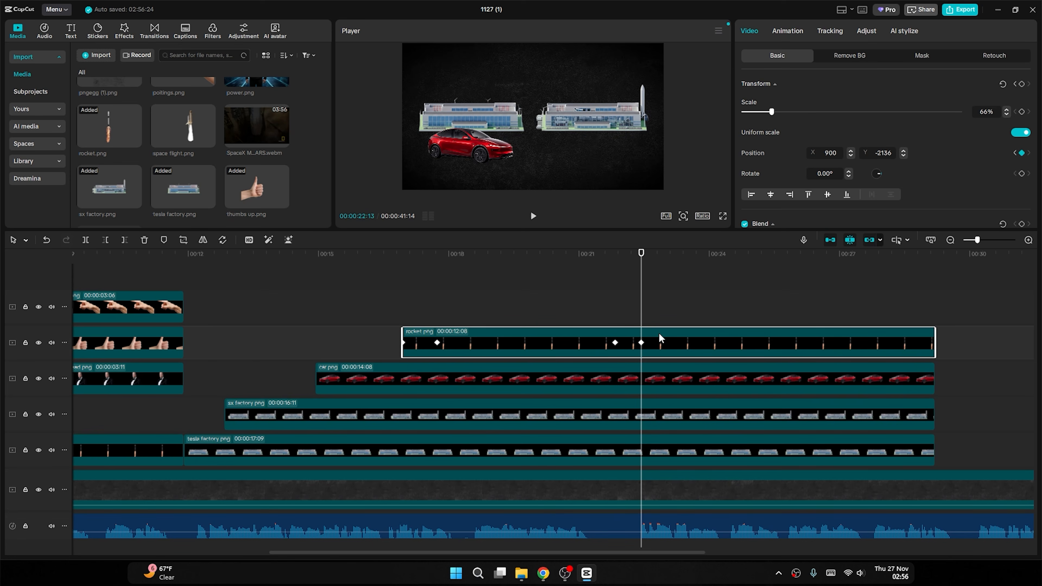
click(587, 261)
key(space)
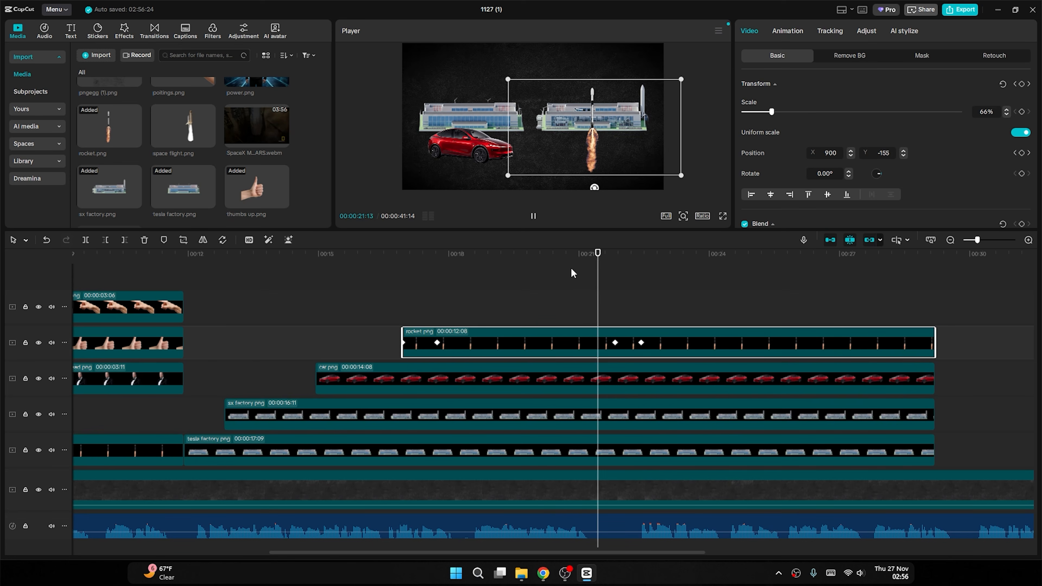
key(space)
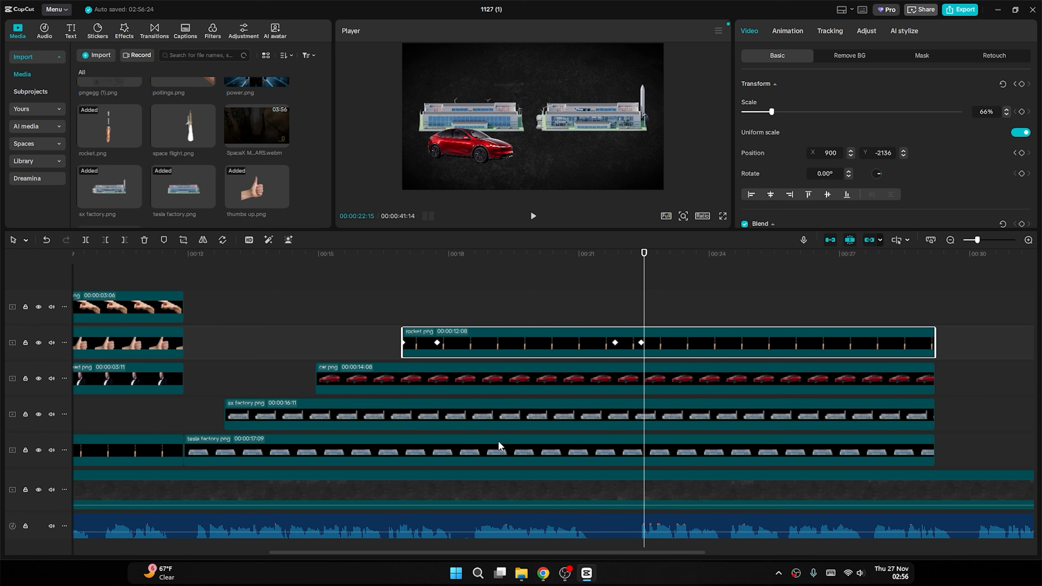
Undo the rocket's exit keyframes at 00:00:21:25 and 00:00:22:13.
click(415, 390)
click(346, 418)
click(380, 447)
click(429, 413)
click(427, 381)
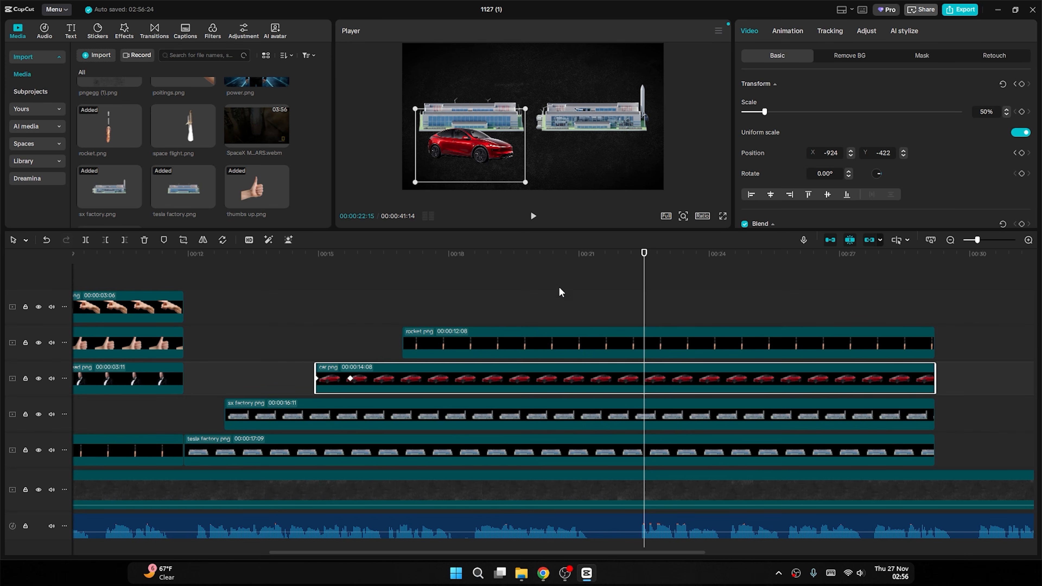
click(577, 335)
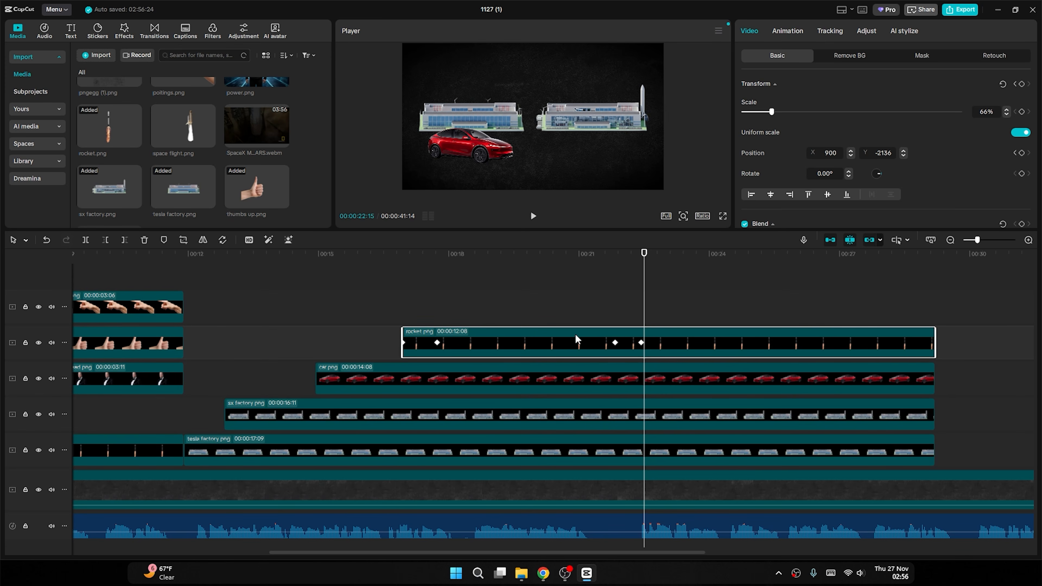
key(Delete)
key(ctrl+z)
key(ctrl+z)
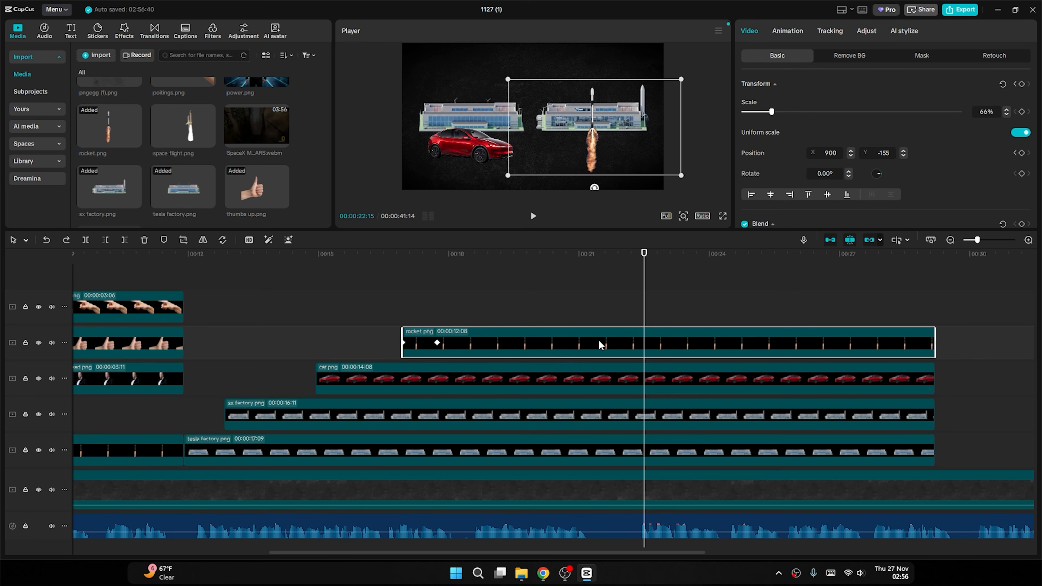
Trim the ends of the rocket, car, sx factory and tesla factory clips to 00:00:22:11.
drag(503, 257, 640, 320)
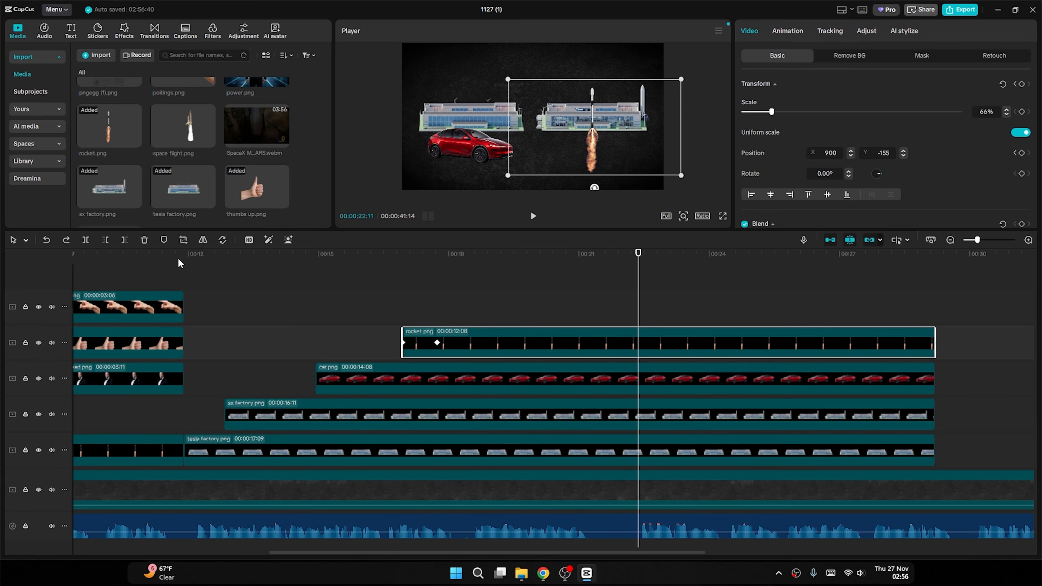
click(124, 239)
click(558, 384)
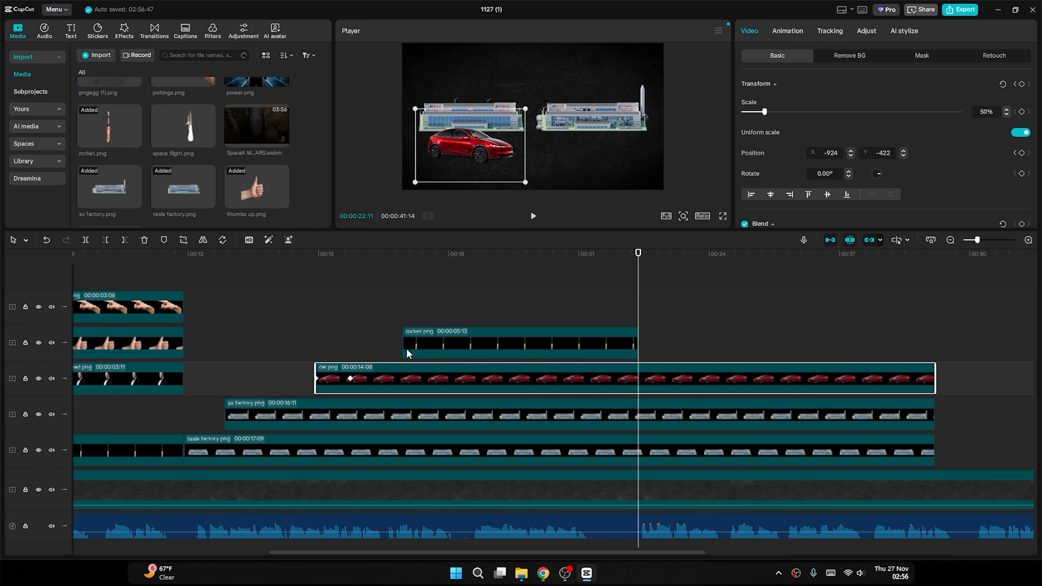
click(514, 424)
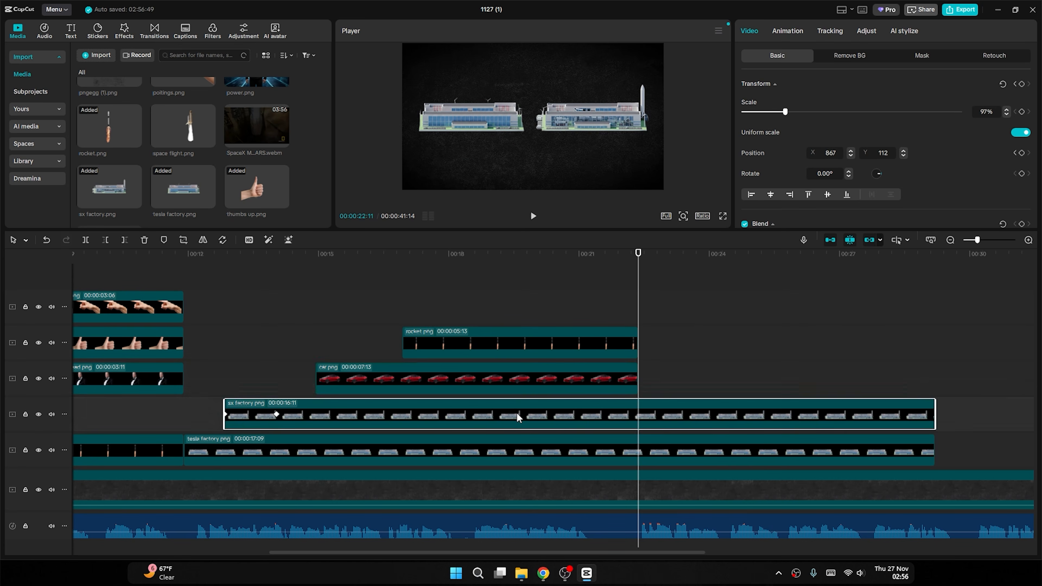
click(129, 243)
click(530, 449)
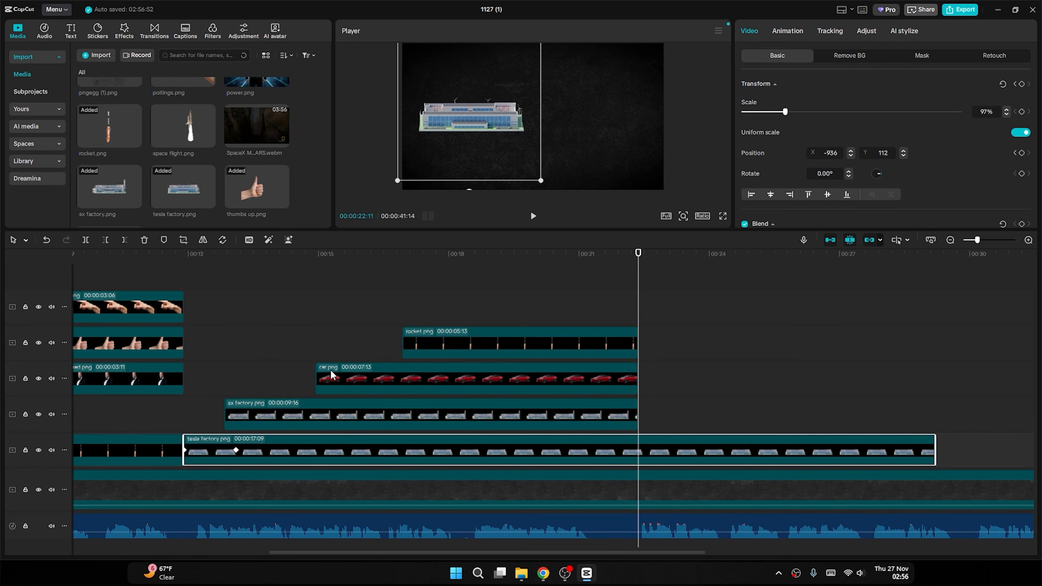
click(125, 240)
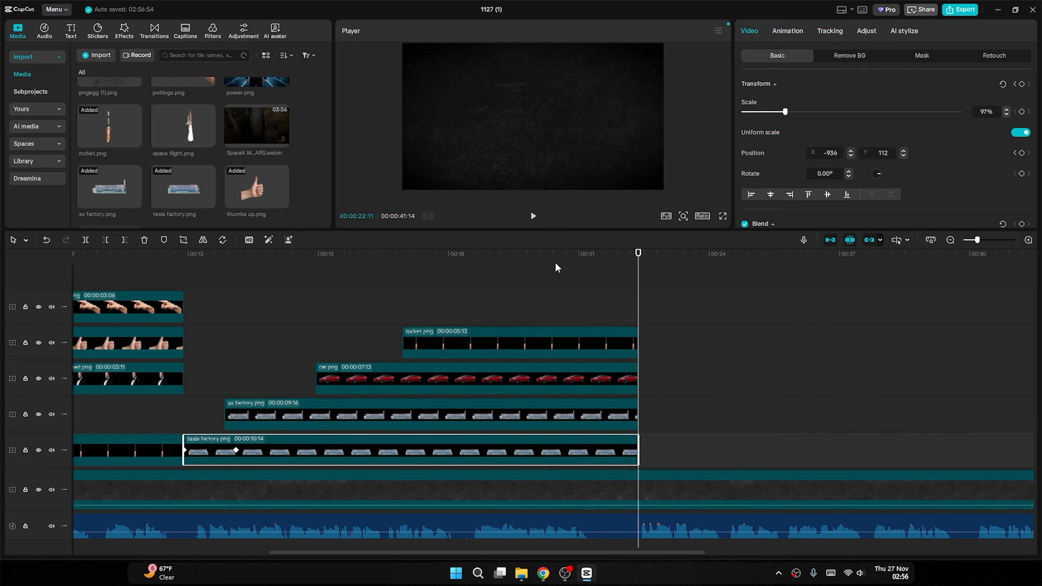
Place old news paper.png directly after the tesla factory clip on its track and scale it to 86%.
key(space)
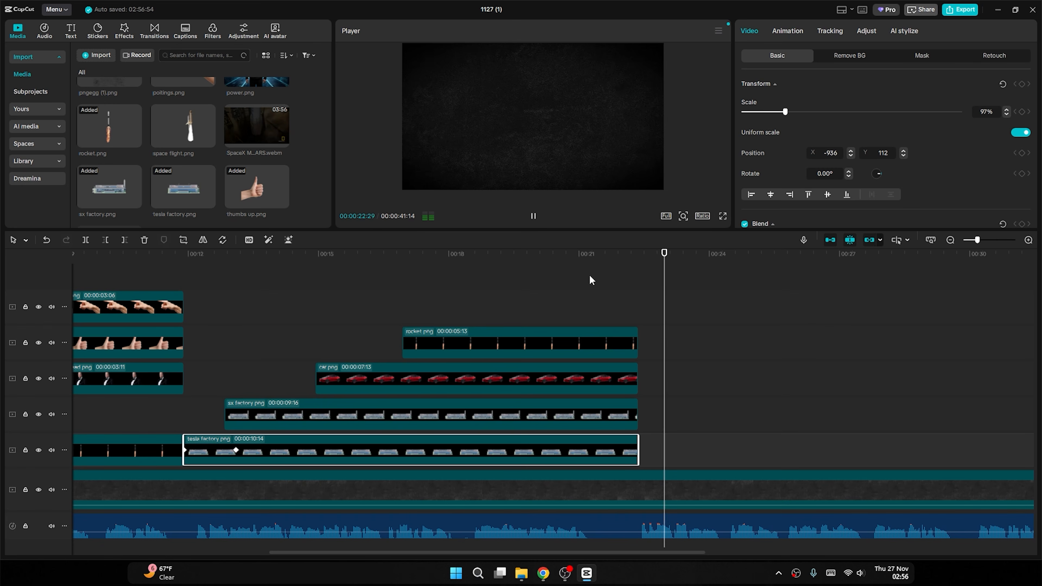
scroll(197, 167, up, 10)
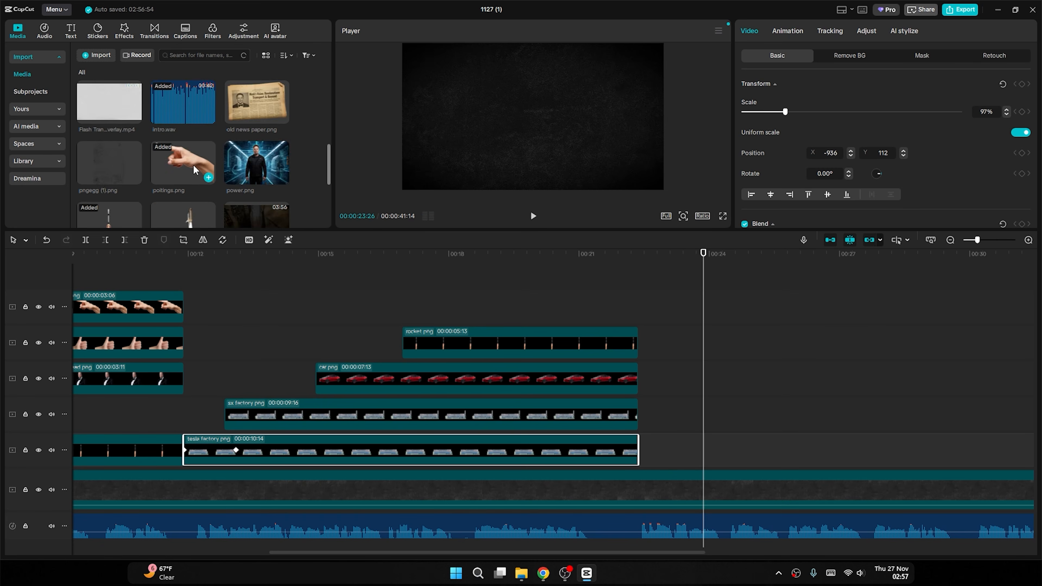
drag(263, 193, 638, 447)
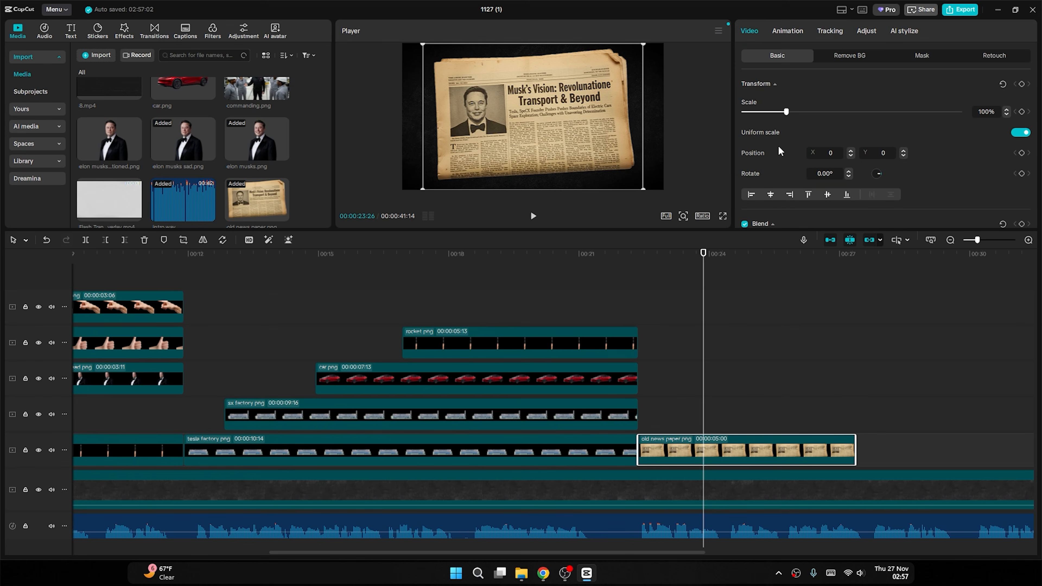
drag(786, 111, 780, 112)
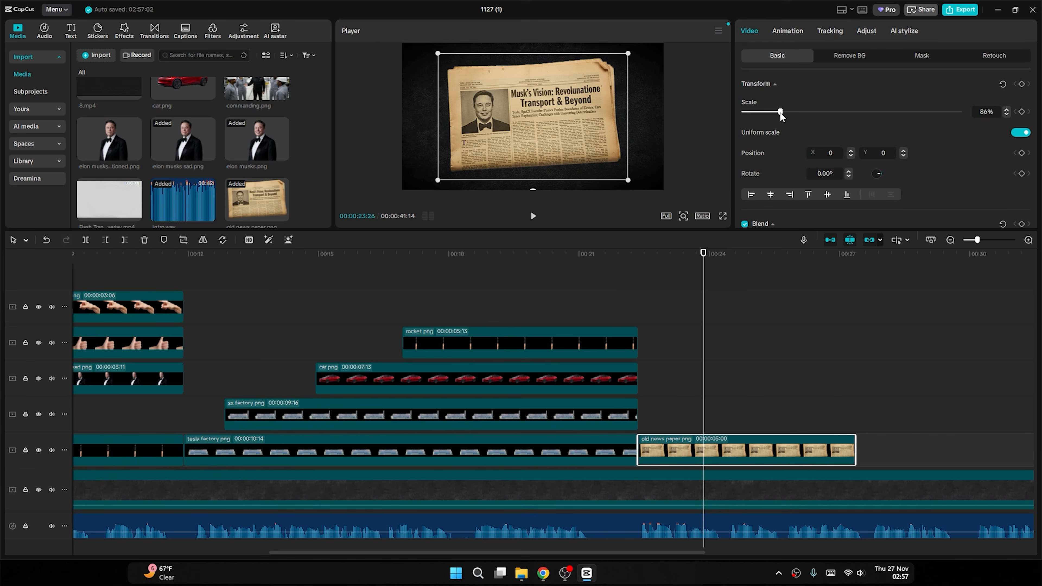
Give the newspaper clip a vignette of 17.
click(866, 31)
scroll(822, 141, down, 5)
scroll(788, 155, down, 5)
scroll(809, 153, up, 5)
scroll(814, 160, down, 5)
scroll(811, 158, down, 3)
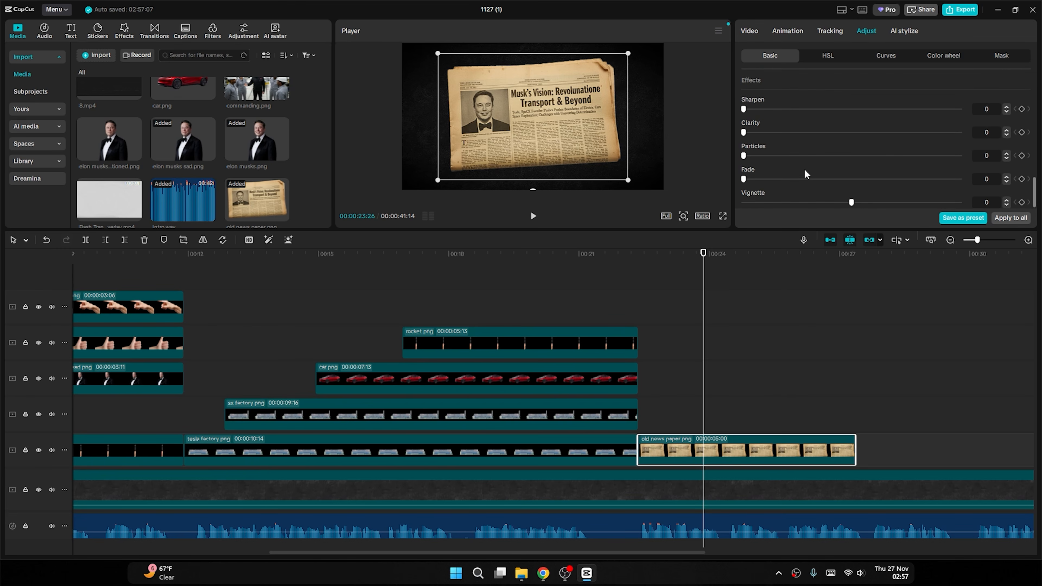
drag(852, 203, 893, 203)
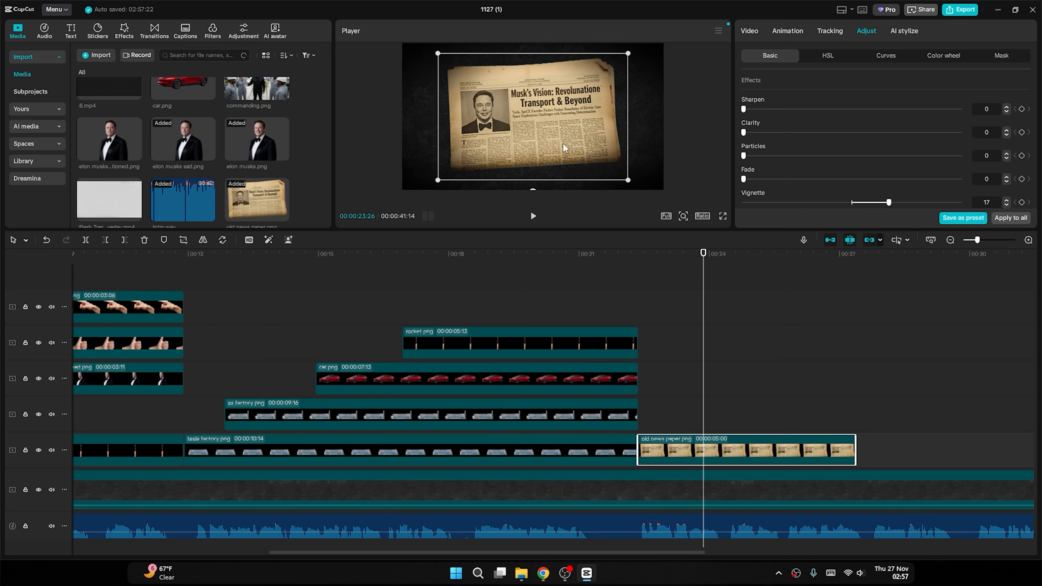
Play the cut from the factory scene to the newspaper, and reduce the newspaper's scale to 76%.
click(623, 270)
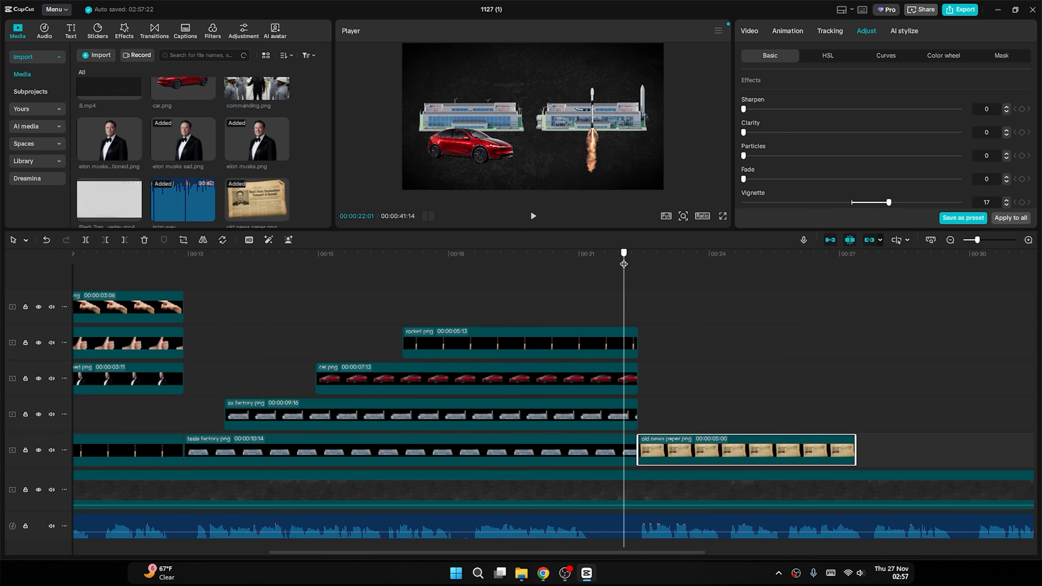
key(space)
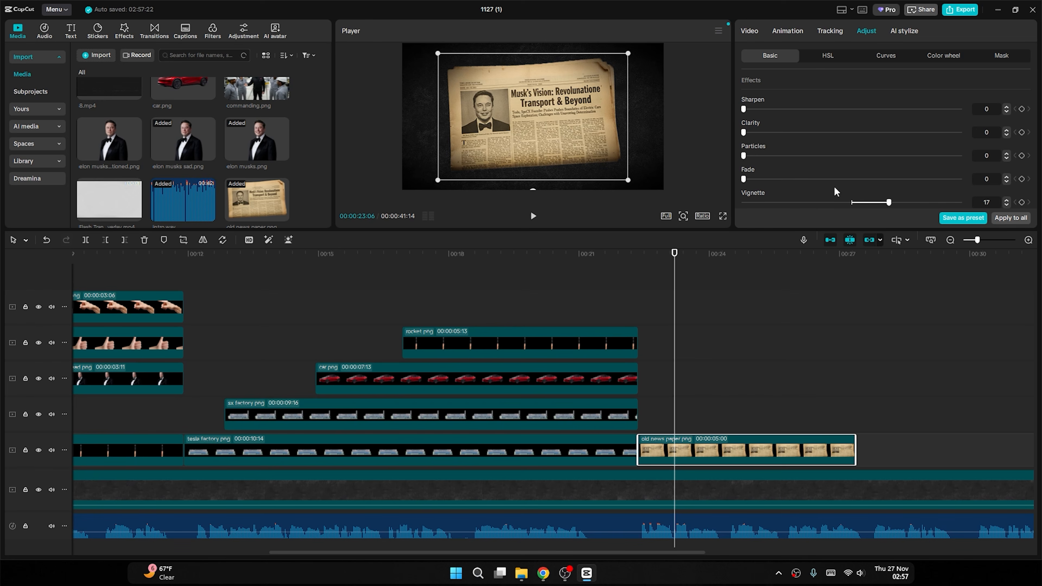
click(754, 40)
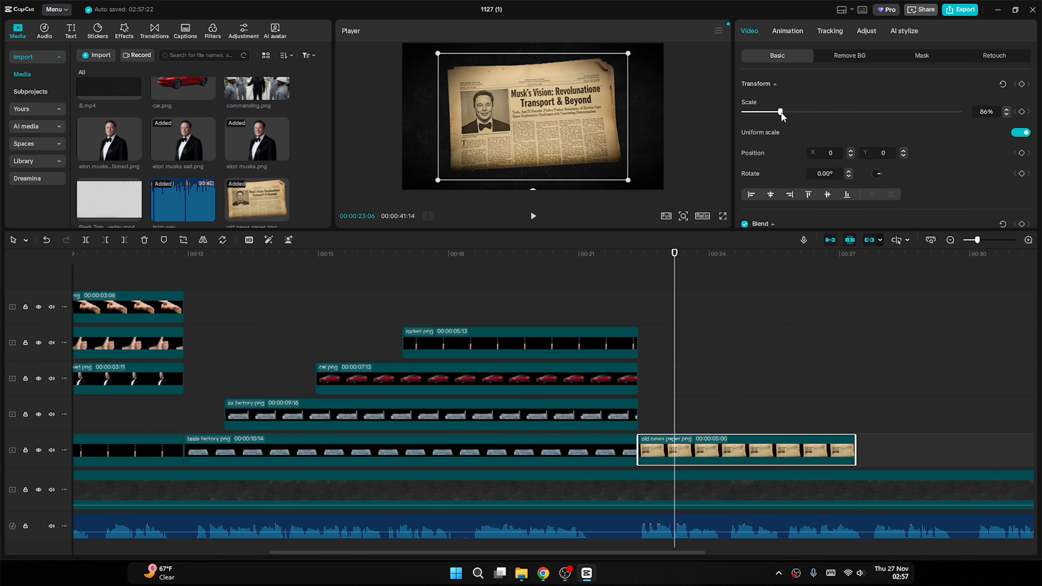
drag(782, 113, 777, 114)
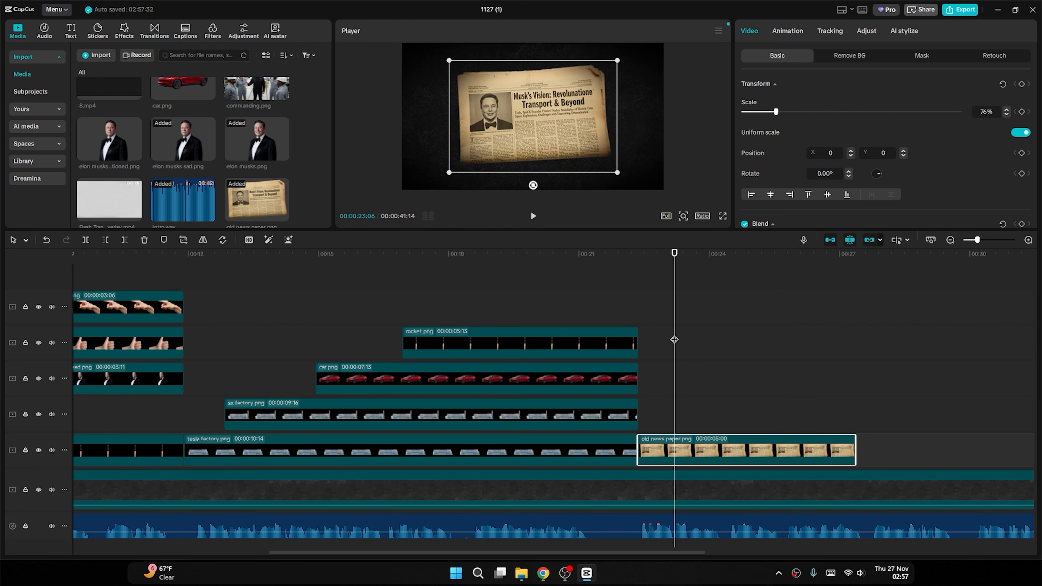
Keyframe the newspaper's position and rotation at 00:00:23:06, and at 00:00:22:11 rotate it to -123.57° and move it below the frame to Y -2774.
click(1021, 153)
click(1022, 174)
drag(674, 256, 638, 261)
drag(880, 176, 869, 159)
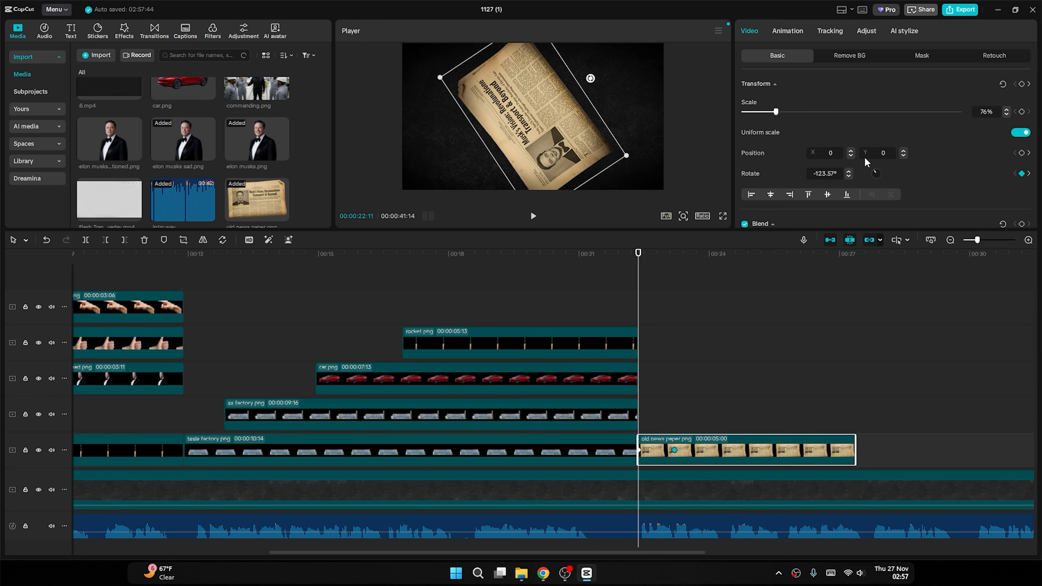
drag(546, 119, 565, 302)
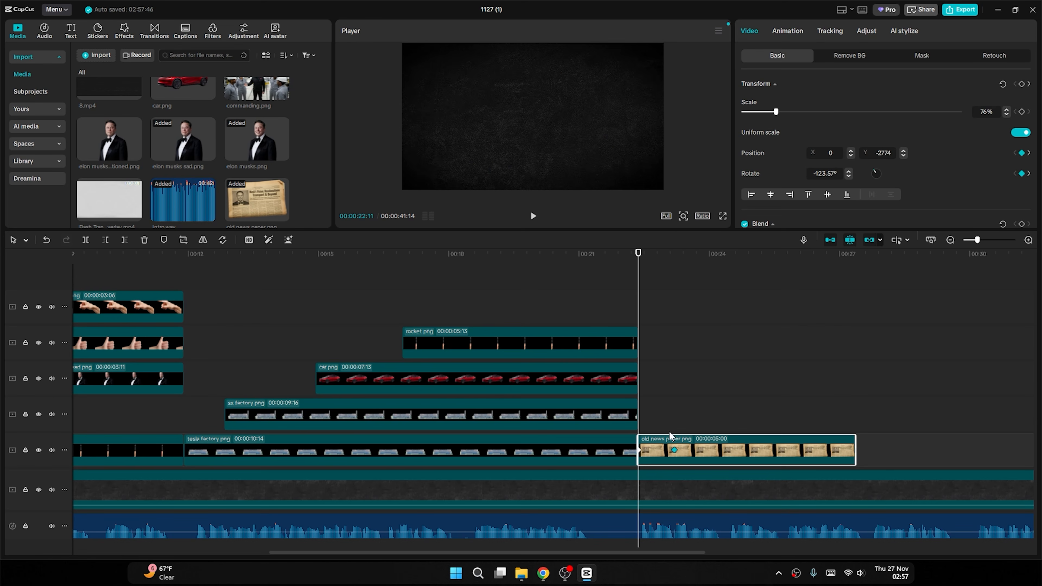
Apply the Cubic Ease preset curve to the Y position keyframe of the newspaper clip at 00:00:23:06.
click(684, 441)
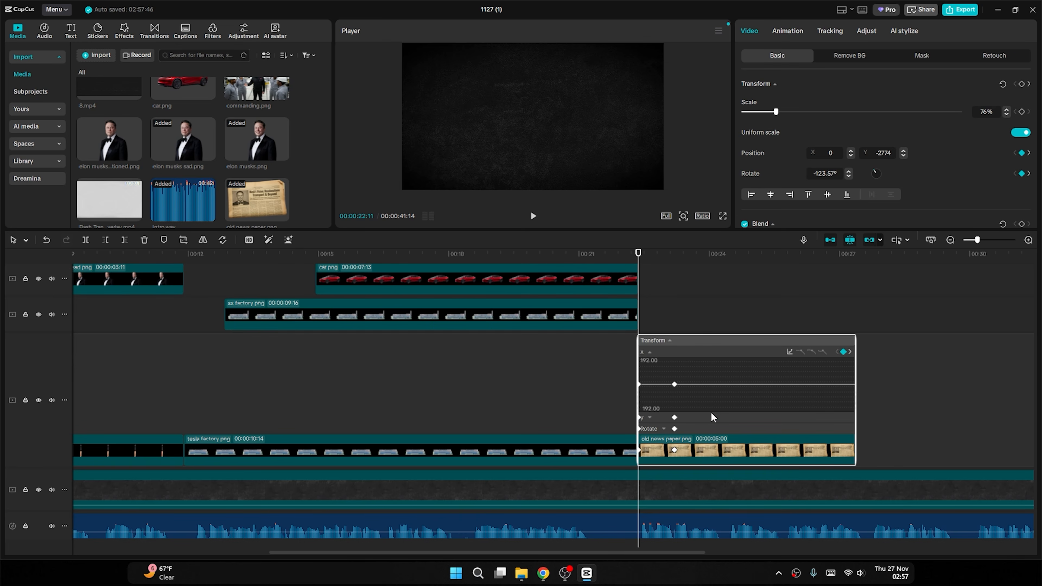
click(651, 353)
click(650, 418)
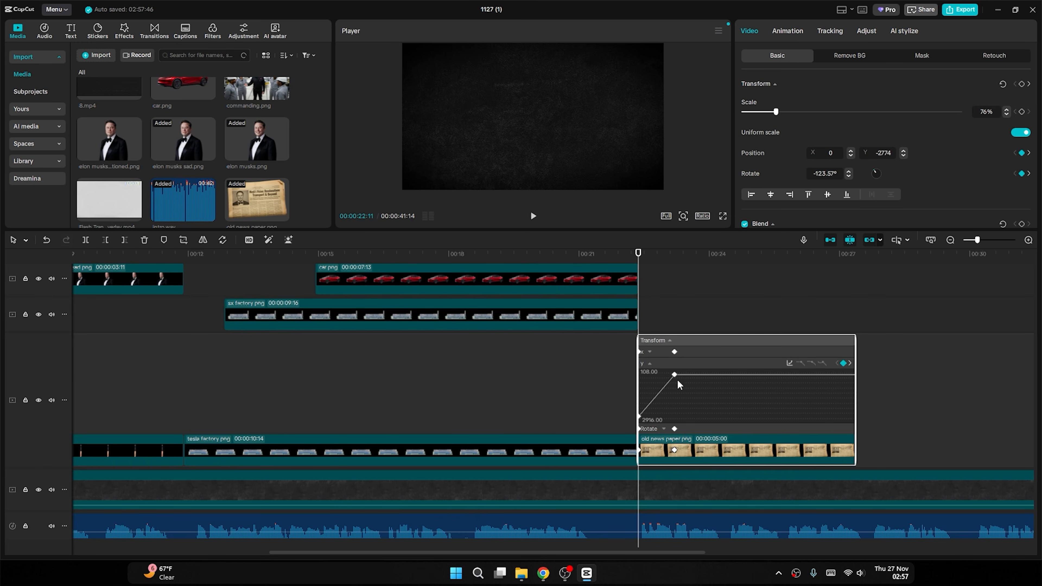
click(674, 376)
click(791, 363)
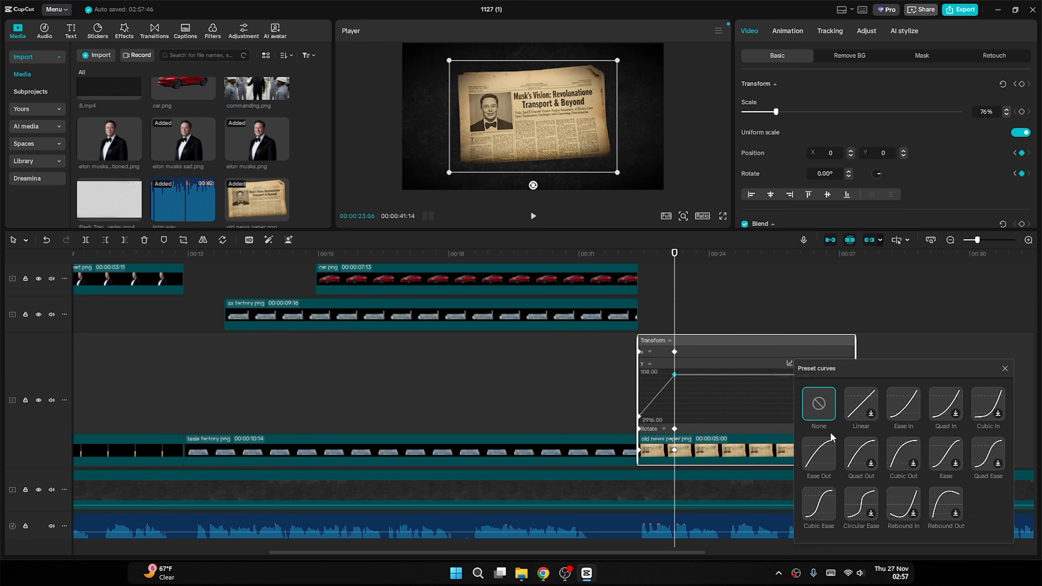
click(818, 516)
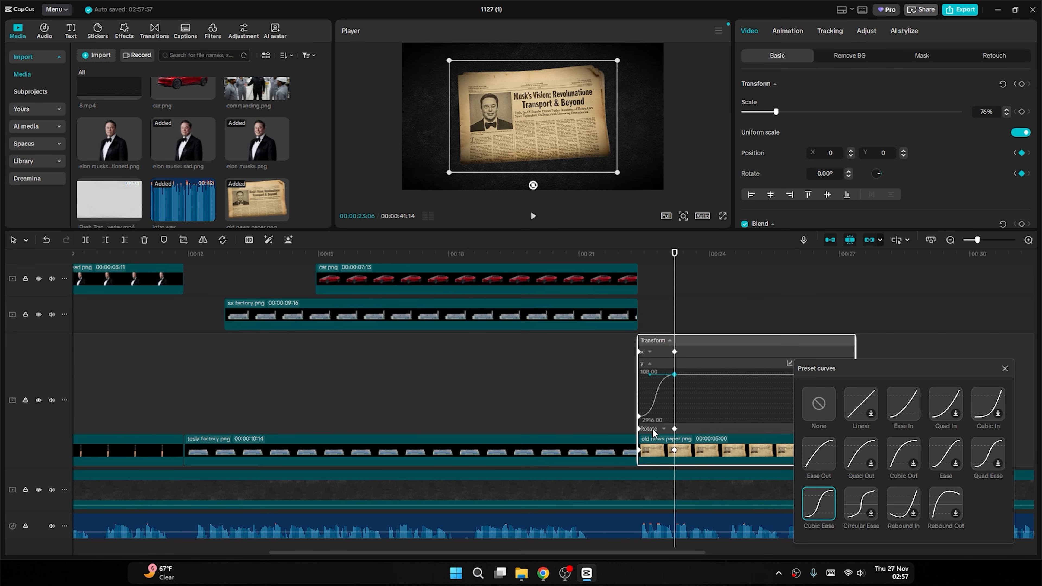
Apply the Cubic Ease preset curve to the newspaper's rotation keyframe at 00:00:23:06 and close the curve editor.
click(661, 429)
click(1005, 368)
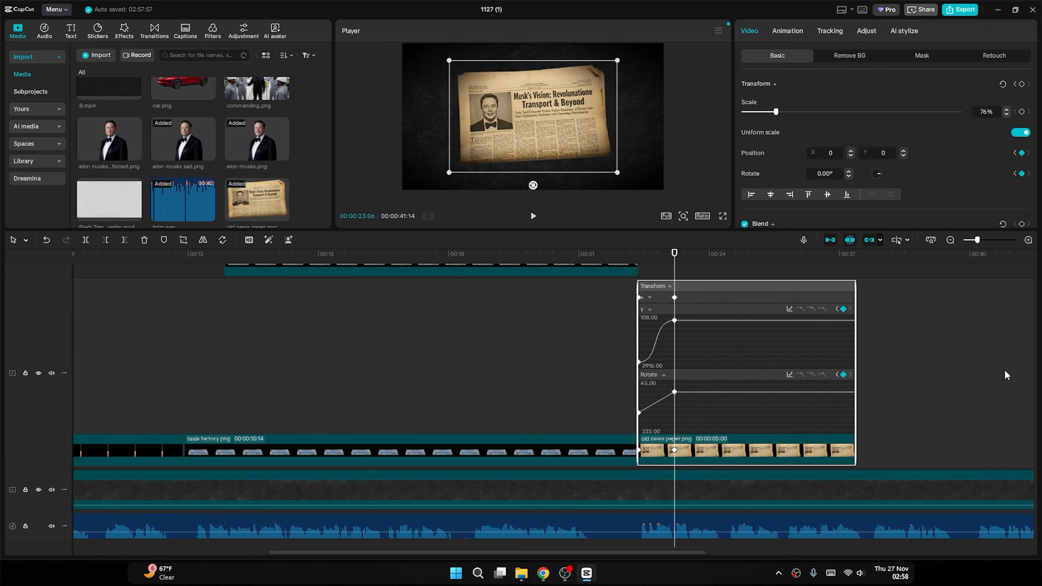
click(793, 374)
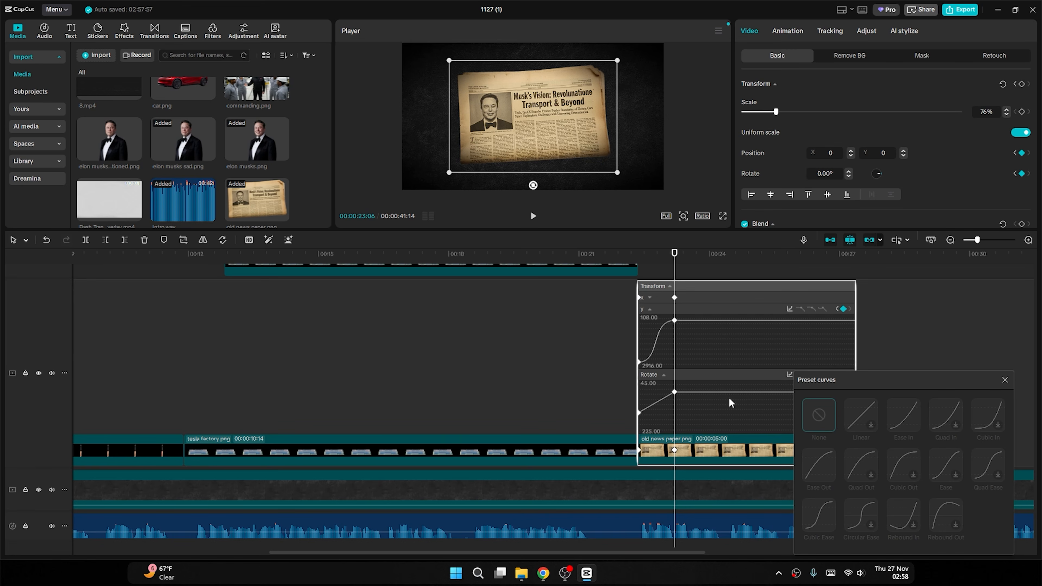
click(675, 392)
click(827, 514)
click(672, 385)
click(734, 447)
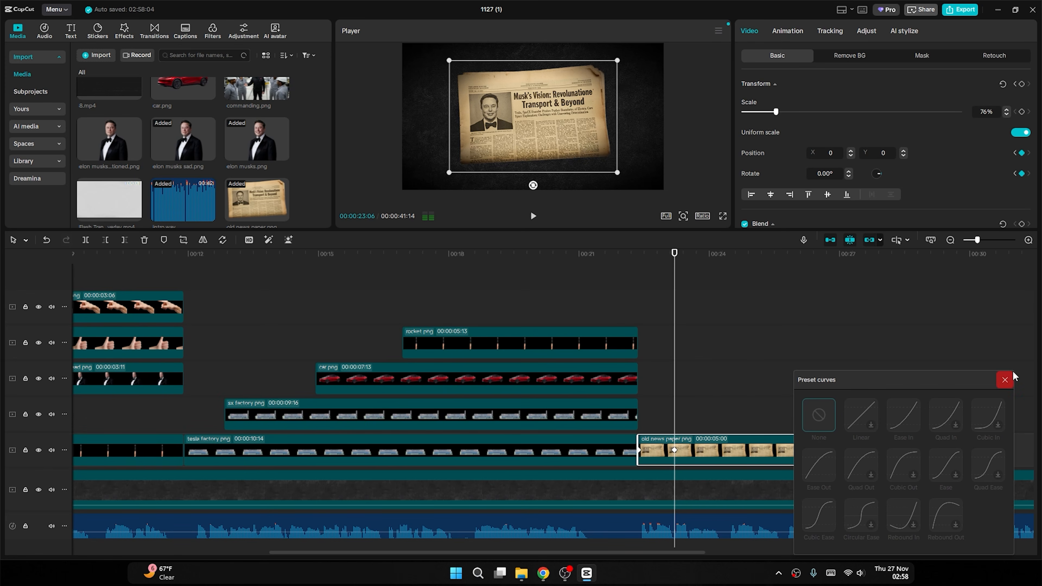
click(1004, 380)
Play the newspaper's entrance and extend its clip to 00:00:07:19 to follow the voice-over.
drag(609, 269, 546, 269)
key(space)
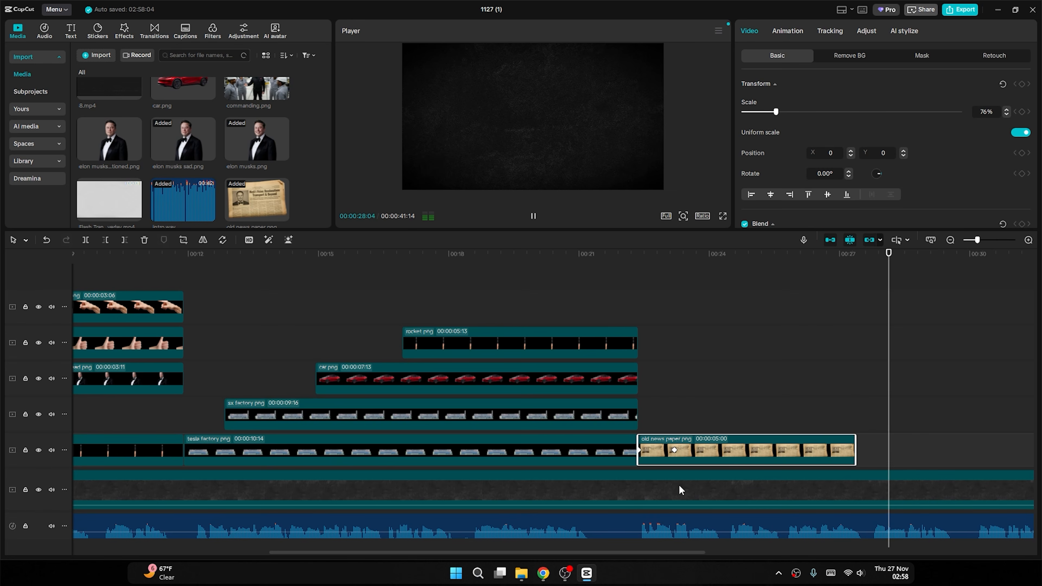
key(space)
drag(438, 554, 576, 553)
drag(561, 450, 681, 449)
Keyframe the newspaper's scale at 00:00:24:09 and enlarge it to 89% at 00:00:29:27.
drag(377, 258, 354, 271)
key(space)
key(space)
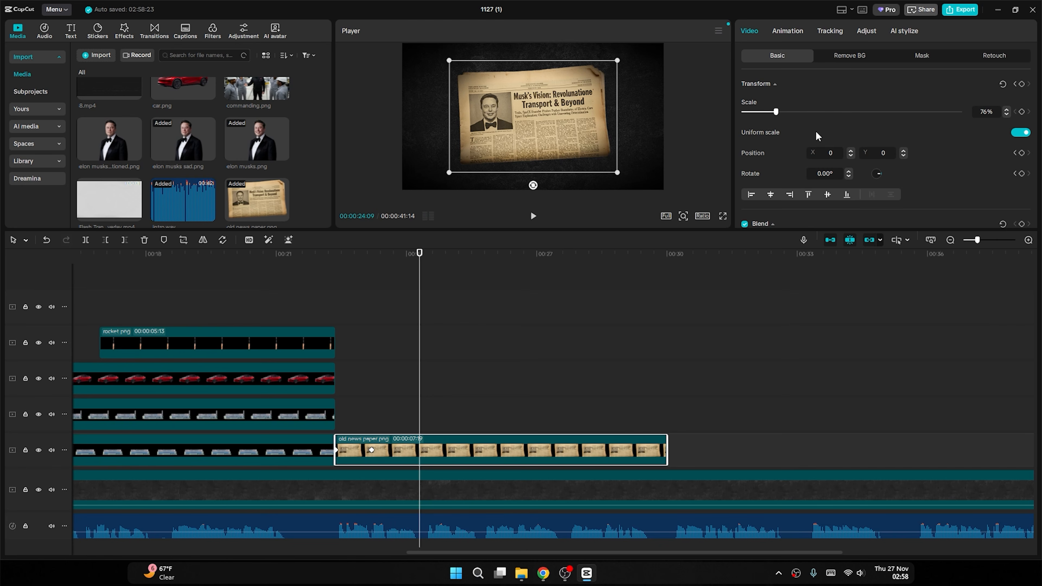
click(1022, 112)
drag(420, 255, 663, 293)
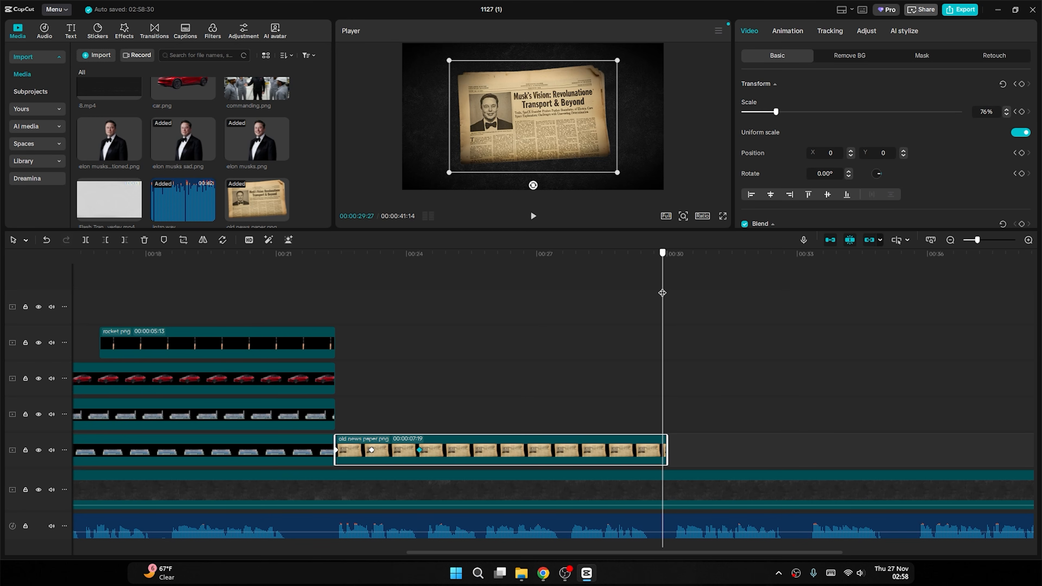
drag(775, 112, 782, 112)
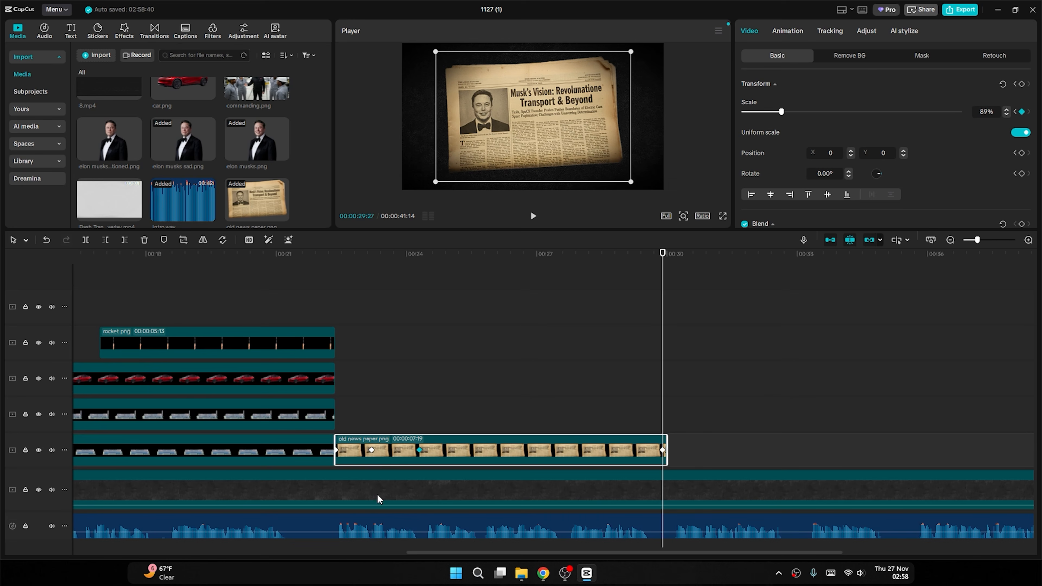
Apply the Ease In preset curve to the newspaper's scale keyframe at 00:00:24:09 and preview the slow zoom.
click(430, 453)
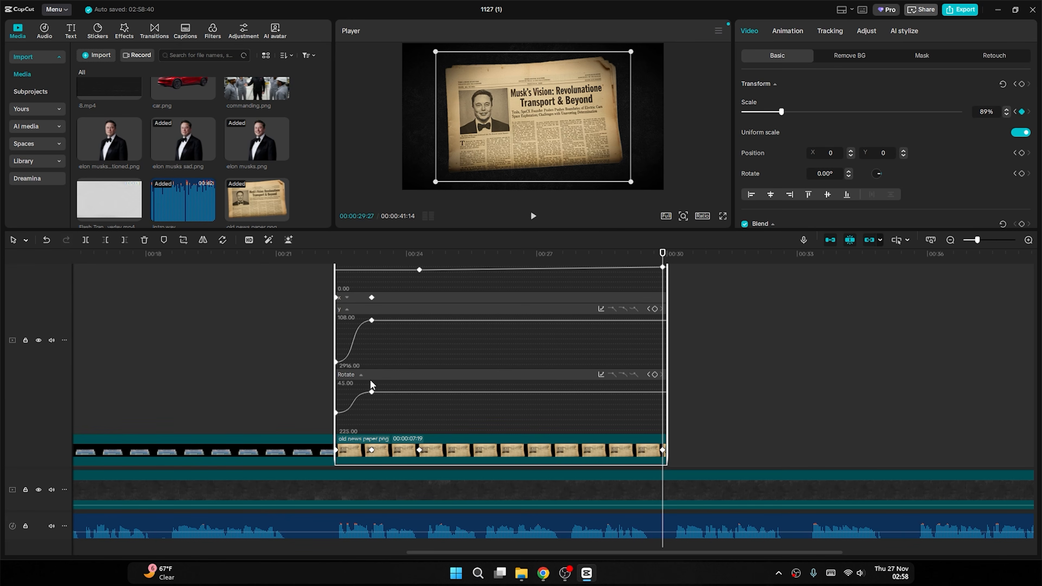
scroll(362, 379, up, 2)
click(352, 365)
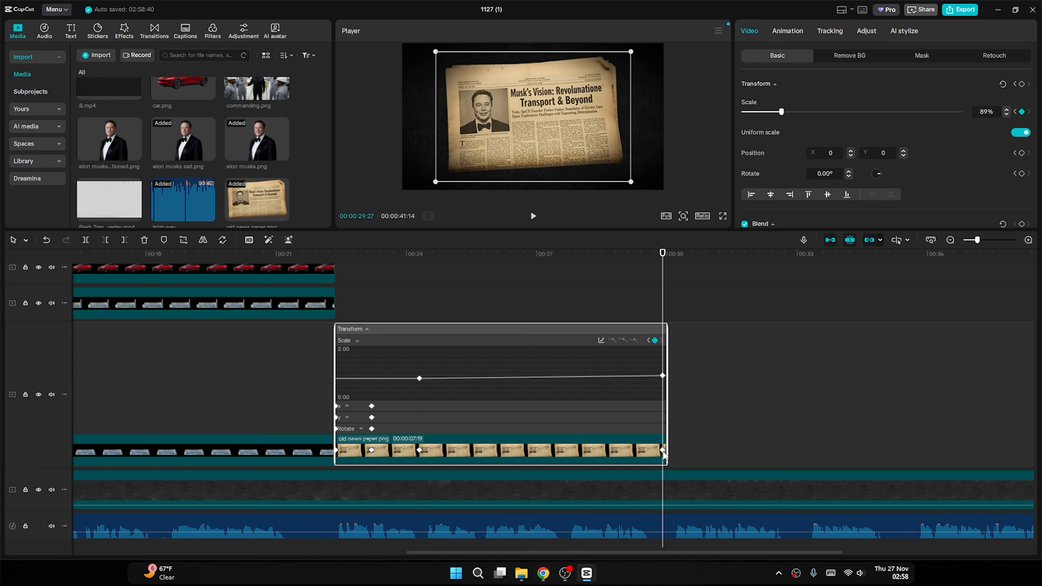
click(420, 379)
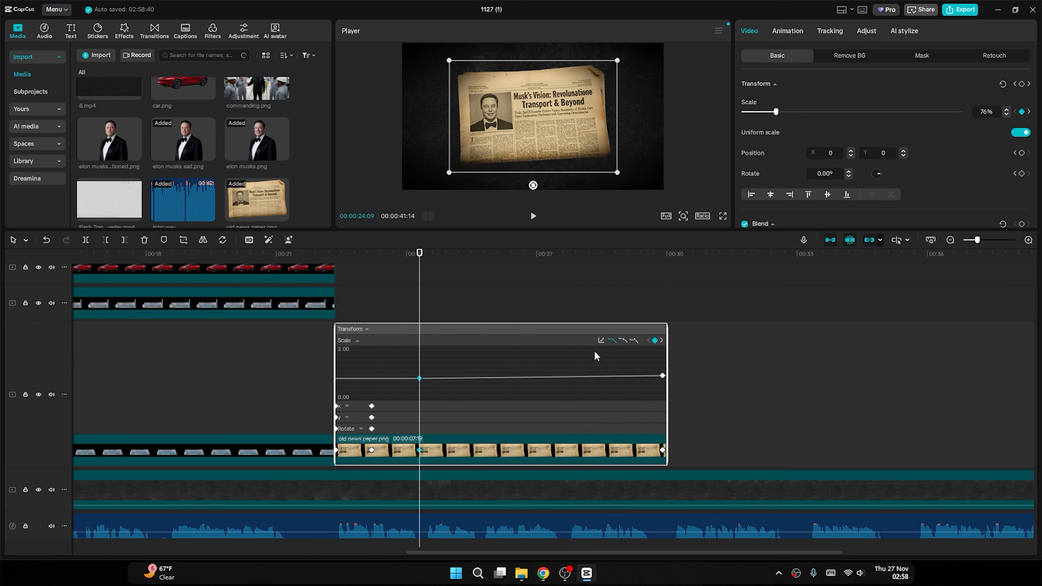
click(602, 341)
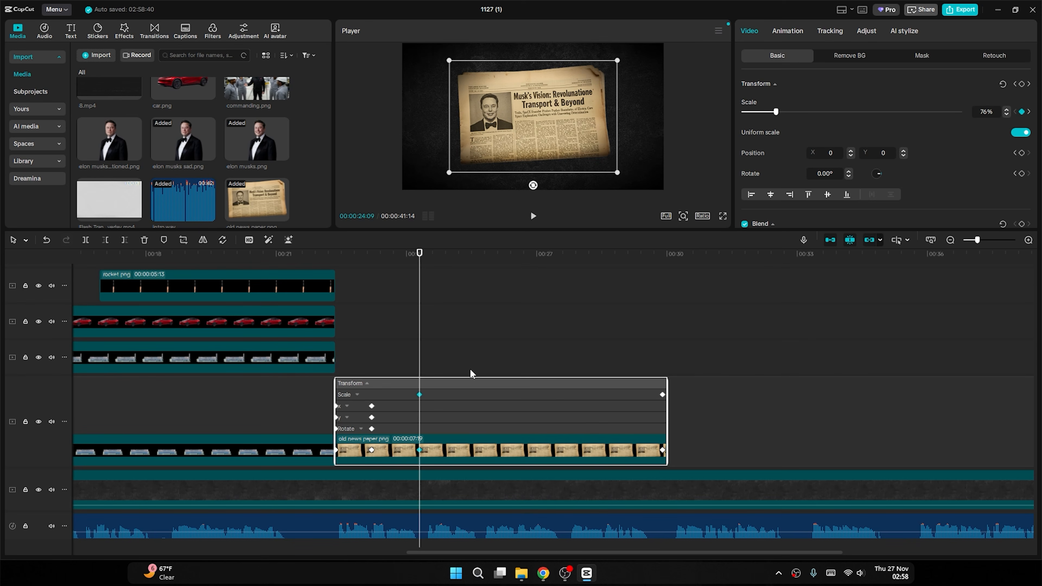
click(357, 396)
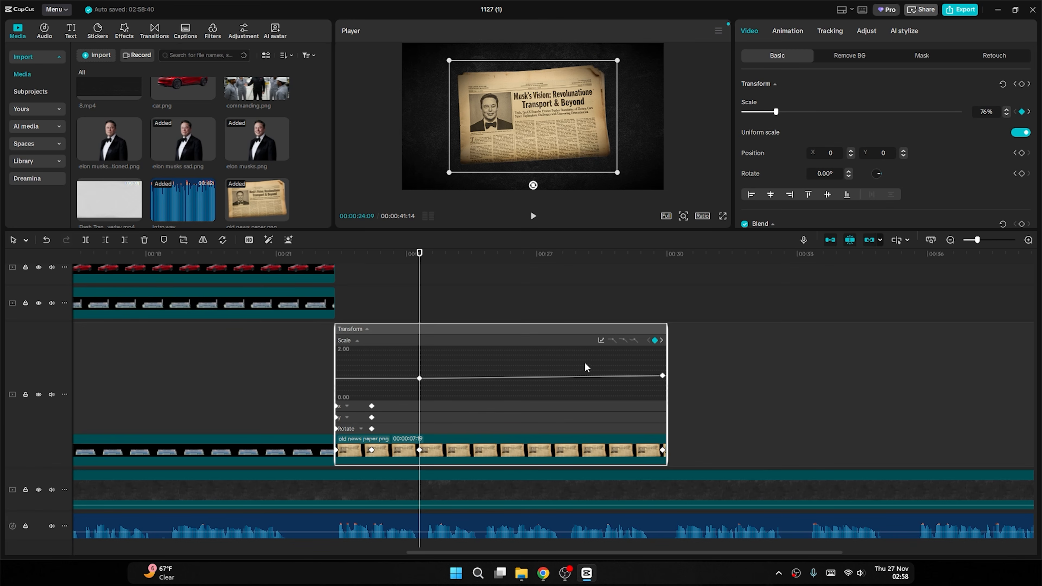
click(601, 341)
click(420, 379)
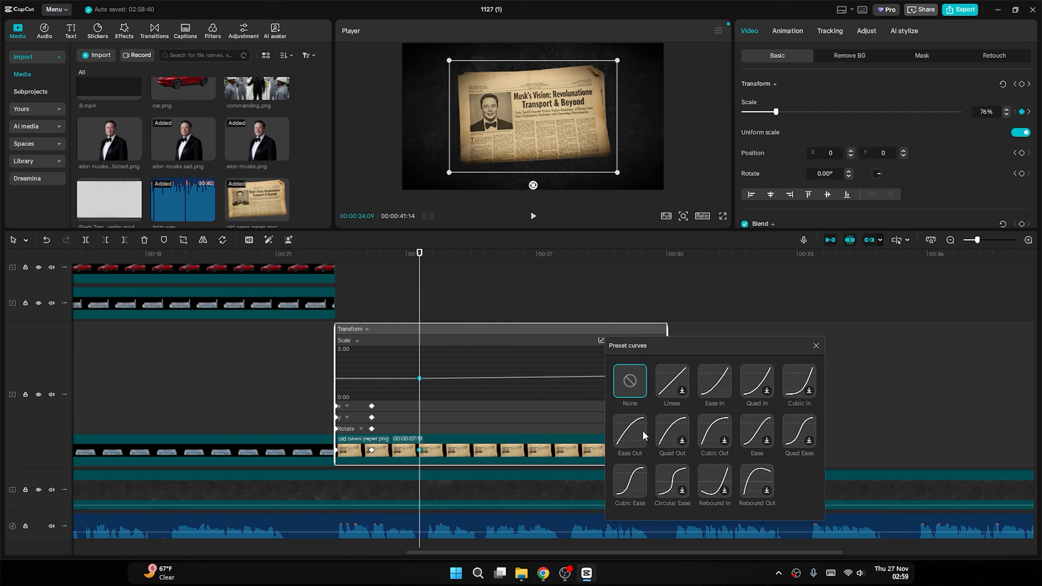
click(721, 387)
key(space)
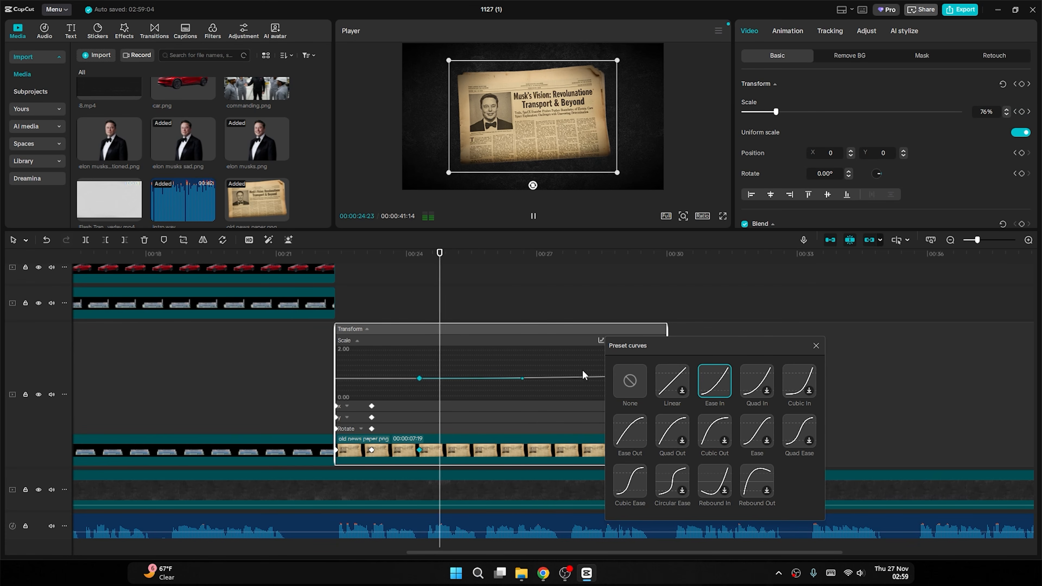
key(space)
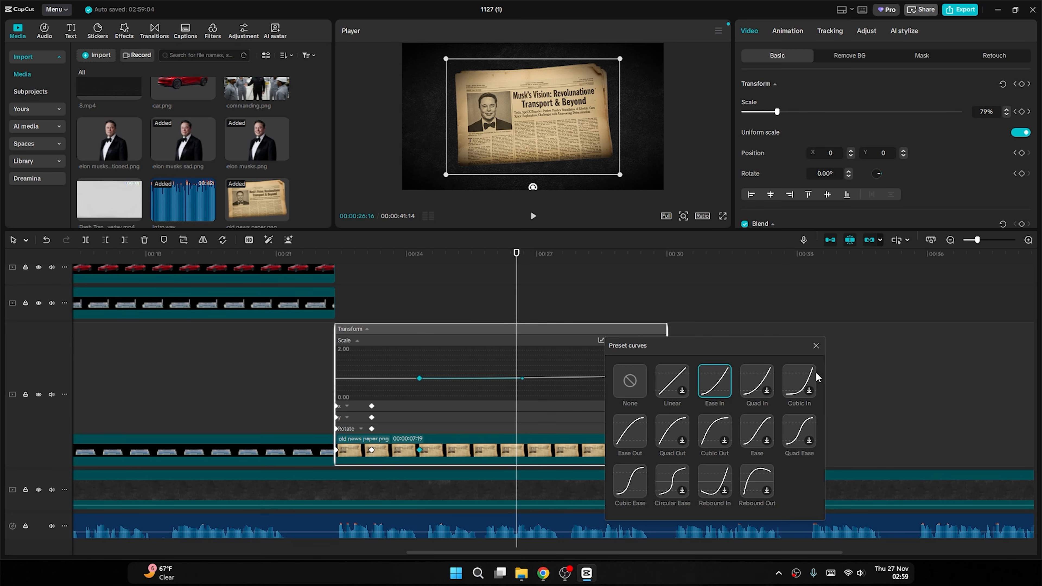
click(816, 346)
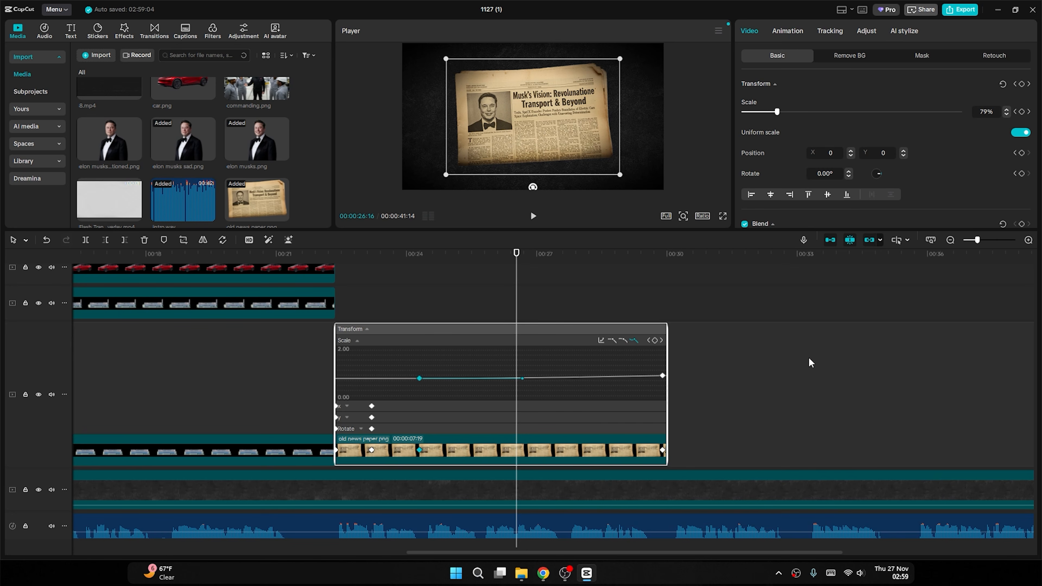
click(532, 466)
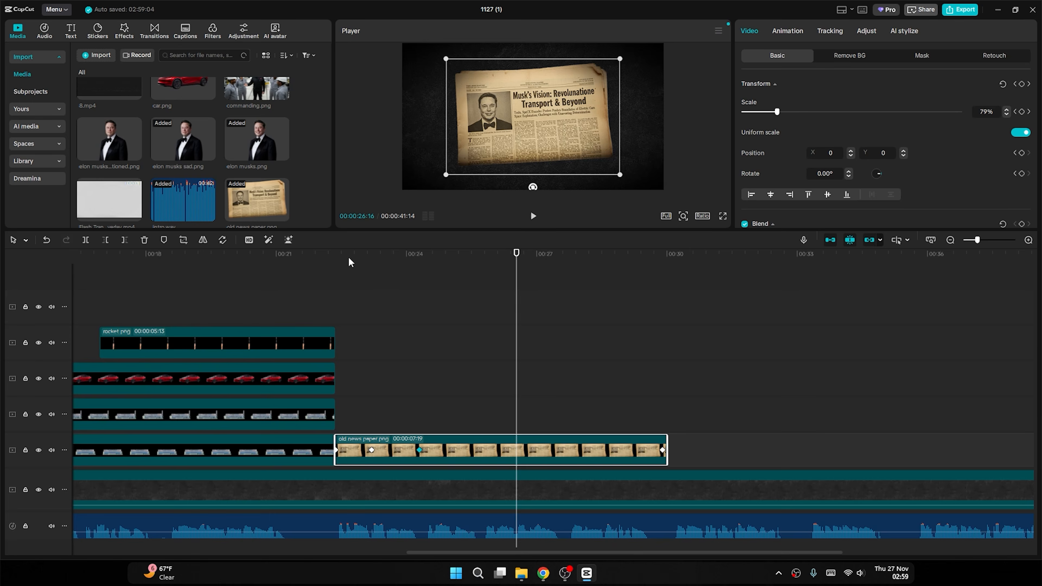
Play the timeline from the end of the factory scene through the newspaper scene to check the animation.
click(320, 257)
key(space)
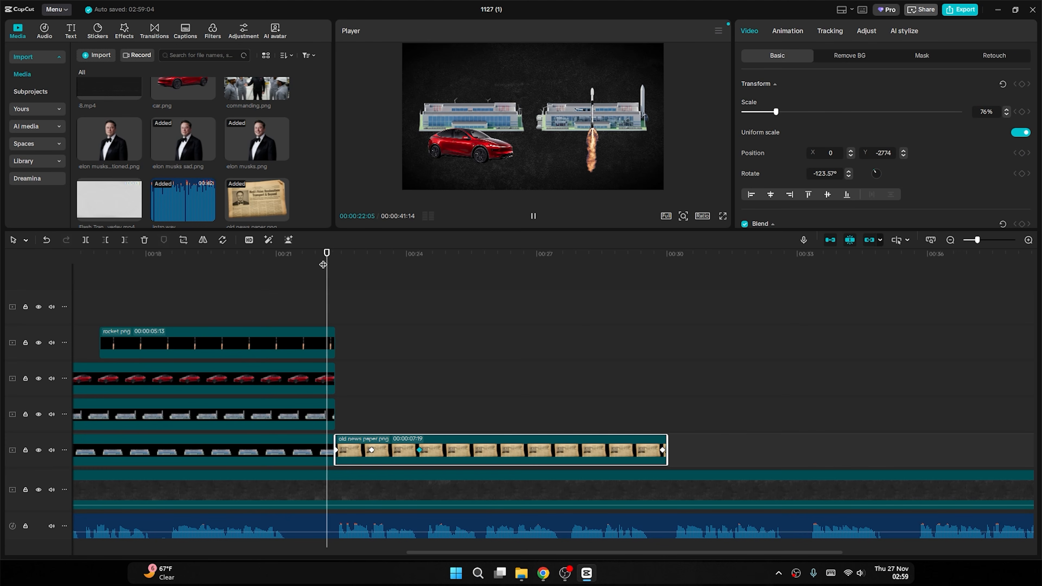
click(549, 281)
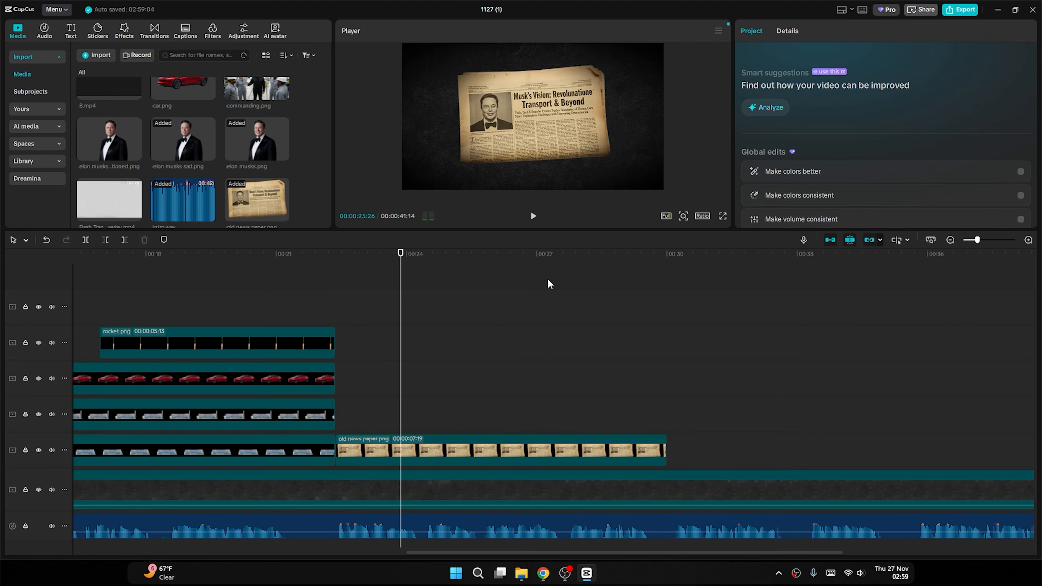
click(323, 255)
key(space)
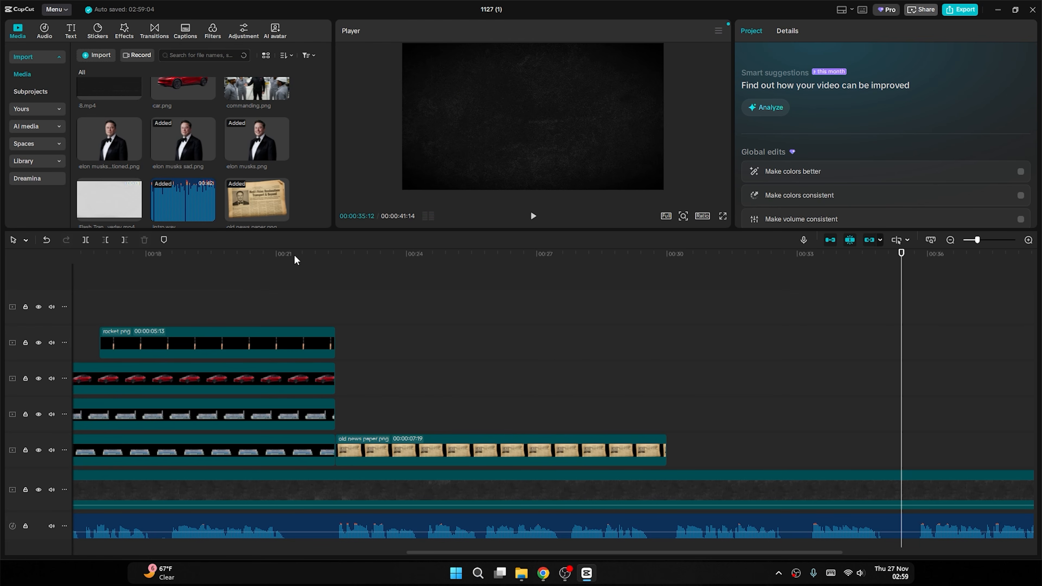
Preview commanding.png and working.png from the imported media as candidates for the next scene.
scroll(366, 551, down, 1)
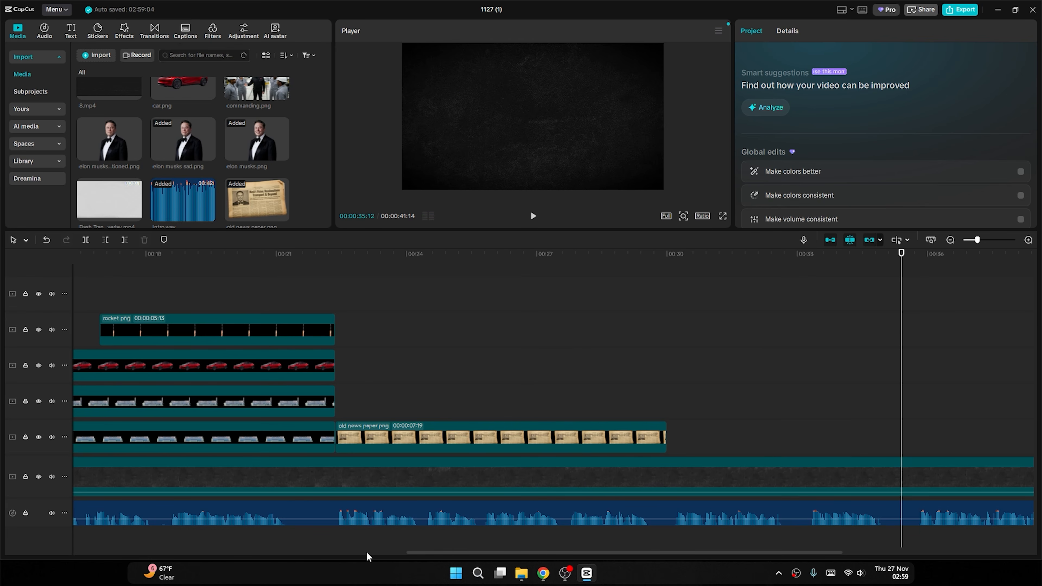
drag(467, 552, 582, 551)
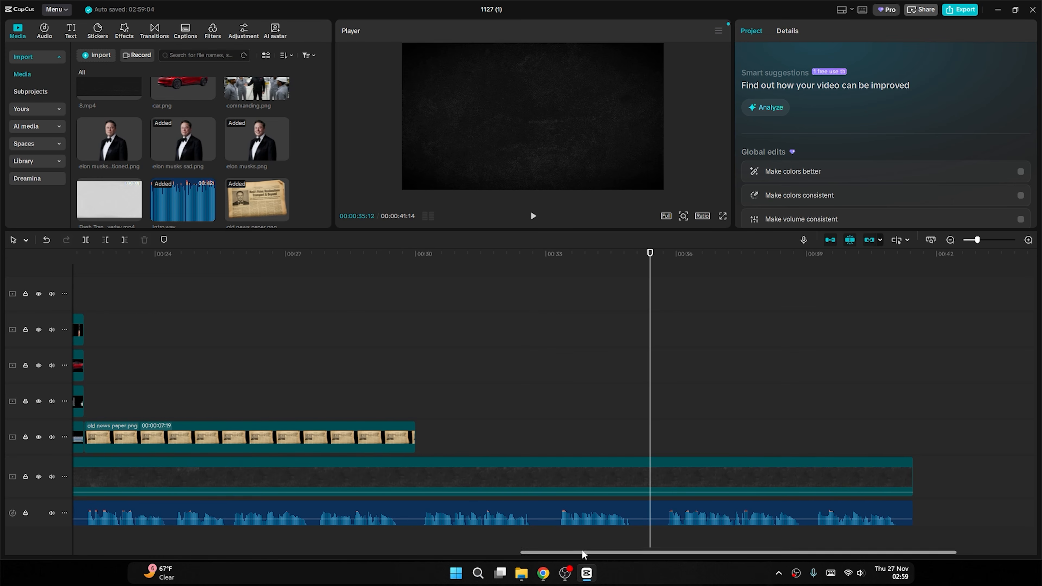
scroll(235, 169, up, 2)
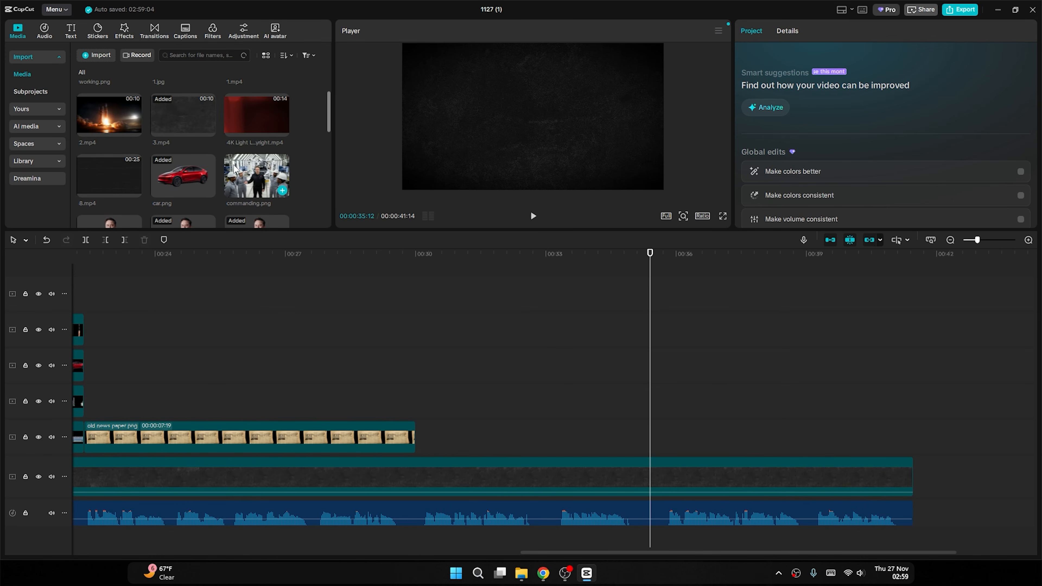
click(265, 166)
scroll(161, 152, up, 1)
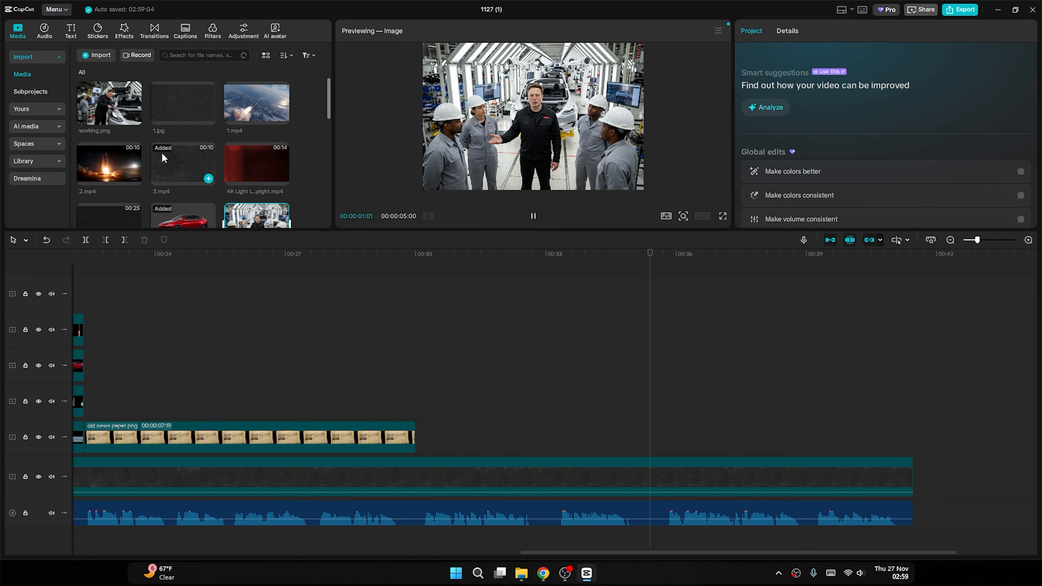
click(113, 119)
scroll(246, 164, down, 2)
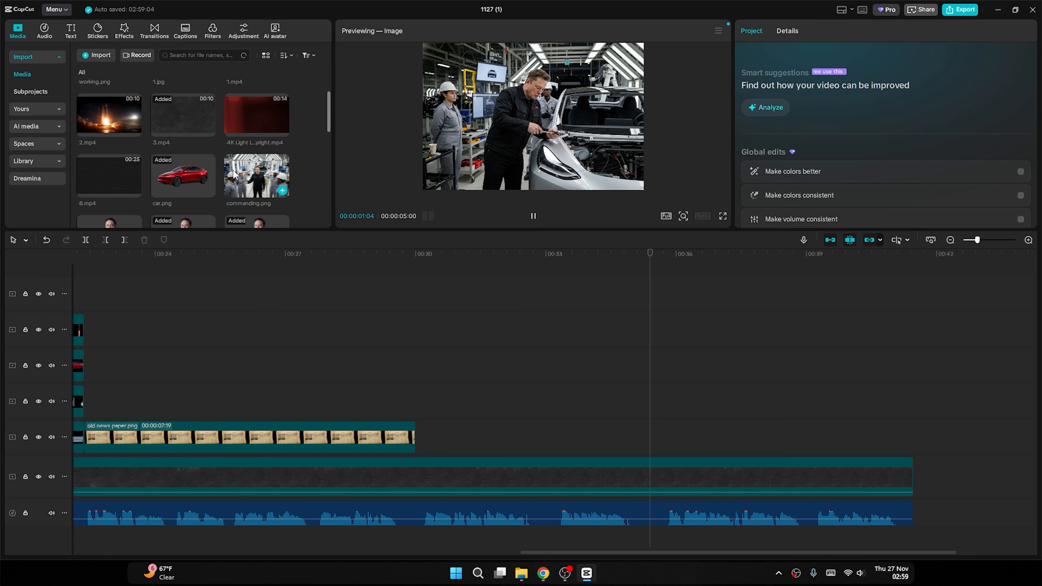
Place the SpaceX Makes History | MARS.webm footage after the newspaper clip on the same track.
scroll(196, 177, down, 2)
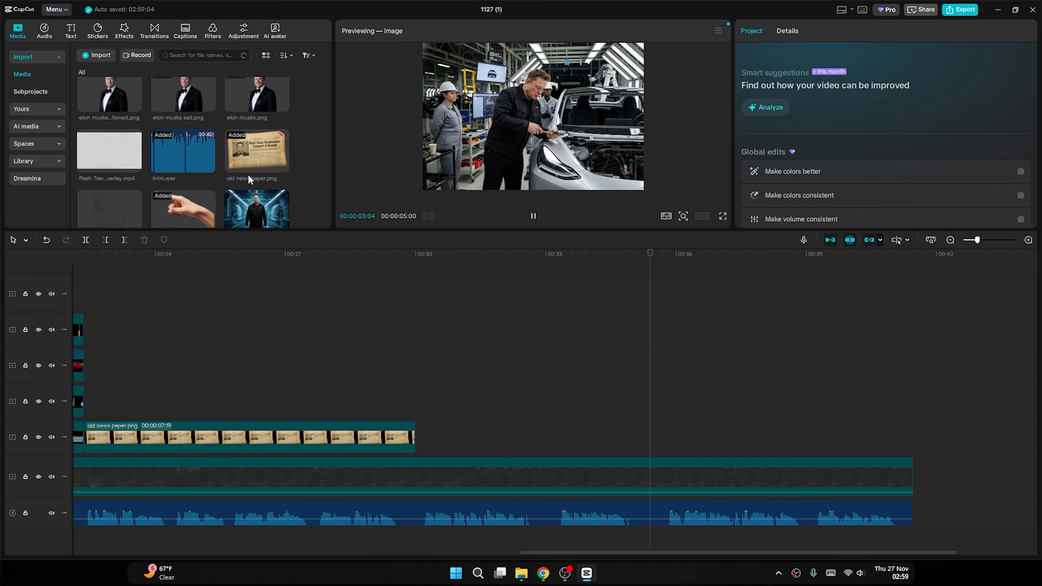
scroll(244, 177, down, 3)
scroll(242, 175, down, 1)
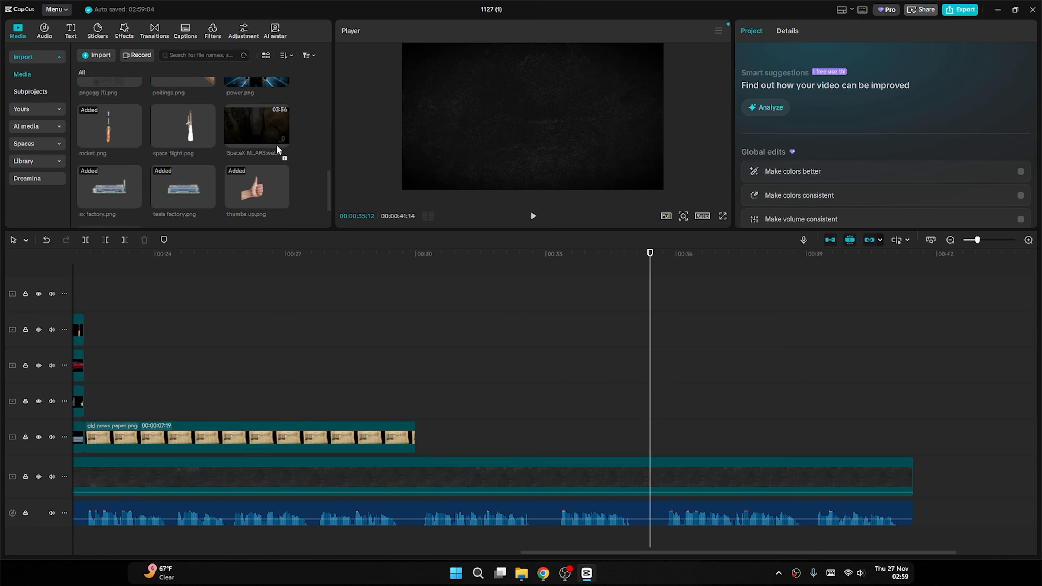
drag(278, 150, 466, 437)
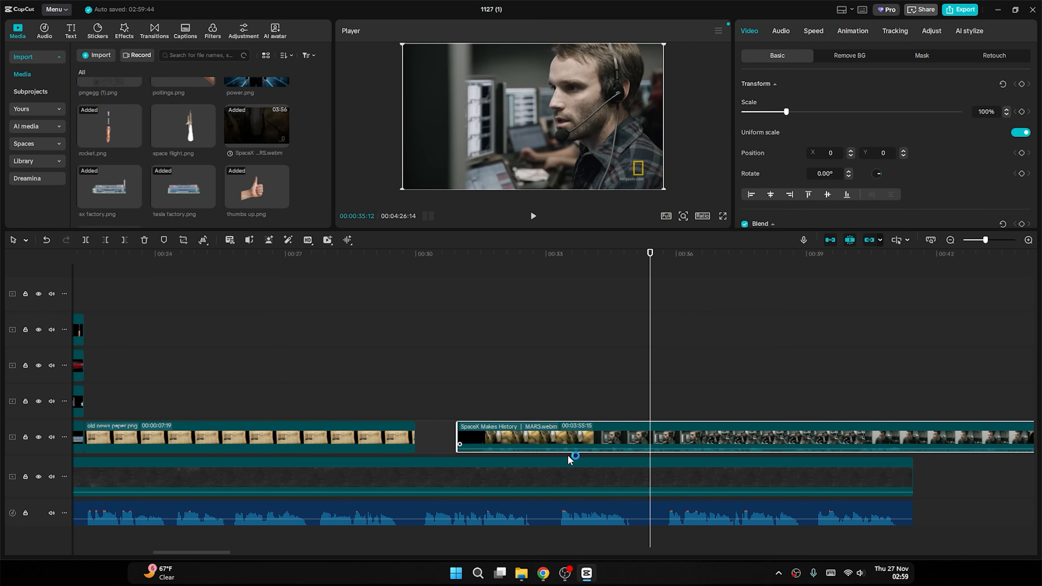
drag(986, 241, 978, 241)
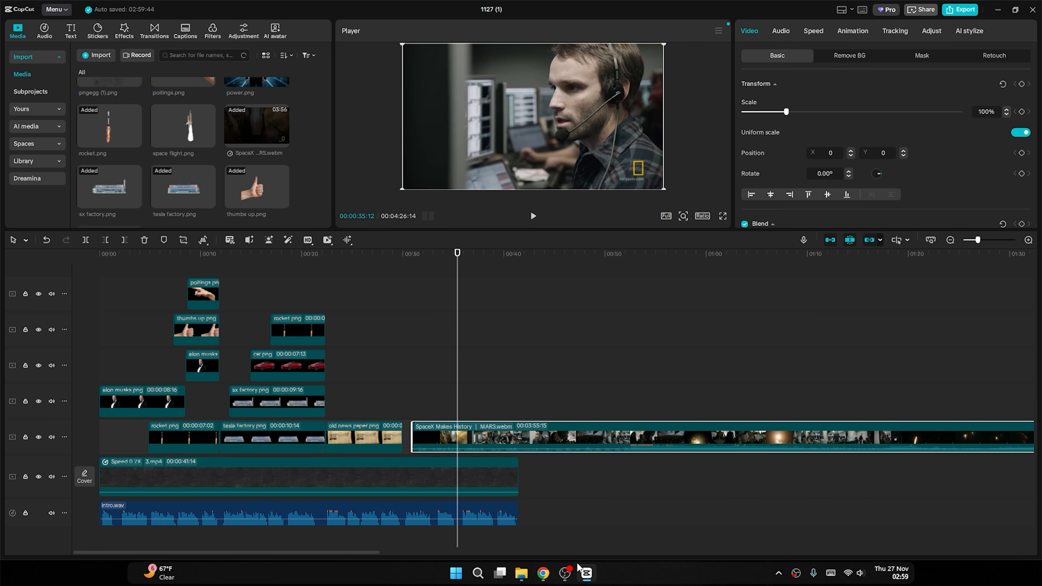
click(566, 573)
click(566, 573)
Trim the start of the SpaceX footage to the night shot of the man by the street lamp, shortening the clip to 00:03:02:25.
drag(415, 259, 823, 305)
drag(414, 436, 453, 424)
drag(396, 256, 567, 290)
drag(578, 292, 527, 311)
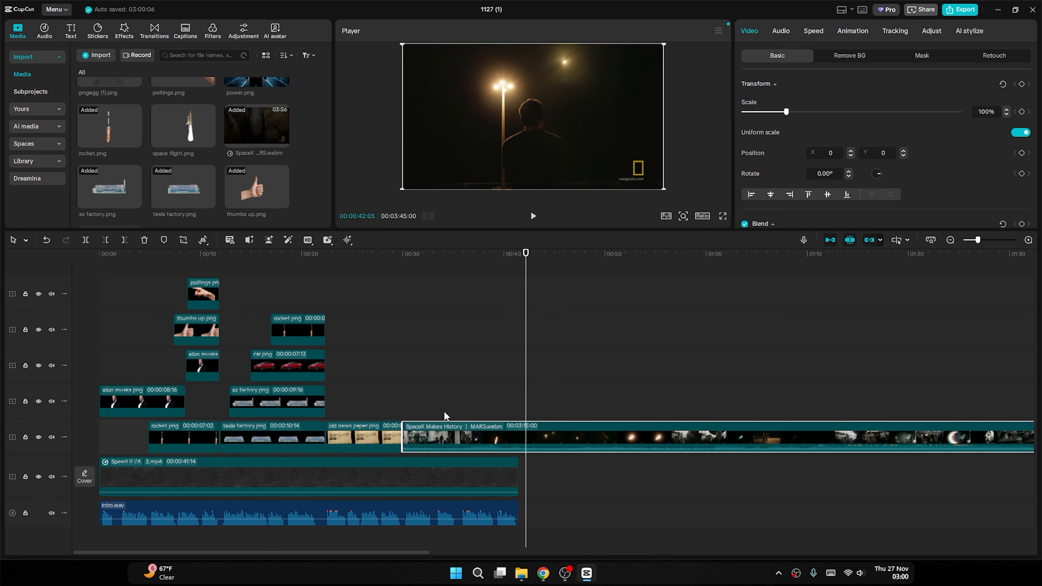
drag(408, 435, 526, 435)
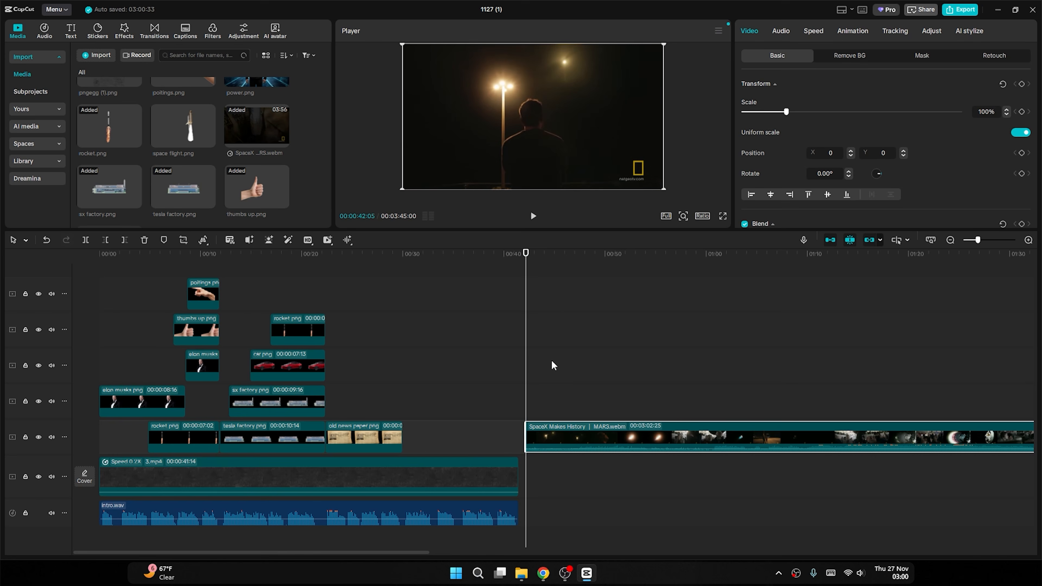
Trim the end of the SpaceX footage at the glowing rocket shot, leaving 00:00:11:21, and move the clip back to the end of the newspaper clip.
drag(532, 259, 644, 298)
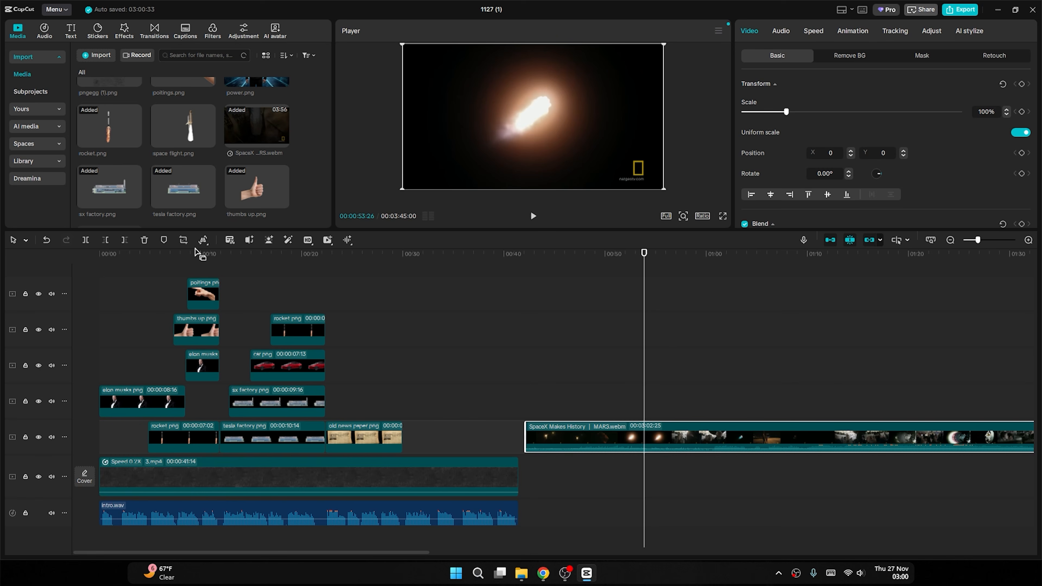
click(125, 240)
drag(568, 441, 446, 400)
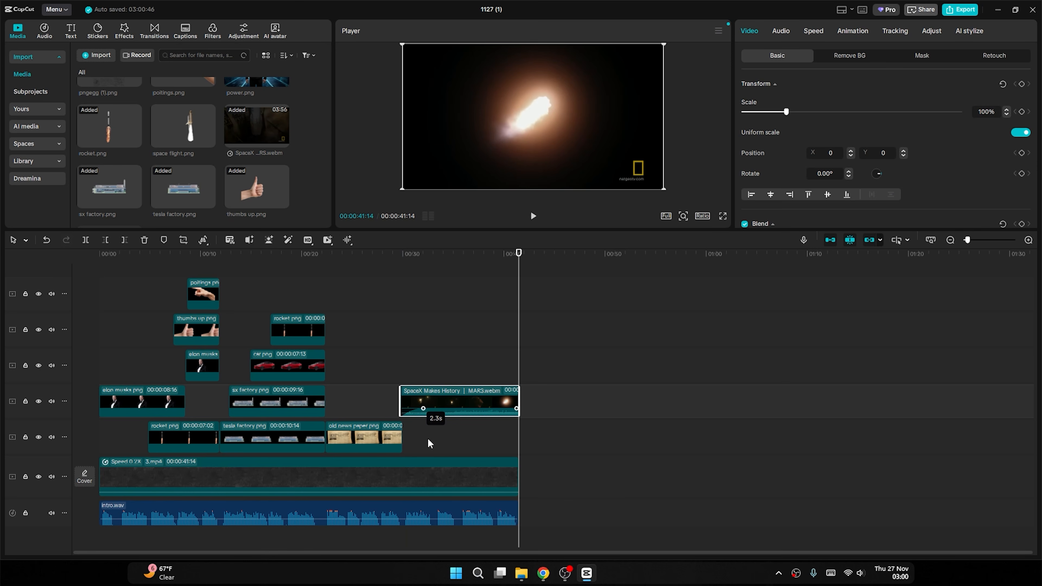
Mute the SpaceX footage's own audio and scale its picture up to 134%.
drag(437, 406, 442, 466)
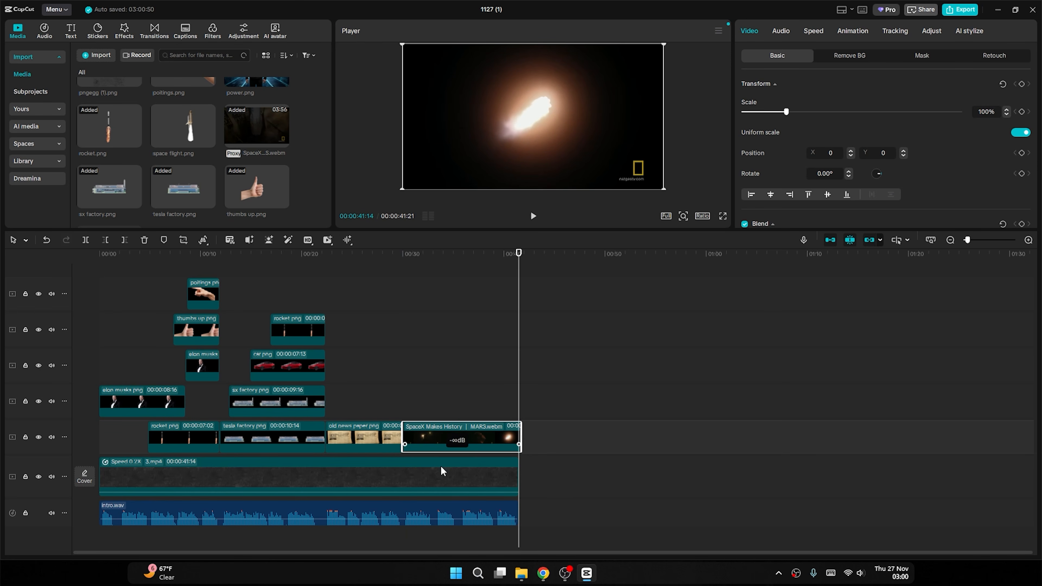
click(398, 254)
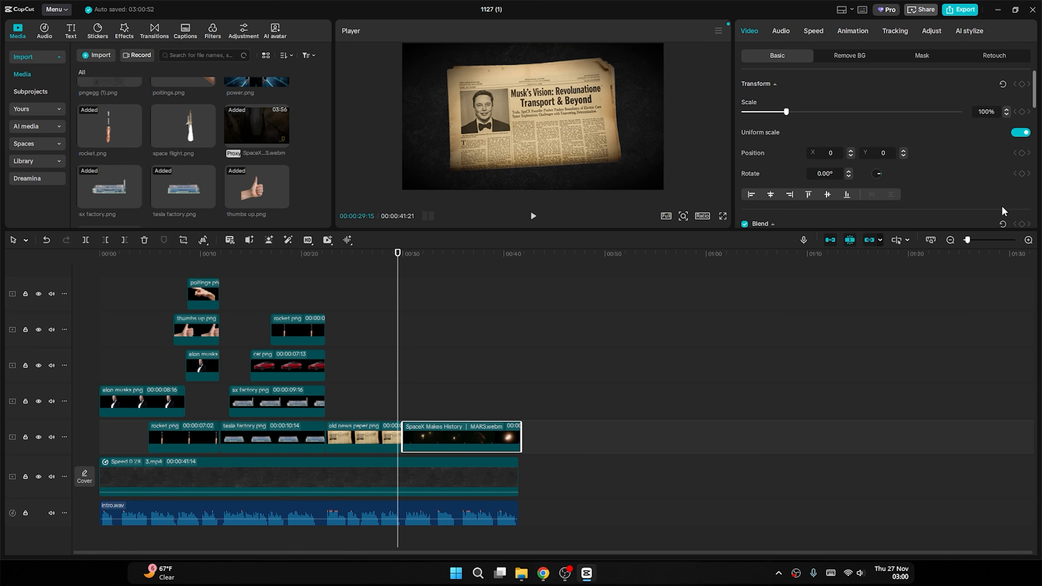
drag(968, 244, 974, 243)
key(space)
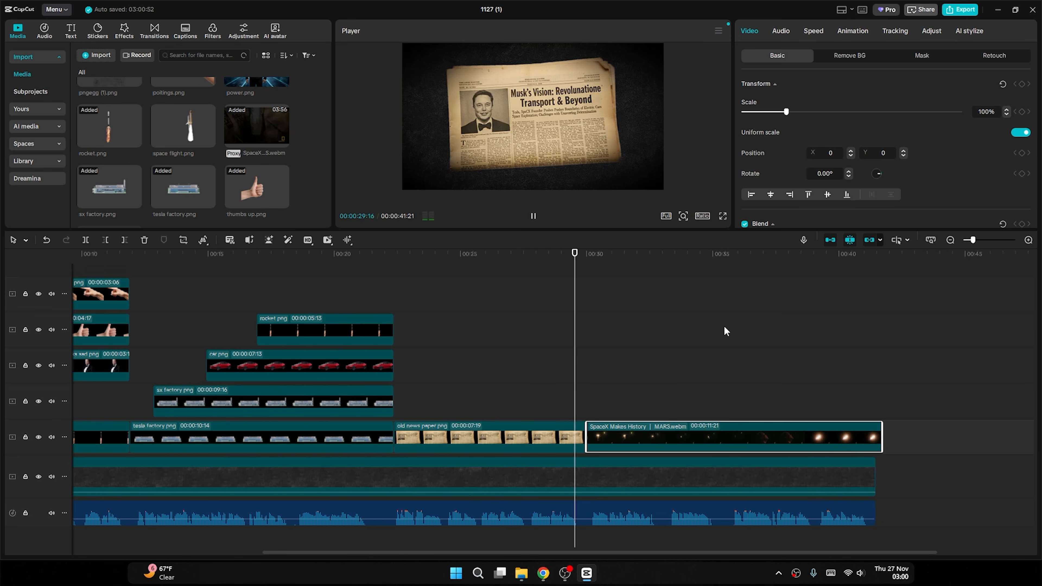
key(space)
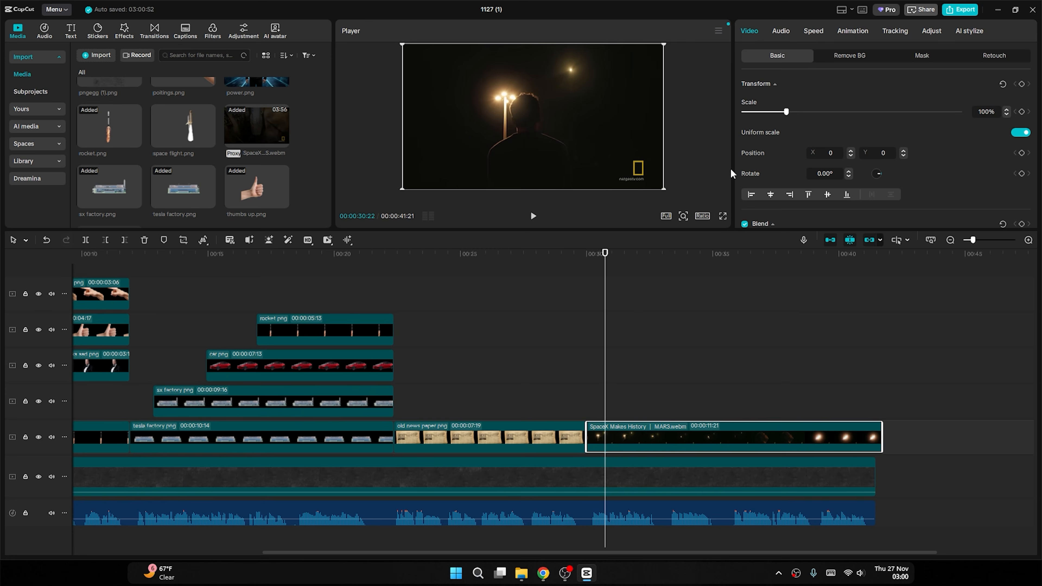
drag(786, 111, 800, 111)
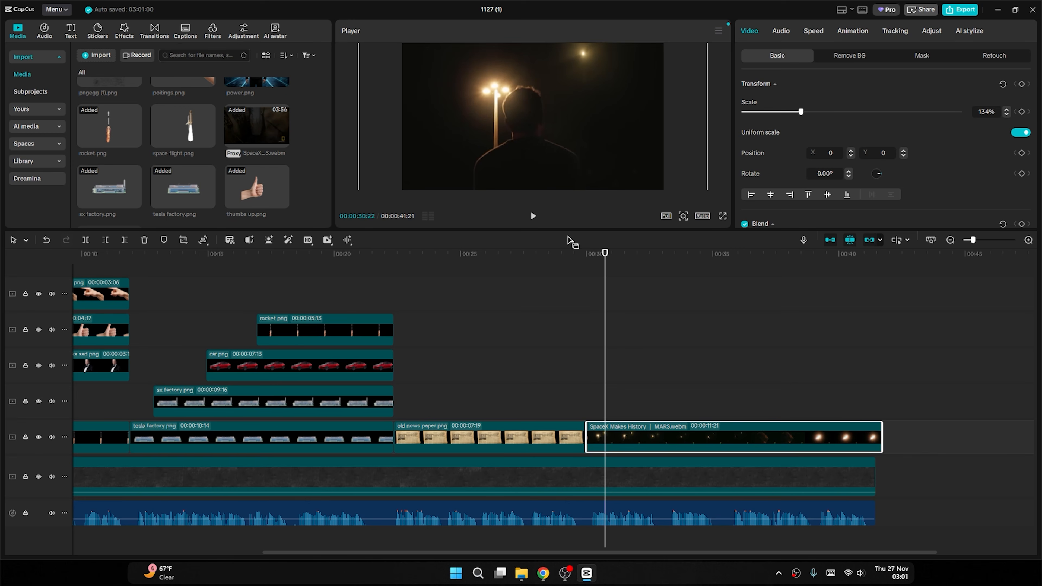
drag(568, 237, 569, 260)
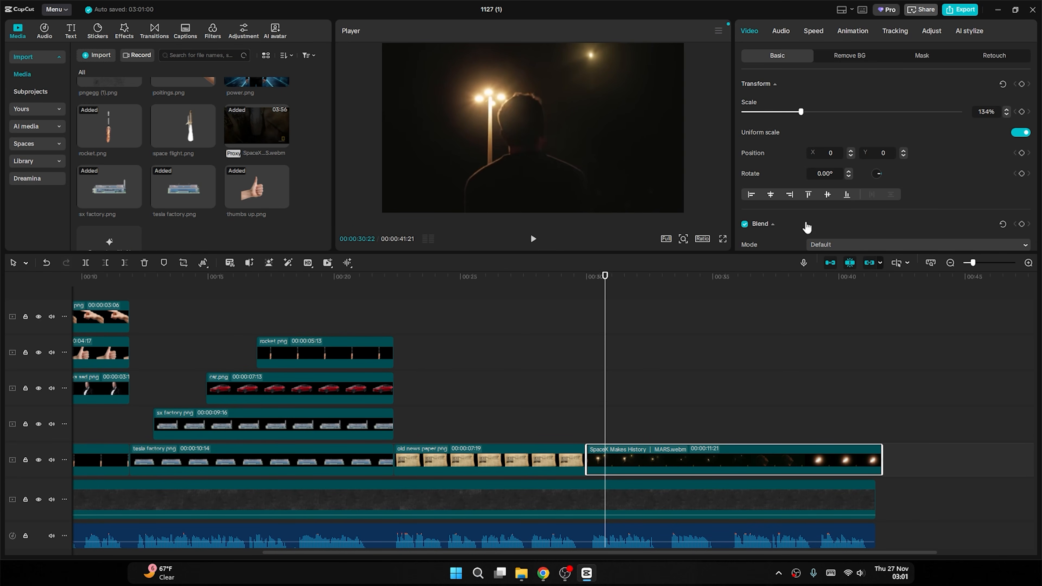
Turn the SpaceX footage black and white with saturation -50, contrast 8, highlight 5 and vignette 20.
click(930, 35)
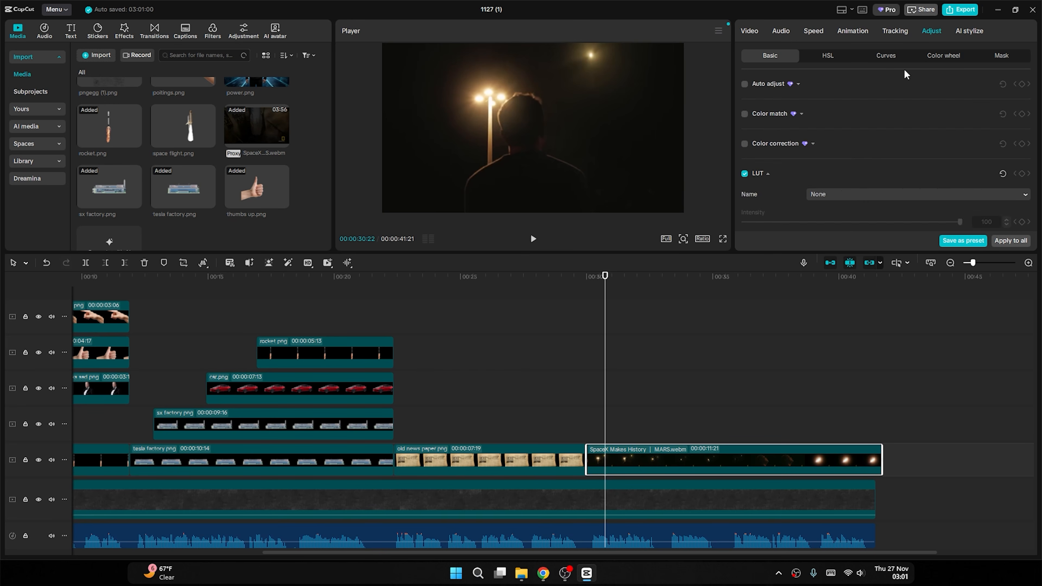
scroll(864, 190, down, 5)
drag(852, 195, 684, 209)
scroll(815, 197, down, 2)
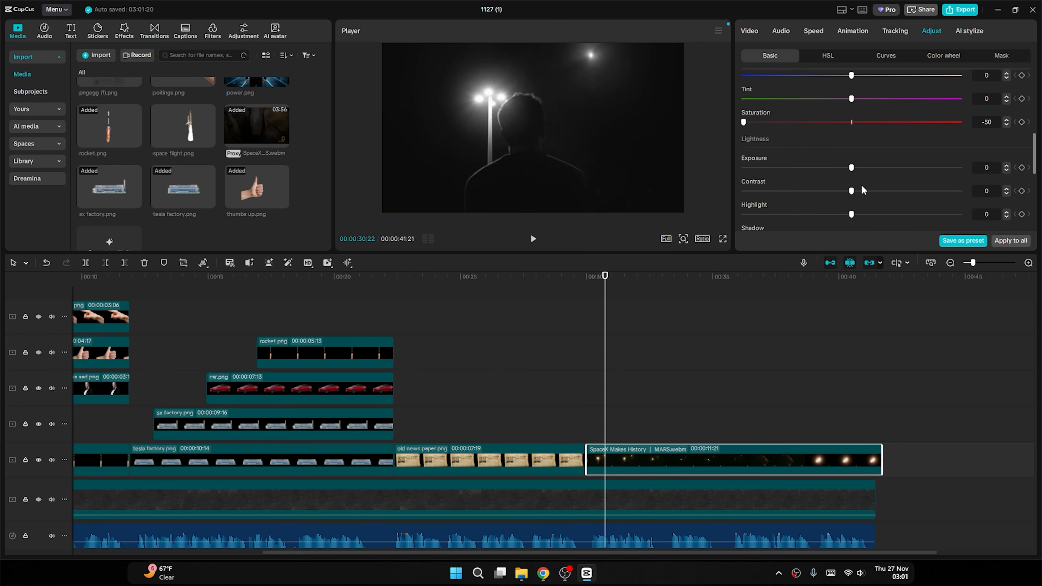
drag(852, 191, 869, 190)
scroll(843, 203, down, 3)
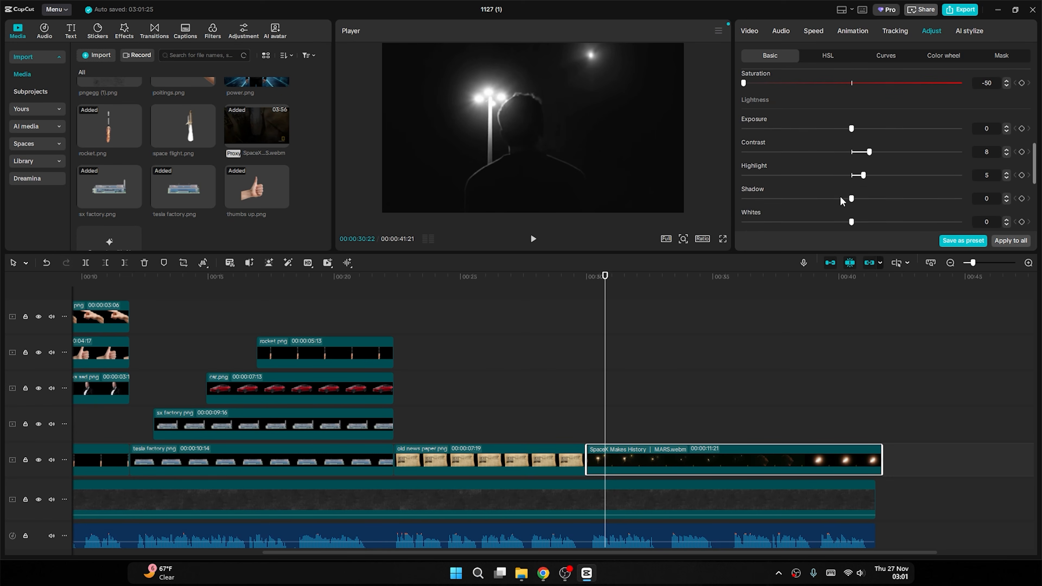
scroll(834, 208, down, 2)
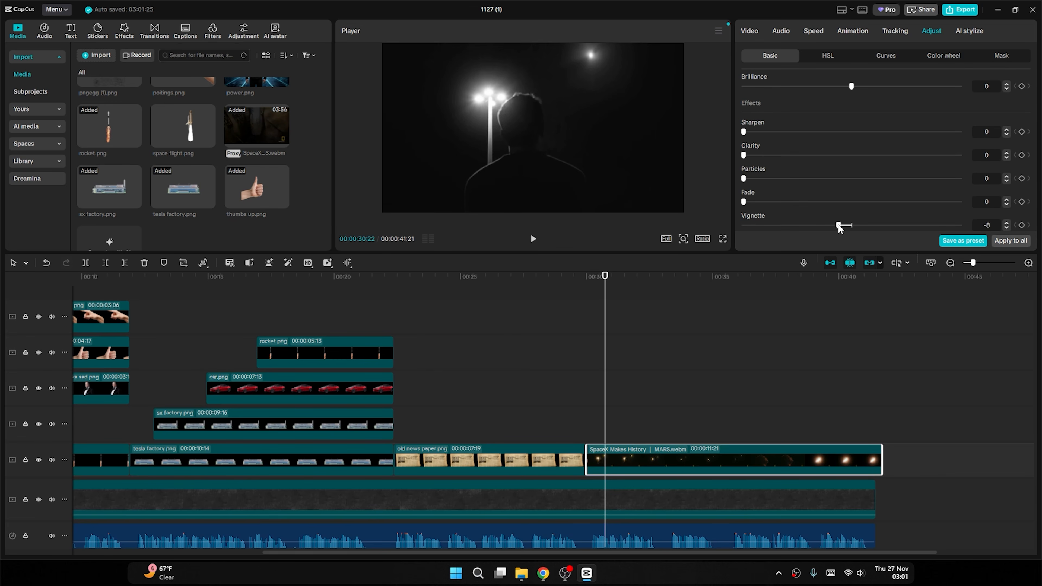
drag(863, 227, 894, 226)
Place the 8.mp4 texture video on the track above the SpaceX footage, starting at the same point as that clip.
scroll(145, 158, up, 3)
scroll(145, 160, up, 3)
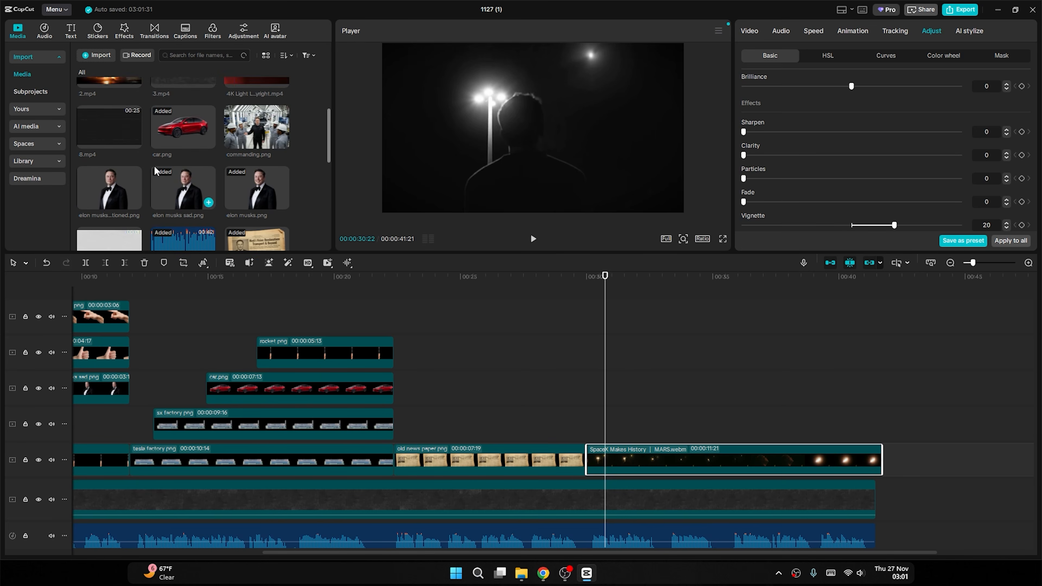
click(114, 222)
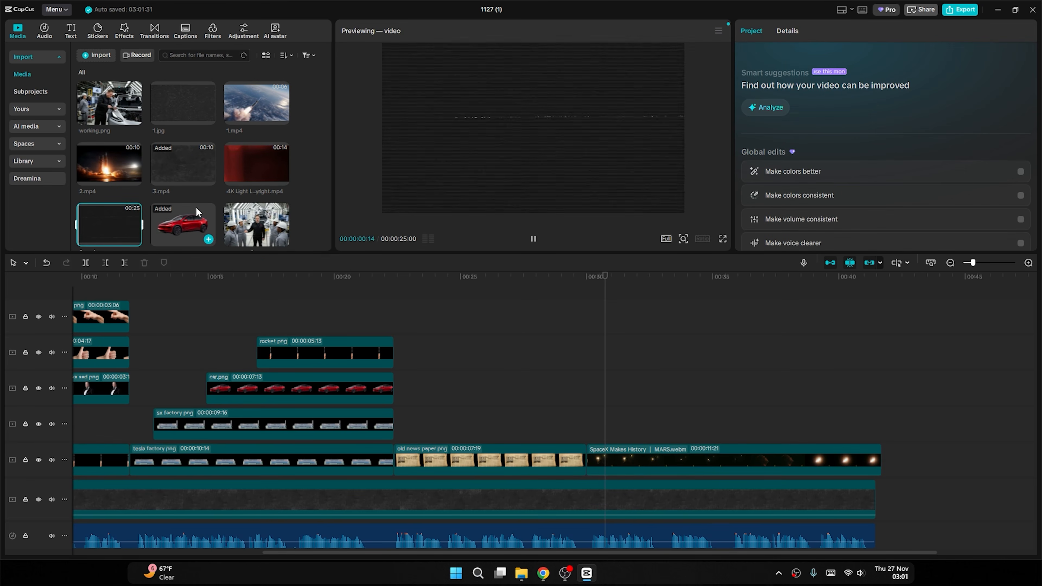
drag(114, 222, 591, 429)
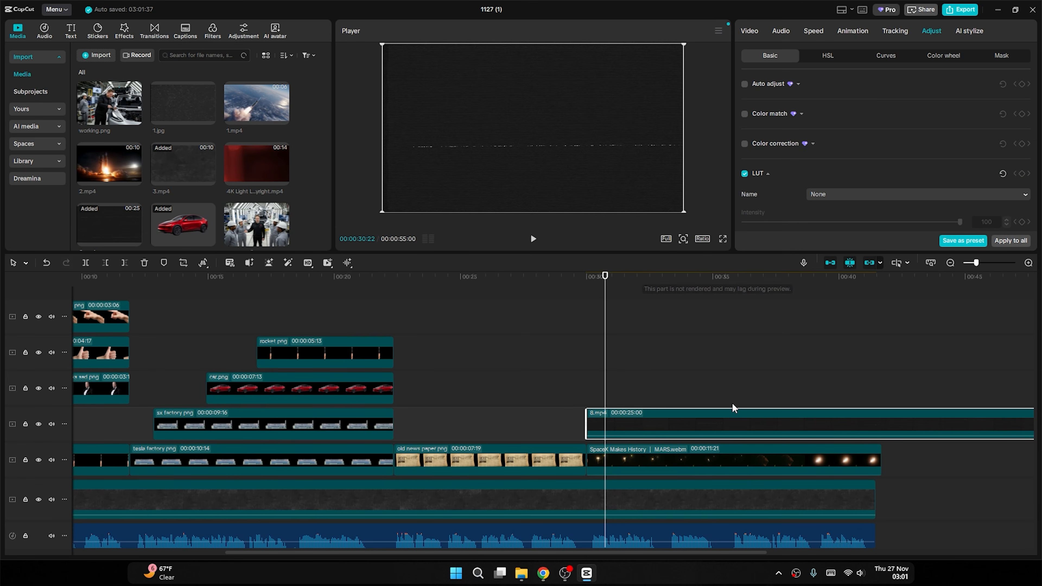
Blend the 8.mp4 overlay in Screen mode at 45% opacity.
click(751, 31)
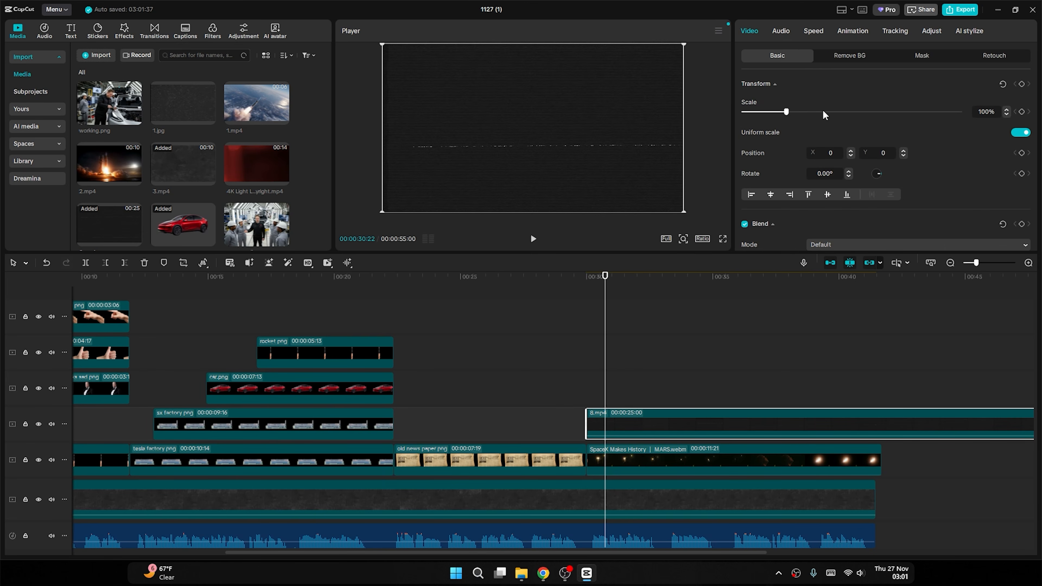
scroll(756, 144, down, 3)
click(773, 160)
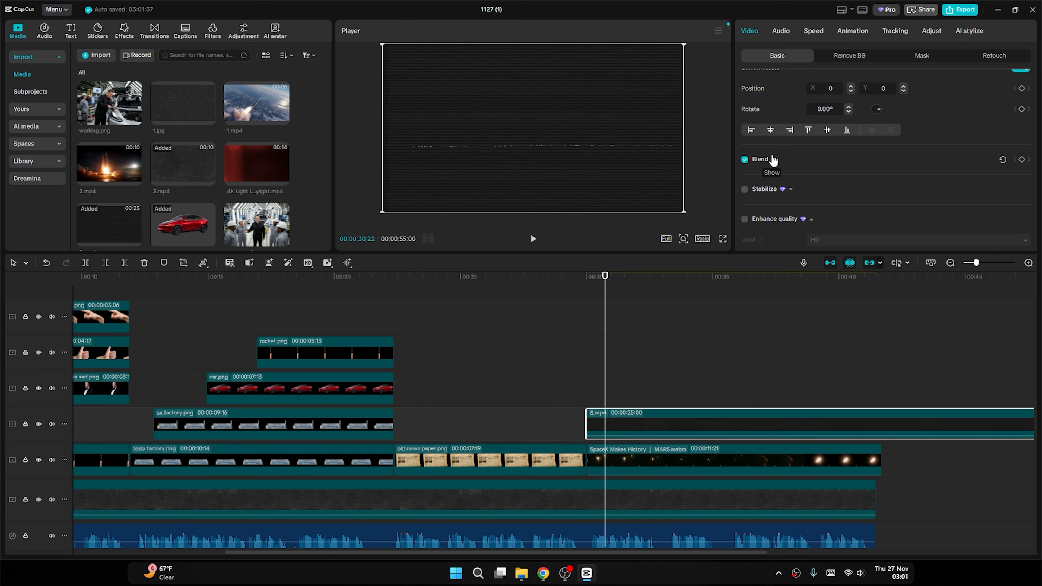
click(773, 160)
click(860, 181)
click(845, 237)
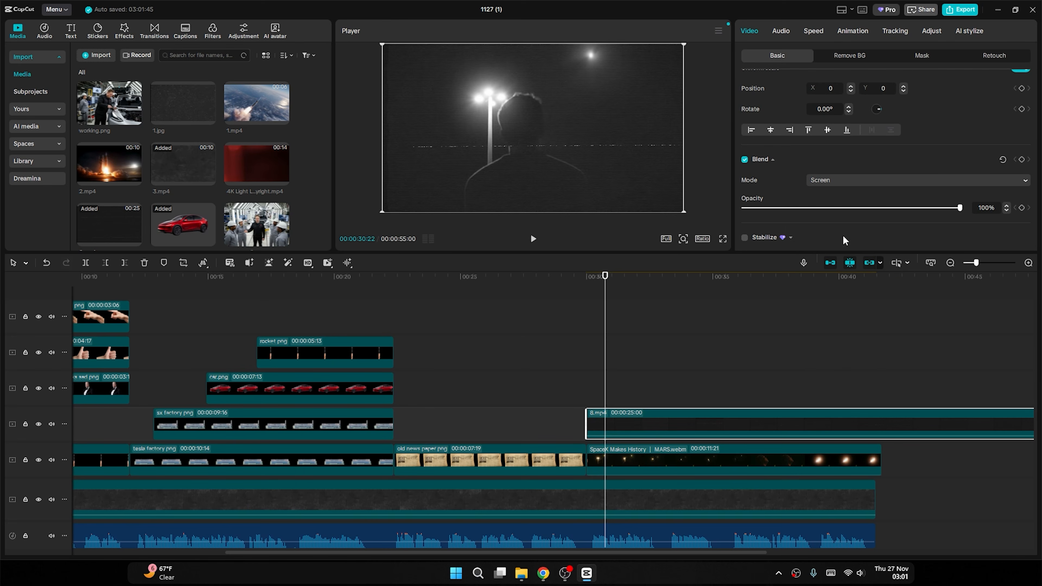
drag(877, 208, 842, 208)
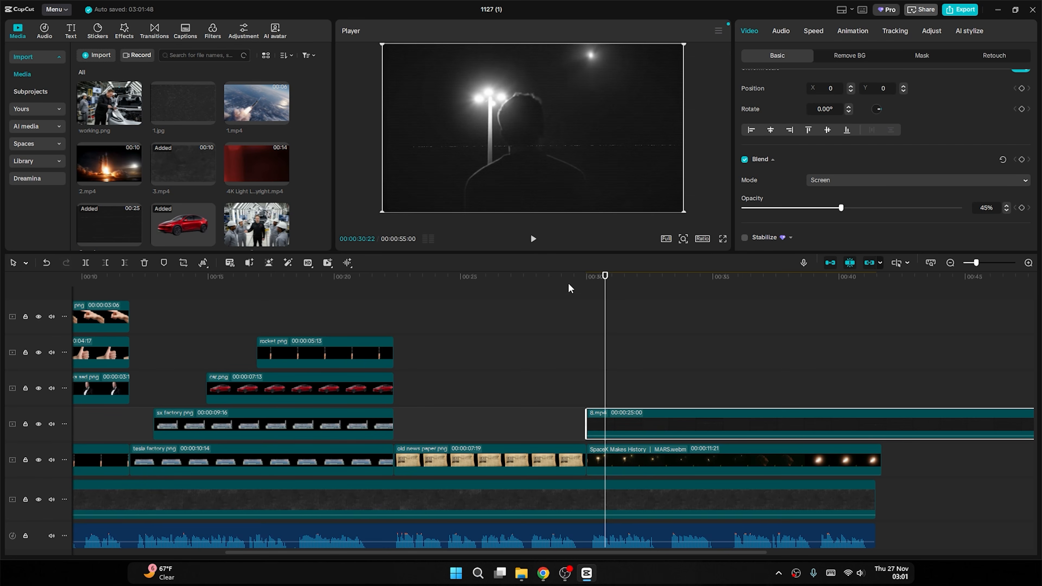
Play the timeline from the end of the newspaper scene through the SpaceX footage to check the overlay against the voice-over.
click(558, 287)
key(space)
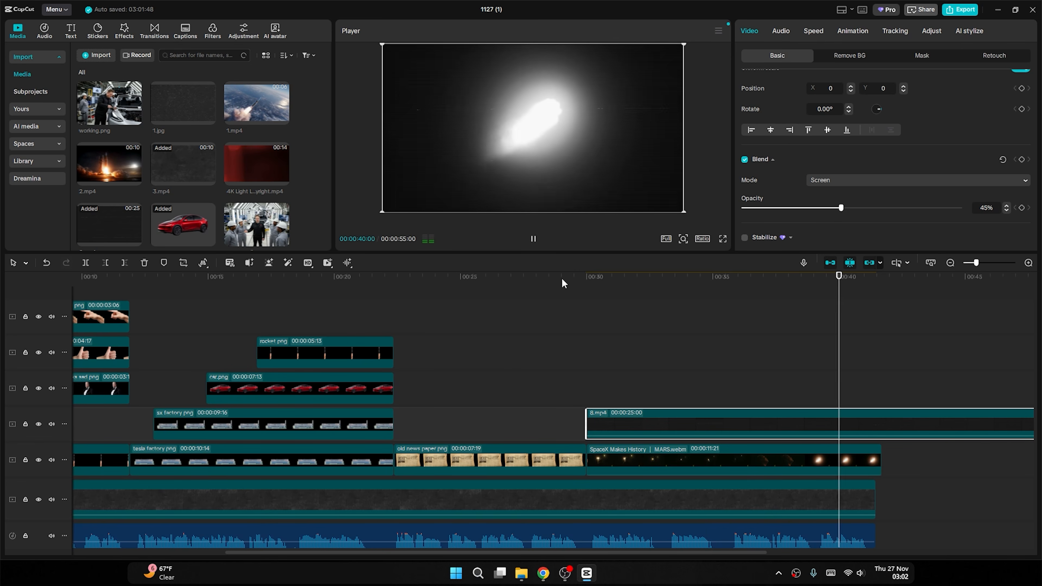
key(space)
drag(831, 275, 869, 309)
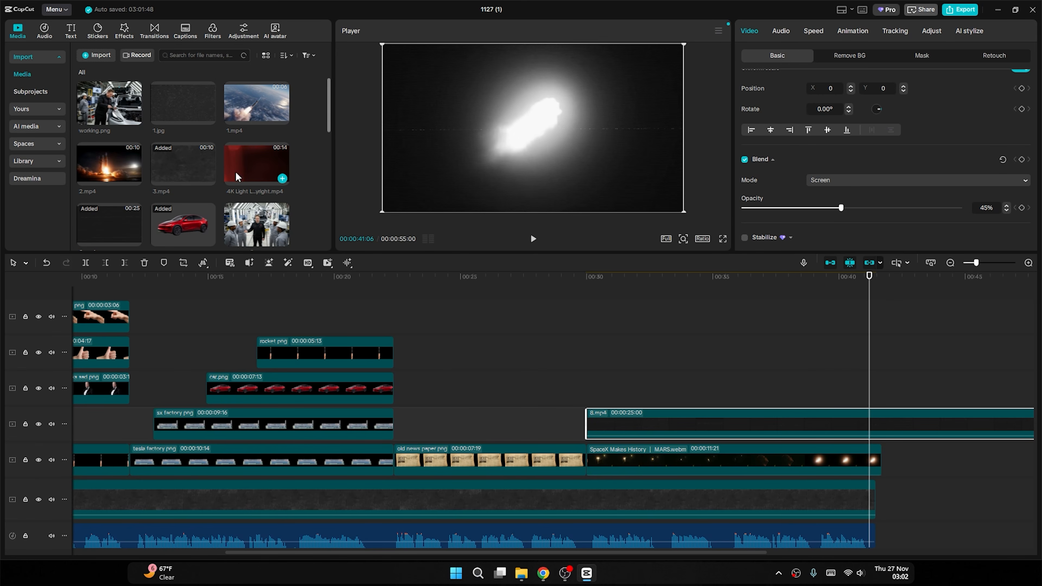
Preview power.png and commanding.png from the imported media, and move the playhead to the end of the voice-over at 00:00:41:14.
scroll(244, 165, down, 10)
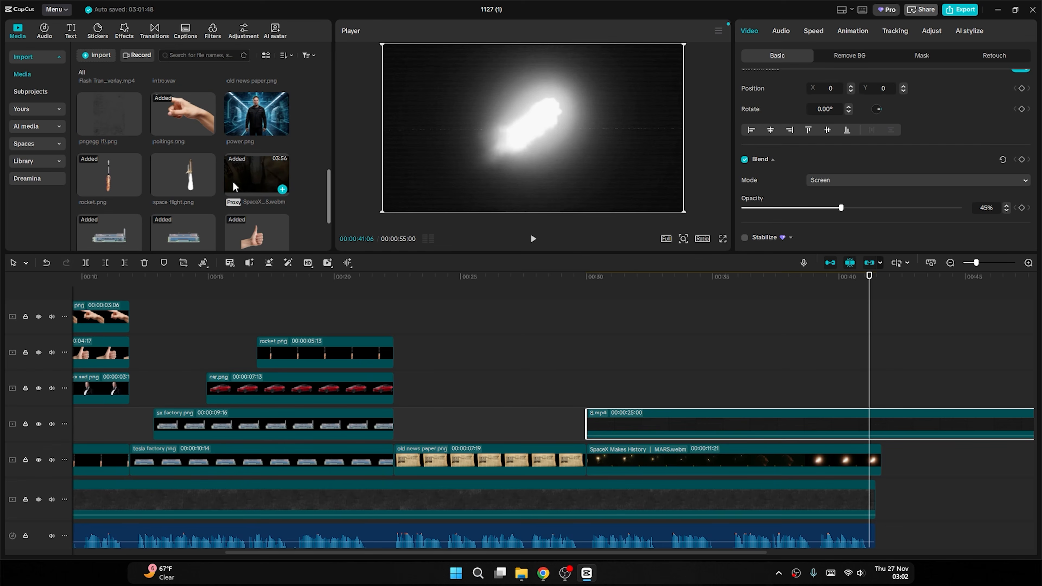
scroll(244, 163, up, 2)
click(256, 115)
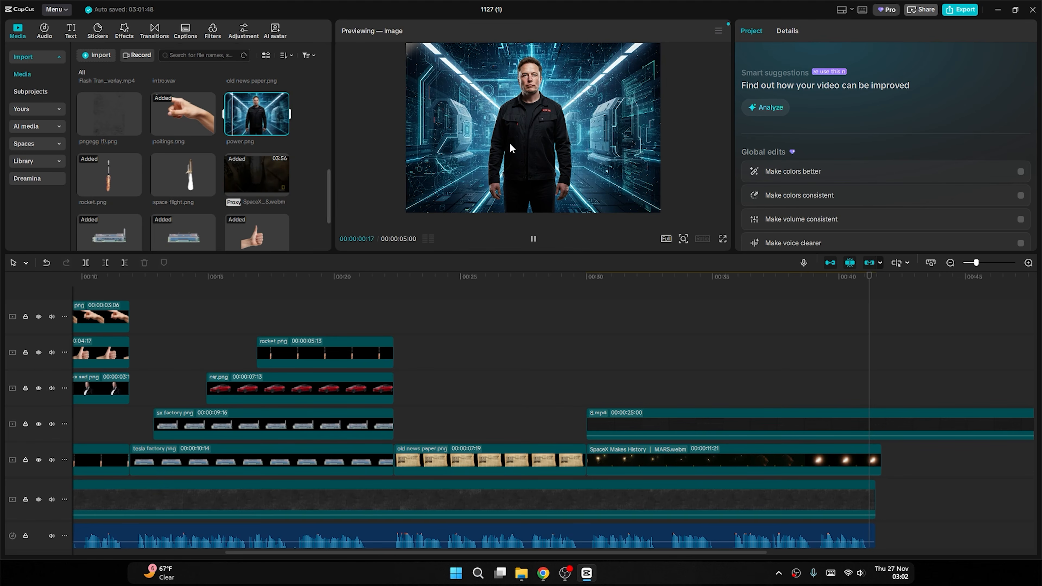
scroll(249, 164, up, 6)
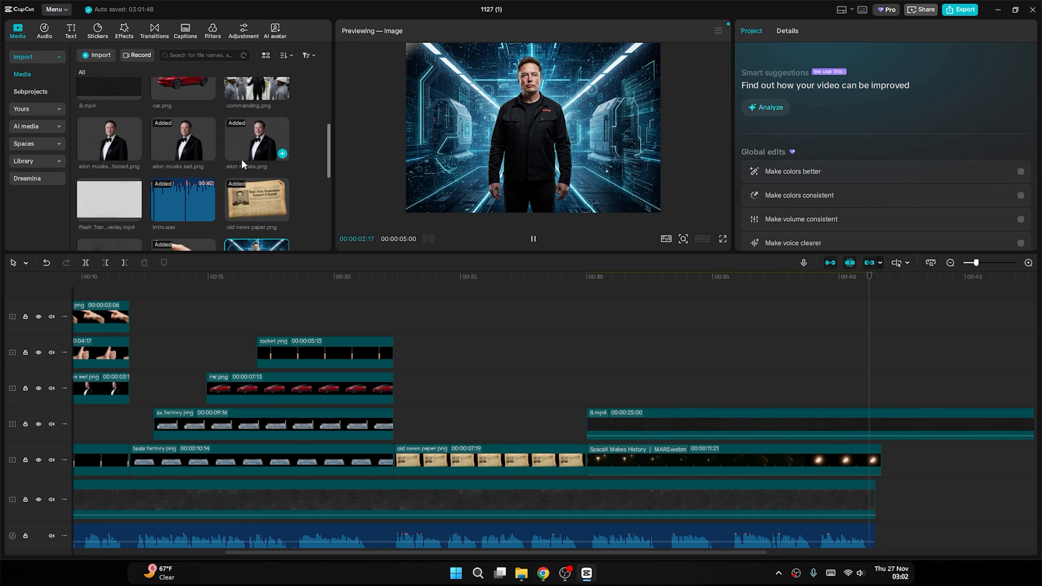
click(272, 179)
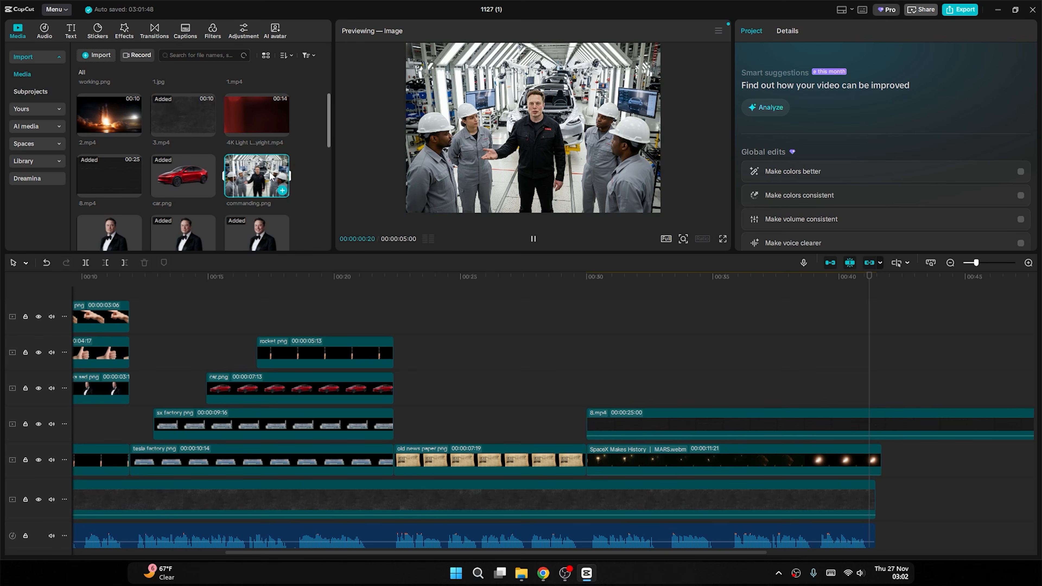
mouse_move(872, 282)
mouse_down()
mouse_move(861, 292)
mouse_move(877, 300)
mouse_up()
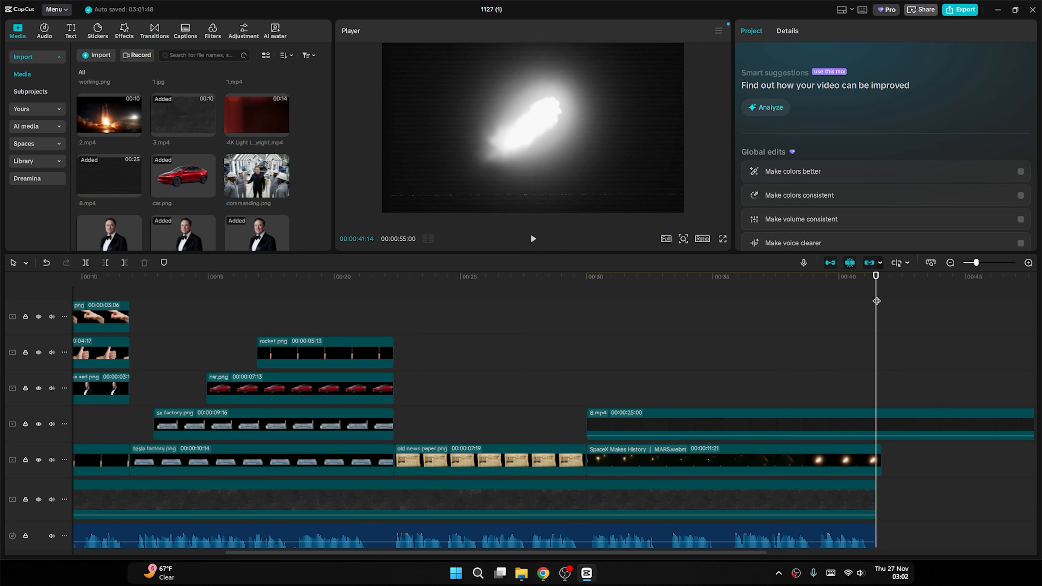
Trim the SpaceX Makes History clip and the 8.mp4 overlay so both end at 00:00:41:14.
drag(880, 452, 876, 452)
click(852, 413)
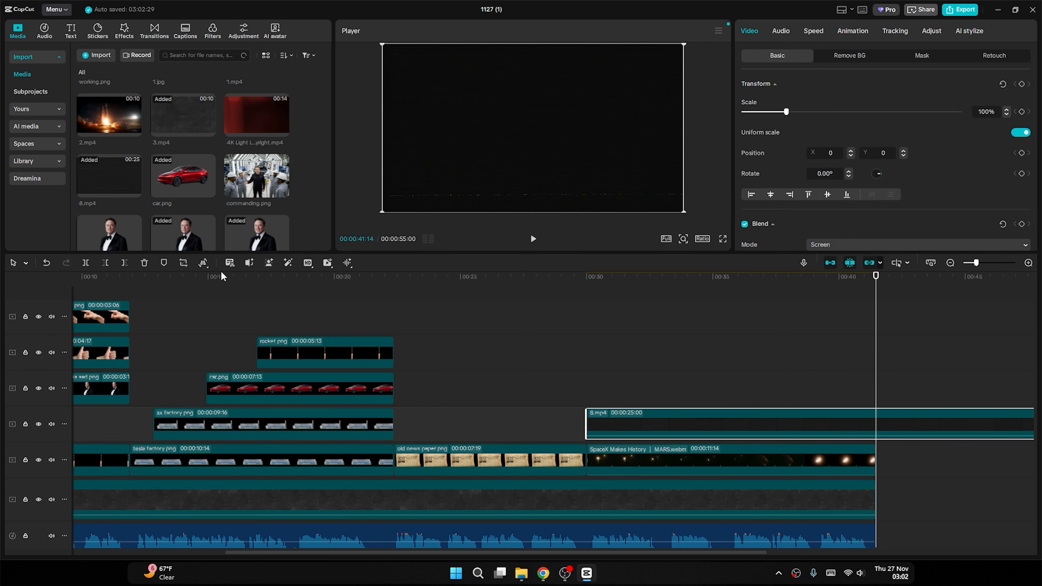
click(125, 263)
Add a default text clip at the start of the timeline, on a track between the 3.mp4 background and the image clips.
drag(337, 554, 121, 542)
drag(170, 283, 148, 293)
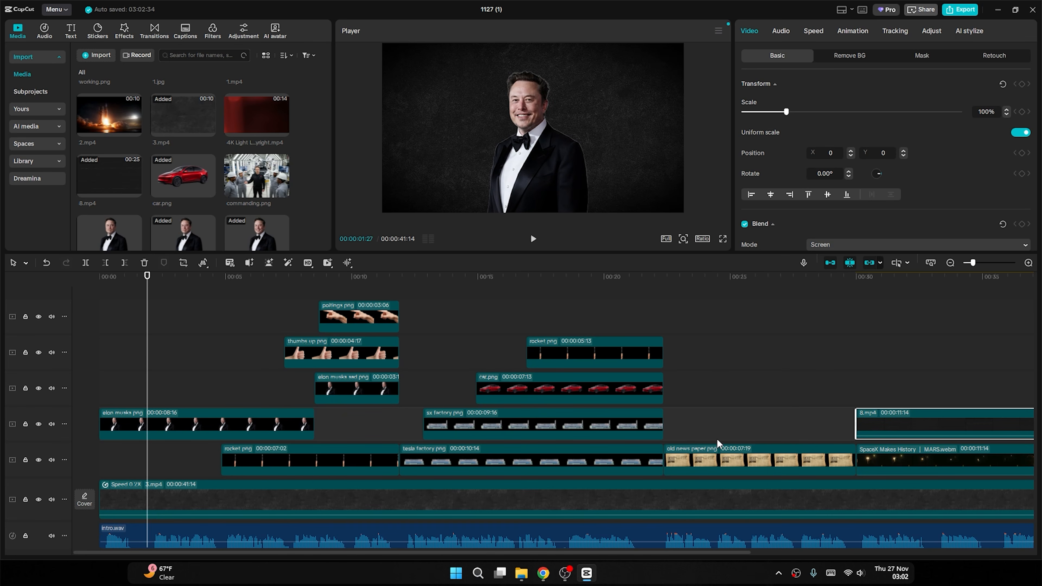
mouse_move(973, 265)
mouse_down()
mouse_move(959, 269)
mouse_move(971, 271)
mouse_up()
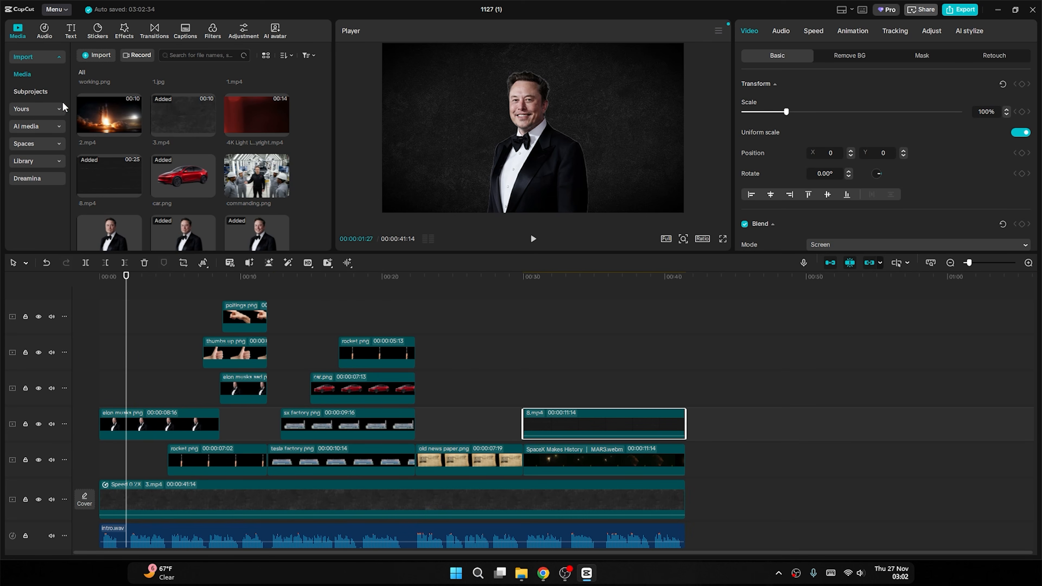
click(71, 33)
drag(95, 70, 128, 493)
Lock the track holding the opening Elon Musk portrait so the text behind it can be edited in the preview.
click(445, 136)
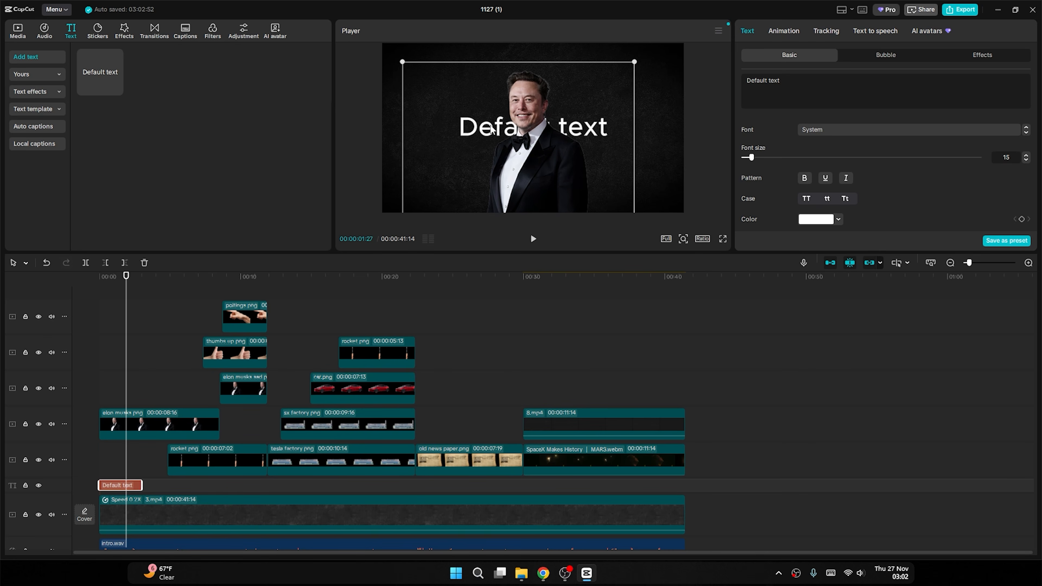
click(119, 487)
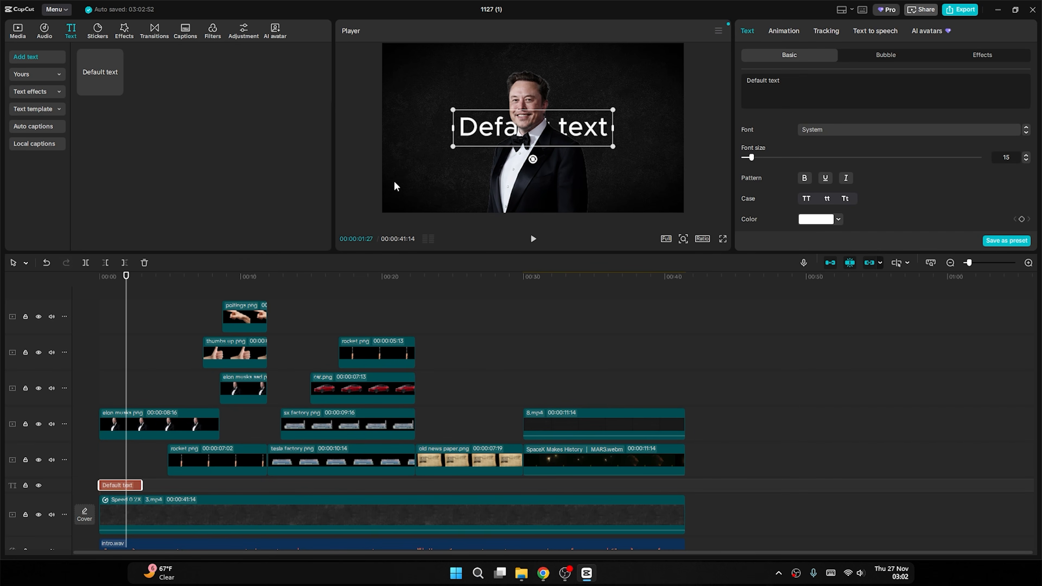
click(467, 130)
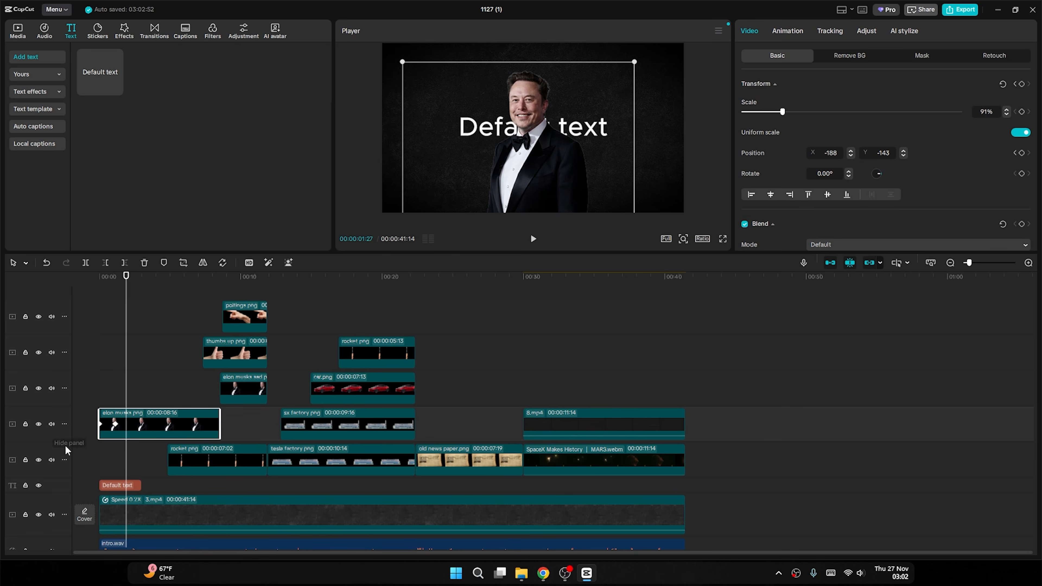
click(25, 424)
Replace the default text with ELON MUSKS.
click(119, 486)
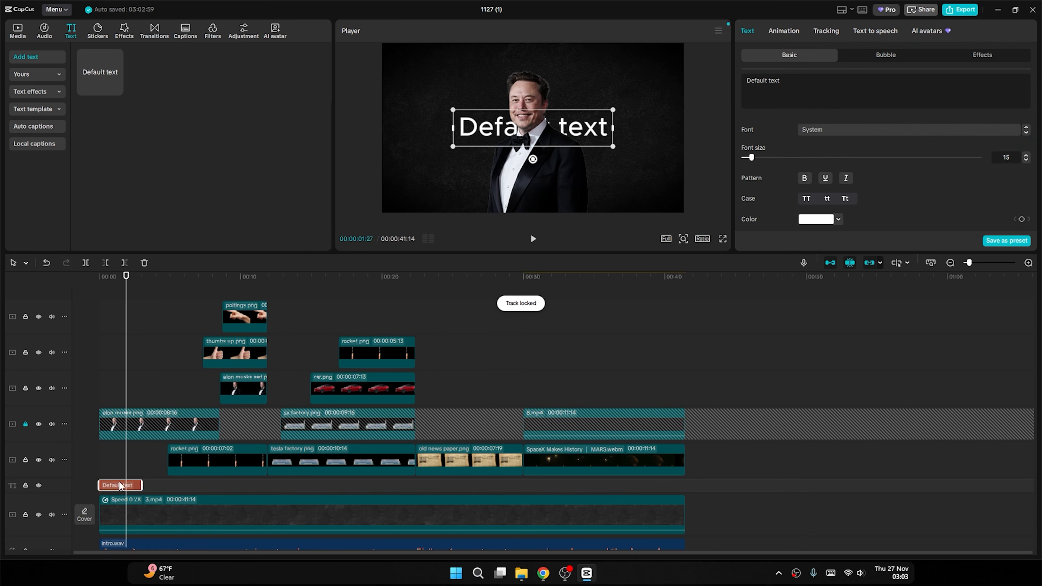
double_click(481, 132)
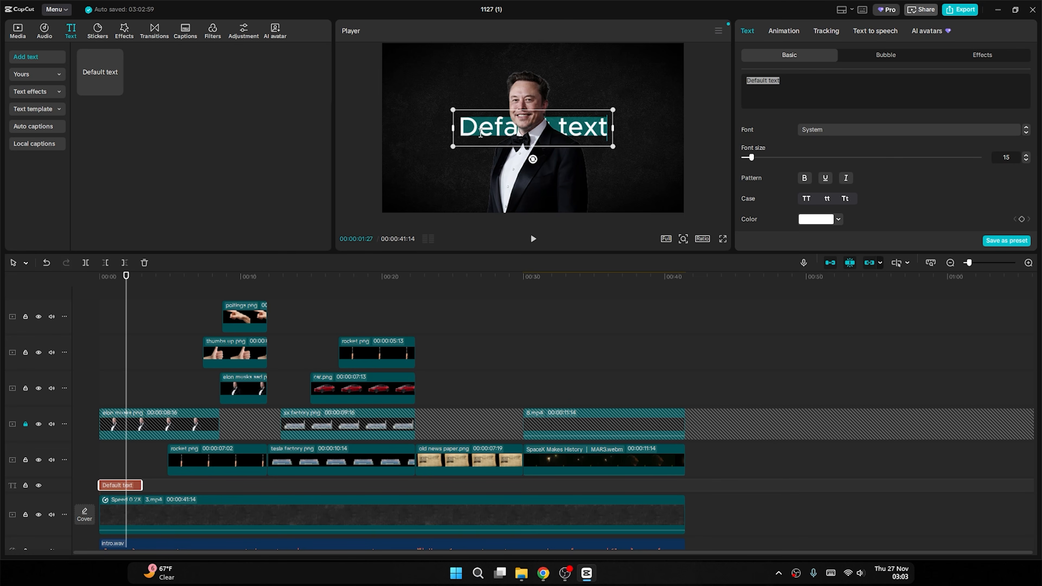
text(ELON MUSK)
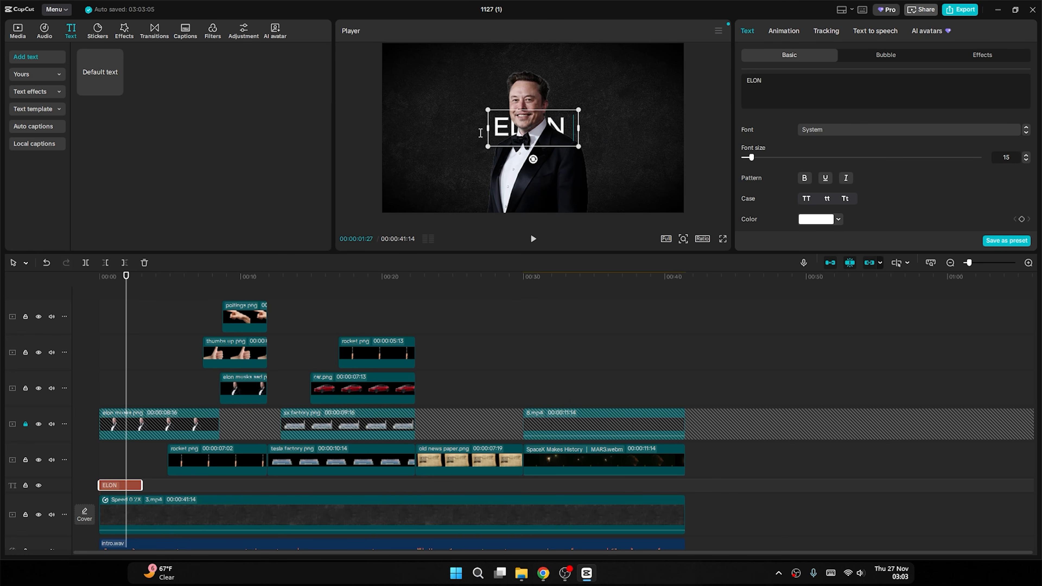
text(S)
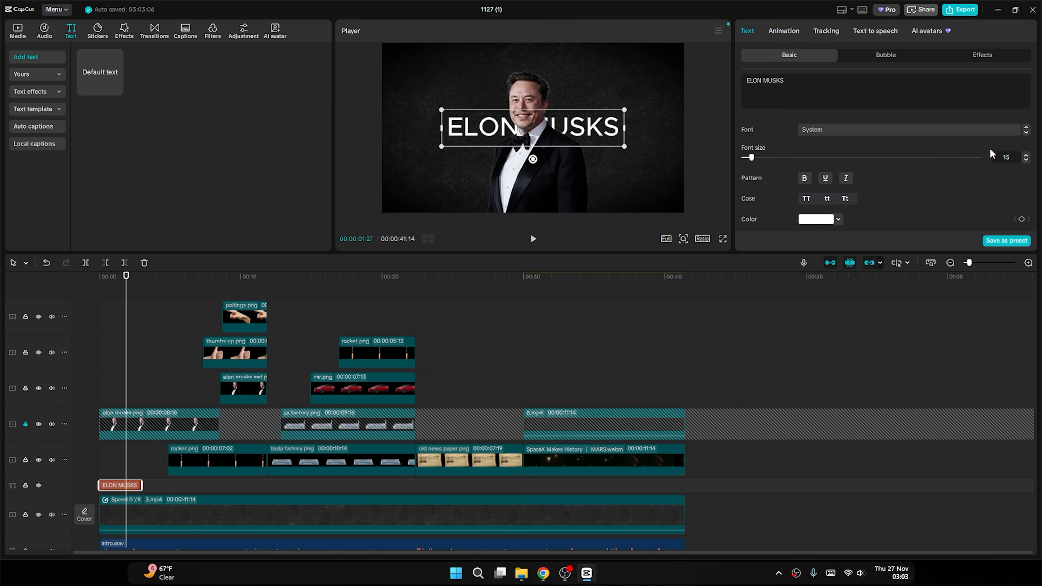
Set the title's font to Montserrat Black and its font size to 21.
click(1025, 133)
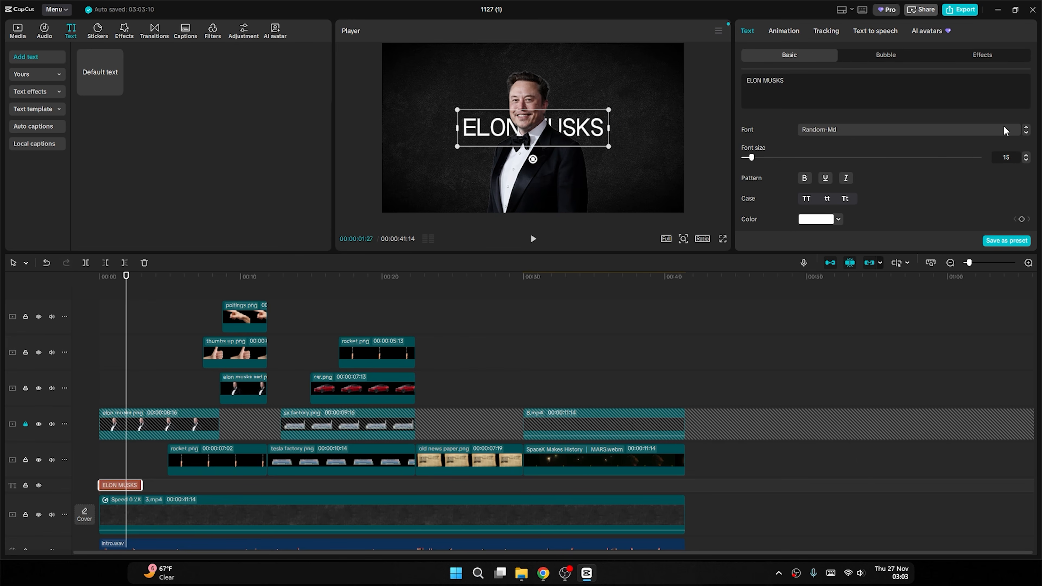
click(989, 130)
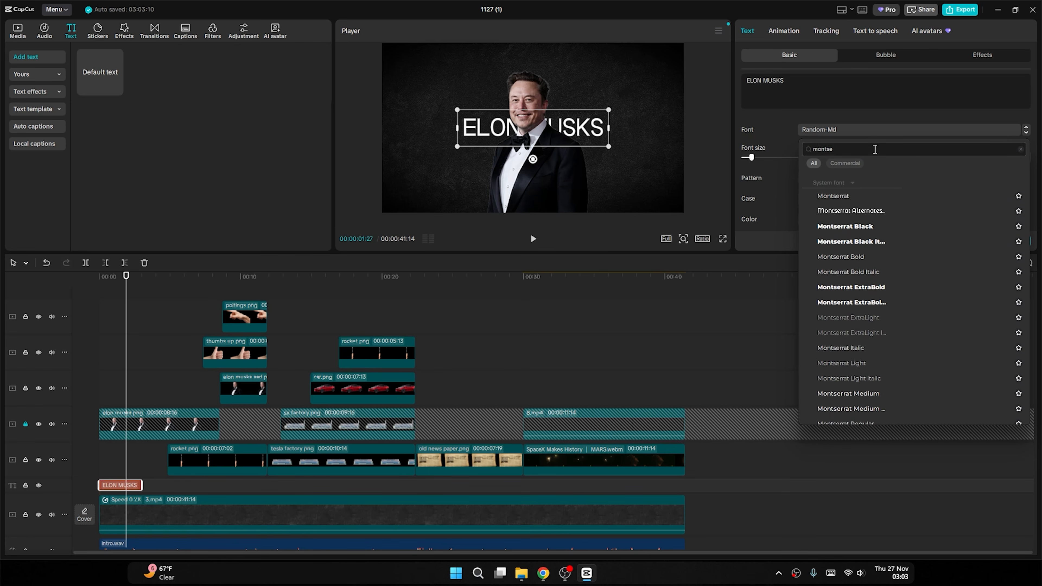
click(867, 228)
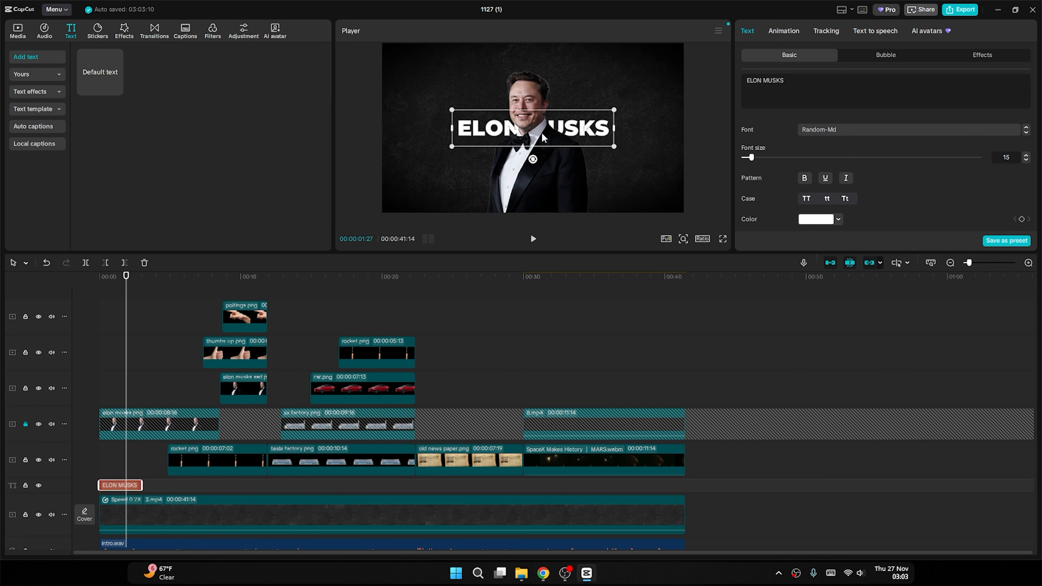
drag(751, 157, 756, 157)
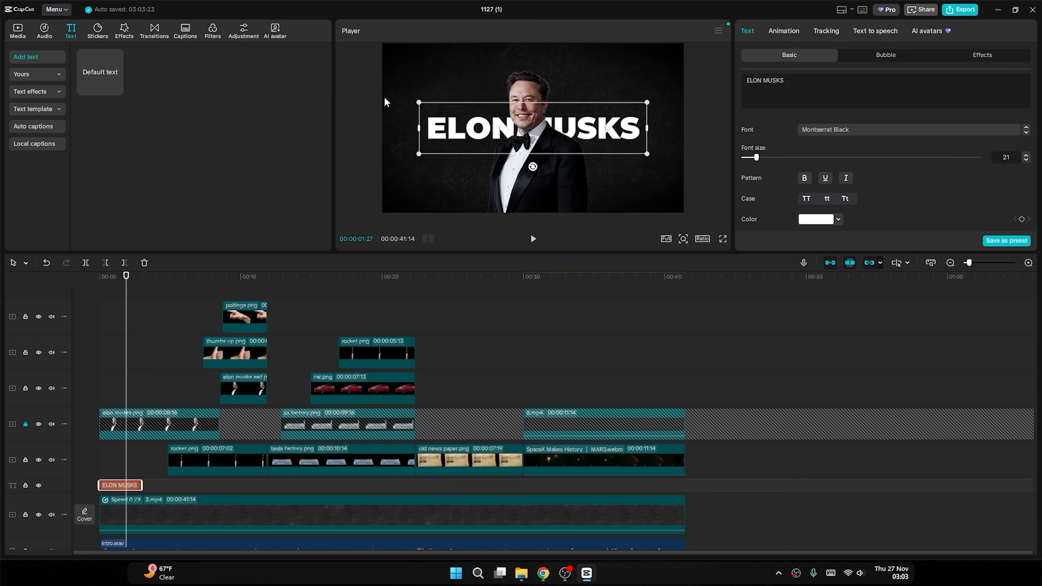
Move the ELON MUSKS title up in the frame so it sits behind the top of the man's head.
click(175, 289)
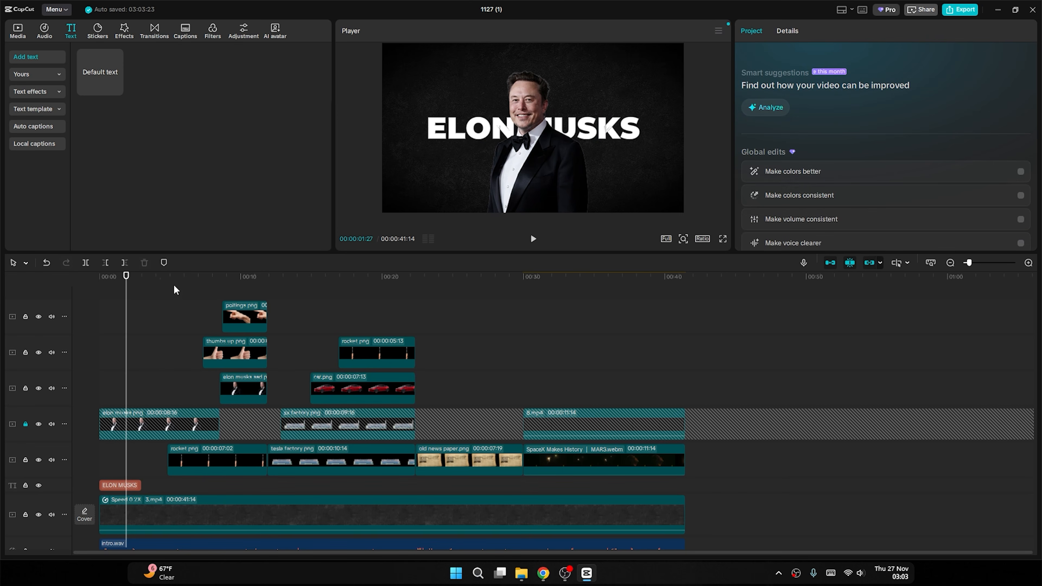
click(119, 486)
drag(476, 129, 485, 83)
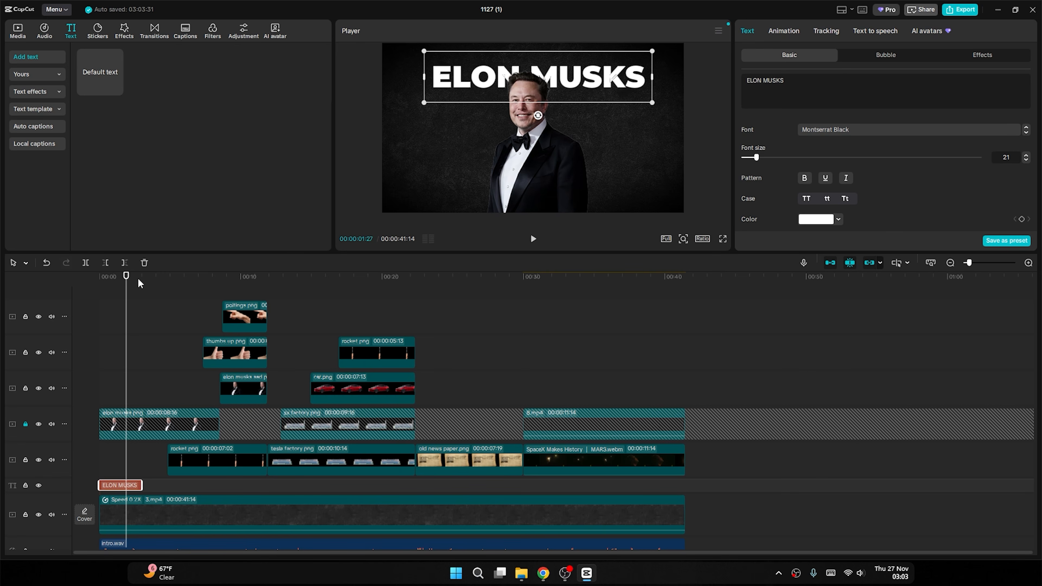
Shift the ELON MUSKS text clip so it starts at 00:00:00:23.
drag(130, 276, 95, 284)
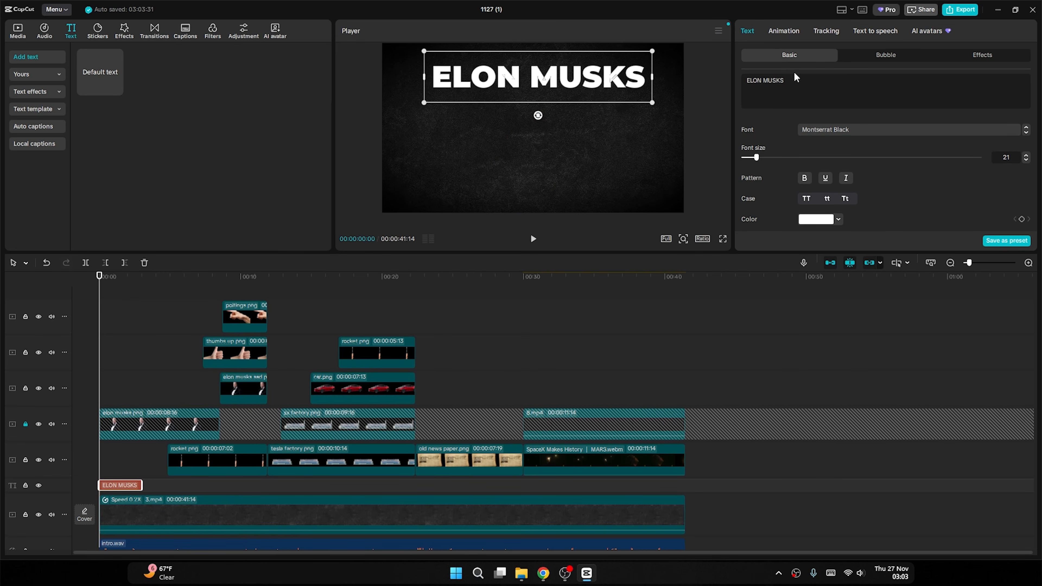
click(784, 31)
drag(115, 491, 131, 489)
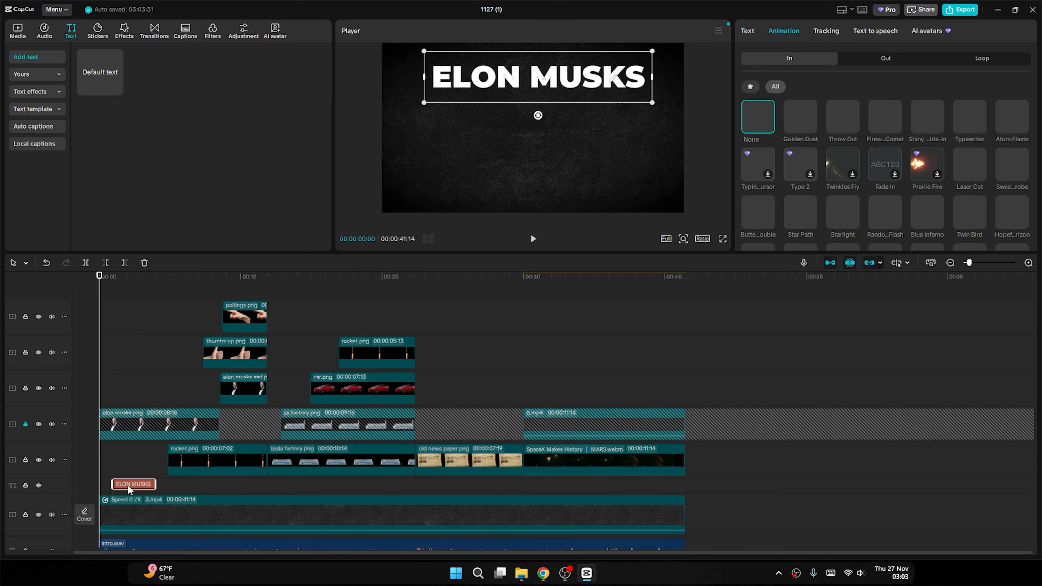
drag(98, 280, 110, 277)
drag(124, 489, 118, 490)
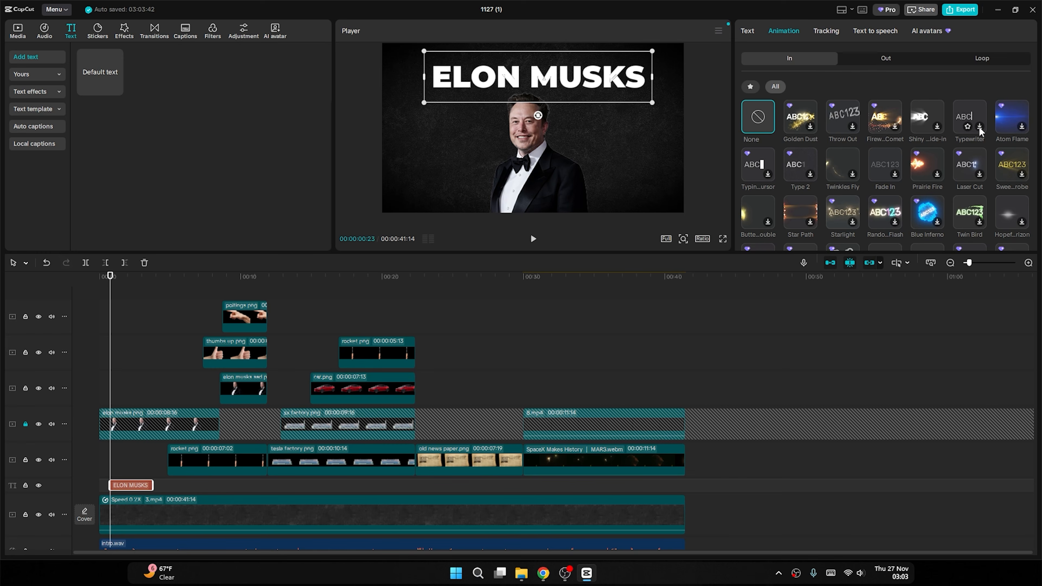
Apply the Typewriter entrance animation to the title and preview the sequence from the beginning.
click(970, 120)
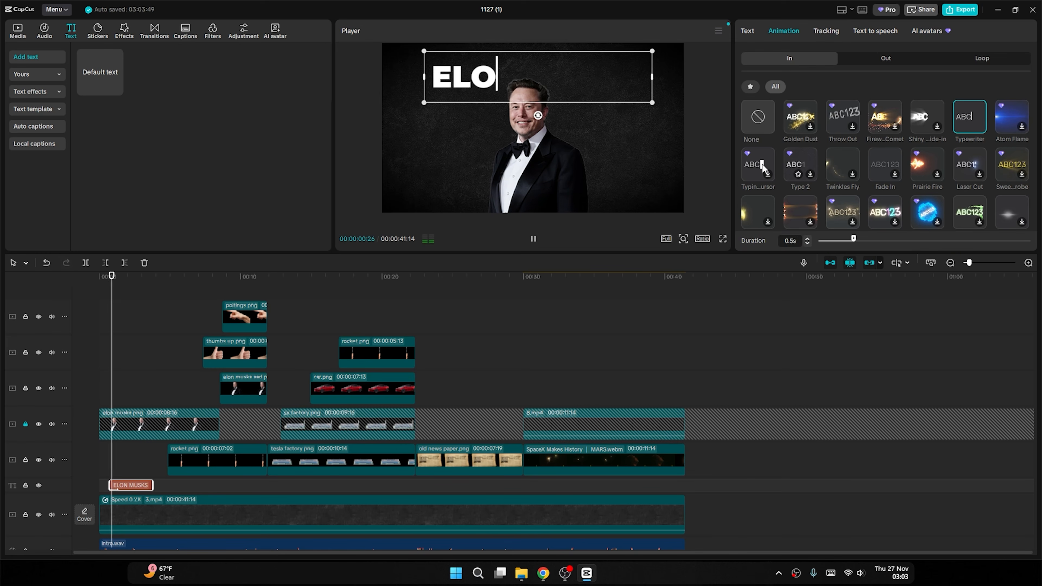
click(93, 284)
key(space)
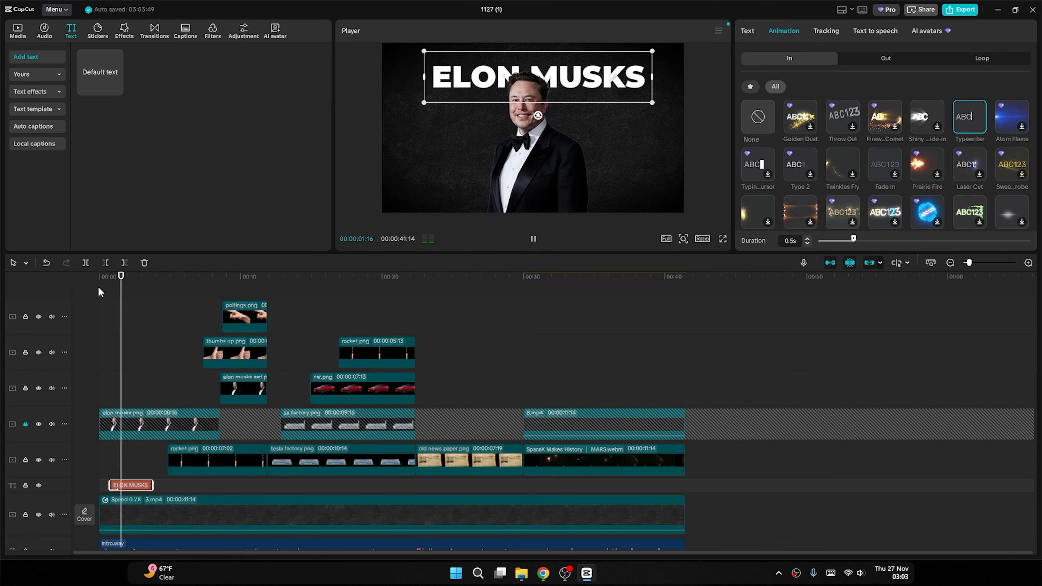
click(98, 287)
key(space)
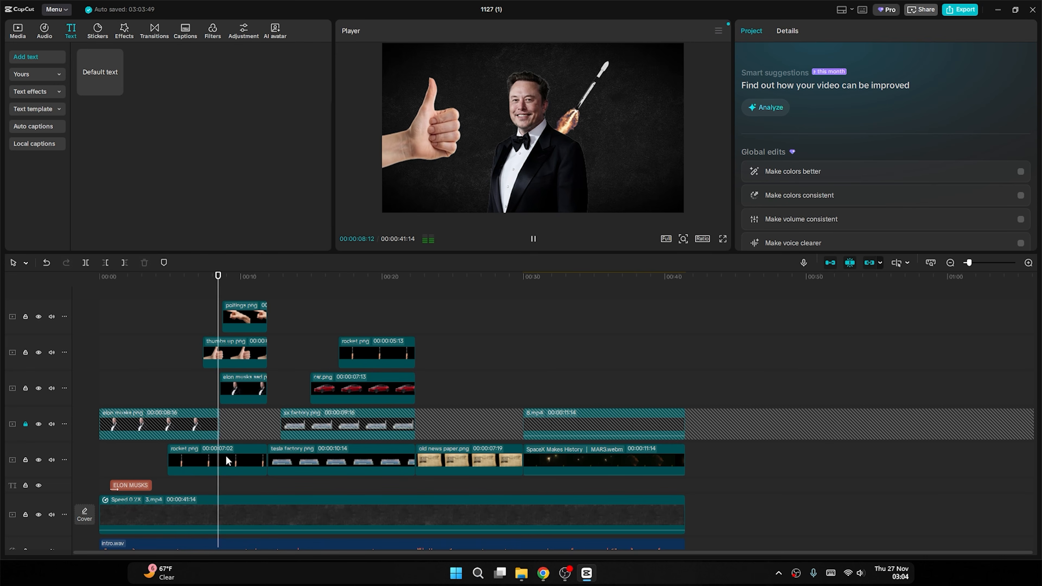
key(space)
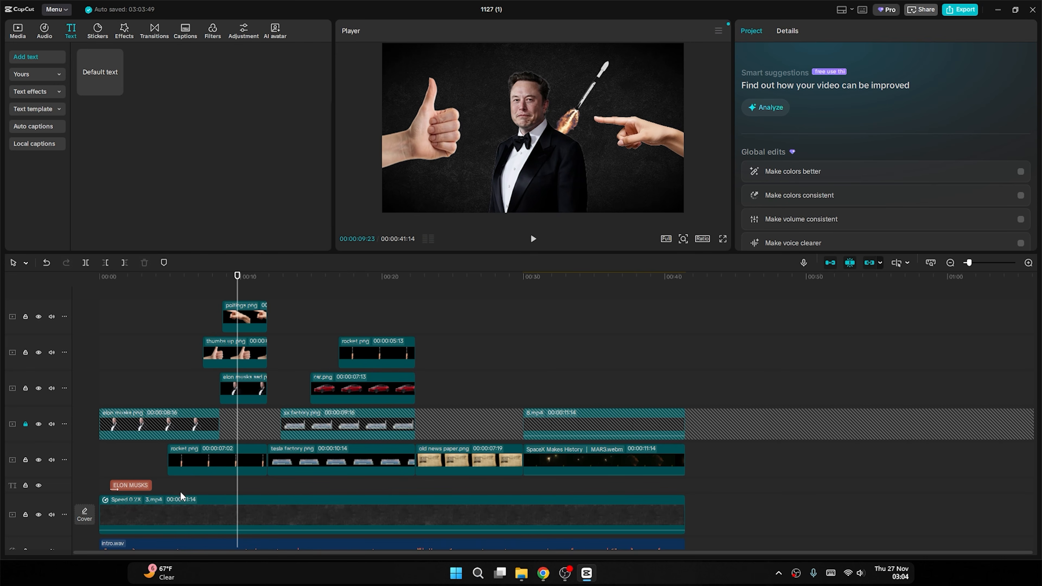
Extend the ELON MUSKS text clip so it ends just before the thumbs up clip begins.
drag(154, 484, 210, 485)
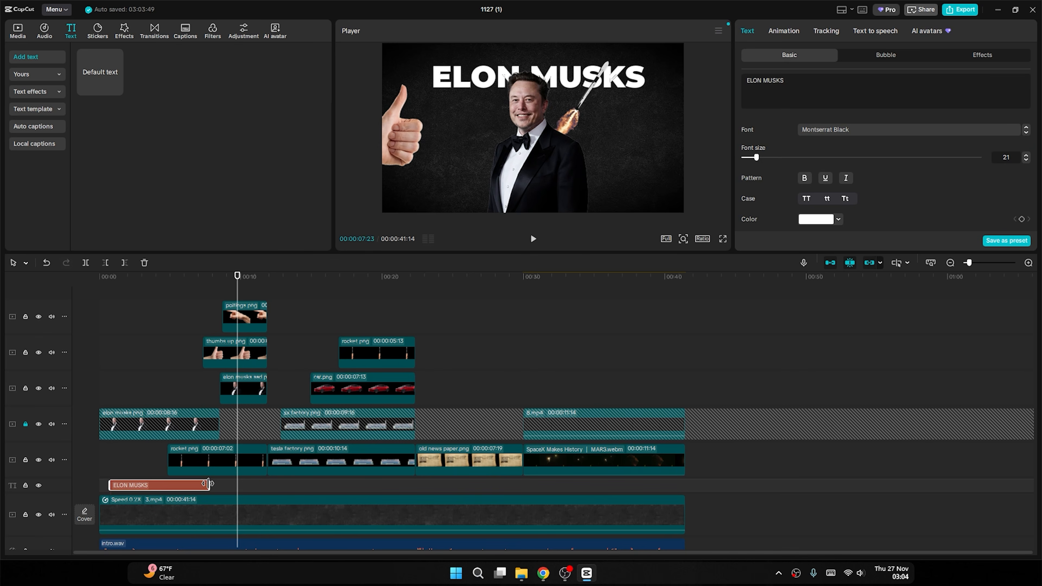
drag(209, 485, 196, 486)
click(129, 284)
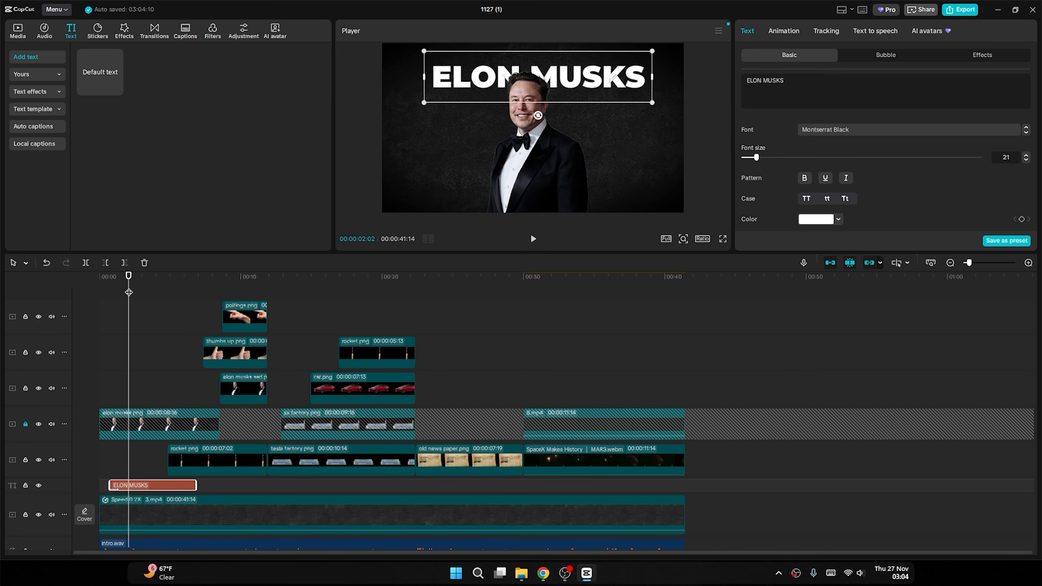
Adjust the thumbs up image to saturation -50, contrast 23, highlight -23 and shadow -25.
key(End)
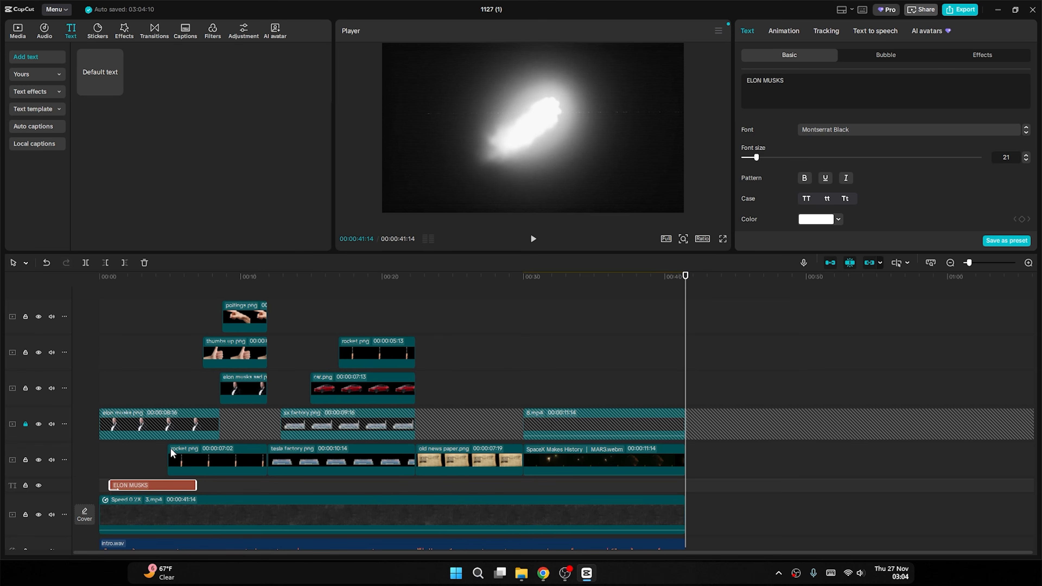
drag(218, 279, 248, 281)
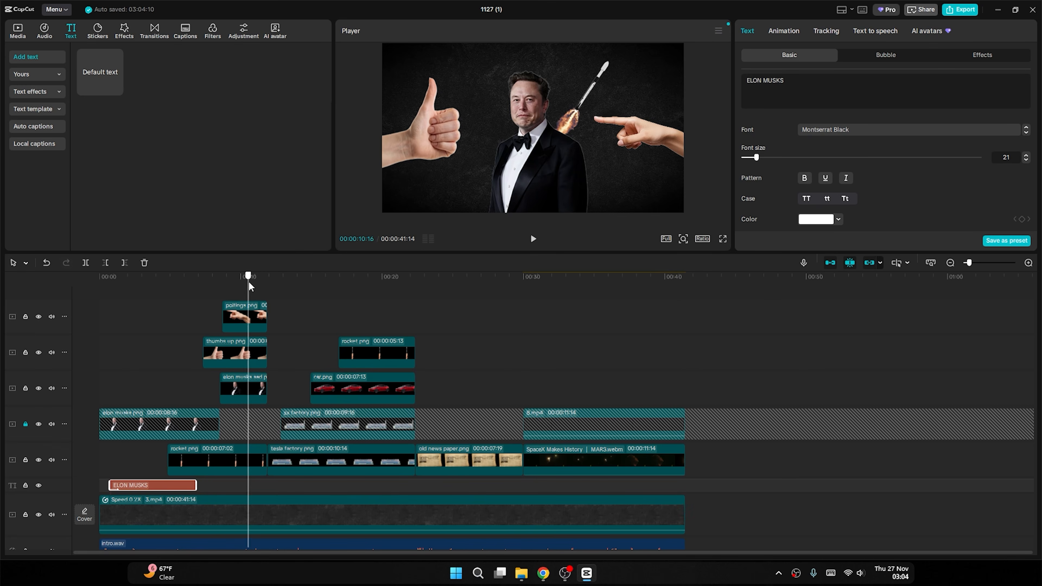
click(235, 359)
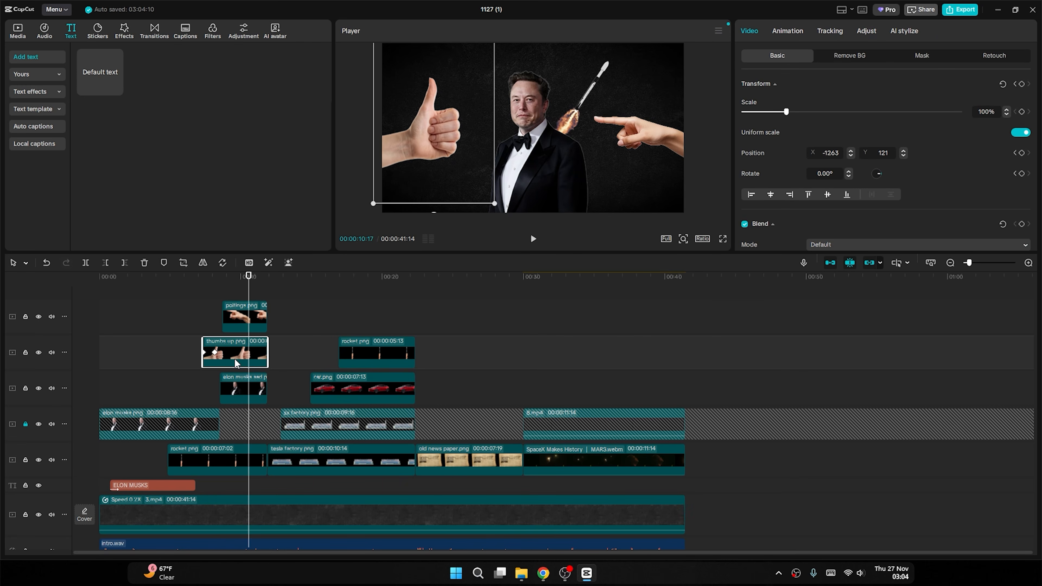
click(867, 31)
scroll(832, 170, down, 5)
scroll(813, 170, down, 1)
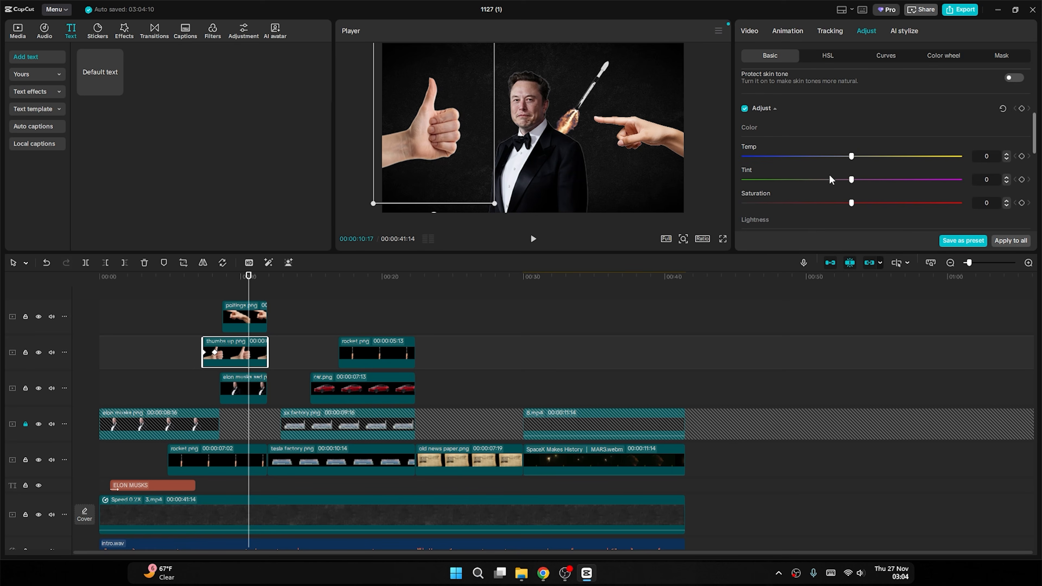
scroll(800, 195, down, 3)
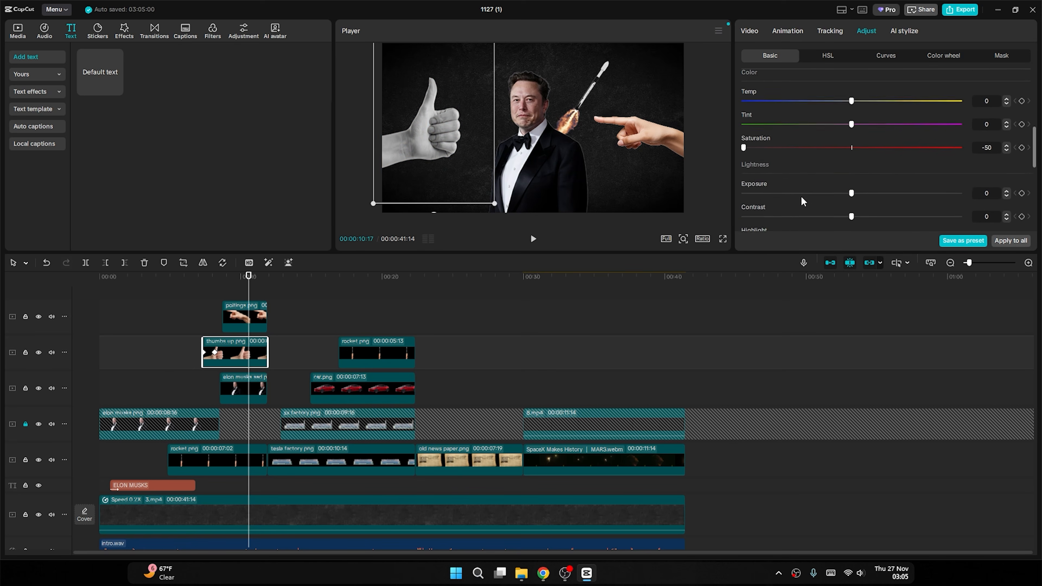
drag(852, 159, 903, 160)
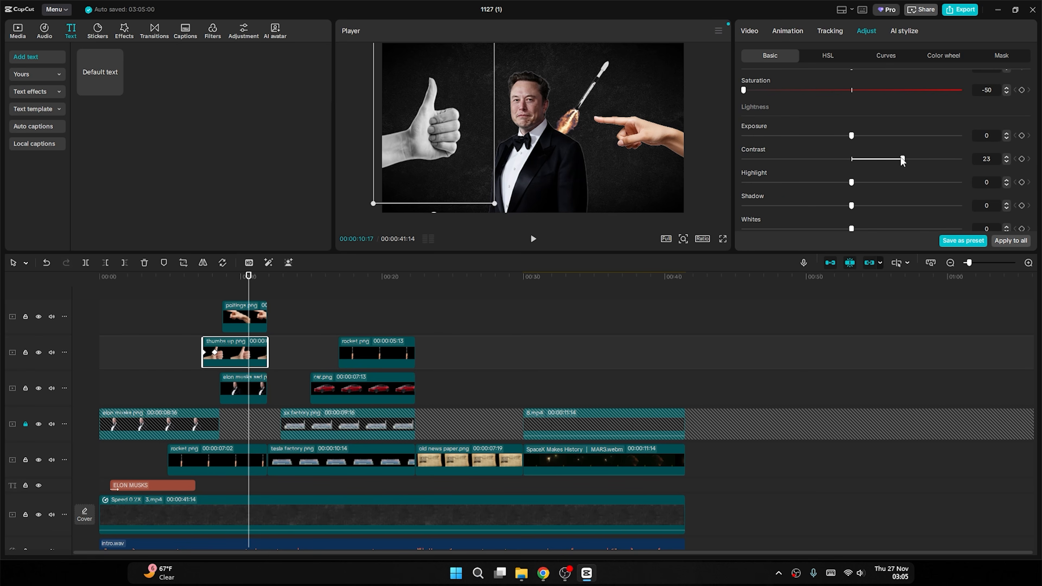
drag(851, 183, 802, 182)
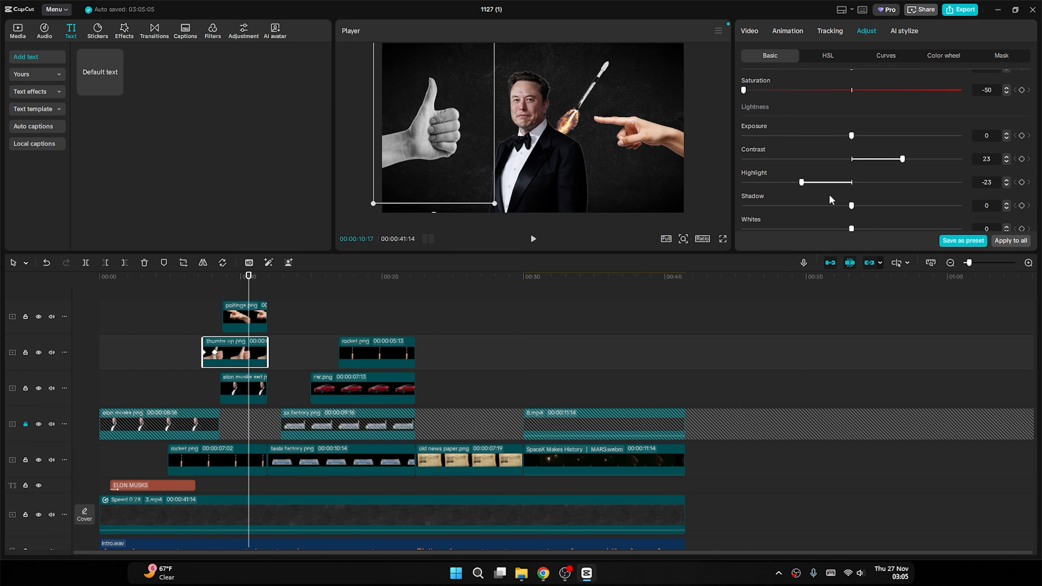
drag(851, 206, 802, 206)
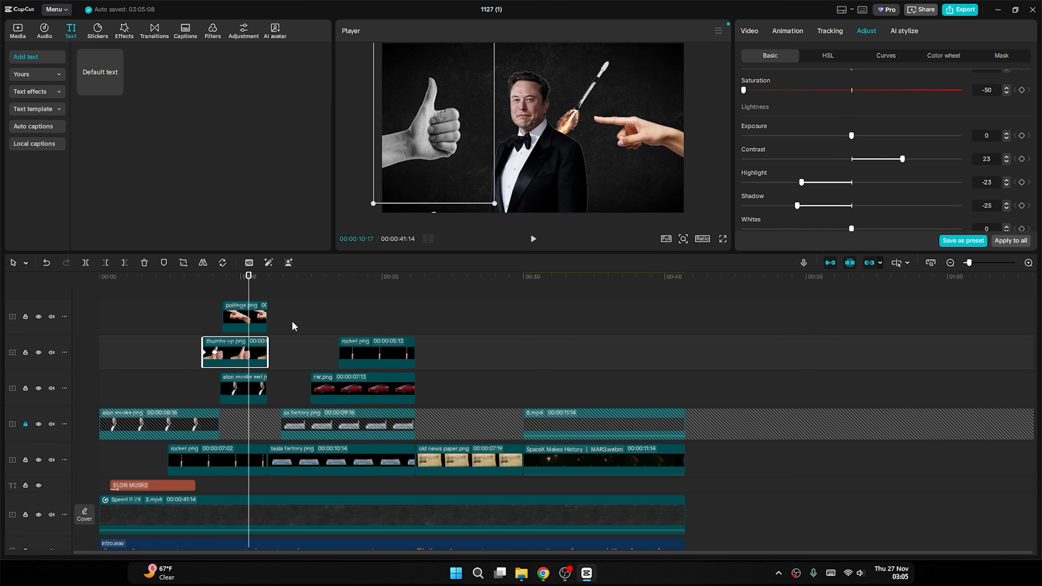
Adjust the pointing hand image to saturation -50, contrast 20, highlight -19 and shadow -19.
click(243, 318)
scroll(836, 156, up, 3)
drag(851, 159, 727, 169)
scroll(837, 172, down, 2)
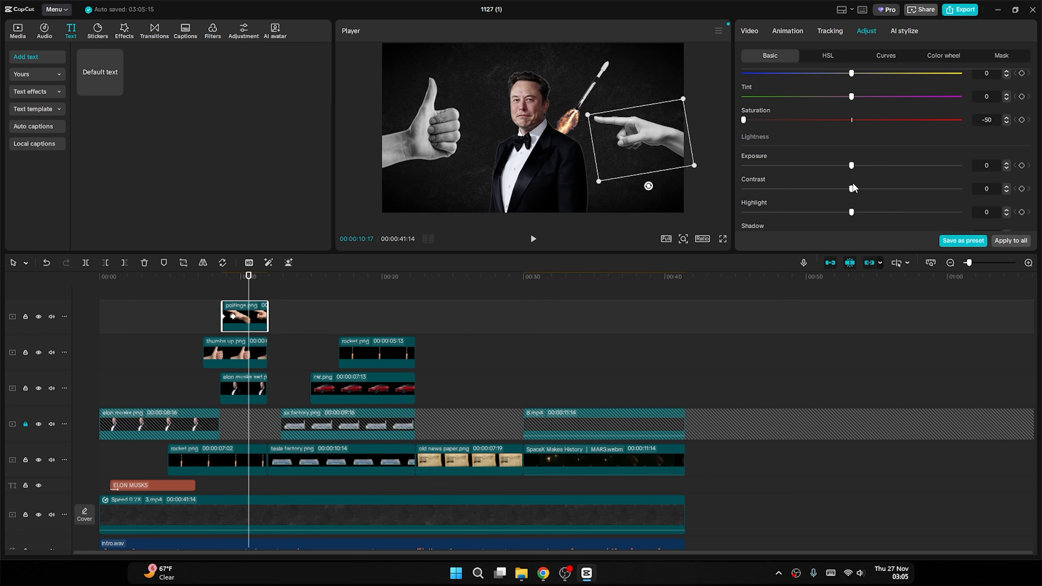
drag(861, 189, 814, 197)
scroll(812, 214, down, 2)
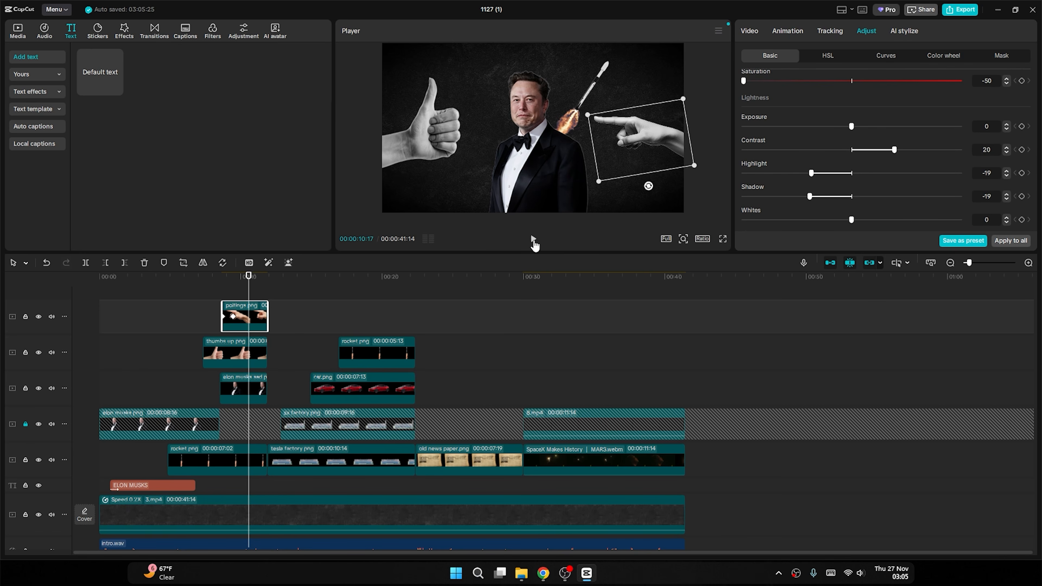
Preview the opening of the sequence from the start, then return the playhead to the beginning of the ELON MUSKS title.
drag(211, 283, 70, 294)
key(space)
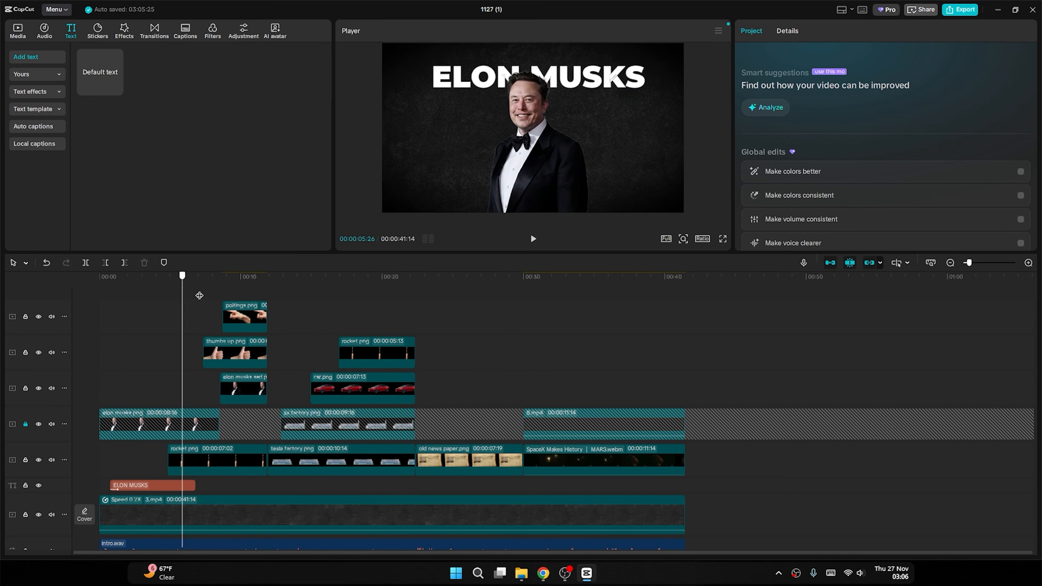
drag(606, 338, 110, 361)
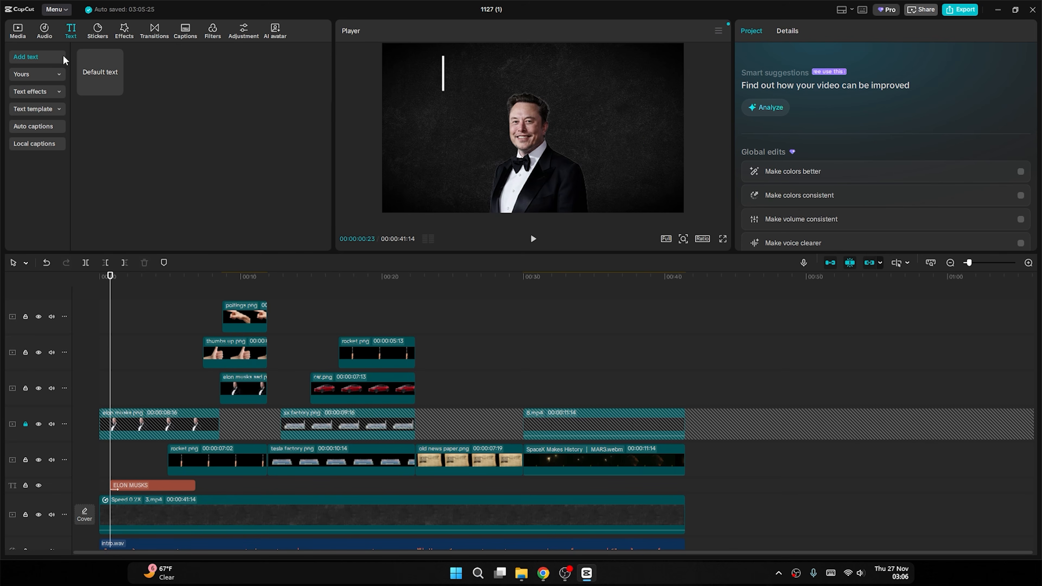
Try pngegg (1).png as an overlay on a new top track at the start of the timeline, and undo it.
click(17, 29)
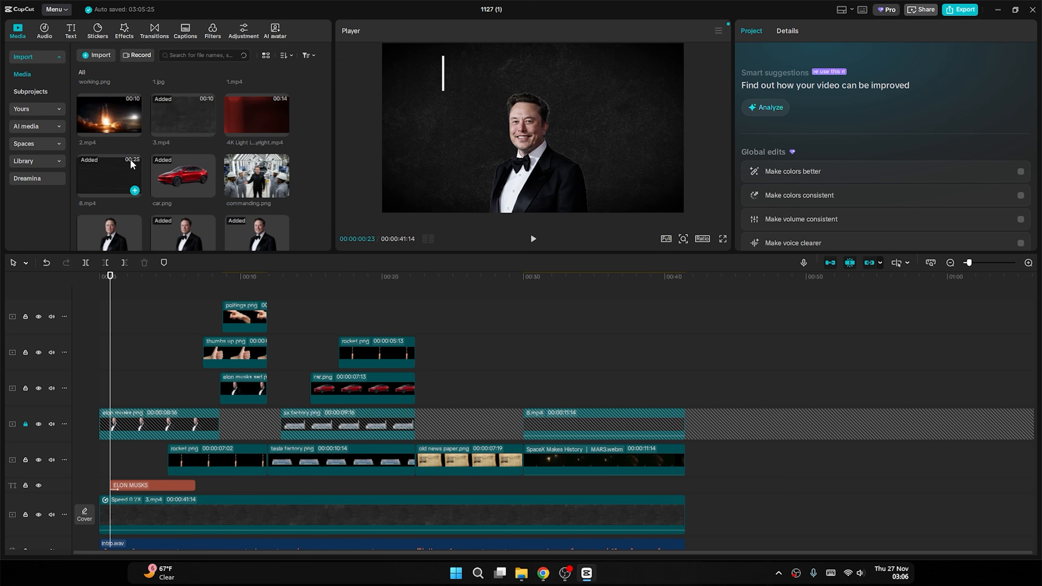
click(114, 173)
click(179, 116)
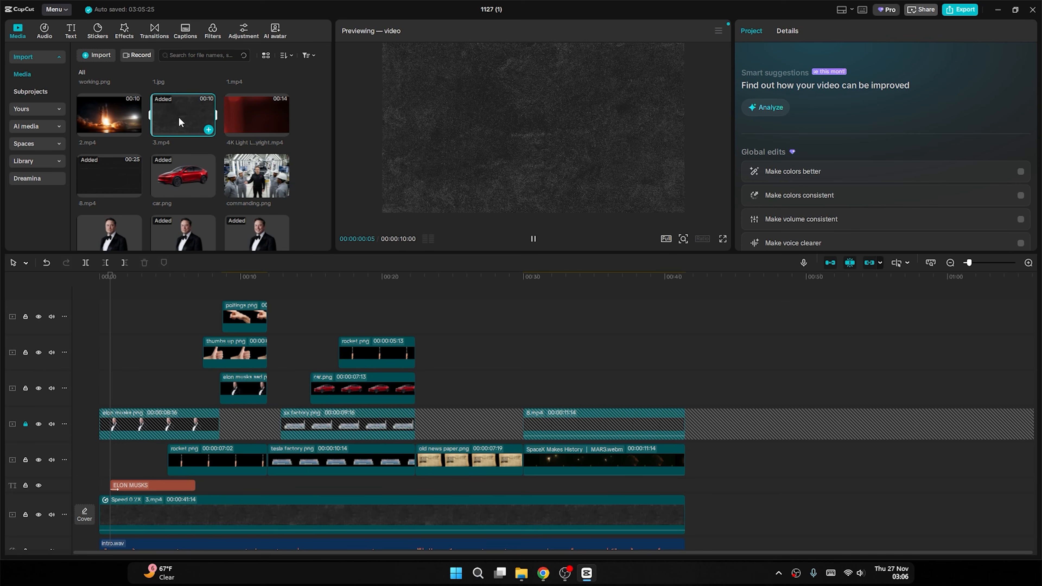
scroll(176, 183, down, 2)
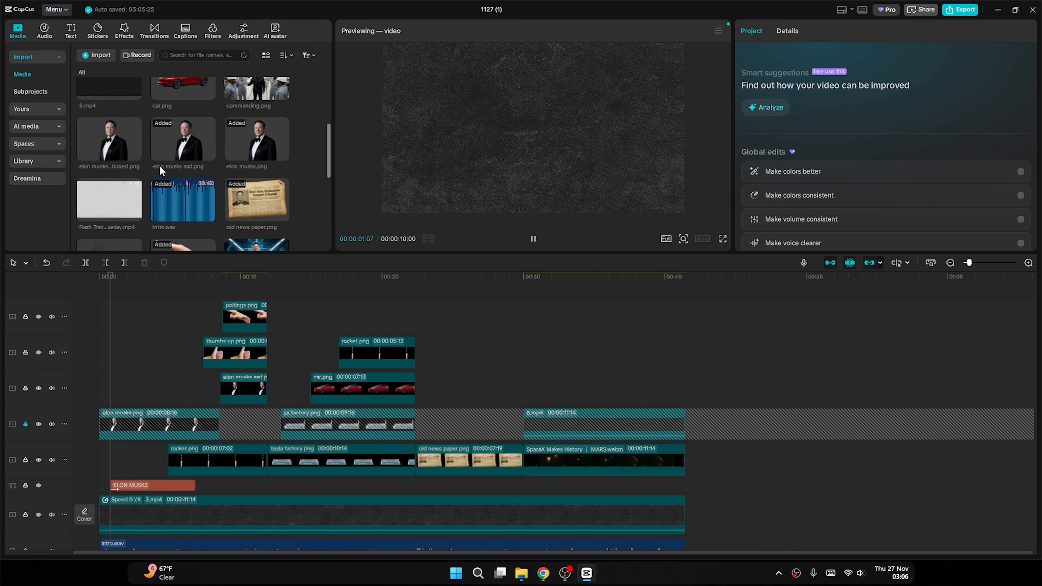
click(117, 190)
click(247, 144)
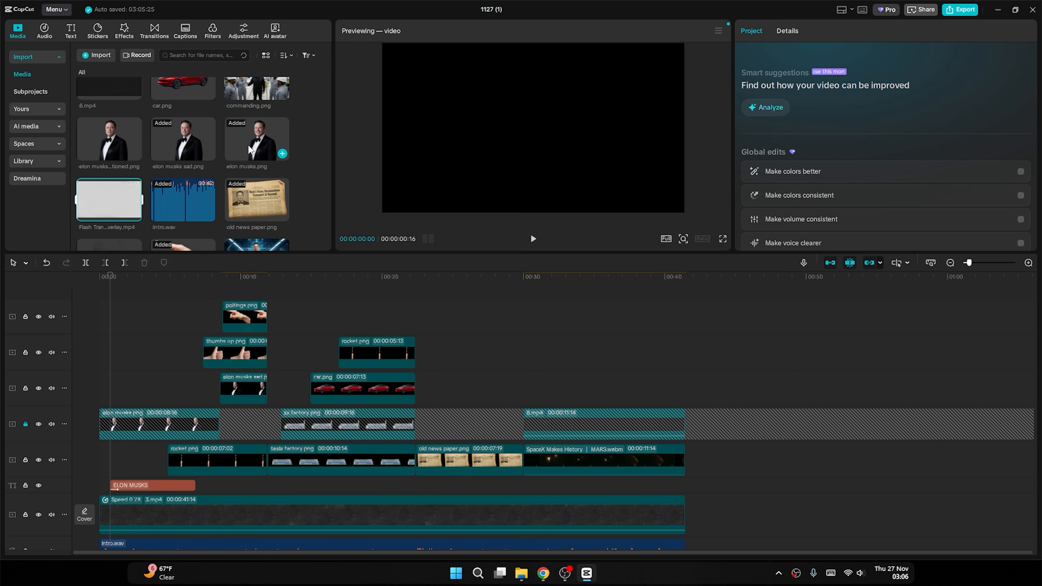
scroll(115, 219, down, 2)
click(130, 169)
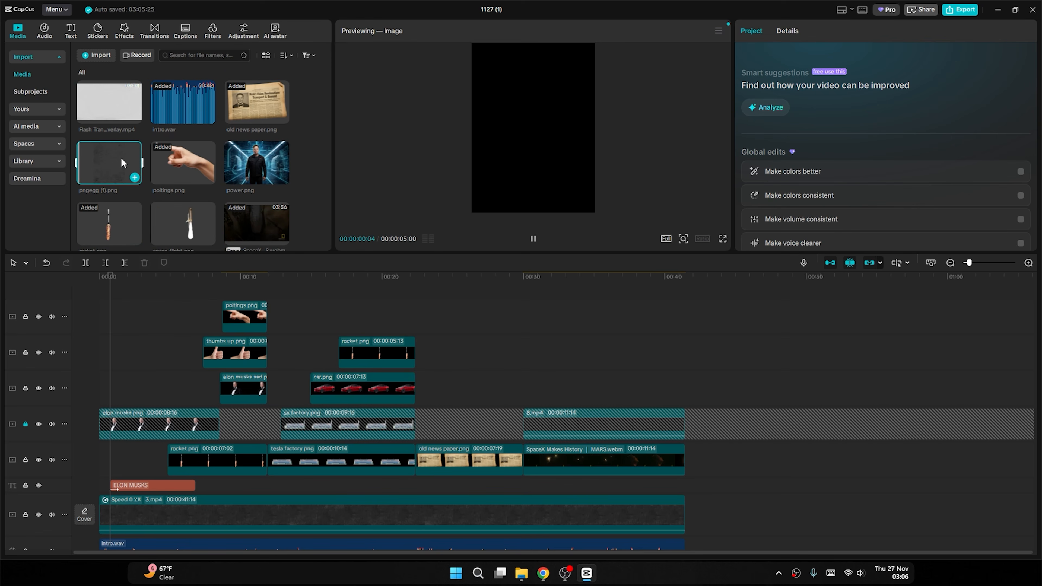
drag(135, 173, 100, 294)
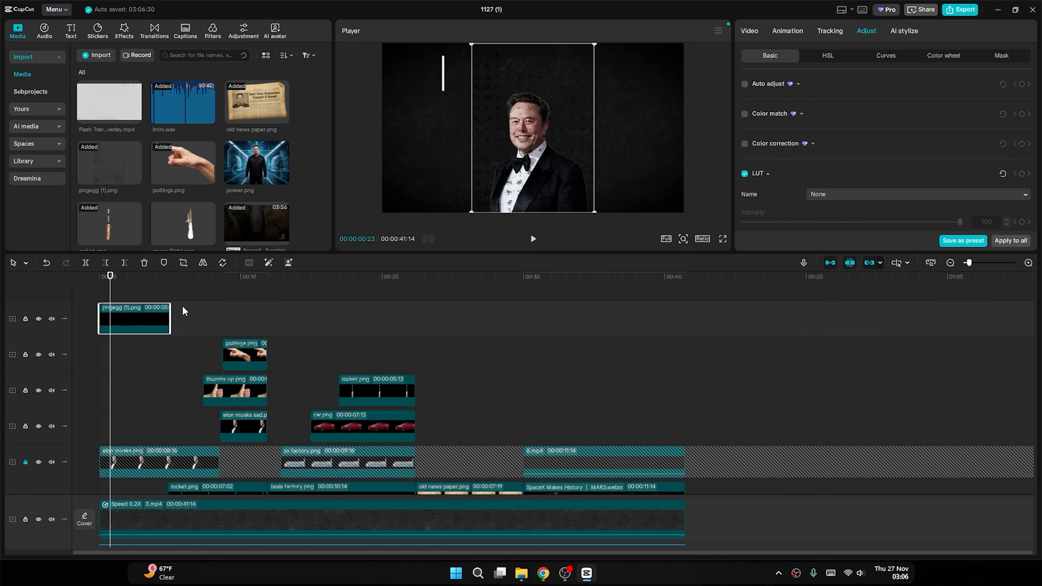
key(ctrl+z)
Add 1.jpg on a new top track at the start and extend it to 00:00:41:14, the full length of the sequence.
scroll(171, 168, down, 2)
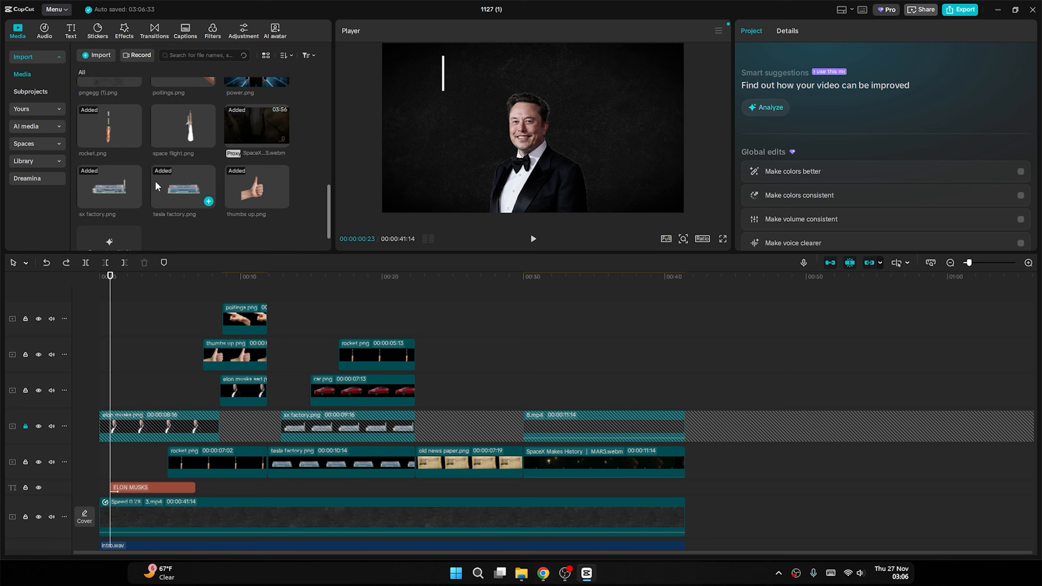
scroll(156, 189, up, 4)
scroll(175, 190, down, 5)
click(192, 113)
drag(192, 112, 95, 295)
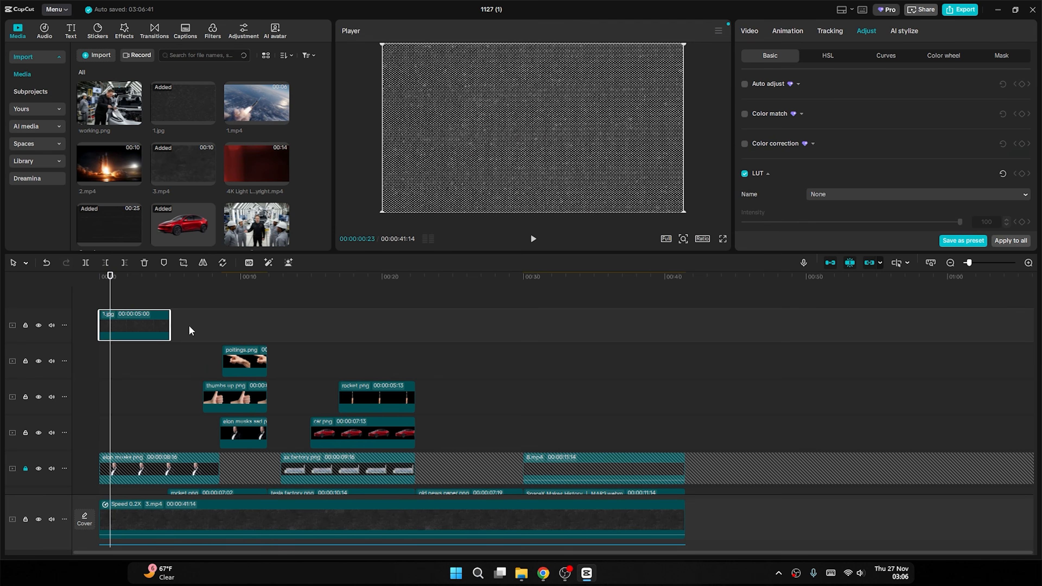
drag(168, 323, 681, 372)
Set the blend mode of the 1.jpg overlay to Soft light and its opacity to 43%.
drag(166, 287, 191, 277)
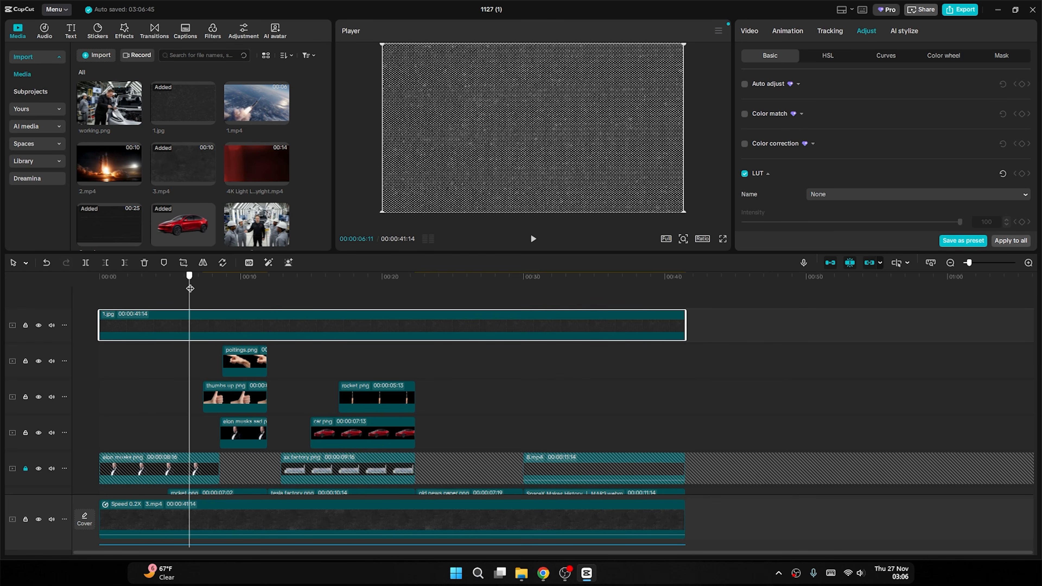
click(841, 194)
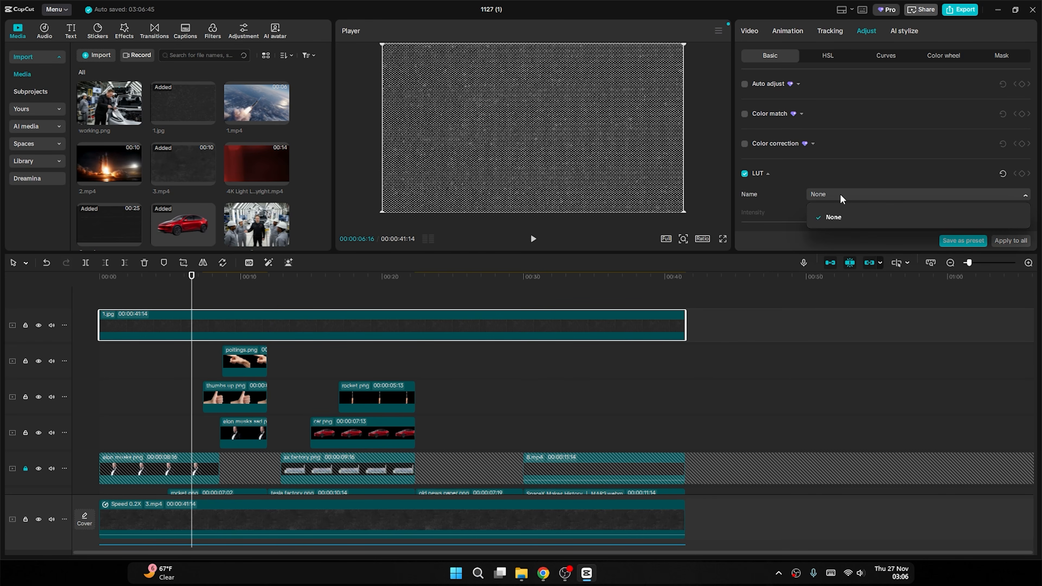
click(750, 31)
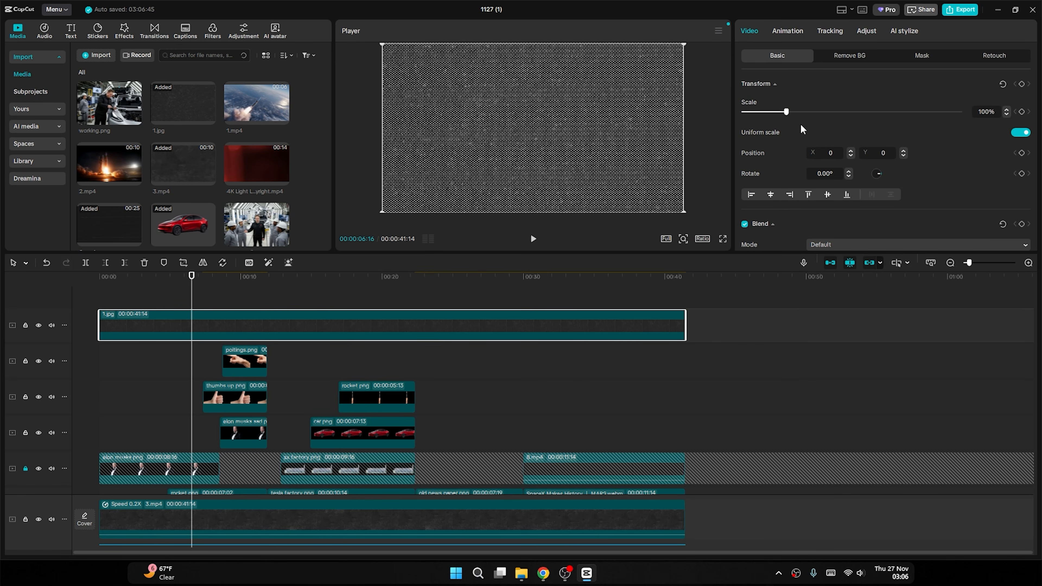
scroll(835, 167, down, 3)
click(850, 142)
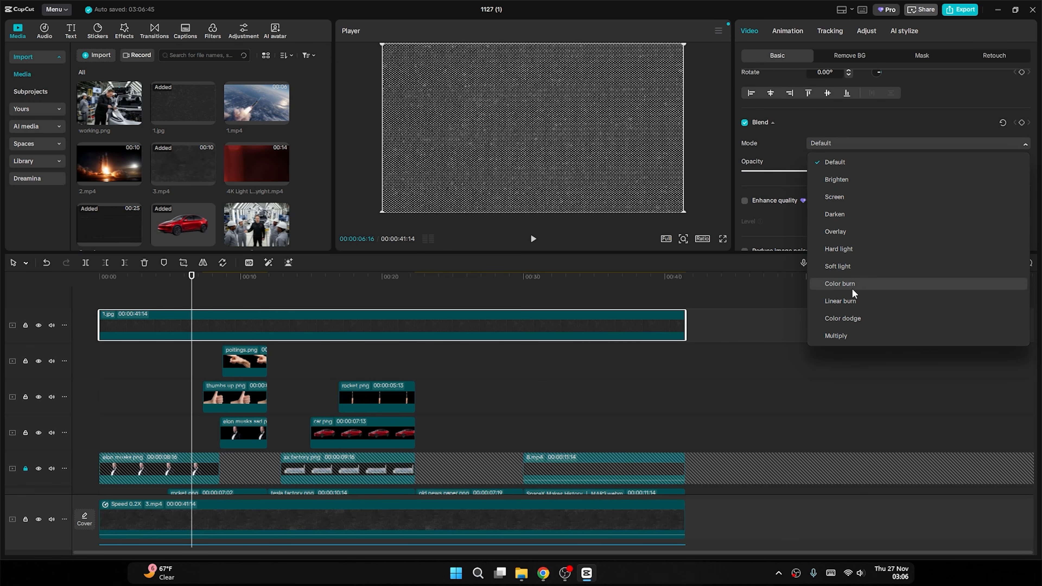
click(838, 197)
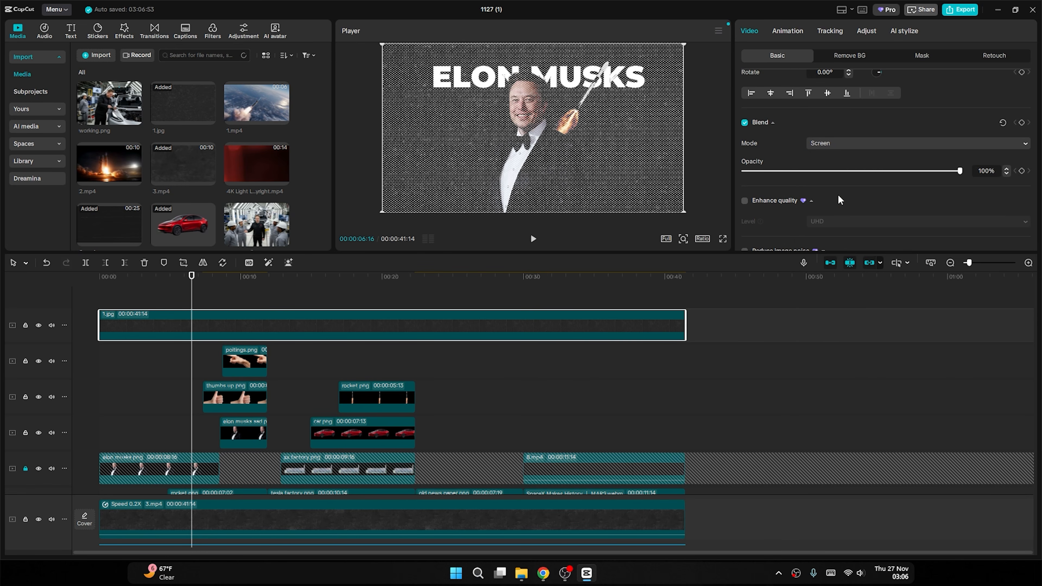
click(858, 146)
click(846, 268)
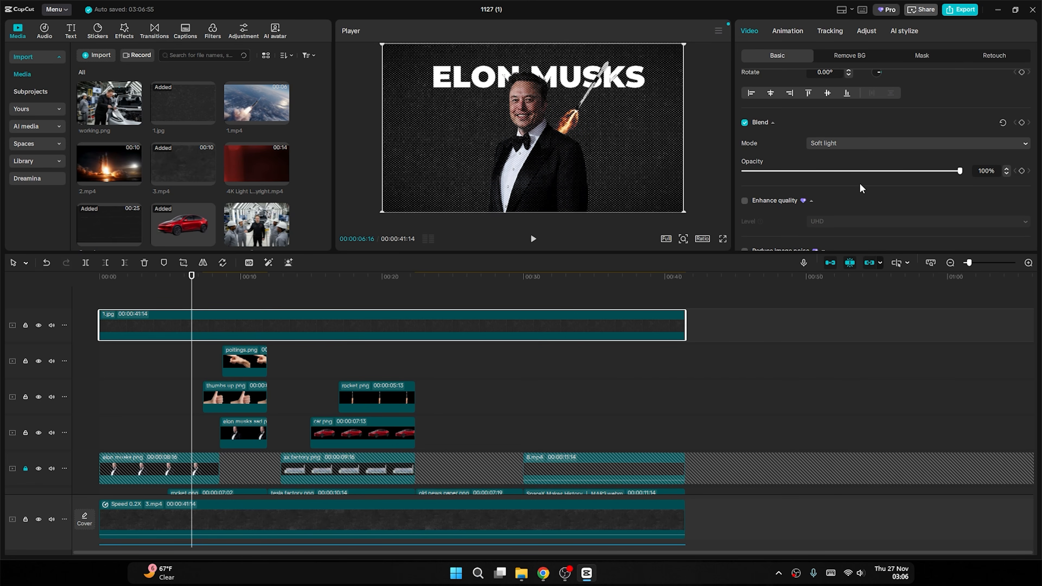
drag(840, 171, 834, 170)
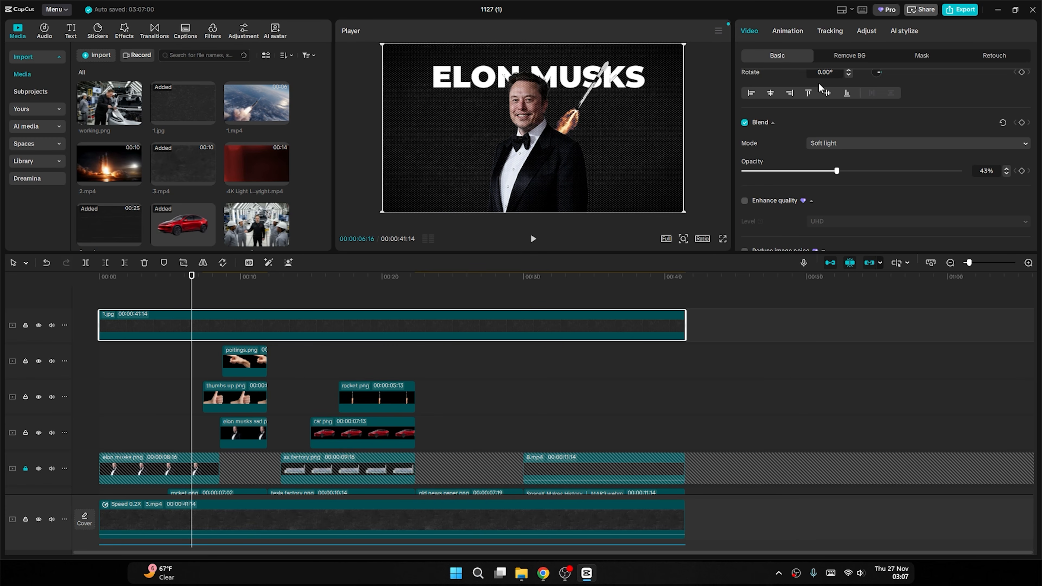
Add a vignette of 18 to the 1.jpg overlay.
click(865, 33)
scroll(830, 170, down, 5)
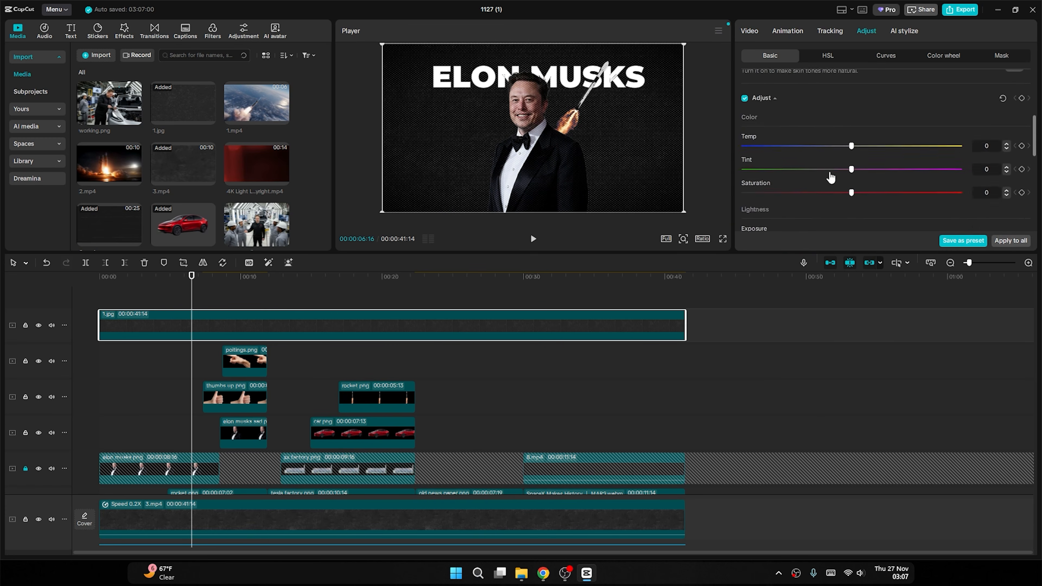
scroll(834, 187, down, 3)
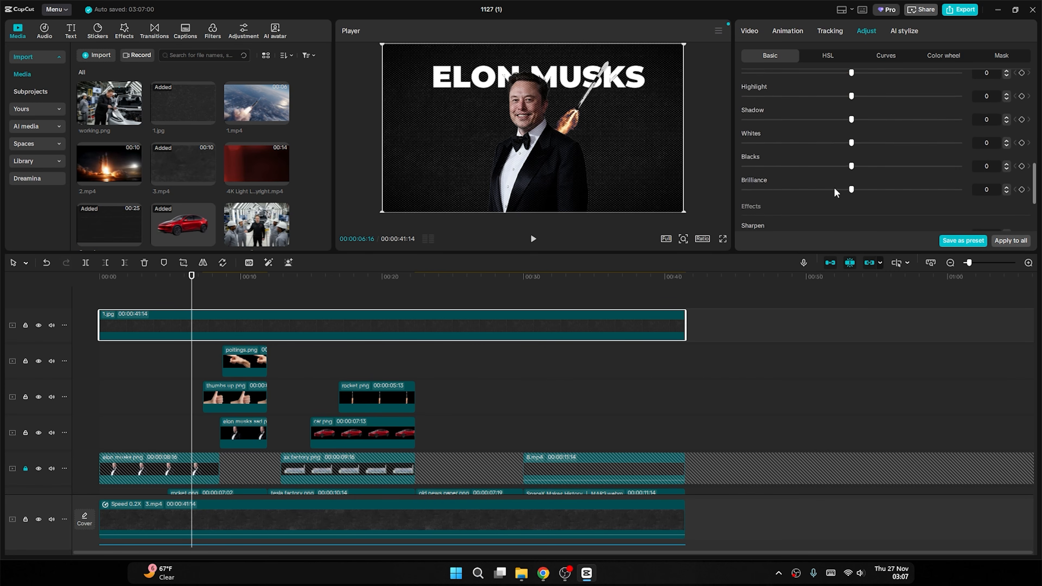
scroll(836, 189, down, 1)
drag(851, 225, 890, 228)
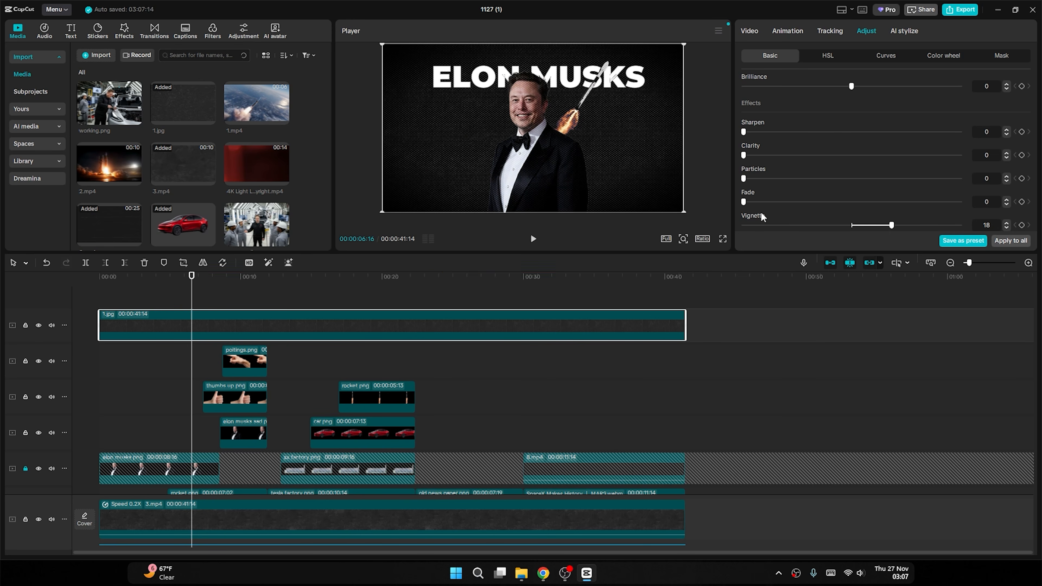
Play the sequence from the beginning to check the texture overlay and vignette.
drag(165, 280, 71, 283)
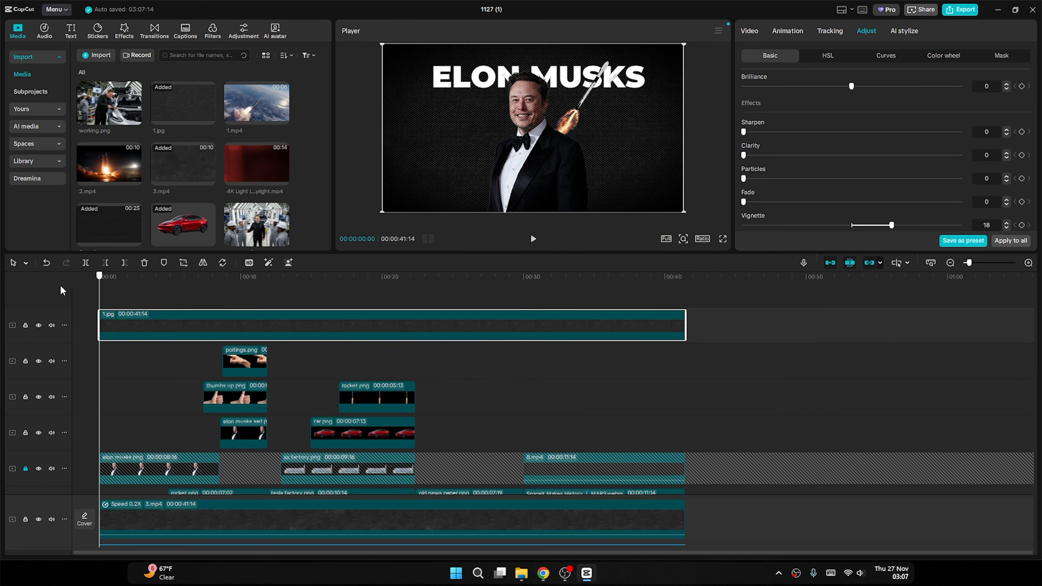
key(space)
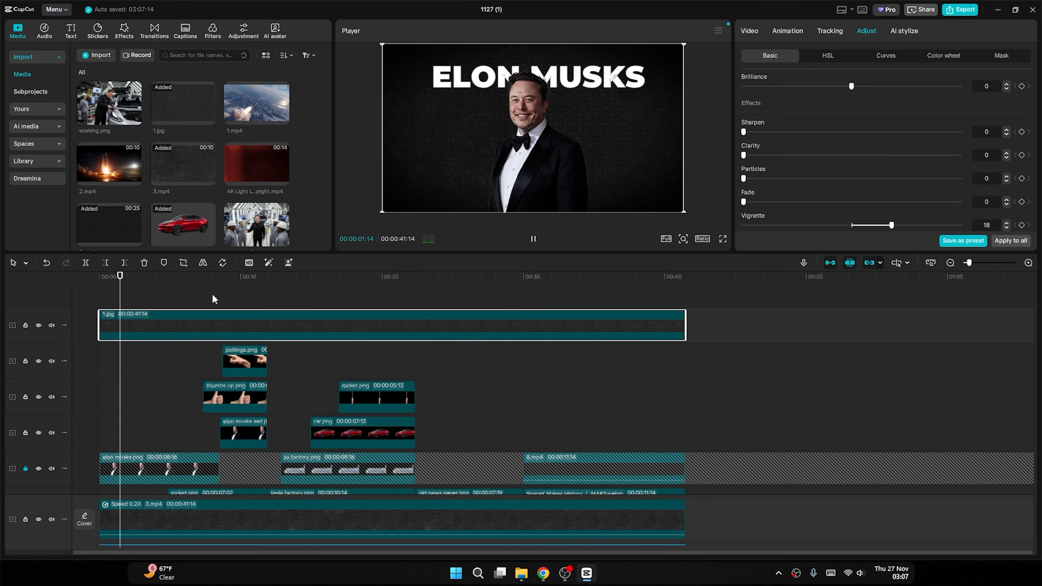
key(space)
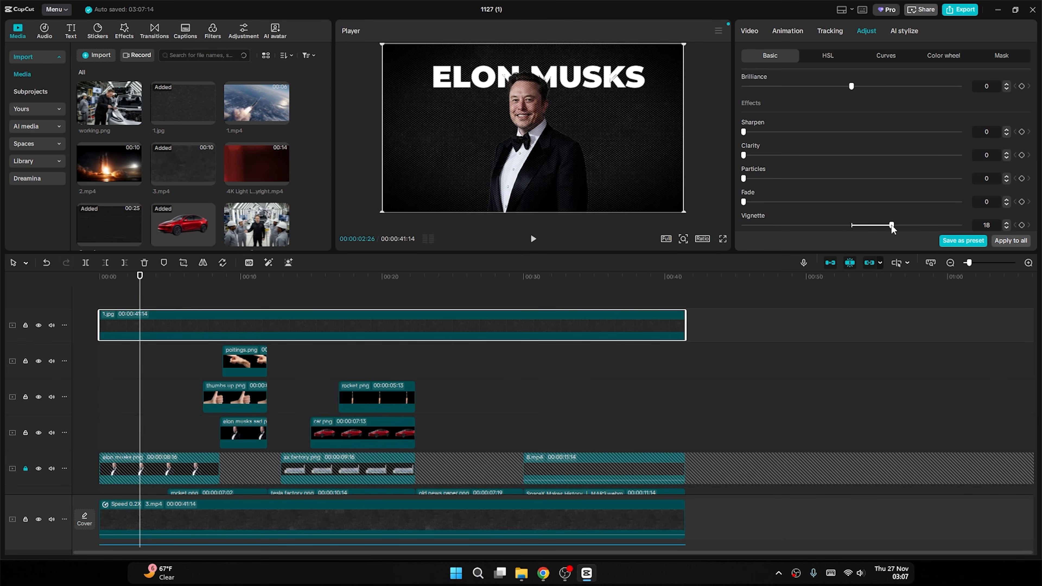
Fine-tune the 1.jpg overlay's vignette and lower its opacity to 12%, checking the texture in a full-screen preview.
drag(892, 225, 894, 226)
click(756, 30)
scroll(849, 197, down, 2)
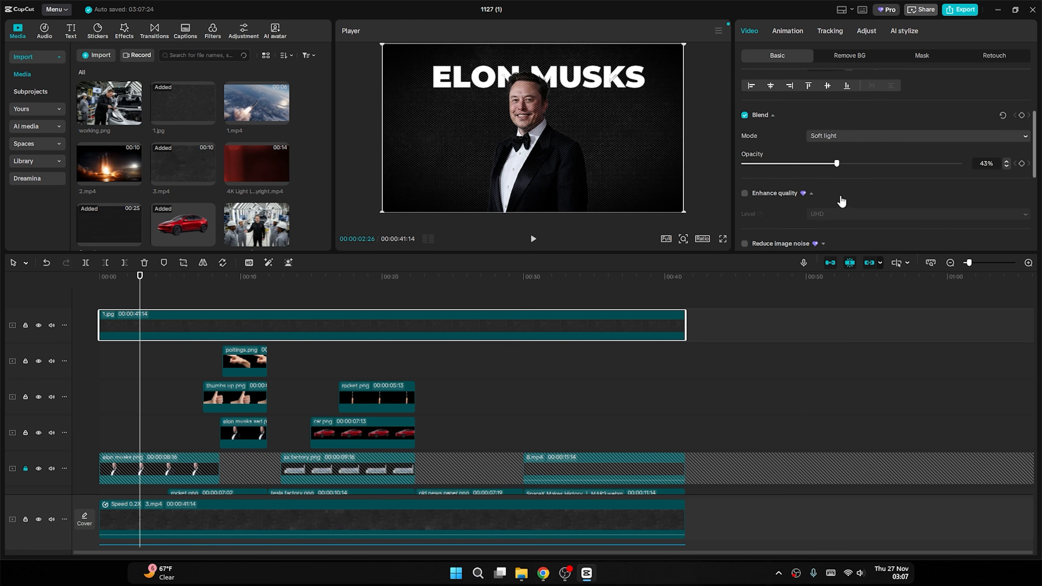
drag(838, 163, 806, 165)
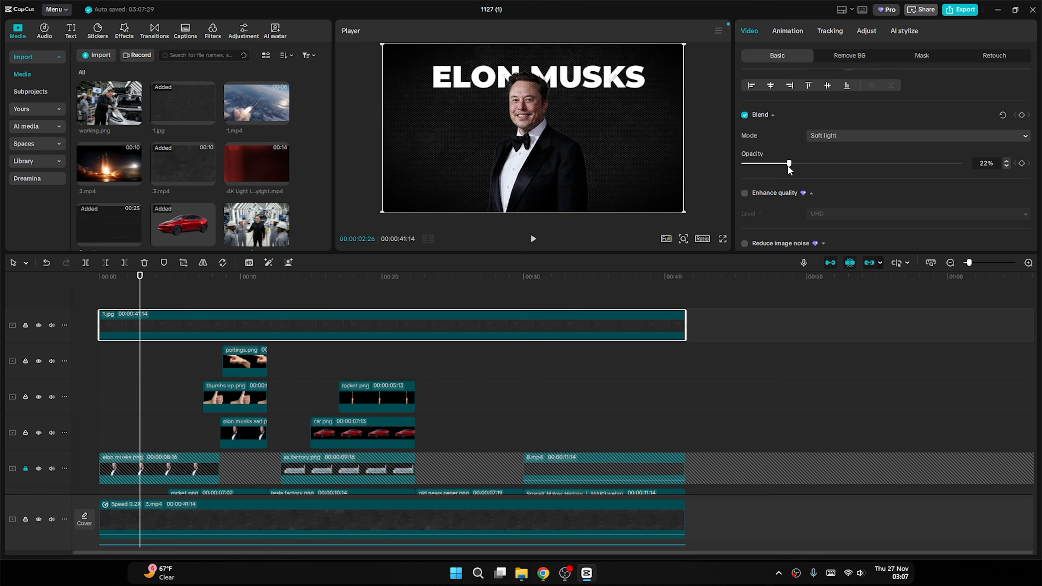
drag(795, 165, 793, 164)
click(722, 239)
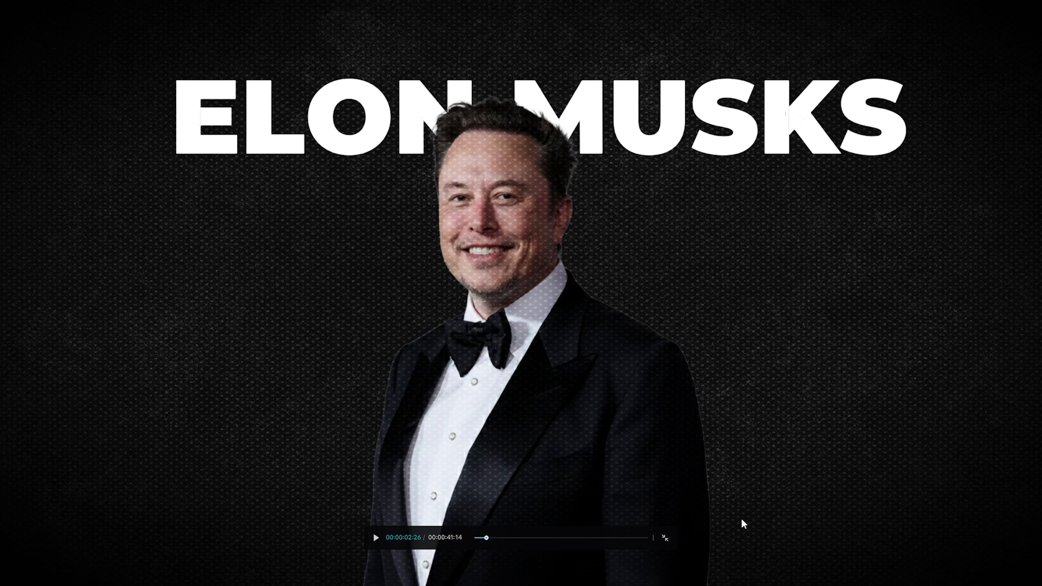
click(665, 538)
drag(792, 166, 769, 166)
click(723, 240)
click(666, 538)
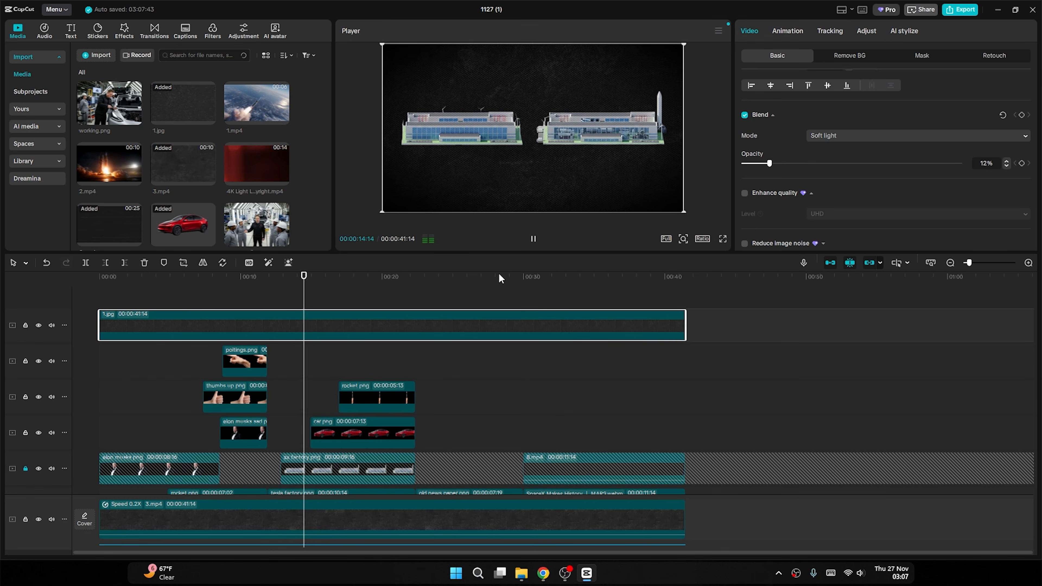
key(space)
Place a copy of the ELON MUSKS text clip at 00:00:14:28, where the car clip begins, and play its entrance.
scroll(386, 364, down, 3)
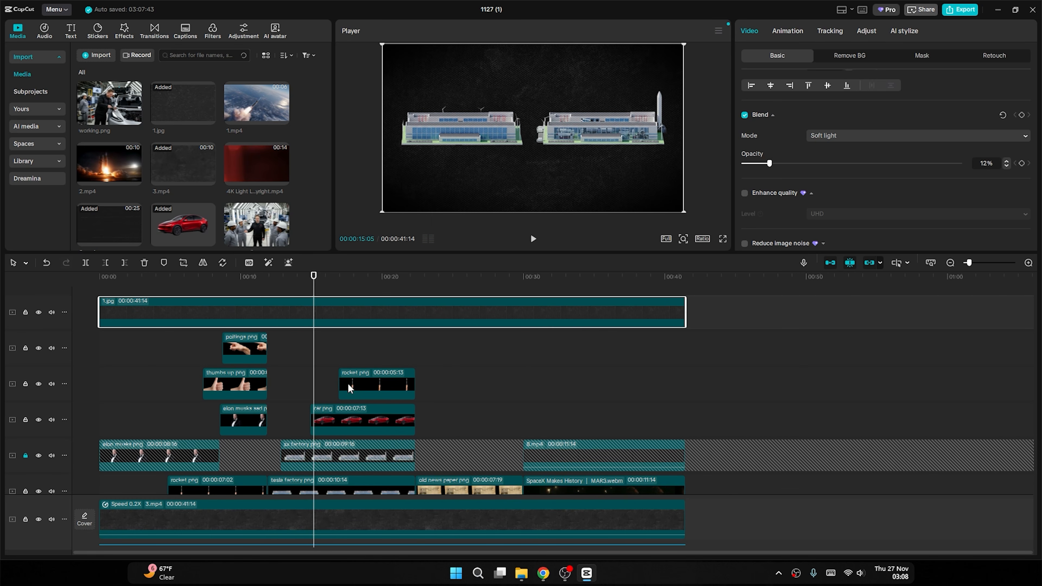
mouse_move(315, 284)
mouse_down()
mouse_move(277, 285)
mouse_move(322, 288)
mouse_move(303, 292)
mouse_move(311, 303)
mouse_up()
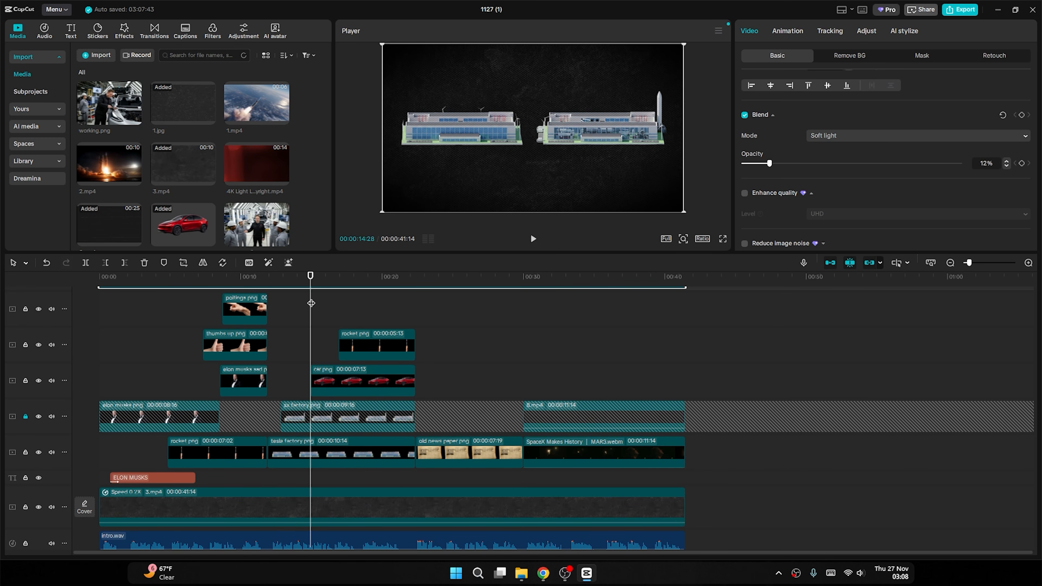
click(146, 477)
drag(158, 476, 344, 481)
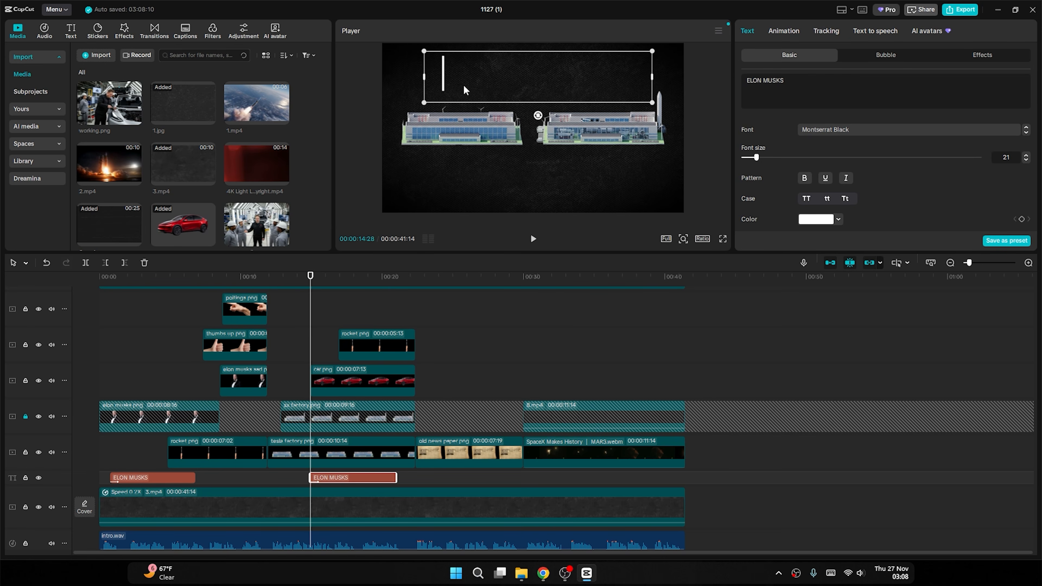
key(space)
key(space)
click(485, 76)
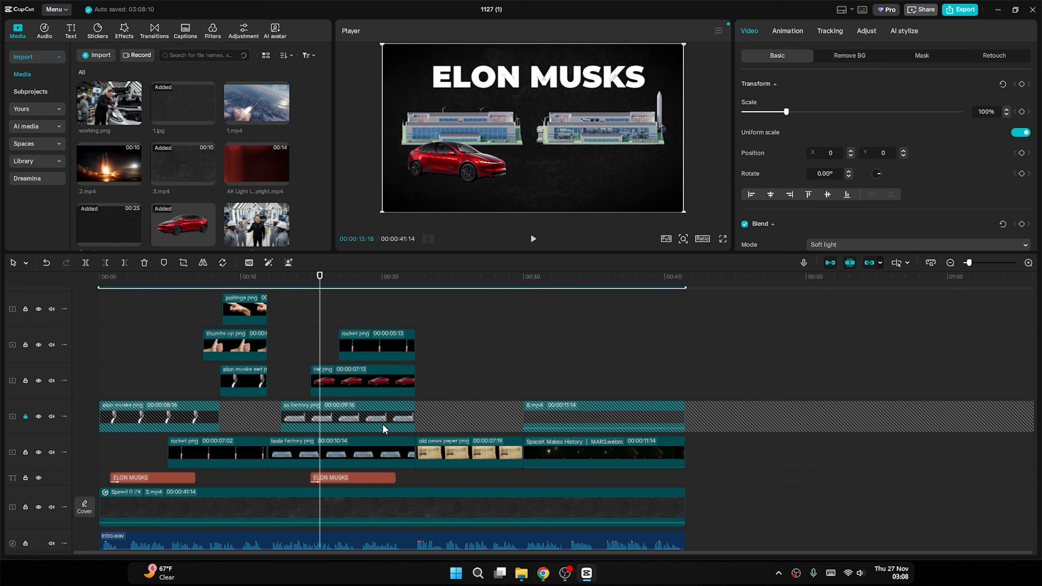
click(357, 480)
click(492, 78)
click(354, 476)
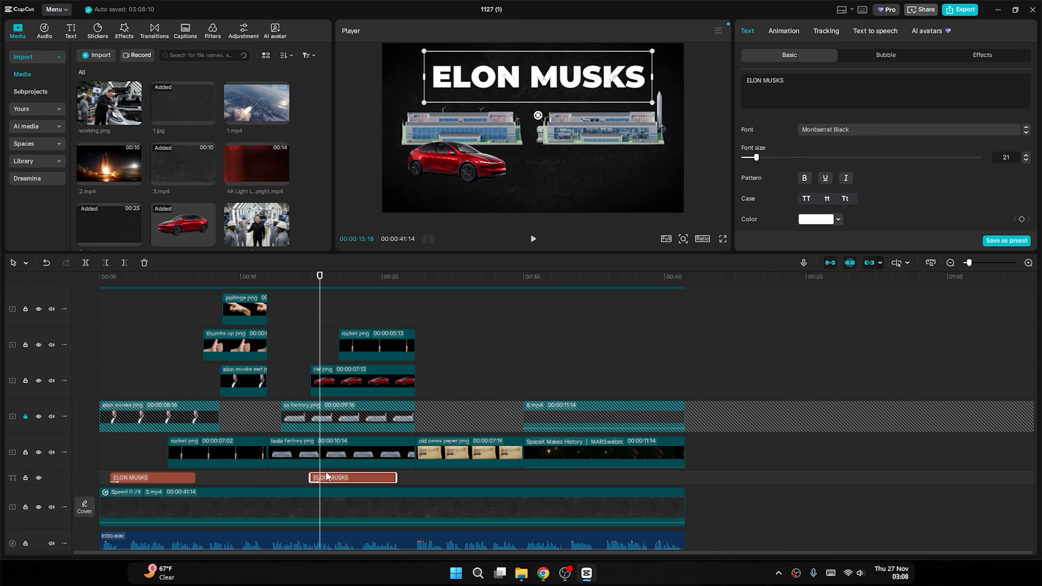
Lock the remaining image tracks holding the tesla factory, car, thumbs up and pointing clips, leaving the title track editable.
click(26, 452)
click(26, 381)
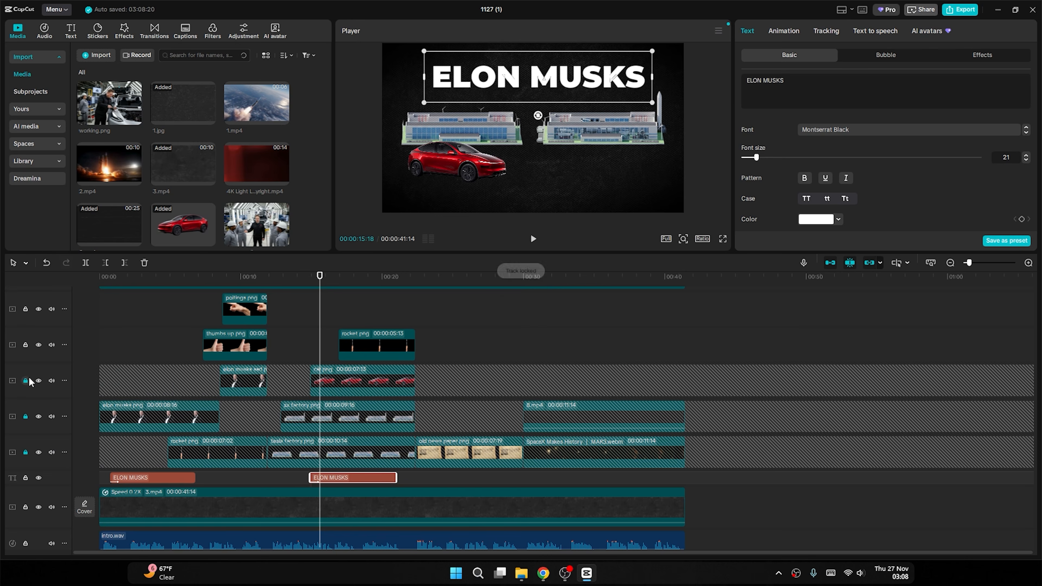
click(25, 345)
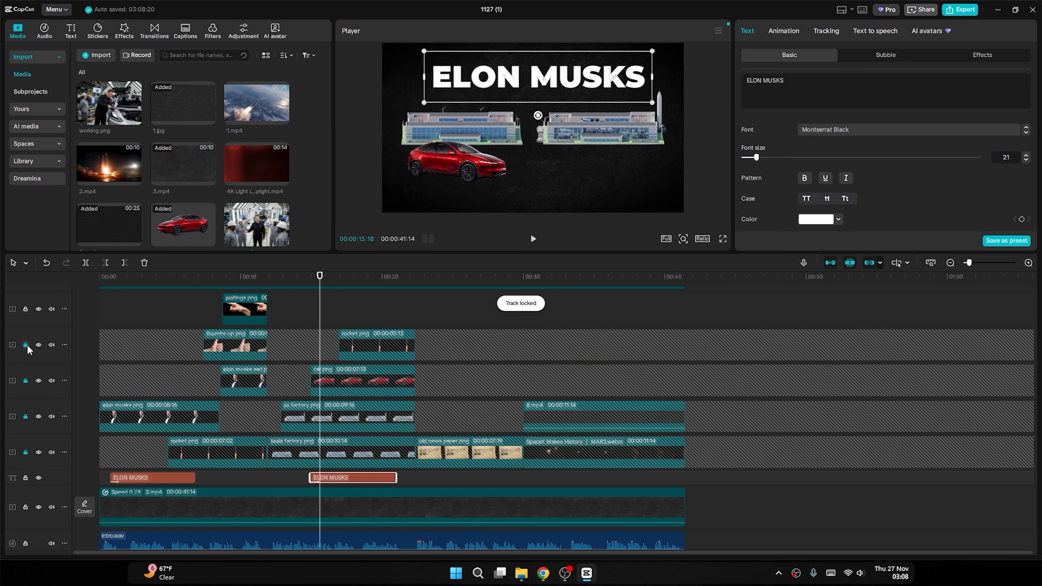
click(530, 84)
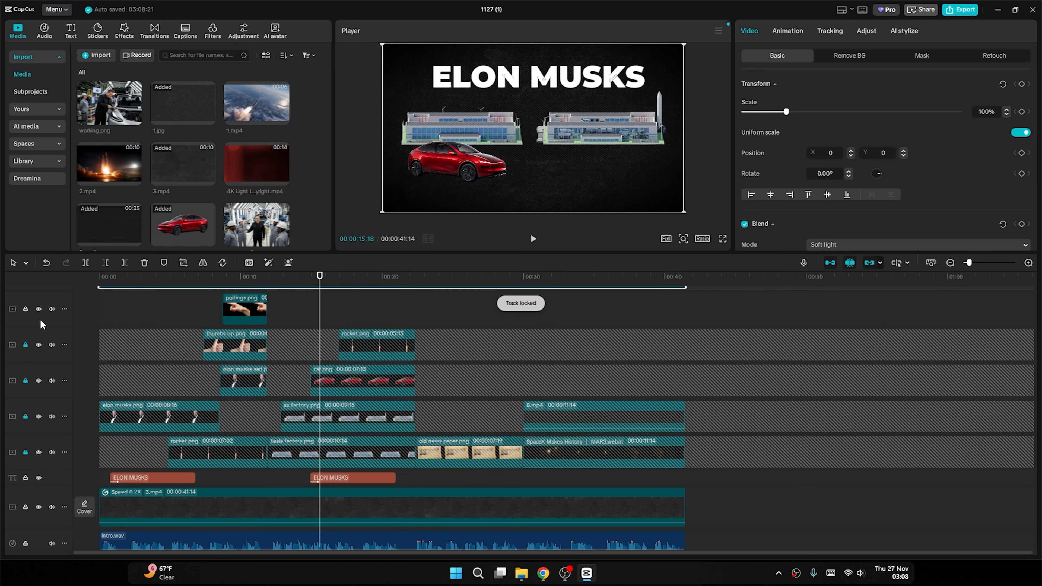
click(39, 308)
click(38, 309)
click(25, 309)
Change the second ELON MUSKS title, over the car clip, to read TESLA and set its font size to 18.
click(336, 484)
click(482, 84)
click(343, 483)
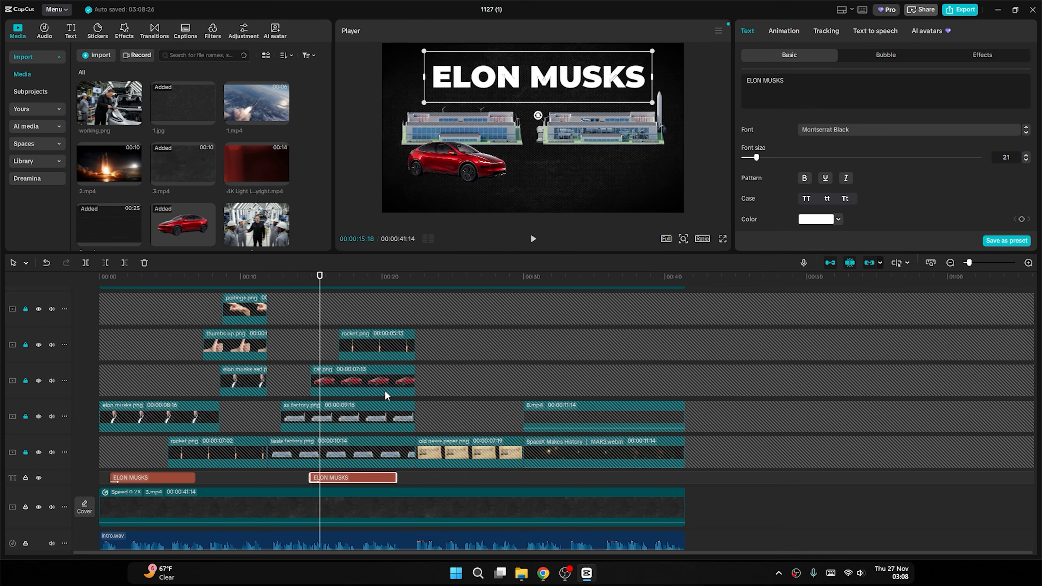
drag(781, 83, 745, 80)
text(TESLA)
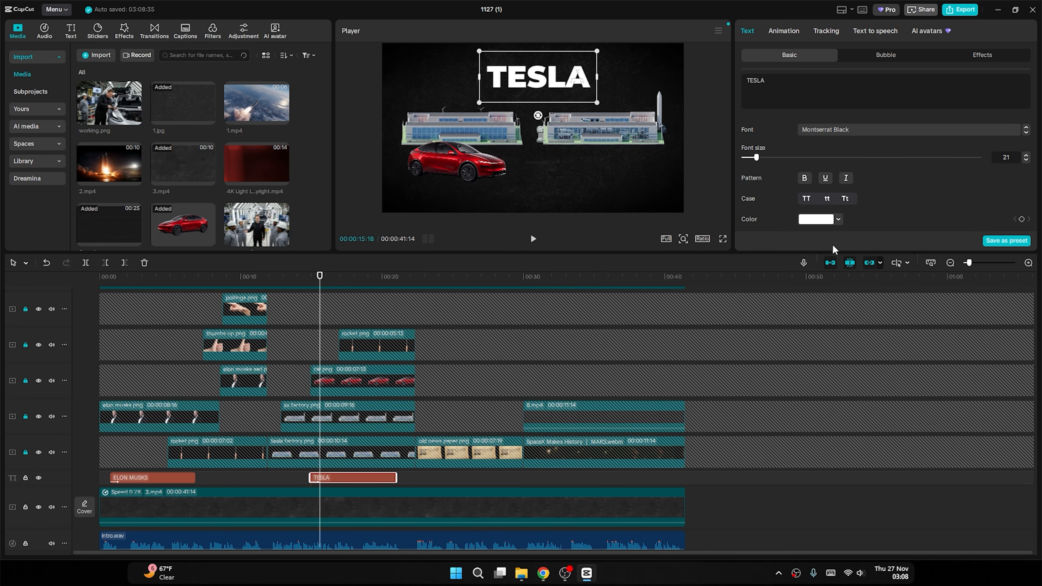
drag(756, 159, 755, 159)
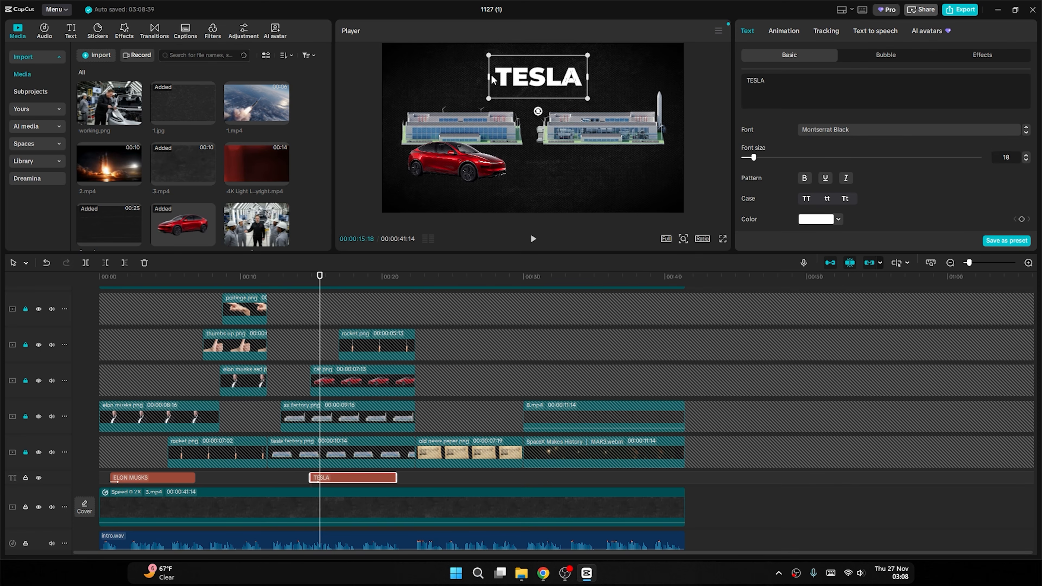
Return to the factory scene at 00:00:15:20 and reposition the TESLA title directly above the left factory.
click(810, 478)
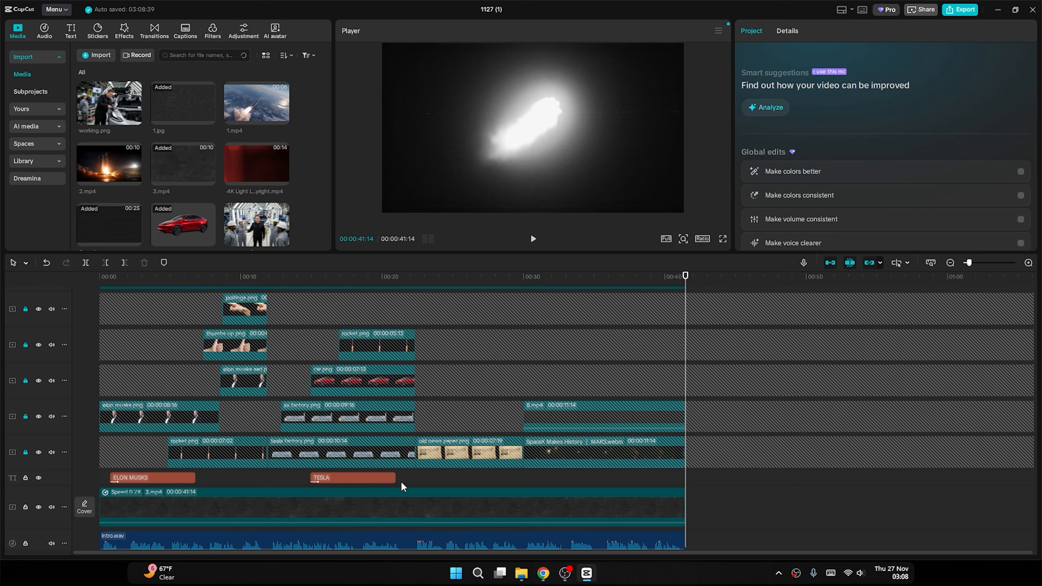
click(321, 302)
click(350, 479)
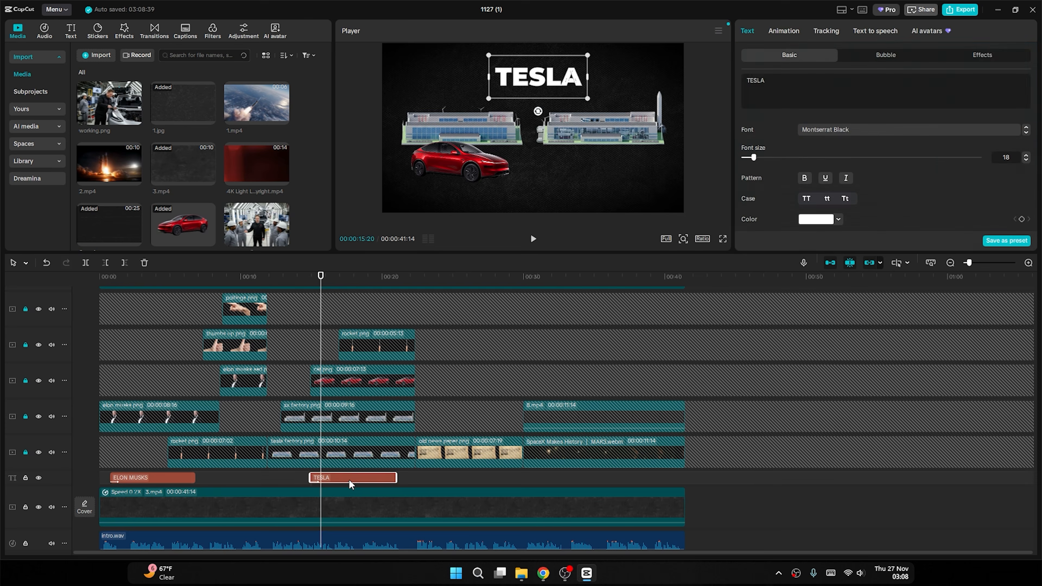
drag(531, 82, 454, 93)
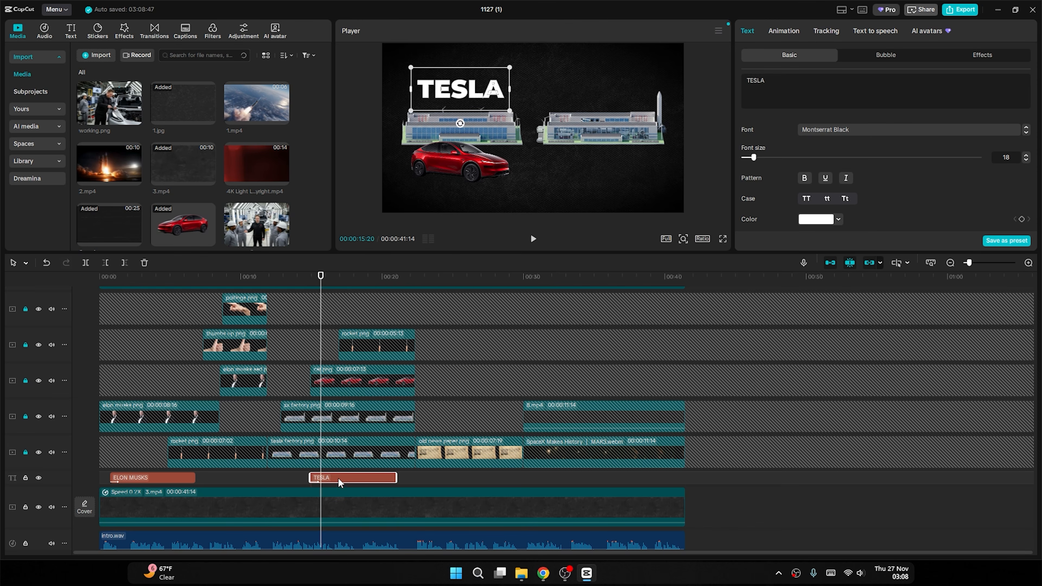
Duplicate the TESLA title onto its own track, starting shortly before the rocket clip, and position it above the right factory.
key(ctrl+c)
key(ctrl+v)
drag(354, 473, 366, 477)
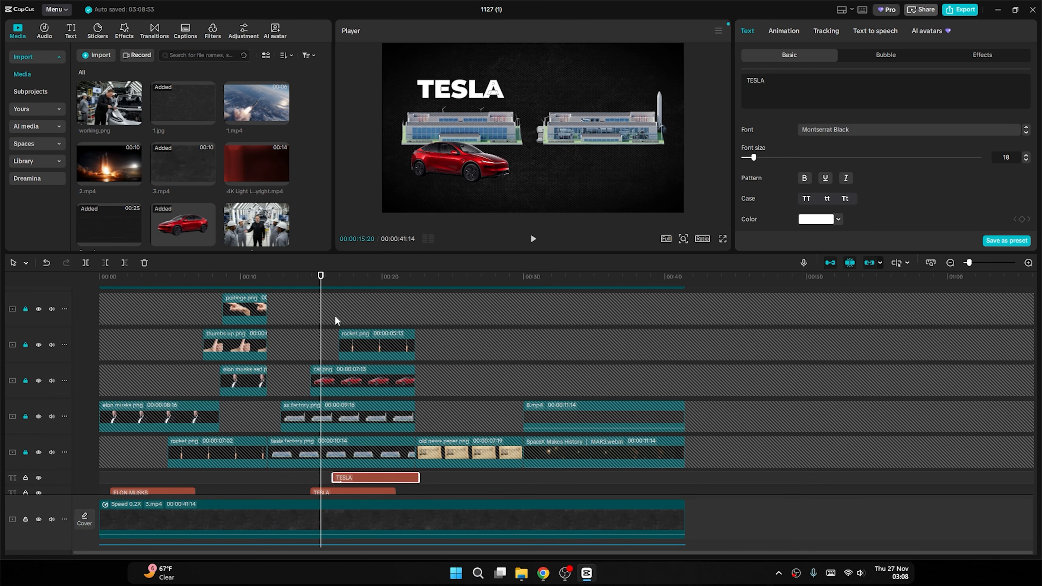
drag(321, 282, 361, 283)
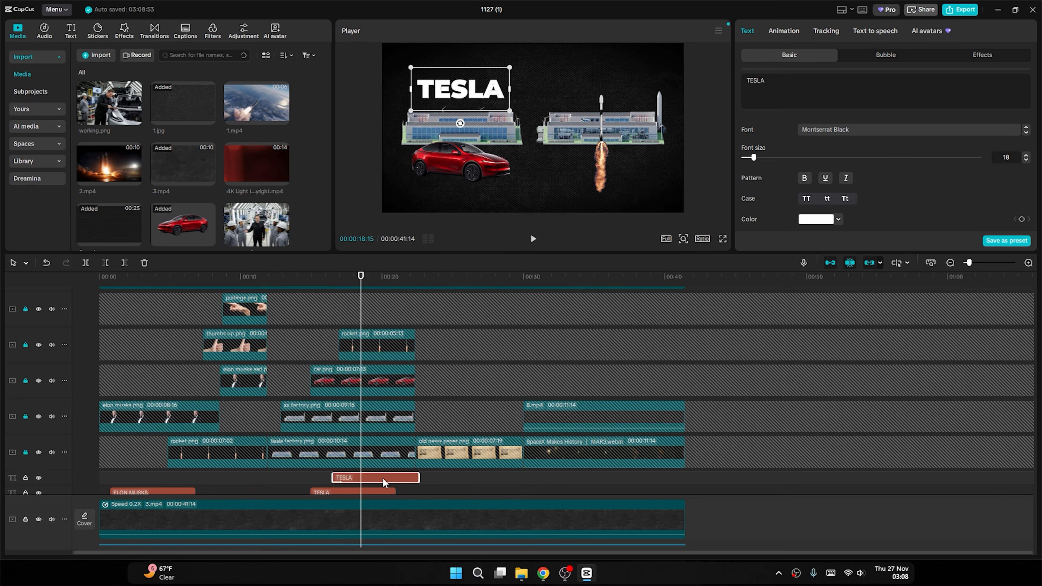
drag(473, 94, 606, 89)
click(606, 89)
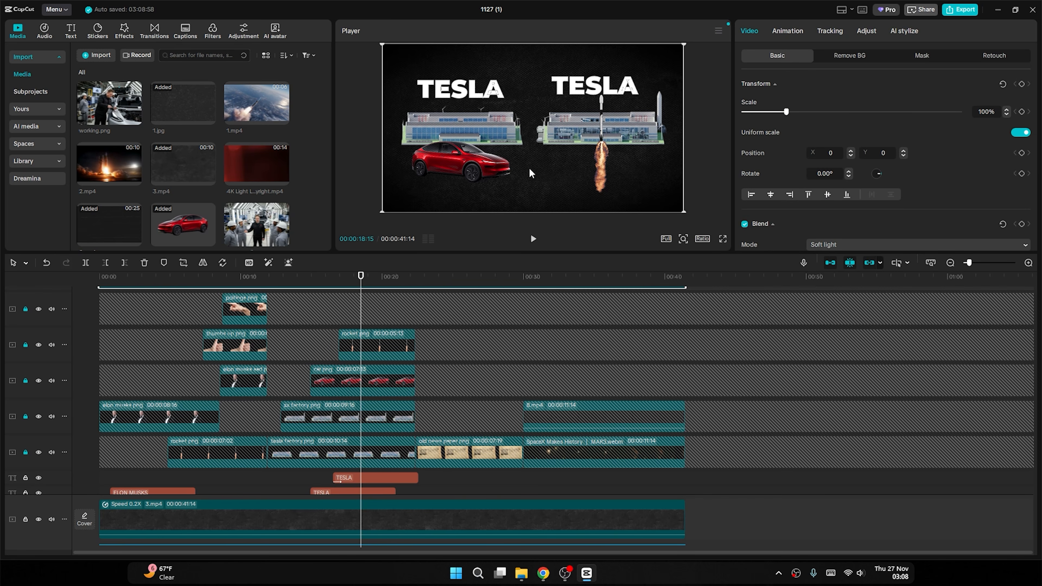
Change the title above the right factory to SpaceX at font size 16, adjust its position and play the factory scene.
click(391, 480)
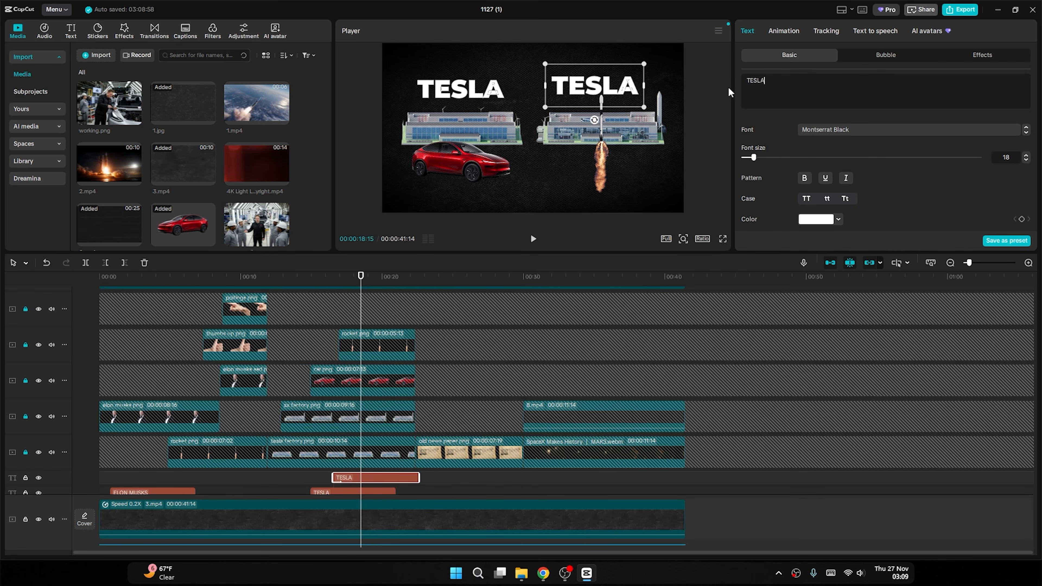
drag(773, 80, 739, 77)
text(S)
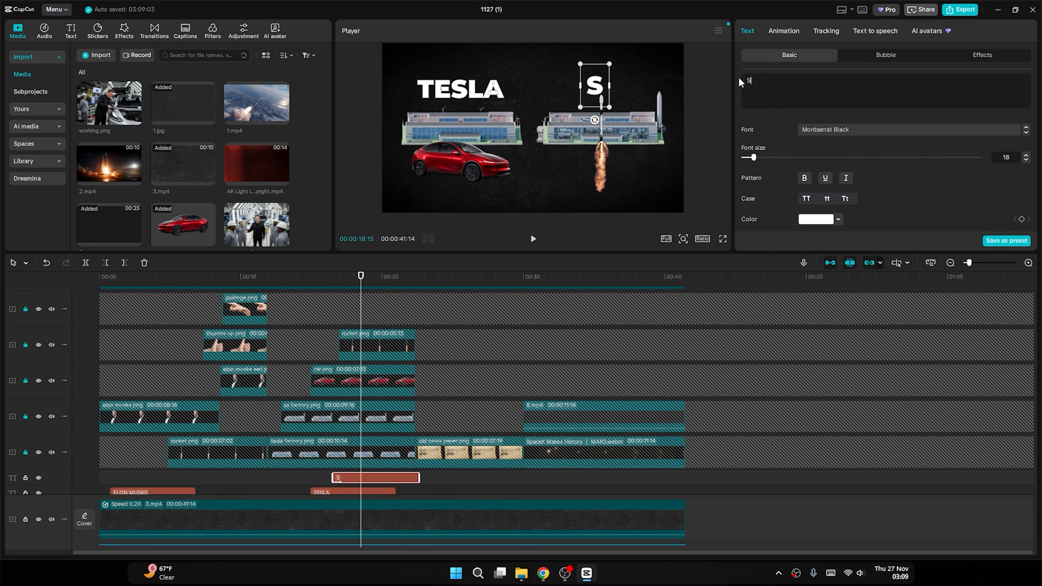
text(paceX)
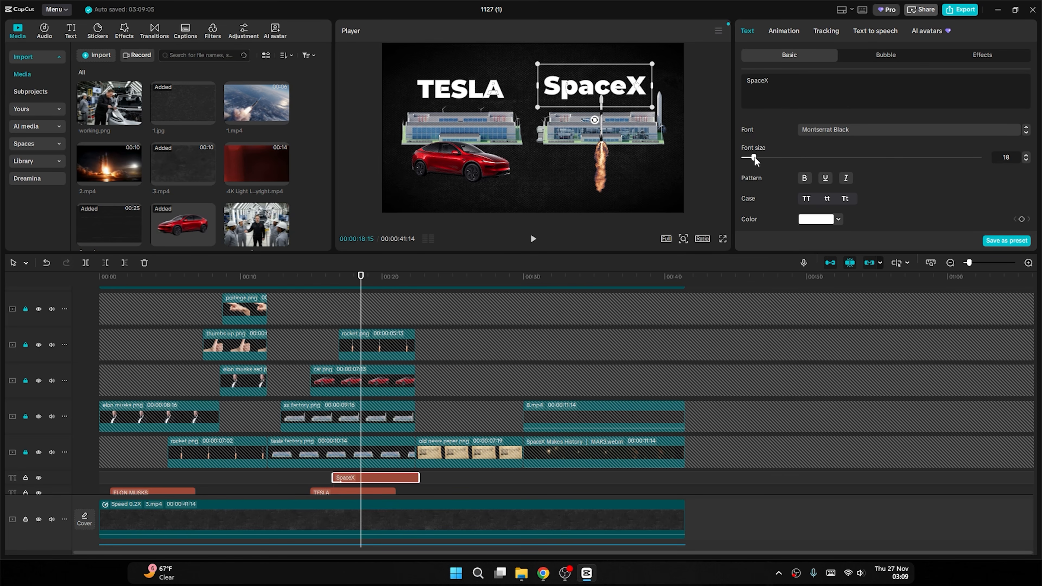
drag(755, 157, 752, 157)
drag(612, 91, 624, 88)
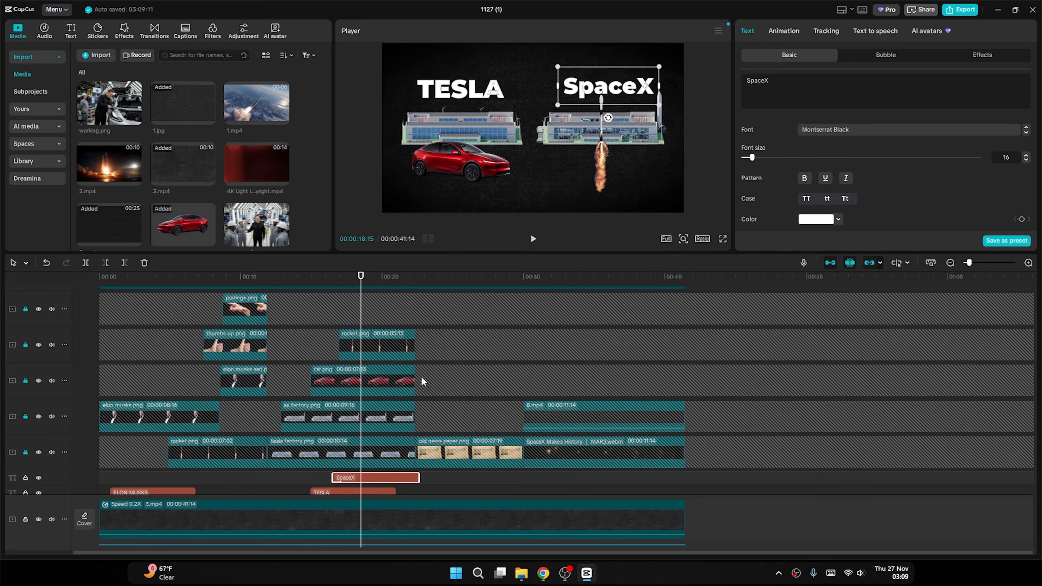
drag(316, 280, 295, 281)
key(space)
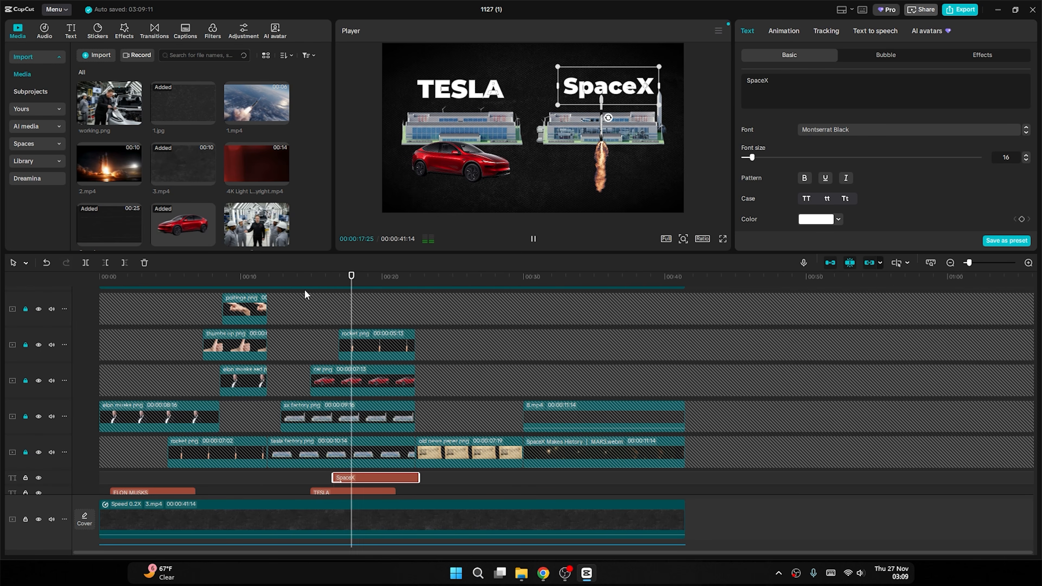
Adjust the ends of the TESLA and SpaceX titles to match the car and rocket clips, then play into the newspaper scene.
click(389, 492)
scroll(415, 498, down, 1)
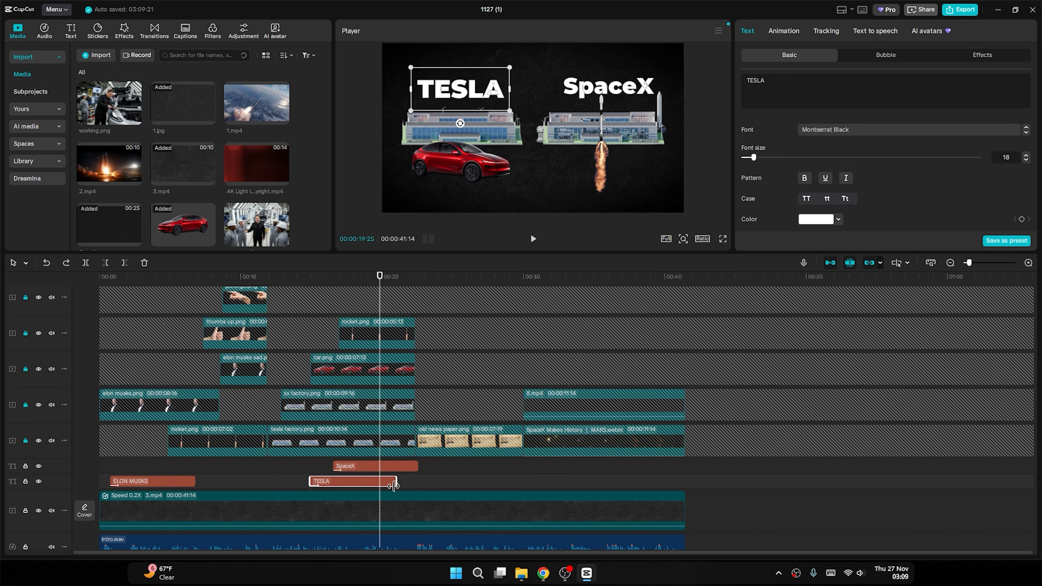
drag(396, 481, 416, 481)
click(414, 467)
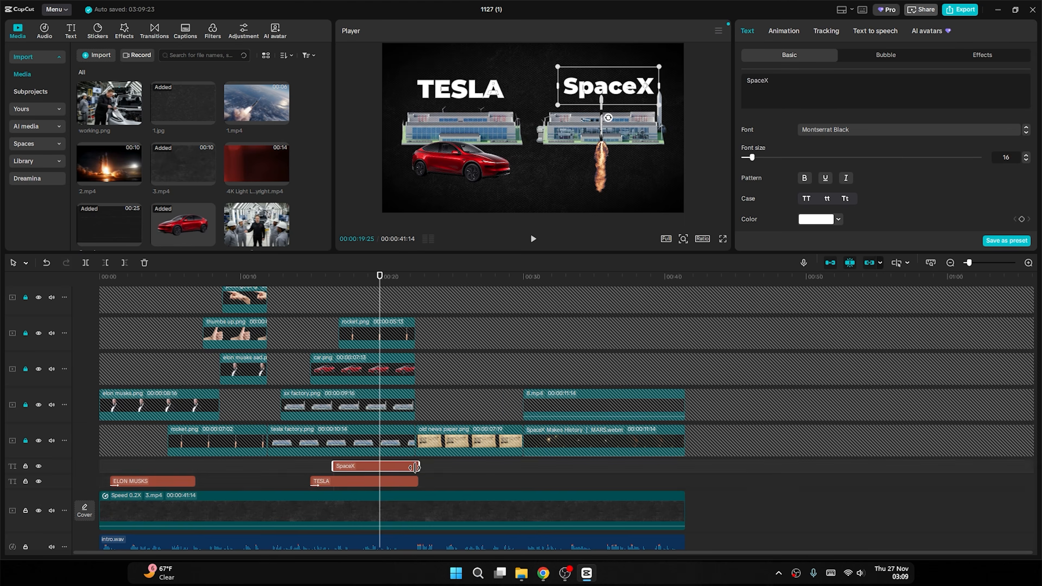
click(416, 483)
key(space)
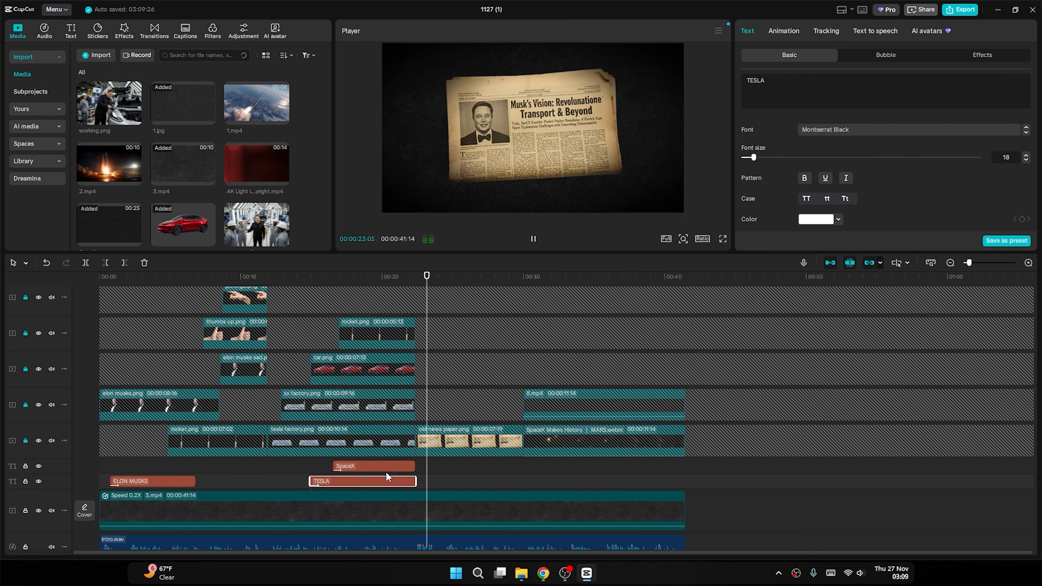
key(space)
Unlock all five locked image tracks.
click(25, 440)
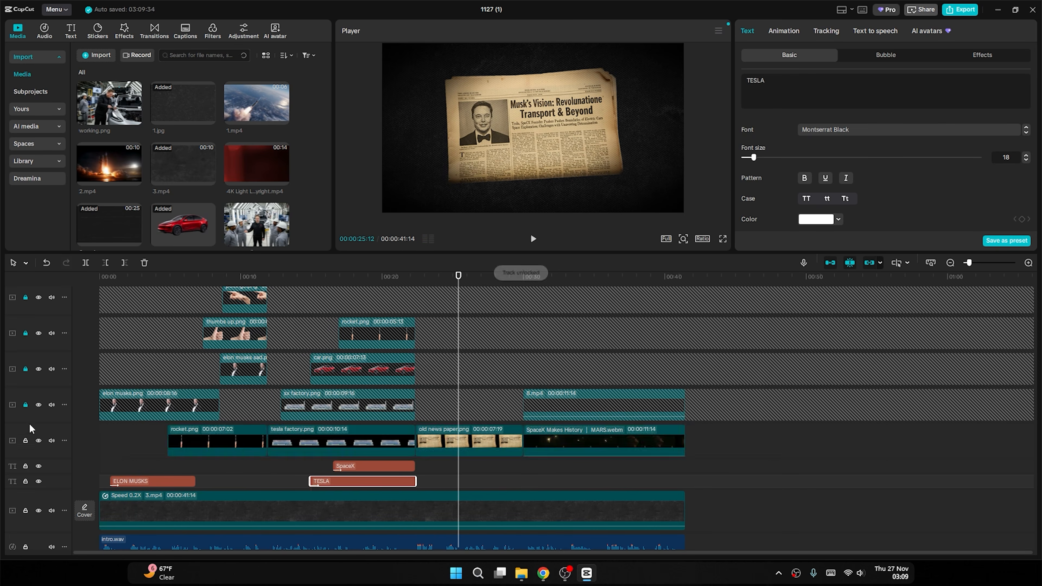
click(25, 404)
click(25, 368)
click(25, 333)
click(25, 297)
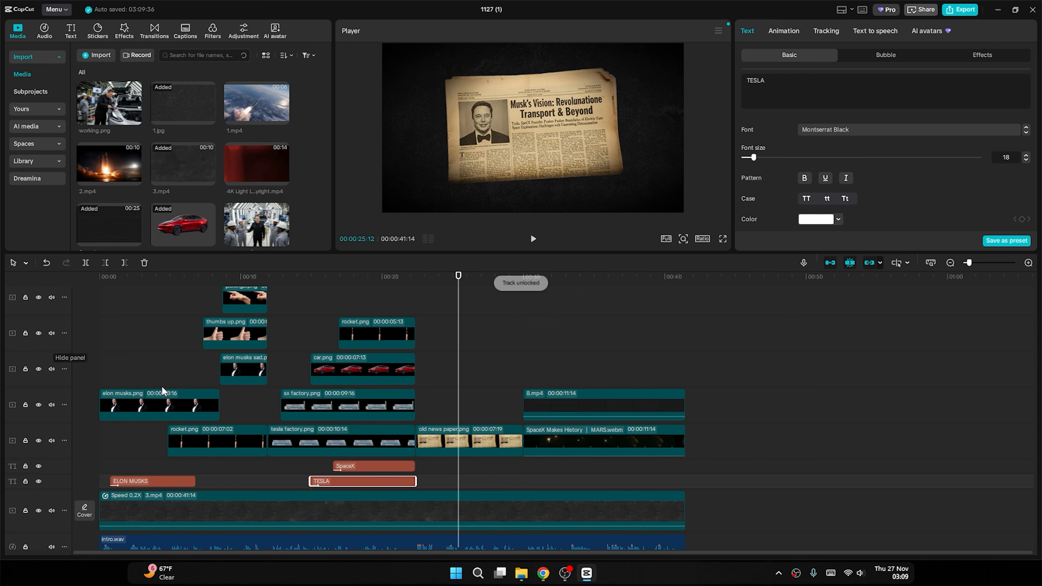
Add the 4K Light Leak video on a new track above the 1.jpg overlay, near the change from newspaper to SpaceX footage.
scroll(345, 382, up, 3)
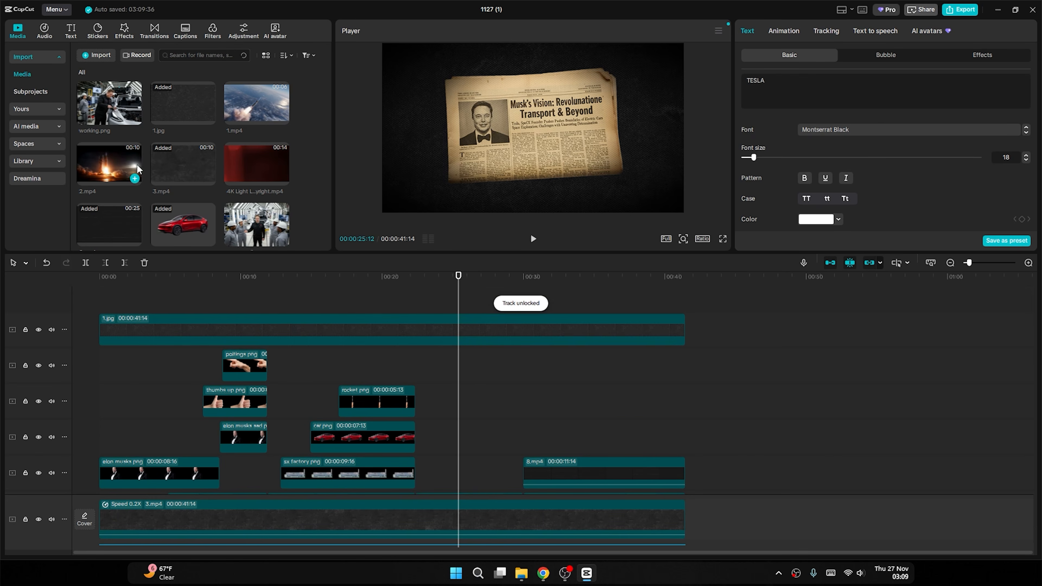
scroll(373, 357, down, 3)
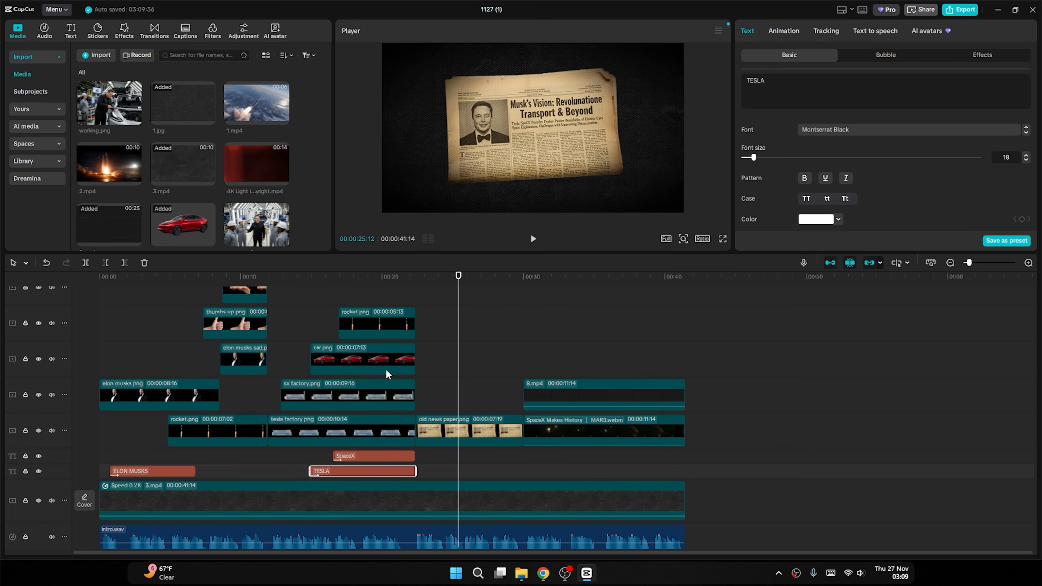
scroll(263, 390, up, 3)
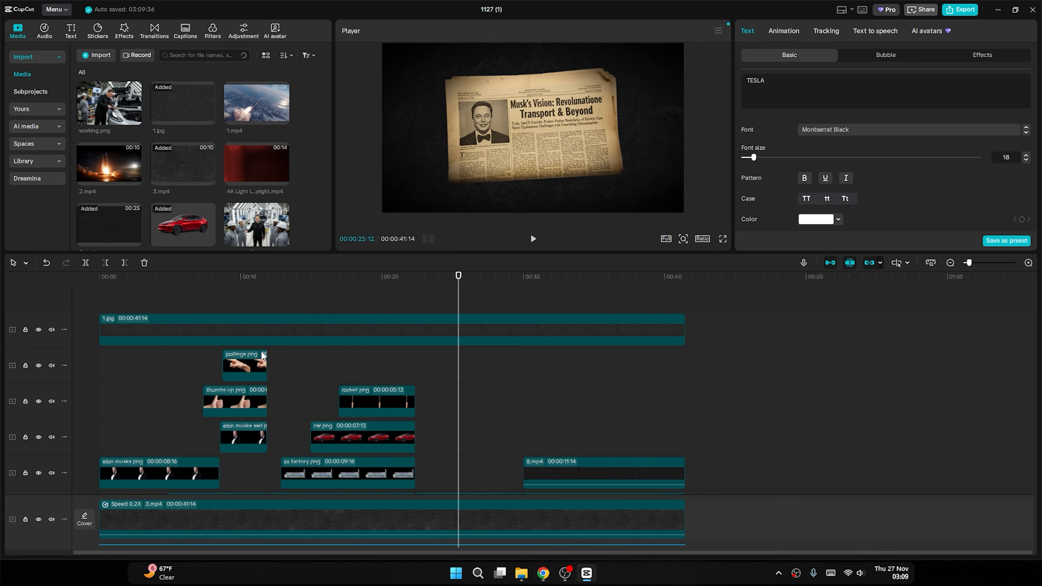
drag(155, 282, 92, 327)
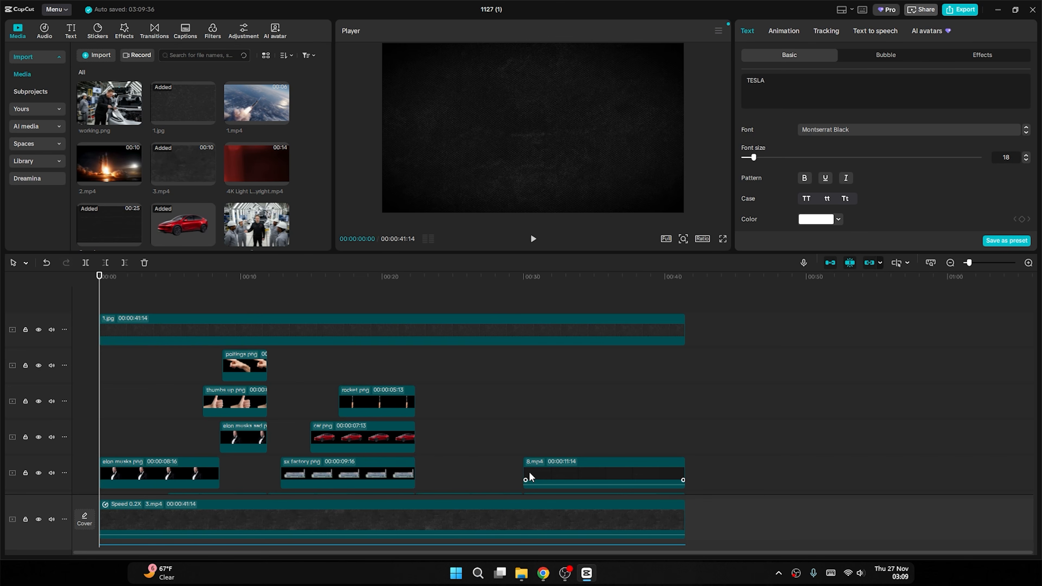
scroll(547, 429, down, 2)
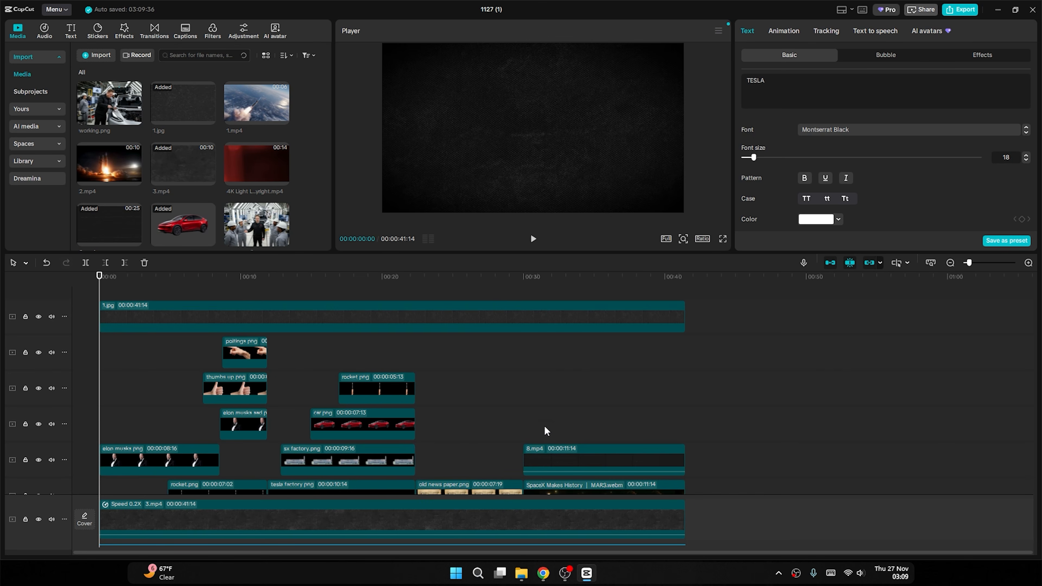
drag(278, 164, 517, 302)
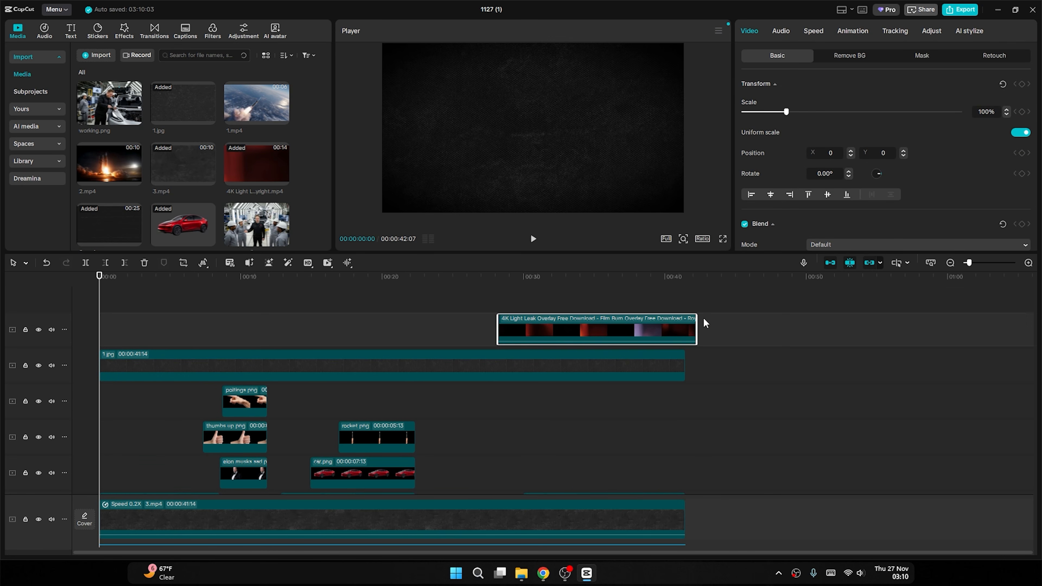
Speed the light leak clip up to 5.52x and move it to start with 8.mp4 at 00:00:30:00.
click(813, 30)
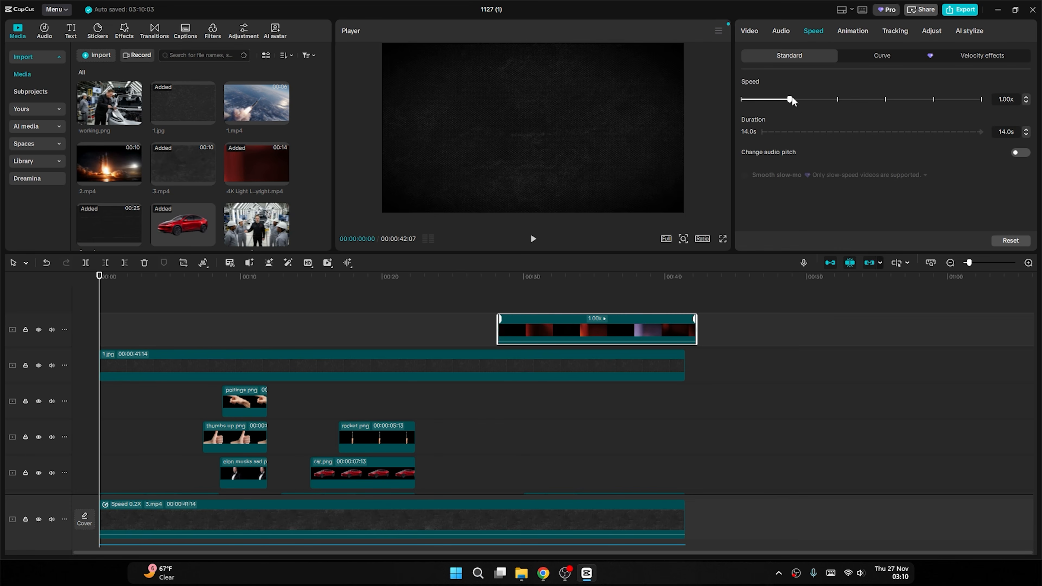
drag(791, 98, 891, 101)
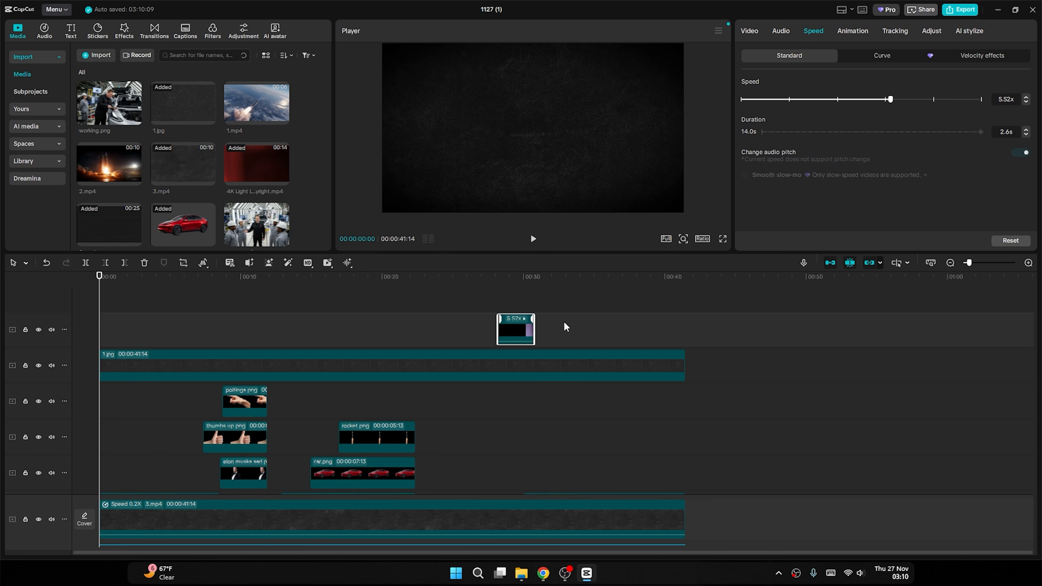
drag(513, 338, 537, 337)
scroll(527, 342, down, 1)
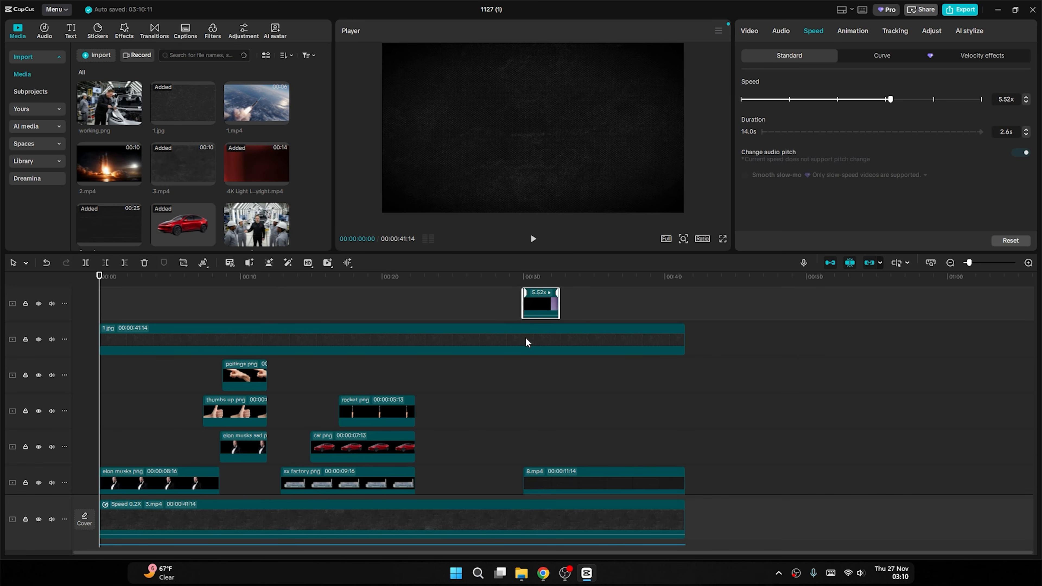
mouse_move(510, 281)
mouse_down()
mouse_move(598, 281)
mouse_move(523, 279)
mouse_up()
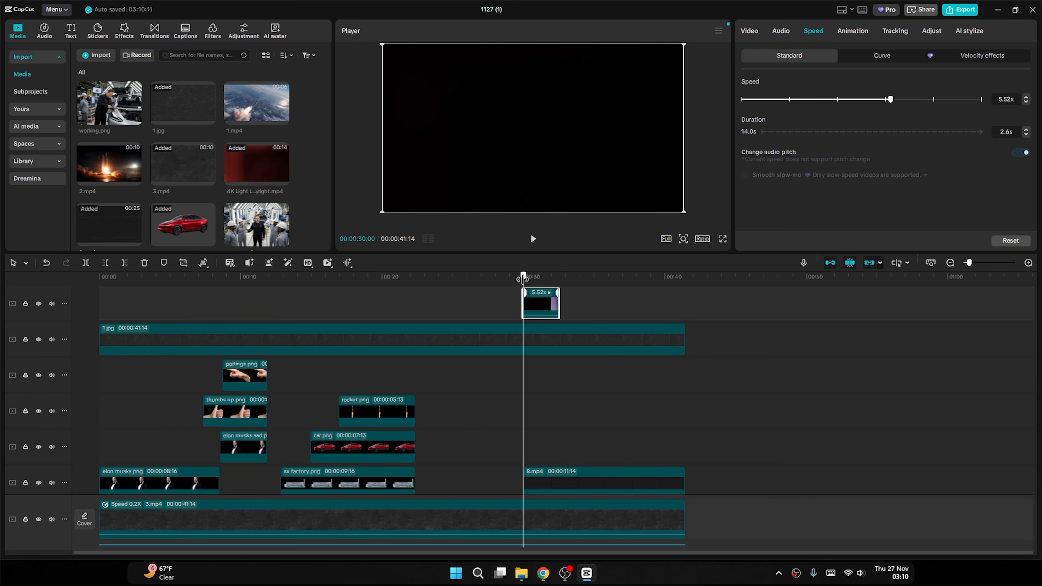
scroll(492, 372, down, 3)
scroll(514, 361, up, 4)
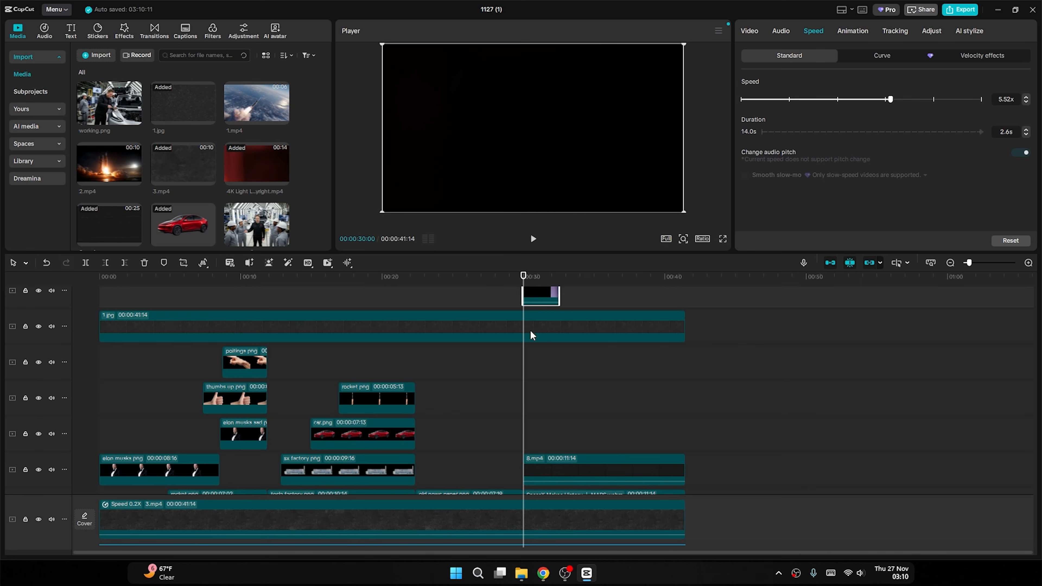
Speed the light leak clip up to 8.85x and centre it over the start of 8.mp4 at 00:00:30:00.
drag(543, 323, 529, 323)
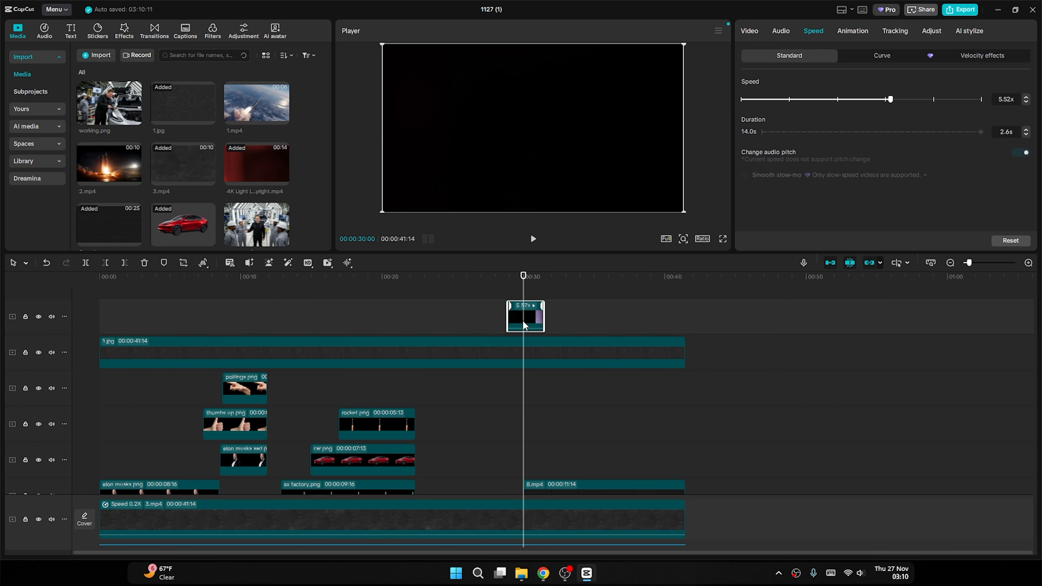
drag(890, 102, 923, 100)
drag(523, 322, 529, 317)
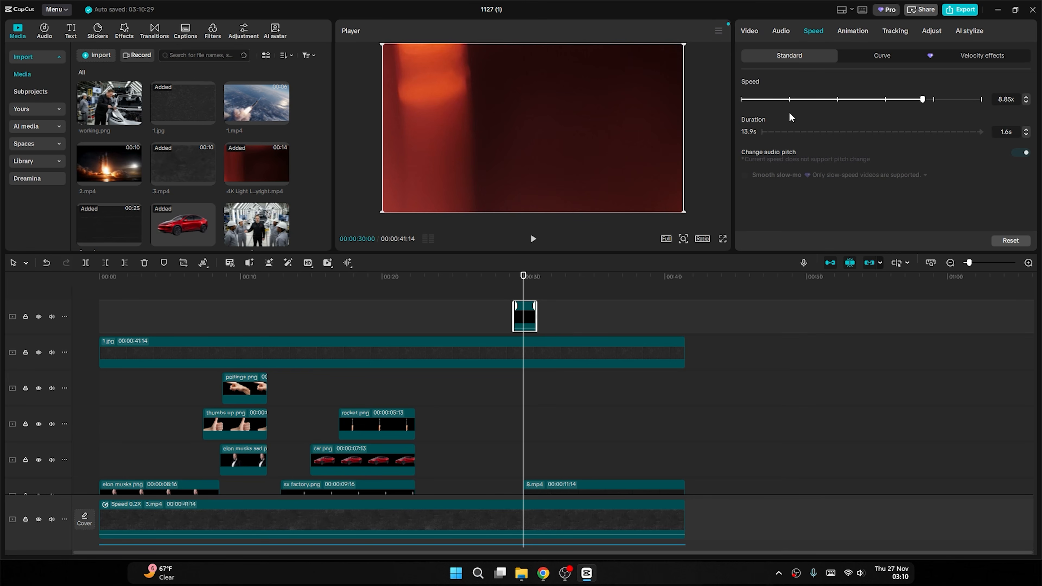
Set the light leak clip's blend mode to Screen after trying Multiply.
click(750, 31)
scroll(821, 123, down, 2)
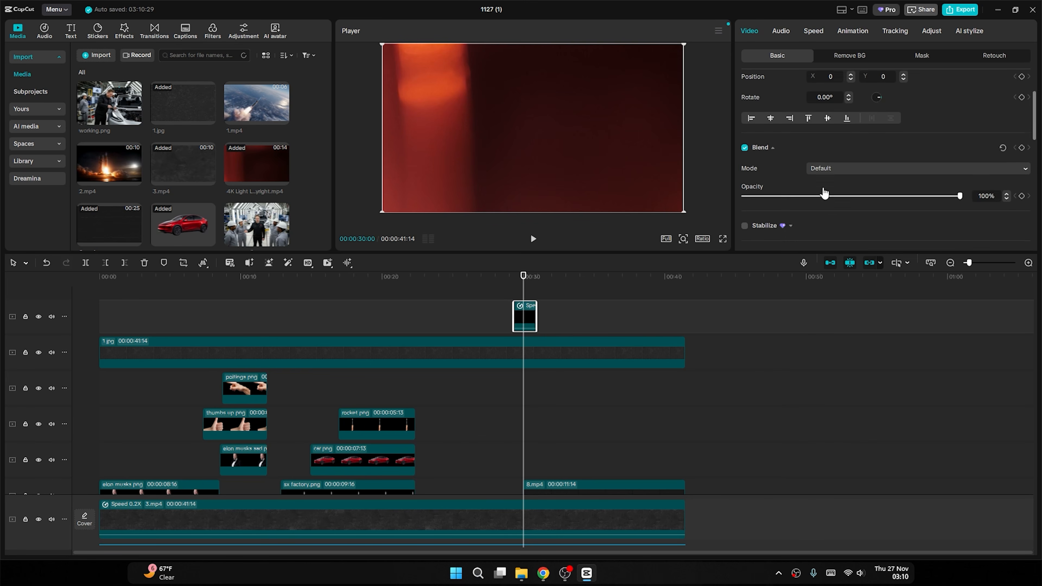
click(843, 164)
click(840, 358)
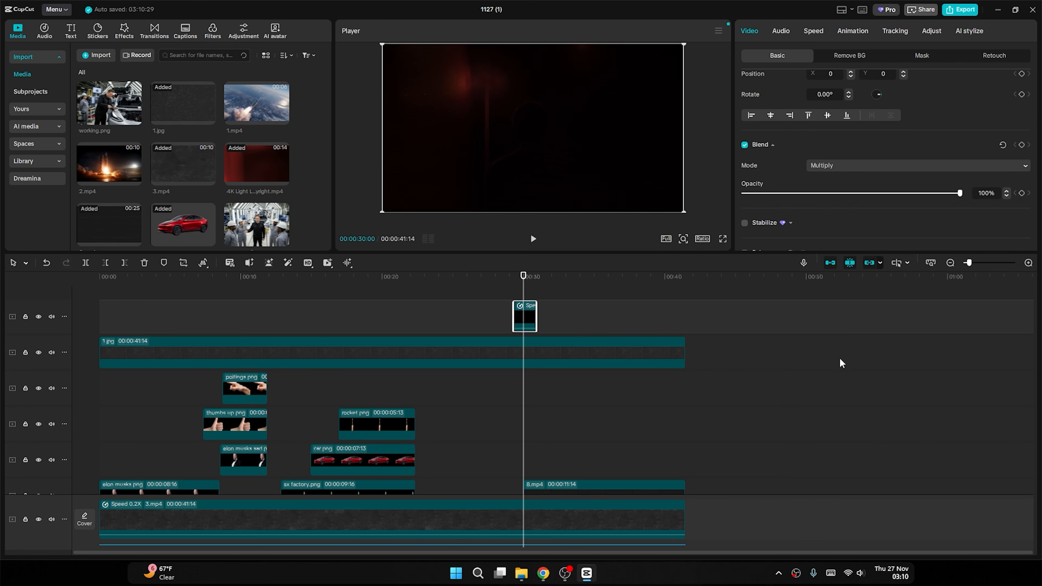
click(847, 164)
click(842, 219)
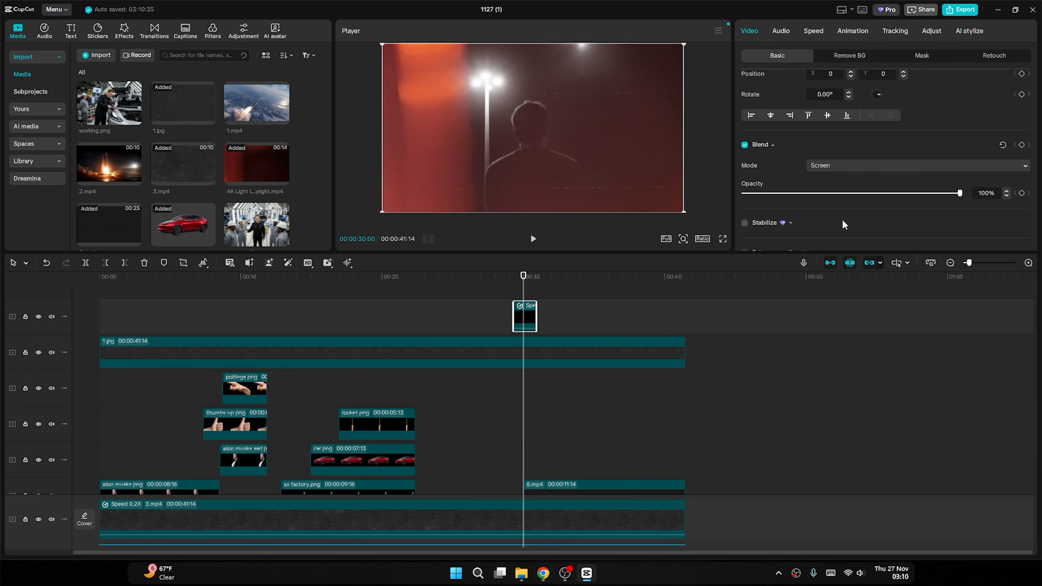
Play back the light leak transition from the newspaper scene into the SpaceX footage several times.
click(502, 278)
key(space)
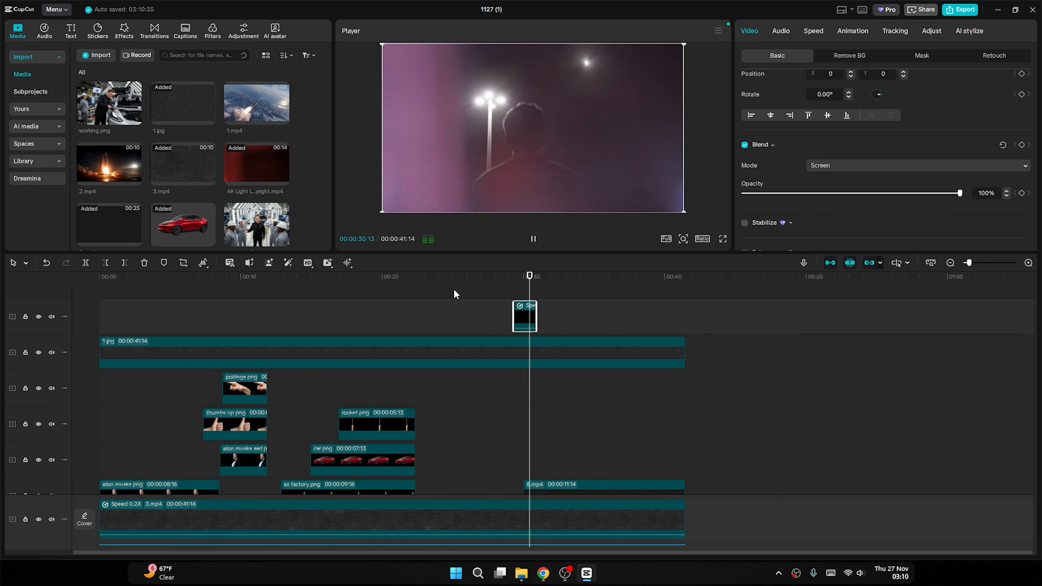
key(space)
drag(504, 276, 498, 278)
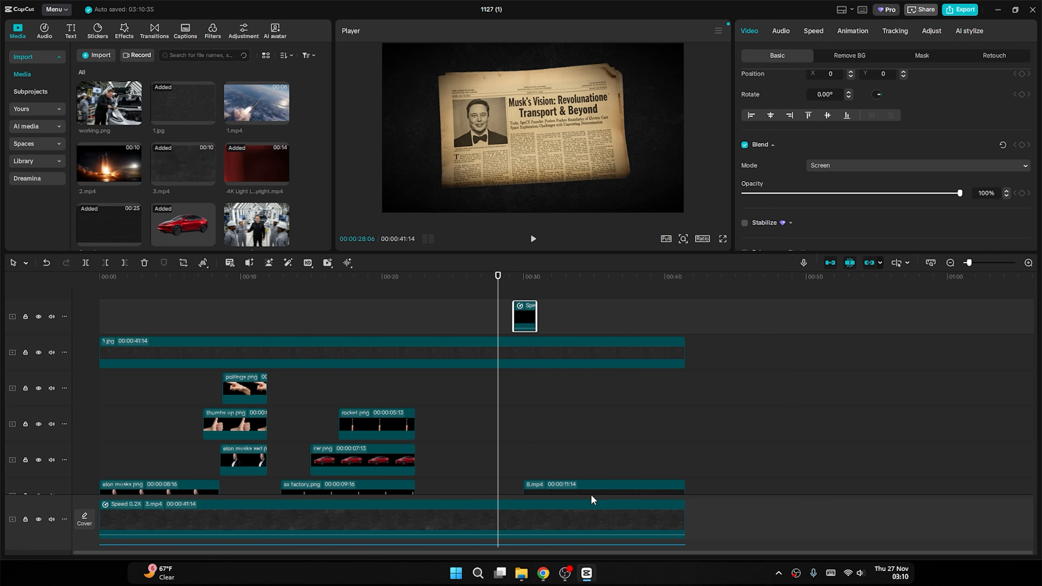
key(space)
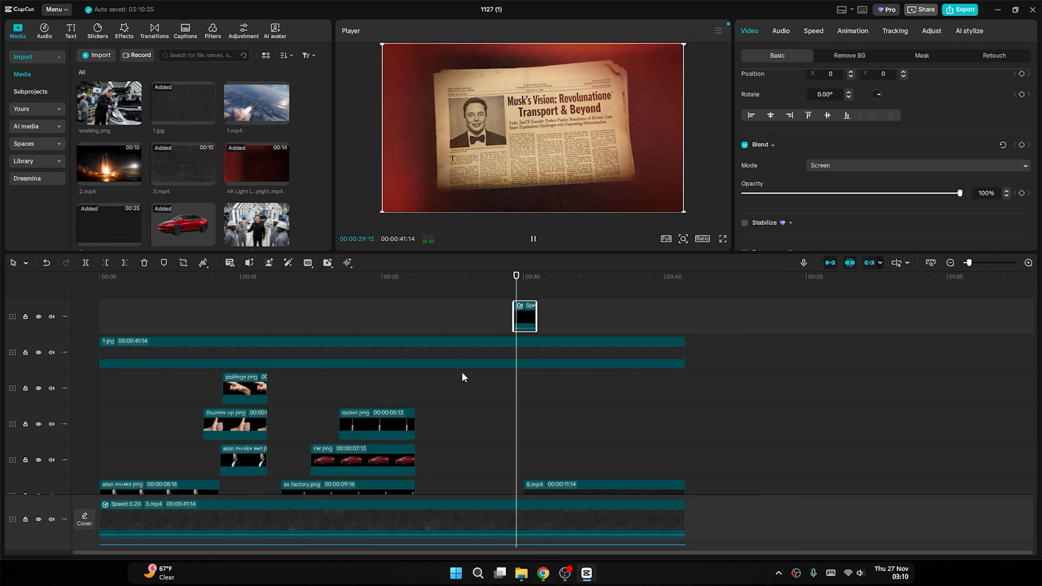
key(space)
click(512, 276)
key(space)
key(space)
scroll(239, 392, down, 4)
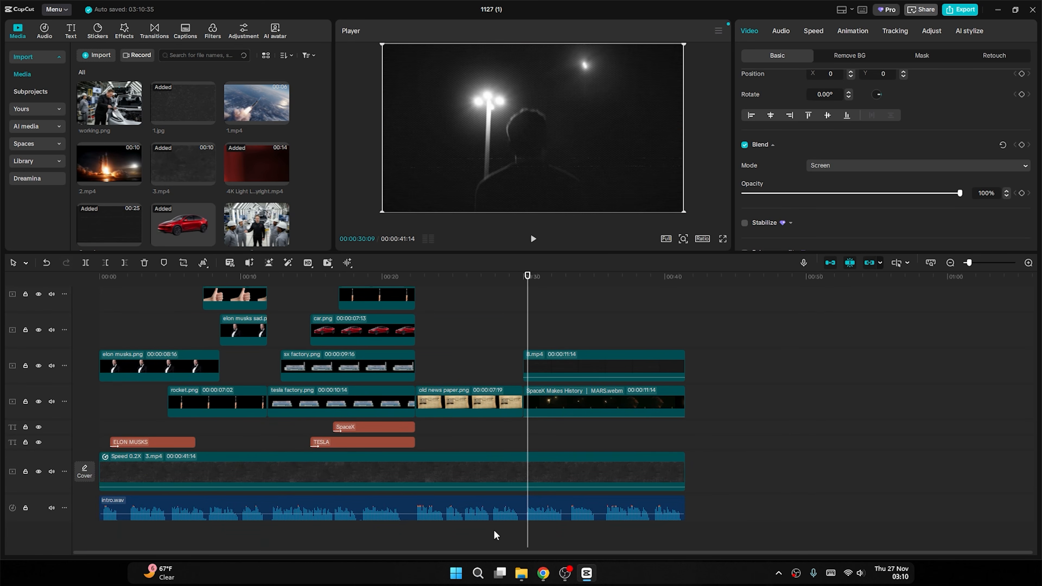
In File Explorer, browse the template sound effects in the 96 fx folder of the Channel folder, then return to CapCut.
drag(130, 287, 186, 294)
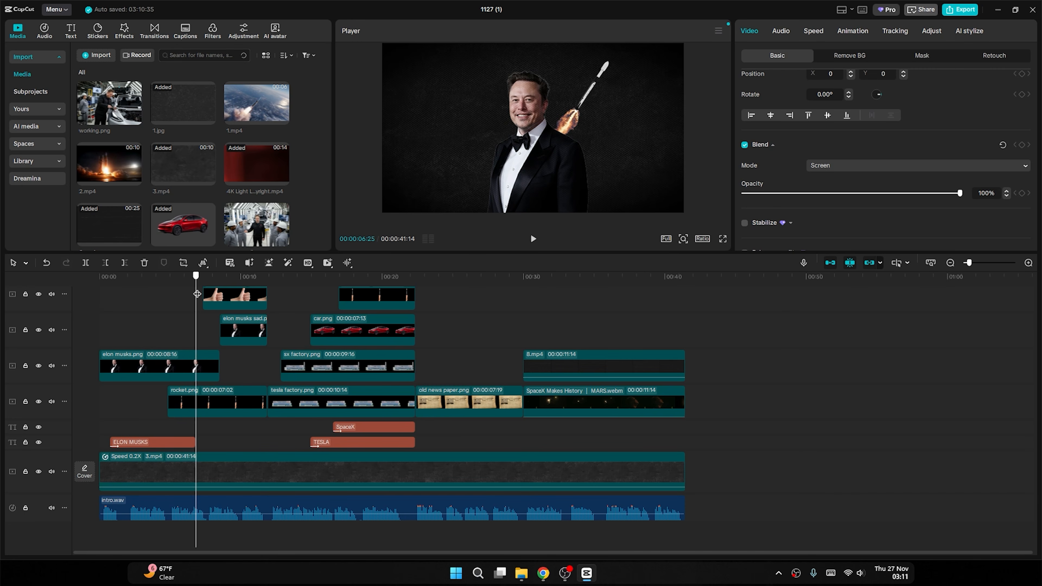
click(521, 573)
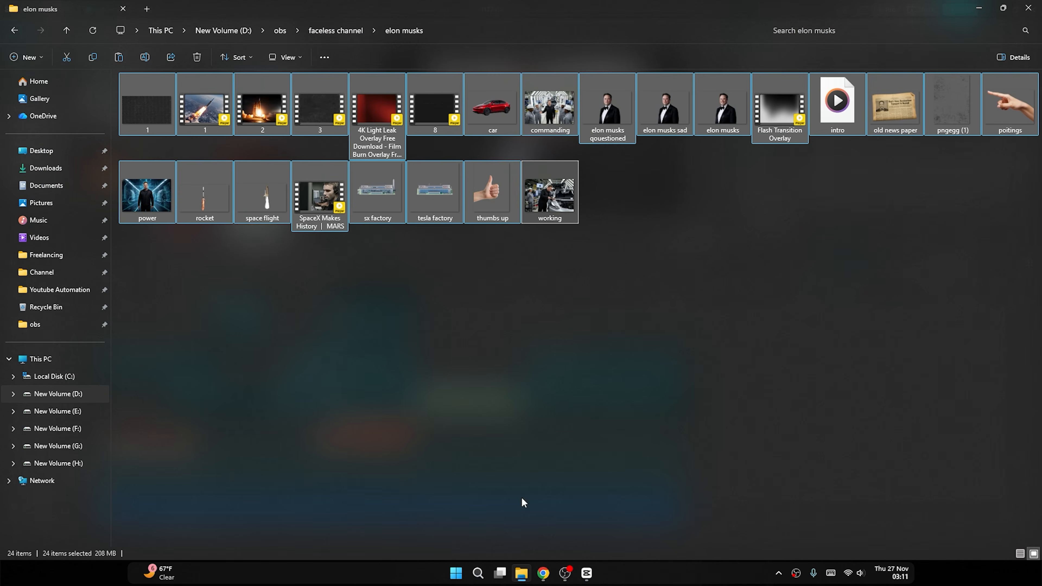
click(290, 281)
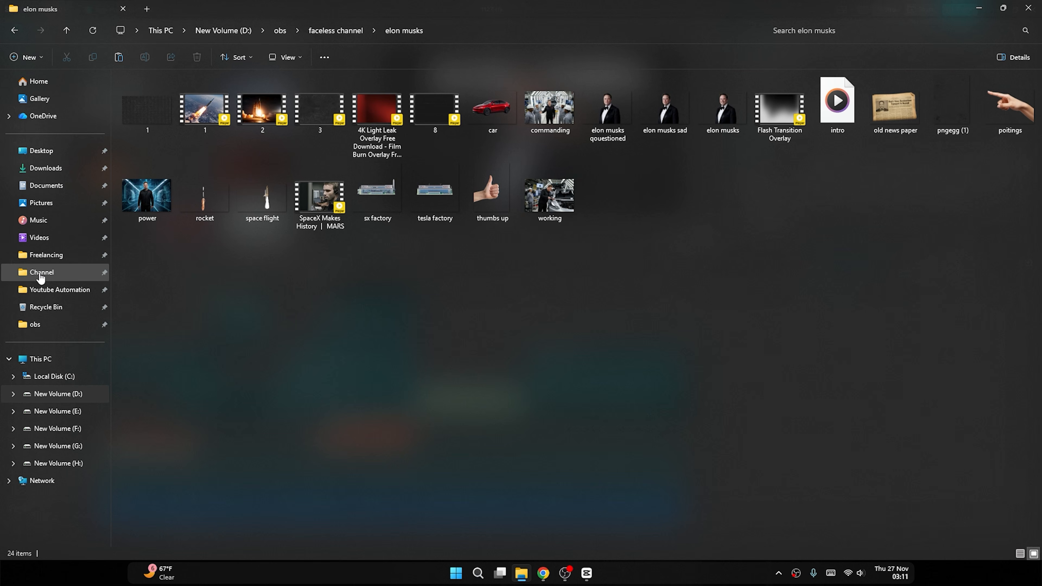
middle_click(13, 273)
click(210, 12)
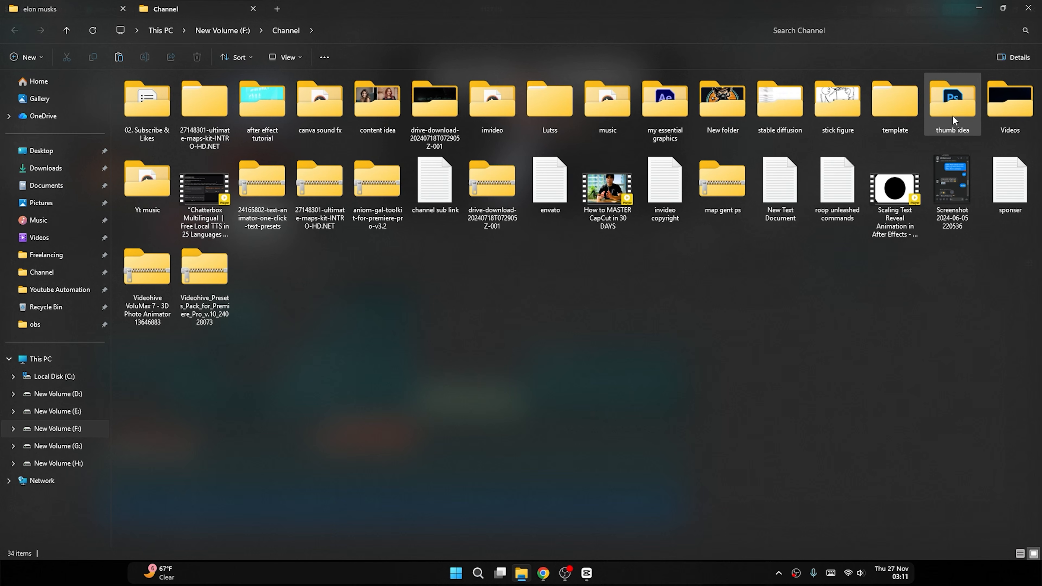
double_click(914, 106)
scroll(410, 290, down, 2)
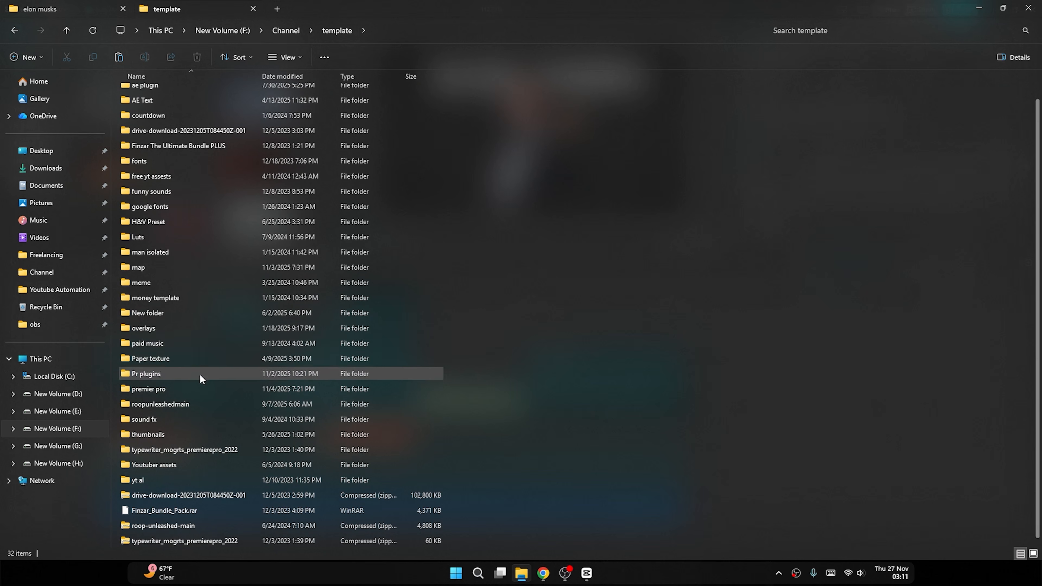
double_click(146, 421)
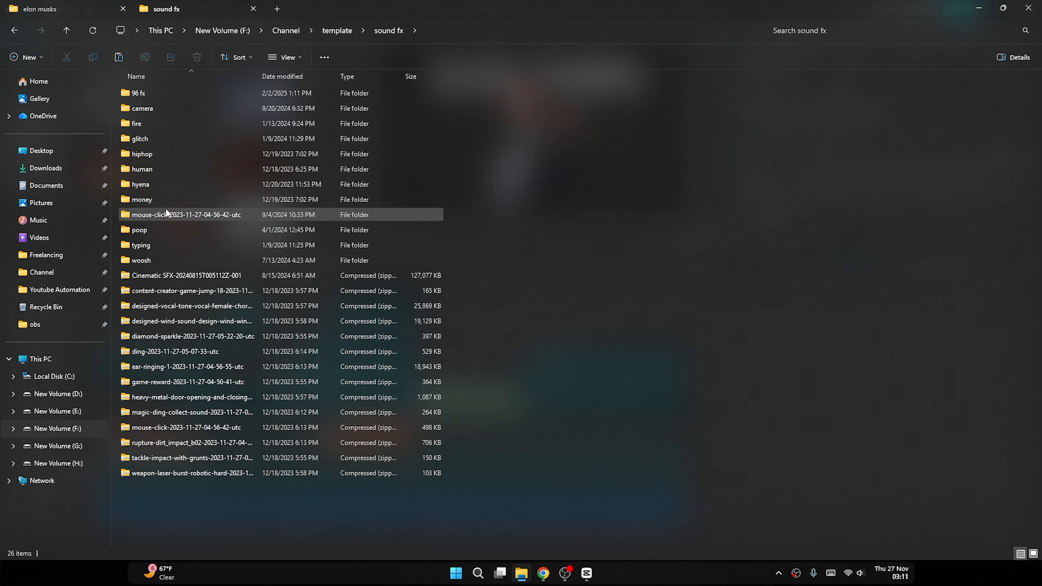
double_click(144, 95)
scroll(206, 228, down, 10)
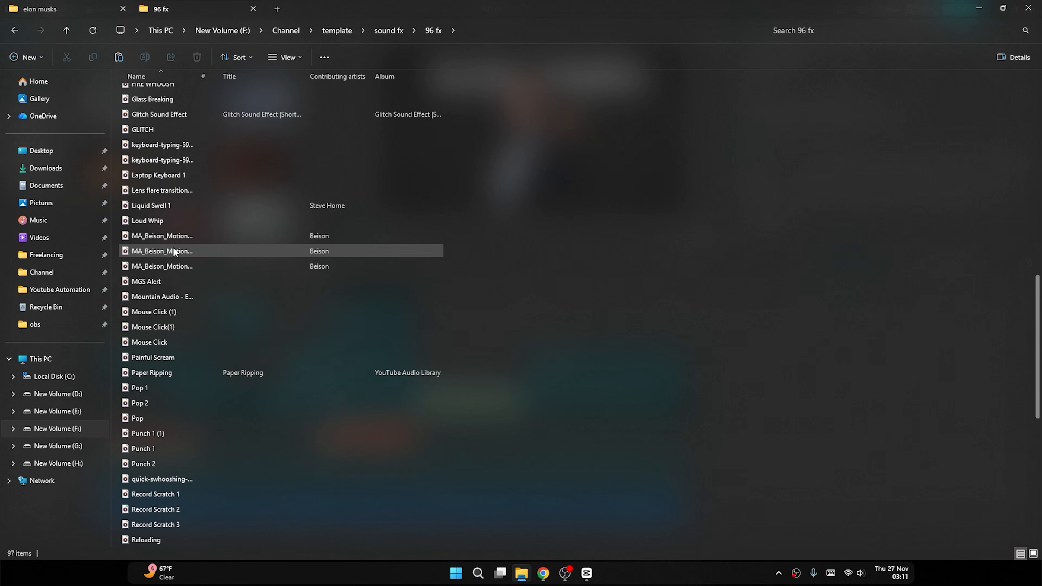
click(160, 148)
click(158, 175)
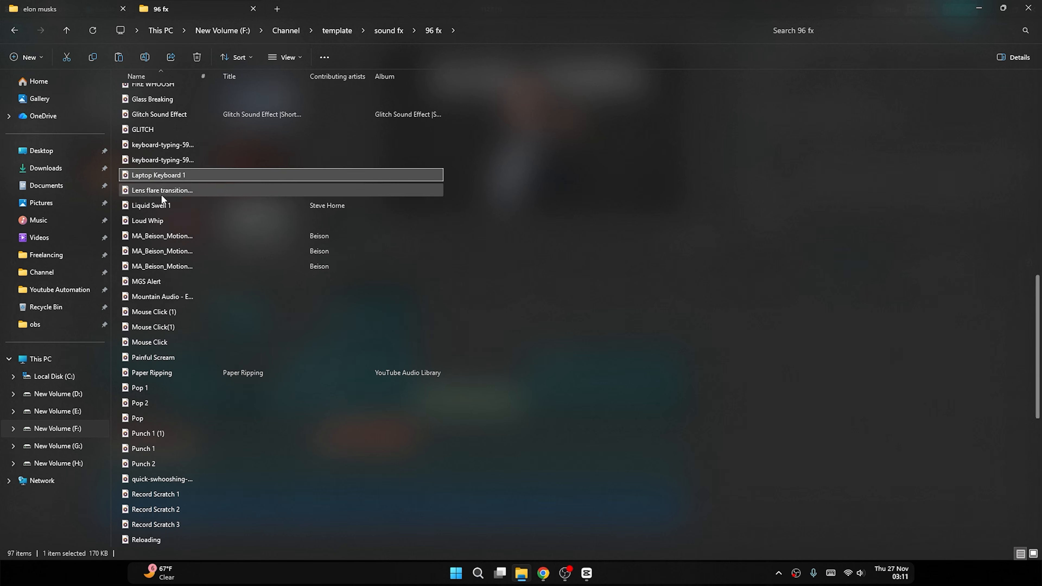
click(160, 205)
click(979, 8)
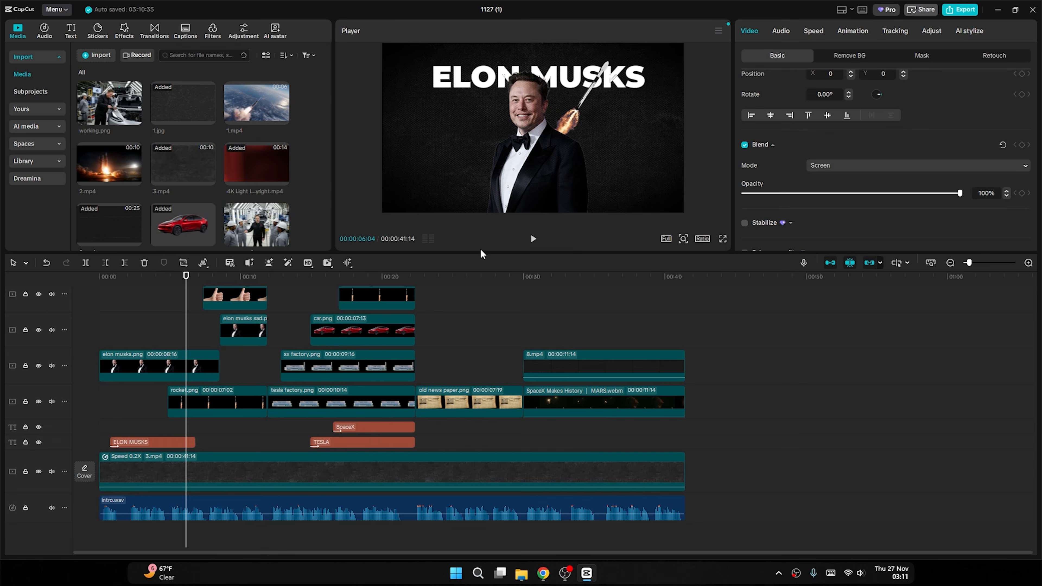
Return the playhead to the start of the timeline and look over the stacked tracks.
scroll(124, 308, up, 5)
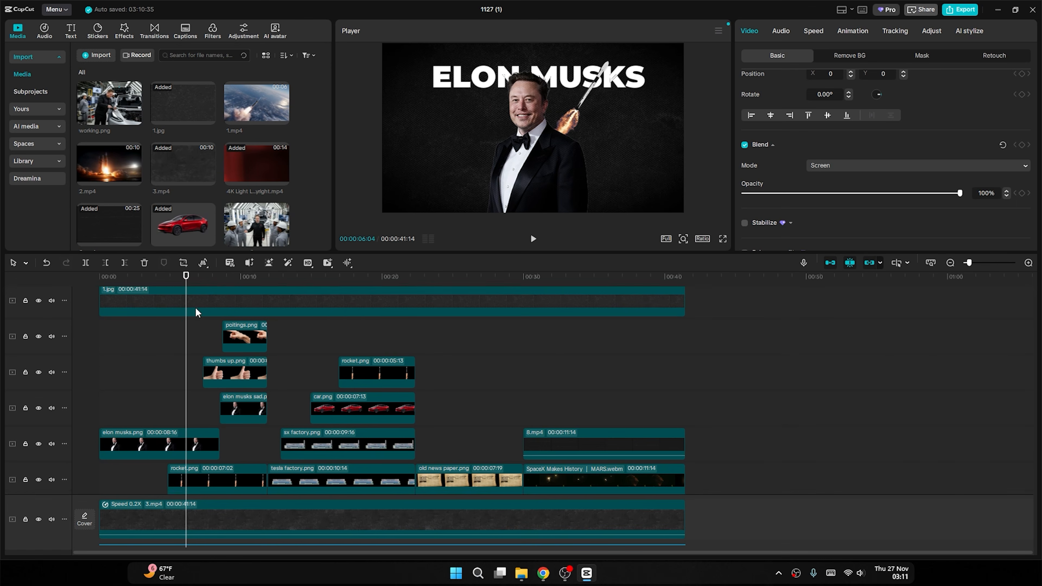
drag(147, 277, 84, 341)
scroll(187, 377, down, 2)
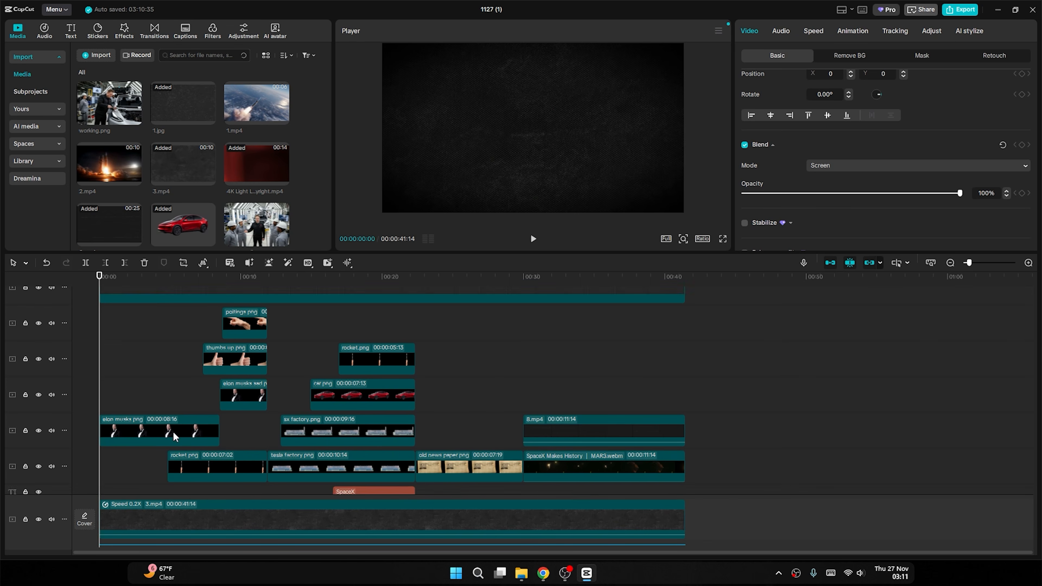
scroll(279, 349, up, 4)
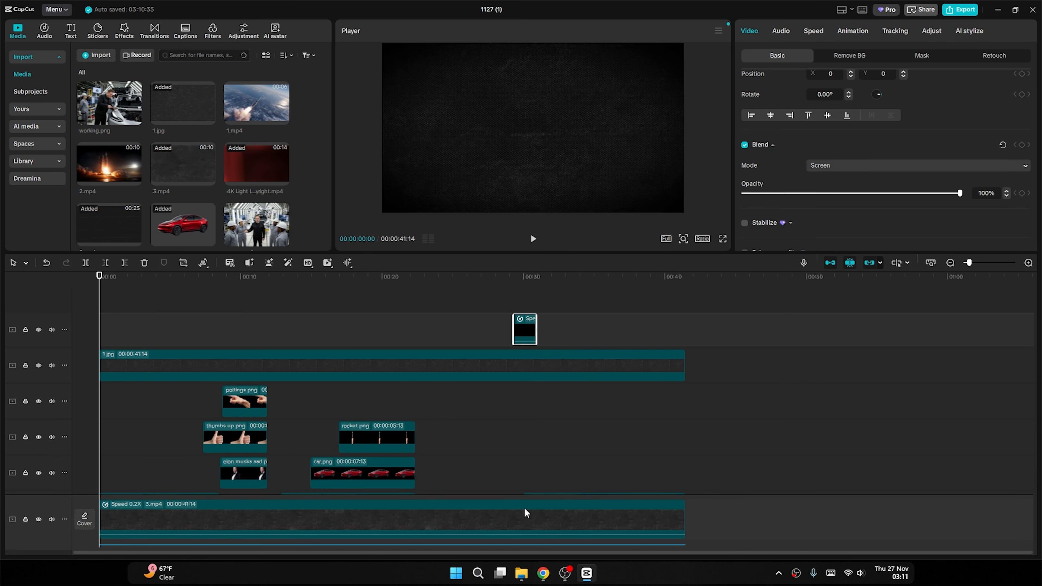
Switch to Chrome and read through the Elon Musk documentary script and narration in ChatGPT.
click(542, 573)
scroll(320, 286, down, 3)
scroll(318, 282, up, 3)
scroll(311, 288, down, 7)
scroll(311, 289, down, 20)
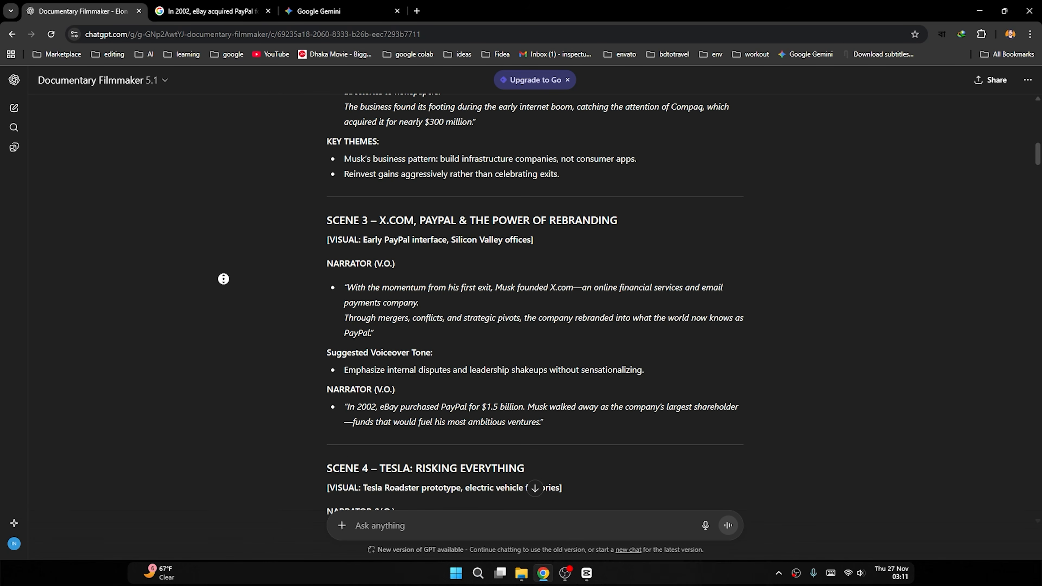
scroll(257, 316, down, 20)
scroll(261, 315, down, 7)
scroll(261, 314, up, 5)
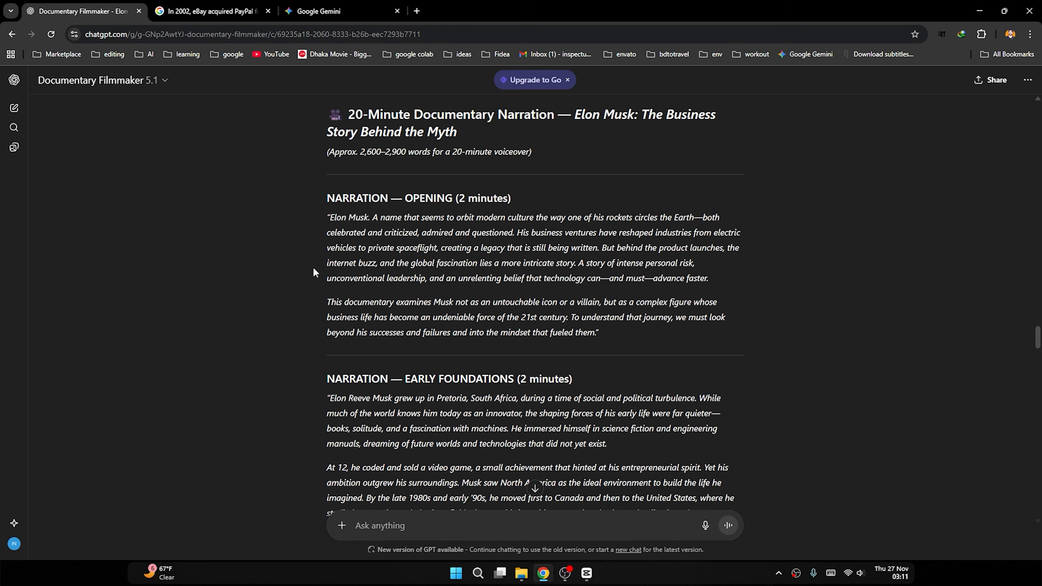
scroll(311, 274, down, 2)
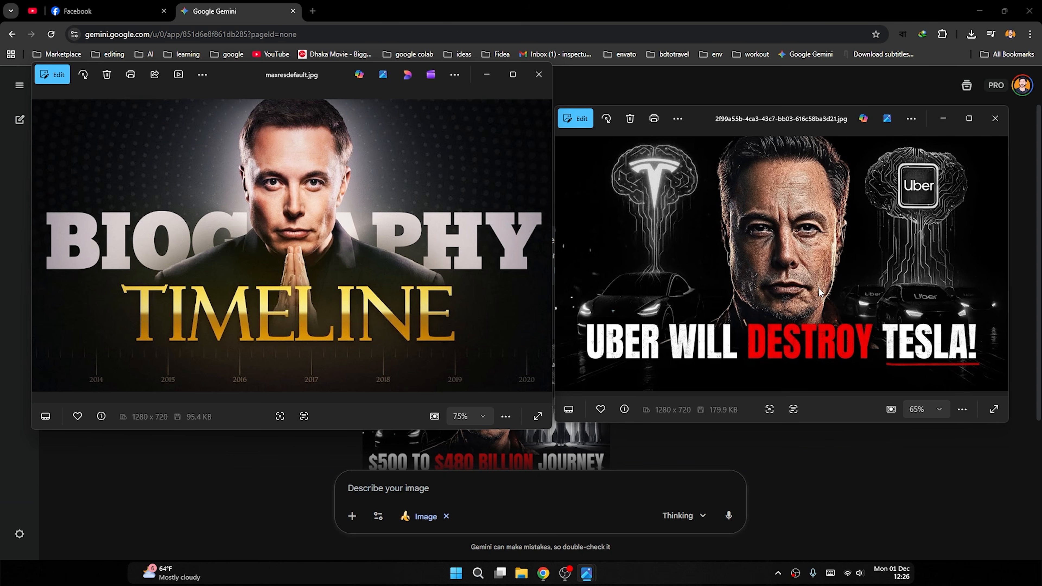
Close both reference thumbnail images and bring the generated thumbnail in the Gemini chat into view.
click(996, 119)
click(539, 74)
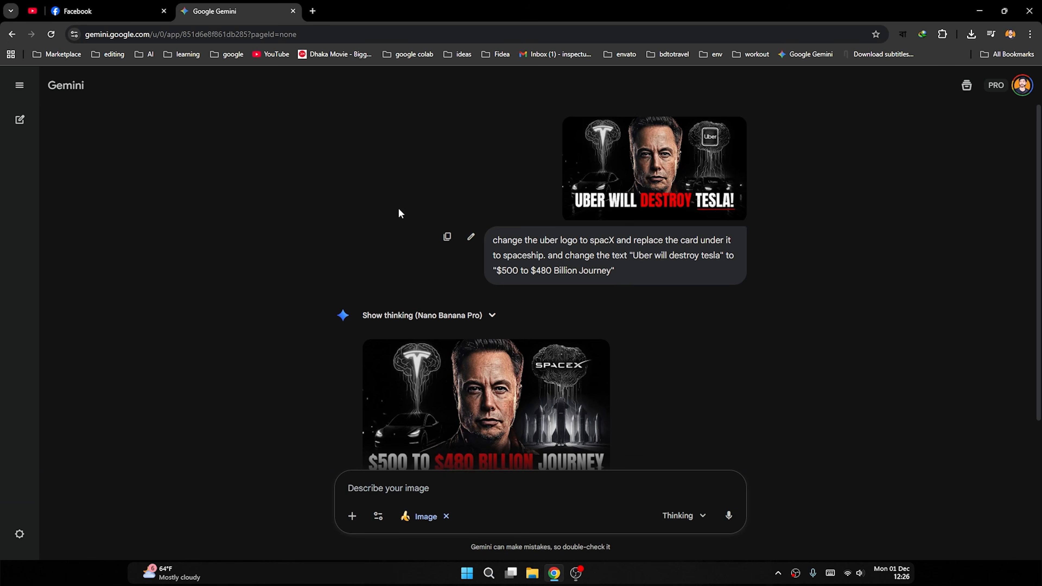
scroll(401, 212, down, 2)
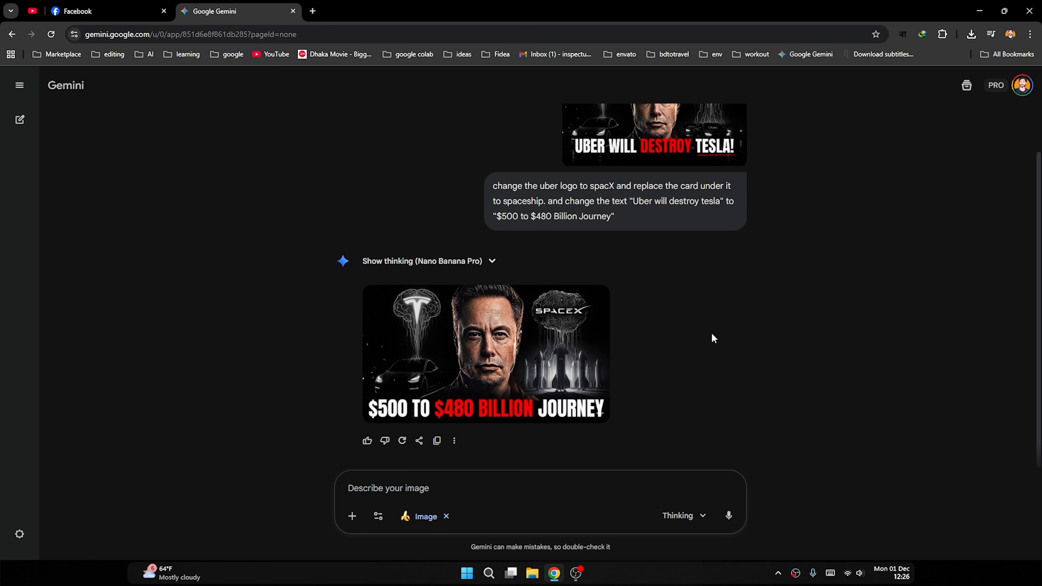
Choose Thinking with 3 Pro as the Gemini model and reread the thumbnail prompt.
click(691, 516)
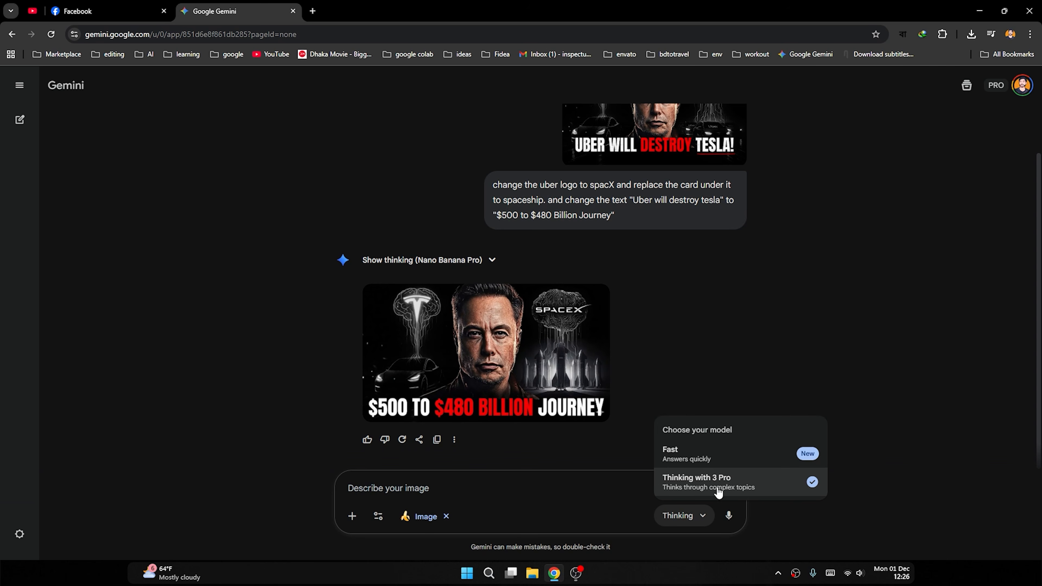
click(738, 488)
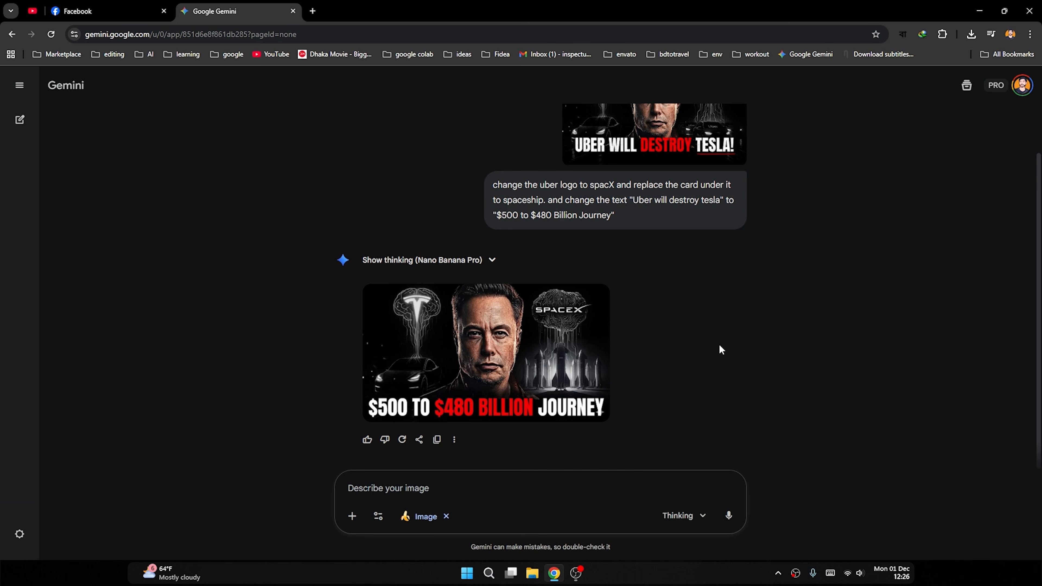
scroll(721, 349, up, 1)
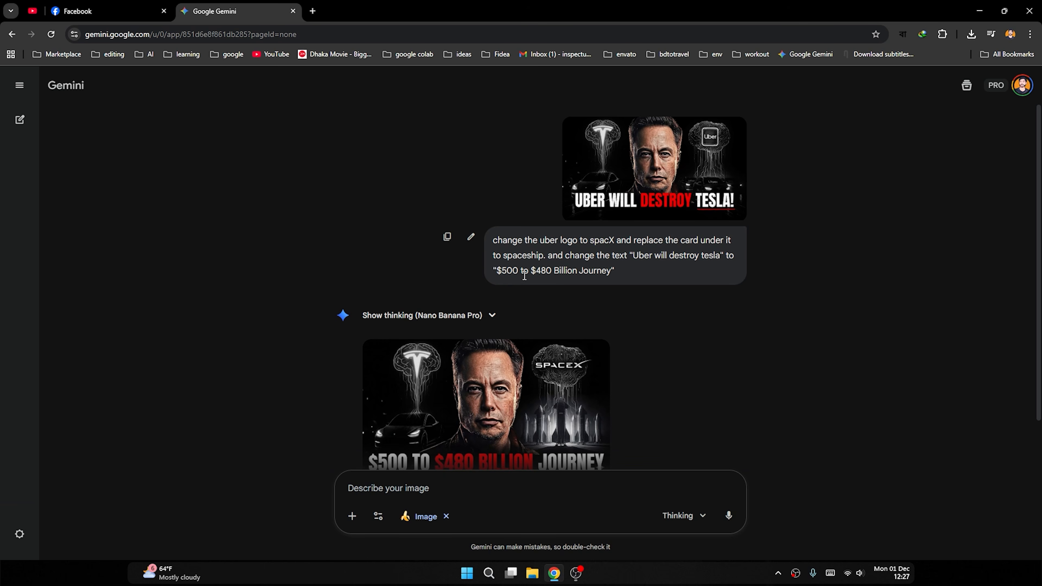
scroll(624, 236, down, 1)
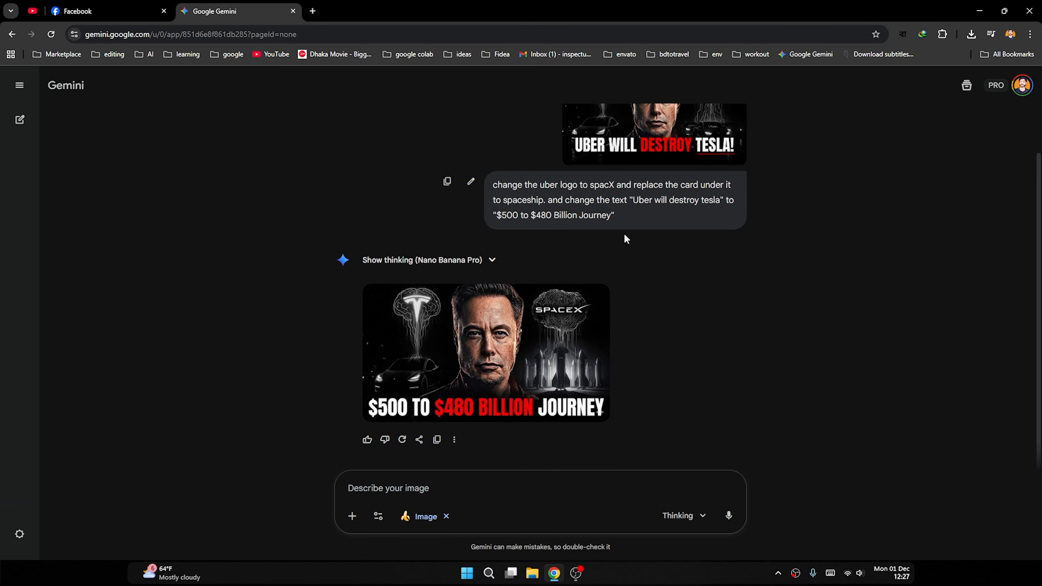
Inspect the generated "$500 to $480 Billion Journey" thumbnail at enlarged size, then return to the chat.
click(558, 314)
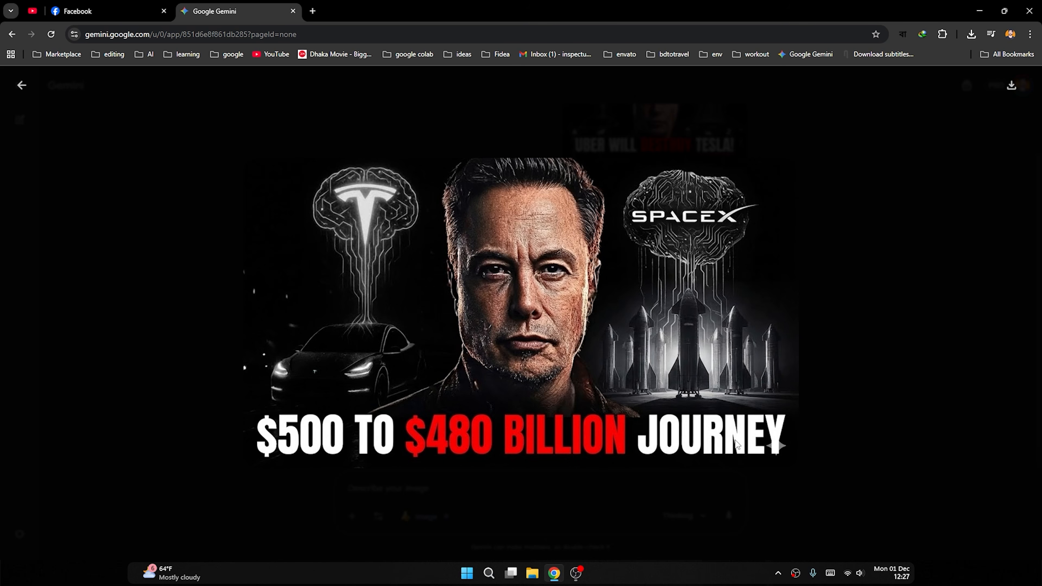
click(872, 219)
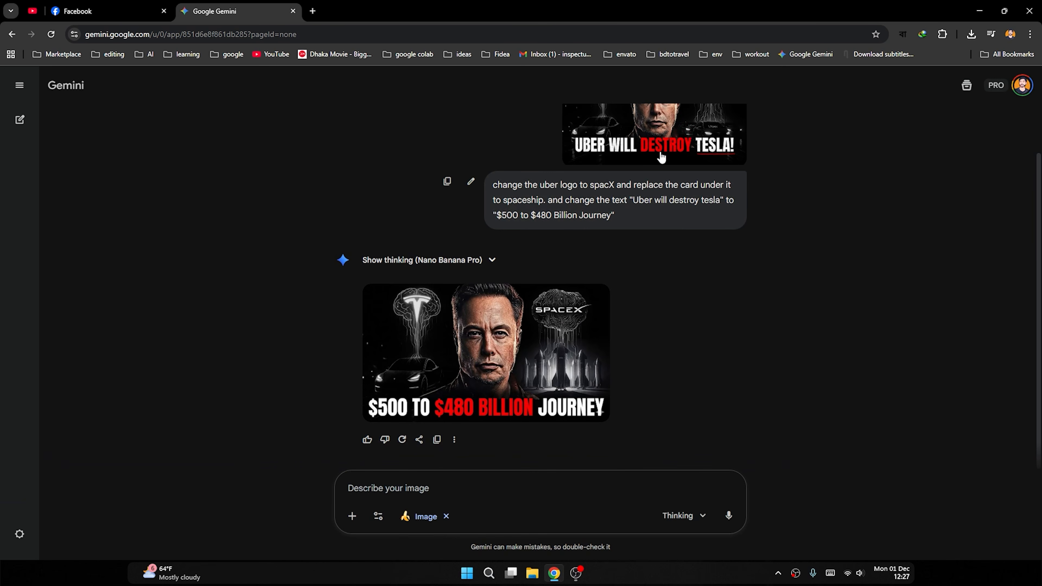
click(524, 369)
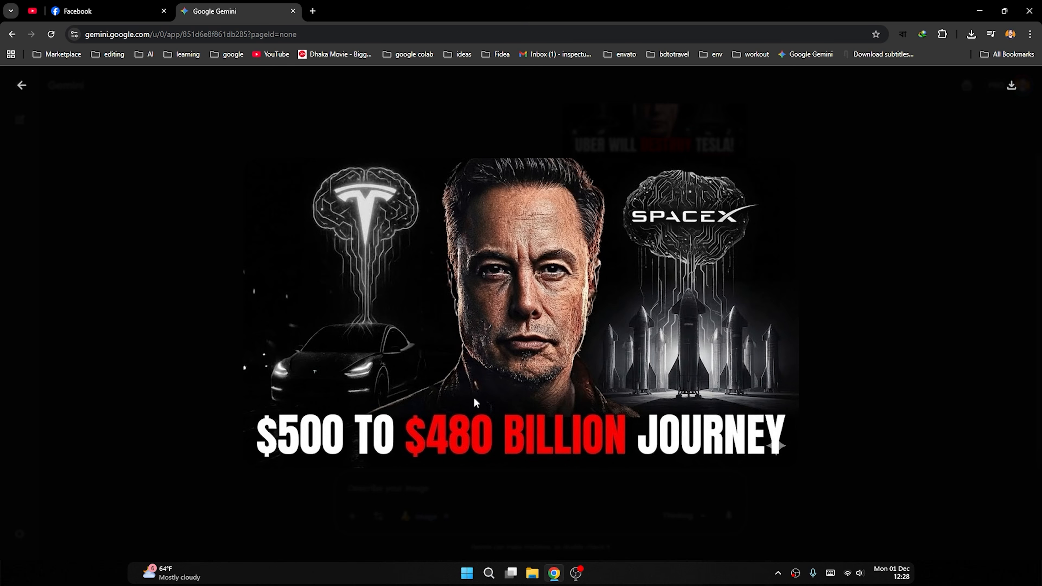
click(837, 329)
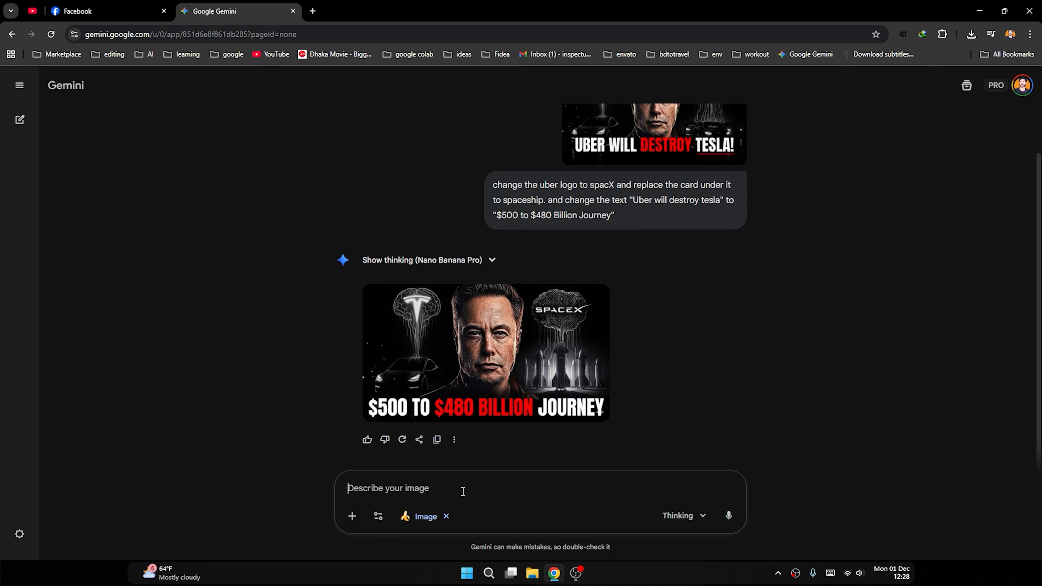
Send the image prompt "change the holographic brain behind the SpaceX log to a Globe", correcting the spelling of SpaceX.
text(change the holographic)
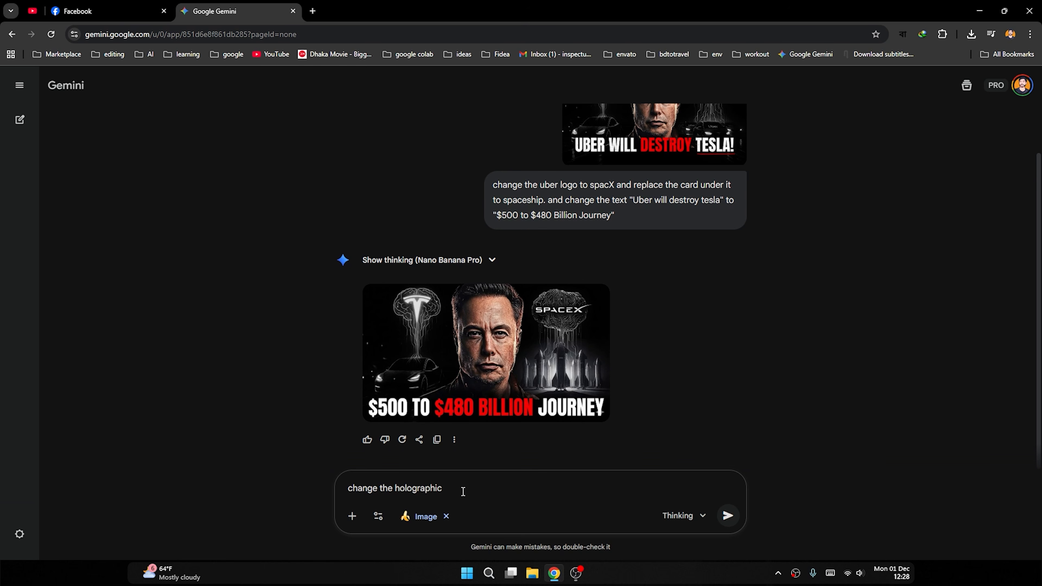
text(brain behin the)
key(BackSpace)
key(BackSpace)
key(BackSpace)
key(BackSpace)
key(BackSpace)
text(d the spaceX log to a)
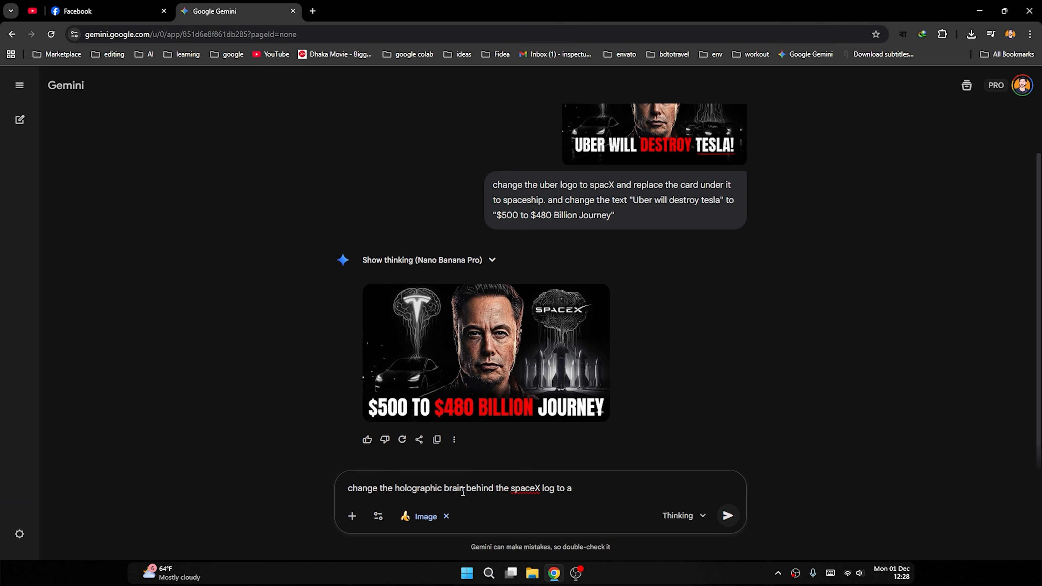
right_click(525, 481)
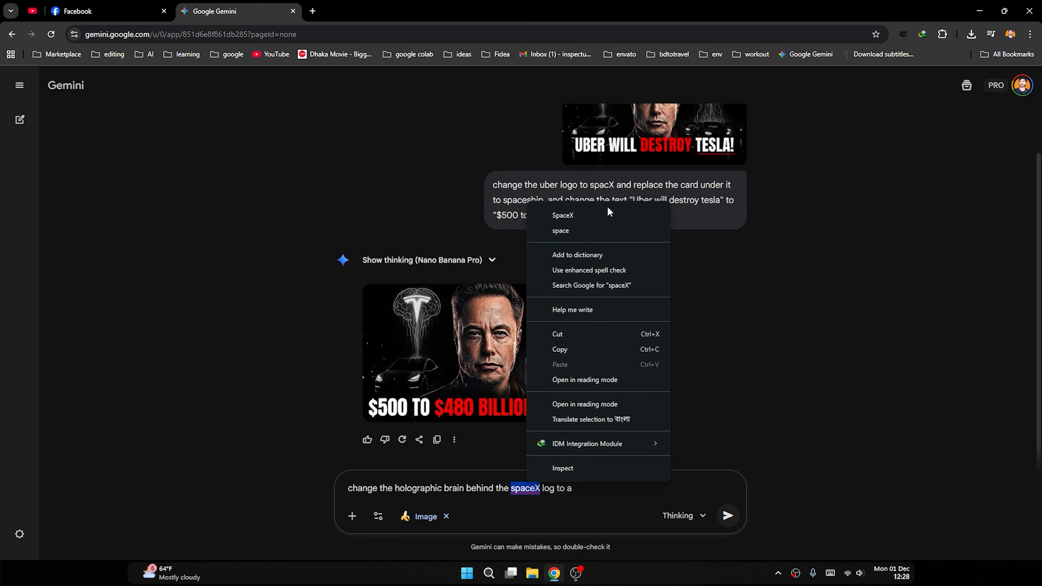
click(597, 214)
click(588, 489)
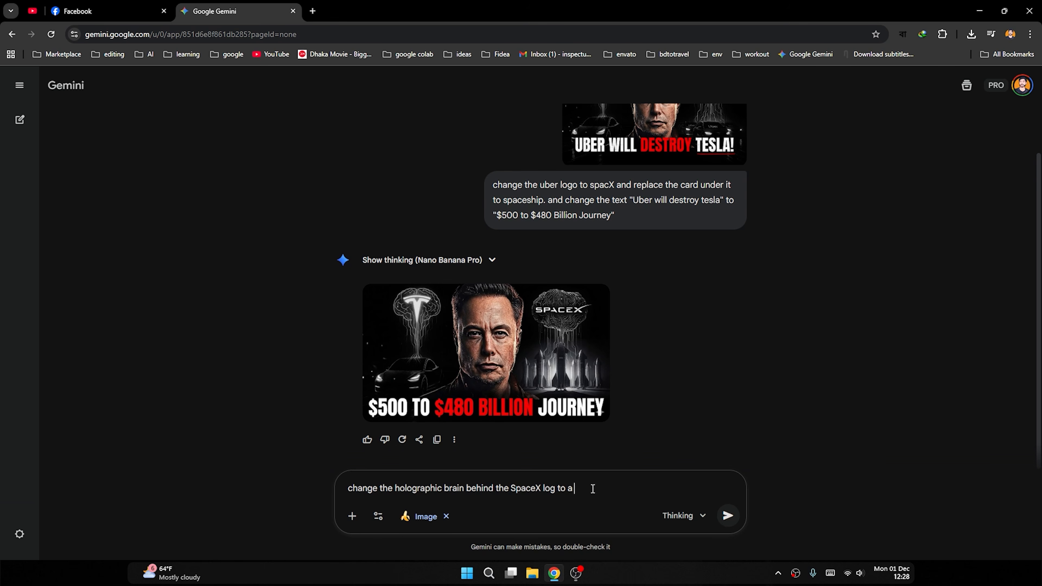
text(Globe)
key(Return)
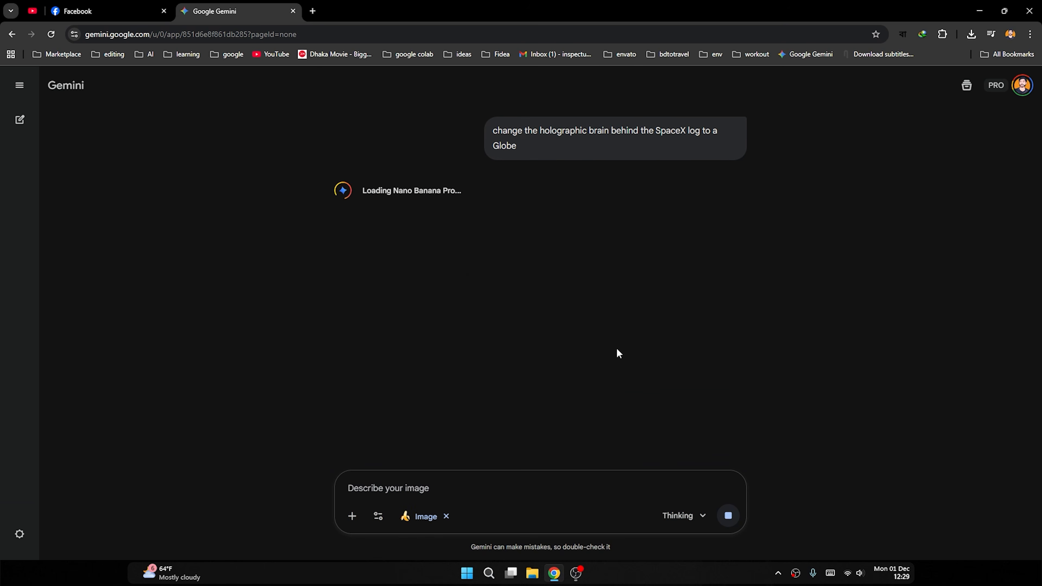
Compare the globe version of the thumbnail with the previous one and inspect it at enlarged size.
scroll(672, 252, up, 10)
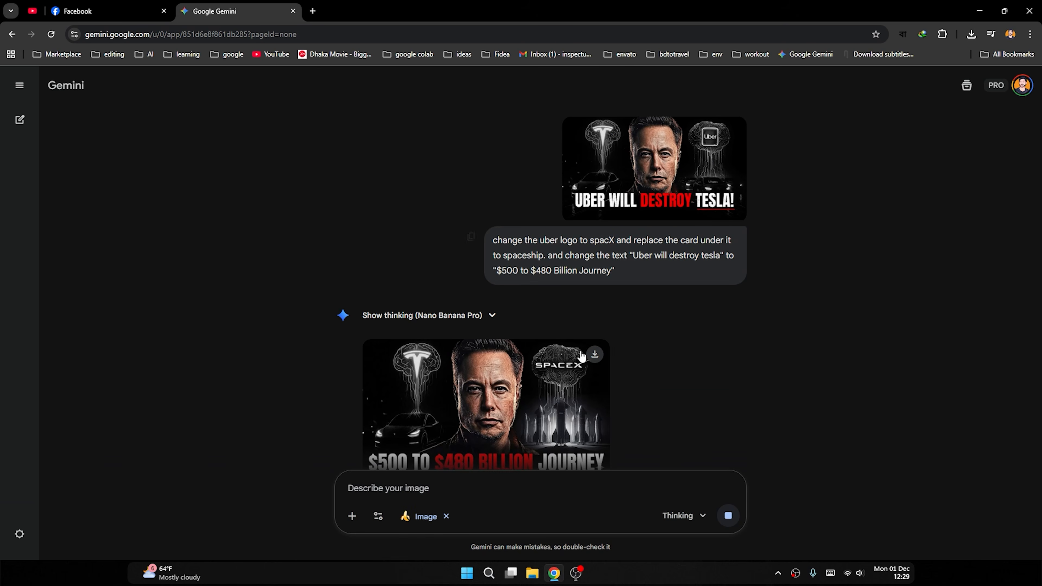
scroll(579, 356, down, 2)
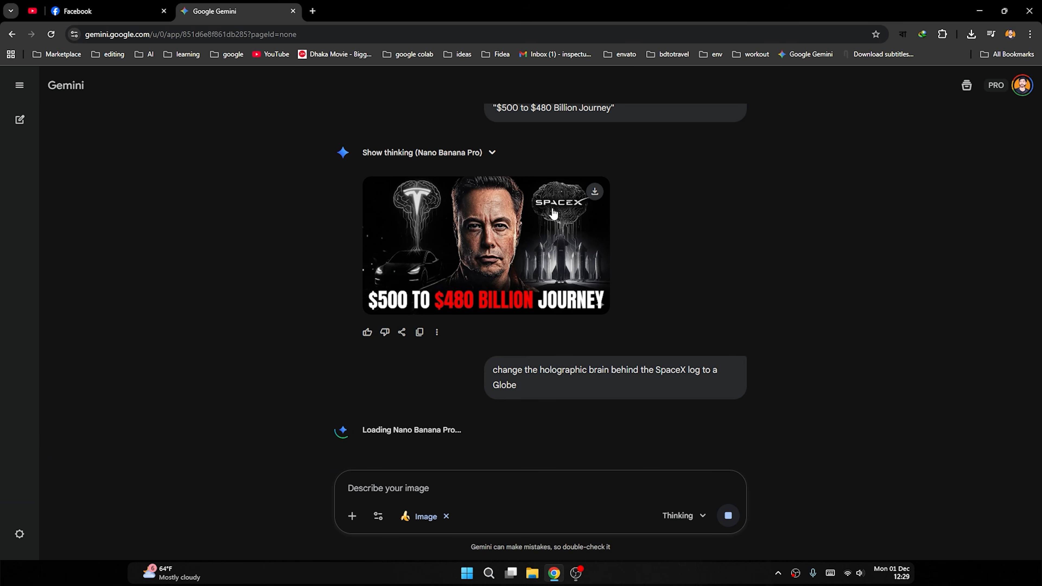
scroll(553, 213, down, 4)
scroll(597, 179, up, 4)
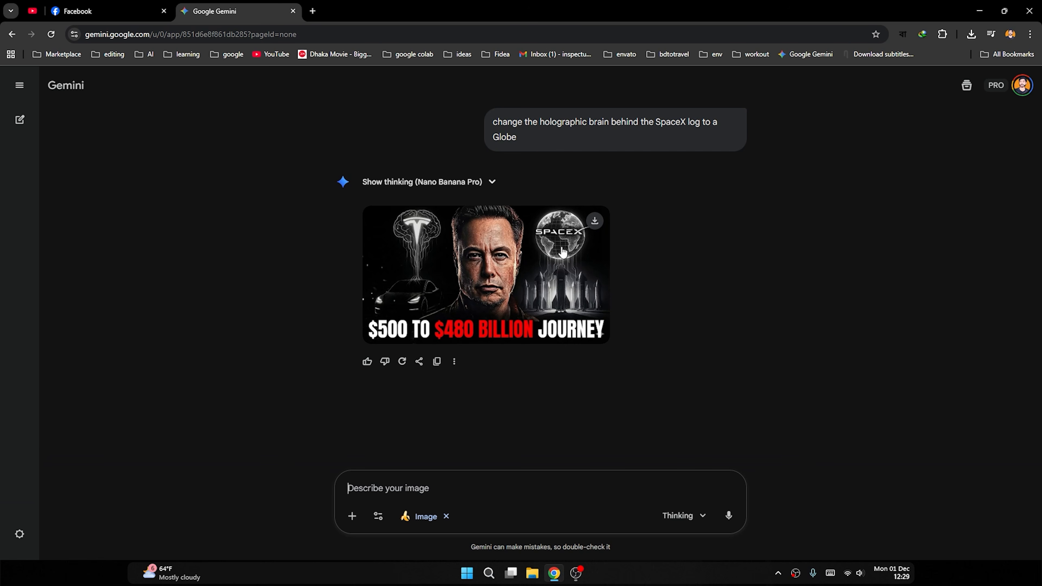
scroll(560, 267, up, 3)
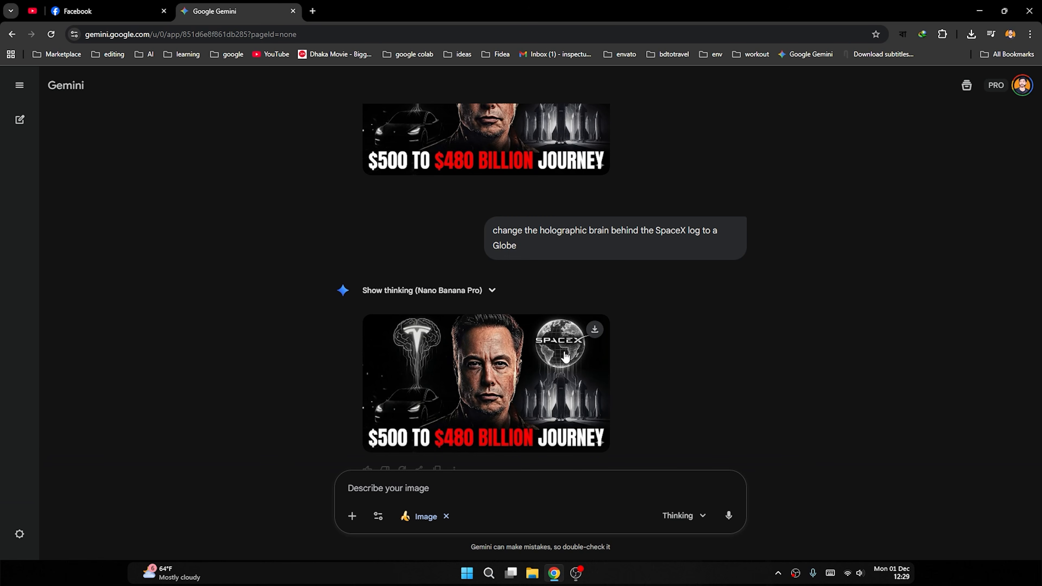
scroll(564, 288, up, 2)
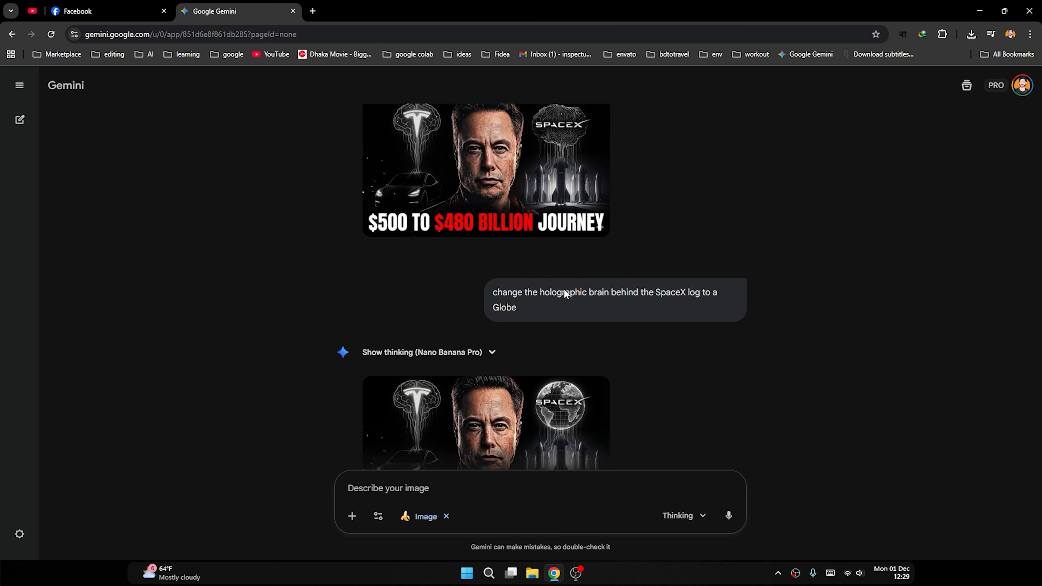
scroll(551, 302, down, 4)
scroll(547, 306, up, 3)
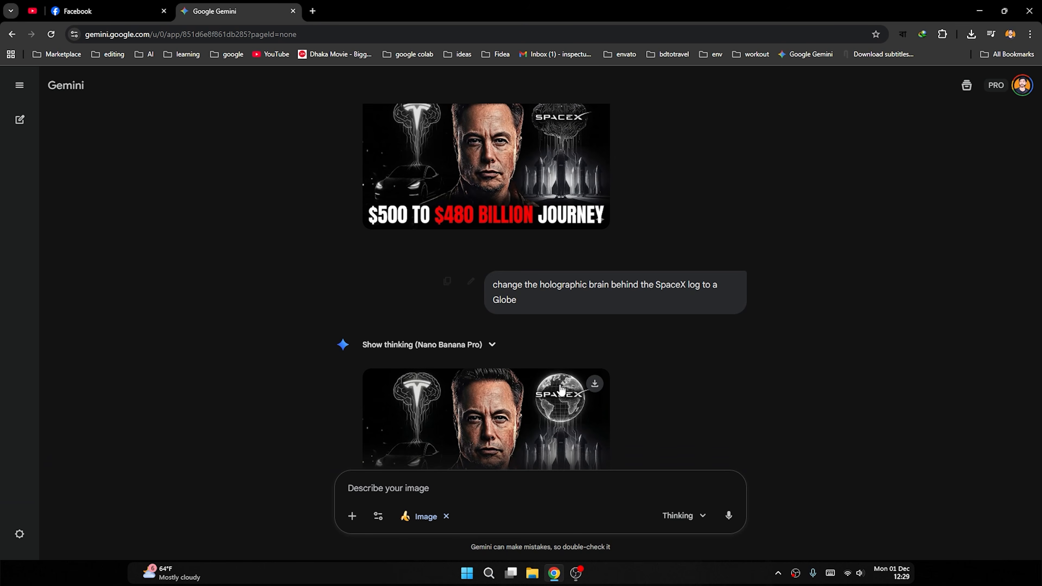
scroll(537, 369, down, 1)
click(533, 365)
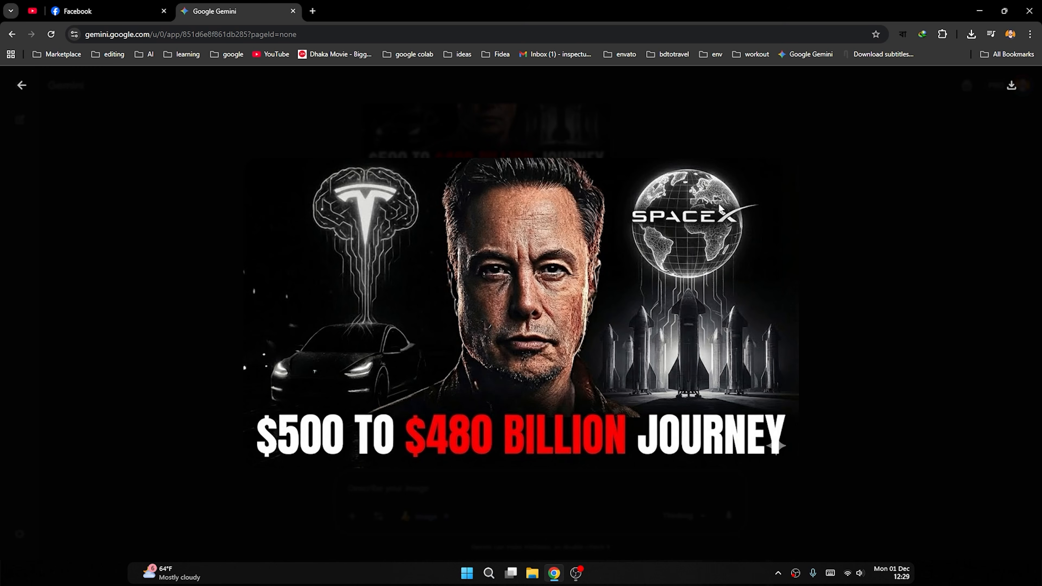
key(Escape)
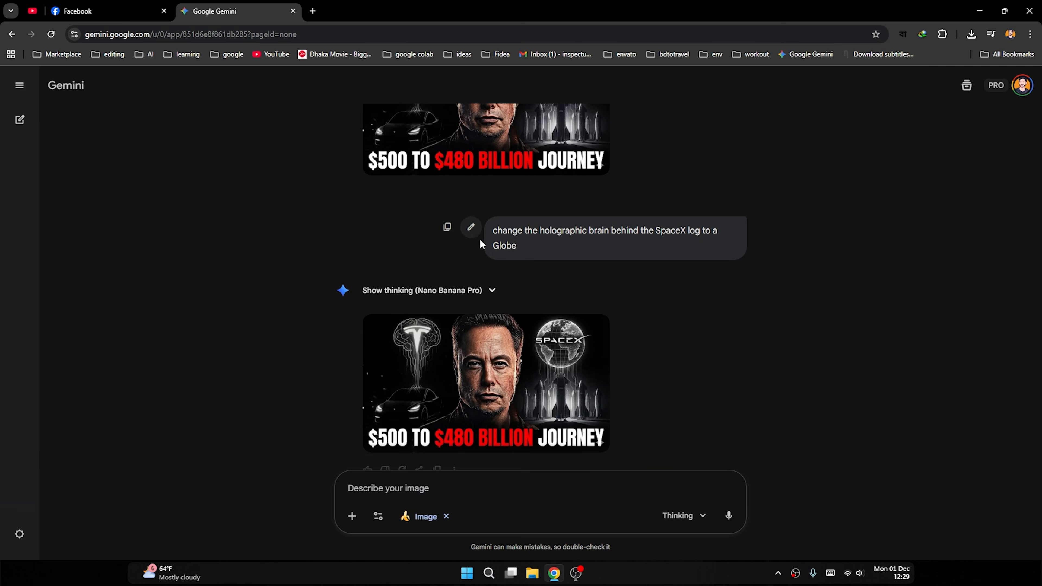
Edit the sent prompt to replace "Globe" with "Solar system" and regenerate the thumbnail.
click(468, 226)
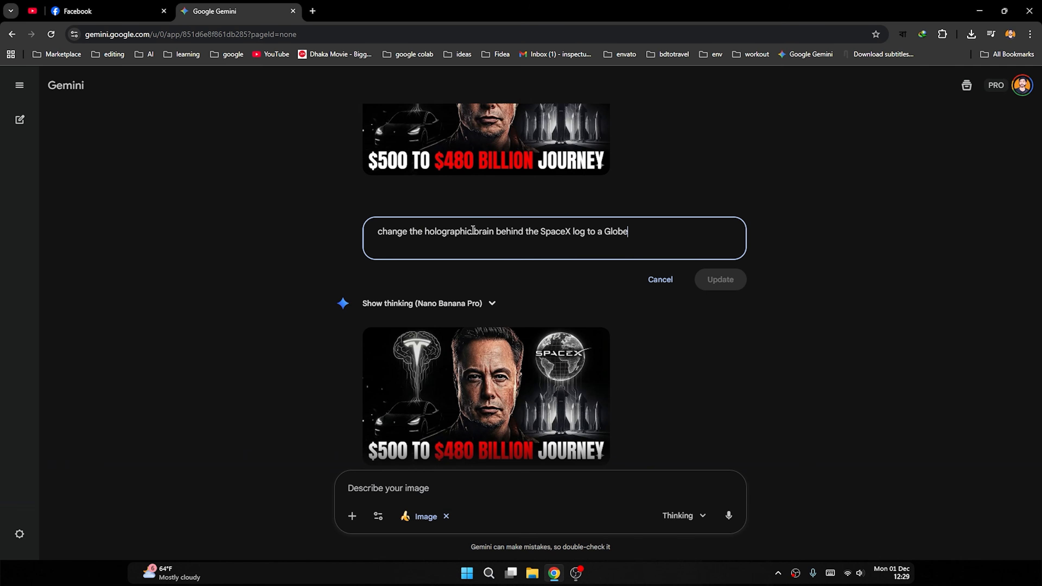
drag(604, 233, 642, 233)
click(610, 232)
double_click(608, 232)
text(Solar system)
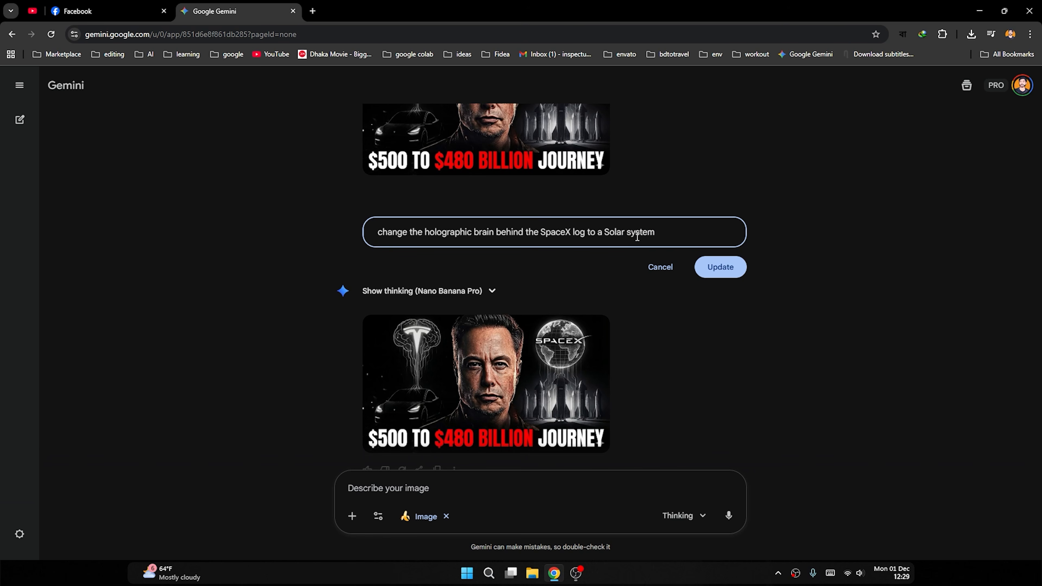
click(714, 268)
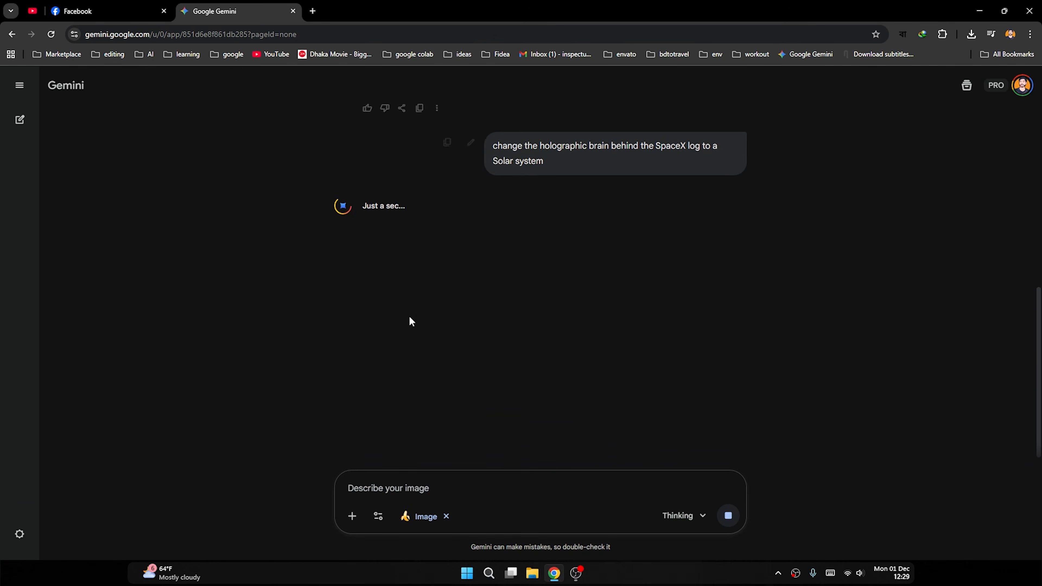
Reread the original thumbnail prompt, then examine the solar system thumbnail enlarged and compare it with the earlier brain version.
scroll(466, 294, up, 8)
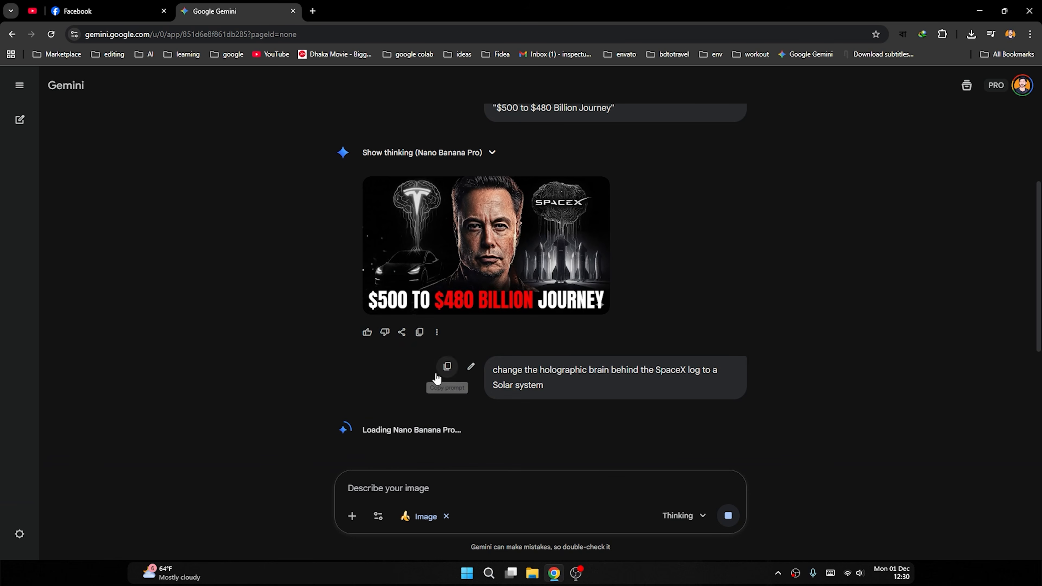
scroll(649, 340, up, 4)
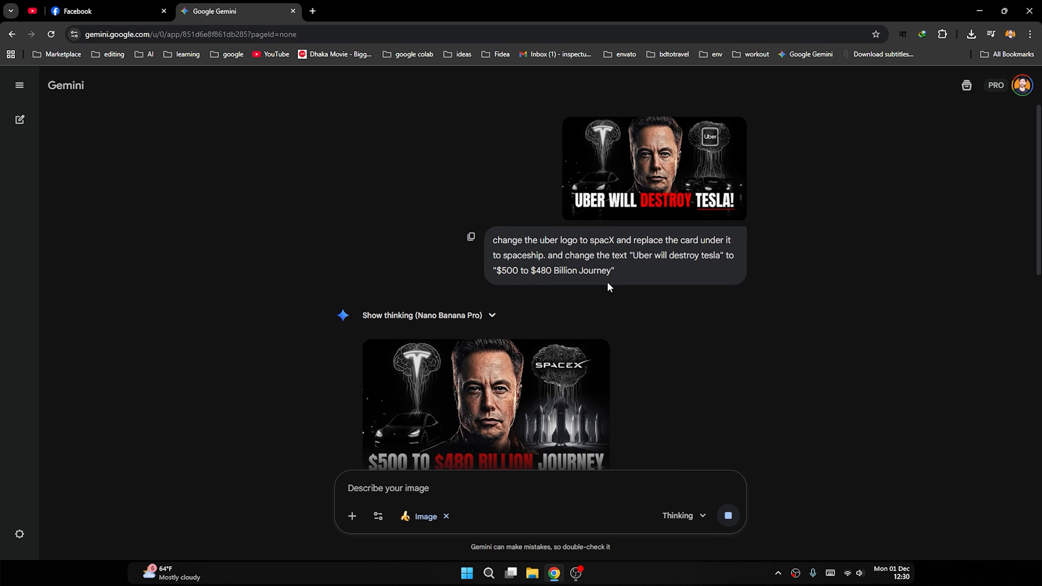
drag(494, 240, 625, 273)
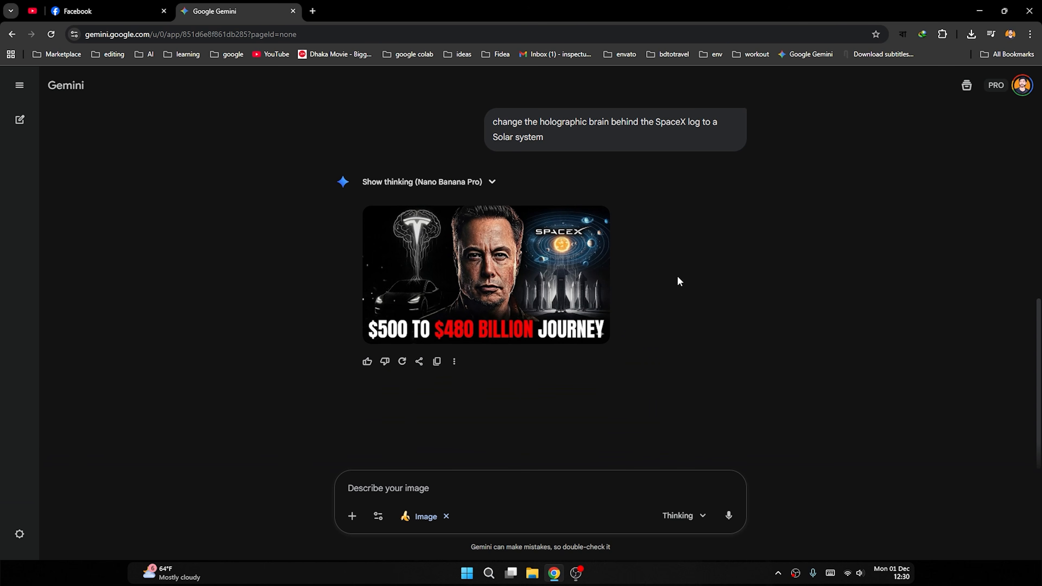
mouse_move(593, 257)
click(556, 260)
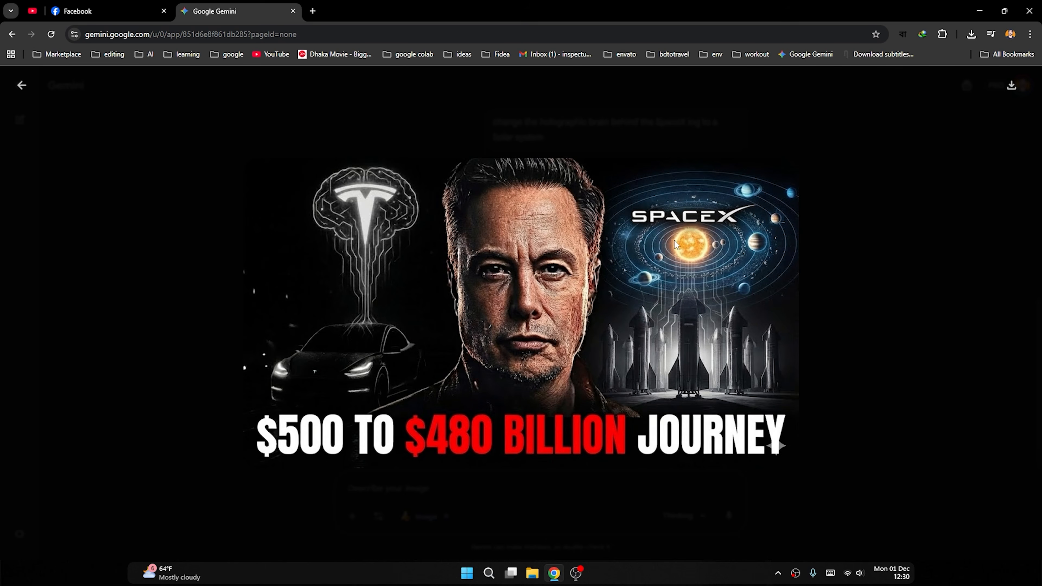
click(855, 253)
scroll(651, 252, up, 7)
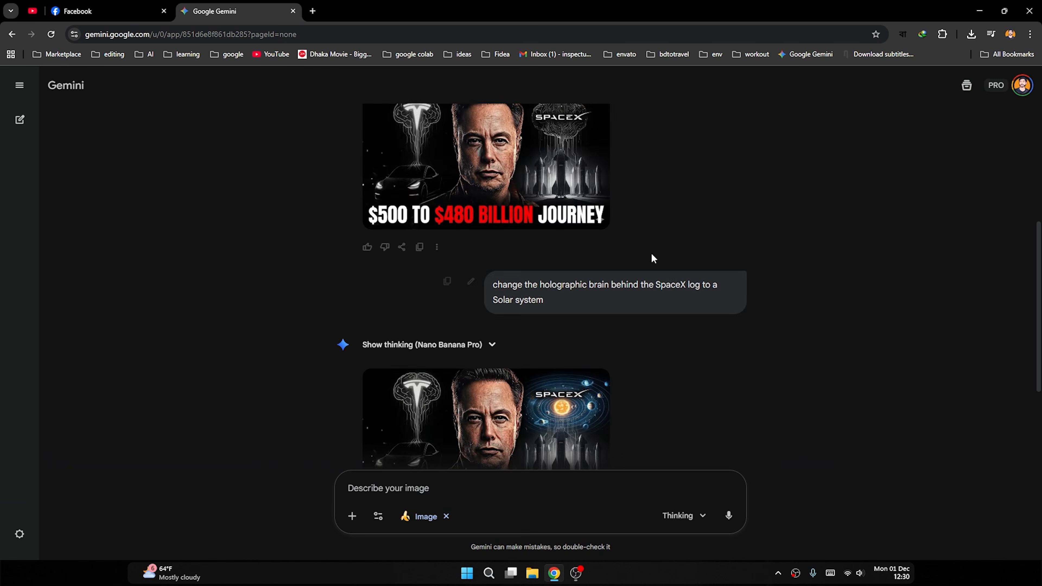
scroll(612, 247, down, 5)
scroll(597, 304, down, 3)
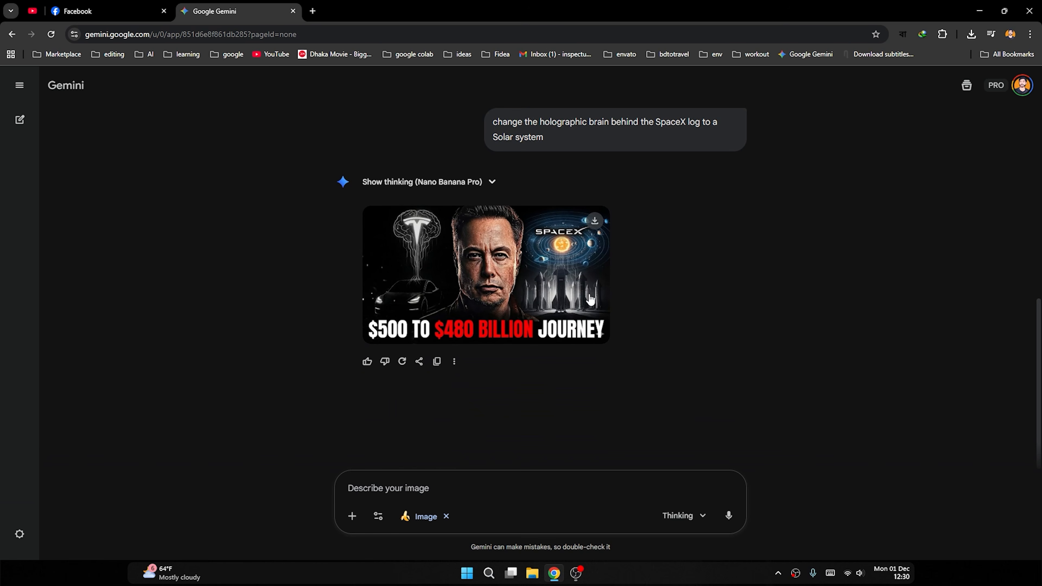
scroll(575, 274, up, 5)
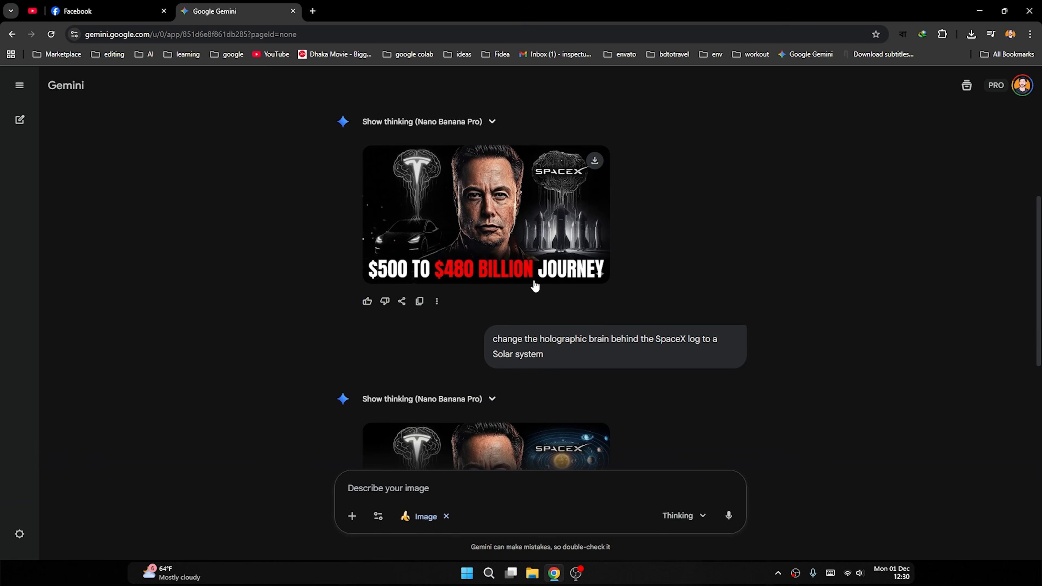
scroll(535, 284, down, 5)
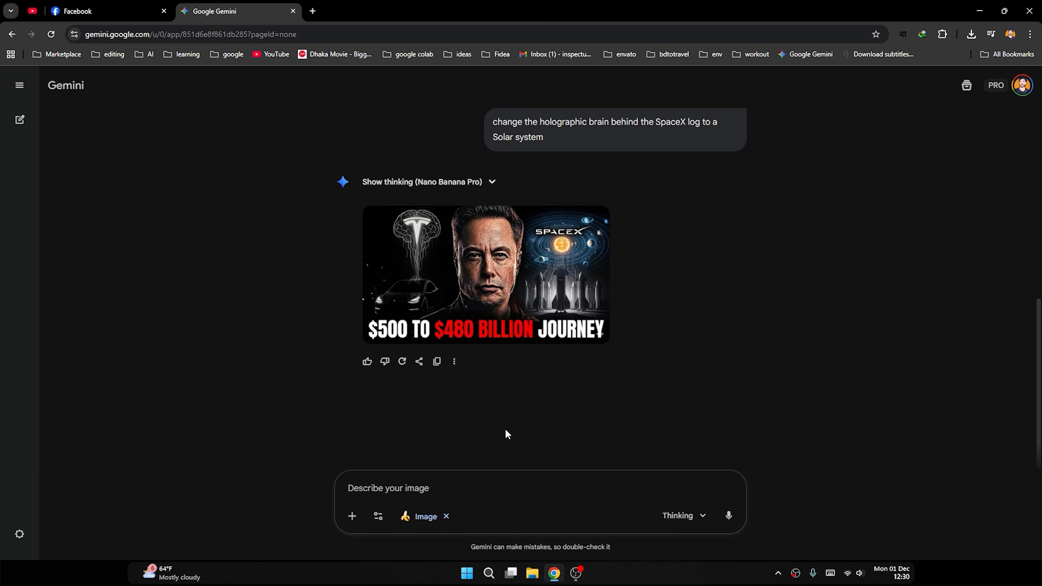
Send the follow-up prompt "add a futuristic sunglass to his eyes", correcting the spelling of "futuristic".
text(add a futurestic sunglass to his eyes)
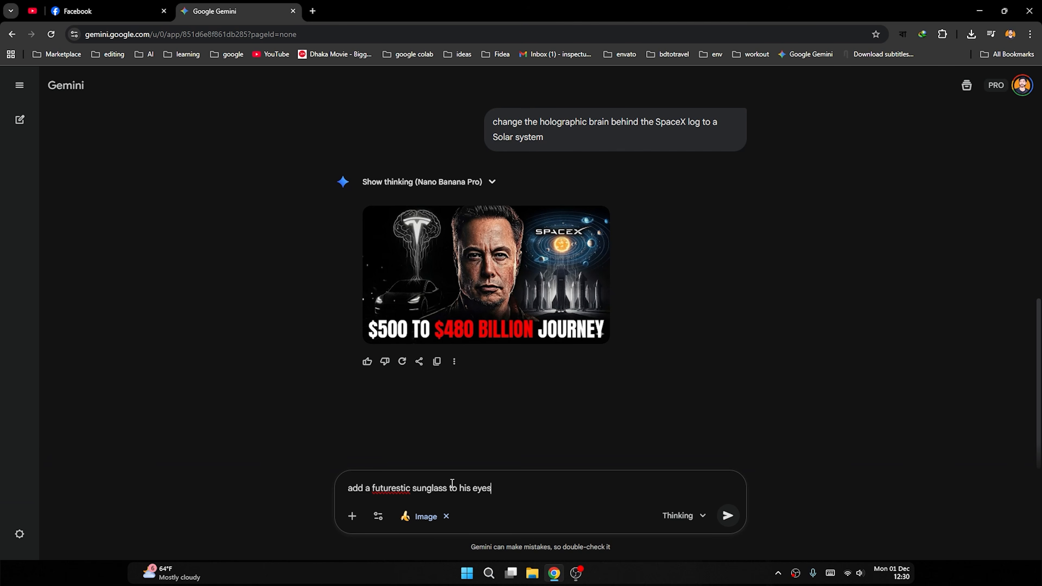
right_click(407, 488)
click(462, 210)
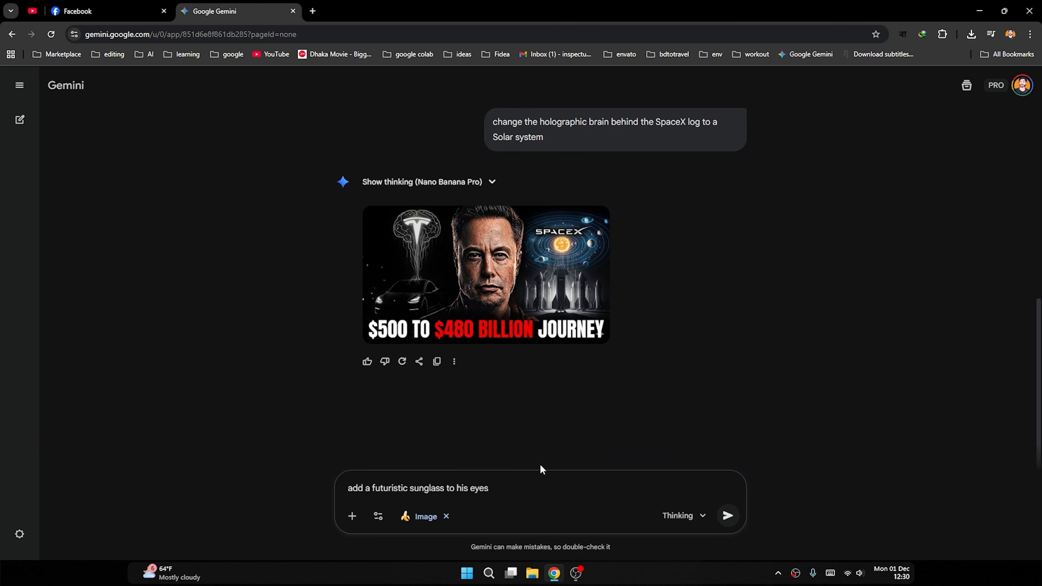
click(728, 516)
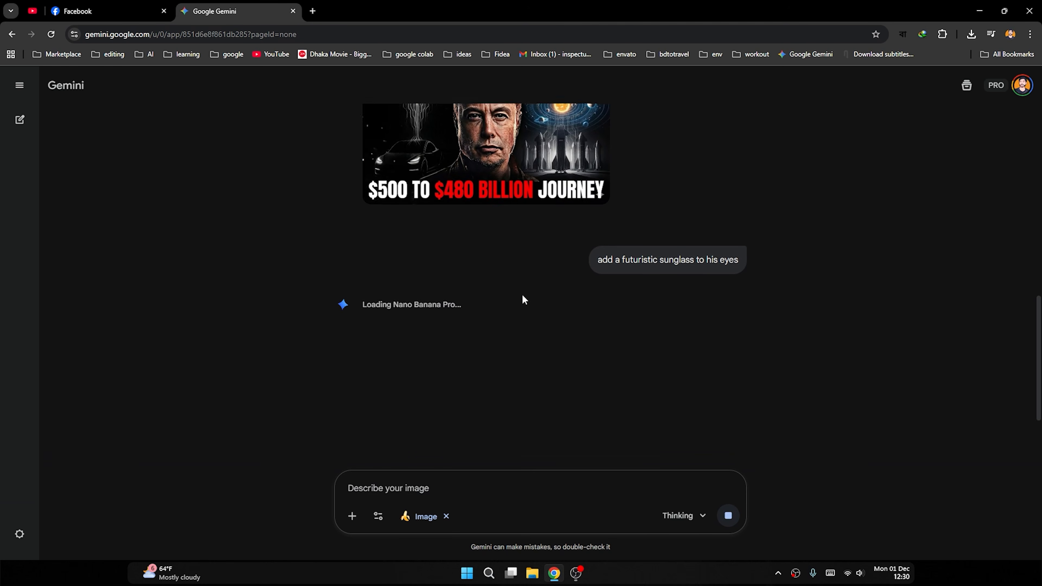
Review the reference image, prompts and earlier thumbnail versions in the chat, ending at the sunglasses version.
scroll(520, 295, up, 5)
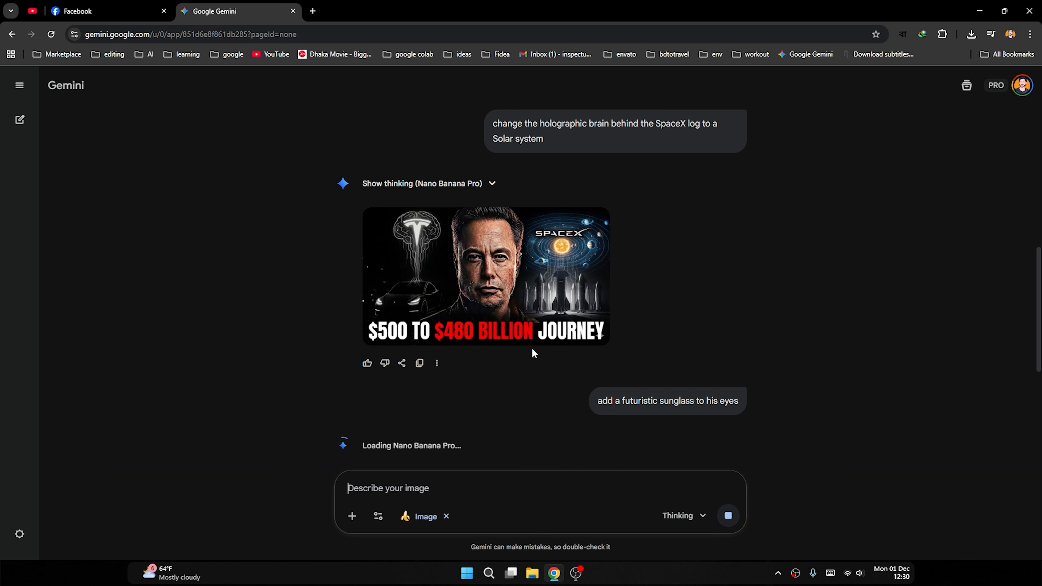
scroll(532, 353, down, 4)
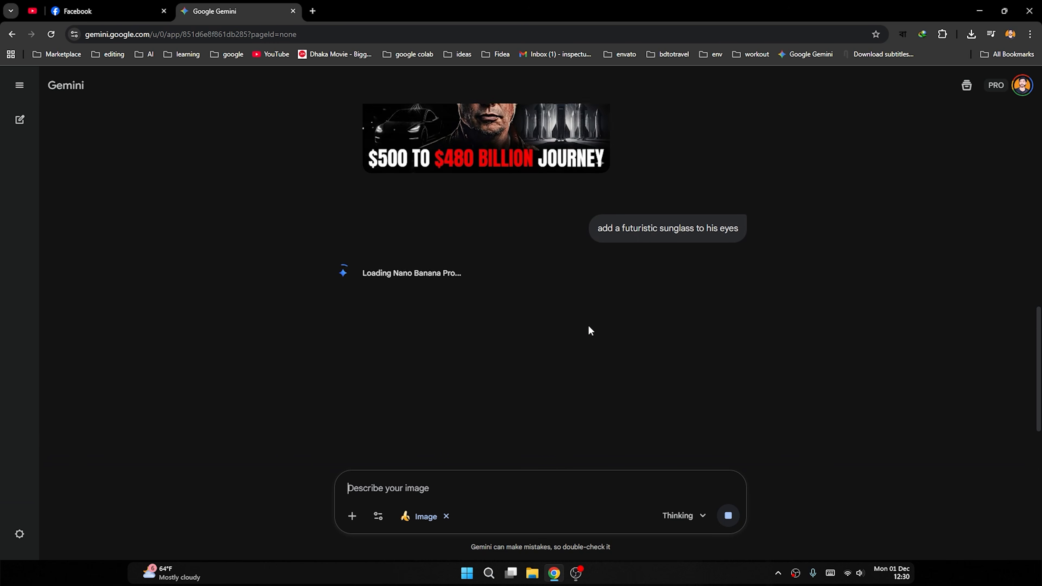
scroll(575, 331, up, 12)
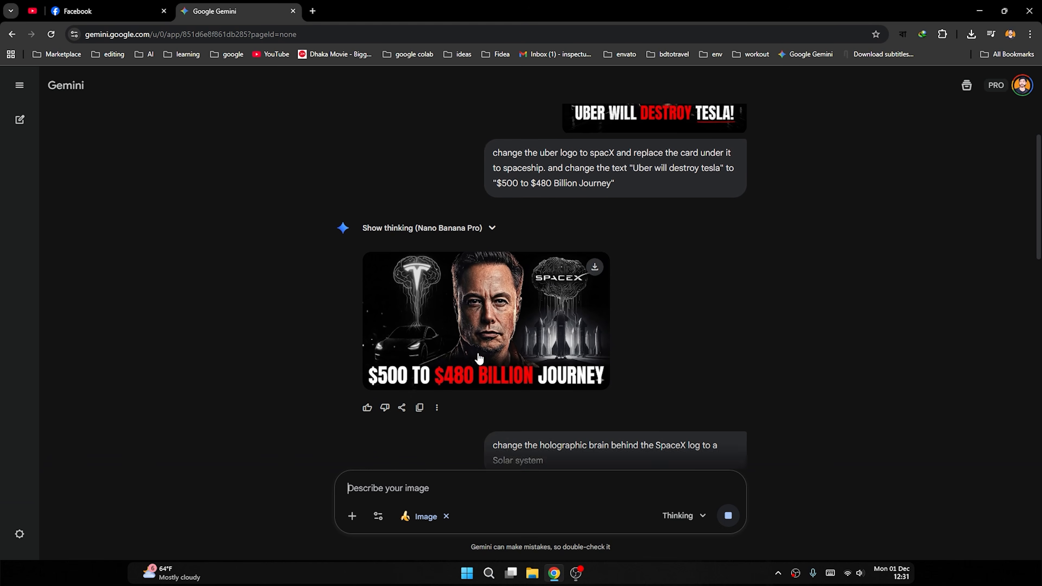
scroll(533, 333, down, 1)
scroll(635, 263, up, 3)
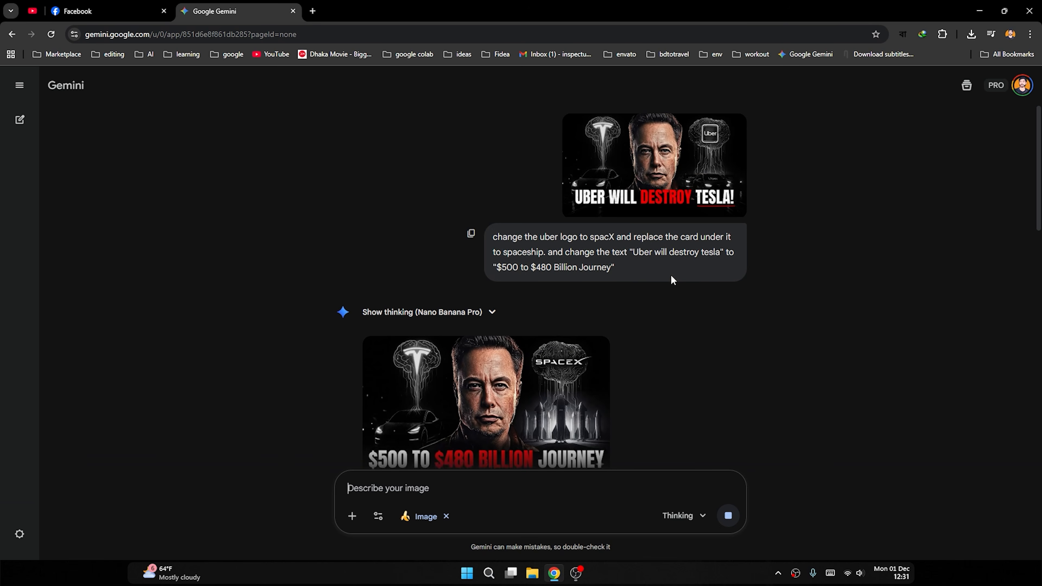
scroll(598, 287, down, 3)
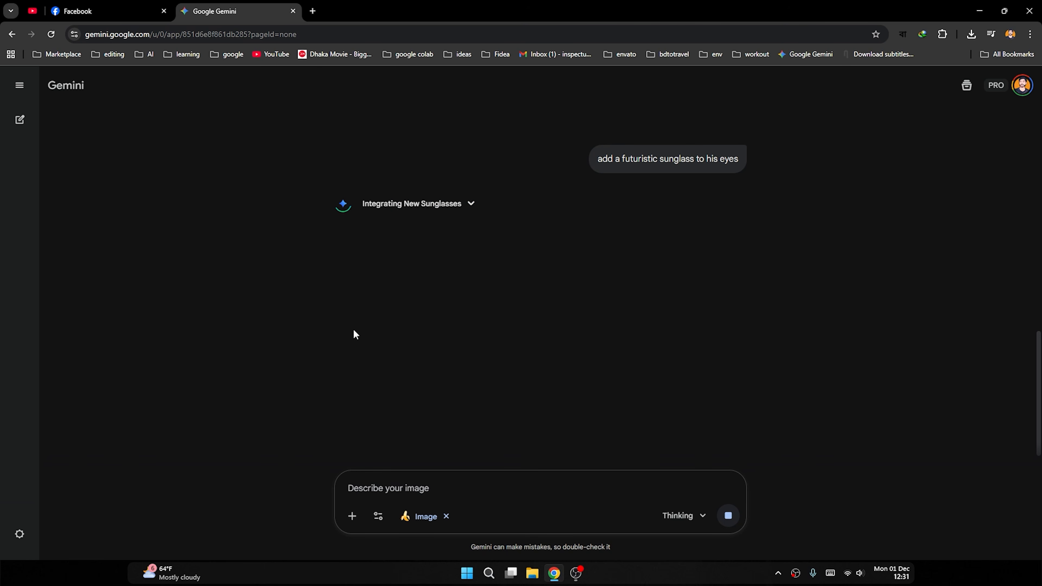
scroll(411, 311, up, 10)
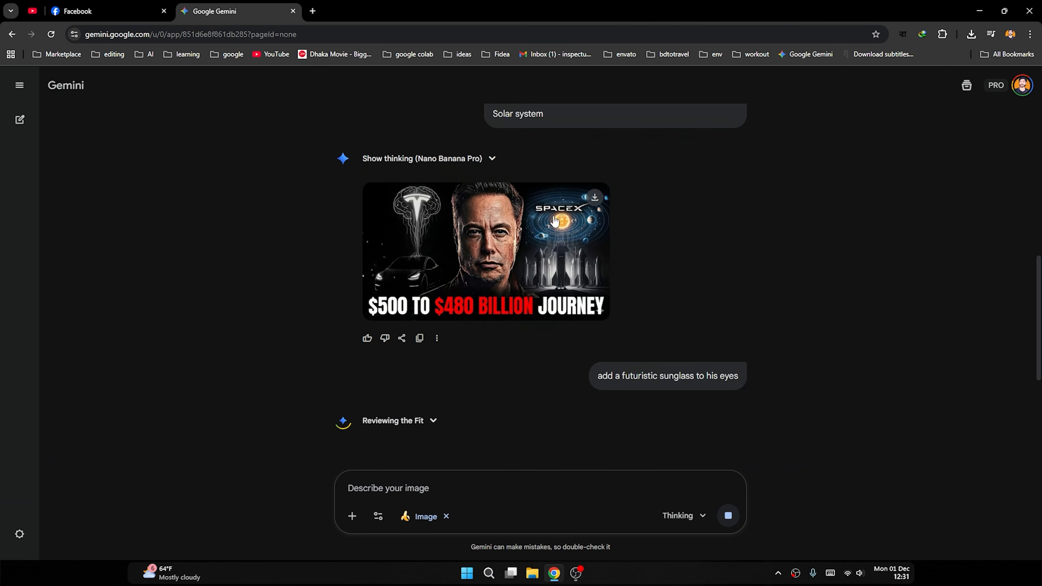
scroll(628, 213, up, 3)
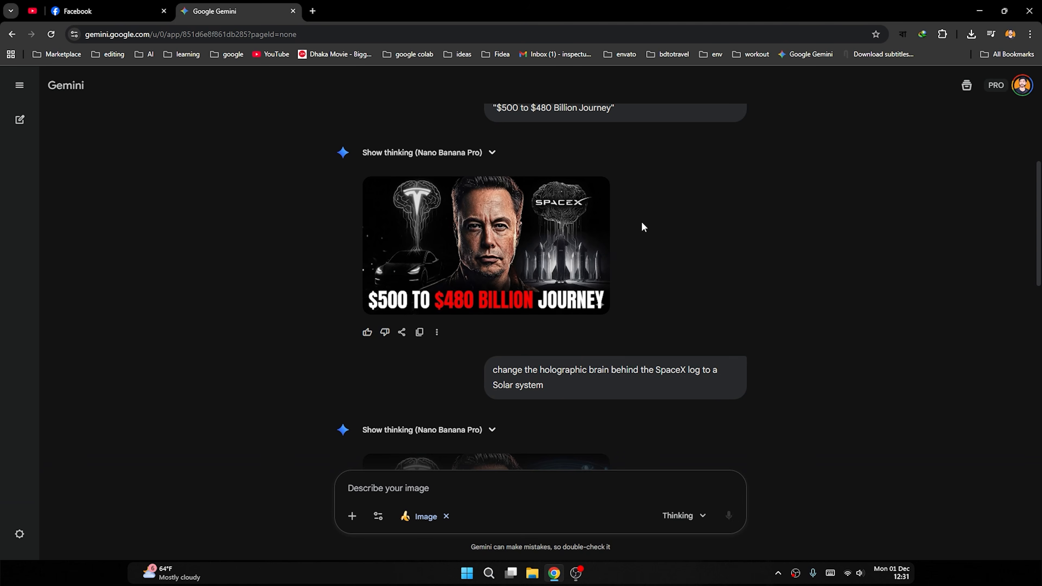
scroll(346, 332, down, 3)
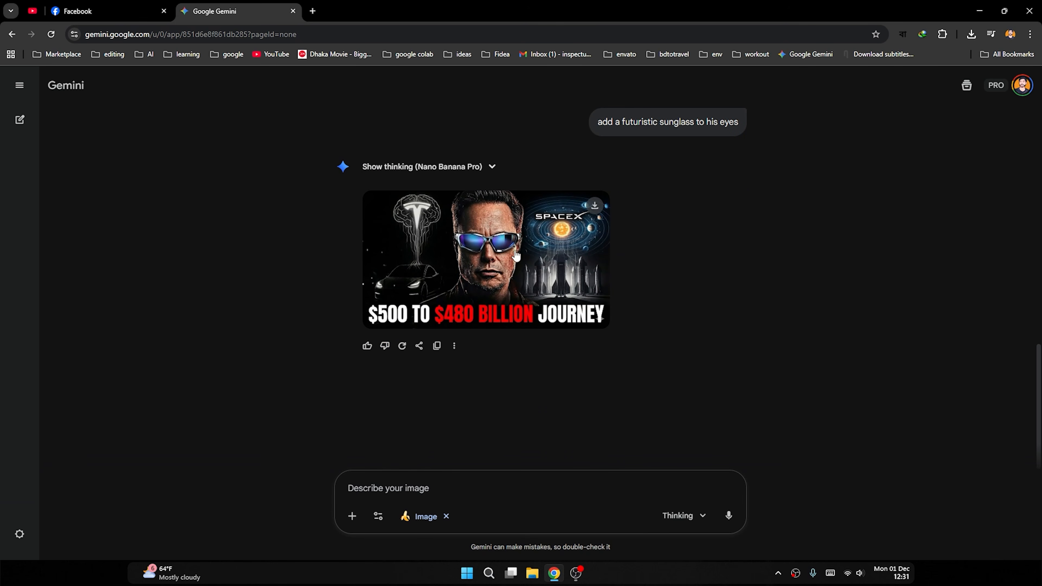
Edit the sent sunglasses prompt to read "add a futuristic transparent AI sunglass to his eyes" and regenerate the thumbnail.
scroll(533, 269, up, 3)
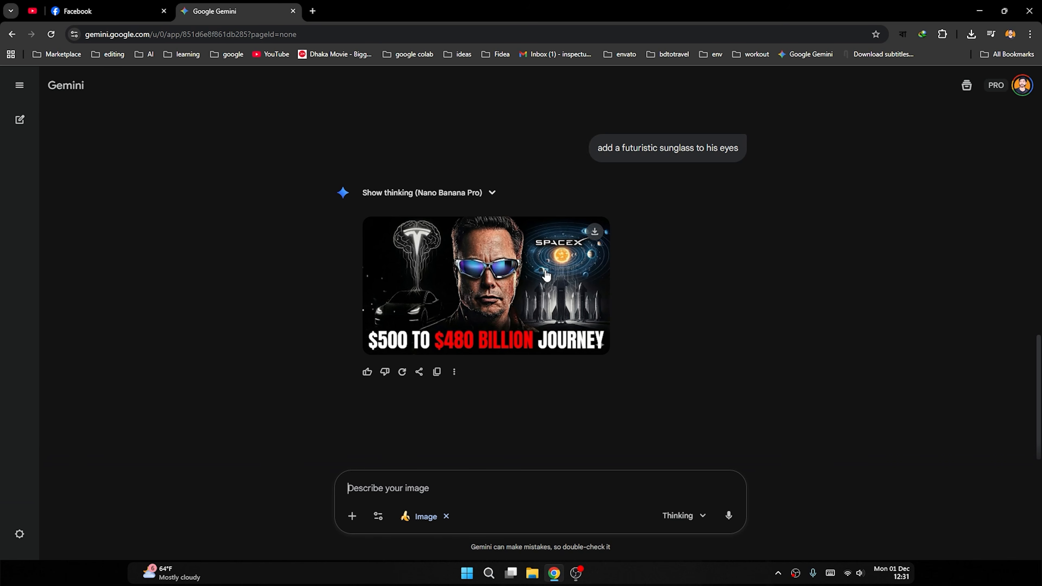
click(577, 230)
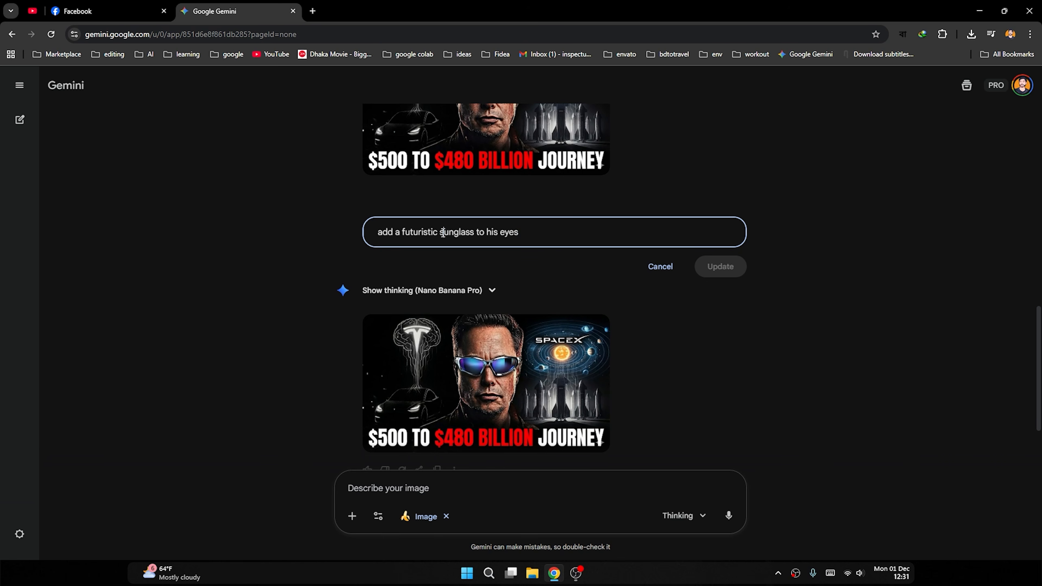
text(tran)
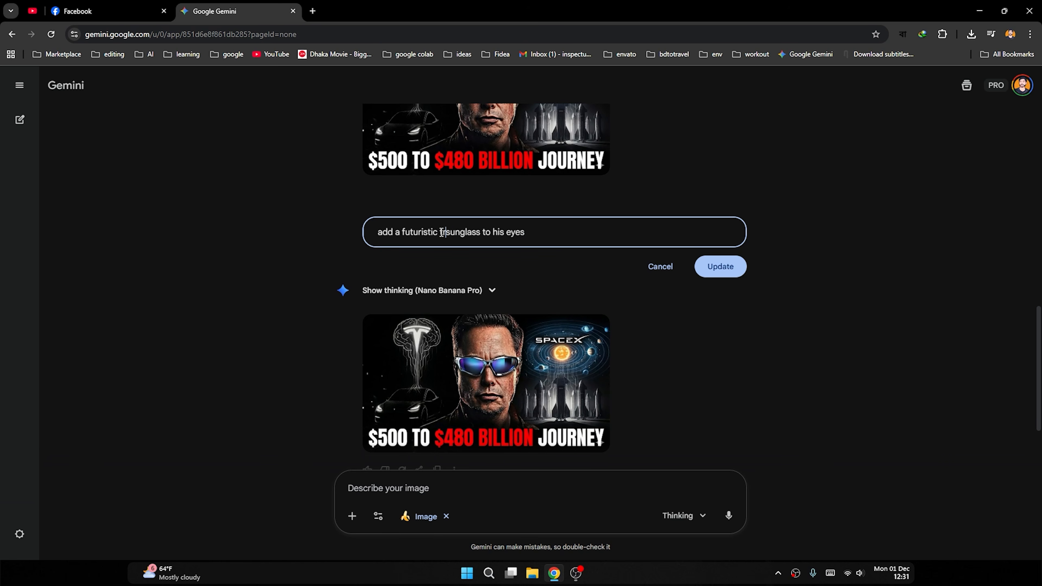
text(sparent A)
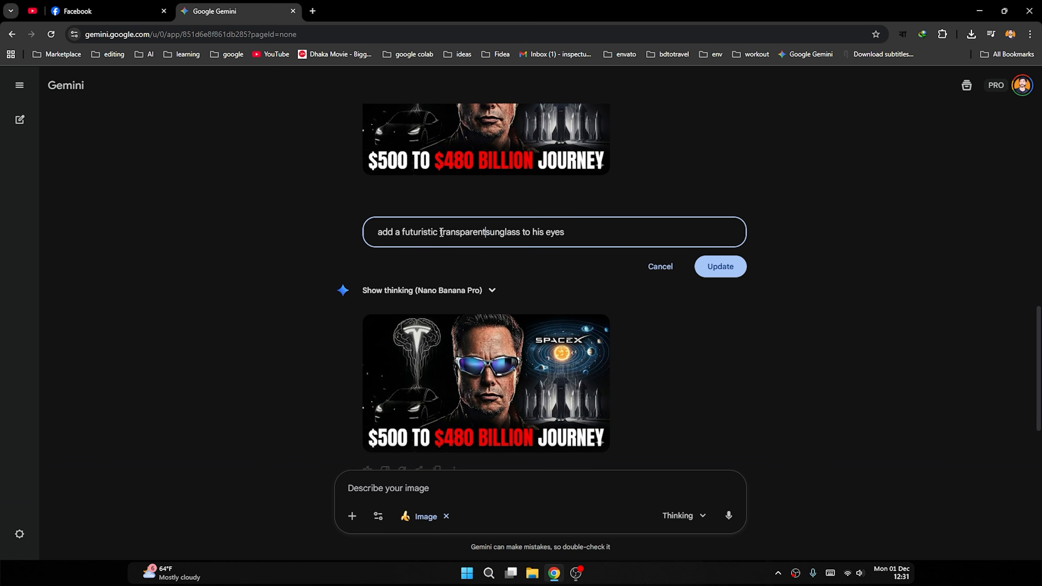
text(I)
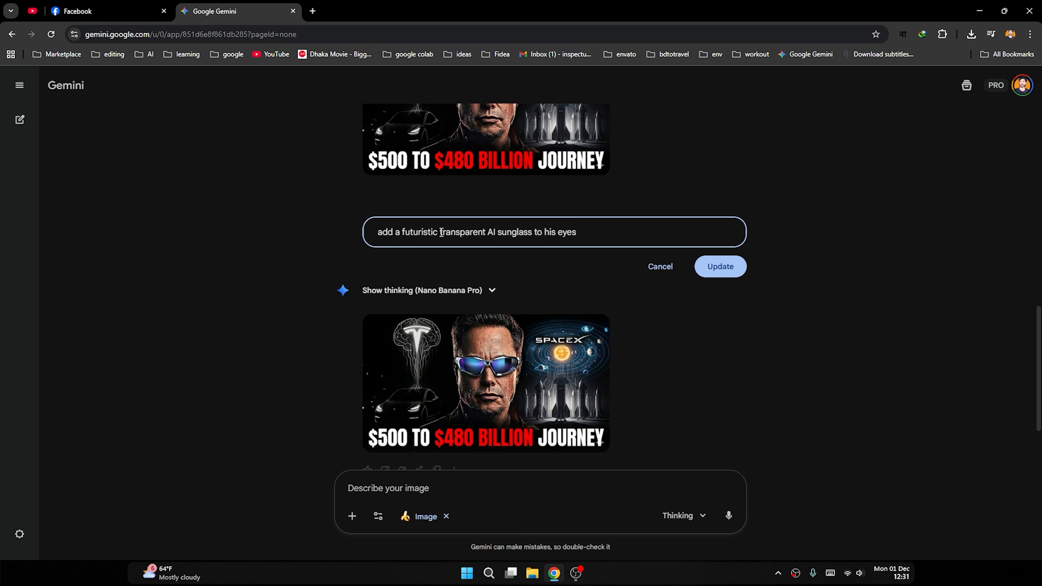
key(Return)
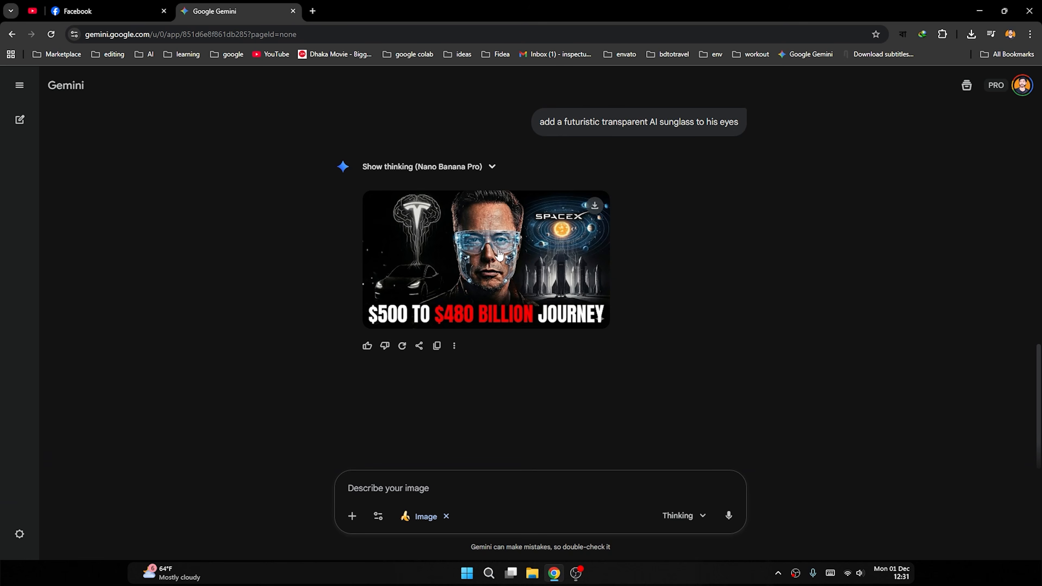
Examine the transparent AI sunglasses thumbnail enlarged and compare it with the solar system version without glasses.
click(516, 257)
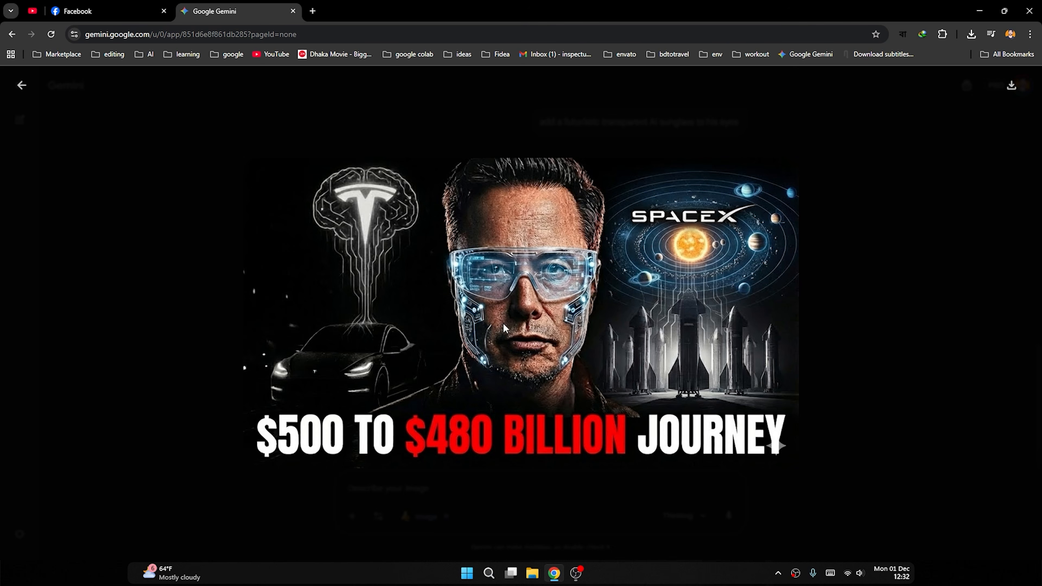
click(842, 292)
scroll(551, 284, up, 5)
scroll(513, 287, down, 4)
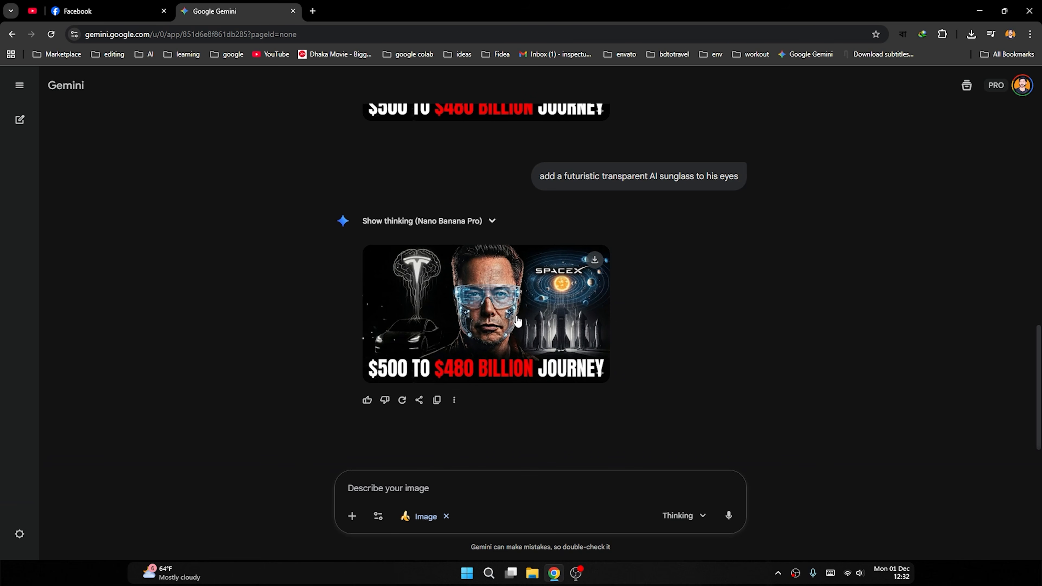
click(510, 317)
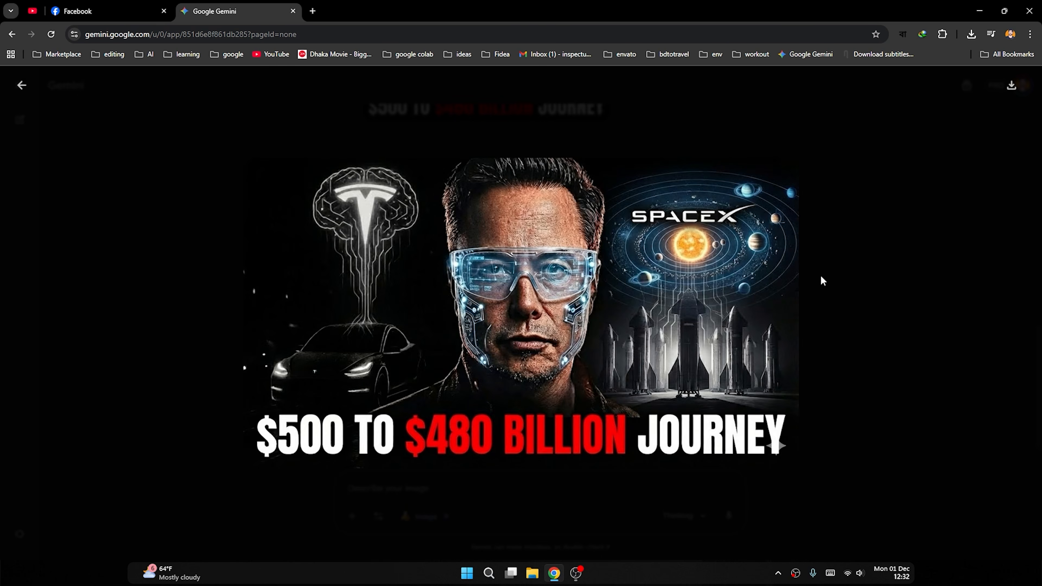
click(814, 277)
scroll(617, 294, up, 4)
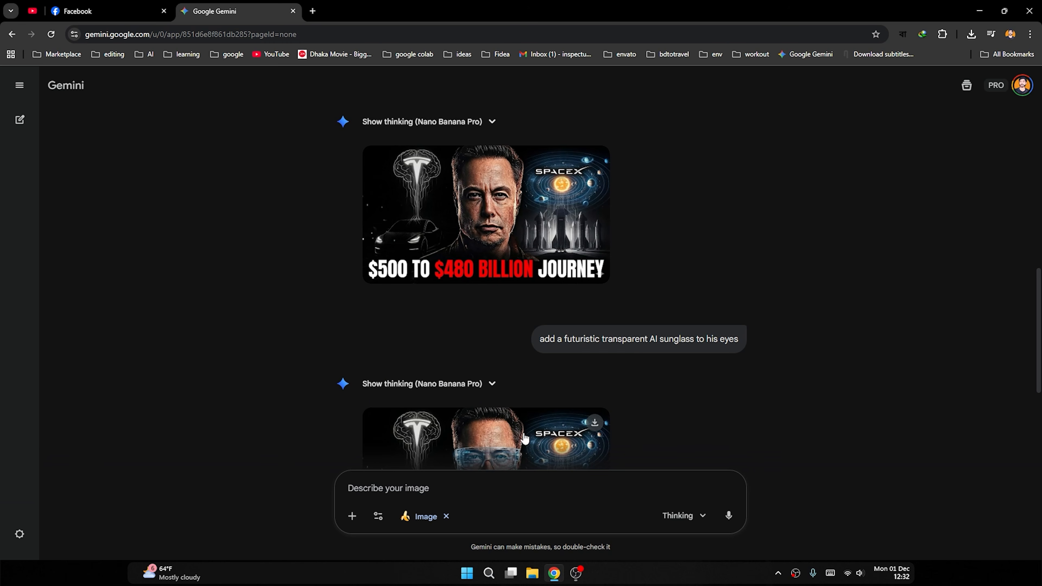
scroll(509, 210, down, 1)
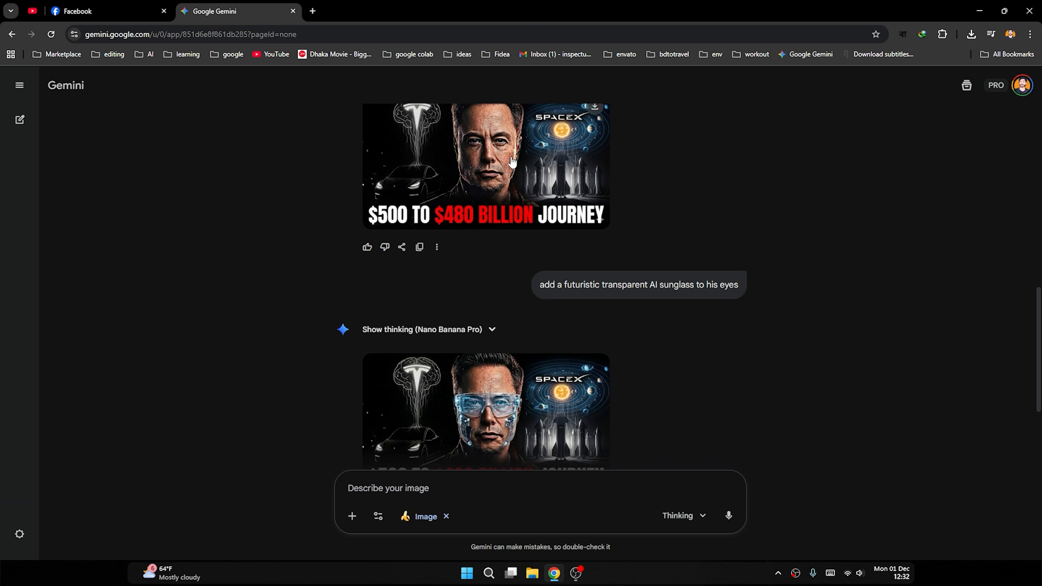
scroll(526, 223, down, 3)
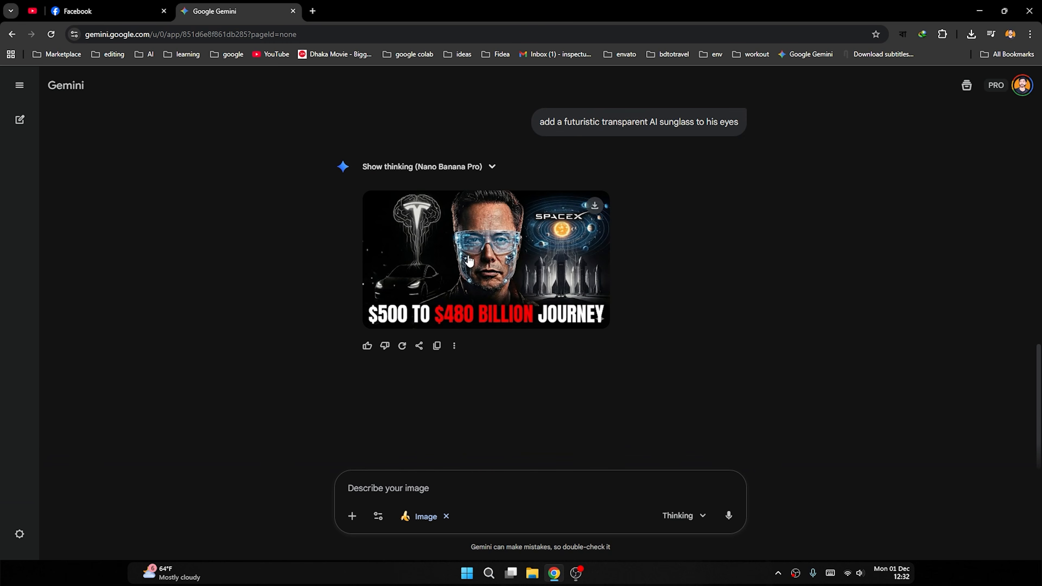
click(526, 280)
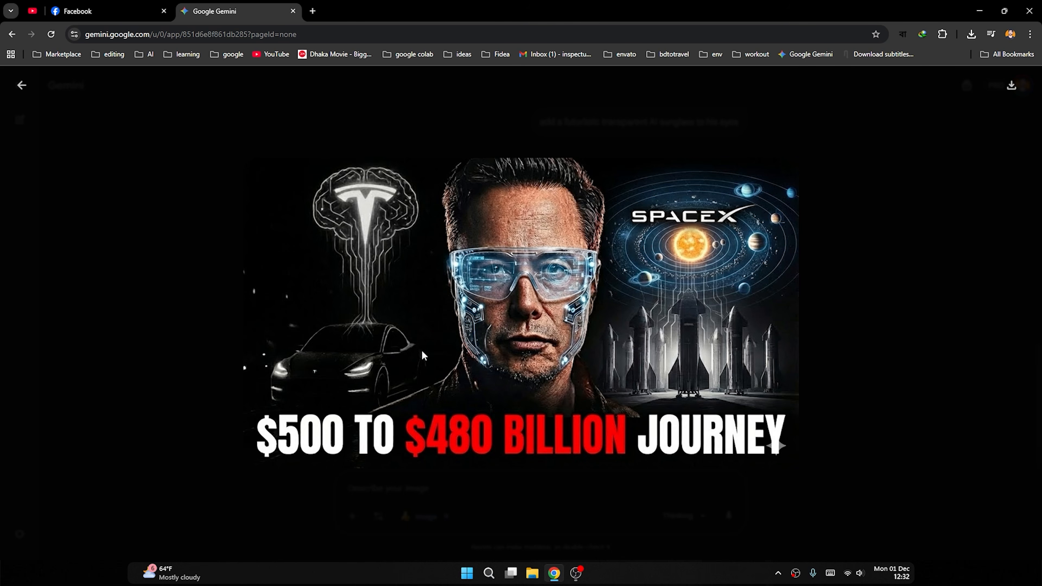
click(928, 242)
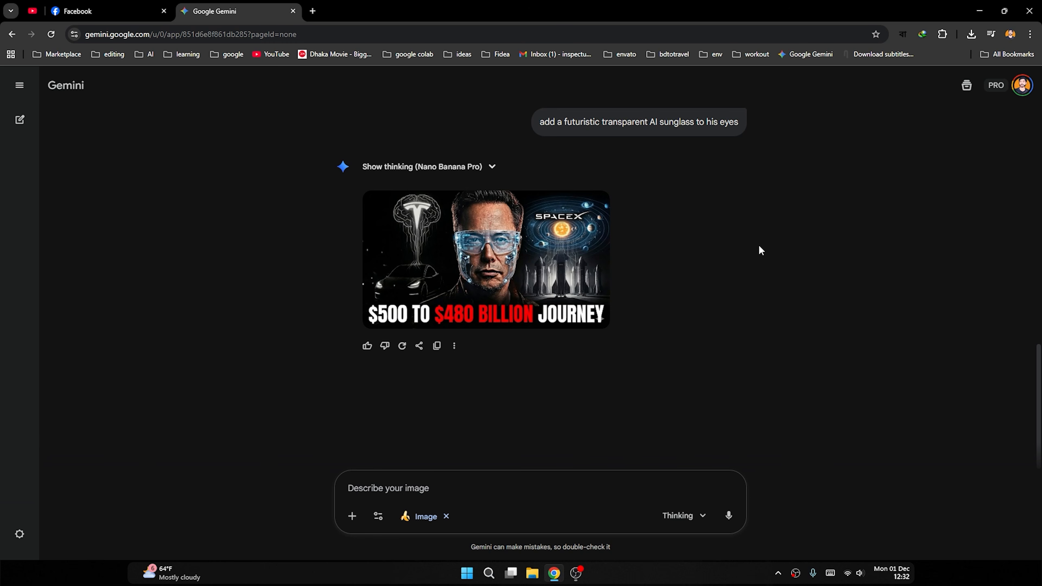
Review the chat from the Uber reference image and first prompt to the latest thumbnail, and view that thumbnail enlarged.
scroll(750, 263, up, 12)
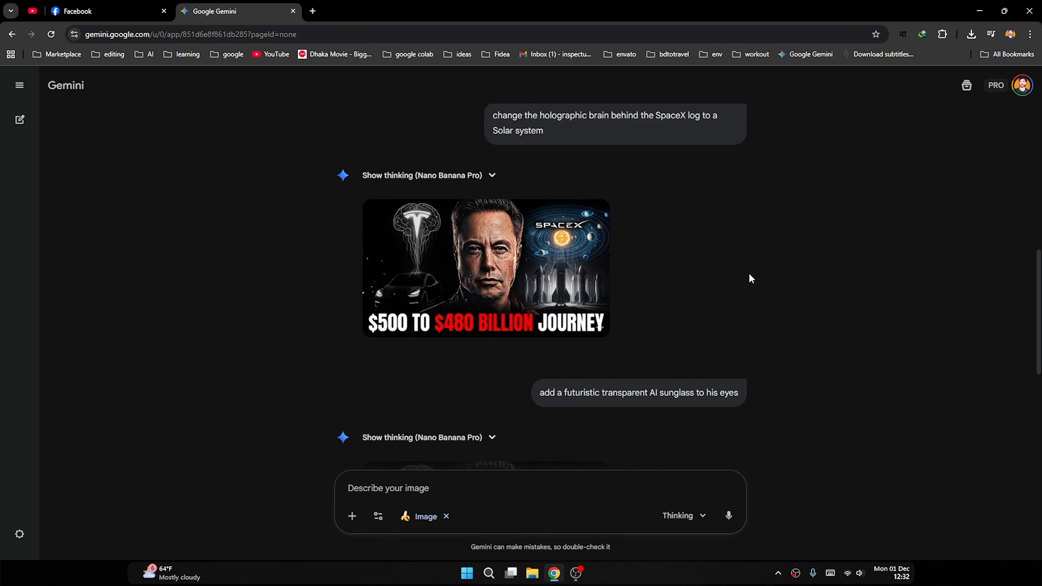
scroll(753, 238, up, 2)
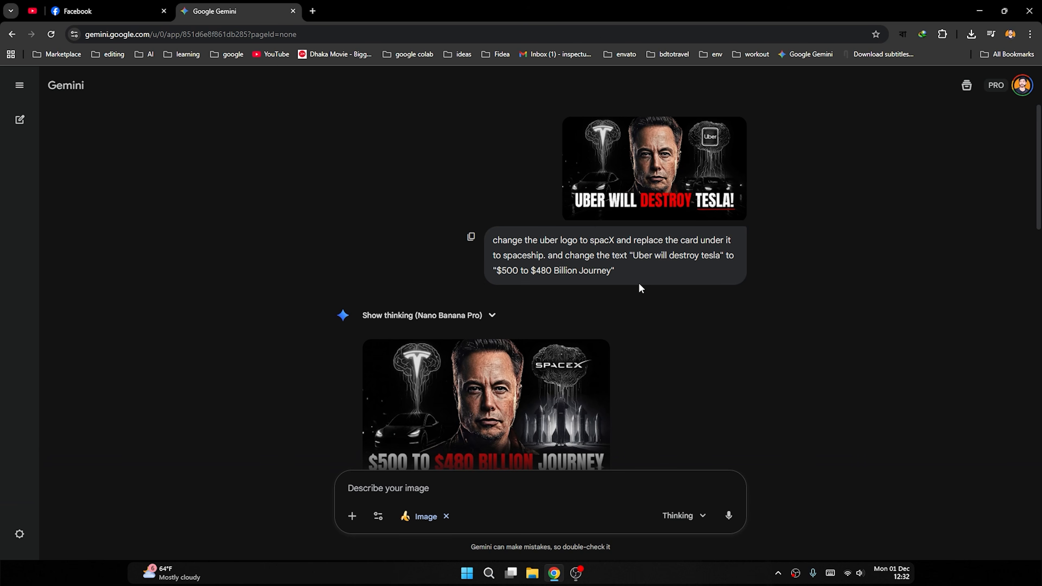
scroll(640, 288, down, 4)
scroll(706, 271, down, 5)
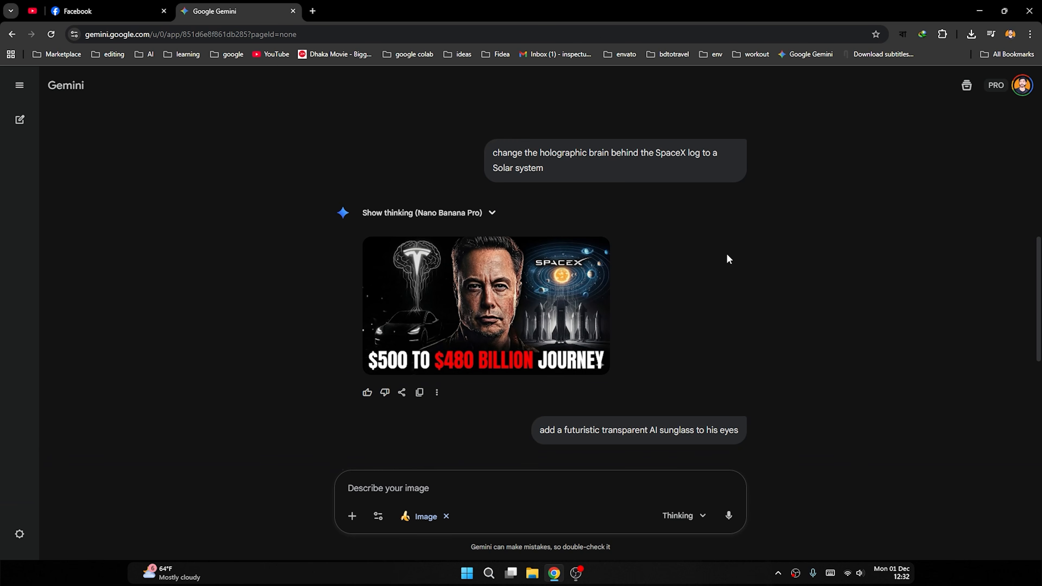
scroll(727, 256, down, 6)
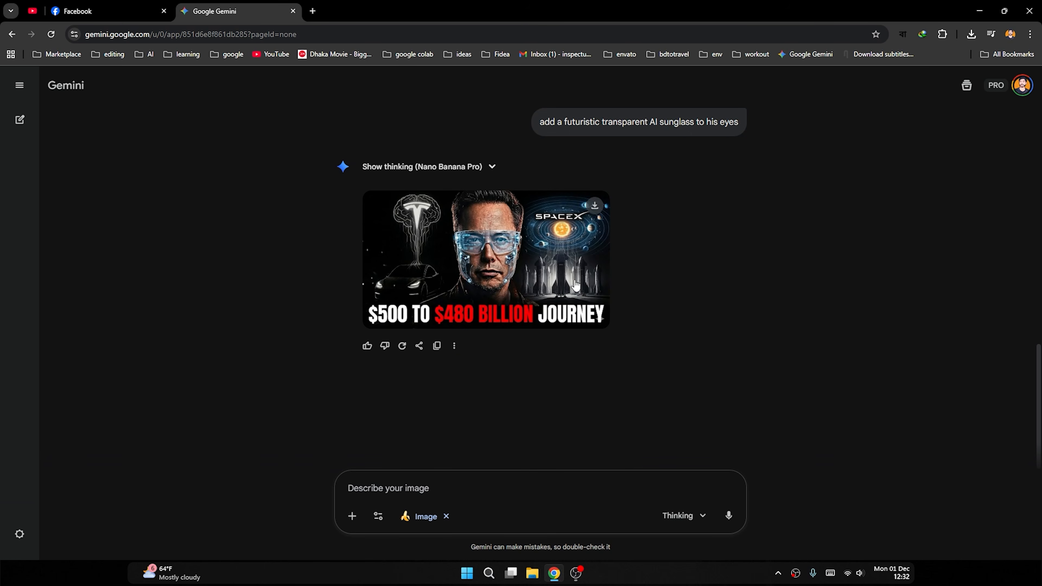
click(504, 272)
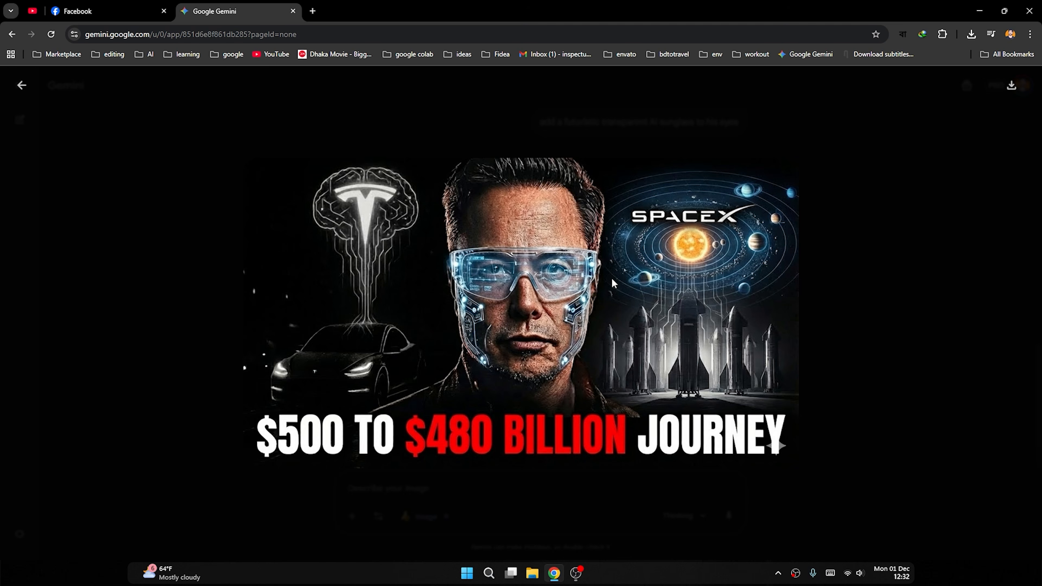
click(836, 250)
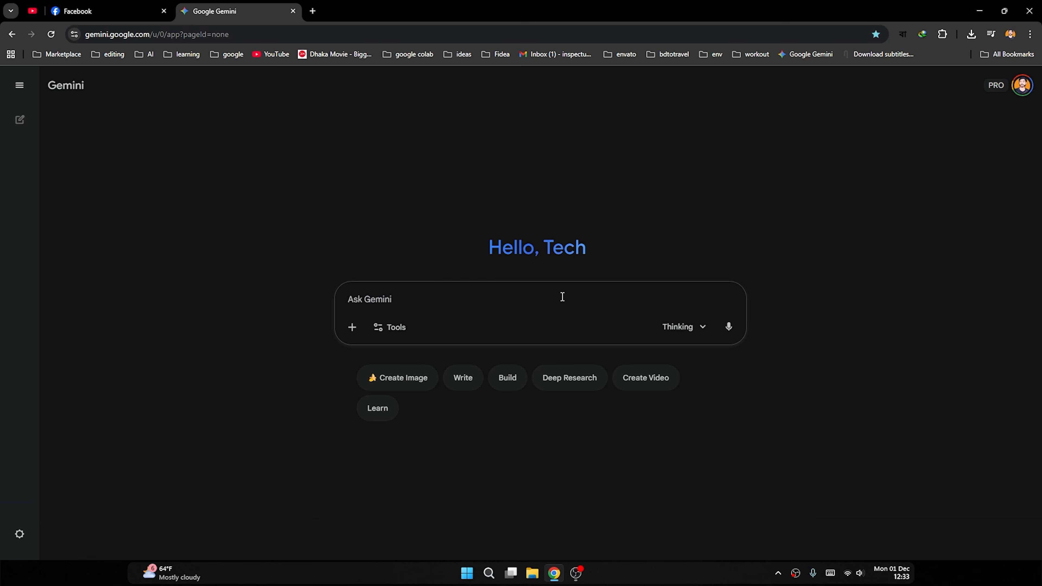
In a new chat, send "give me 10 youtube video title ideas for - The incredible journey of Elon Musks $500 to $480 Billion".
text(give me 10)
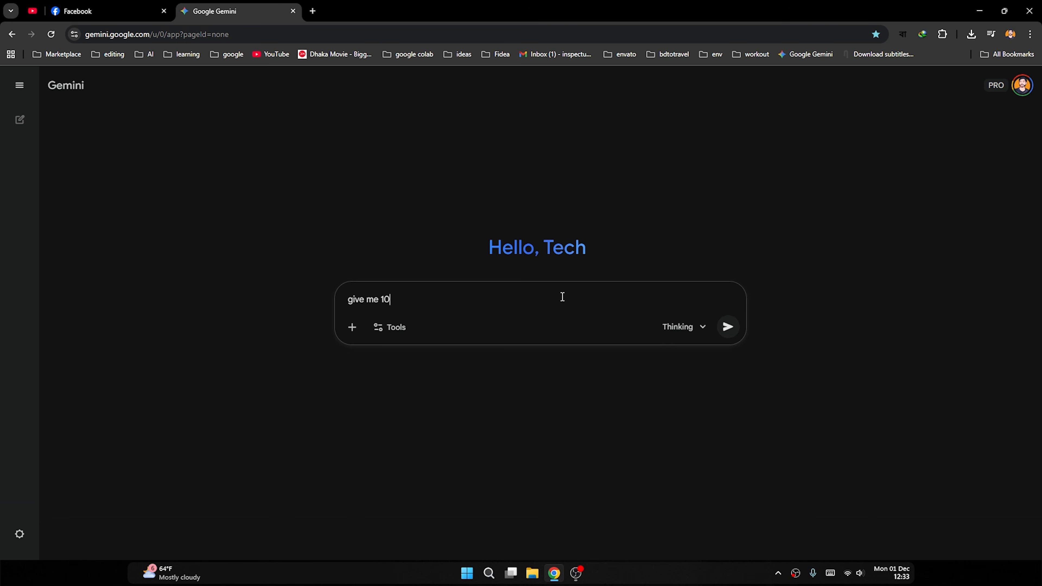
text( youtube video title it)
key(BackSpace)
text(de)
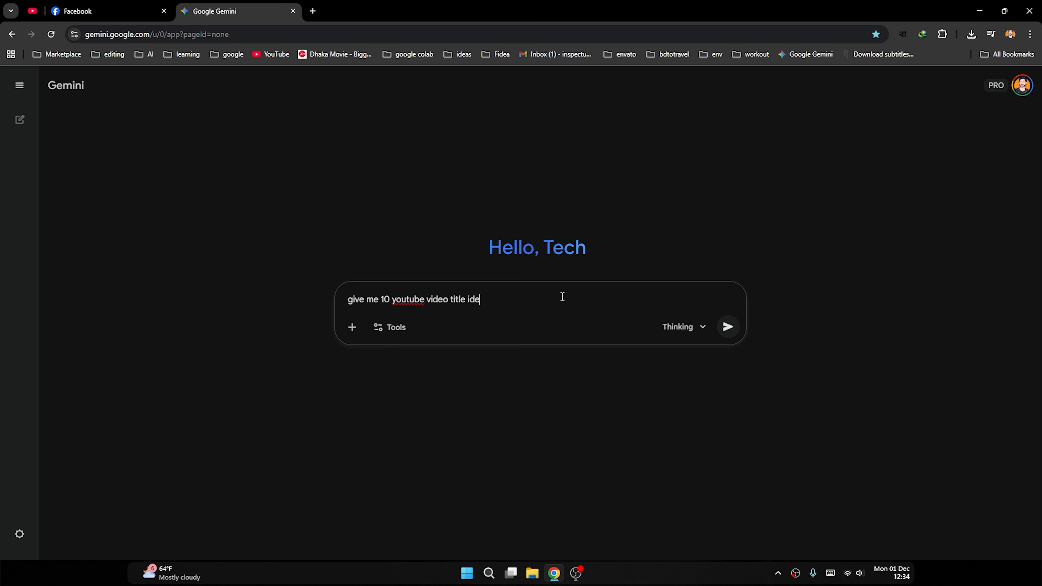
text(as for -)
text(The incredible journey of El)
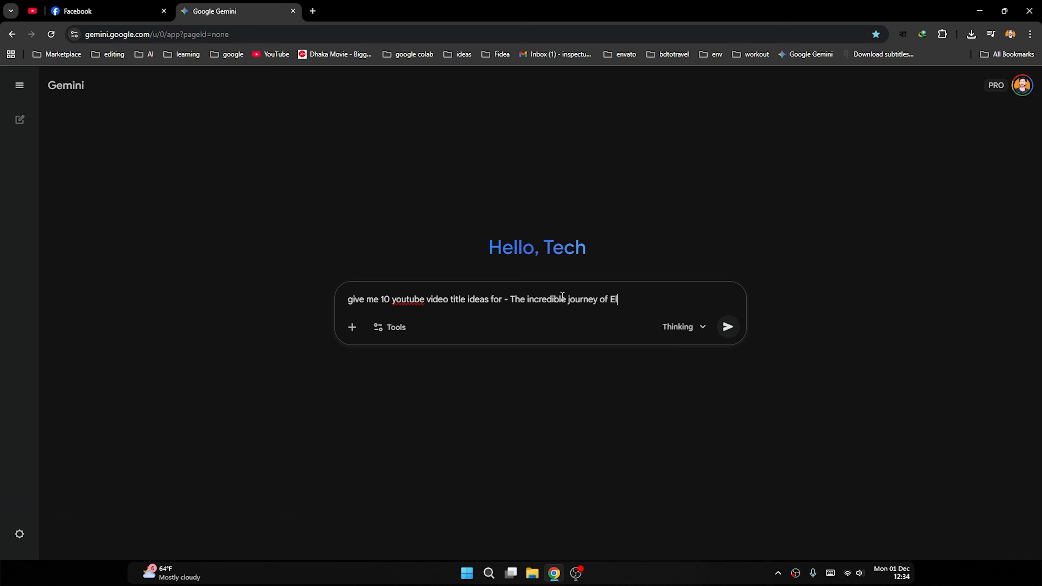
text(on Musks $500 to 480)
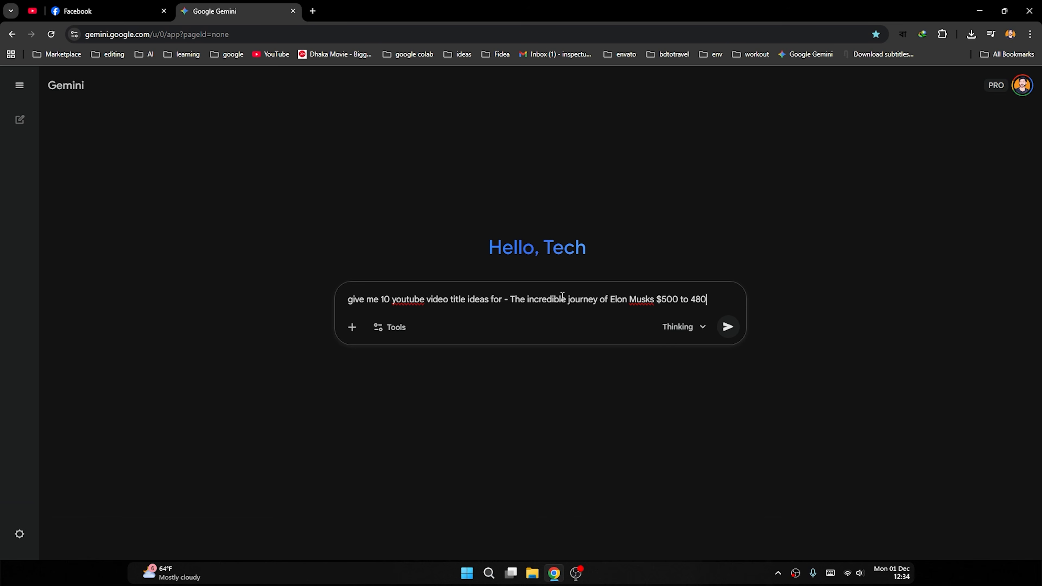
text( Billion)
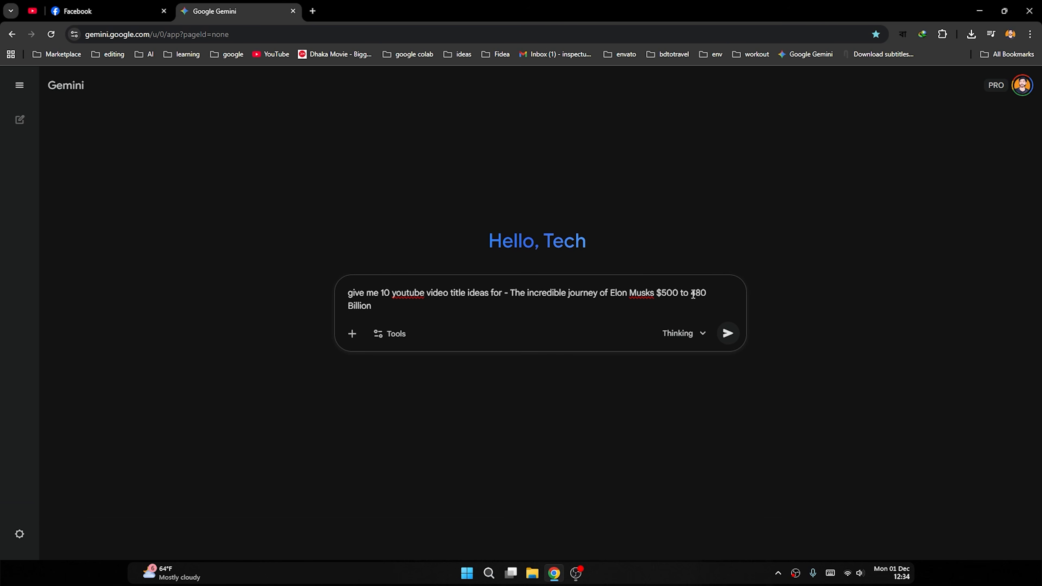
text($)
click(728, 333)
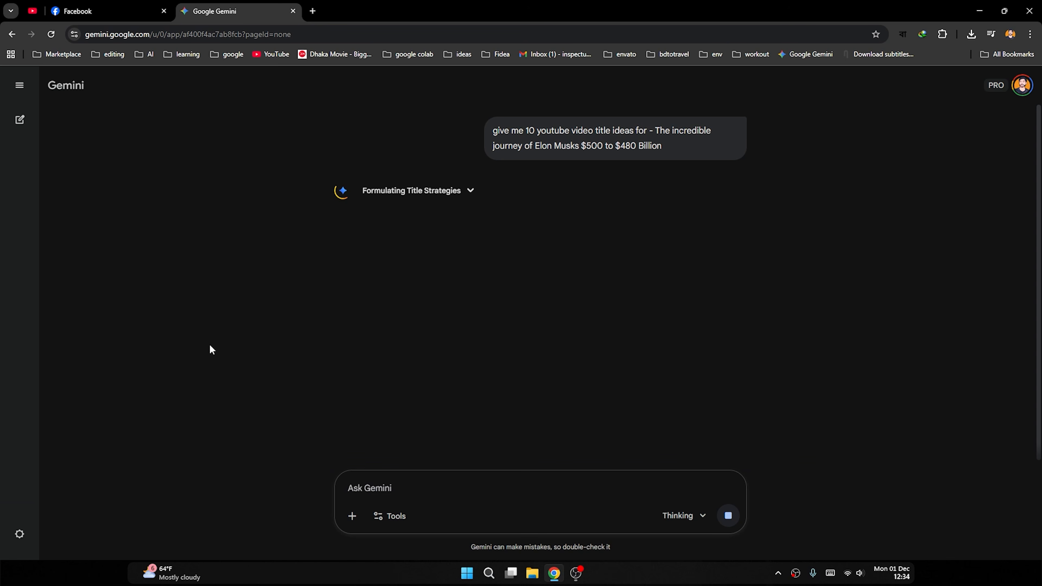
Check the available model choices, then read the title ideas by category, focusing on the wording of the first storytelling title.
click(678, 518)
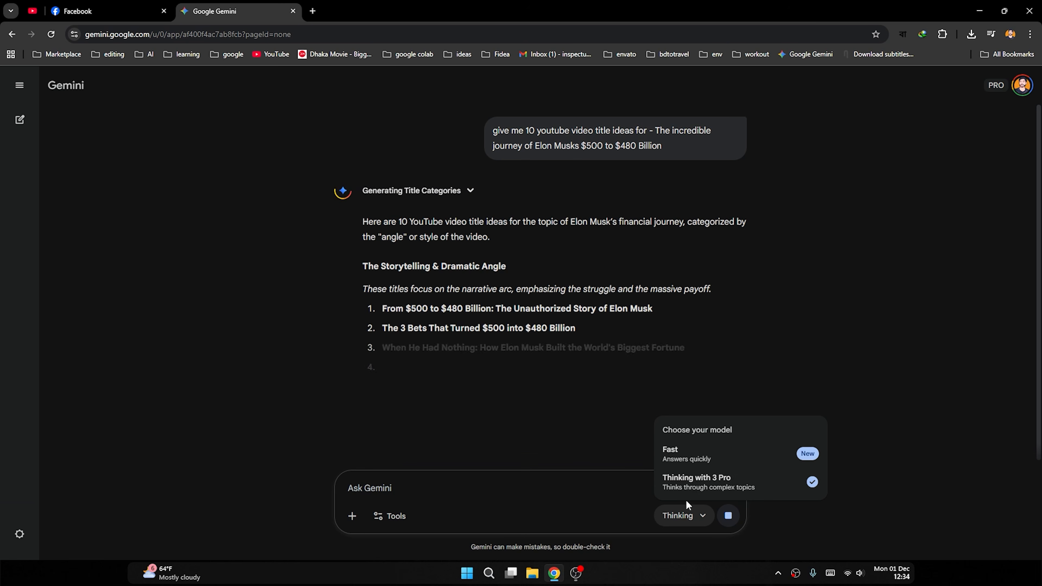
click(683, 515)
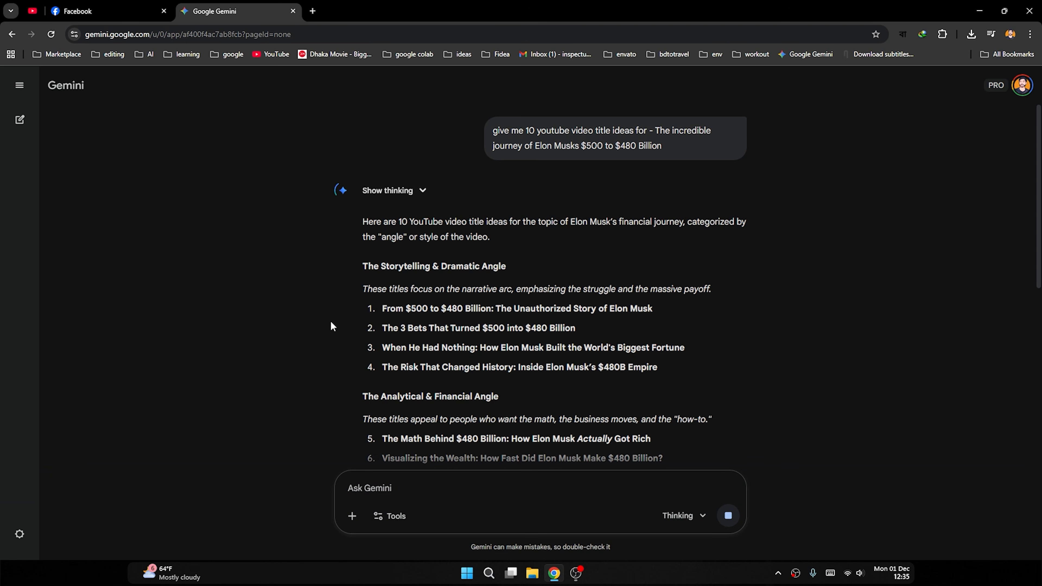
scroll(332, 325, down, 4)
scroll(331, 327, down, 1)
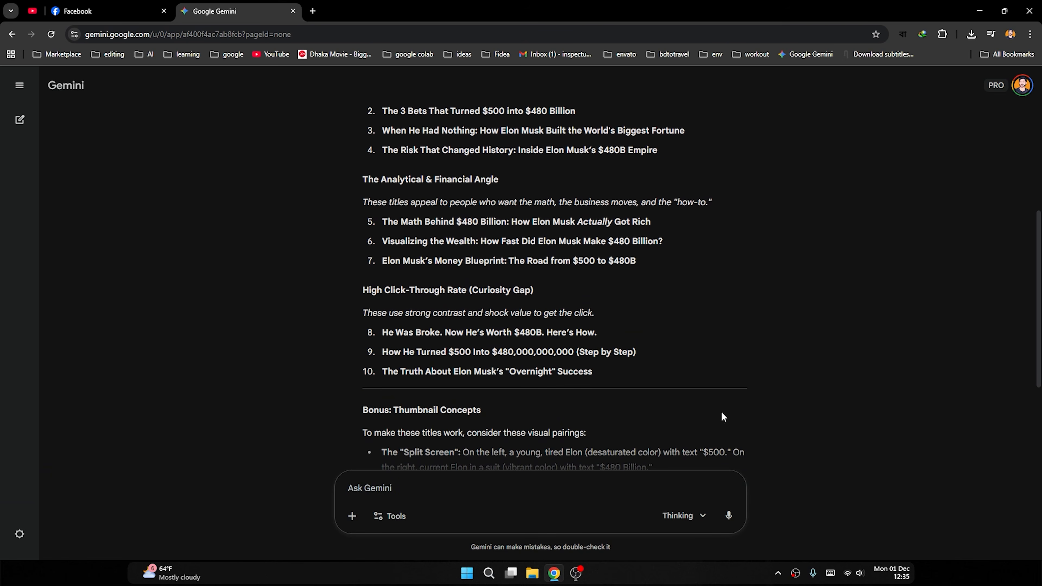
scroll(495, 345, up, 3)
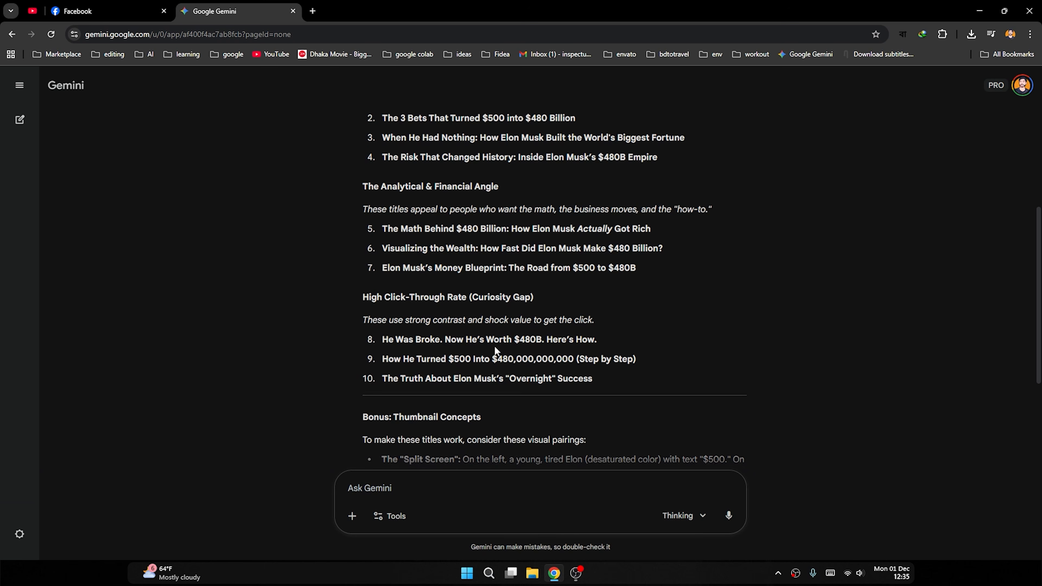
scroll(393, 181, up, 1)
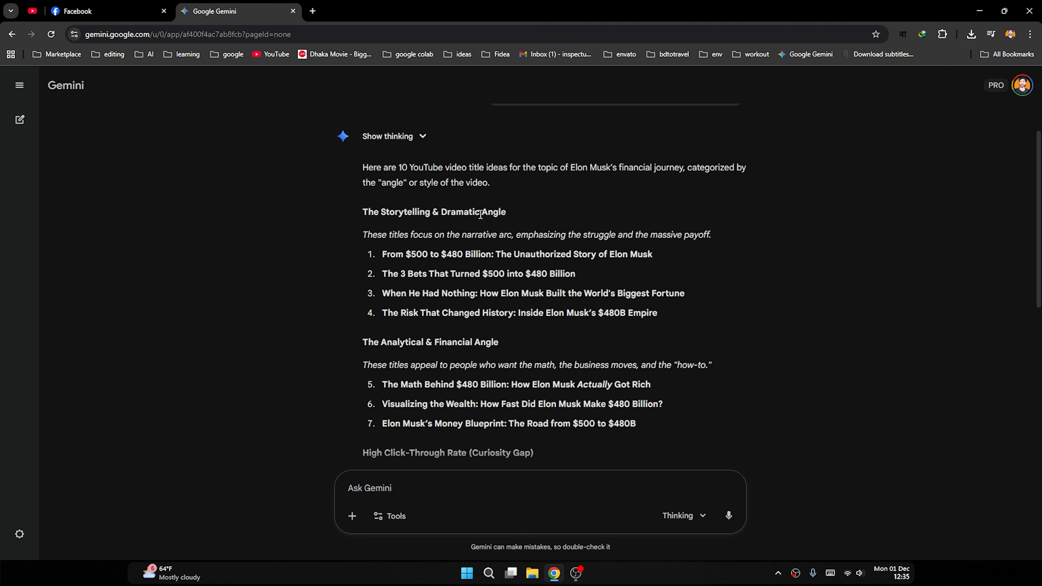
drag(386, 212, 432, 225)
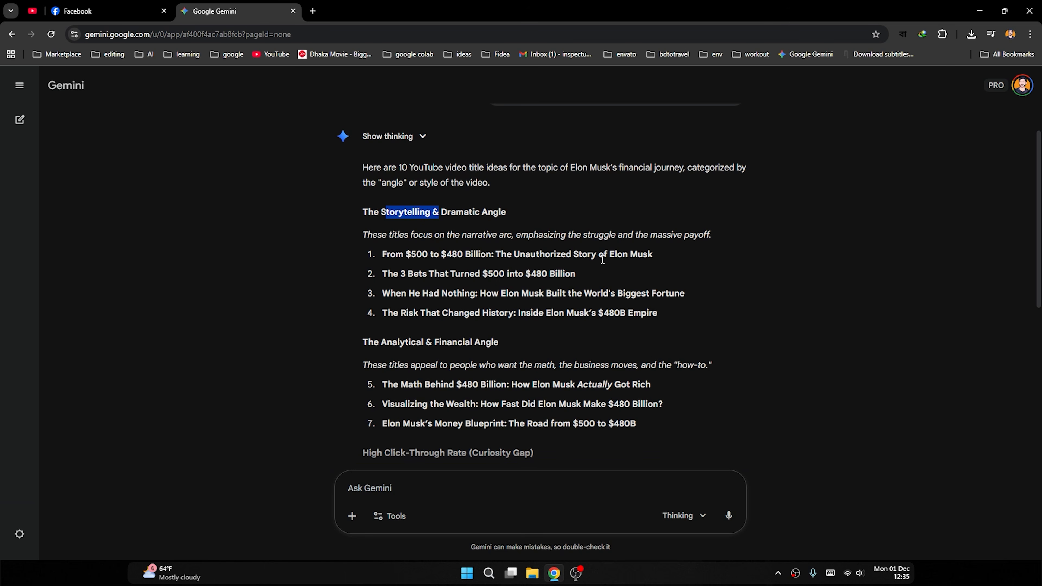
drag(665, 258, 381, 260)
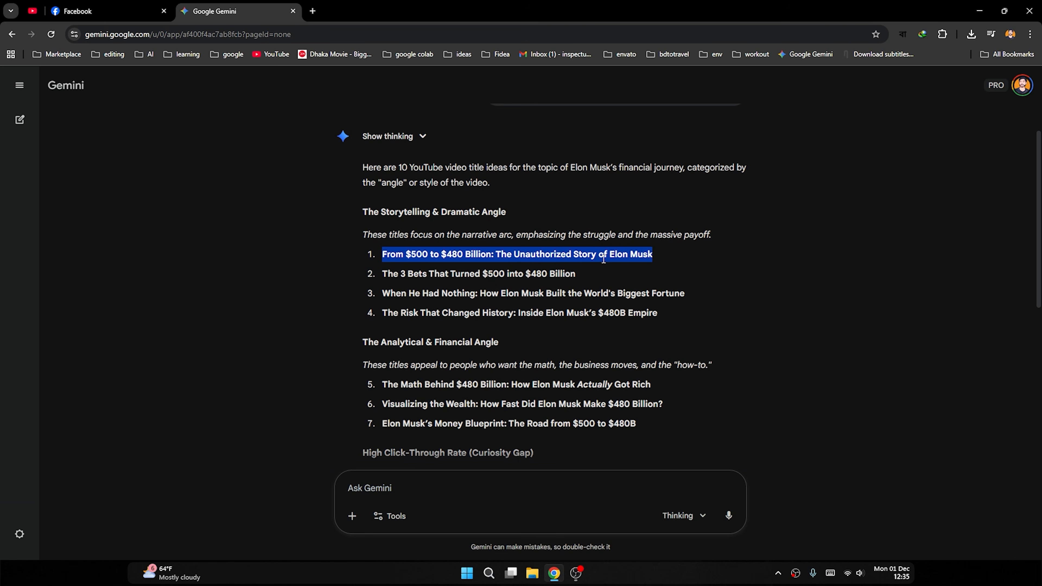
click(522, 257)
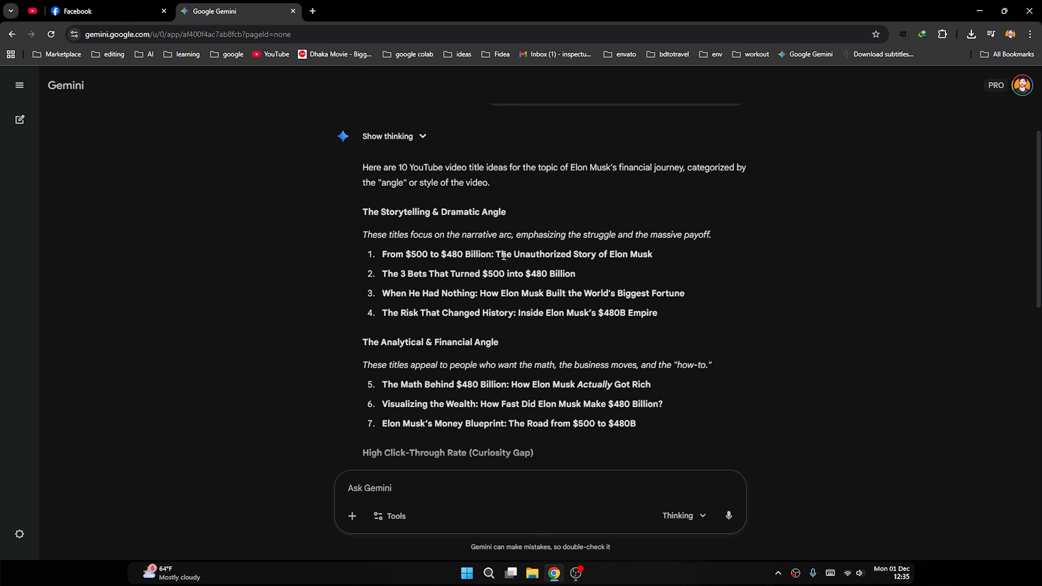
drag(498, 253, 572, 253)
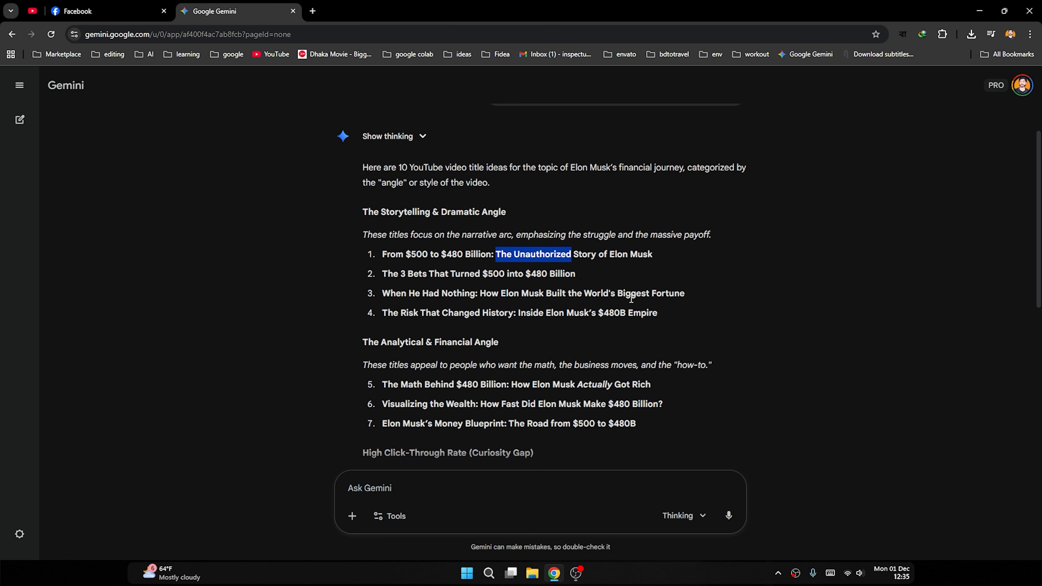
Compare the third and fourth storytelling titles with the first one, focusing on the wording of each.
drag(697, 295, 375, 302)
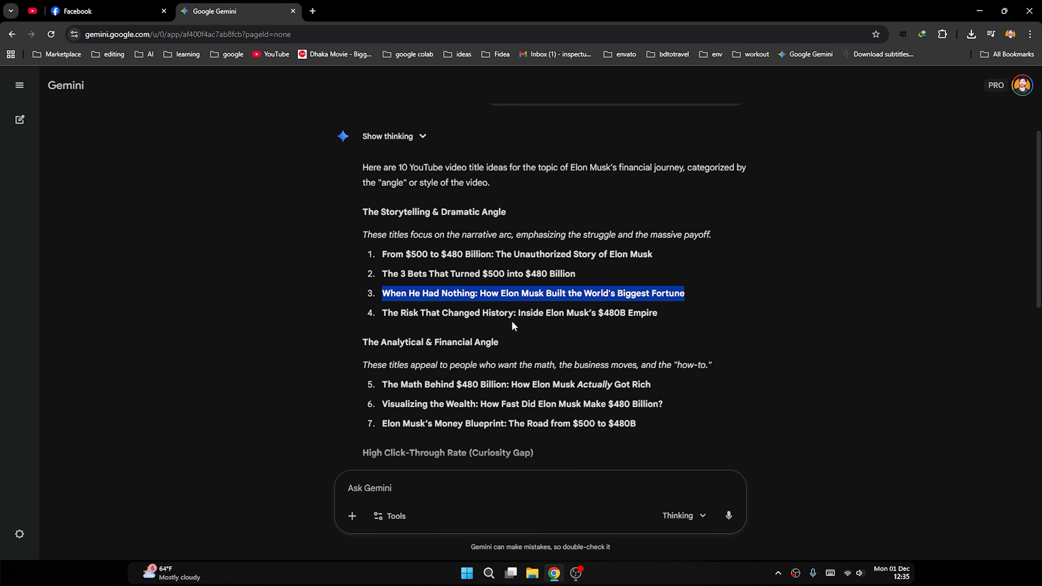
drag(662, 315, 395, 319)
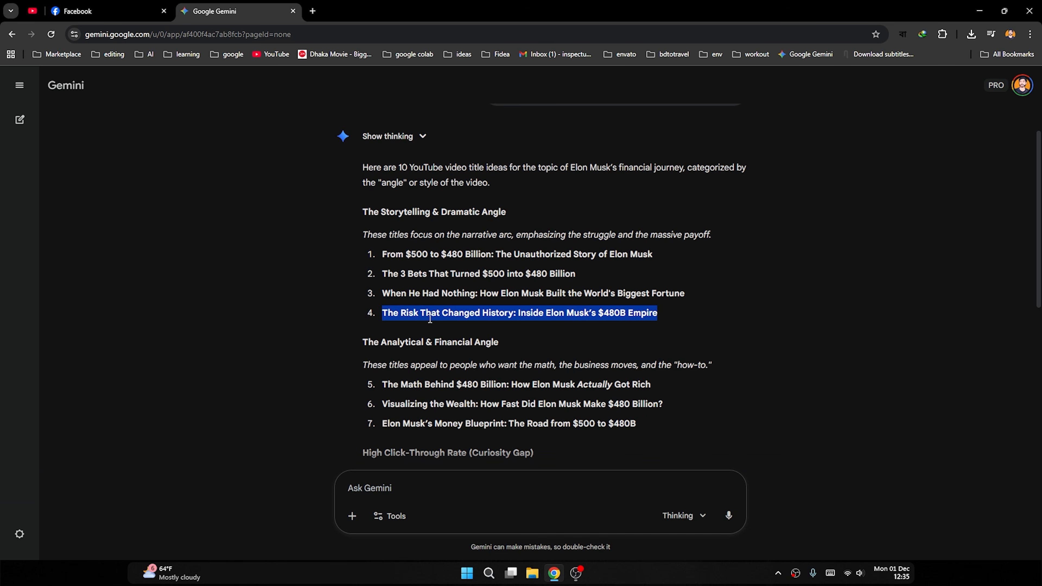
drag(419, 315, 386, 316)
click(384, 316)
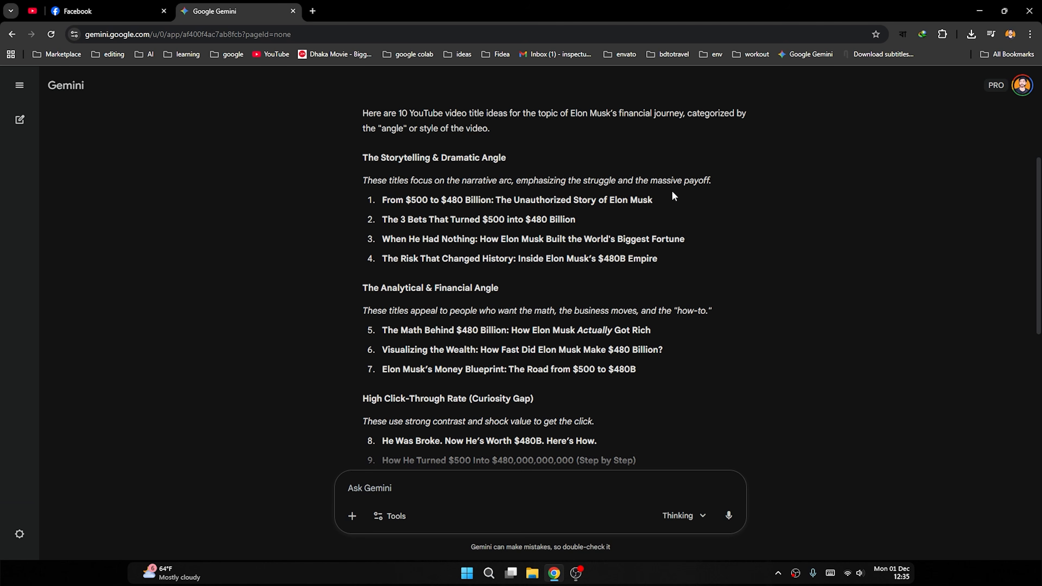
drag(384, 200, 656, 201)
drag(660, 260, 378, 267)
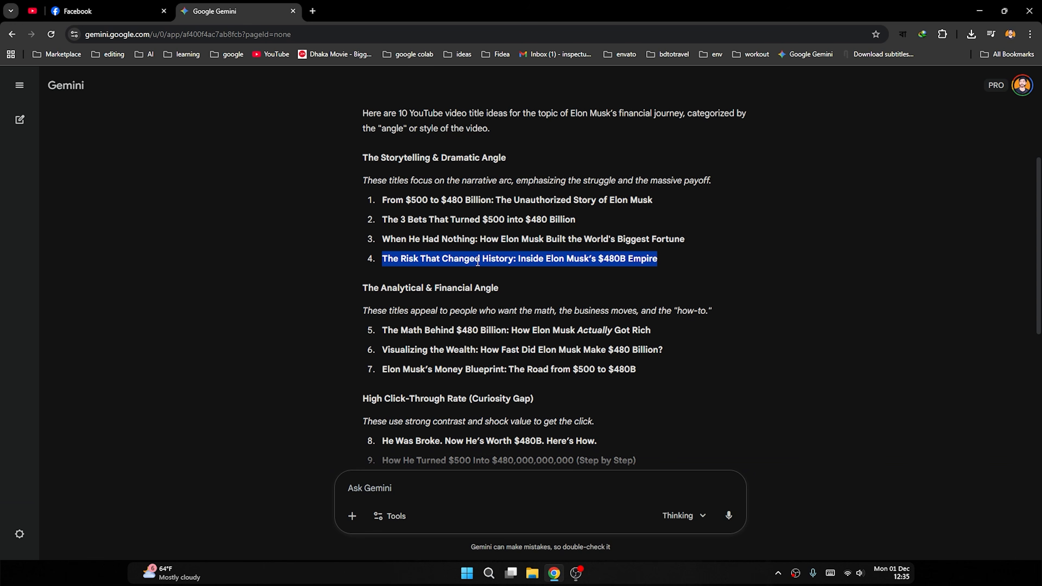
drag(610, 201, 677, 201)
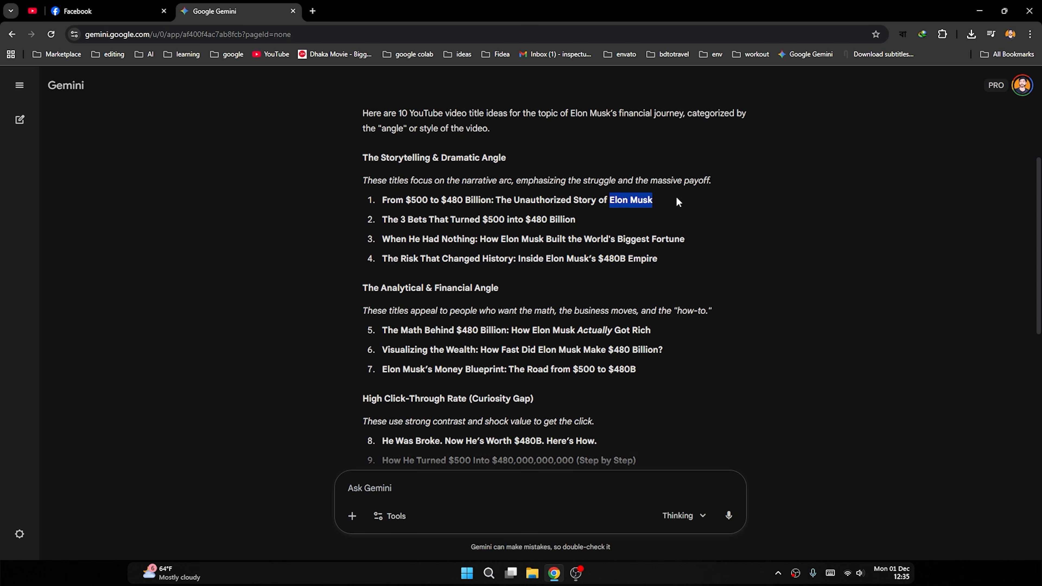
drag(383, 201, 565, 200)
Read the analytical and curiosity gap titles, followed by the bonus thumbnail concepts.
scroll(437, 253, down, 1)
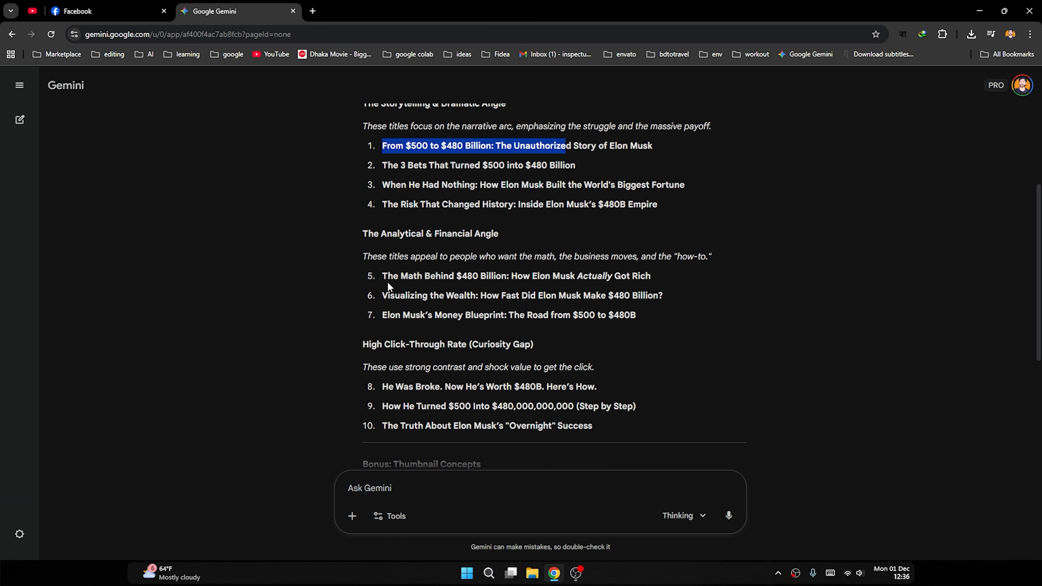
drag(367, 256, 528, 311)
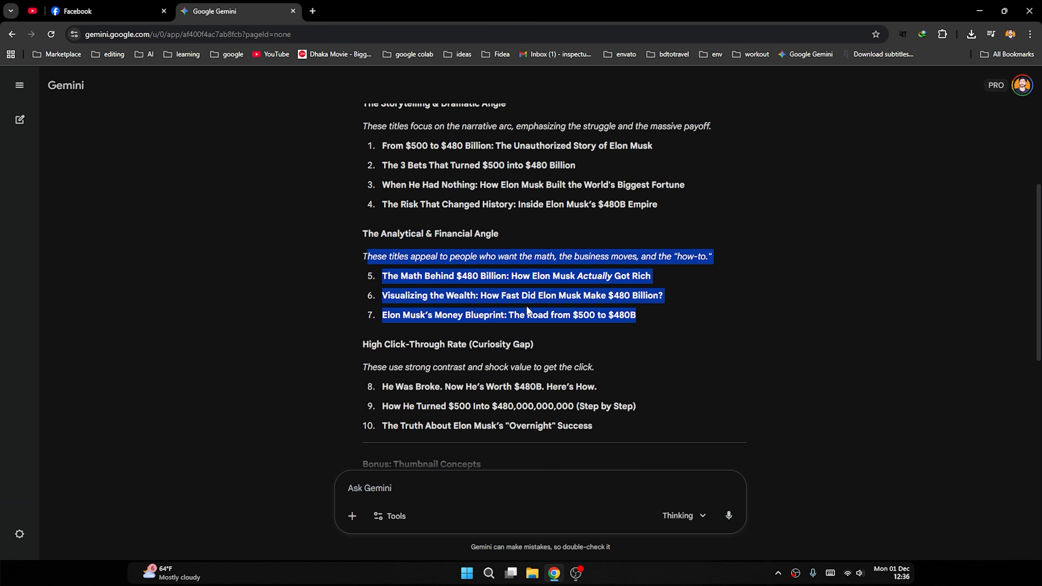
click(495, 292)
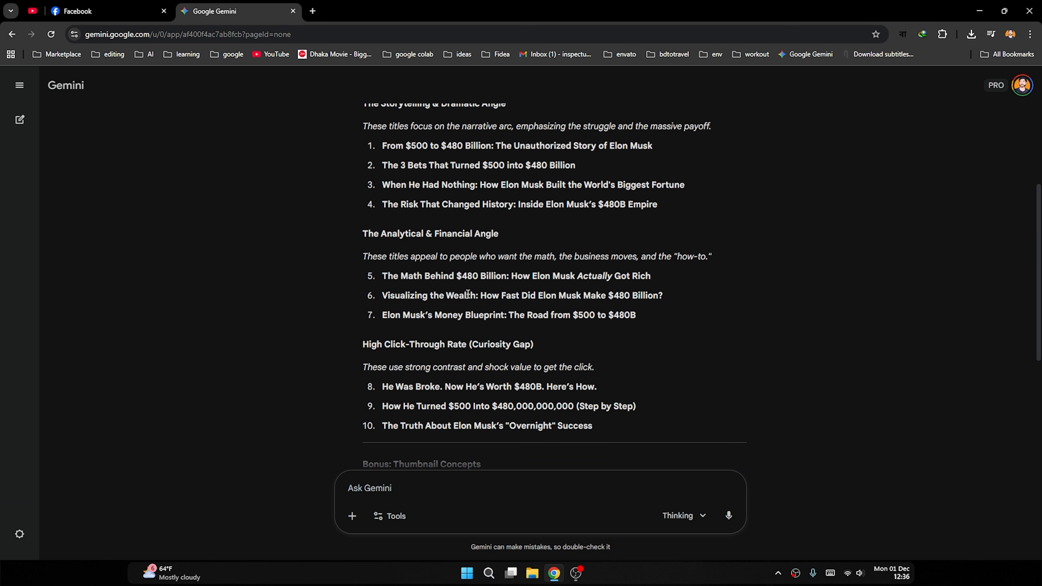
scroll(422, 293, down, 4)
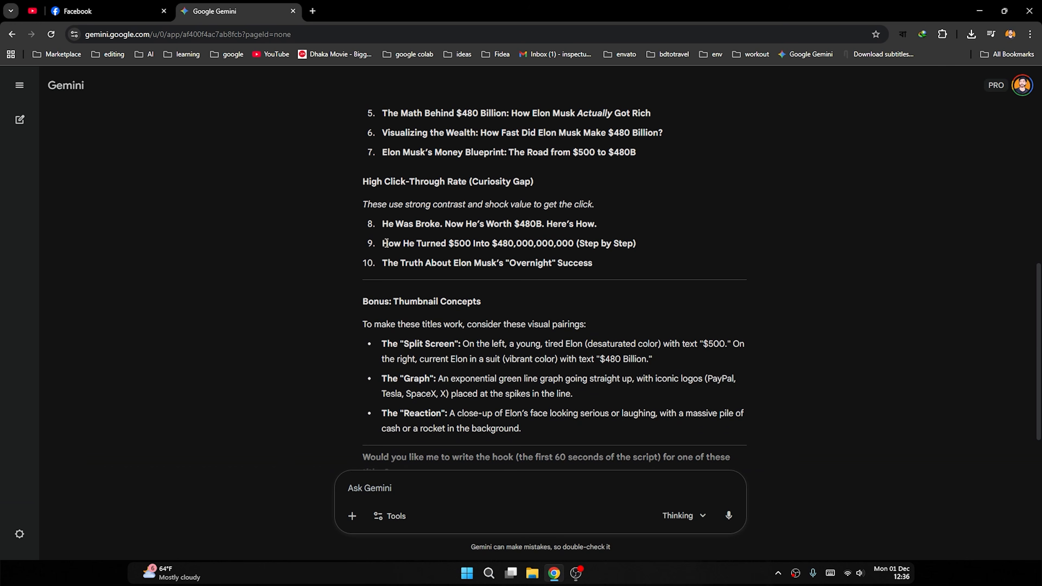
scroll(627, 189, up, 4)
scroll(617, 302, down, 4)
drag(384, 225, 445, 225)
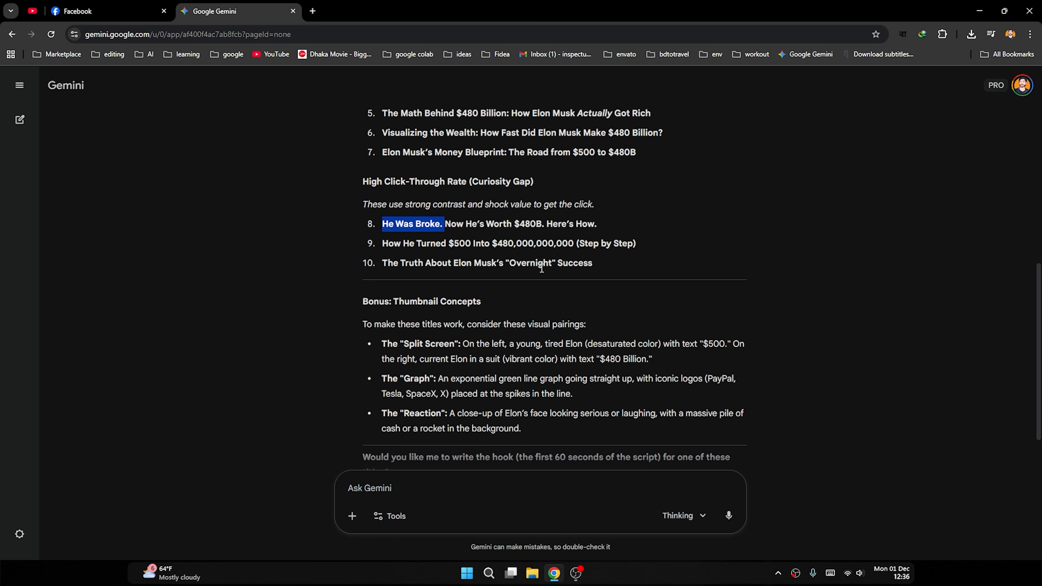
drag(599, 264, 377, 234)
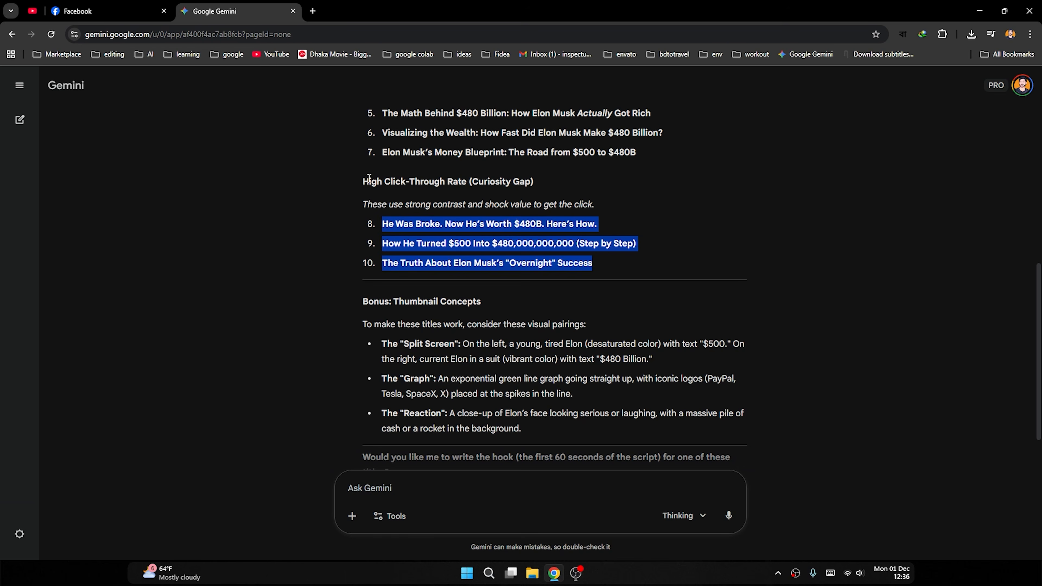
drag(604, 262, 382, 225)
scroll(411, 242, down, 2)
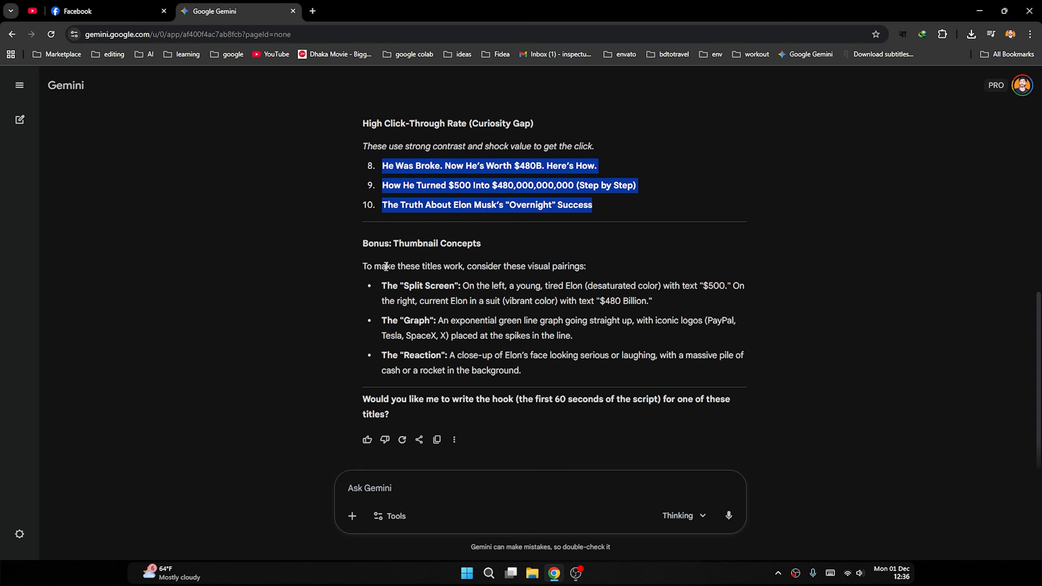
drag(539, 368, 387, 292)
click(477, 296)
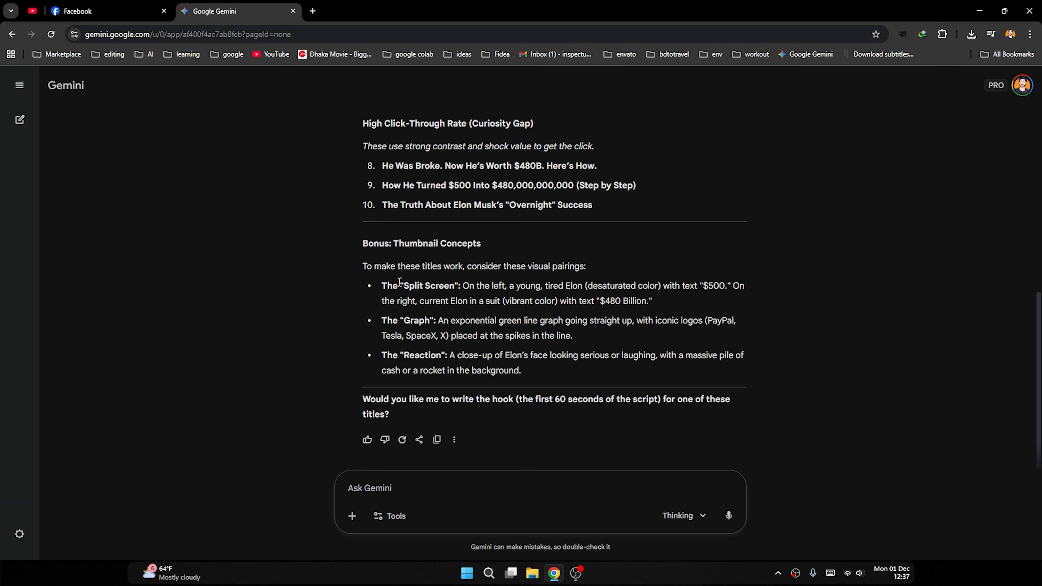
Copy the "Split Screen" concept text from the bonus thumbnail concepts.
drag(382, 285, 652, 302)
right_click(604, 304)
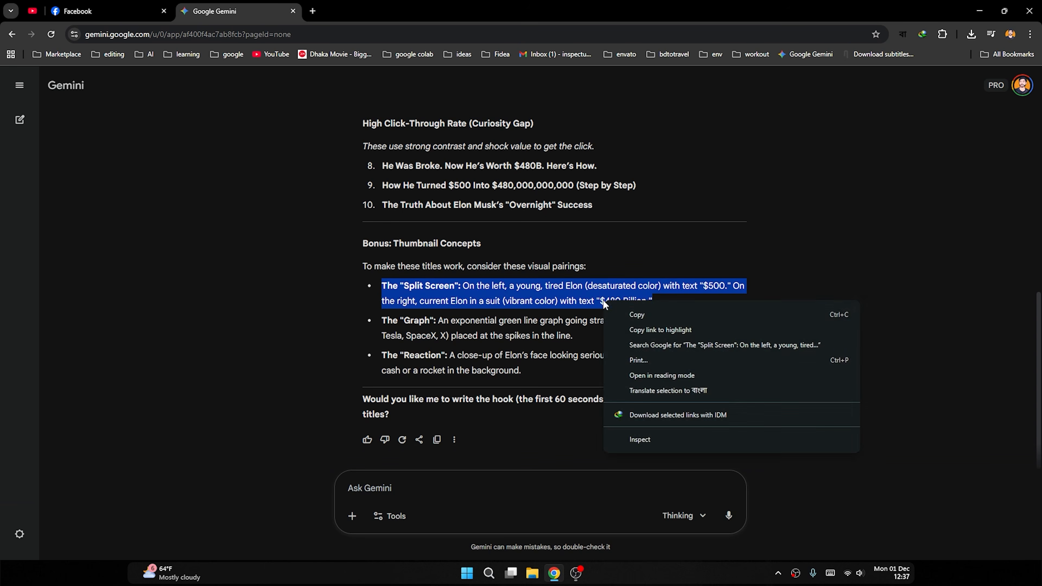
click(637, 318)
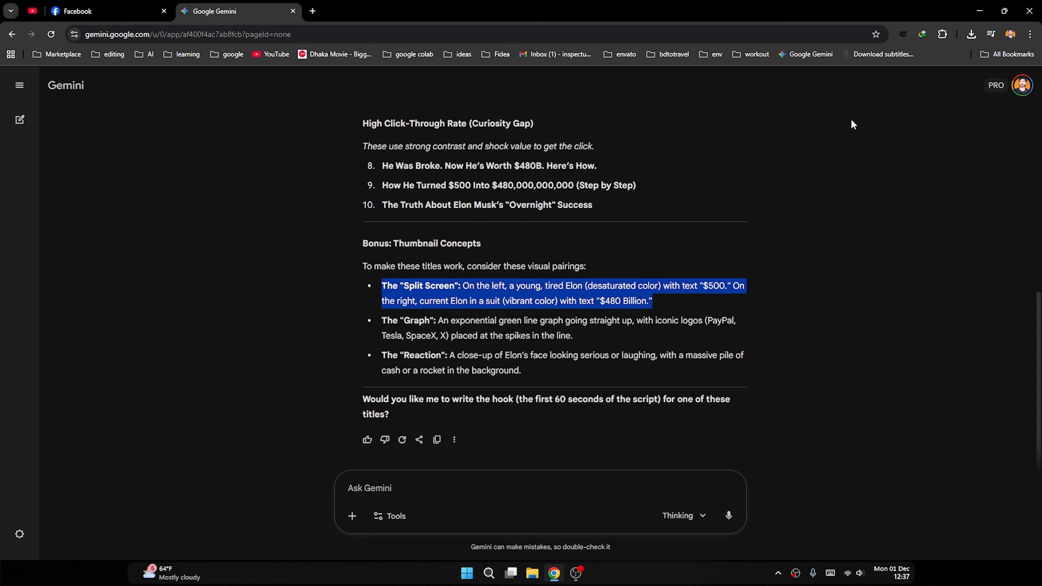
right_click(503, 300)
key(Escape)
Enable image creation and send the copied "Split Screen" concept as the prompt, without its leading "The".
click(394, 515)
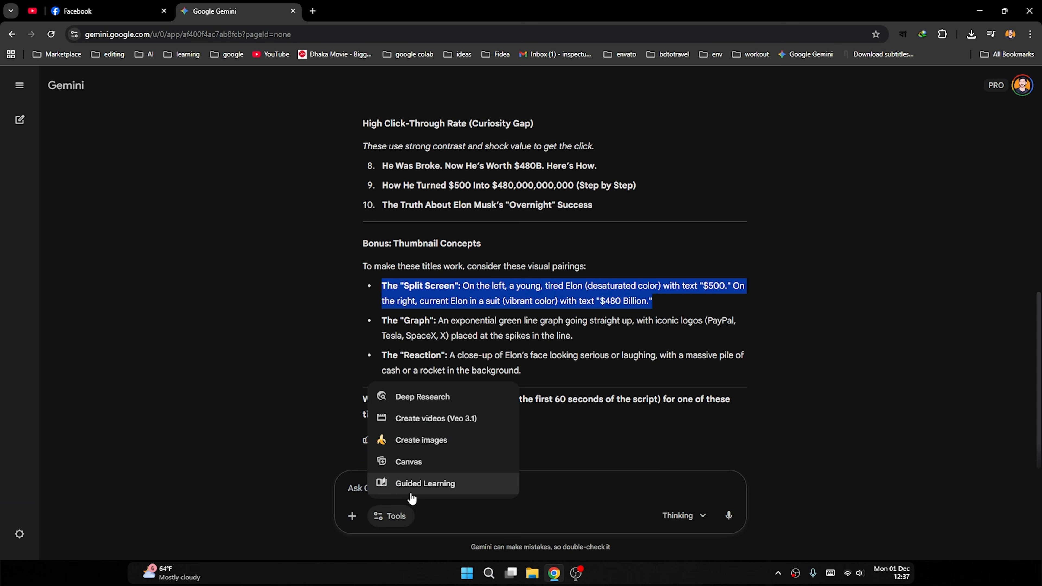
click(414, 440)
right_click(423, 488)
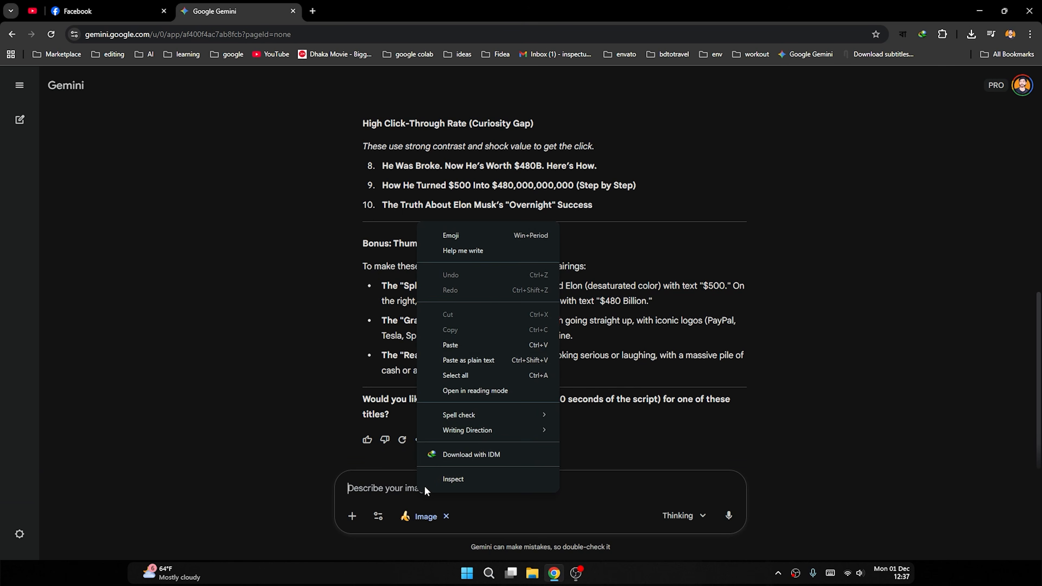
click(471, 359)
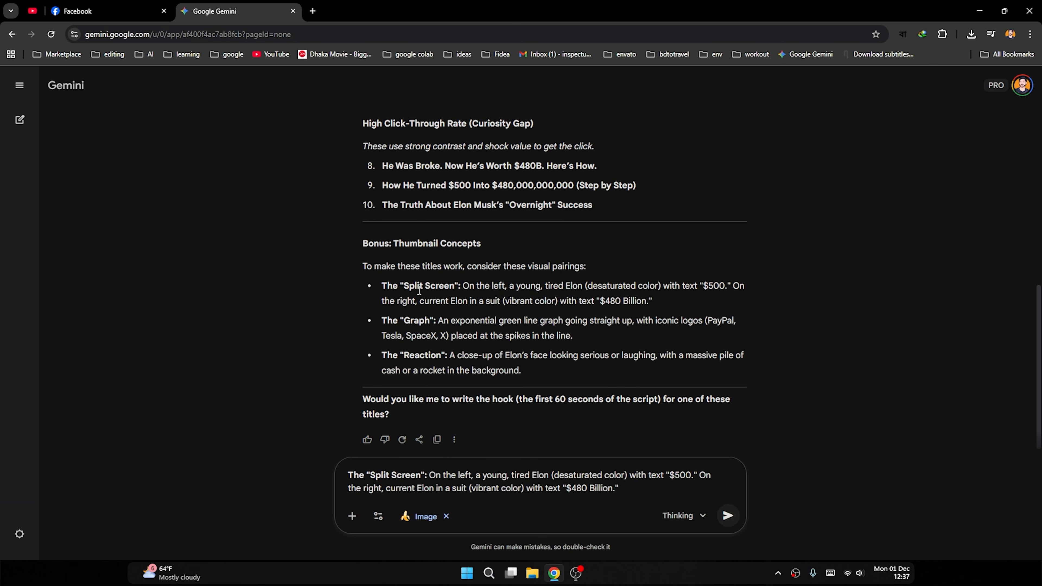
drag(367, 474, 350, 473)
key(BackSpace)
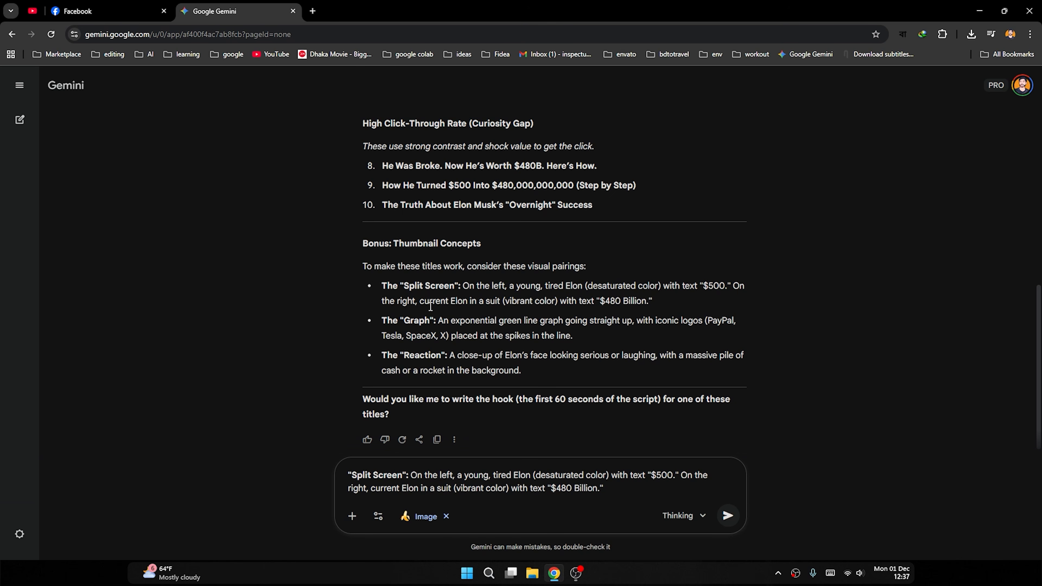
click(729, 516)
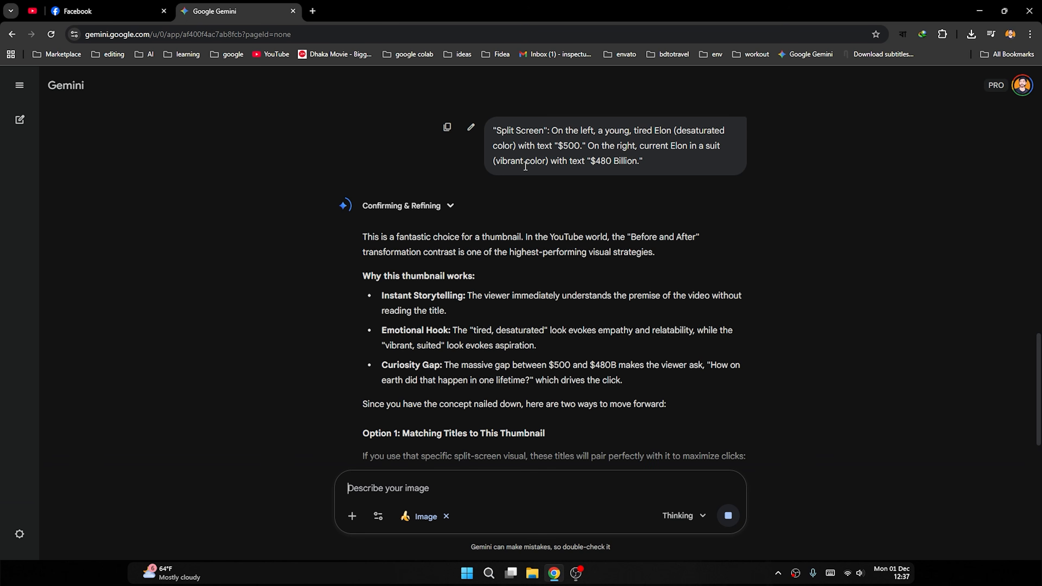
Copy the full AI Image Prompt, with its left and right side descriptions, from the reply and send it as an image request.
scroll(555, 181, down, 10)
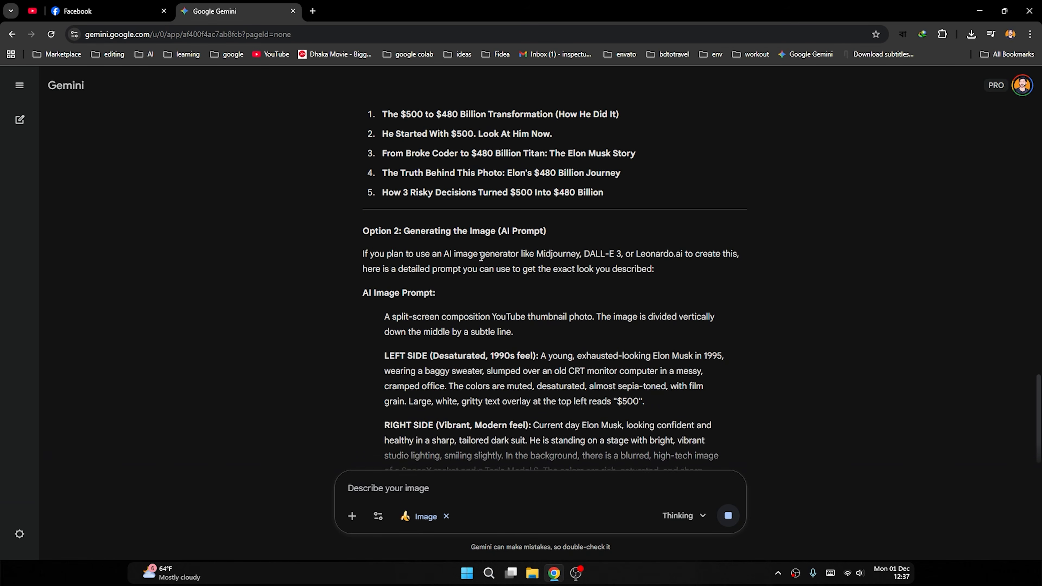
scroll(477, 272, up, 6)
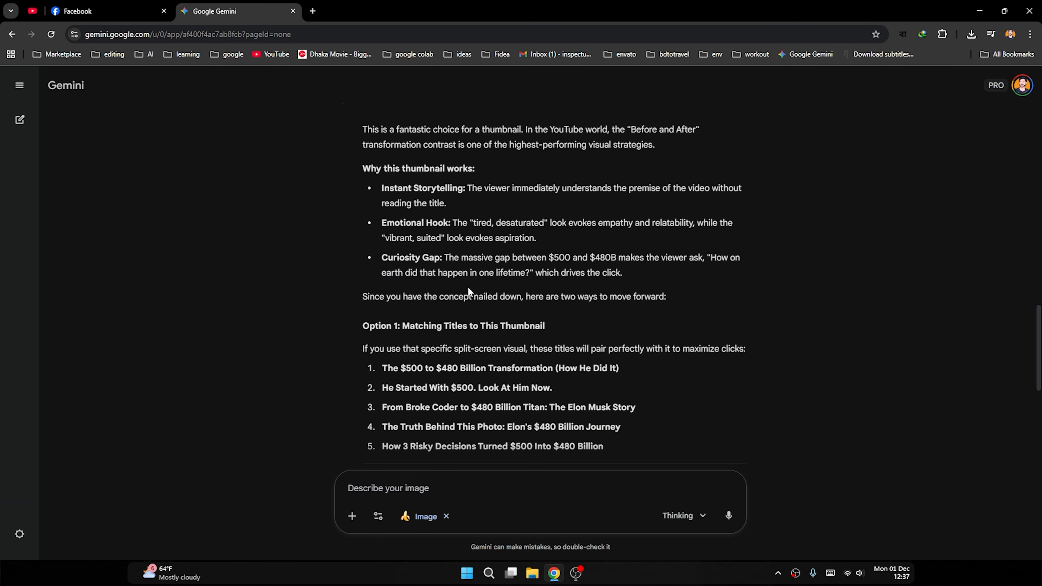
scroll(468, 287, down, 6)
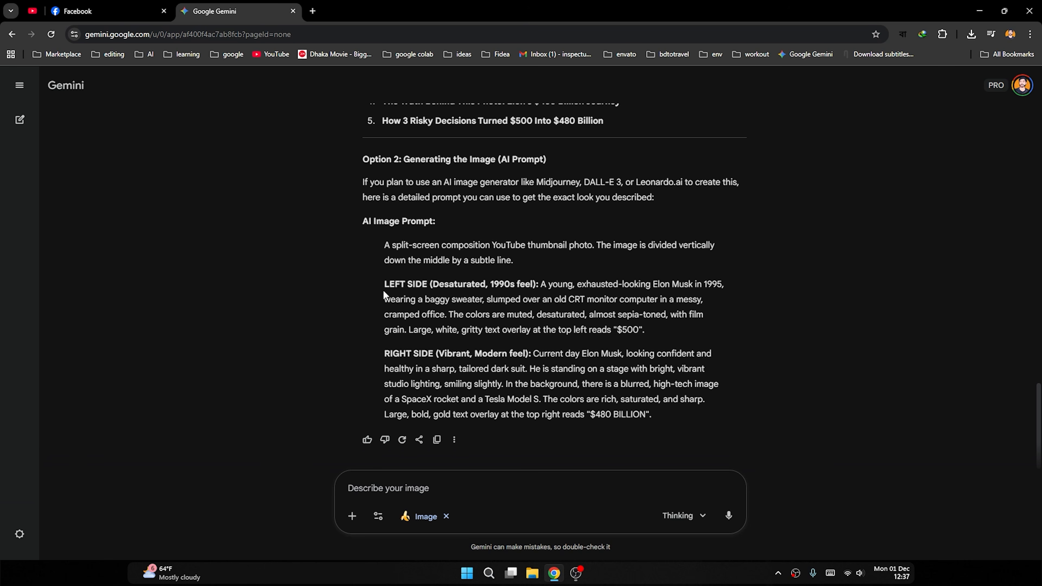
drag(385, 245, 720, 416)
right_click(476, 297)
click(520, 310)
click(409, 488)
right_click(411, 490)
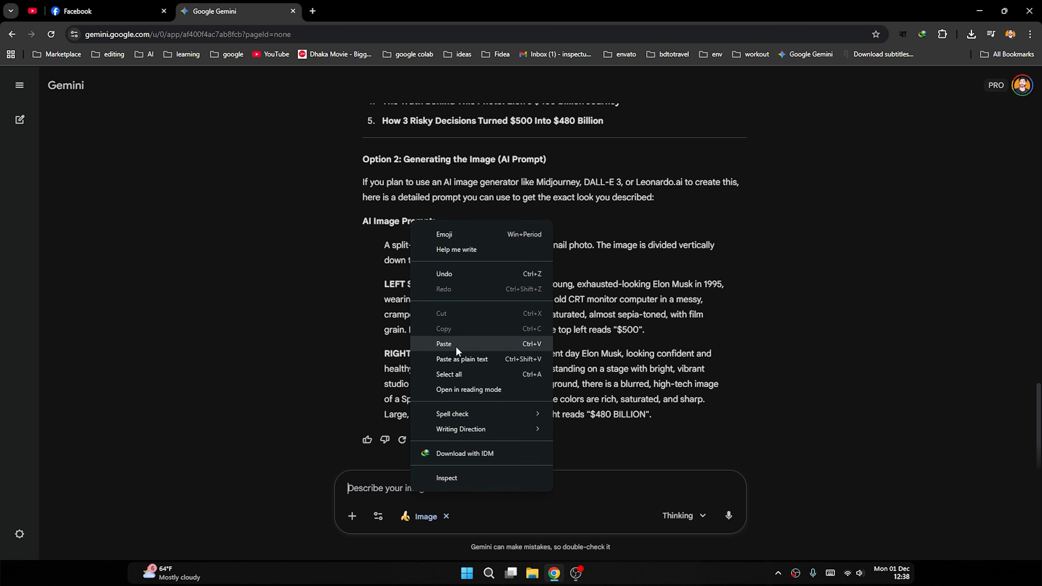
click(444, 344)
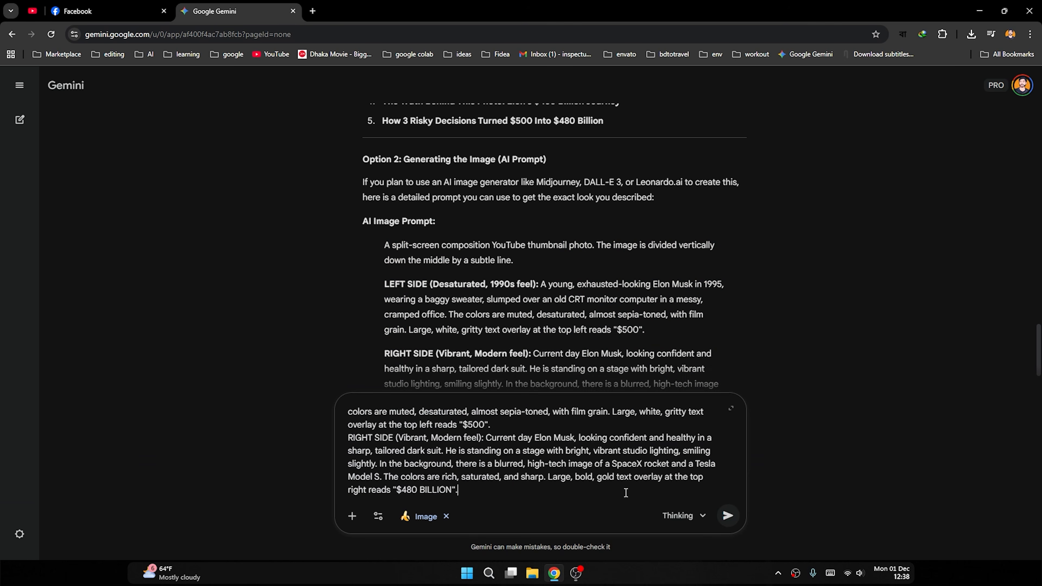
click(727, 516)
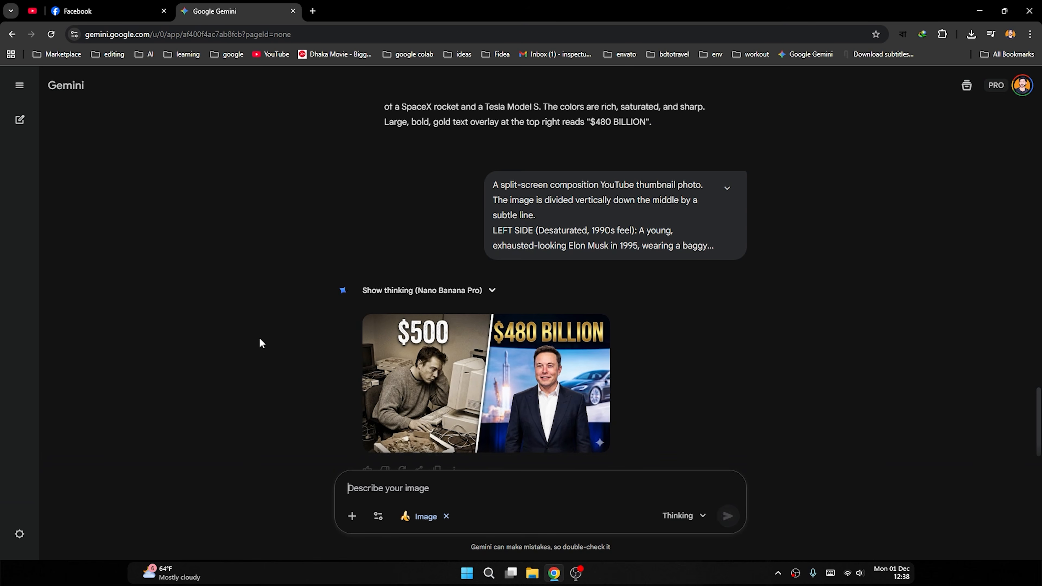
Examine the generated split-screen thumbnail enlarged and check it against the thumbnail concepts, matching titles and first storytelling title.
click(450, 321)
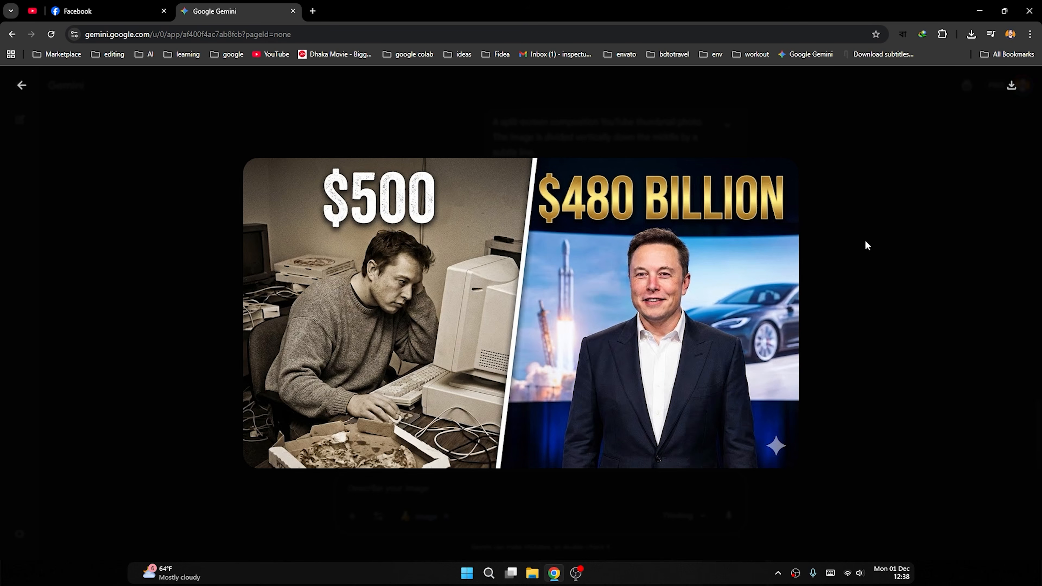
click(883, 227)
scroll(451, 316, up, 15)
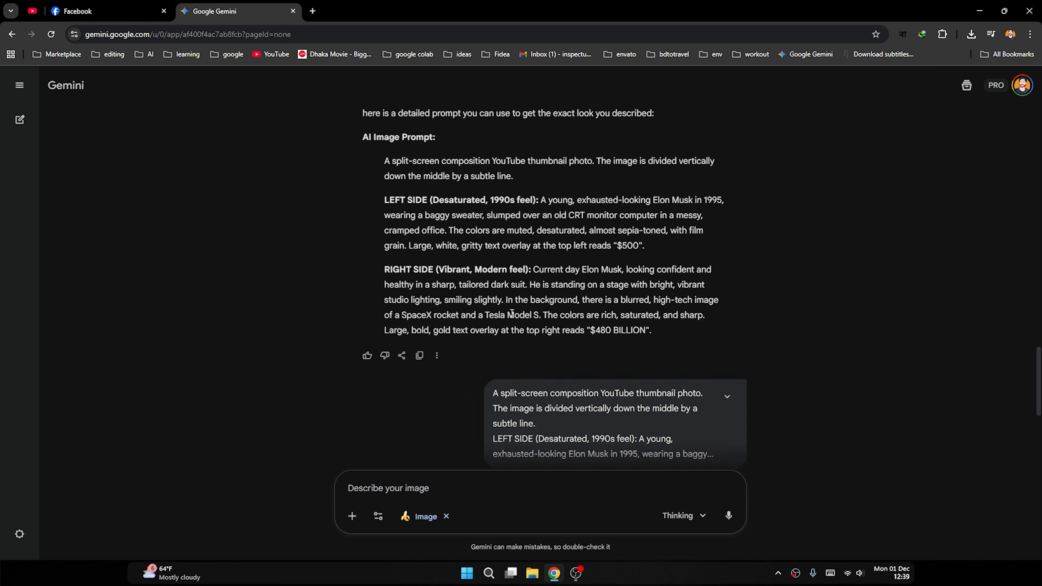
scroll(448, 318, up, 14)
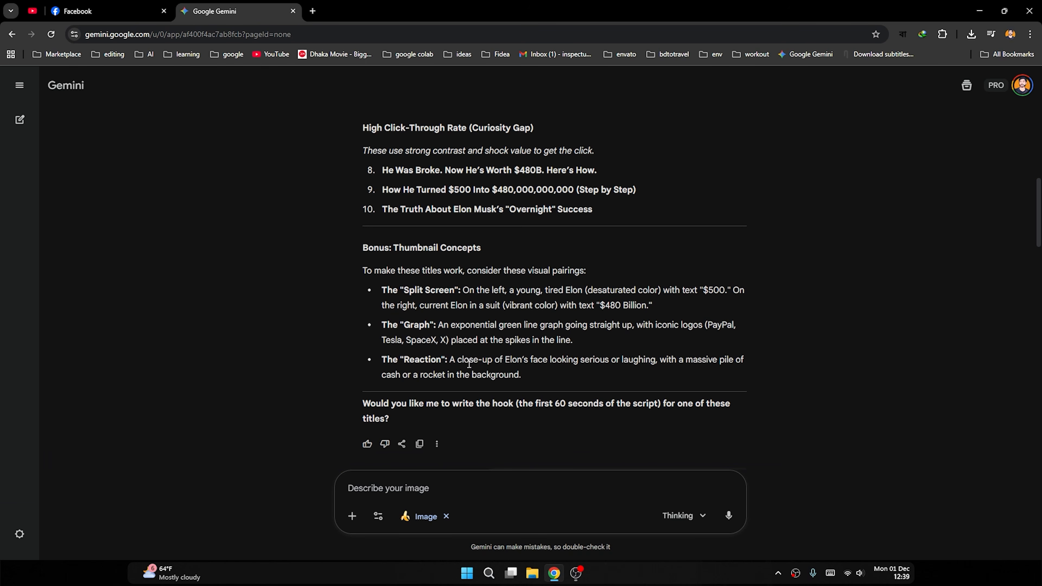
scroll(489, 311, down, 20)
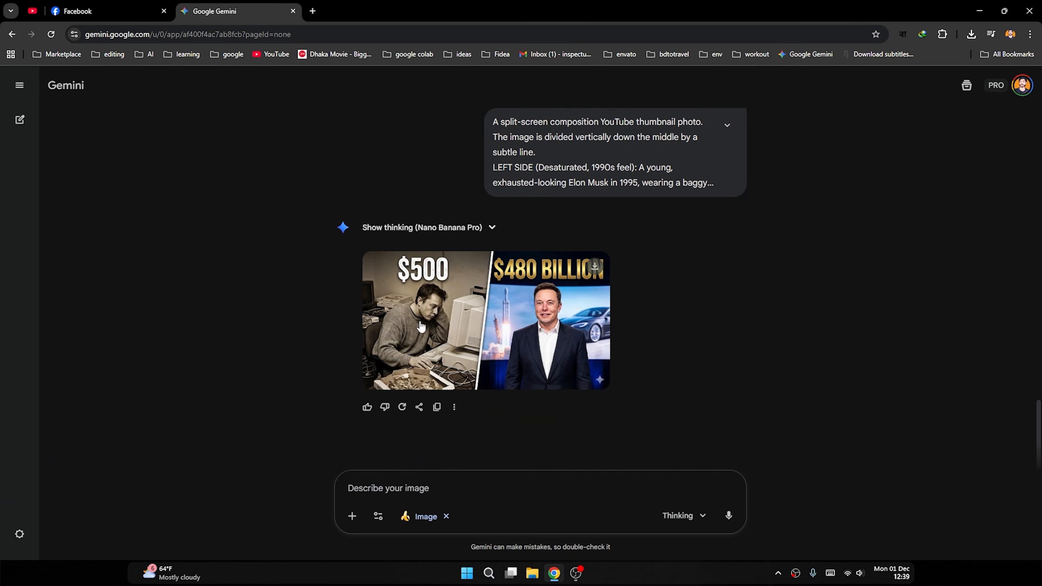
click(525, 327)
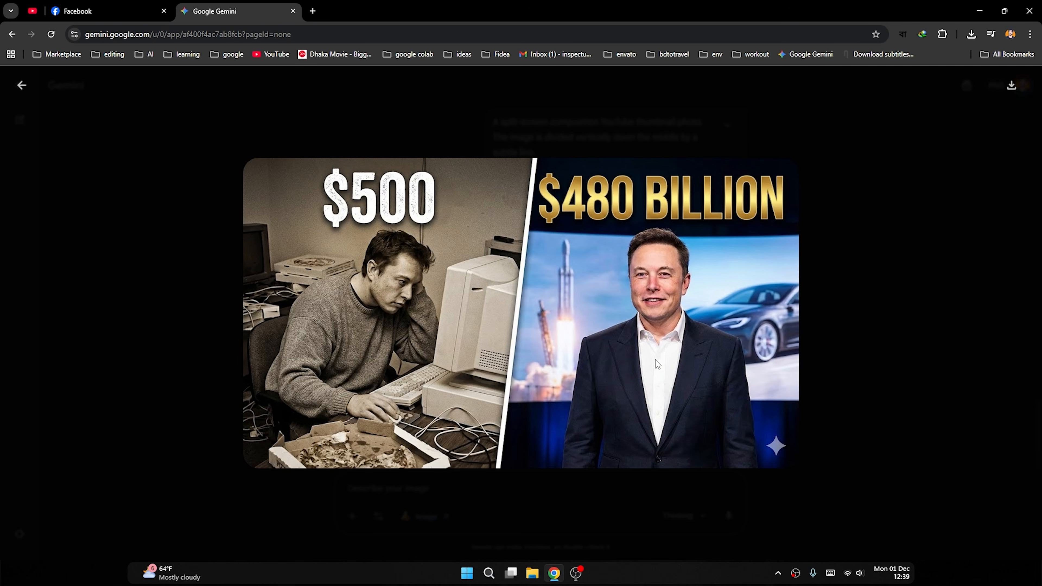
key(Escape)
scroll(502, 316, up, 15)
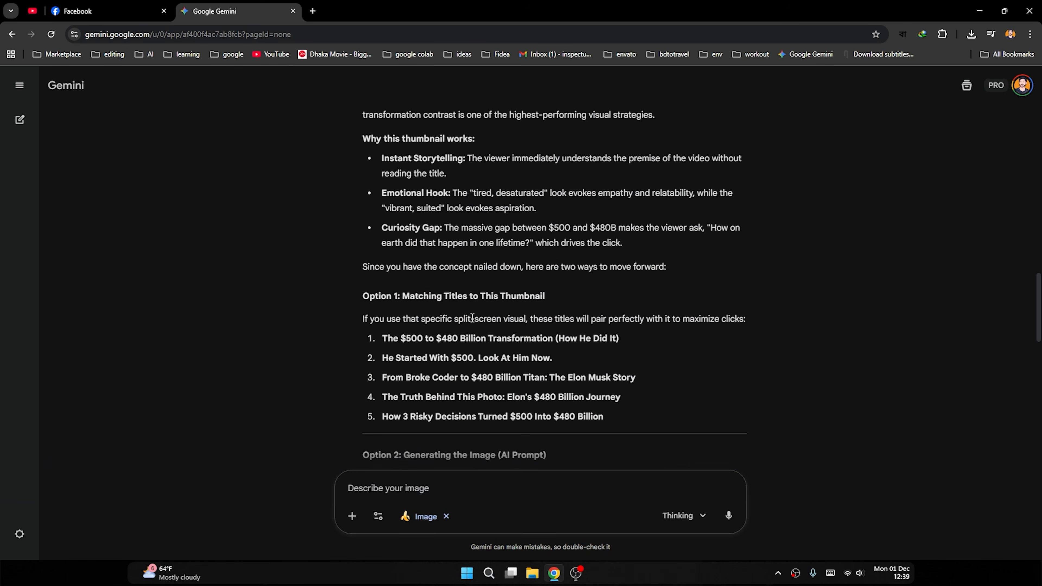
scroll(461, 305, up, 20)
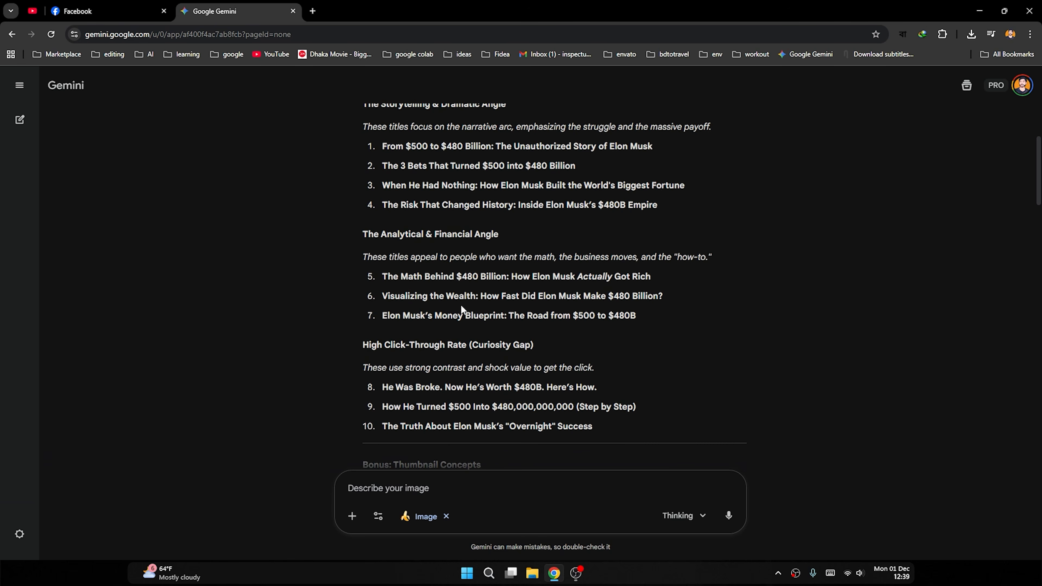
scroll(461, 309, up, 1)
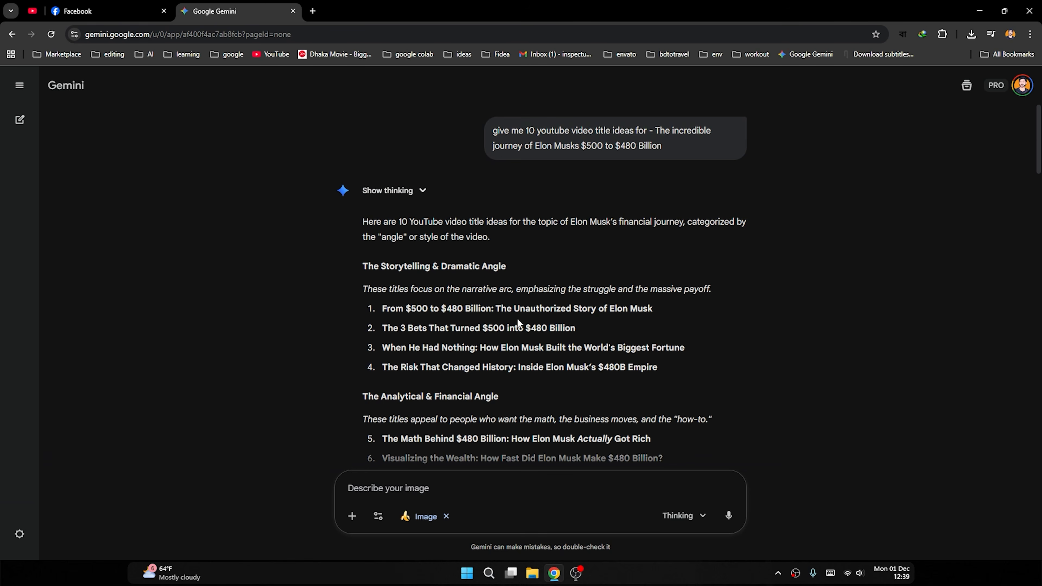
drag(653, 311, 387, 313)
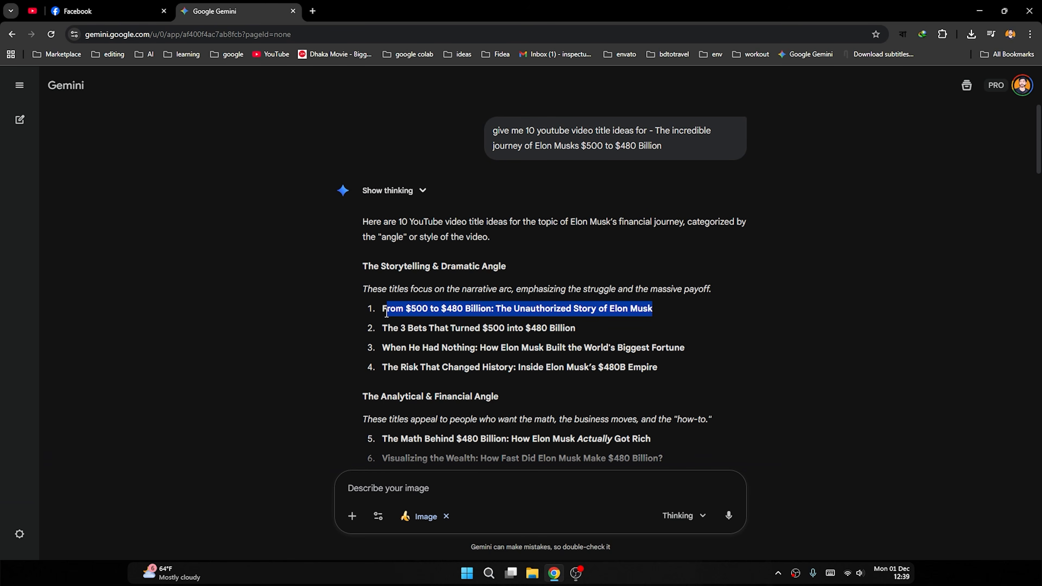
Copy the first storytelling title, "From $500 to $480 Billion: The Unauthorized Story of Elon Musk".
right_click(404, 309)
click(443, 325)
scroll(457, 411, down, 5)
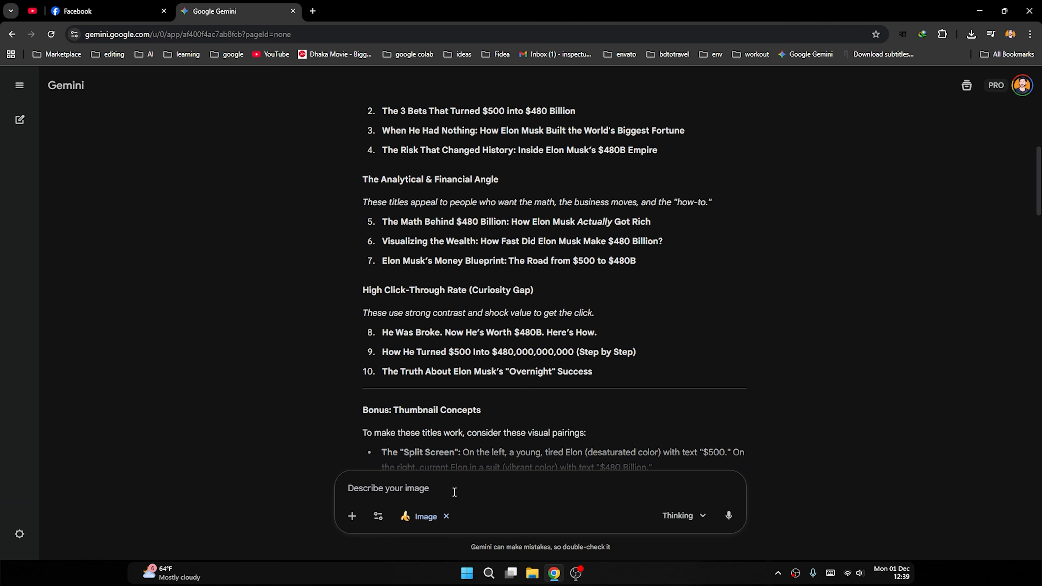
Turn off image creation and send "write an youtube video description in short for -" followed by the copied title.
click(445, 516)
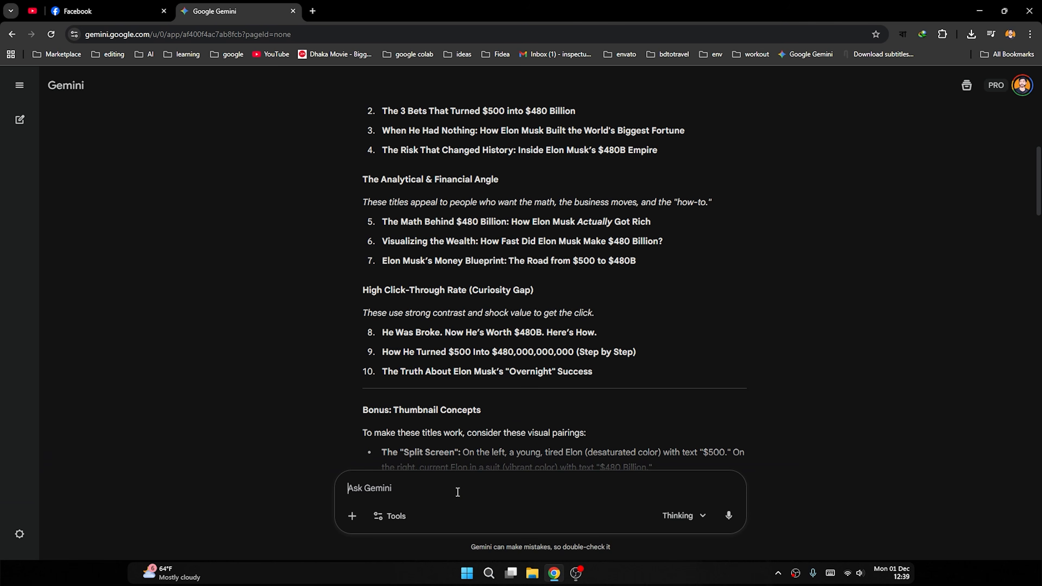
text(write an)
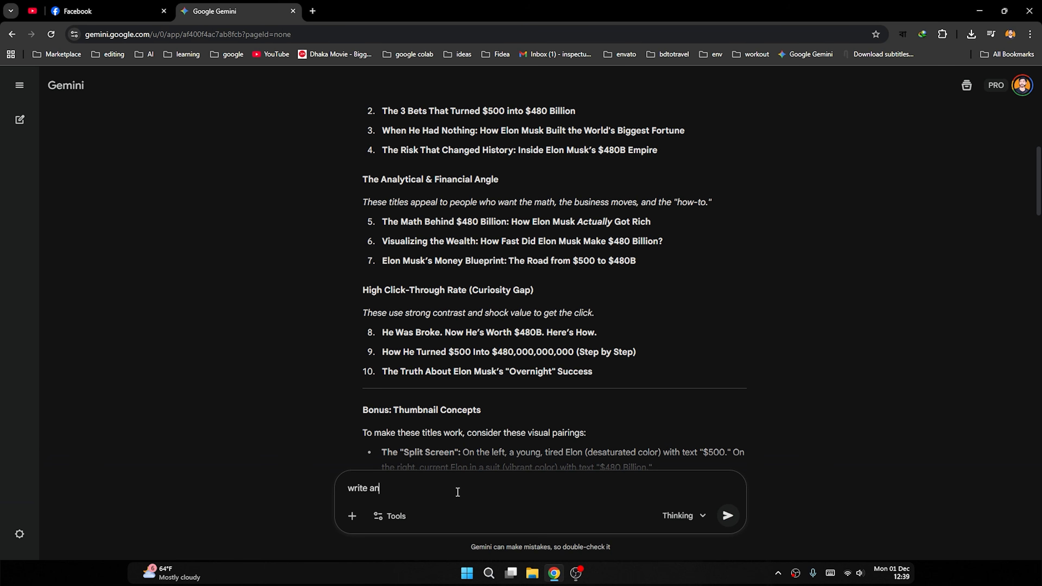
text( youtube video descripti)
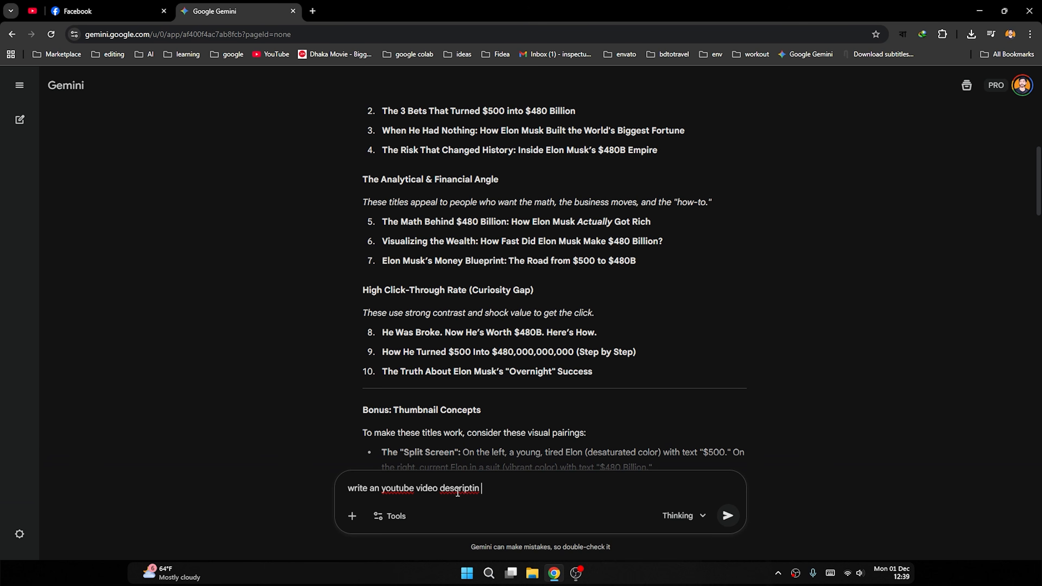
text(on in short for)
text(-)
key(ctrl+v)
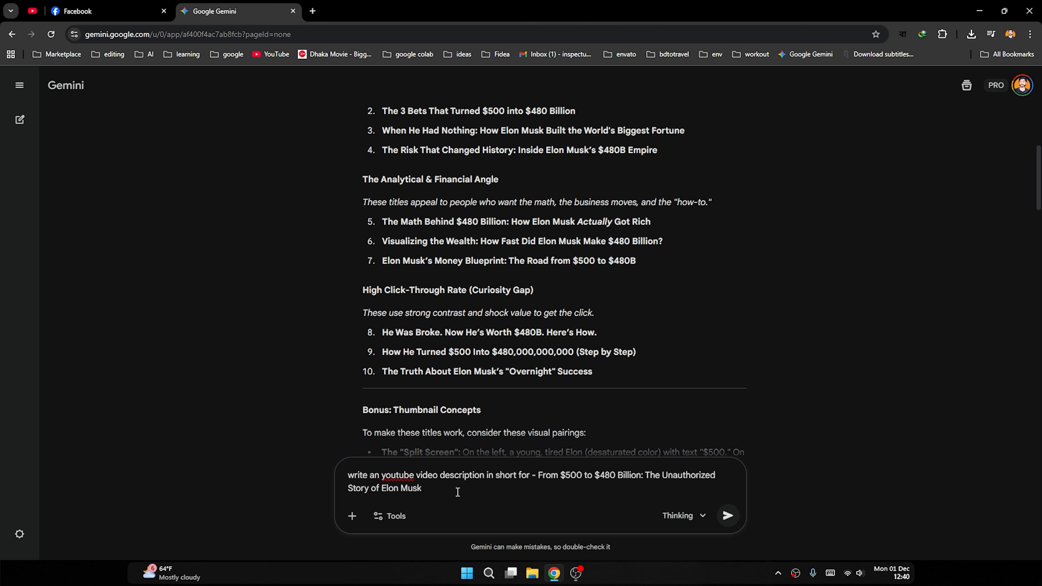
key(Return)
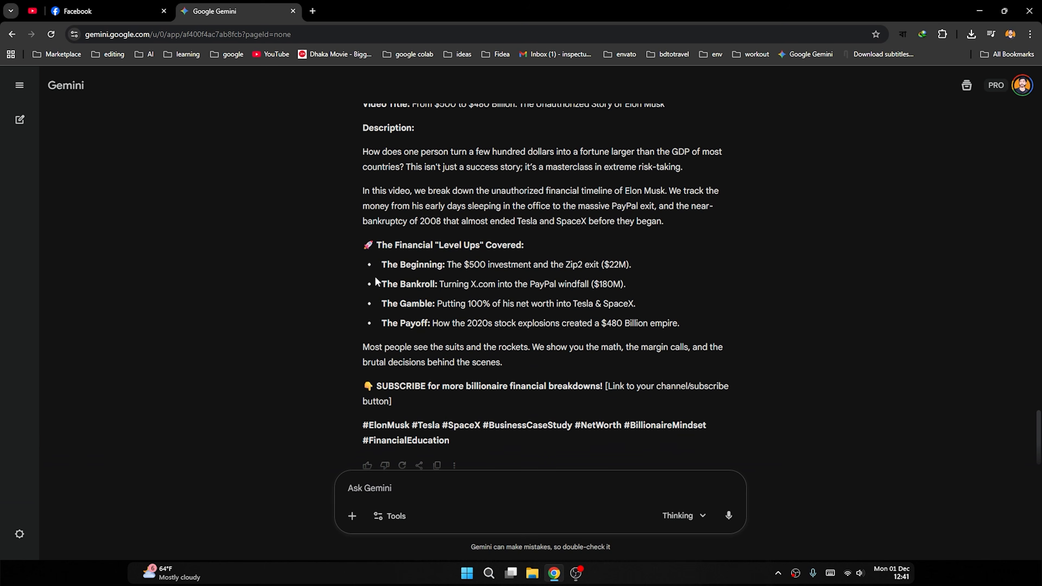
Review the generated description's Financial "Level Ups" list and its mentions of the $500 investment, Tesla & SpaceX and Elon Musk.
drag(382, 263, 693, 330)
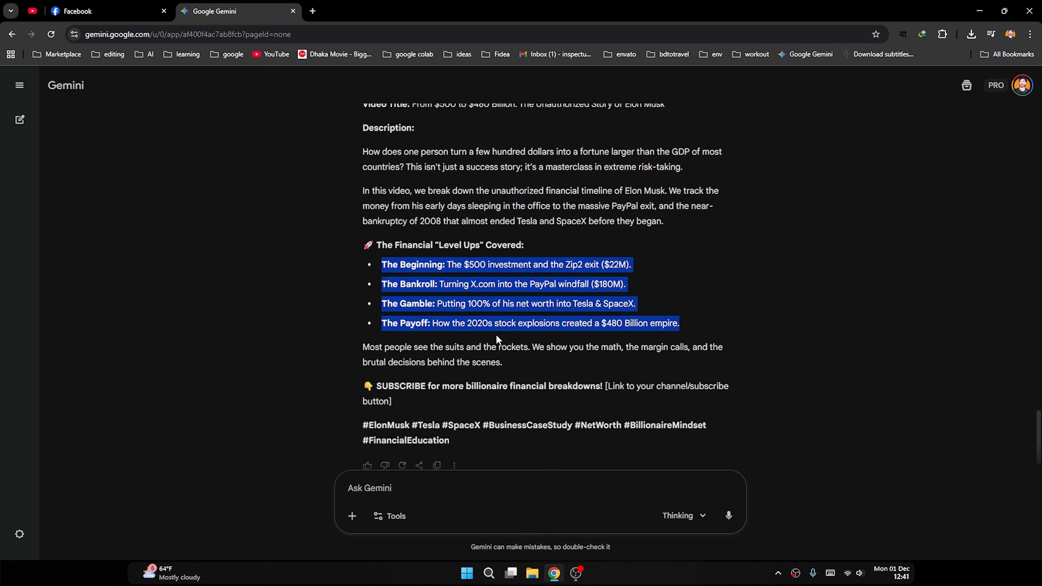
scroll(533, 307, up, 3)
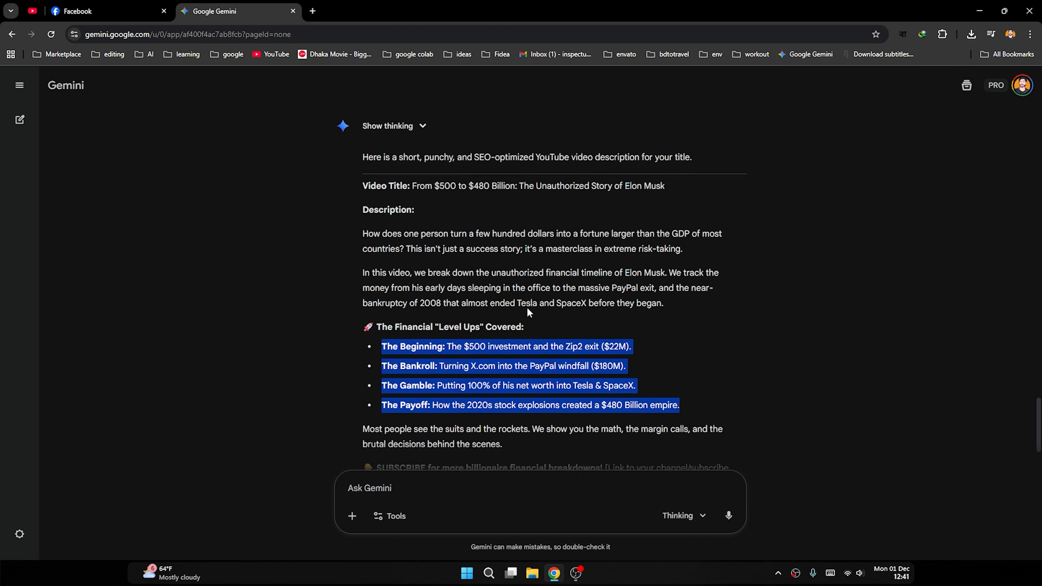
click(524, 373)
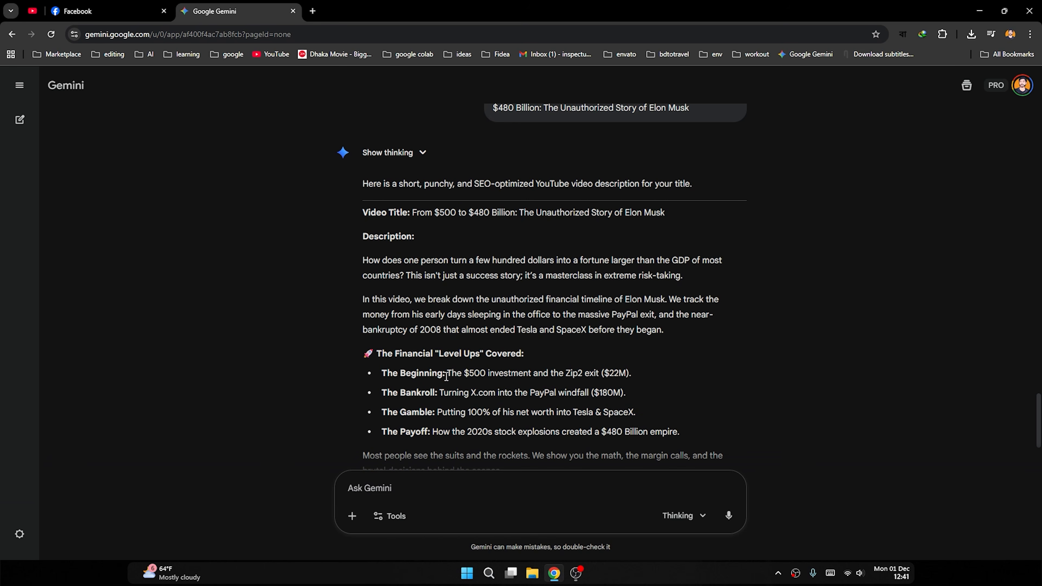
scroll(450, 348, down, 1)
drag(464, 314, 499, 319)
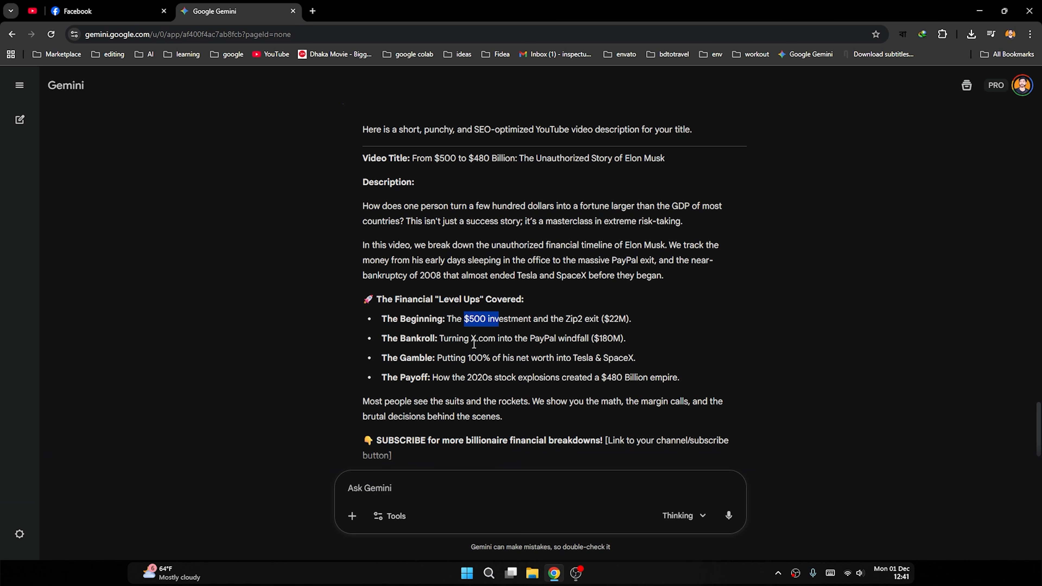
drag(470, 339, 664, 357)
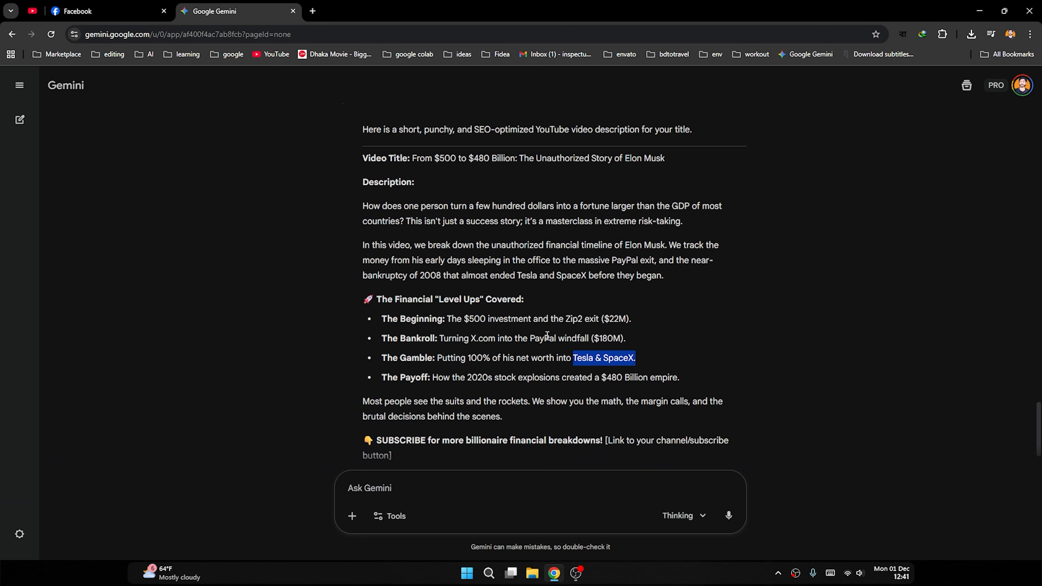
scroll(372, 250, up, 3)
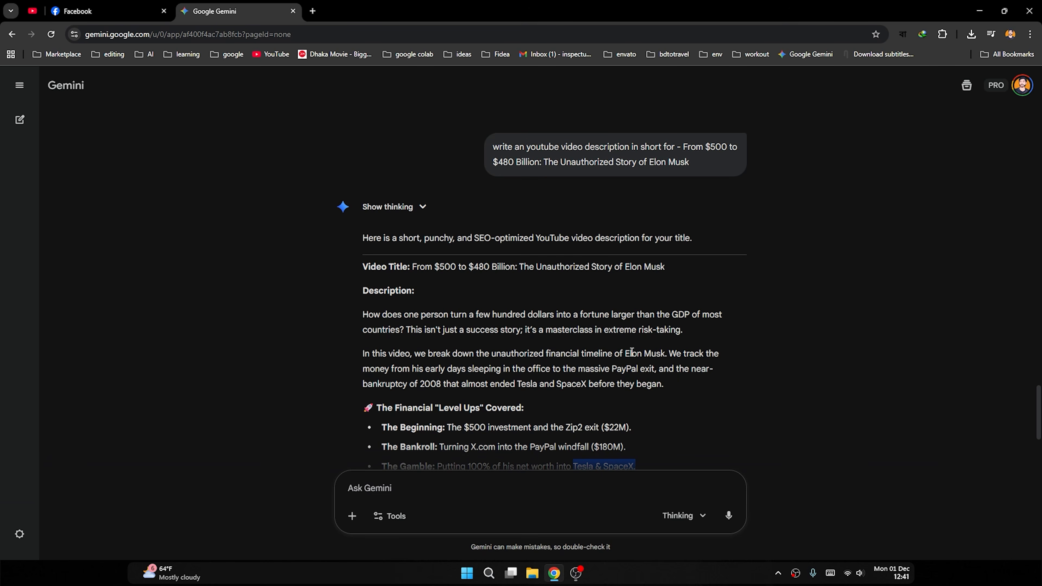
drag(625, 353, 673, 349)
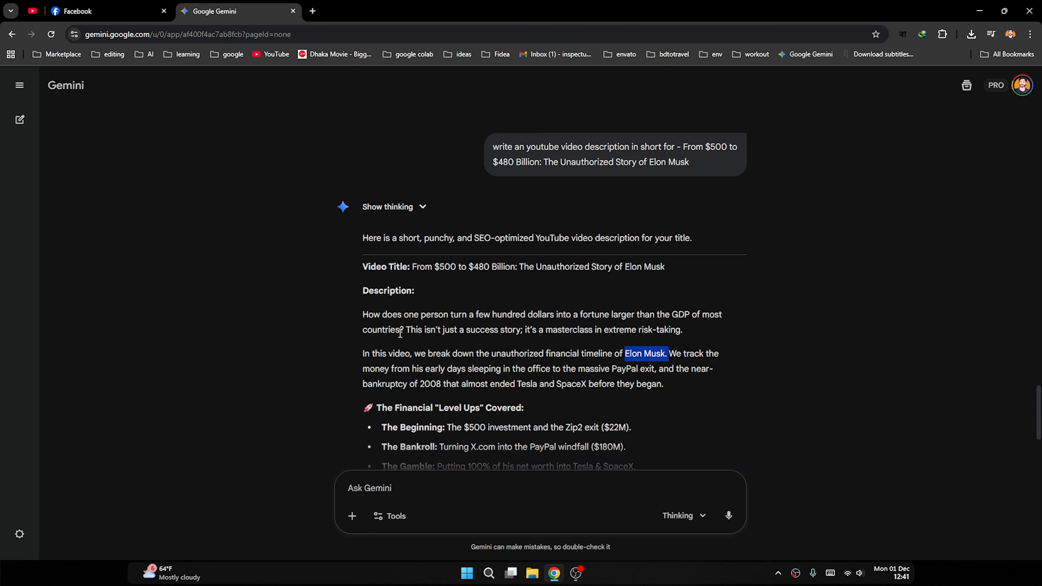
Examine the whole description reply from the introduction to the closing hashtags, along with the split-screen thumbnail above it.
scroll(390, 312, down, 1)
drag(367, 260, 503, 337)
scroll(390, 247, down, 3)
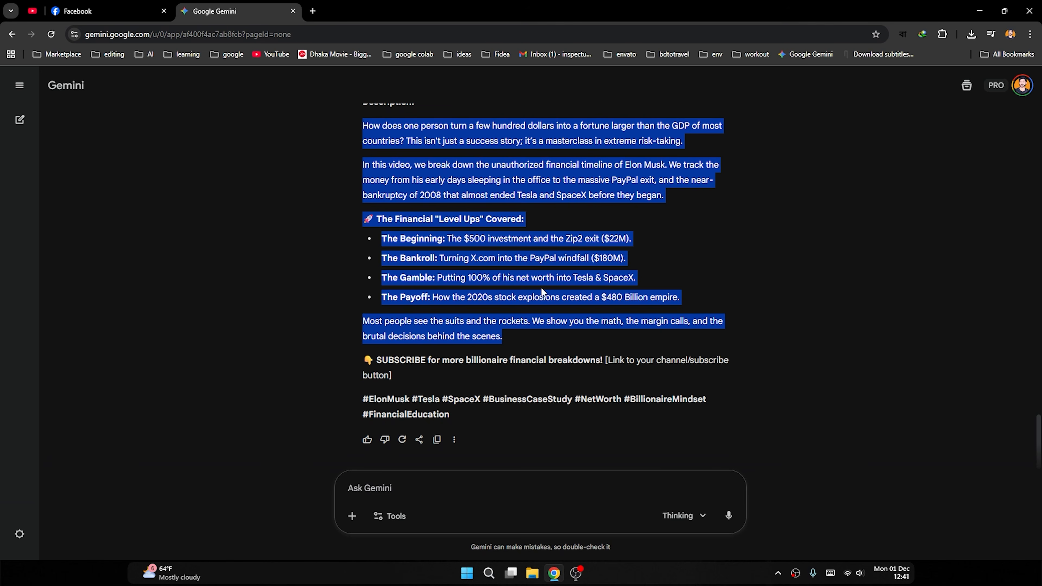
scroll(542, 291, up, 4)
scroll(483, 327, down, 4)
drag(450, 415, 360, 407)
scroll(501, 334, up, 4)
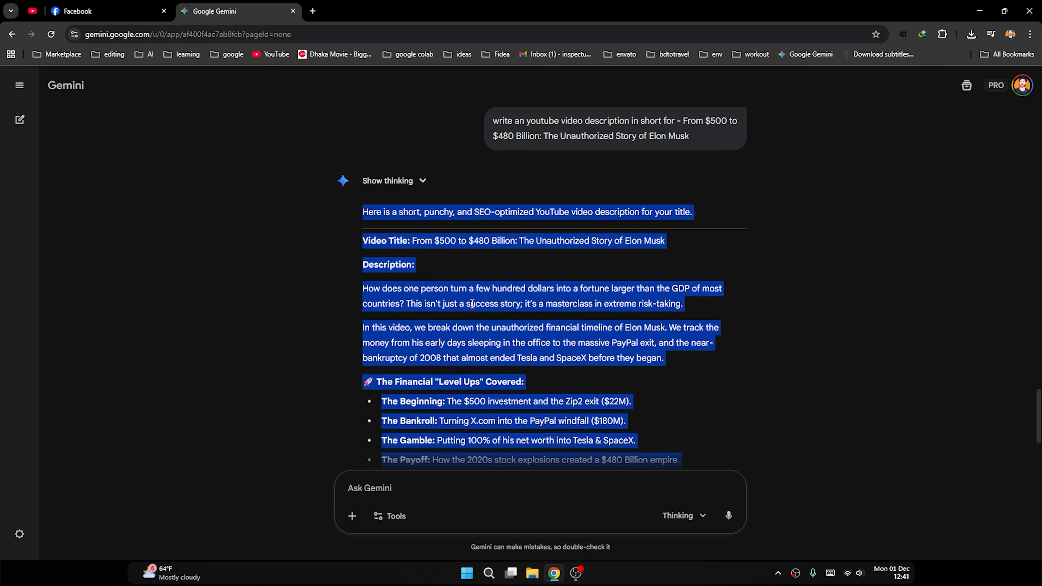
scroll(462, 291, up, 15)
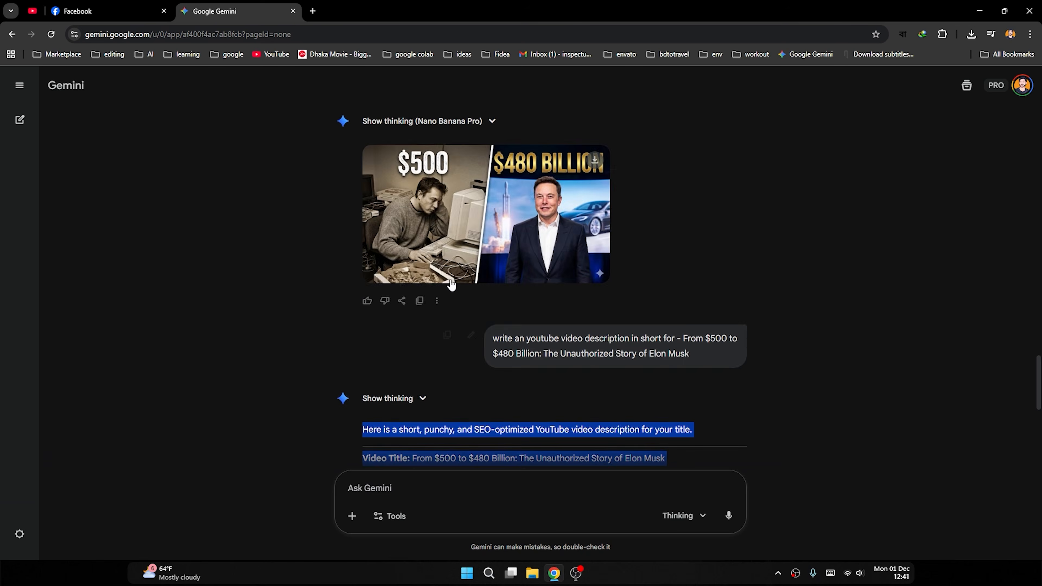
scroll(321, 341, down, 8)
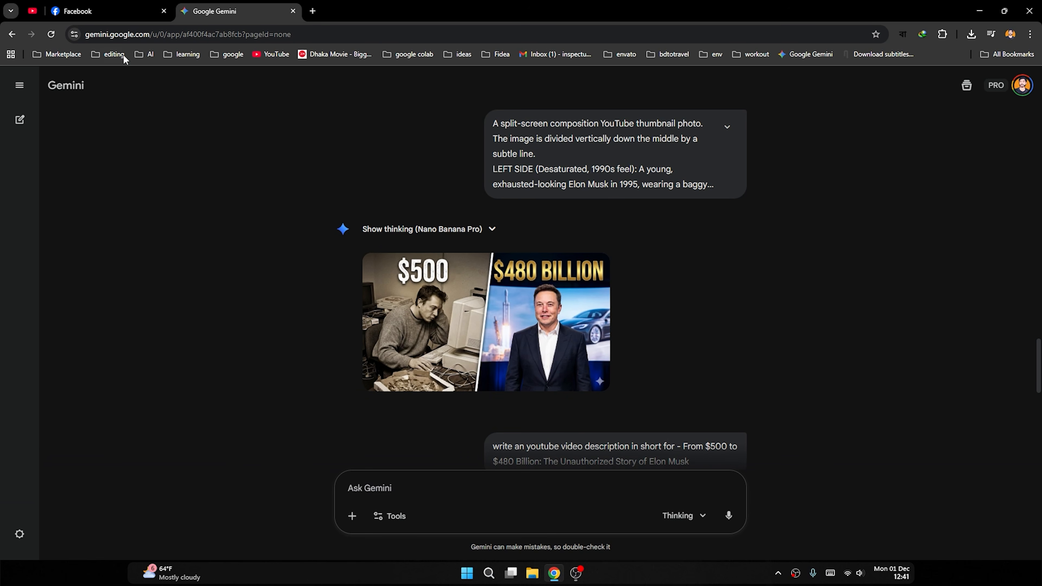
Open the Rapidtags tag generator in a new browser tab from the saved editing bookmarks.
click(114, 53)
middle_click(185, 76)
click(336, 12)
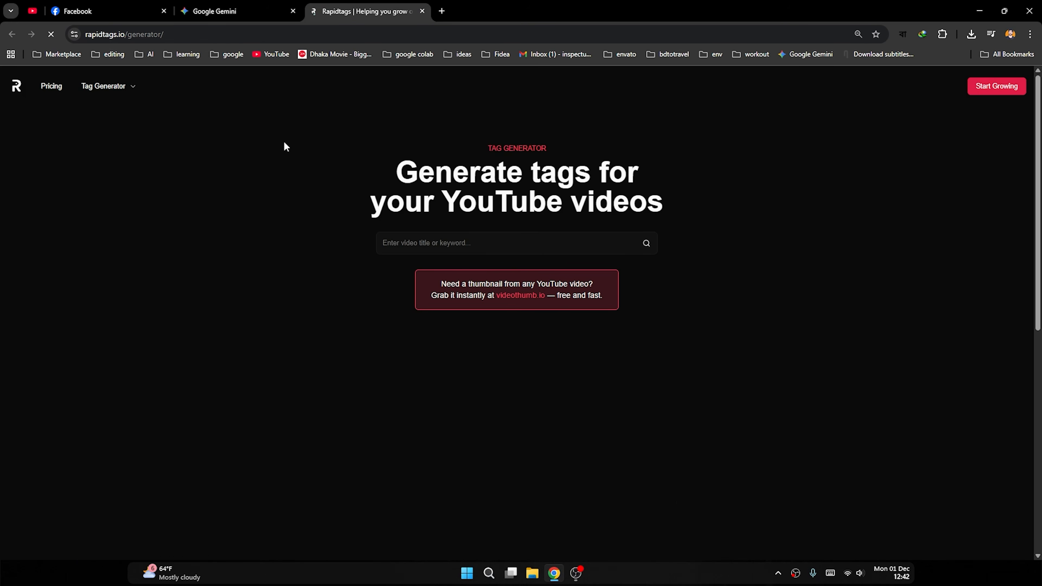
mouse_move(90, 95)
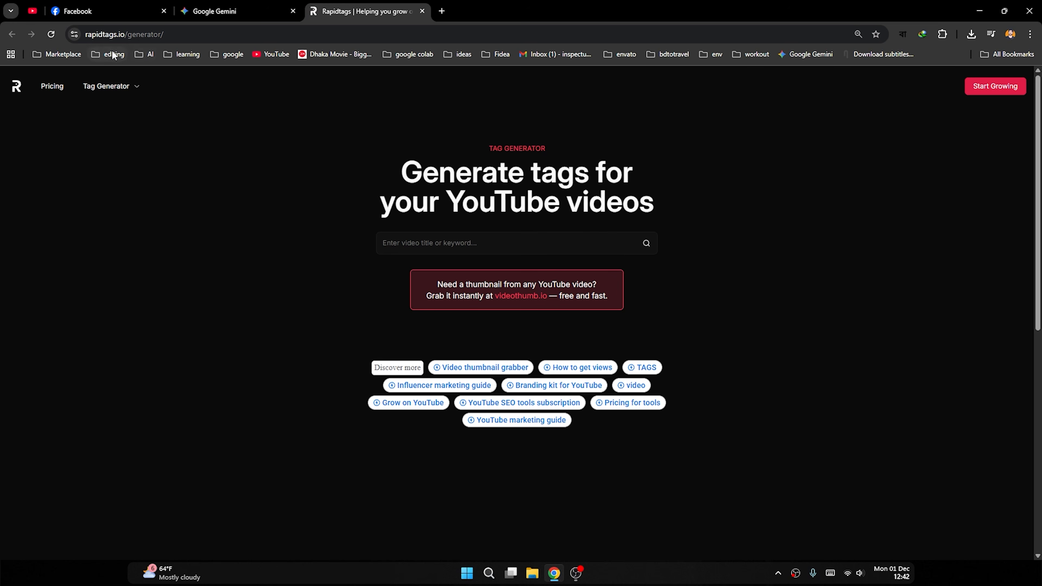
Return to the Gemini chat and copy the video title from the description request, without the text before it.
key(ctrl+shift+Tab)
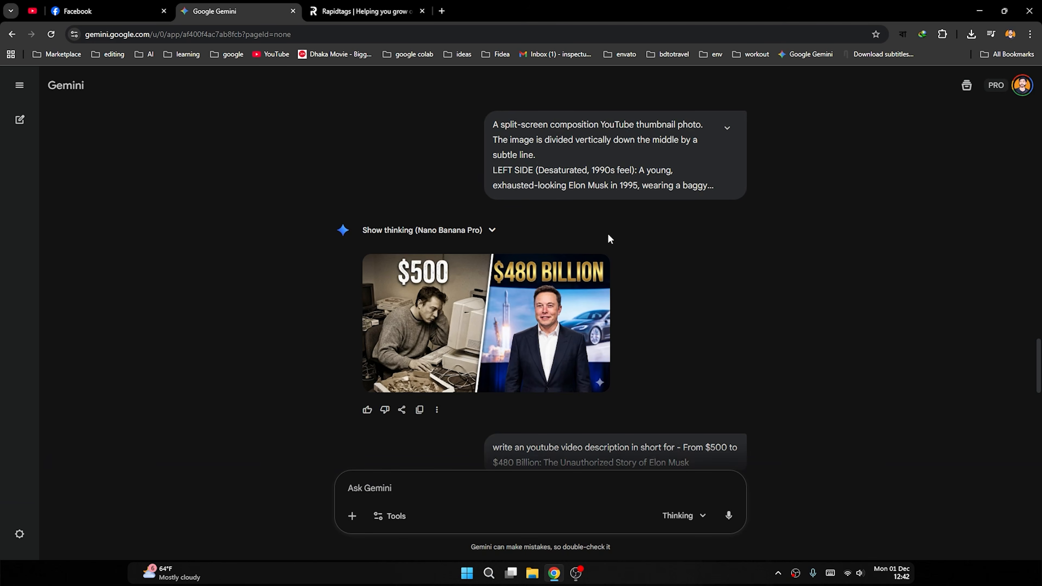
scroll(616, 235, down, 10)
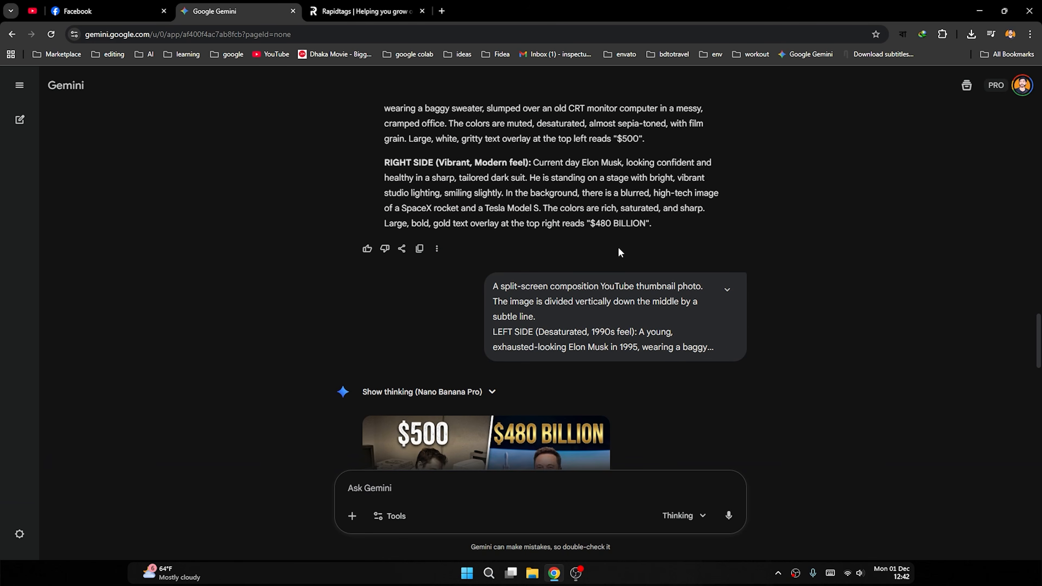
scroll(727, 204, up, 3)
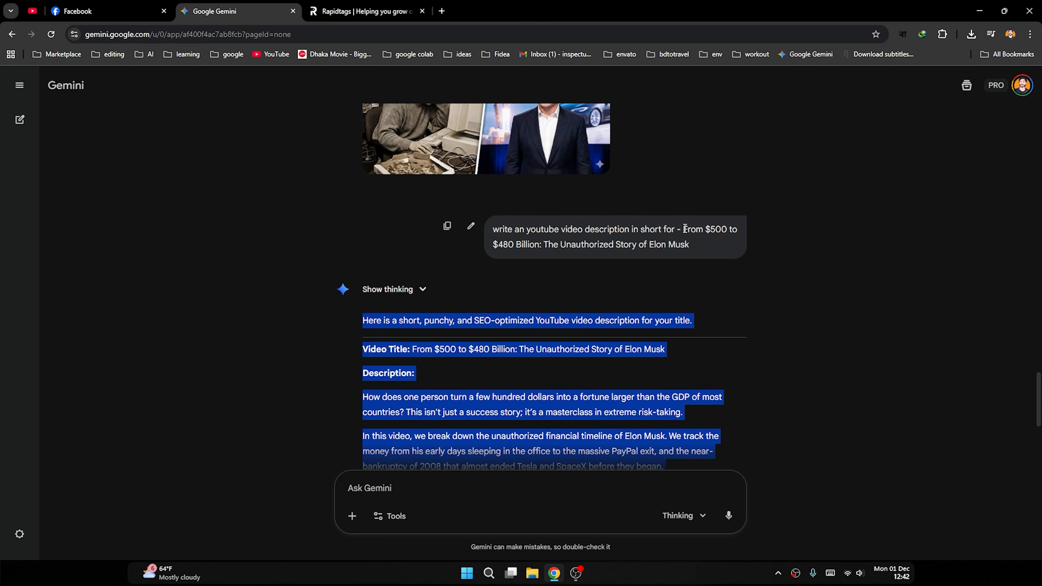
drag(684, 229, 702, 249)
key(ctrl+c)
Generate YouTube tags in Rapidtags for the copied title "From $500 to $480 Billion: The Unauthorized Story of Elon Musk".
click(367, 11)
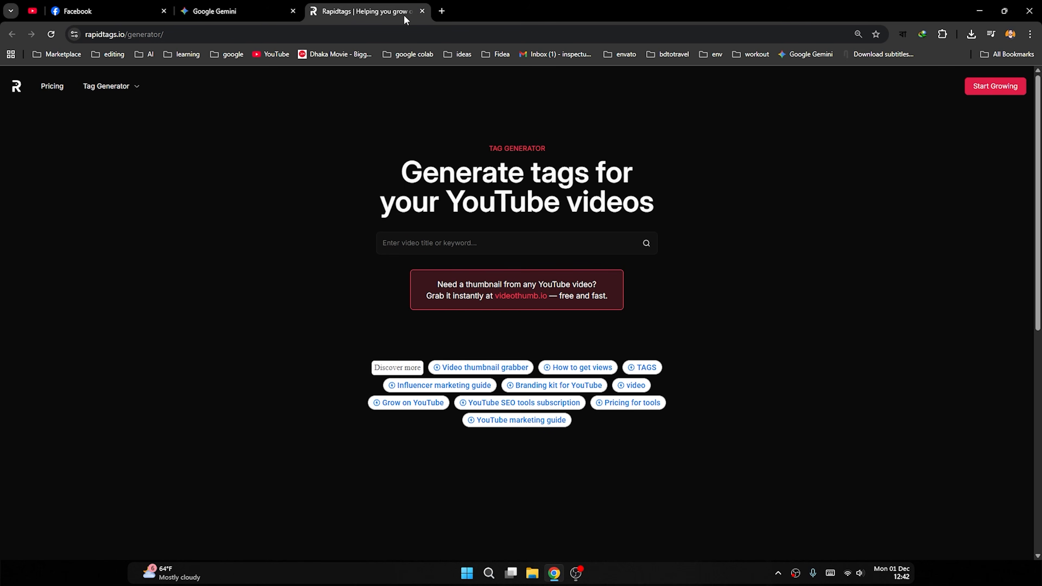
click(467, 247)
key(ctrl+v)
key(Return)
scroll(309, 259, down, 5)
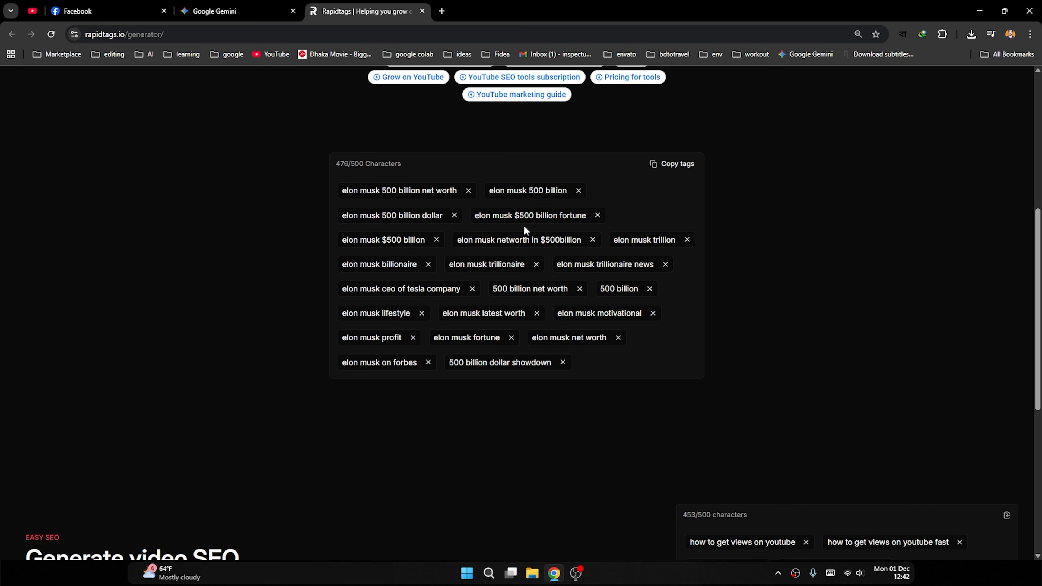
Check the generated Rapidtags tag list against the video title in the Gemini chat.
click(230, 11)
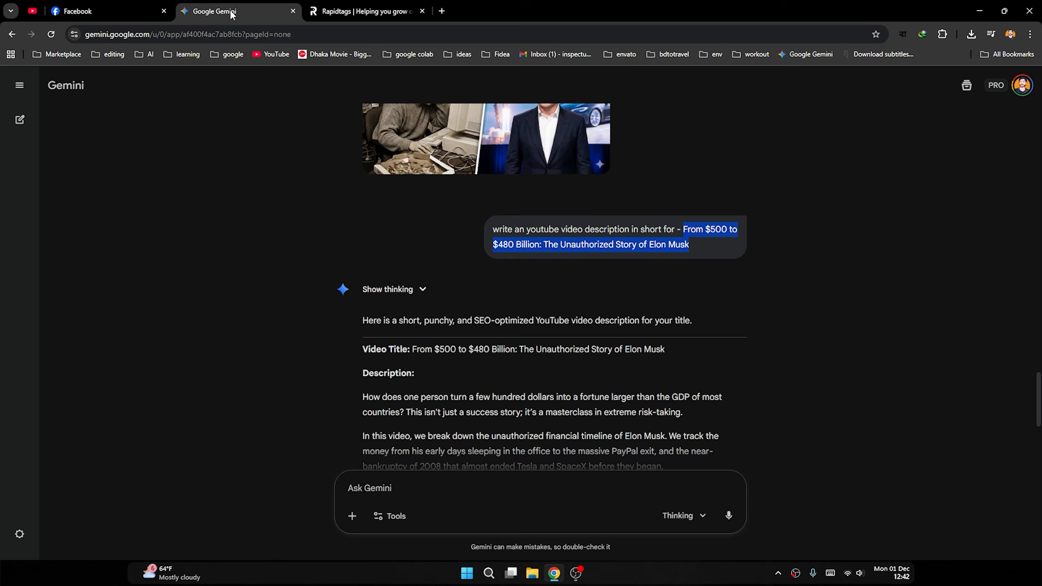
click(611, 248)
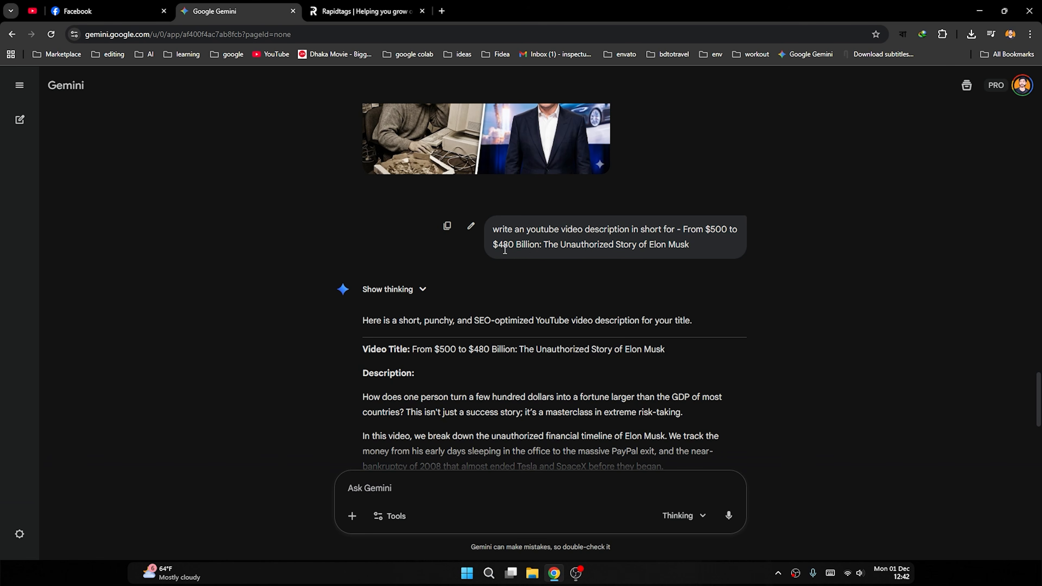
click(357, 11)
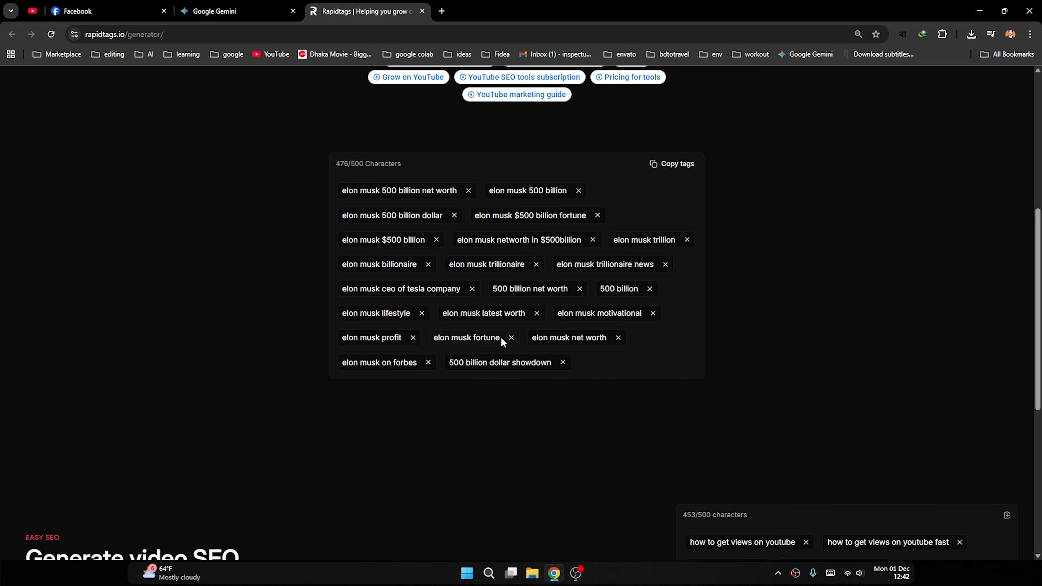
scroll(503, 342, up, 3)
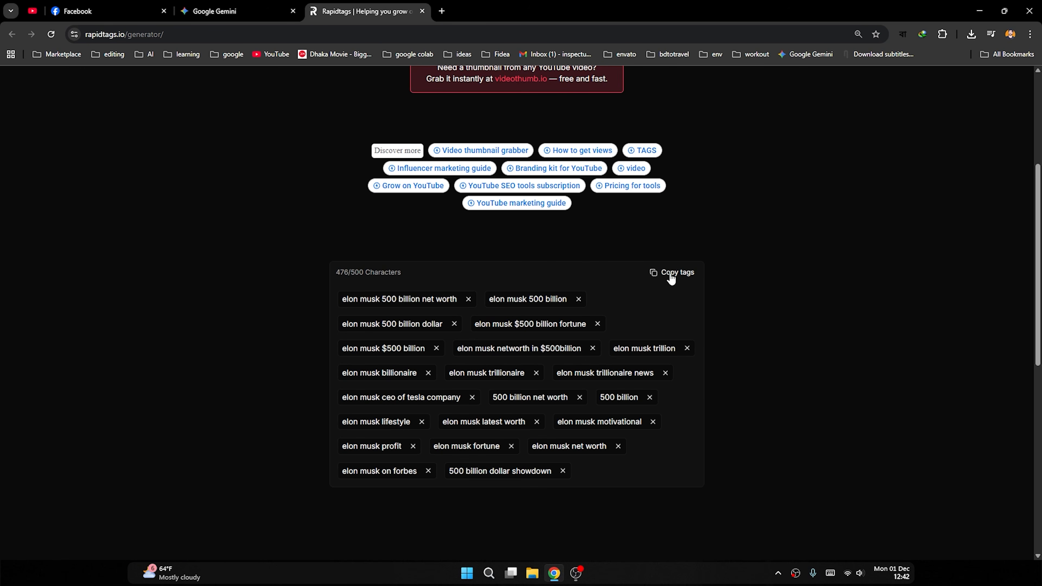